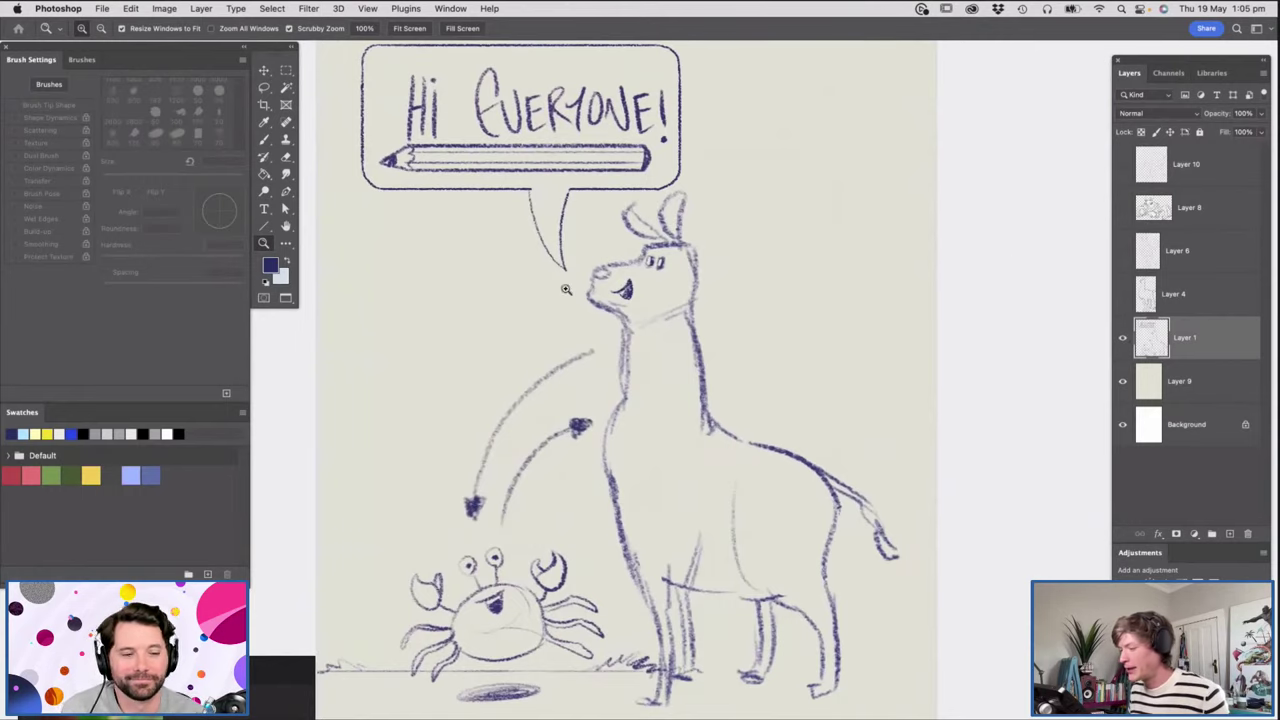
Hide the greeting llama sketch on Layer 1, show the llama on Layer 4 and set its opacity to 49%.
click(1122, 296)
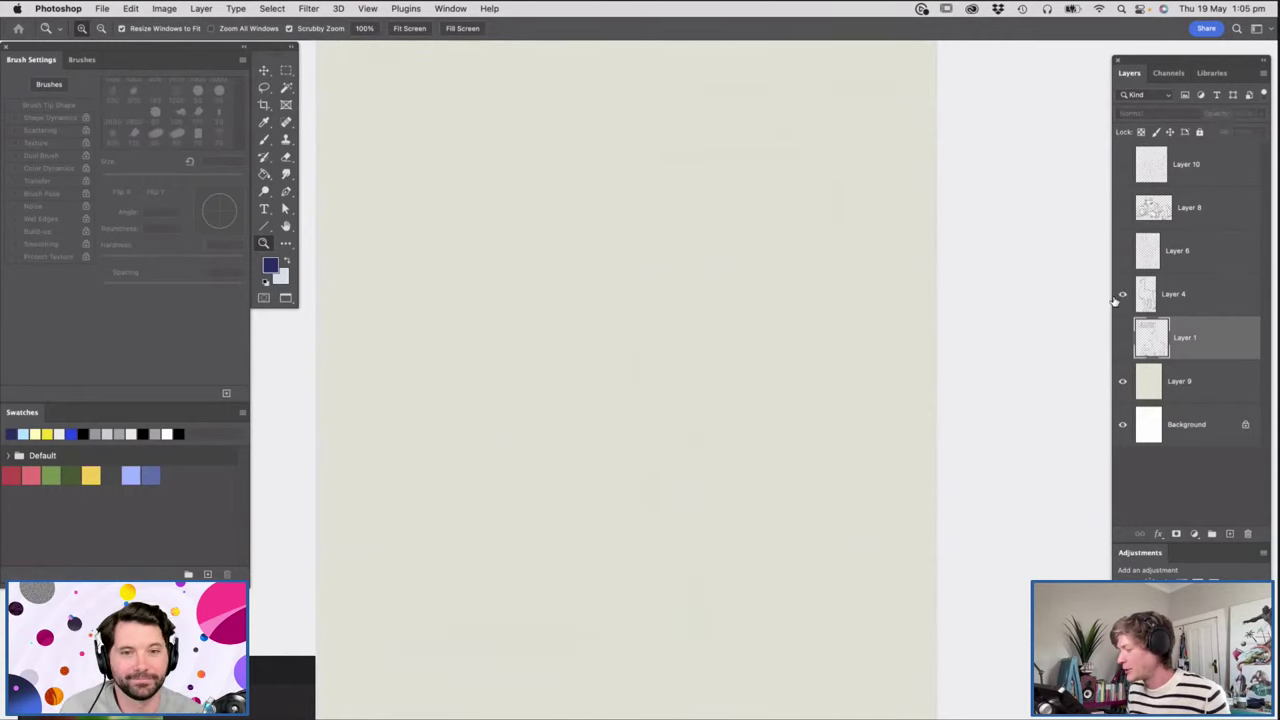
drag(763, 358, 730, 385)
drag(735, 241, 757, 276)
scroll(757, 276, down, 2)
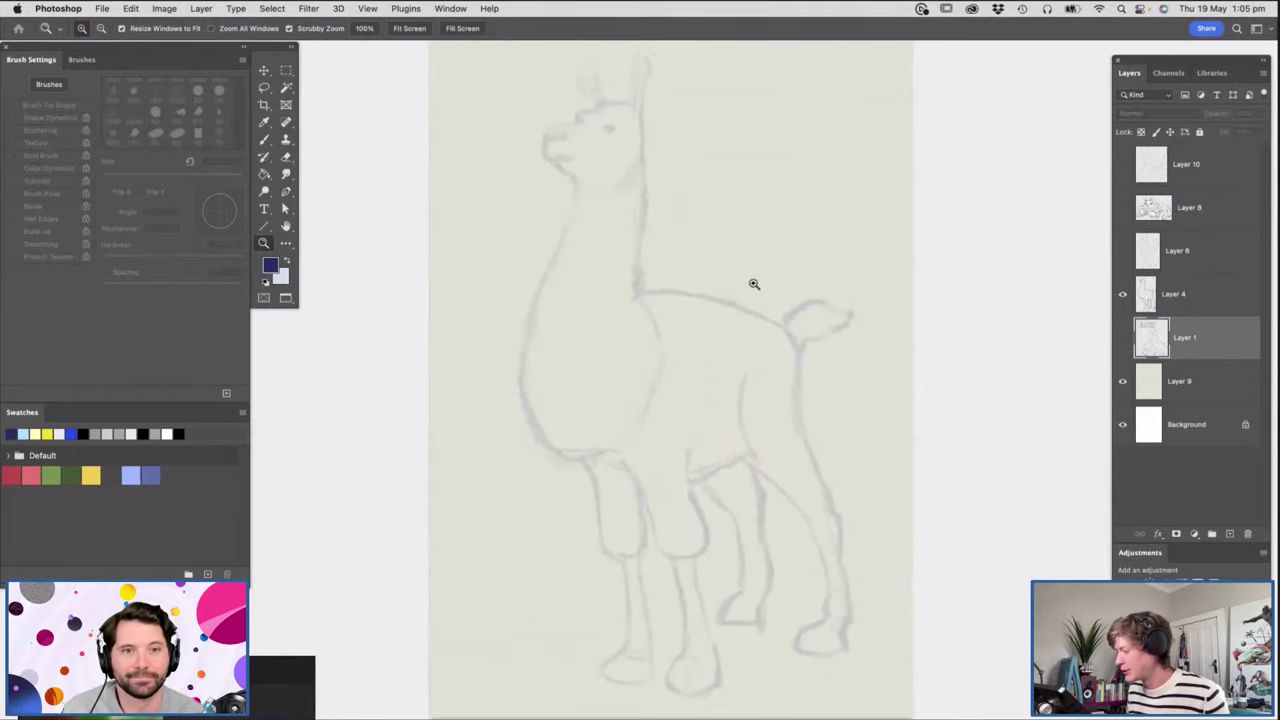
click(1175, 294)
click(1259, 114)
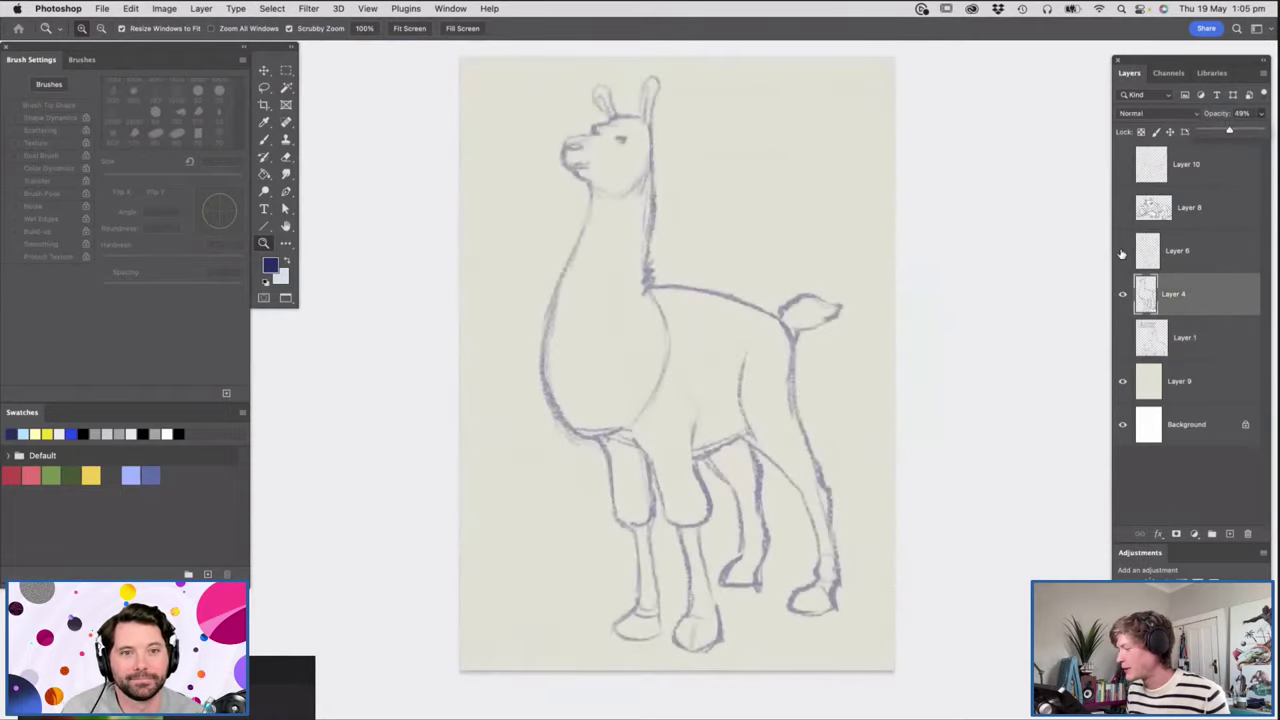
Hide Layer 4 and display Layer 6 to examine the armoured llama hybrid with its curled claw tail.
click(1122, 251)
click(1123, 293)
drag(614, 90, 638, 126)
drag(649, 326, 596, 410)
drag(657, 277, 708, 154)
drag(697, 488, 620, 248)
drag(649, 438, 664, 213)
drag(658, 165, 680, 210)
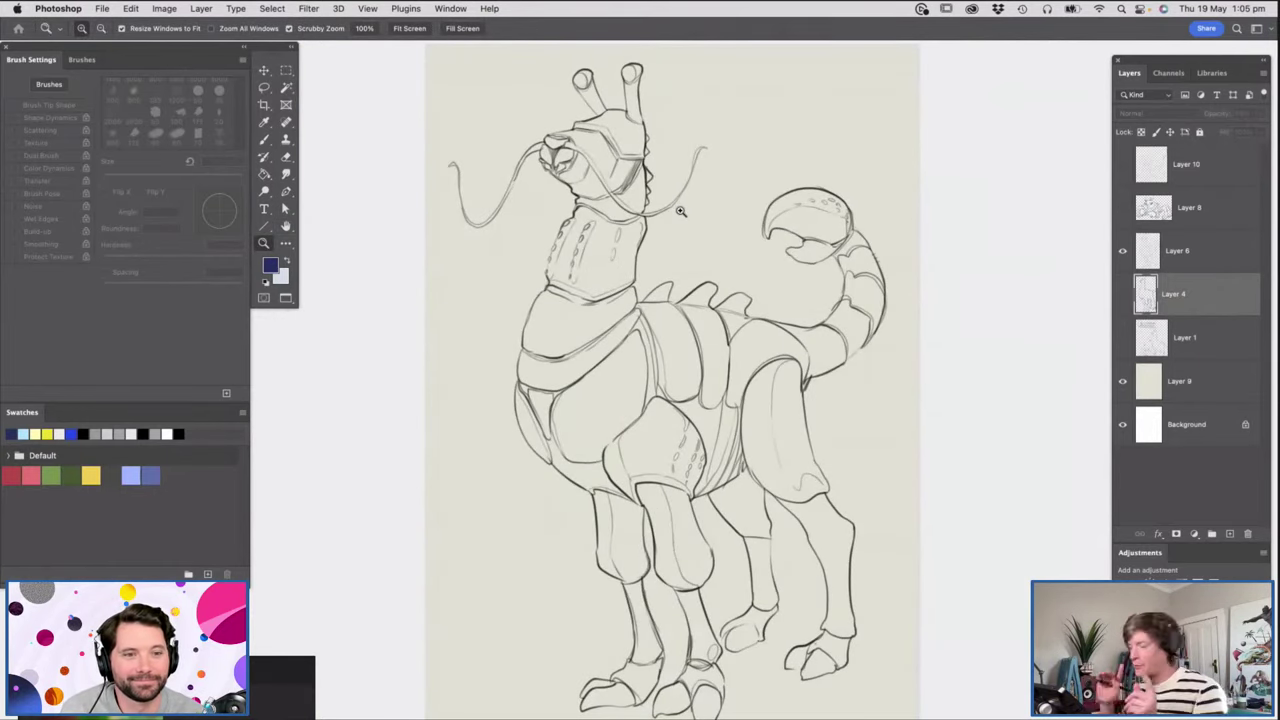
Hide Layer 6 and display Layer 8 to examine the shaded, furry multi-legged llama drawing.
click(1122, 251)
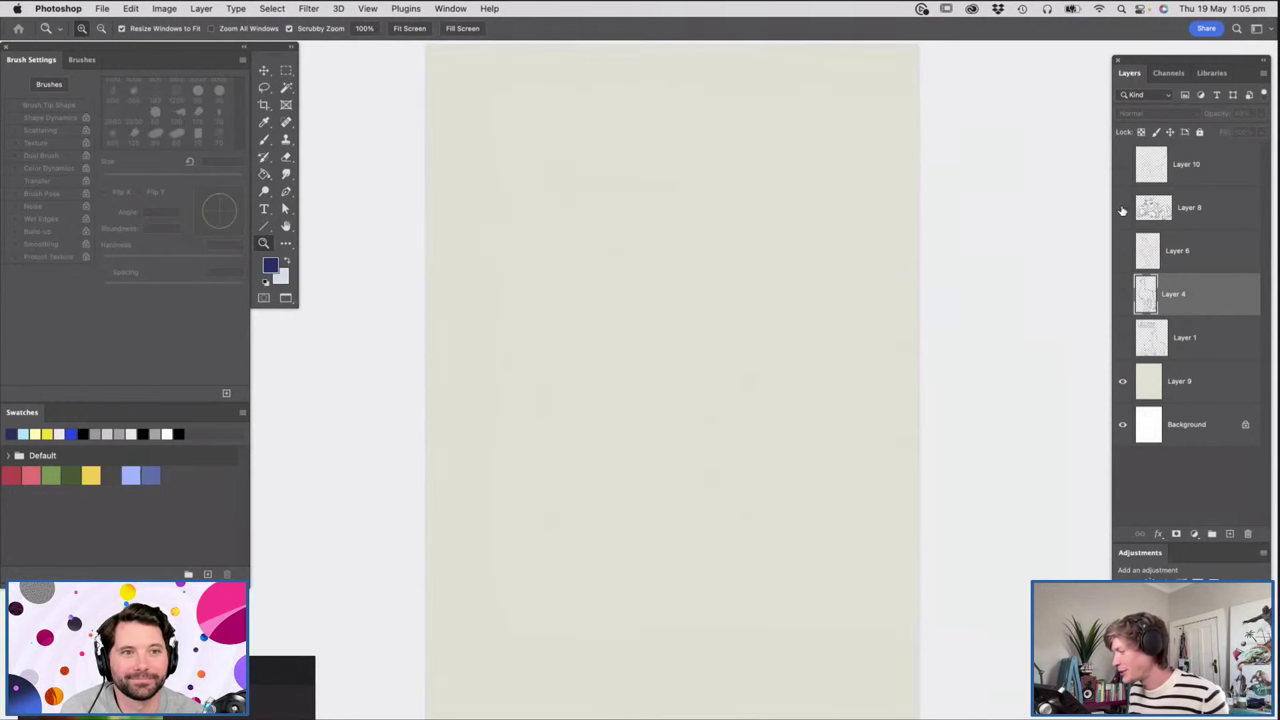
click(1122, 207)
drag(637, 83, 662, 113)
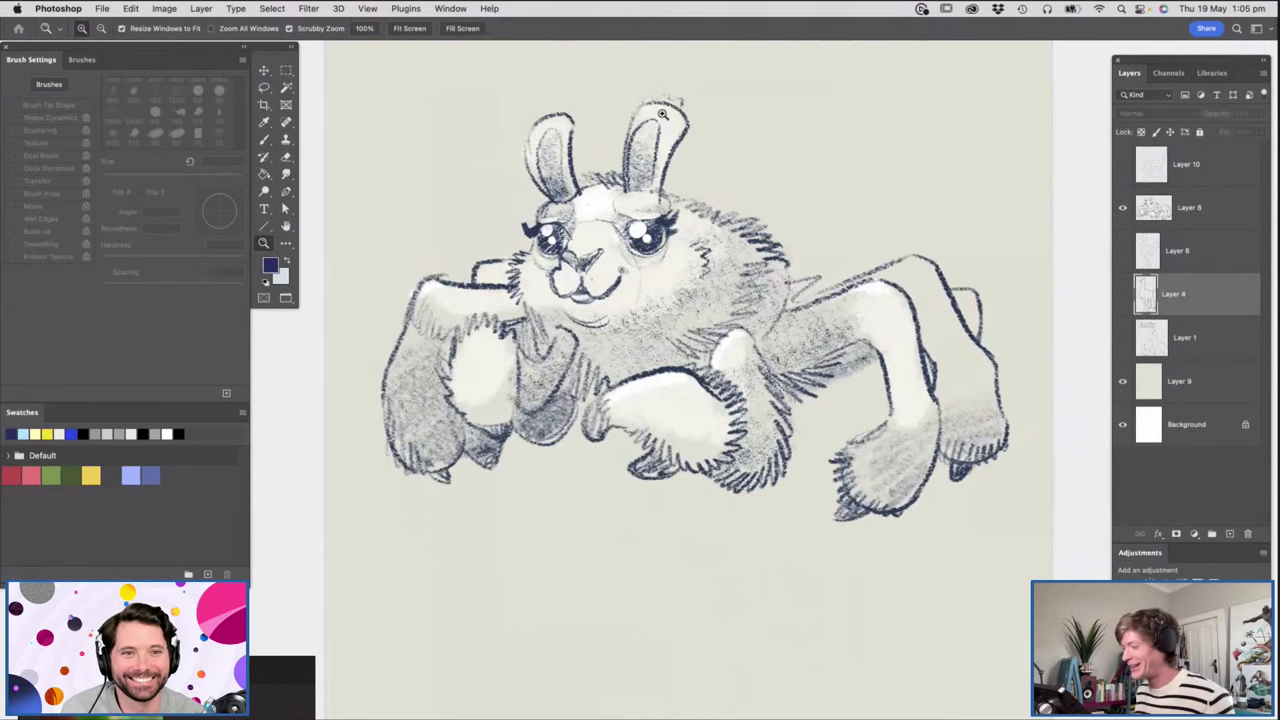
alt+click(670, 230)
alt+click(667, 234)
drag(670, 196, 691, 232)
alt+click(711, 225)
alt+click(755, 219)
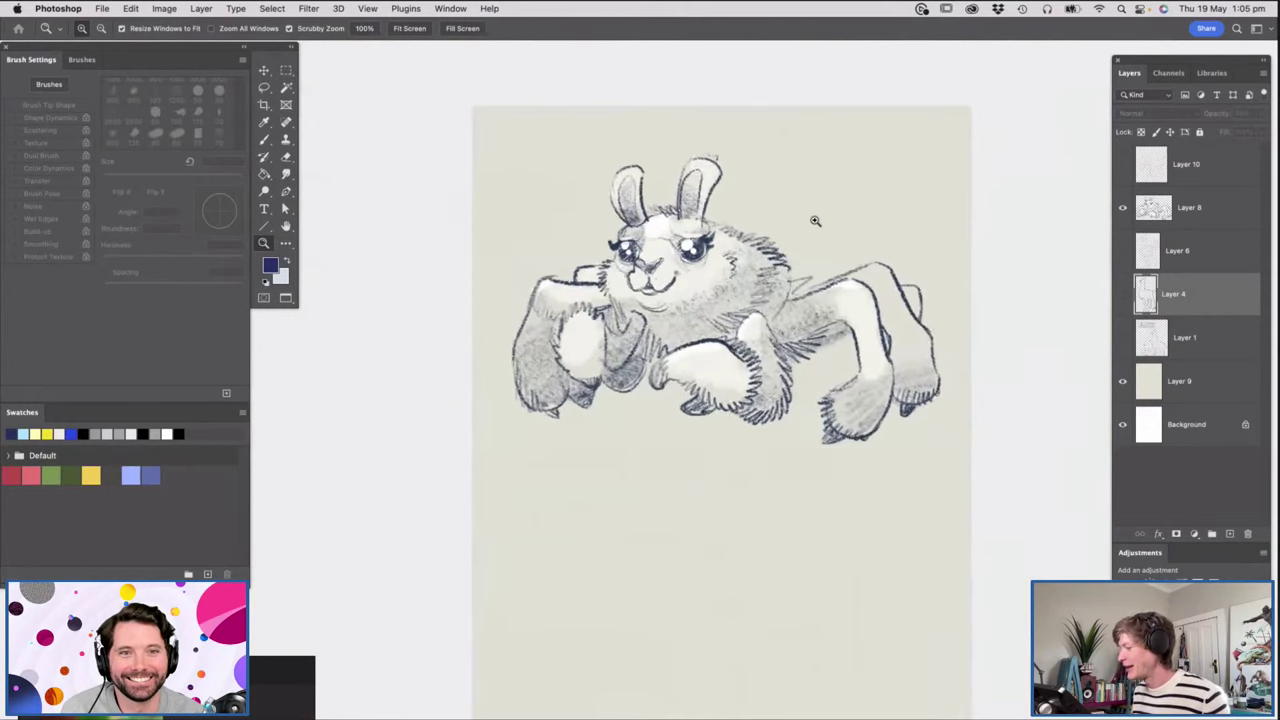
click(815, 220)
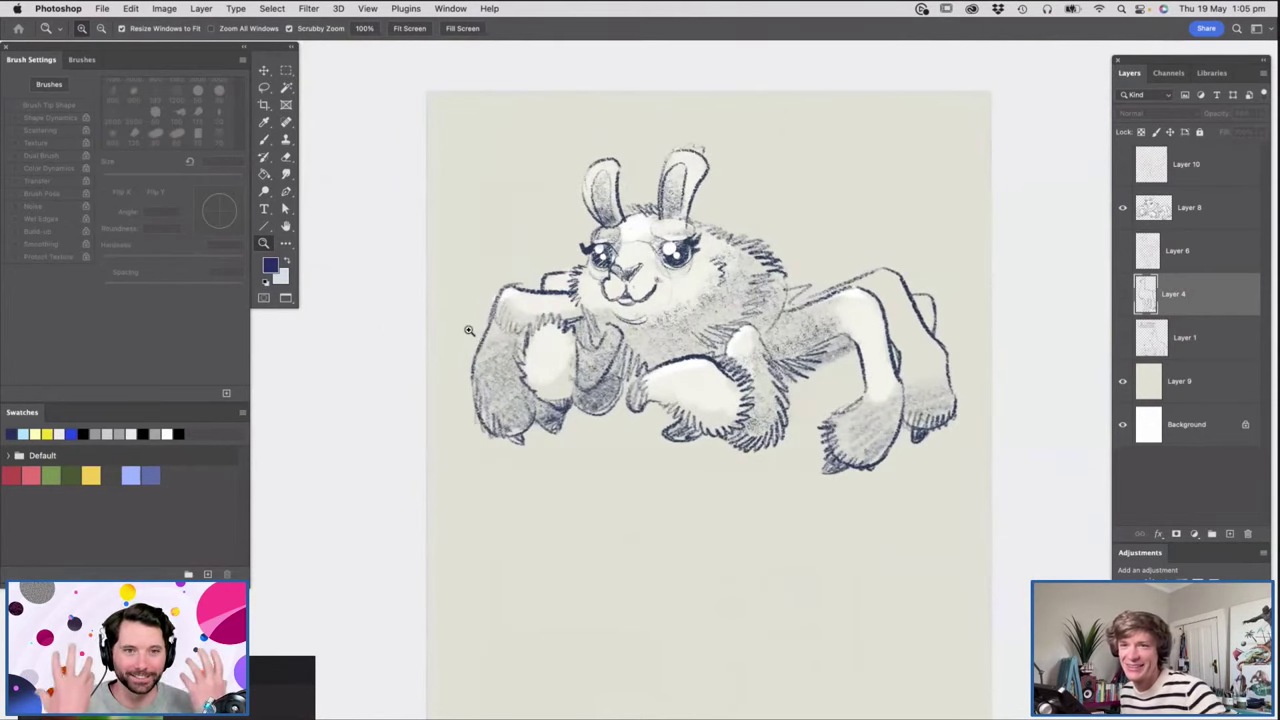
drag(703, 237, 704, 240)
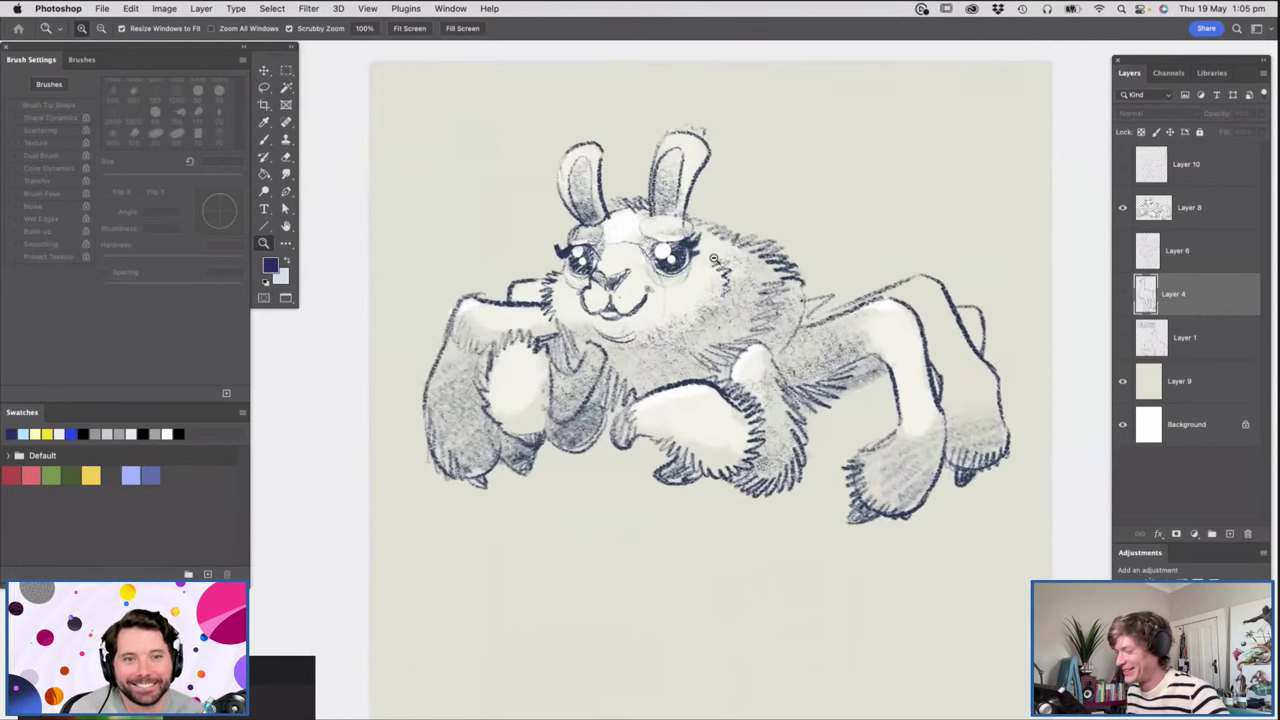
Hide Layer 8 and bring the animal reference board in front of the workspace, moving it clear of the drawing tools.
click(1122, 208)
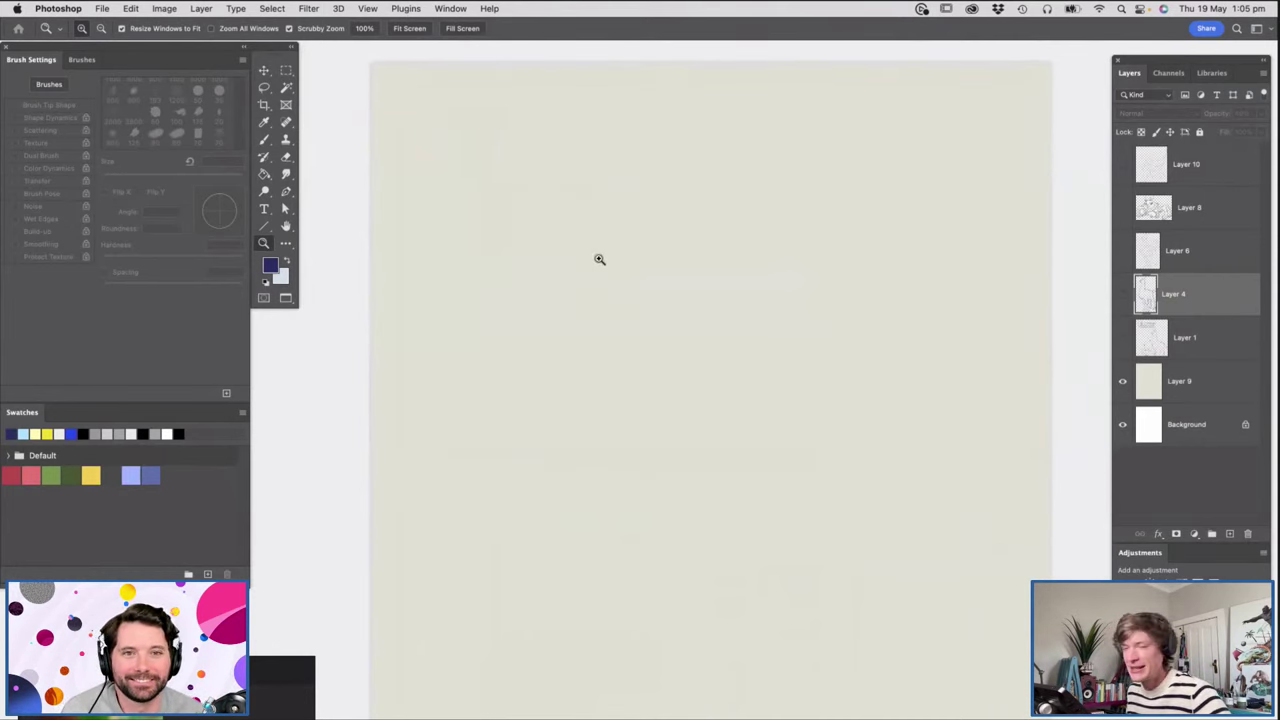
drag(597, 260, 592, 262)
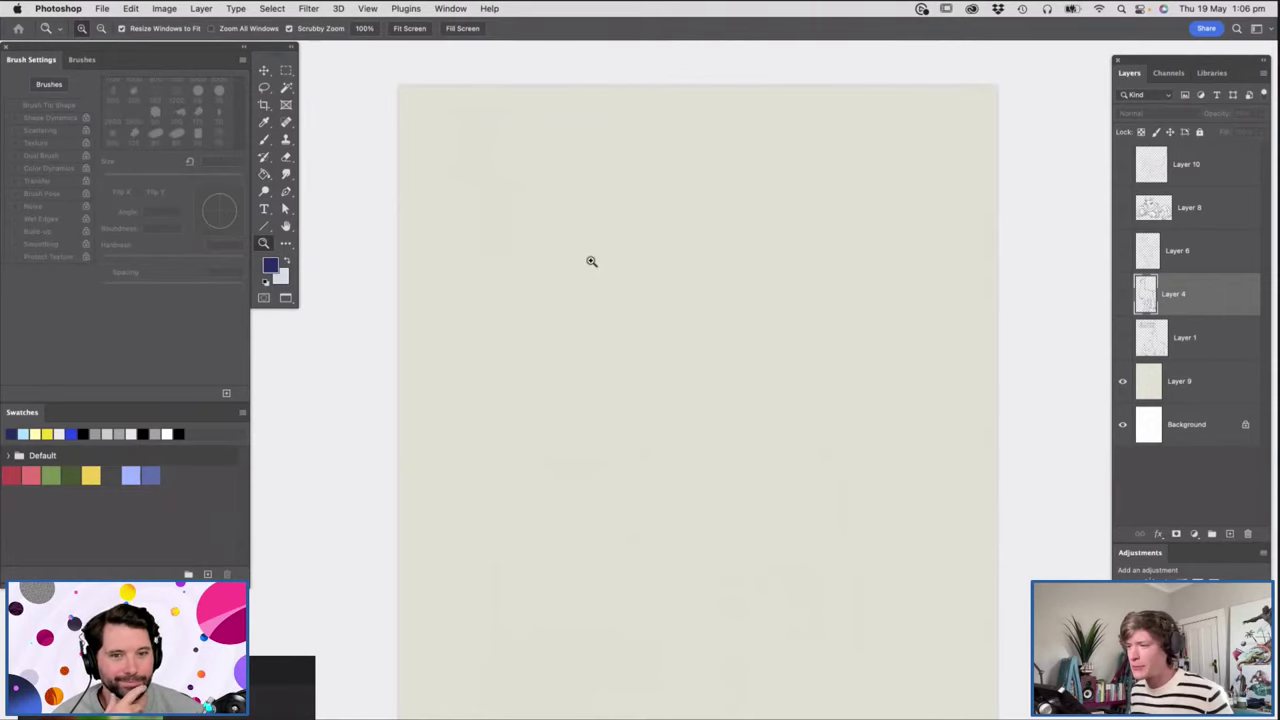
click(279, 665)
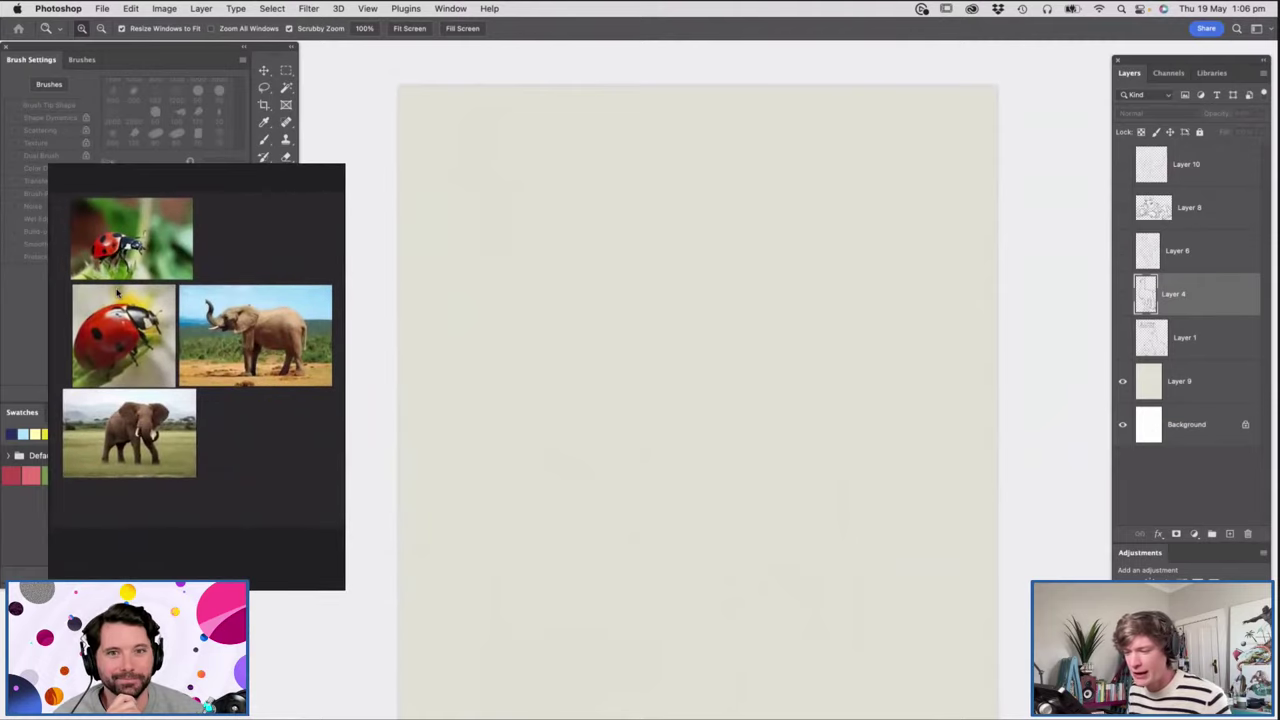
scroll(115, 291, up, 5)
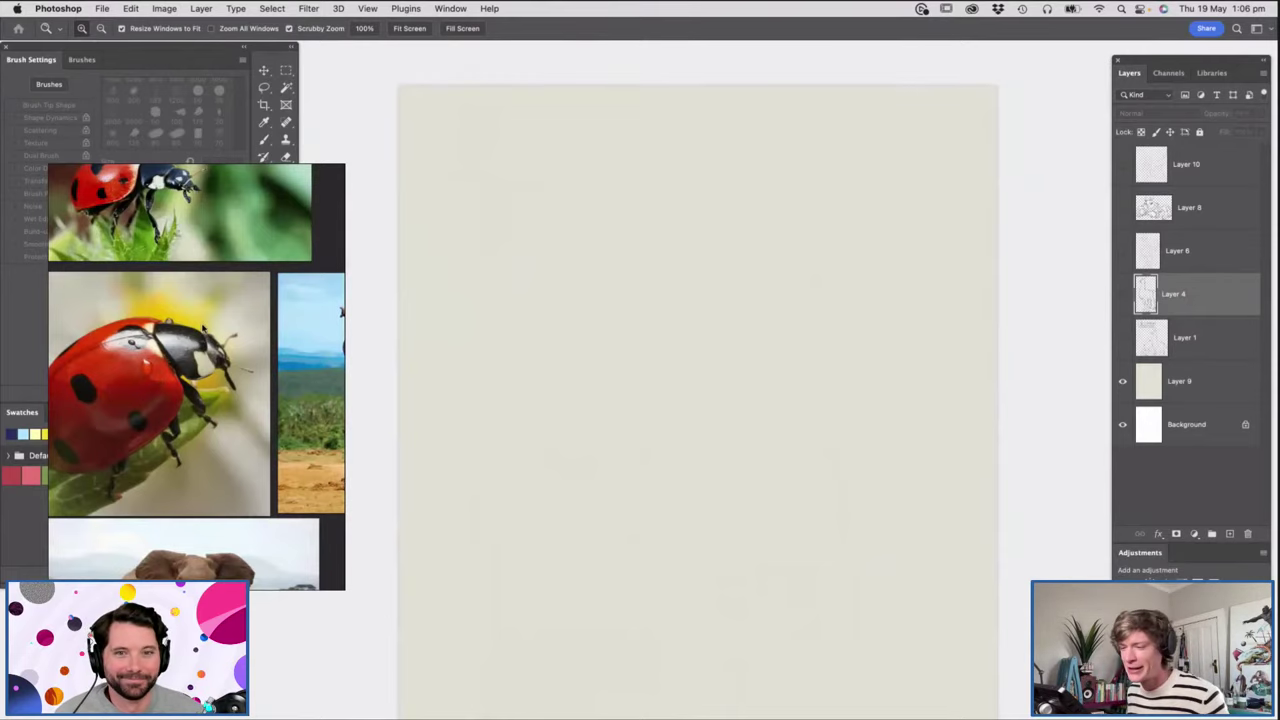
scroll(203, 327, down, 5)
scroll(238, 372, down, 3)
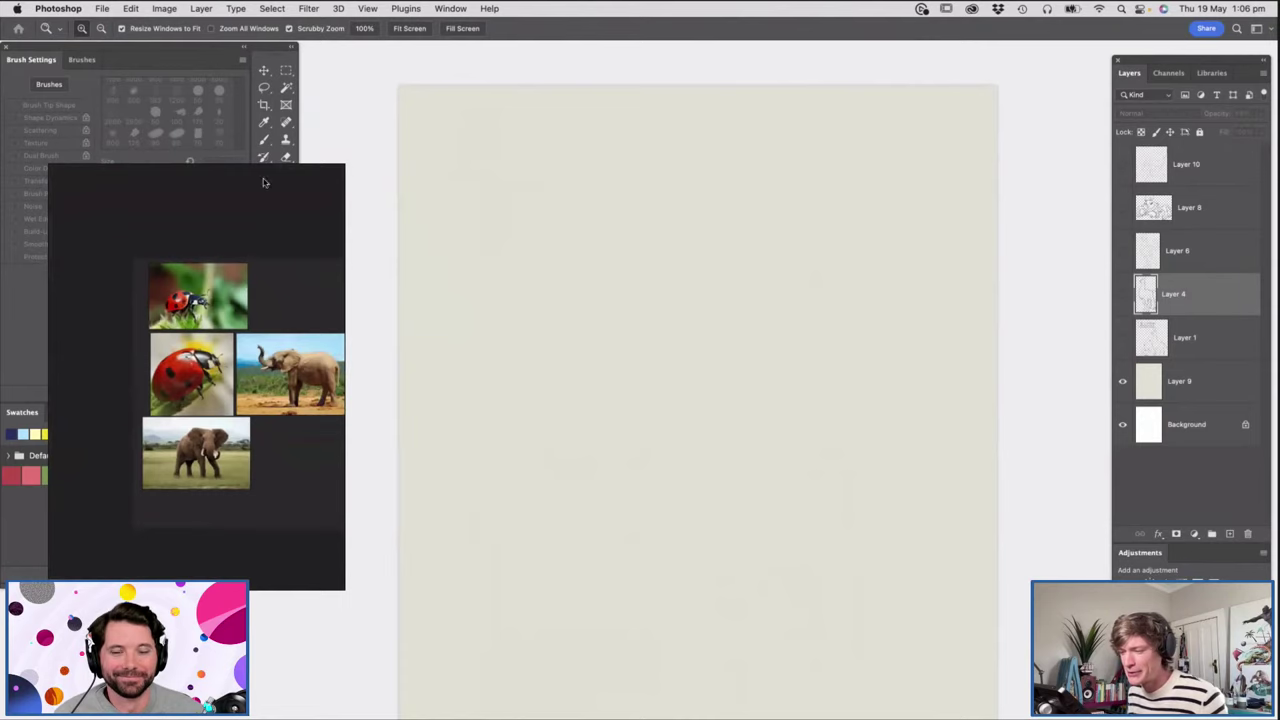
mouse_move(263, 176)
mouse_down()
mouse_move(210, 296)
mouse_move(229, 289)
mouse_up()
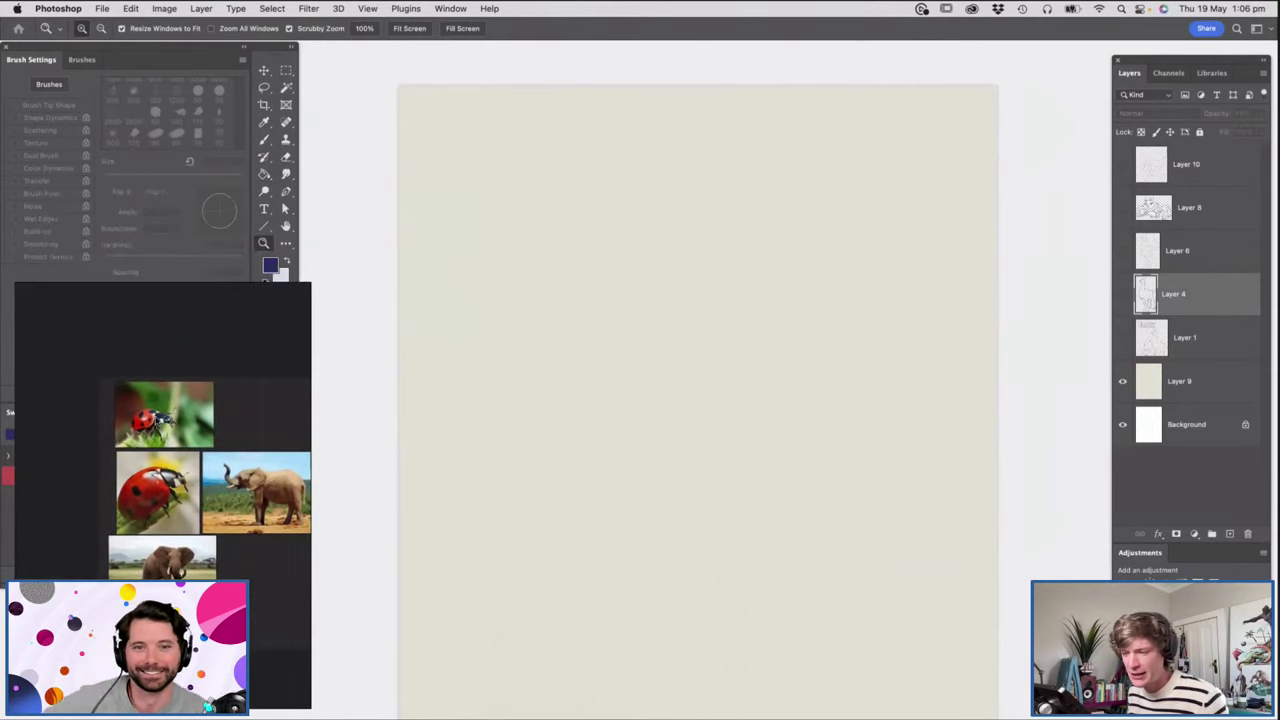
Examine the ladybird and elephant photos on the reference board, looking closely at the ladybird's head and legs.
scroll(150, 462, up, 3)
scroll(184, 330, up, 3)
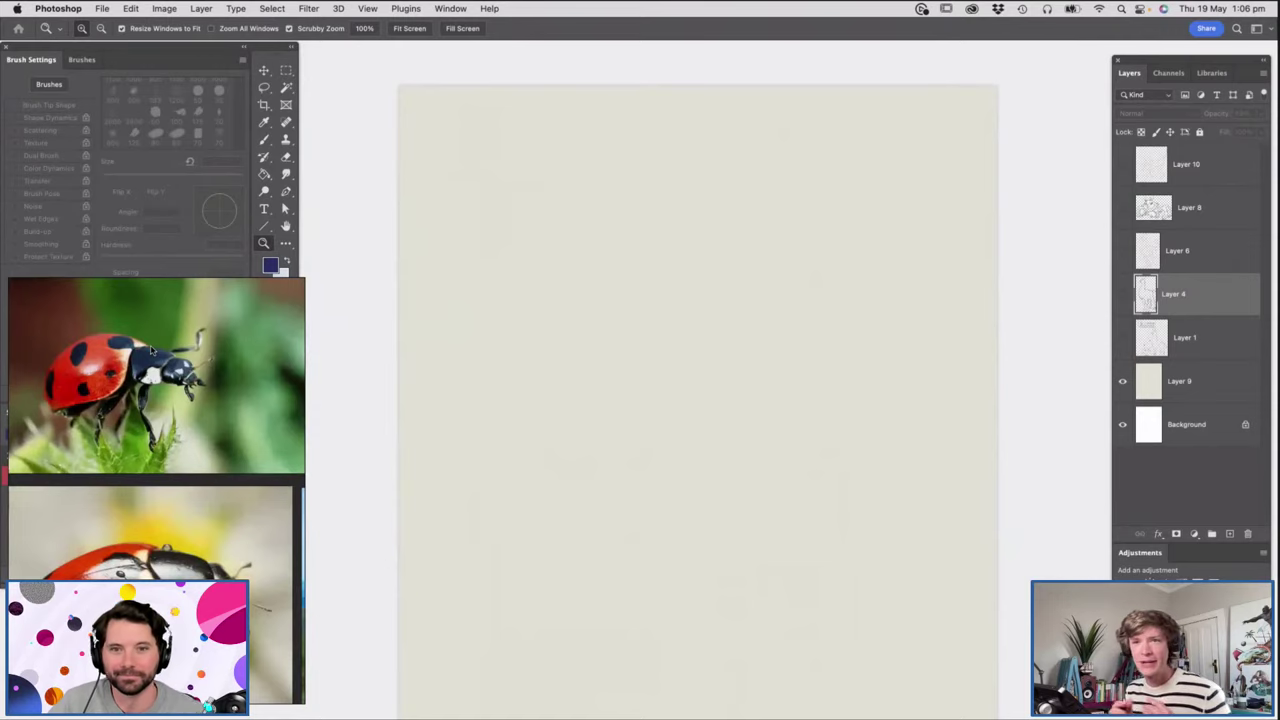
scroll(152, 354, up, 5)
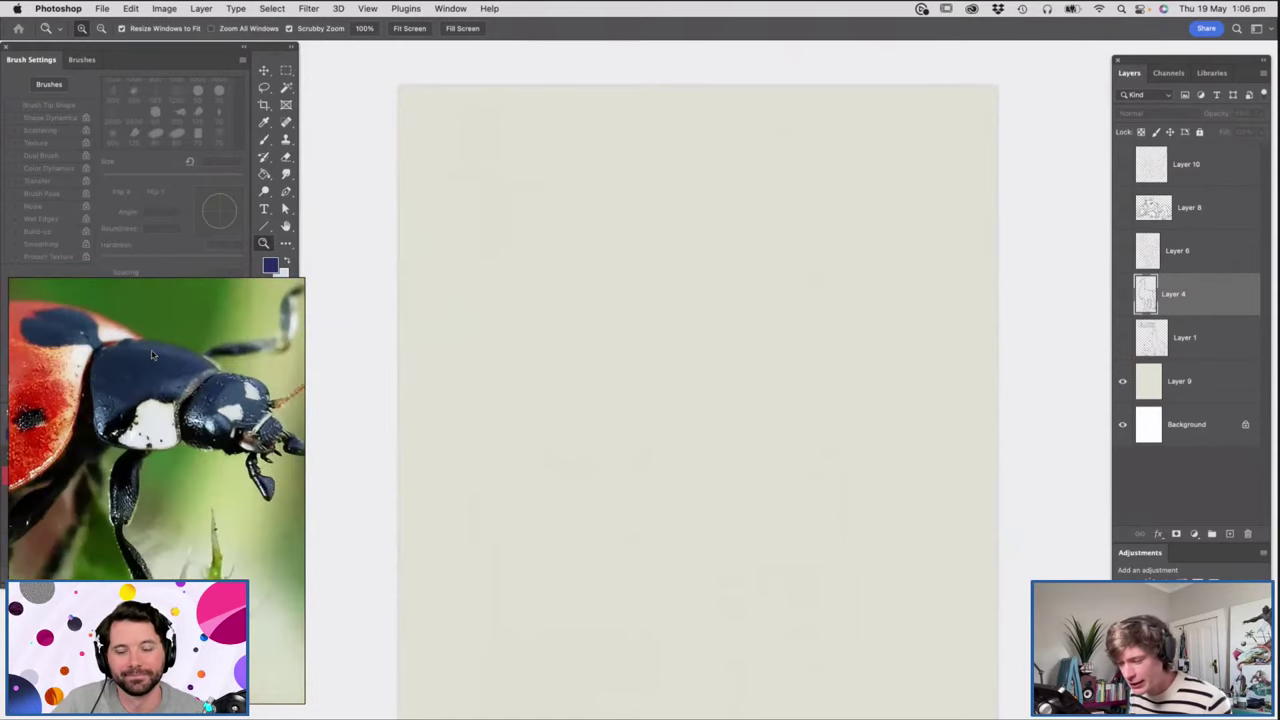
scroll(162, 388, down, 6)
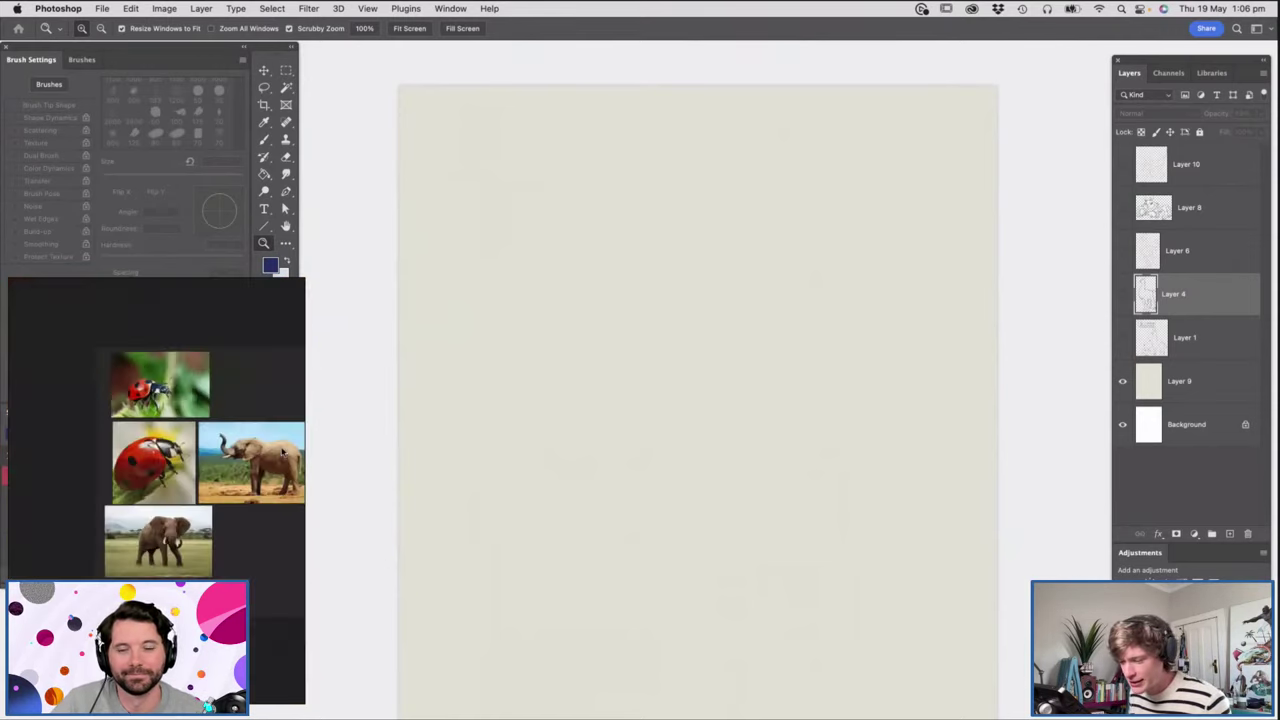
scroll(262, 462, up, 5)
scroll(262, 462, up, 2)
scroll(255, 461, down, 4)
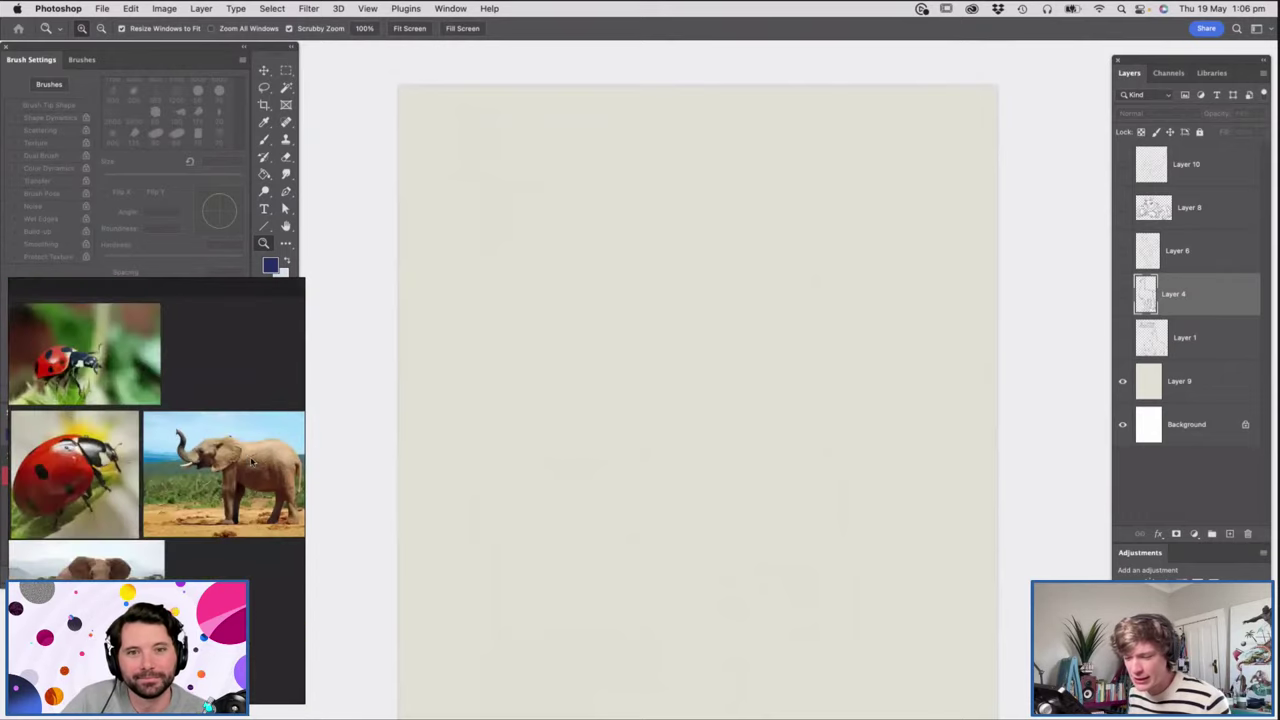
scroll(68, 380, up, 4)
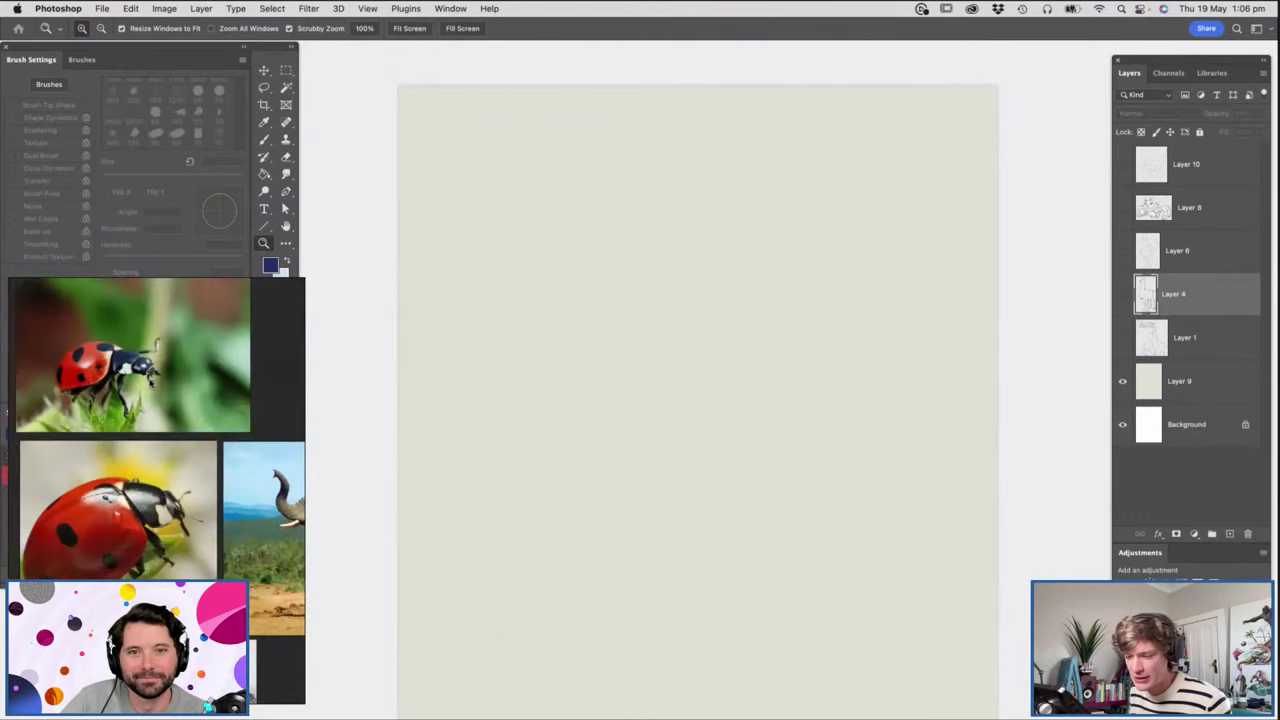
scroll(53, 405, up, 2)
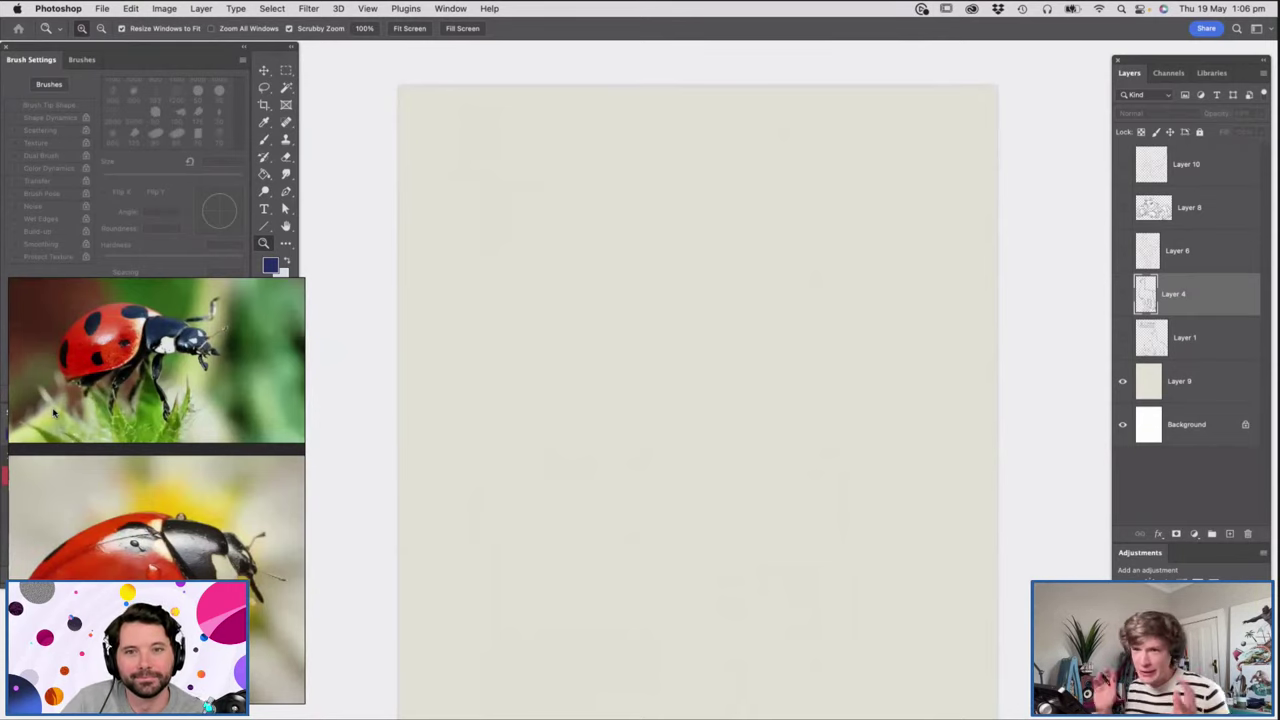
Show and select Layer 10 with the rough elephant-ladybird sketch.
click(1123, 168)
click(1184, 171)
drag(770, 243, 737, 249)
mouse_move(807, 341)
mouse_down()
mouse_move(836, 356)
mouse_move(830, 344)
mouse_up()
drag(801, 282, 844, 166)
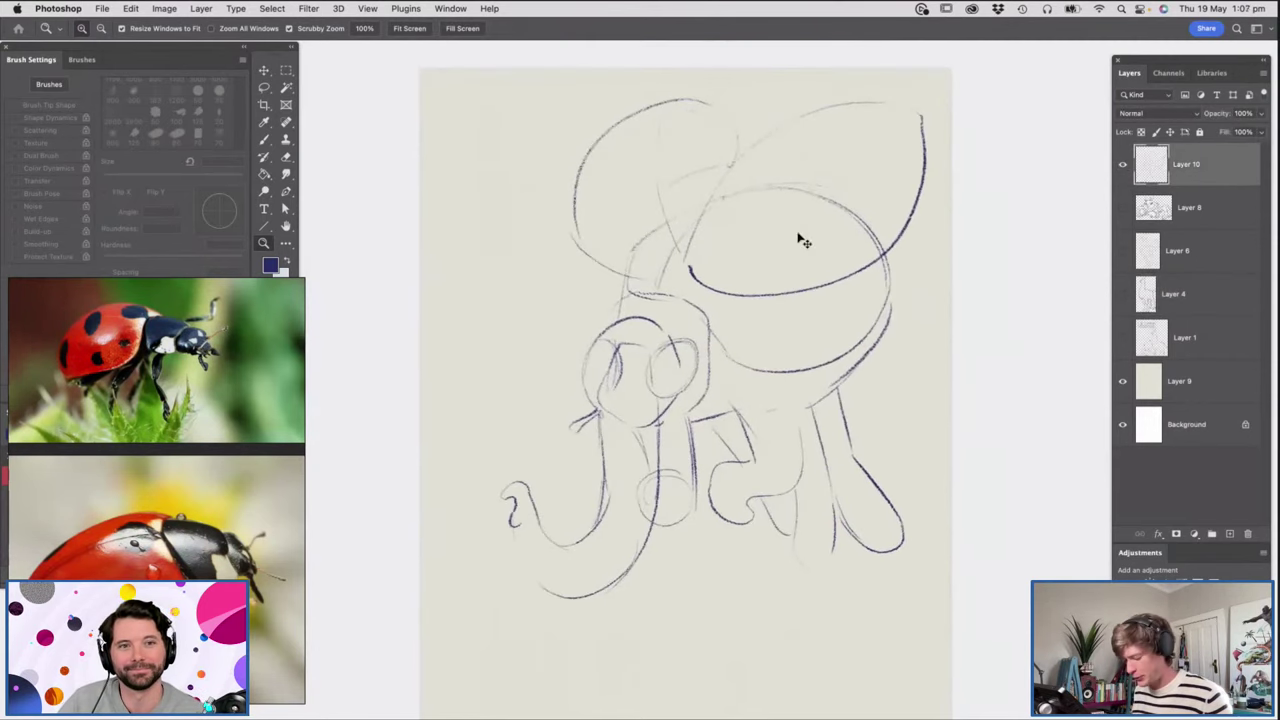
Scale the elephant-ladybird sketch down to a thumbnail and place it in the canvas's upper-left corner.
key(v)
drag(904, 556, 635, 236)
drag(550, 190, 534, 194)
key(Return)
key(z)
click(537, 91)
drag(440, 108, 474, 138)
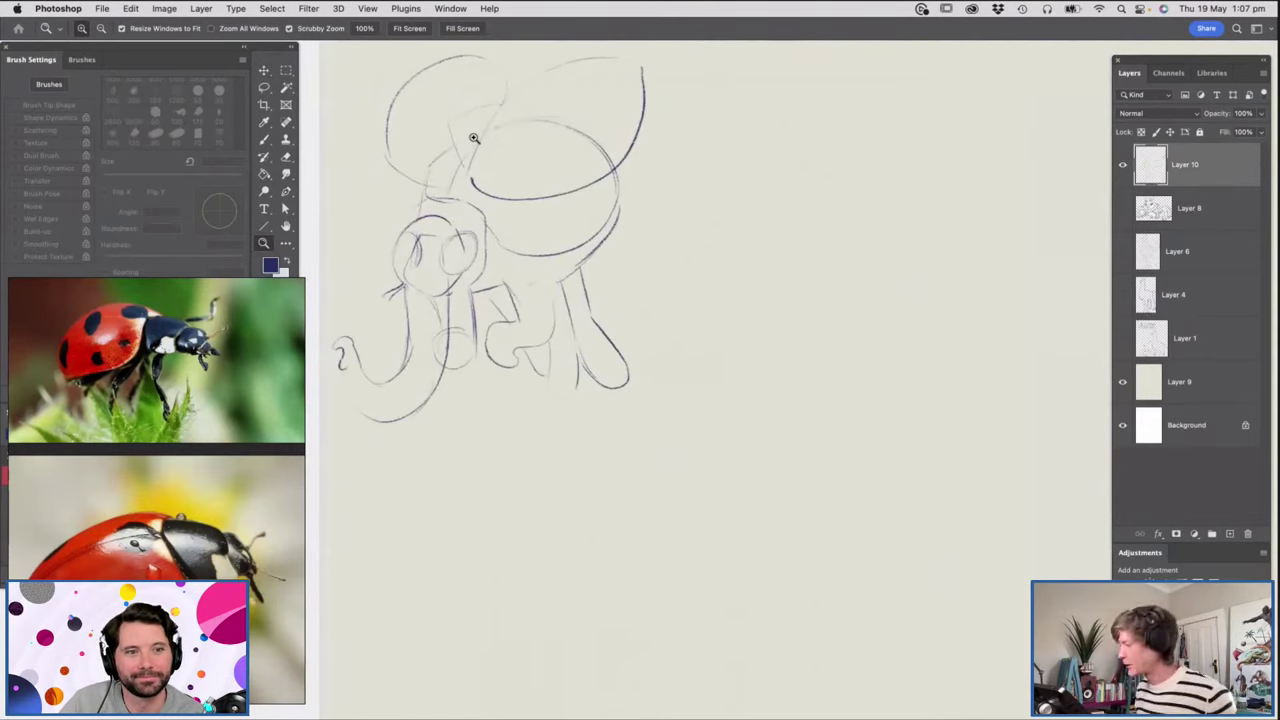
alt+click(530, 198)
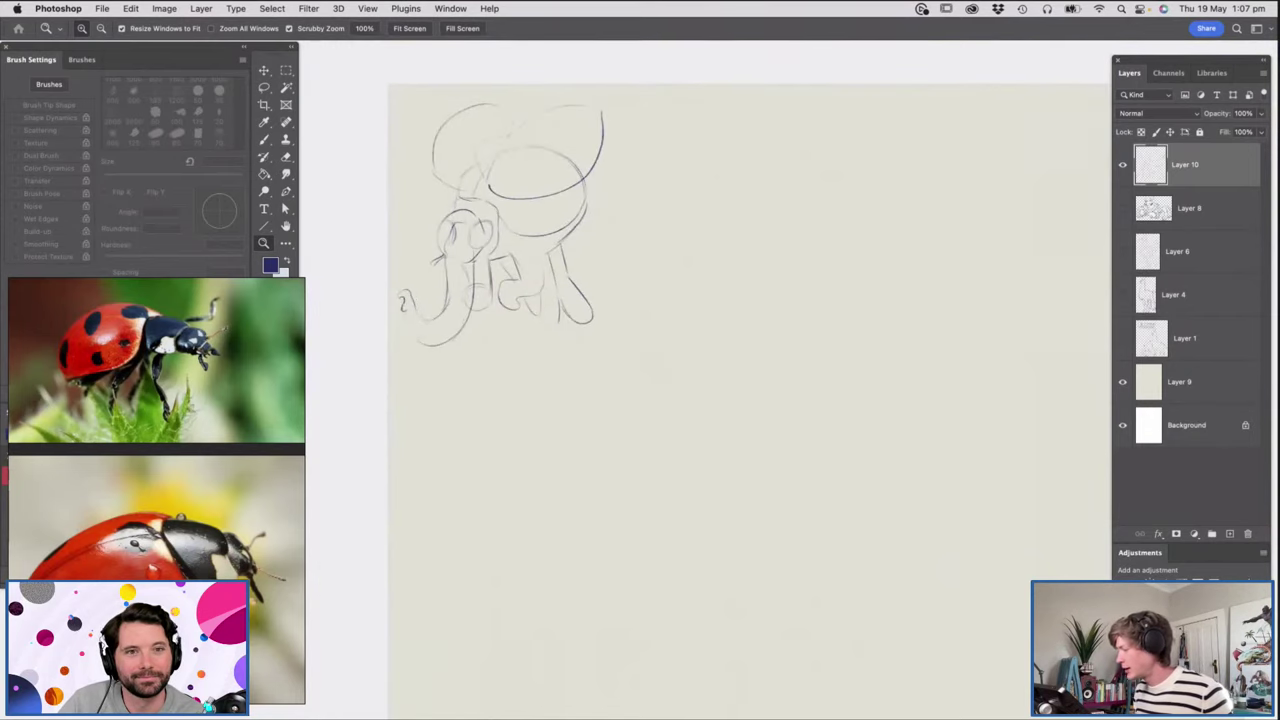
Add a new layer above Layer 10 and activate the Brush tool for drawing on it.
click(1230, 533)
drag(783, 129, 798, 150)
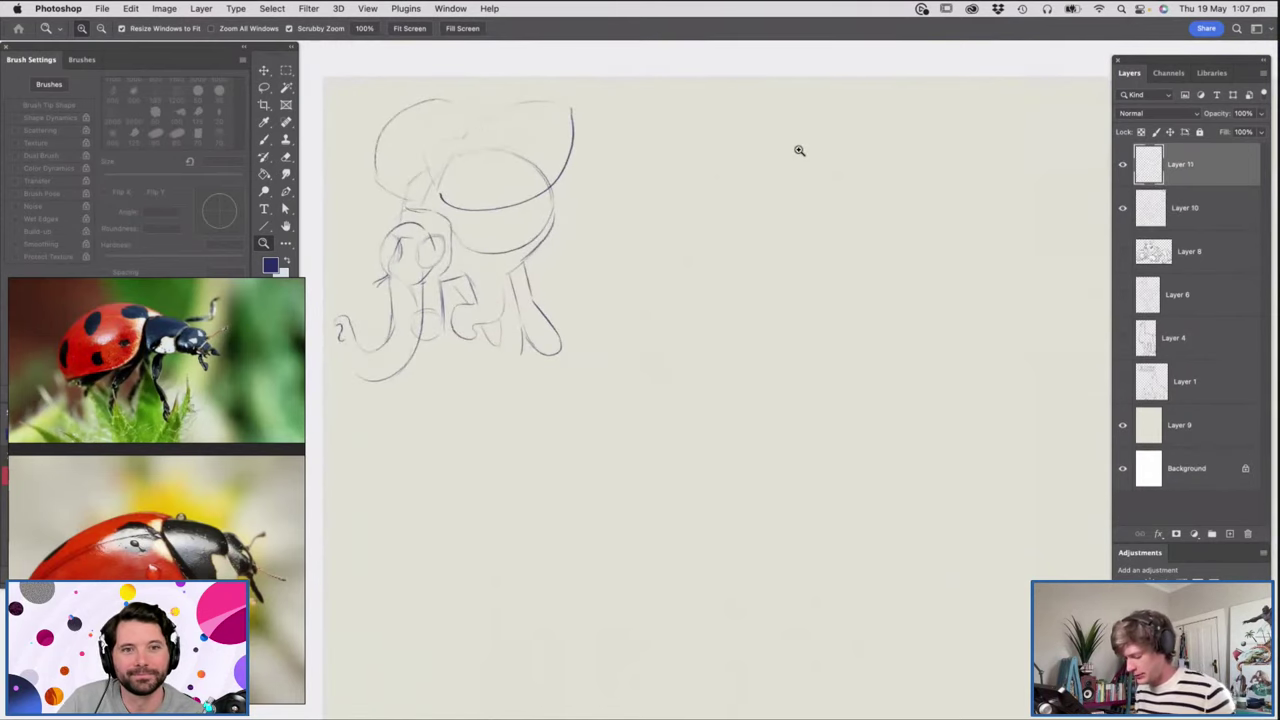
key(b)
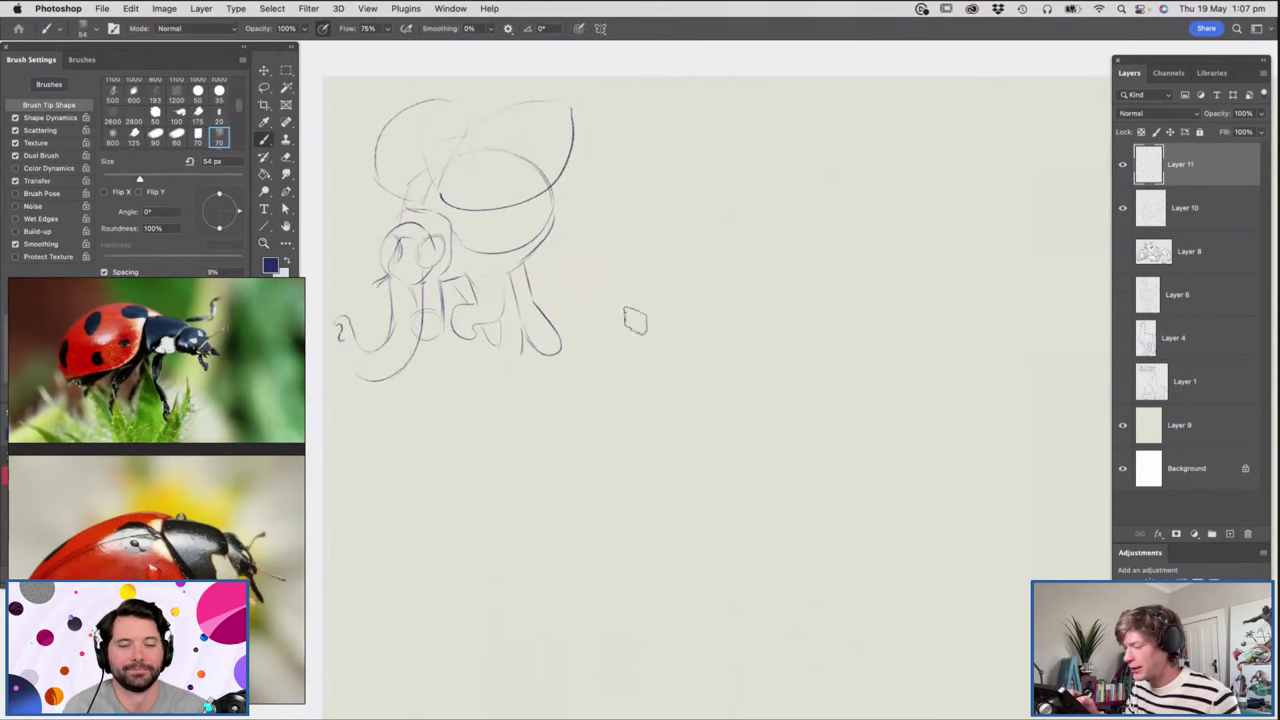
Test the 54 px textured brush with two sets of scribbled strokes on the new layer and undo them.
mouse_move(610, 388)
mouse_down()
mouse_move(598, 421)
mouse_move(640, 440)
mouse_move(758, 378)
mouse_move(851, 409)
mouse_move(895, 498)
mouse_move(983, 442)
mouse_up()
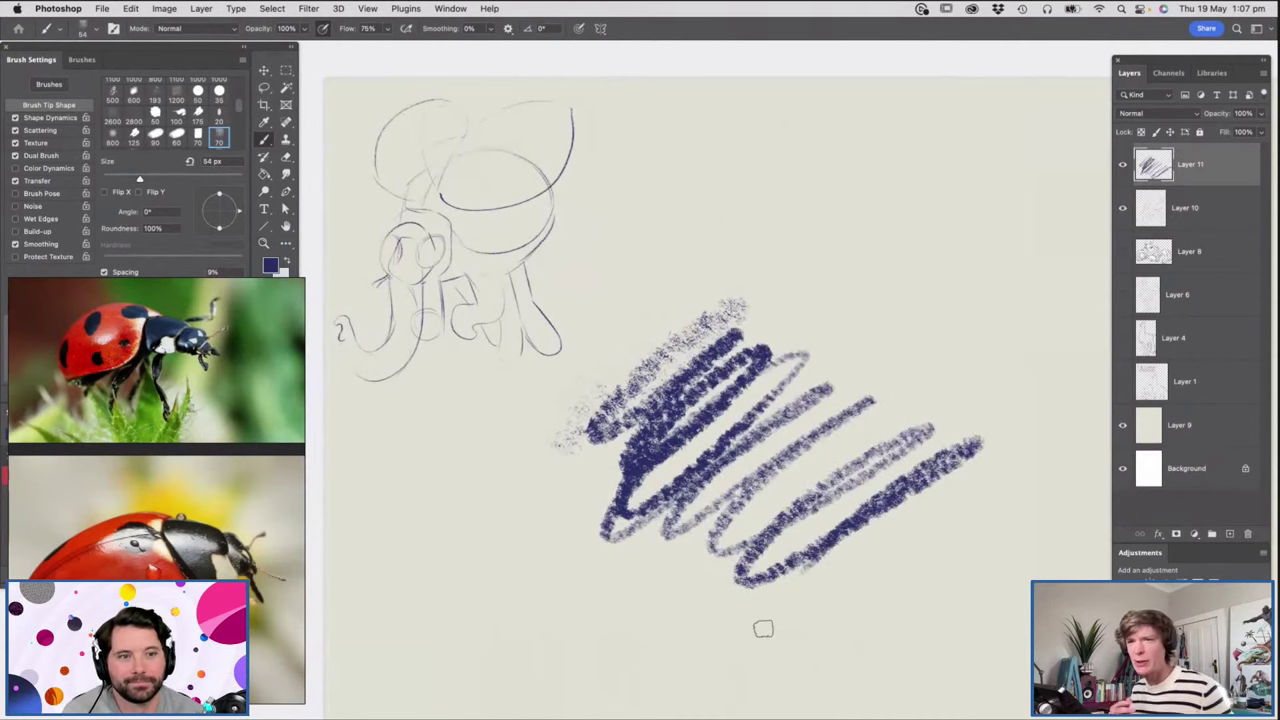
key(super+z)
mouse_move(785, 263)
mouse_down()
mouse_move(812, 316)
mouse_move(911, 428)
mouse_move(651, 588)
mouse_up()
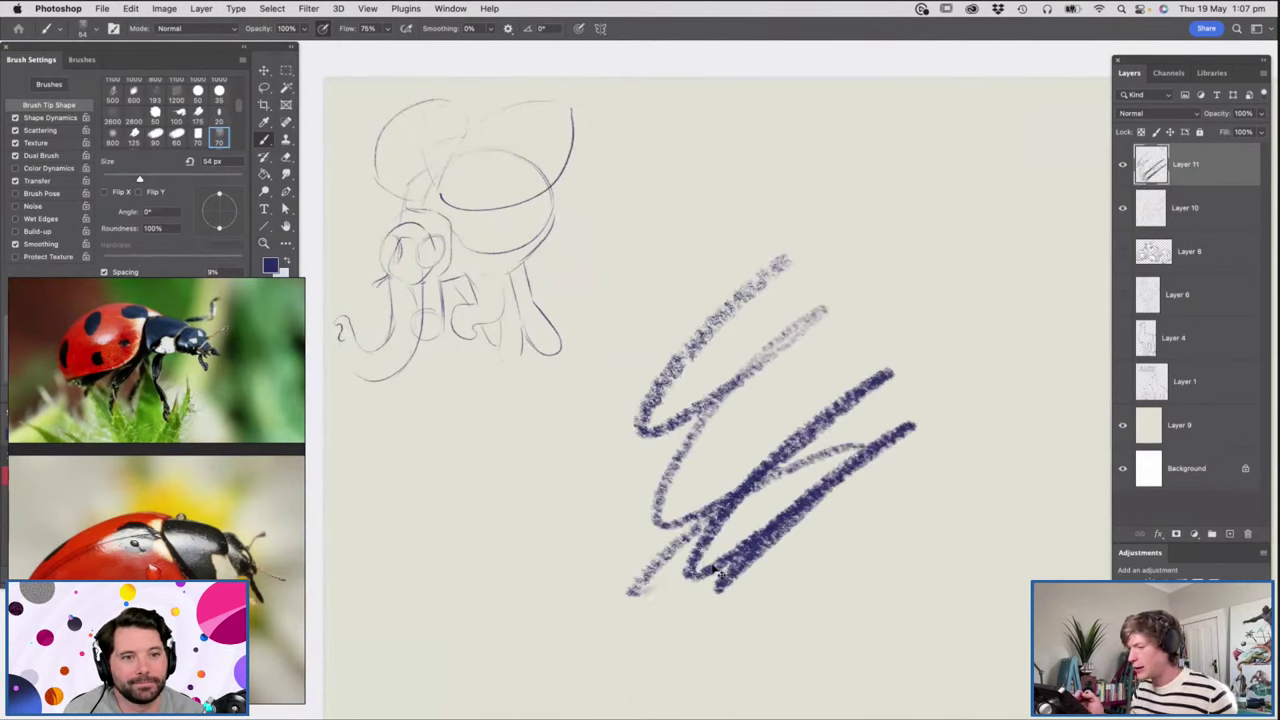
key(super+z)
Switch to the 35 px textured brush preset and make a small test mark on the canvas.
right_click(628, 396)
drag(717, 429, 710, 429)
click(724, 381)
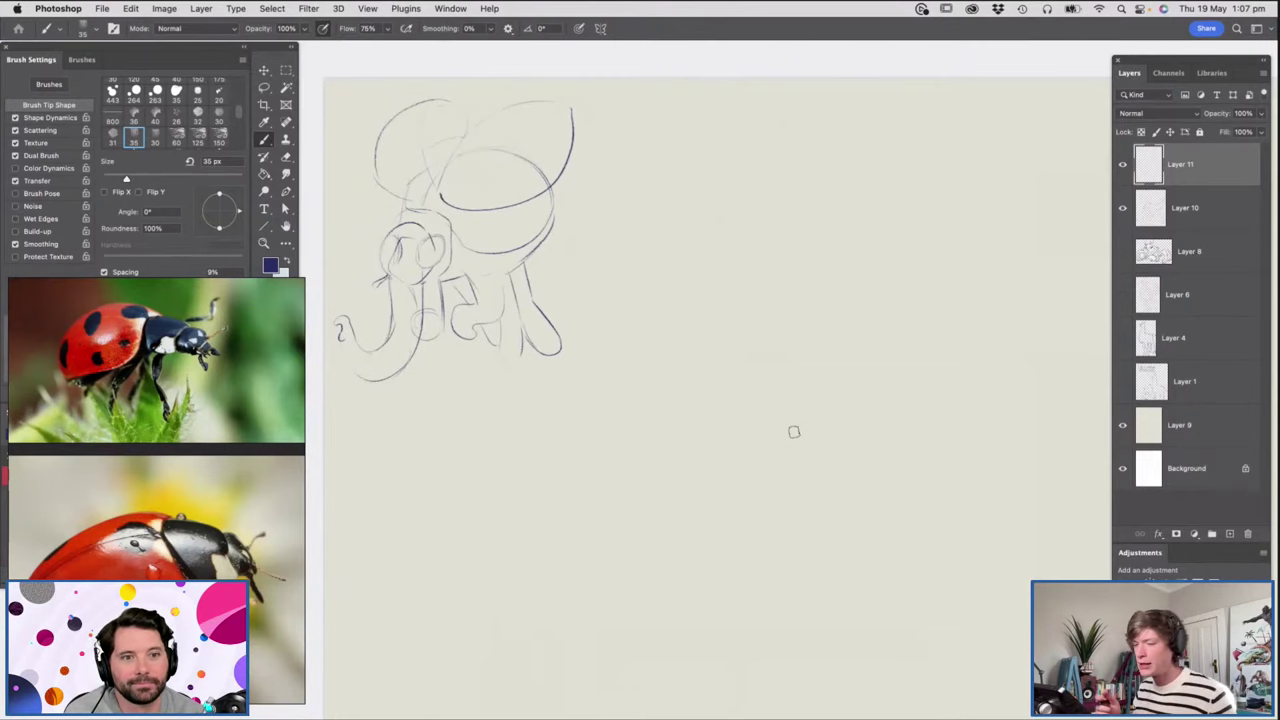
click(827, 525)
Zoom the canvas out and enlarge the side-view elephant photo on the reference board.
key(z)
alt+click(617, 371)
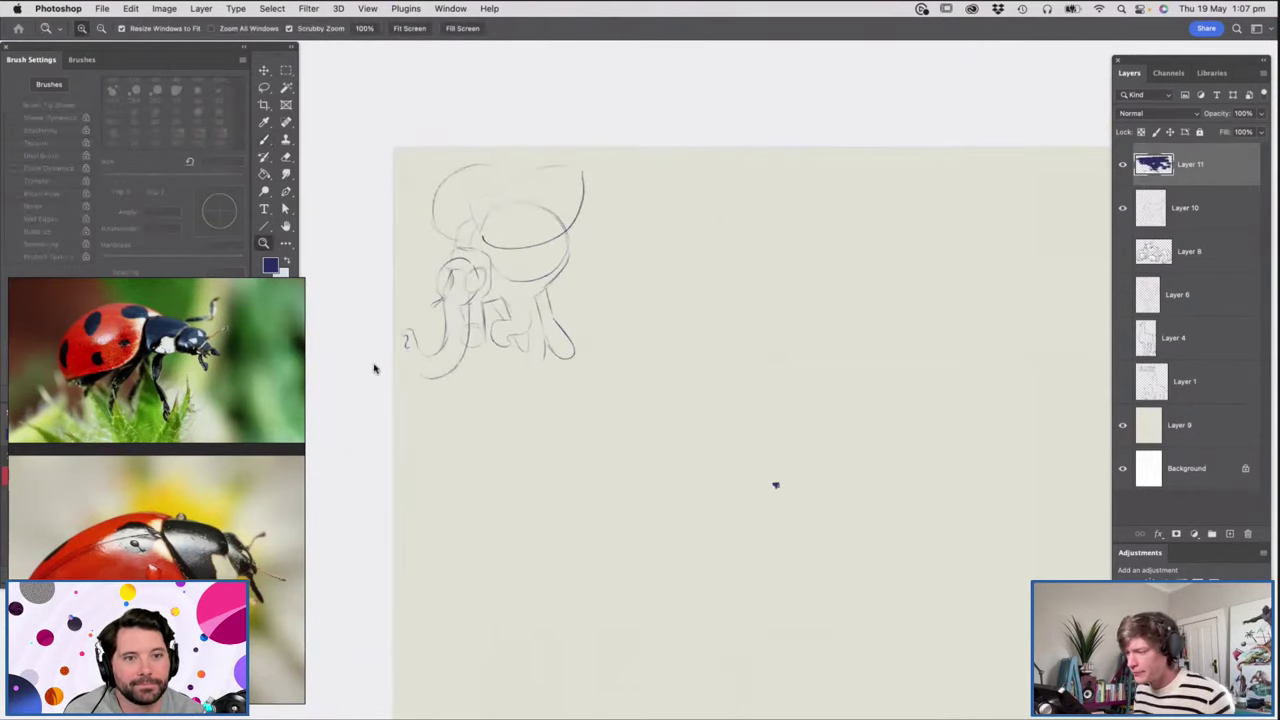
scroll(116, 450, down, 3)
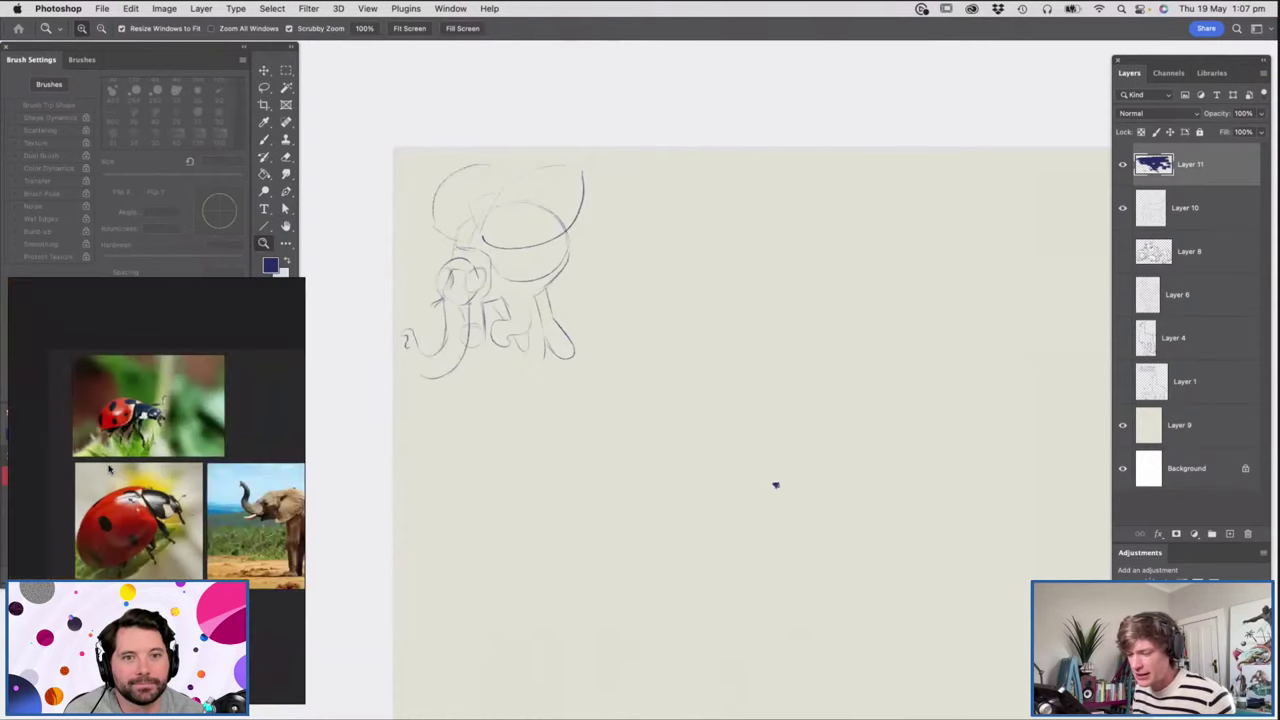
scroll(270, 522, up, 5)
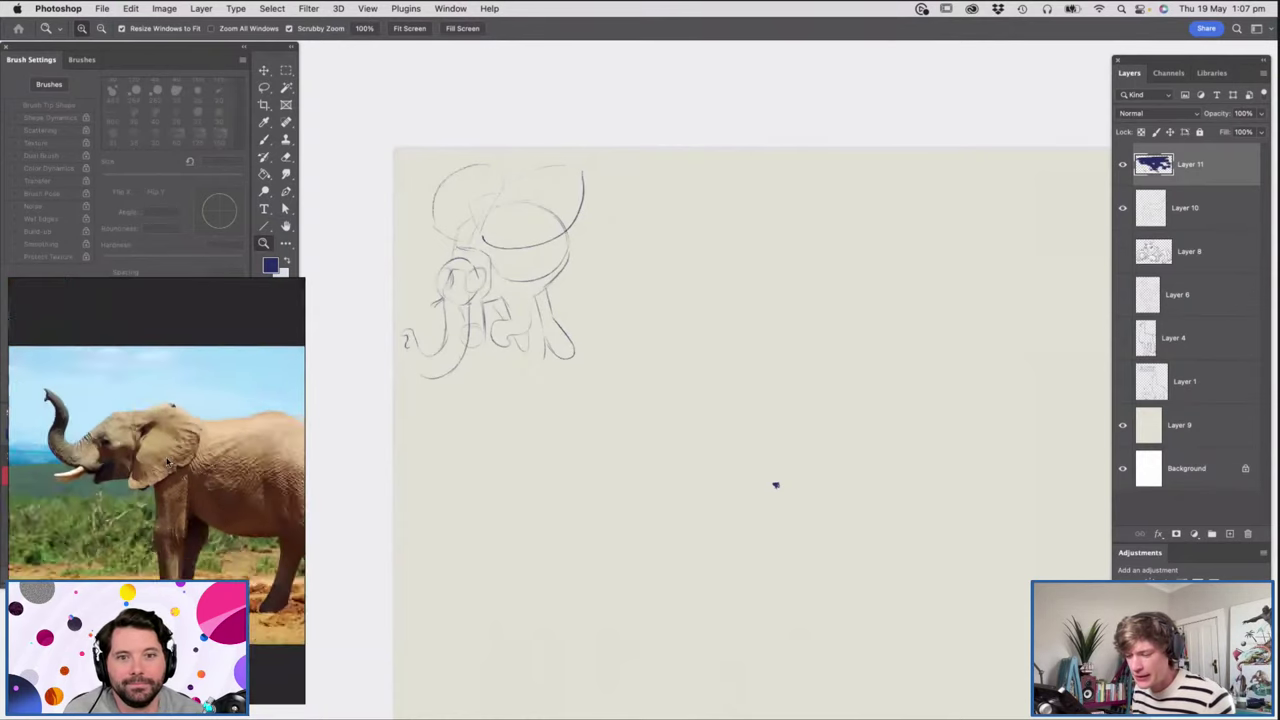
scroll(266, 494, up, 2)
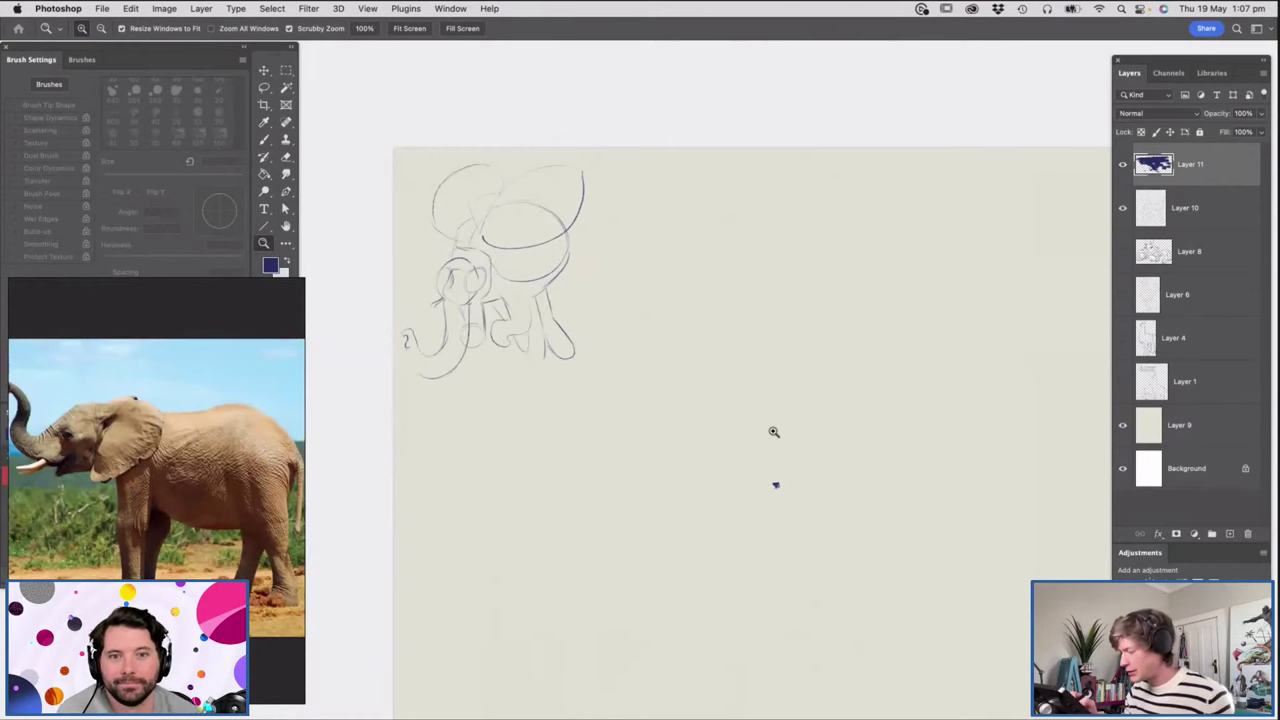
Erase the small test mark from the new layer and return to the 35 px textured brush.
key(b)
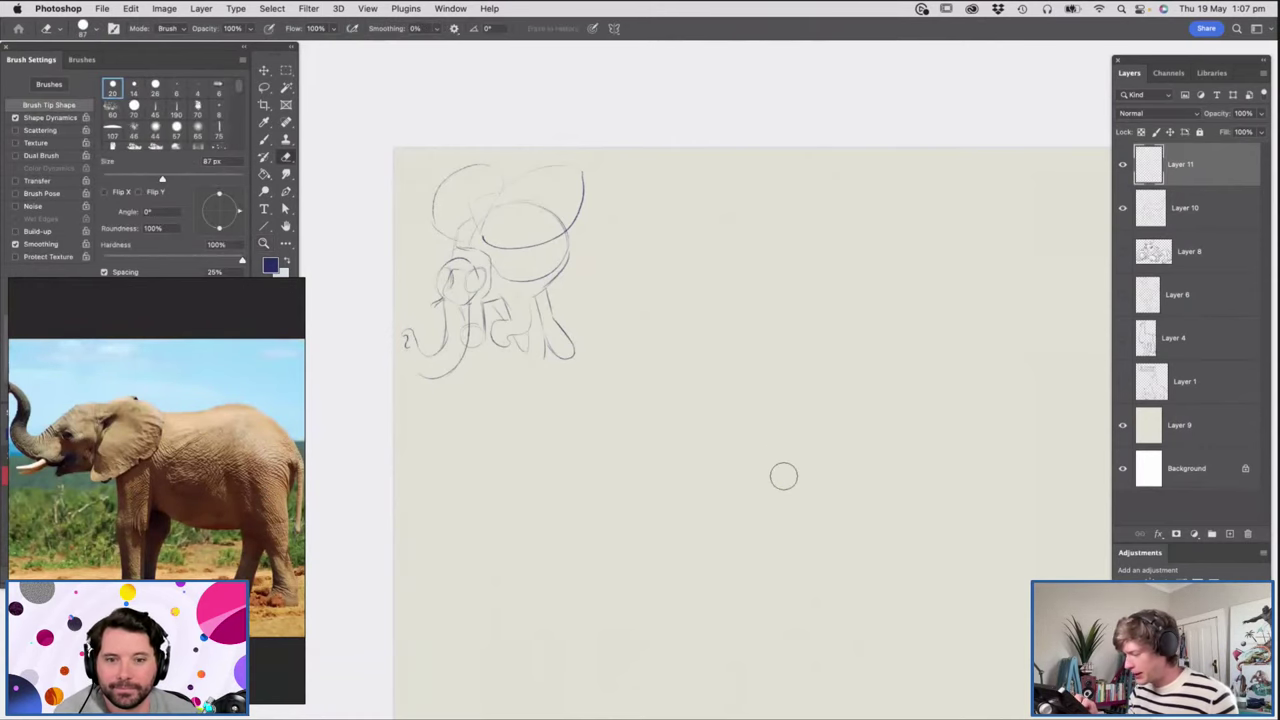
key(b)
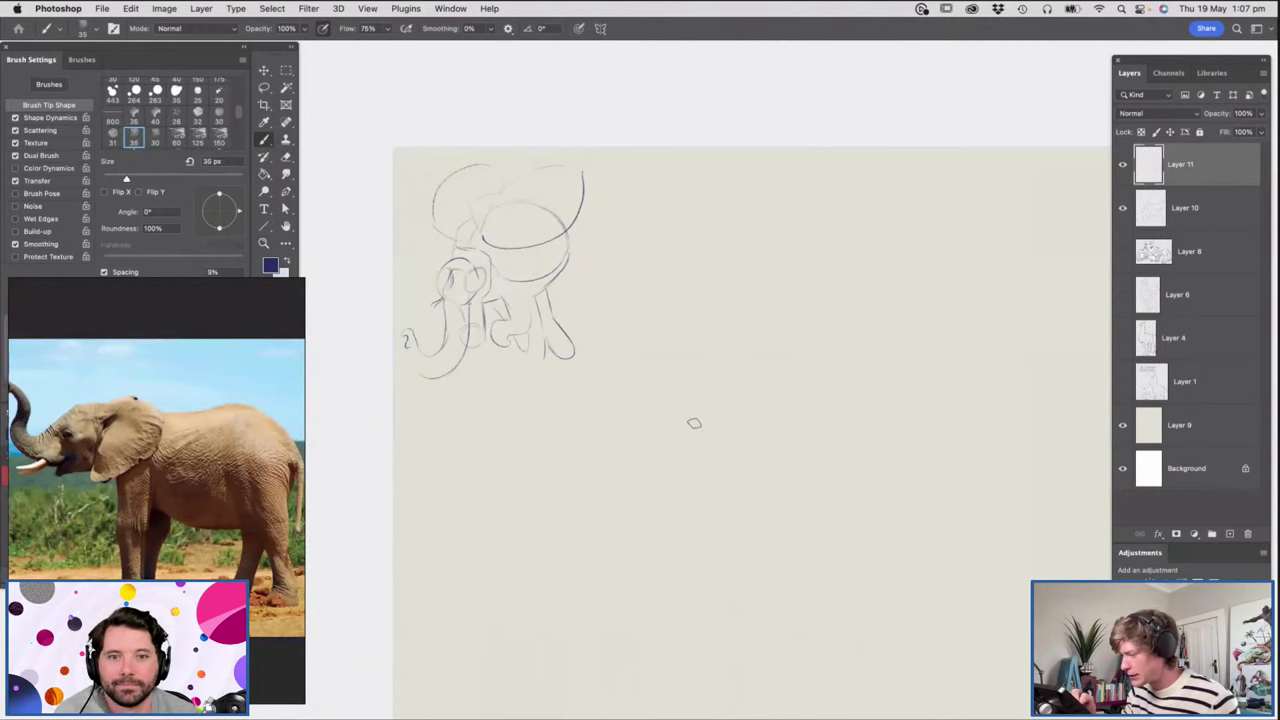
Sketch the creature's large rounded body outline, with a raised hump at the rear, beside the thumbnail sketch.
mouse_move(678, 432)
mouse_down()
mouse_move(759, 347)
mouse_move(935, 336)
mouse_move(929, 327)
mouse_move(959, 359)
mouse_move(956, 491)
mouse_up()
drag(972, 411, 877, 544)
mouse_move(958, 464)
mouse_down()
mouse_move(836, 540)
mouse_move(702, 466)
mouse_up()
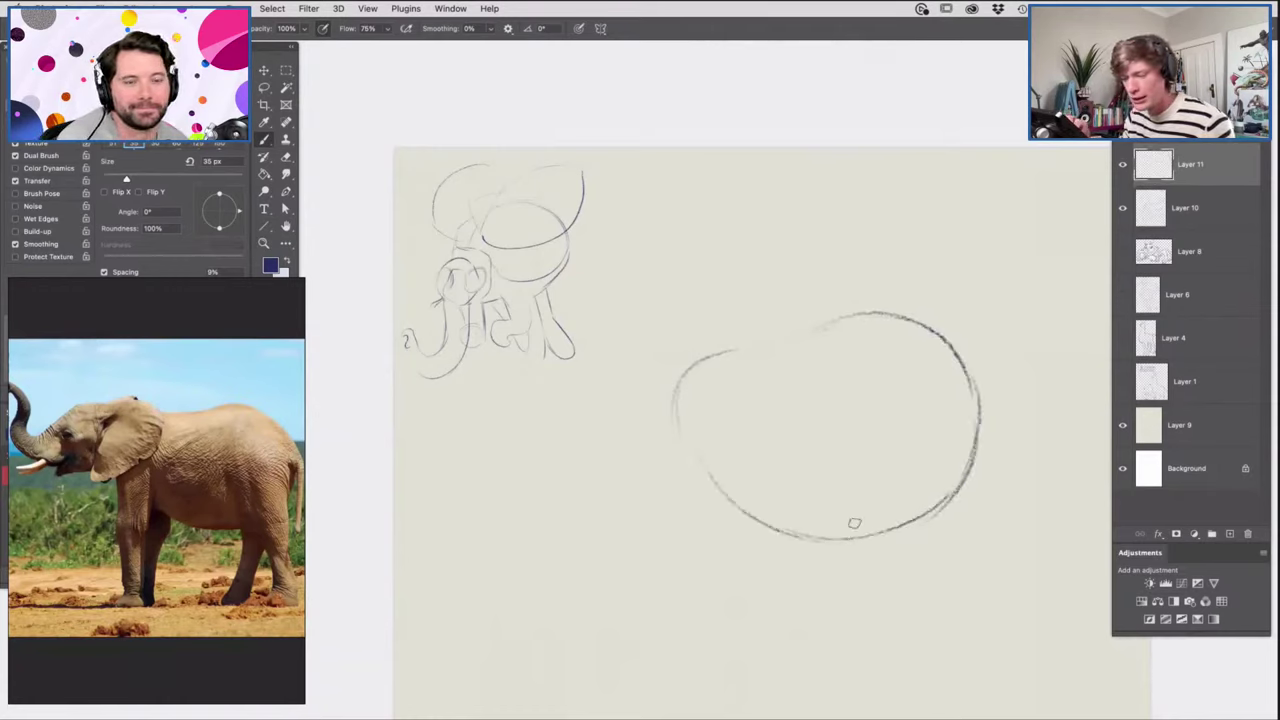
Sketch the curved upper edge of the head overlapping the body's front and a light guideline along the body's side.
key(z)
drag(948, 411, 968, 420)
key(b)
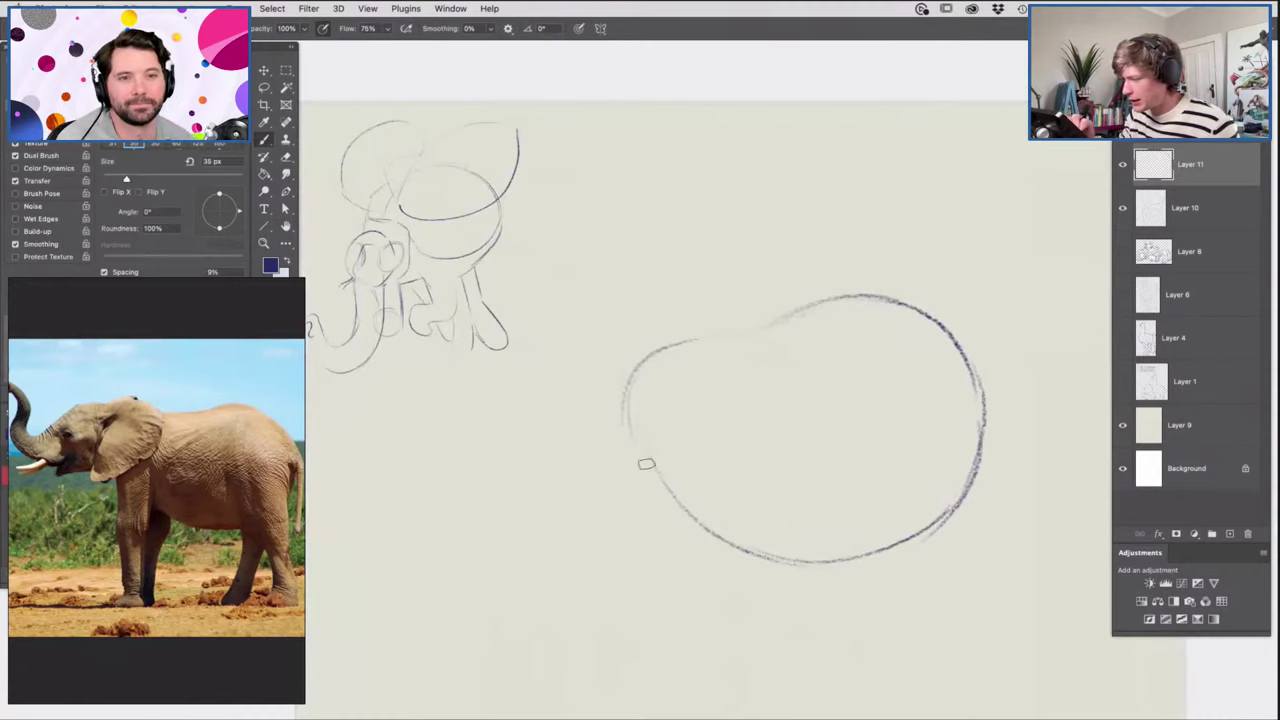
mouse_move(626, 383)
mouse_down()
mouse_move(715, 474)
mouse_move(617, 383)
mouse_move(689, 509)
mouse_move(646, 362)
mouse_move(690, 511)
mouse_up()
mouse_move(563, 416)
mouse_down()
mouse_move(705, 380)
mouse_move(723, 468)
mouse_move(863, 436)
mouse_up()
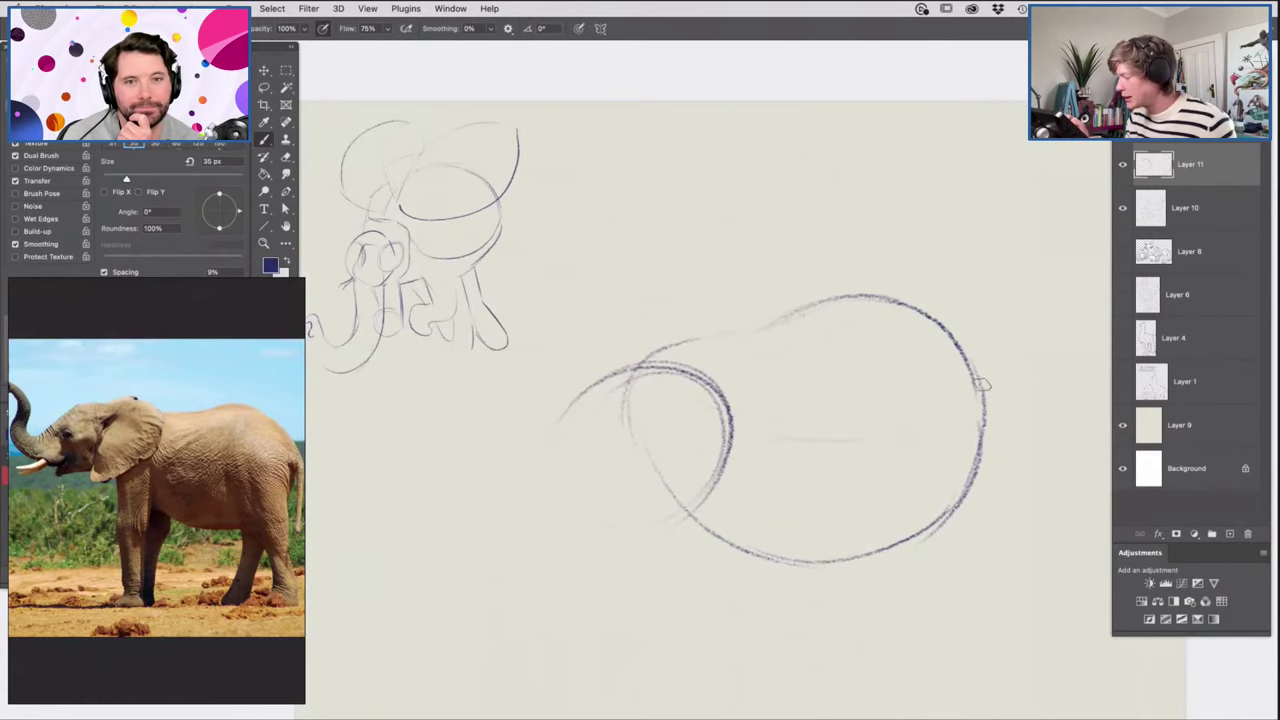
drag(975, 413, 930, 433)
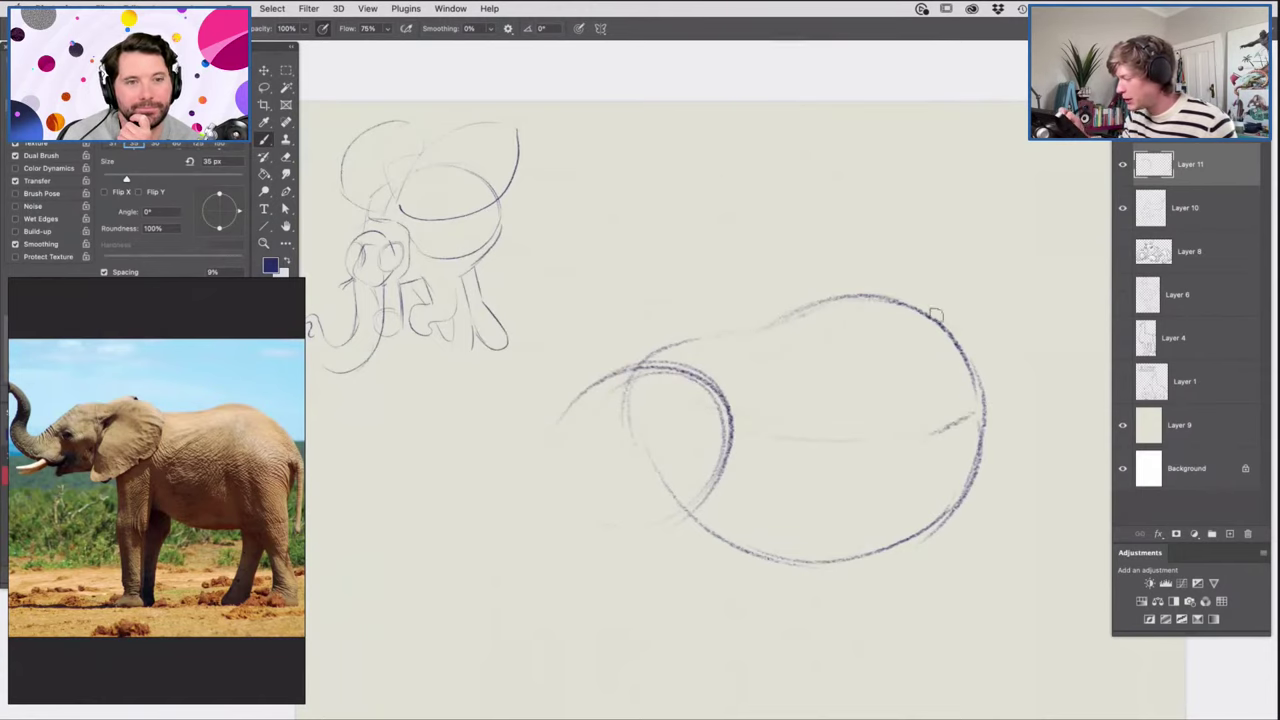
Extend the rear hump's outline forward to join it with the shoulder contour.
key(z)
drag(808, 345, 778, 355)
drag(886, 403, 940, 418)
mouse_move(888, 380)
mouse_down()
mouse_move(835, 402)
mouse_move(791, 400)
mouse_move(803, 377)
mouse_up()
key(b)
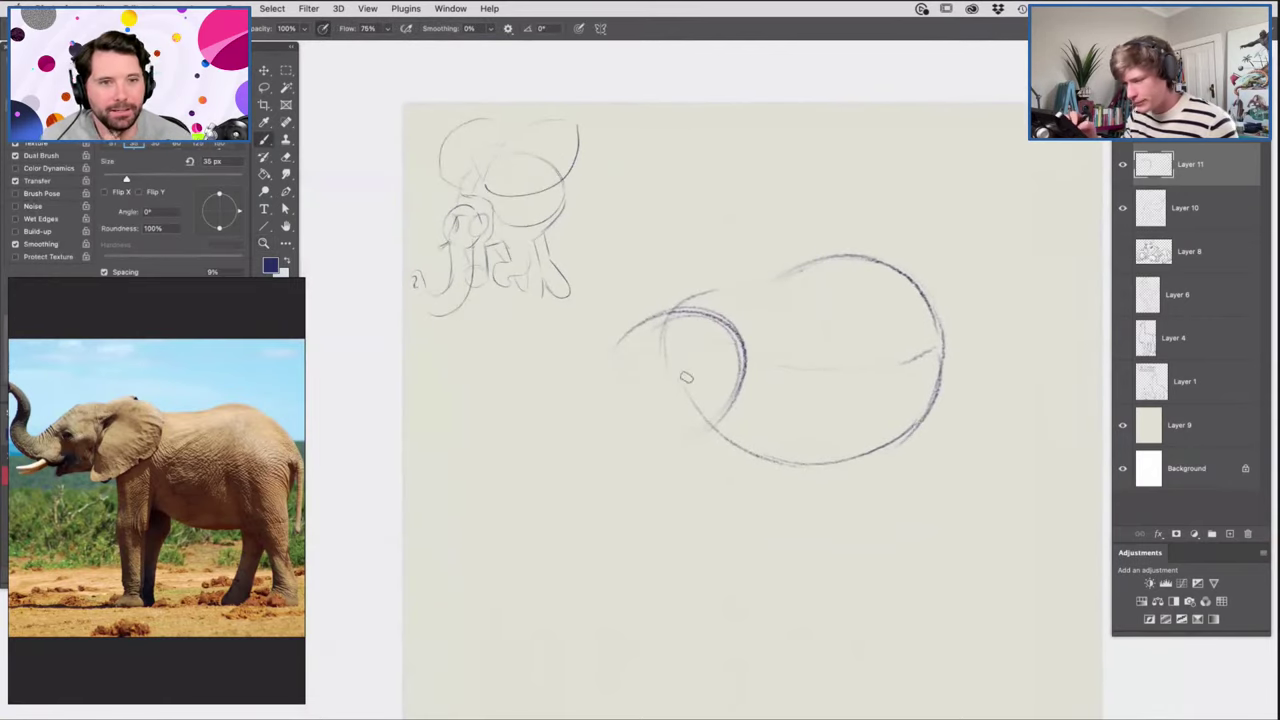
drag(814, 263, 757, 291)
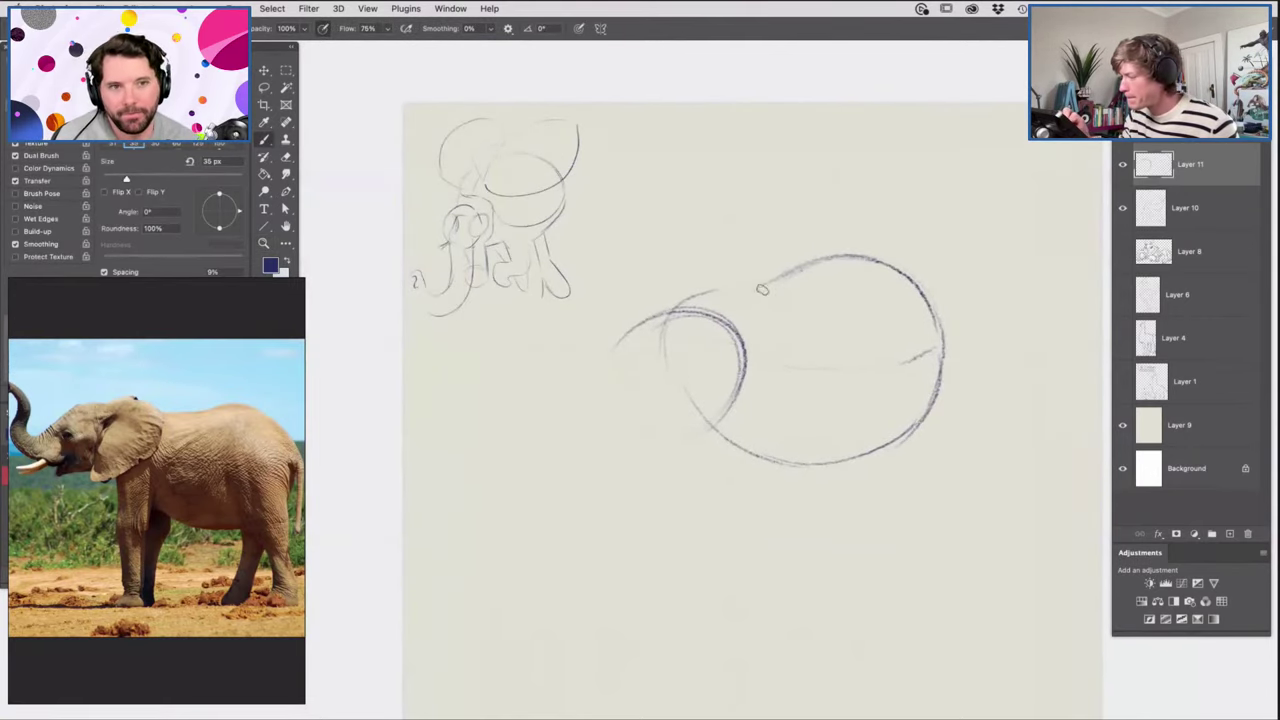
Complete the head as a large rounded shape overlapping the front of the body.
key(z)
scroll(795, 310, down, 2)
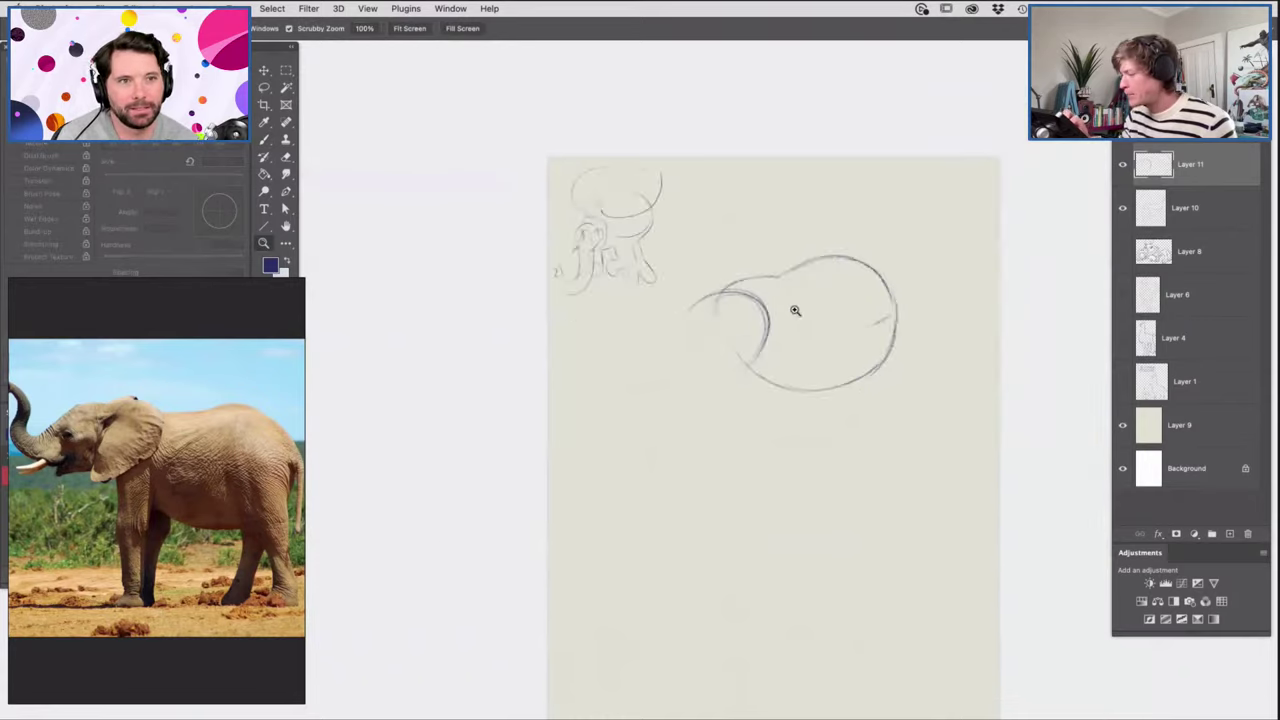
scroll(798, 332, up, 2)
key(b)
mouse_move(635, 285)
mouse_down()
mouse_move(611, 389)
mouse_move(669, 414)
mouse_up()
mouse_move(612, 341)
mouse_down()
mouse_move(697, 412)
mouse_move(660, 407)
mouse_move(752, 372)
mouse_up()
mouse_move(760, 314)
mouse_down()
mouse_move(719, 394)
mouse_move(645, 420)
mouse_up()
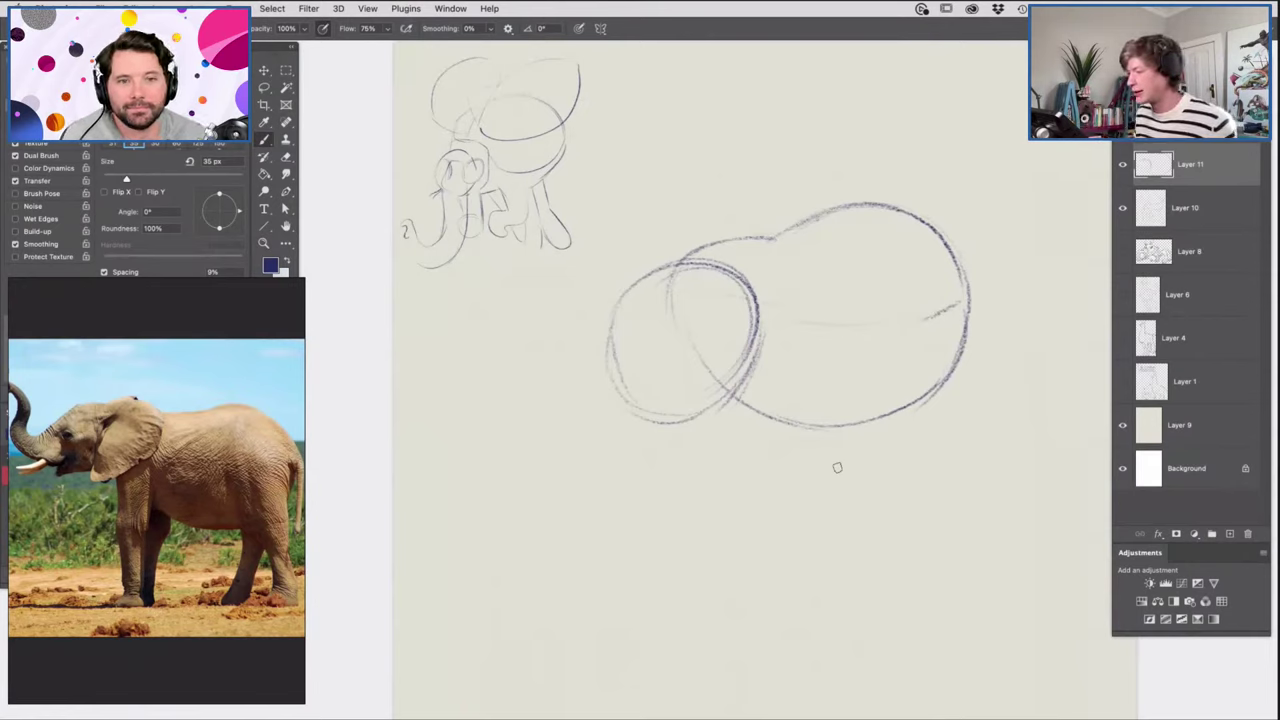
mouse_move(588, 348)
mouse_down()
mouse_move(486, 503)
mouse_move(456, 500)
mouse_move(490, 545)
mouse_move(620, 410)
mouse_move(549, 373)
mouse_move(643, 426)
mouse_up()
drag(562, 389, 568, 404)
key(ctrl+z)
key(ctrl+z)
key(ctrl+z)
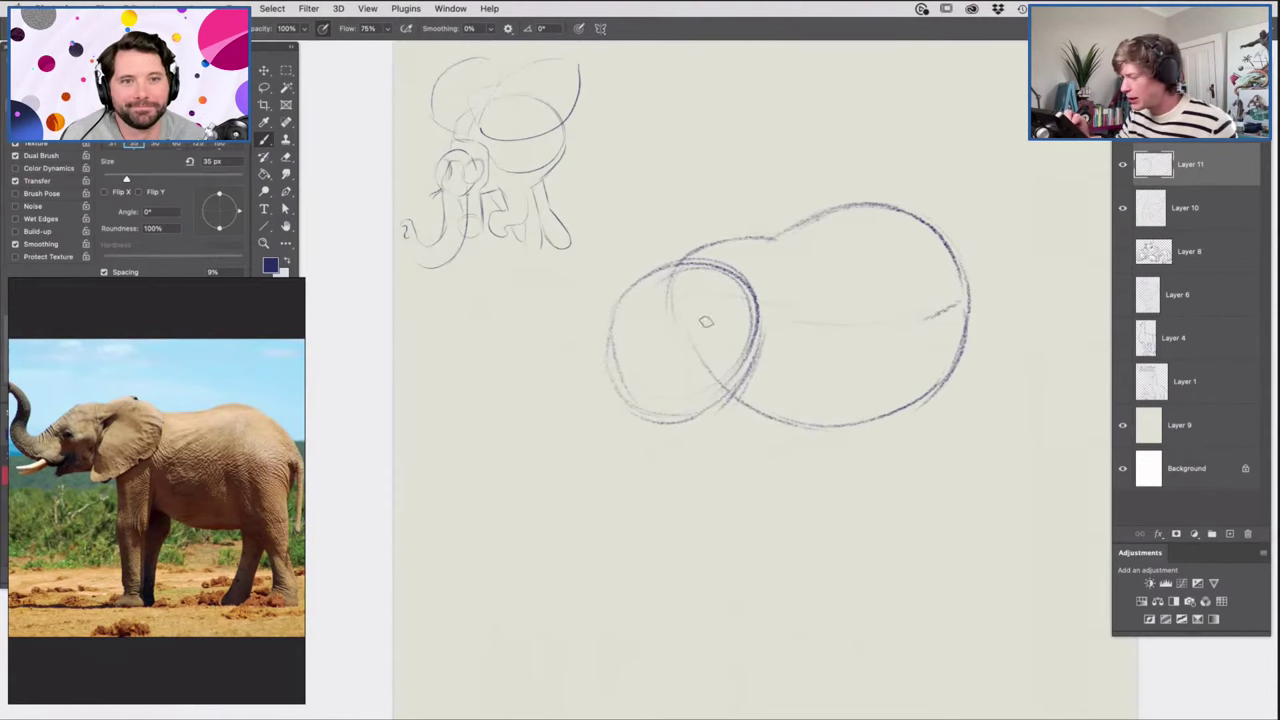
Erase the body outline that runs inside the head shape and return to the brush.
key(e)
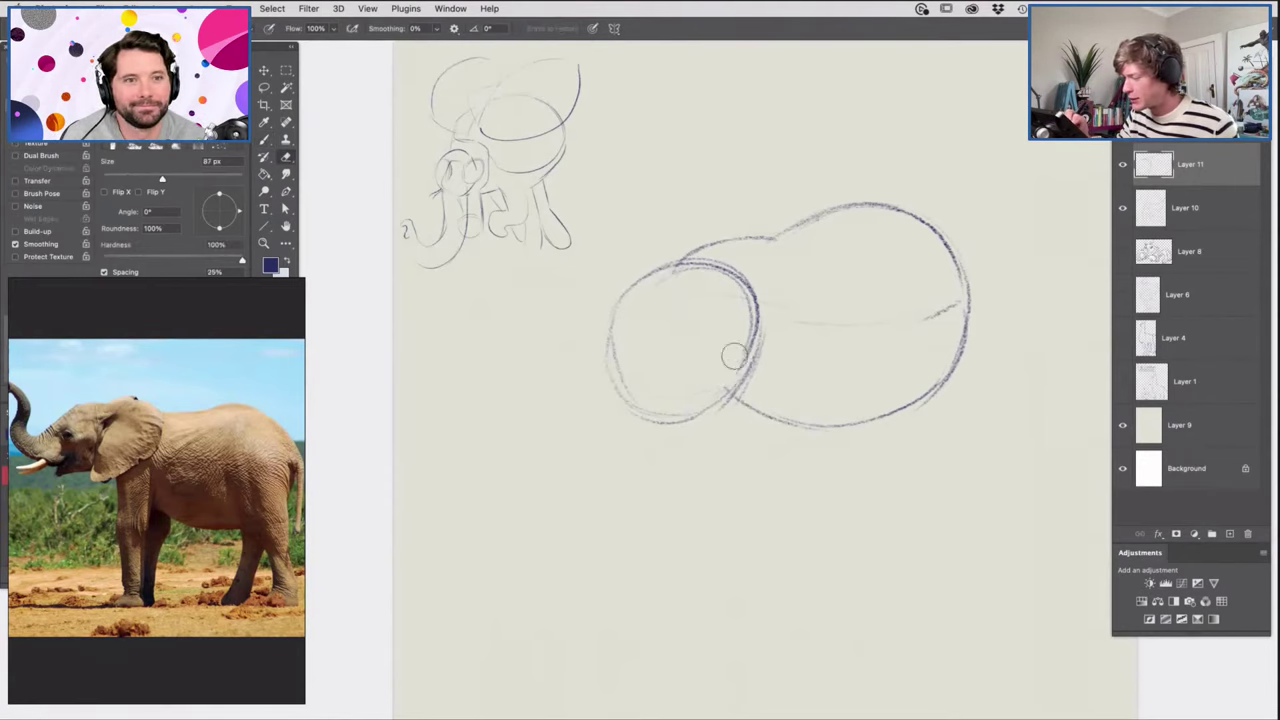
key(b)
mouse_move(792, 420)
mouse_down()
mouse_move(855, 404)
mouse_move(880, 516)
mouse_move(806, 512)
mouse_move(884, 515)
mouse_up()
key(e)
drag(792, 428, 858, 422)
mouse_move(884, 518)
mouse_down()
mouse_move(795, 430)
mouse_move(856, 428)
mouse_up()
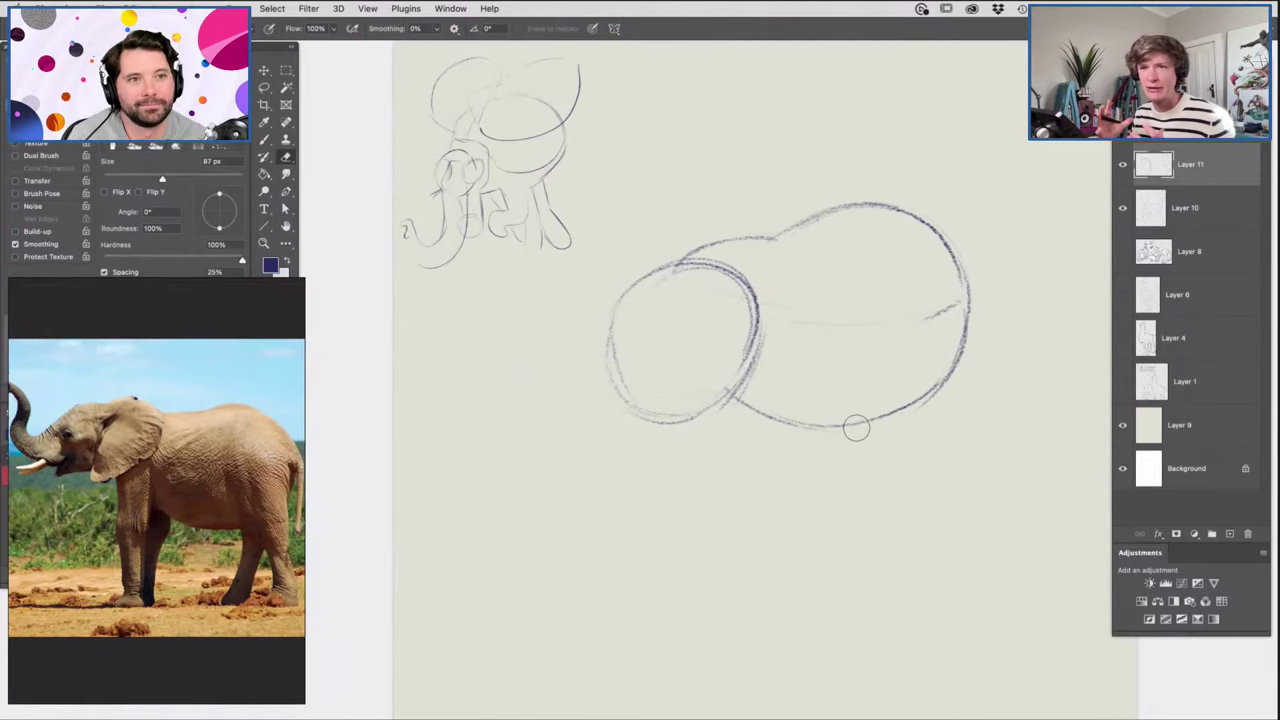
key(z)
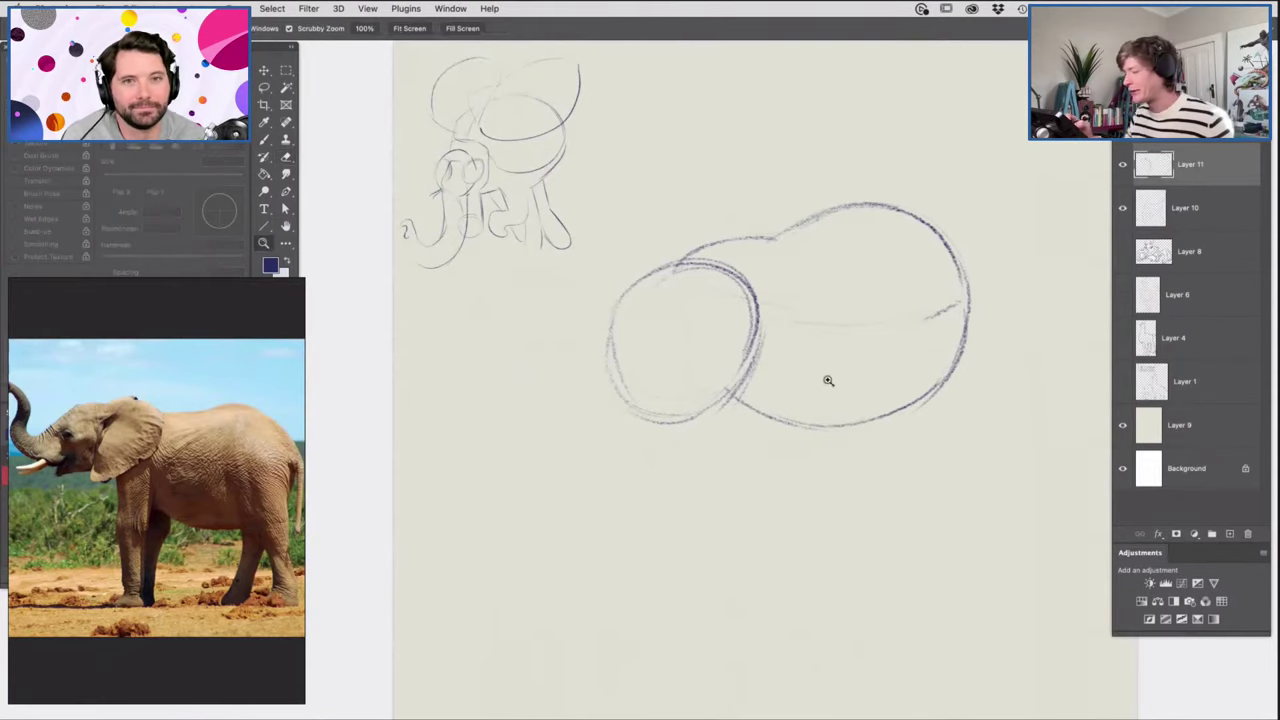
drag(768, 359, 730, 362)
drag(874, 390, 891, 406)
drag(766, 437, 781, 450)
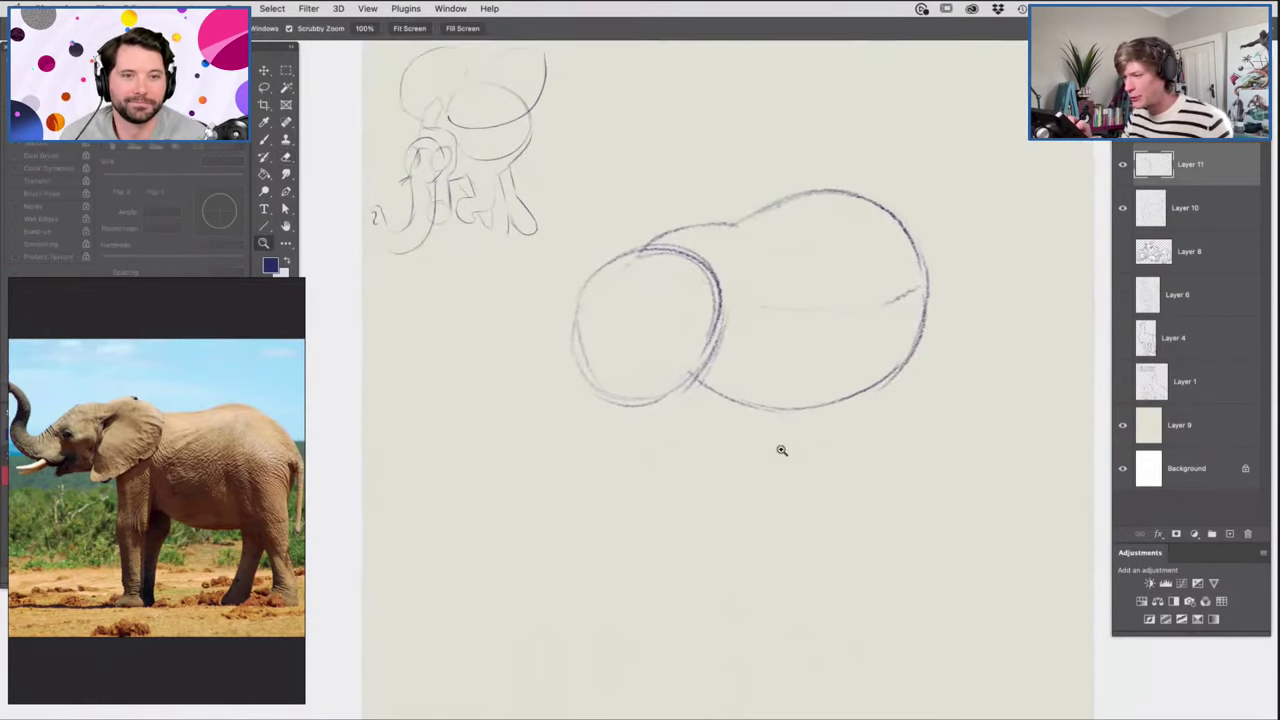
key(b)
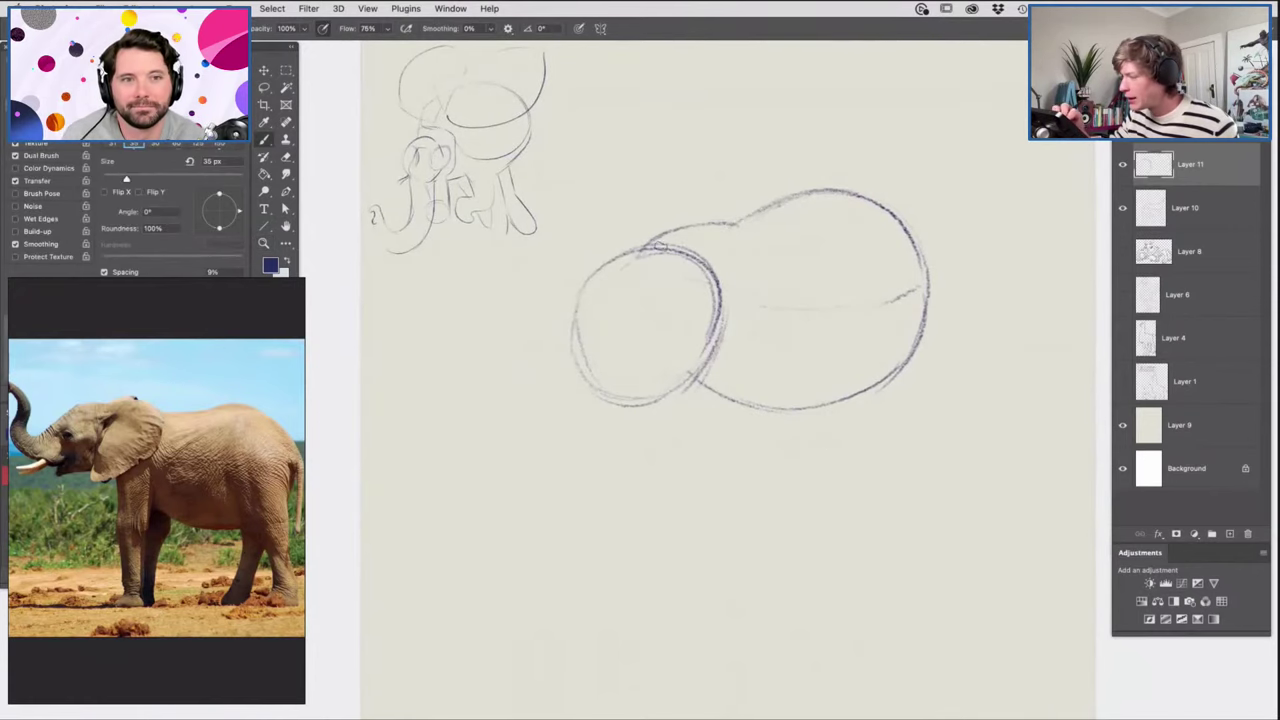
key(l)
mouse_move(928, 198)
mouse_down()
mouse_move(666, 486)
mouse_move(920, 209)
mouse_up()
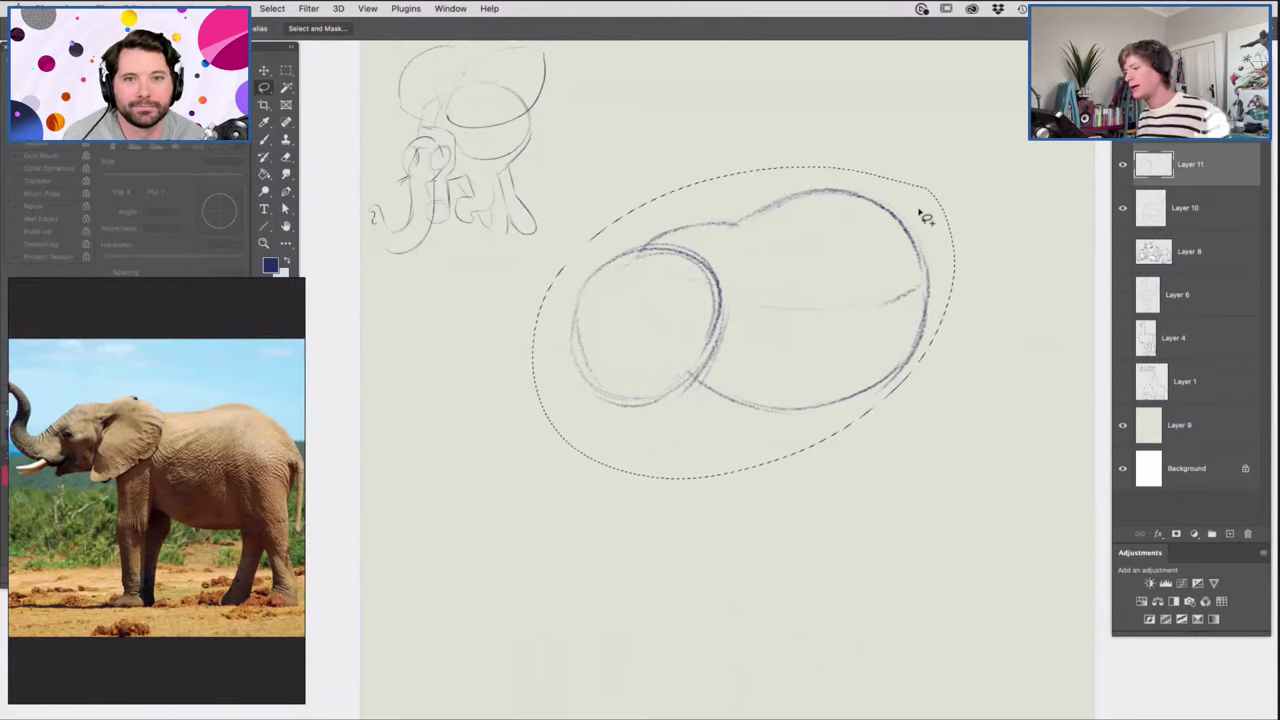
key(ctrl+t)
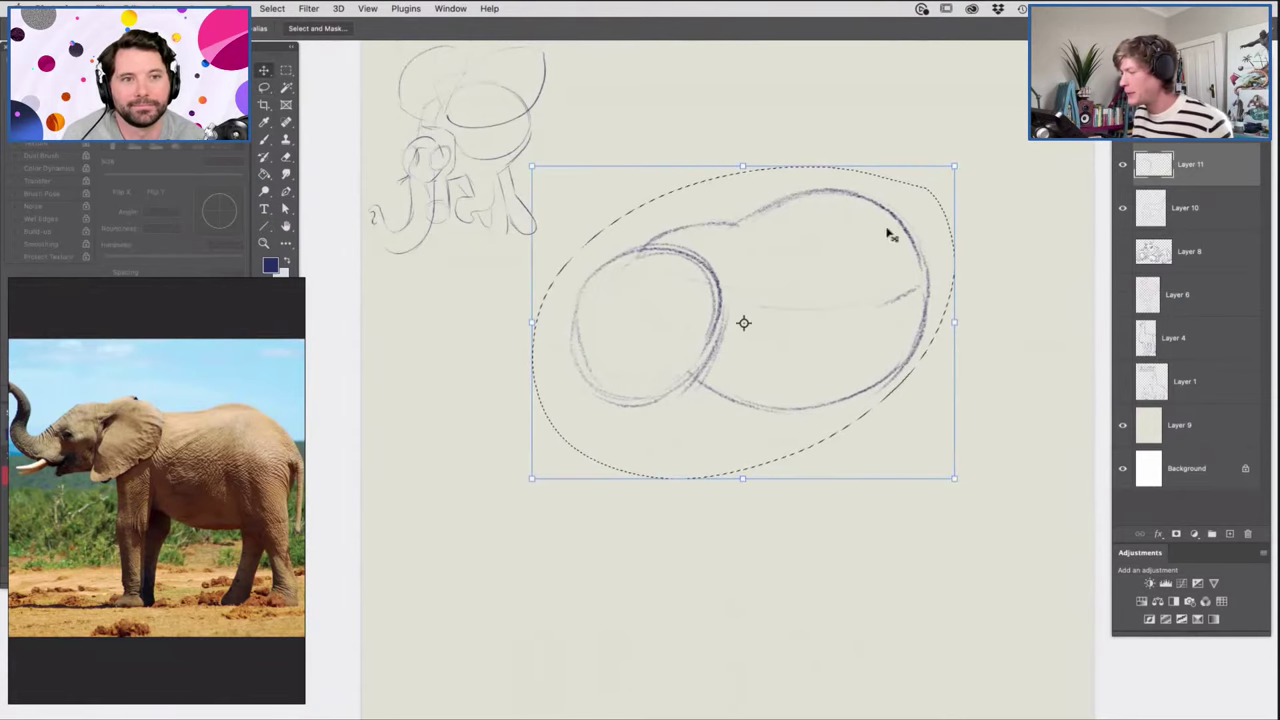
key(super+space)
drag(822, 318, 809, 317)
drag(882, 186, 887, 199)
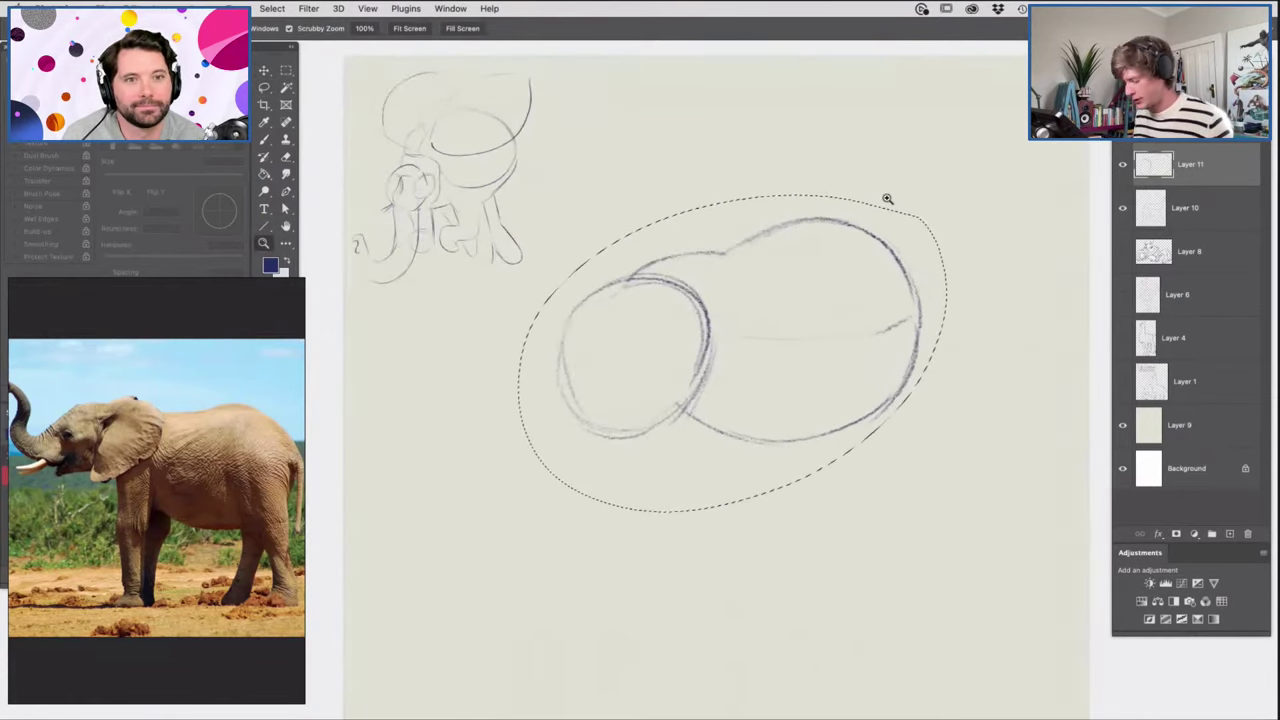
key(ctrl+t)
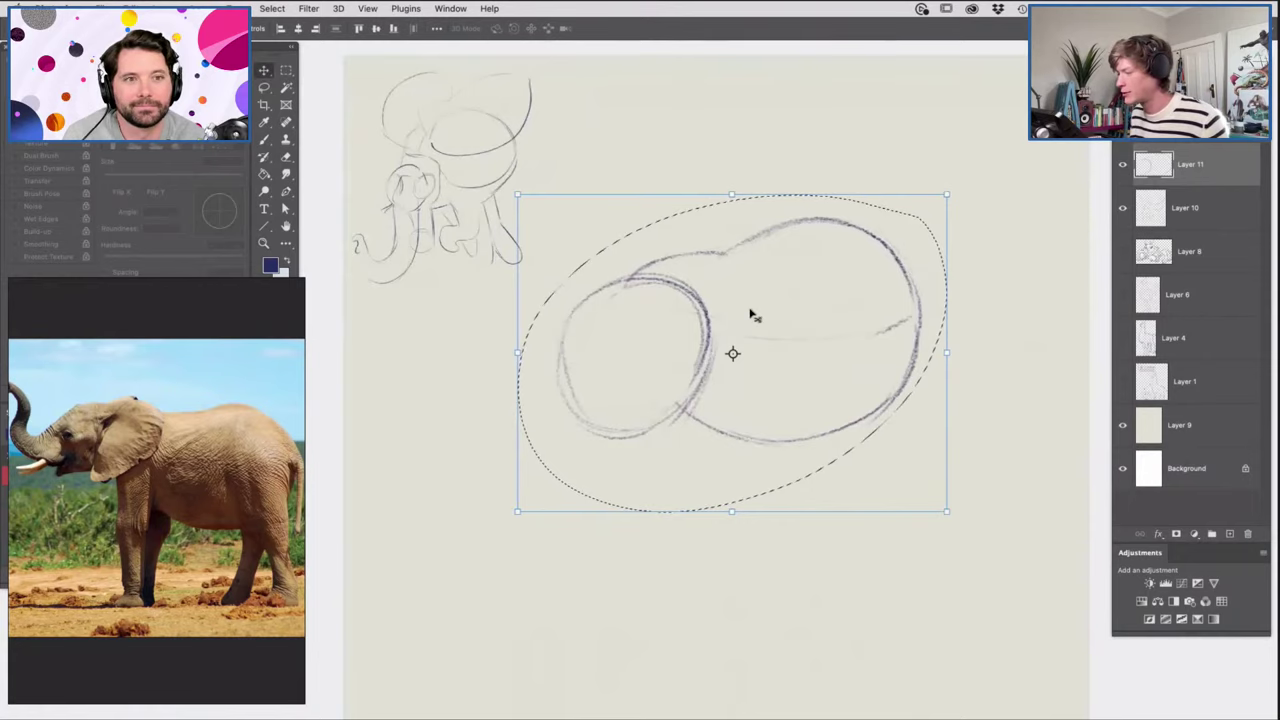
key(super+d)
key(m)
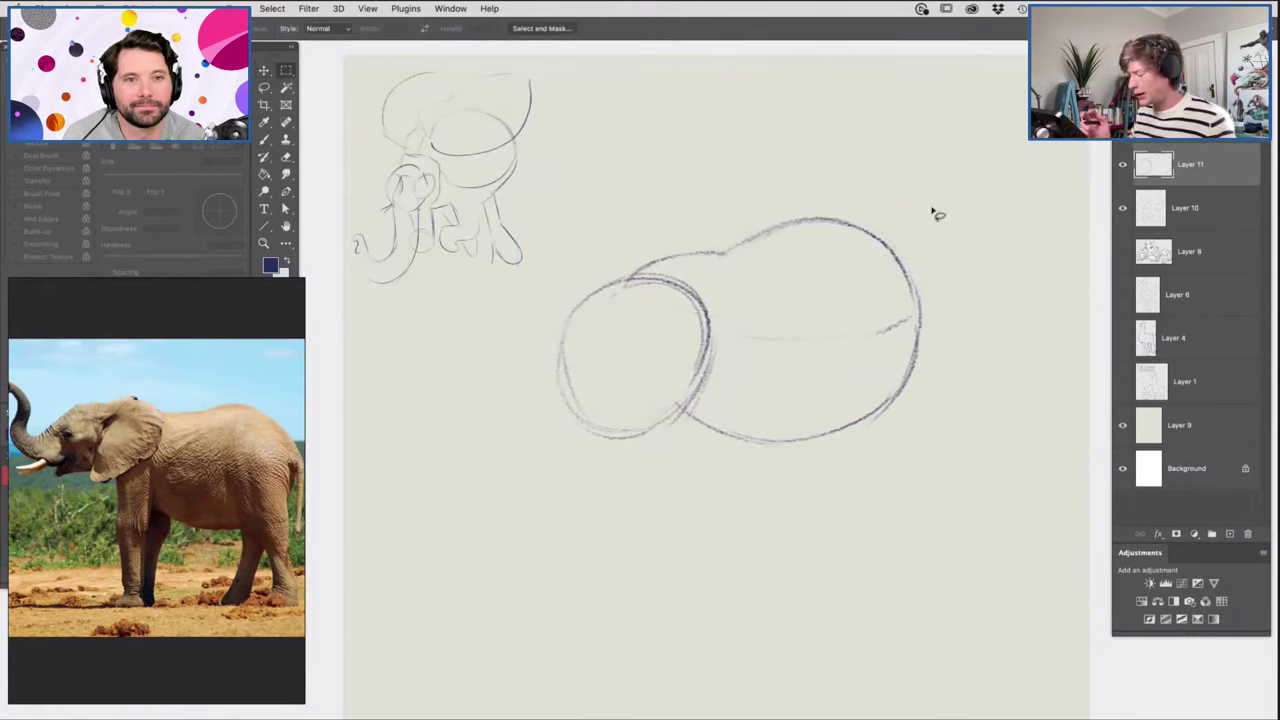
Lasso the head and body sketch, rotate it by -17.59° with Free Transform and narrow it slightly.
key(l)
mouse_move(880, 186)
mouse_down()
mouse_move(951, 306)
mouse_move(571, 294)
mouse_move(845, 179)
mouse_up()
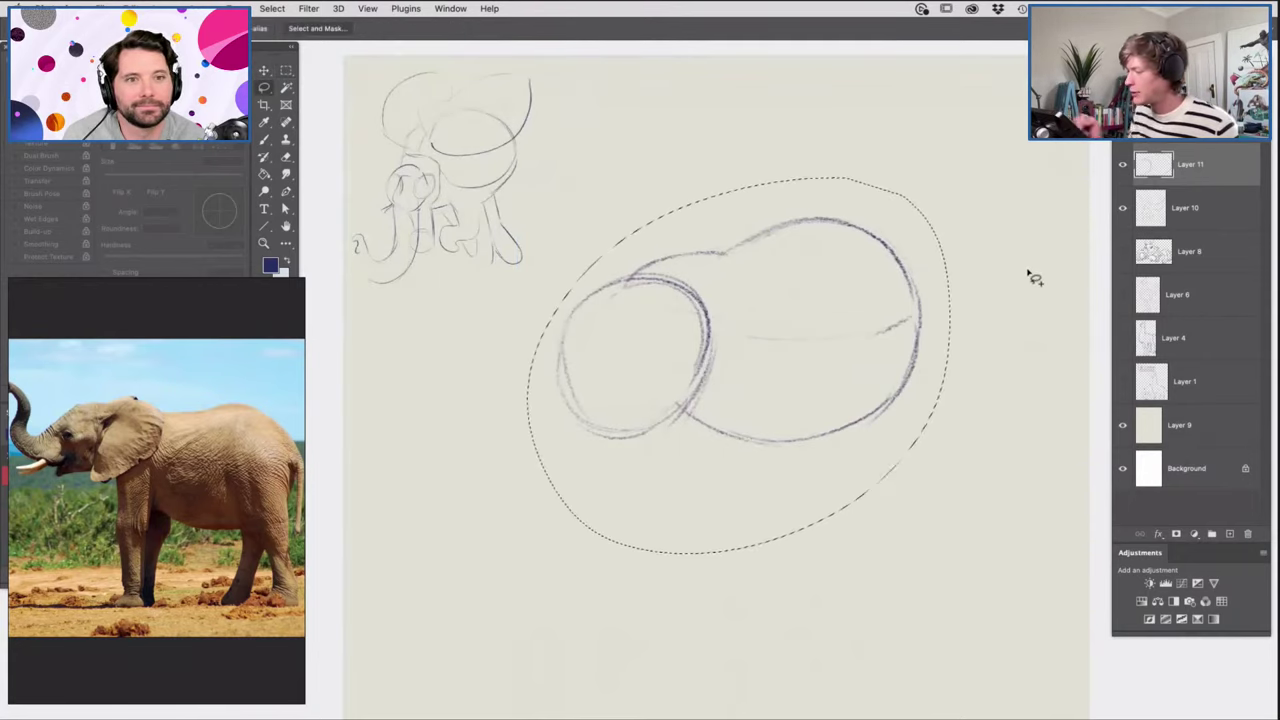
key(ctrl+t)
drag(963, 166, 886, 120)
drag(937, 297, 868, 296)
Distort the rotated head and body sketch to make the body slightly more compact, and apply the transform.
right_click(794, 300)
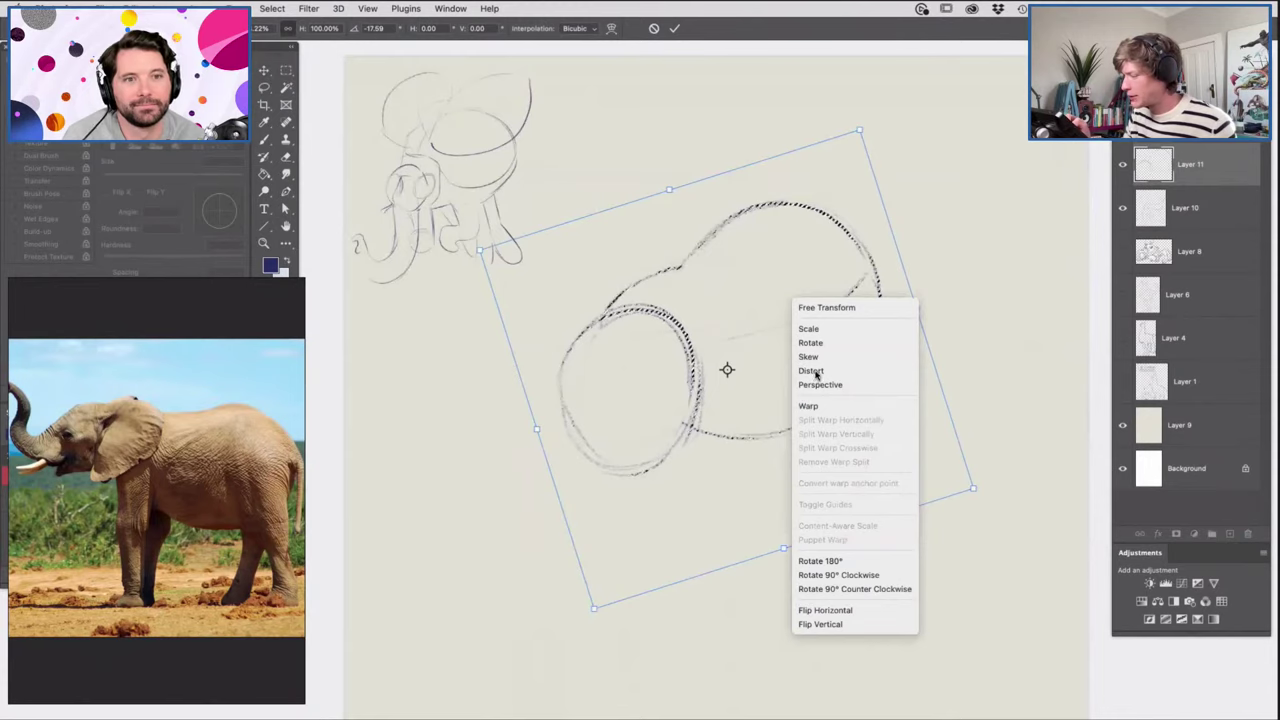
click(816, 374)
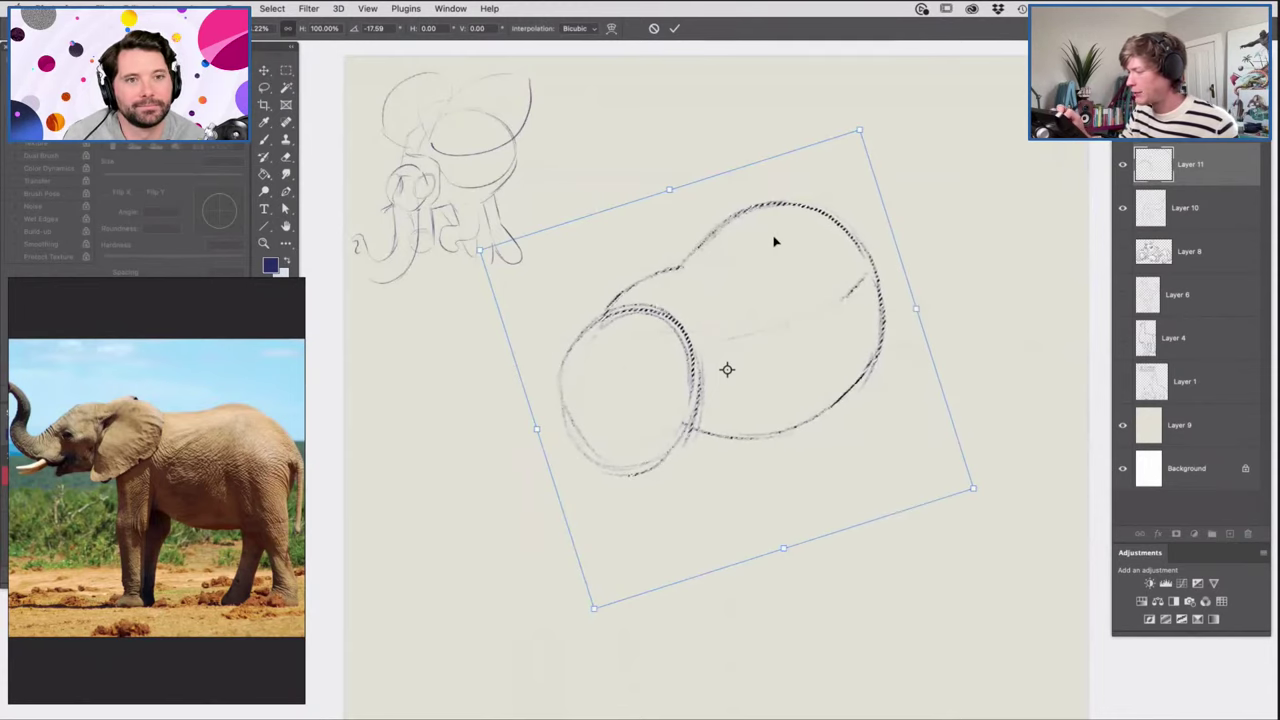
drag(713, 250, 700, 248)
drag(857, 266, 866, 267)
mouse_move(915, 310)
mouse_down()
mouse_move(931, 301)
mouse_move(906, 278)
mouse_move(900, 320)
mouse_up()
key(Return)
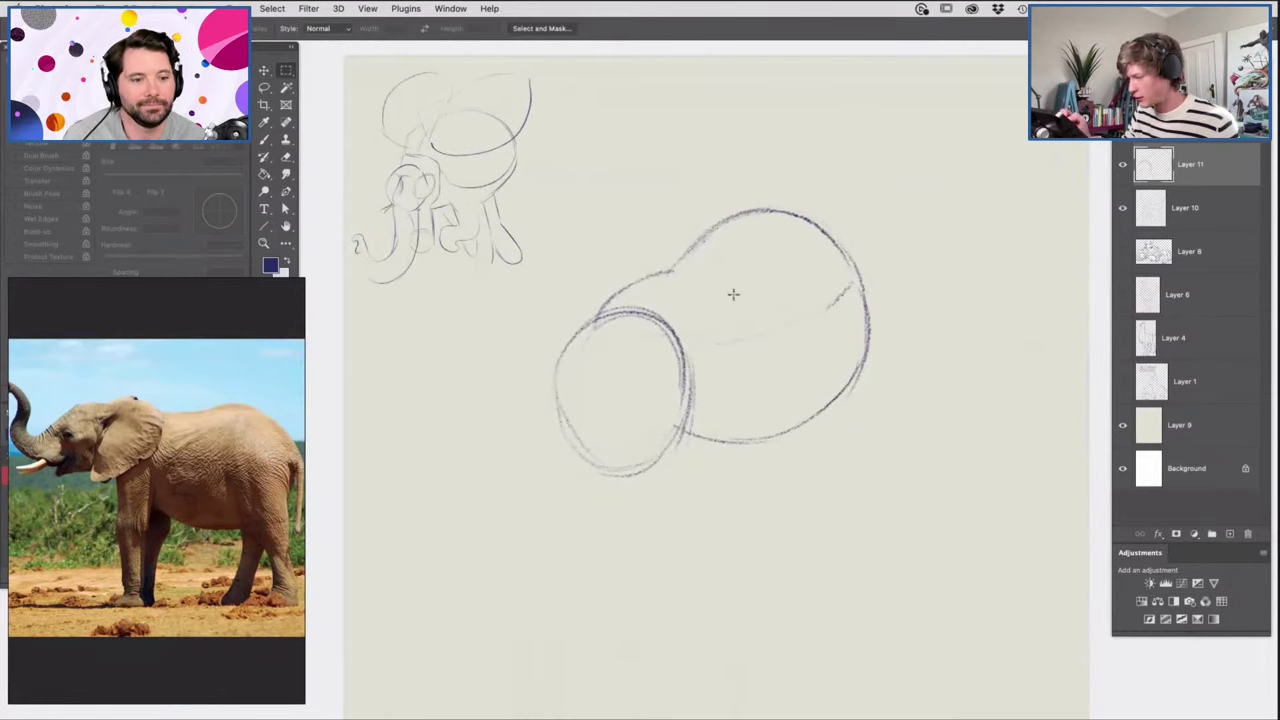
Bring the two ladybird photos into close view on the reference board and return to the brush.
key(b)
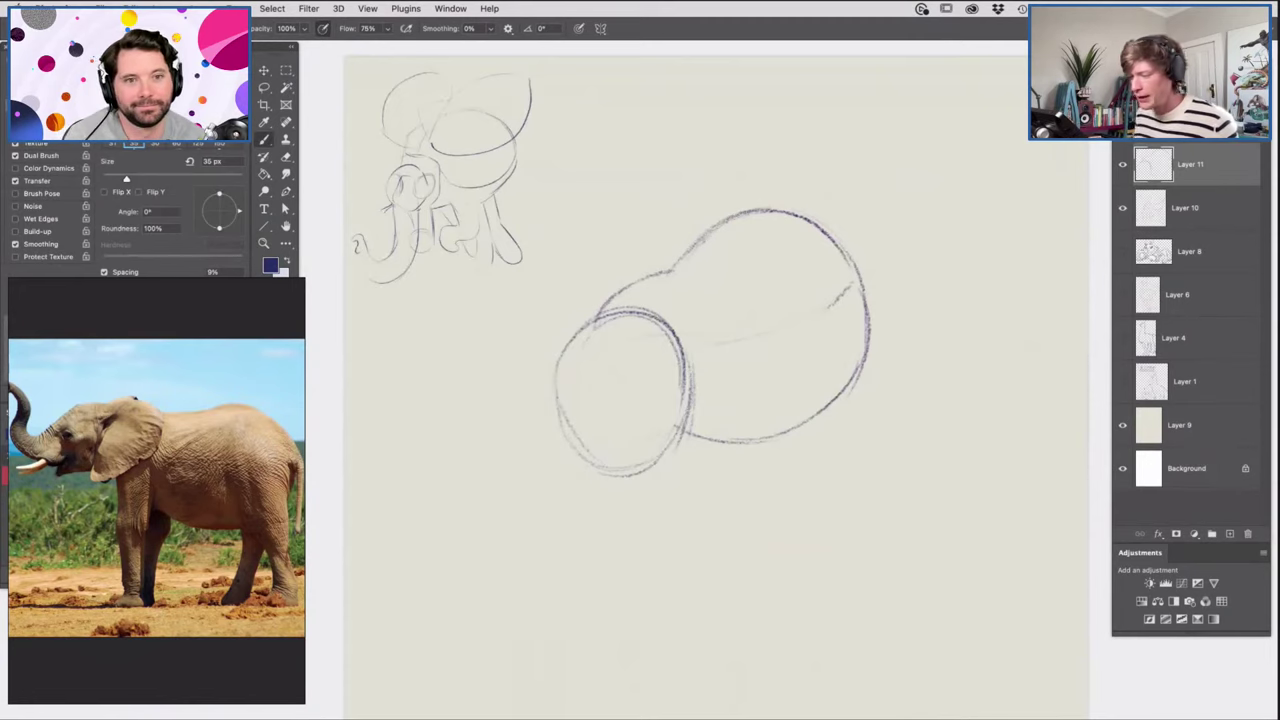
scroll(146, 450, down, 6)
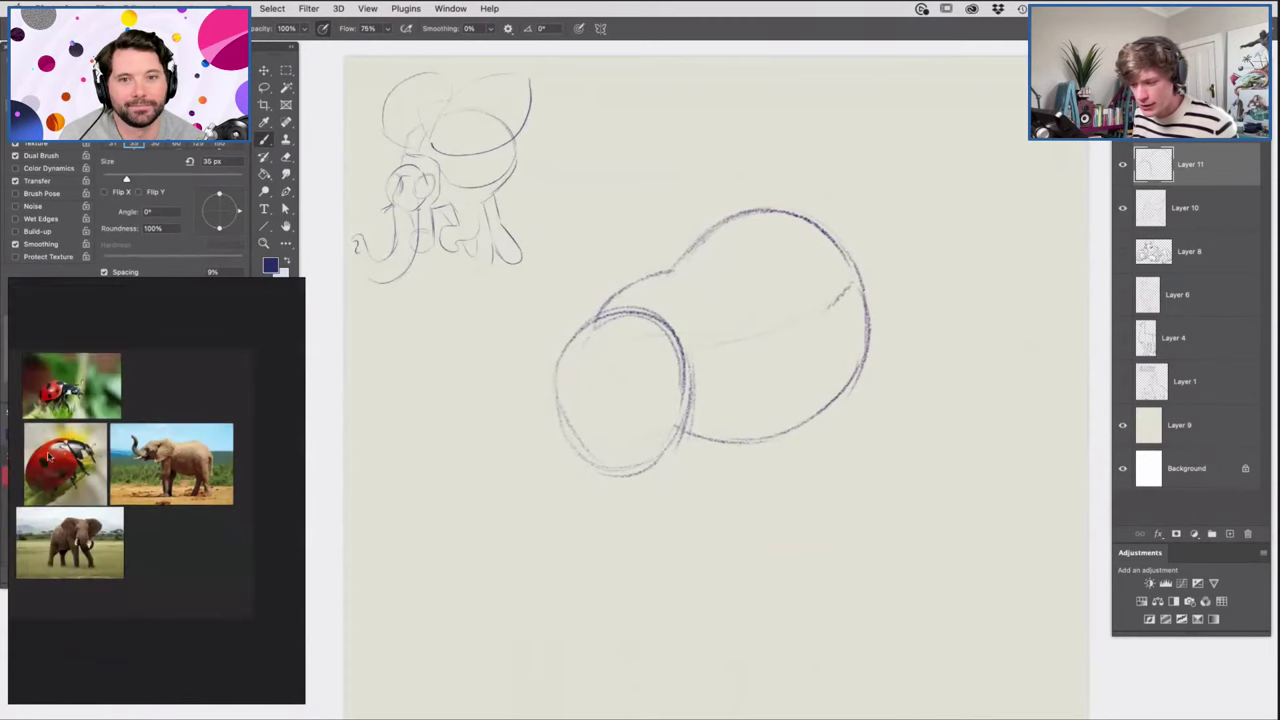
scroll(40, 460, up, 3)
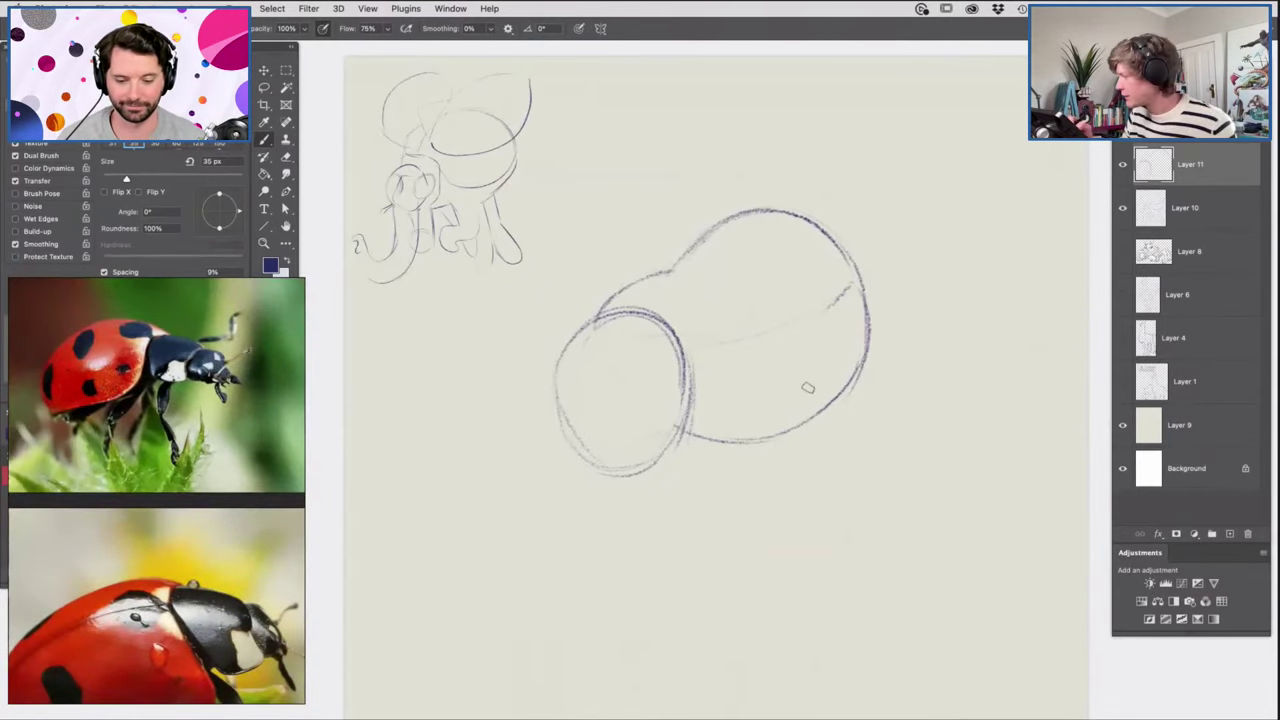
Sketch three leg-socket arcs along the body's underside and a bent leg with a rounded foot from the foremost socket.
mouse_move(715, 430)
mouse_down()
mouse_move(792, 432)
mouse_move(793, 408)
mouse_move(852, 384)
mouse_up()
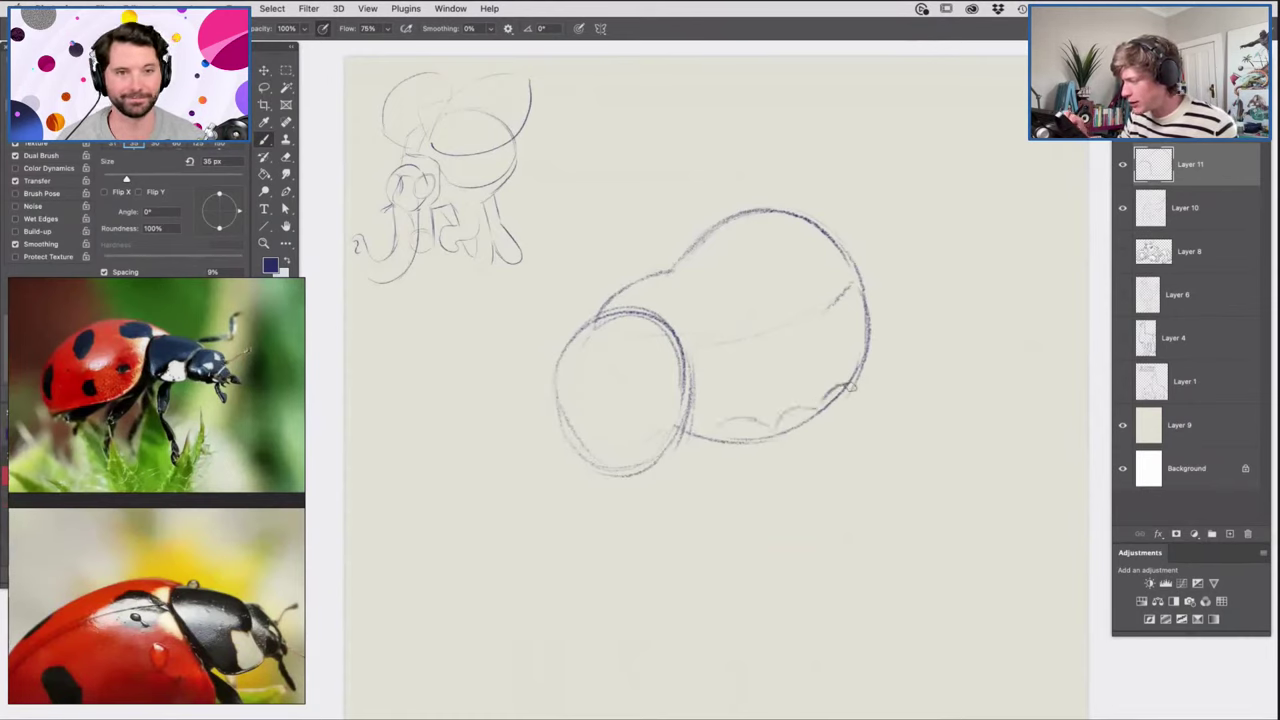
drag(775, 425, 779, 492)
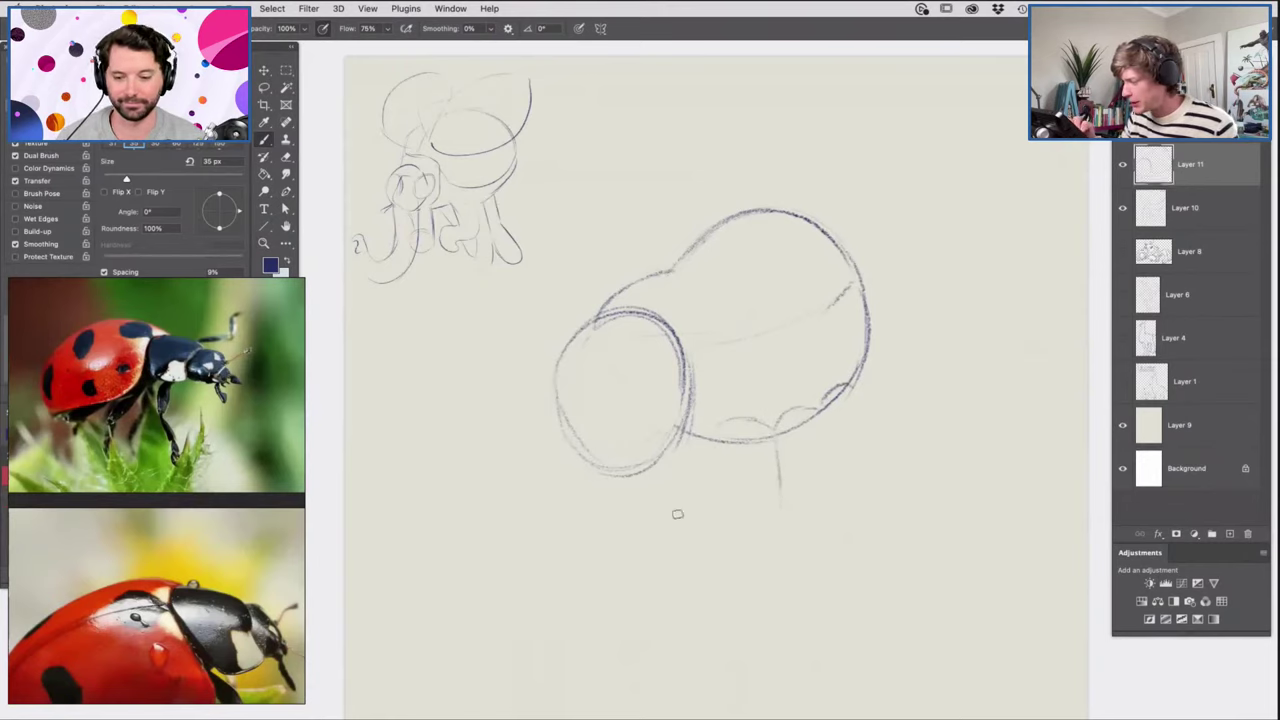
mouse_move(668, 540)
mouse_down()
mouse_move(667, 498)
mouse_move(703, 485)
mouse_move(712, 442)
mouse_move(719, 551)
mouse_move(747, 520)
mouse_up()
mouse_move(776, 434)
mouse_down()
mouse_move(770, 518)
mouse_move(753, 528)
mouse_move(781, 487)
mouse_move(746, 527)
mouse_up()
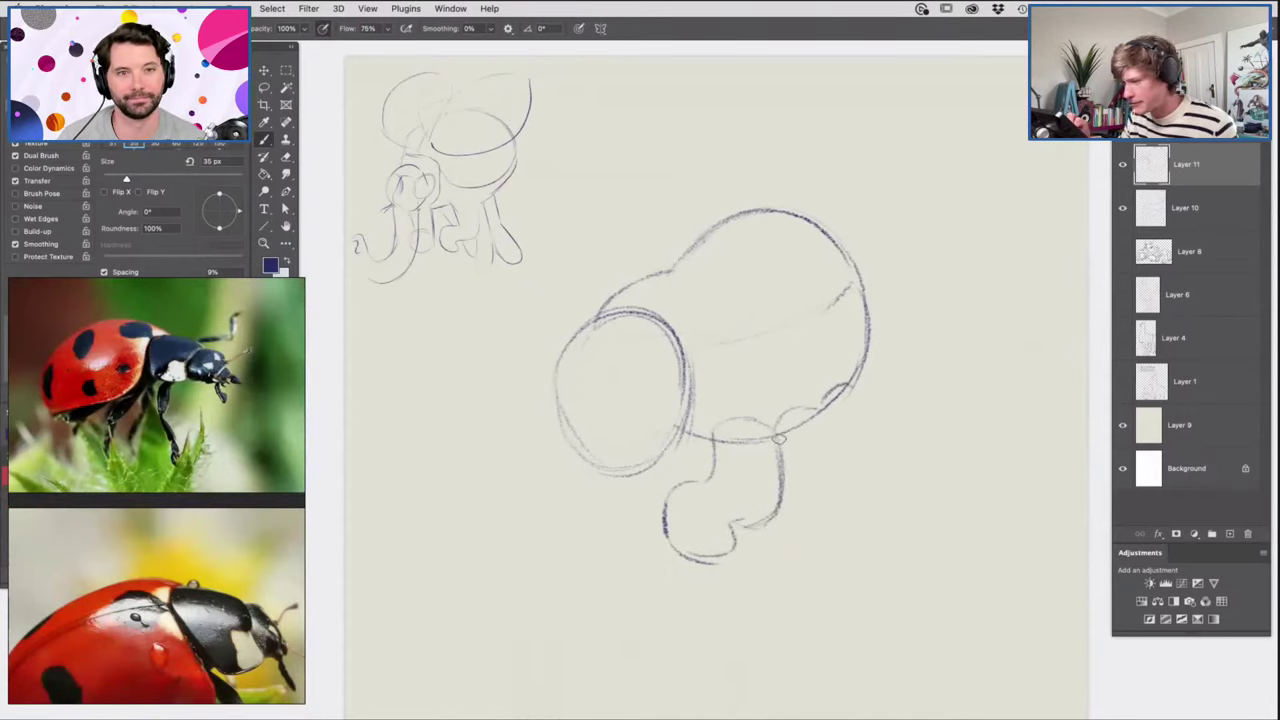
Sketch the middle and rear legs with rounded feet extending down from the other two sockets.
mouse_move(775, 452)
mouse_down()
mouse_move(807, 578)
mouse_move(794, 543)
mouse_move(826, 592)
mouse_move(858, 540)
mouse_up()
mouse_move(826, 420)
mouse_down()
mouse_move(838, 488)
mouse_move(845, 466)
mouse_move(908, 471)
mouse_up()
mouse_move(851, 387)
mouse_down()
mouse_move(886, 518)
mouse_move(840, 465)
mouse_move(900, 516)
mouse_up()
mouse_move(826, 437)
mouse_down()
mouse_move(834, 526)
mouse_move(867, 546)
mouse_move(815, 577)
mouse_up()
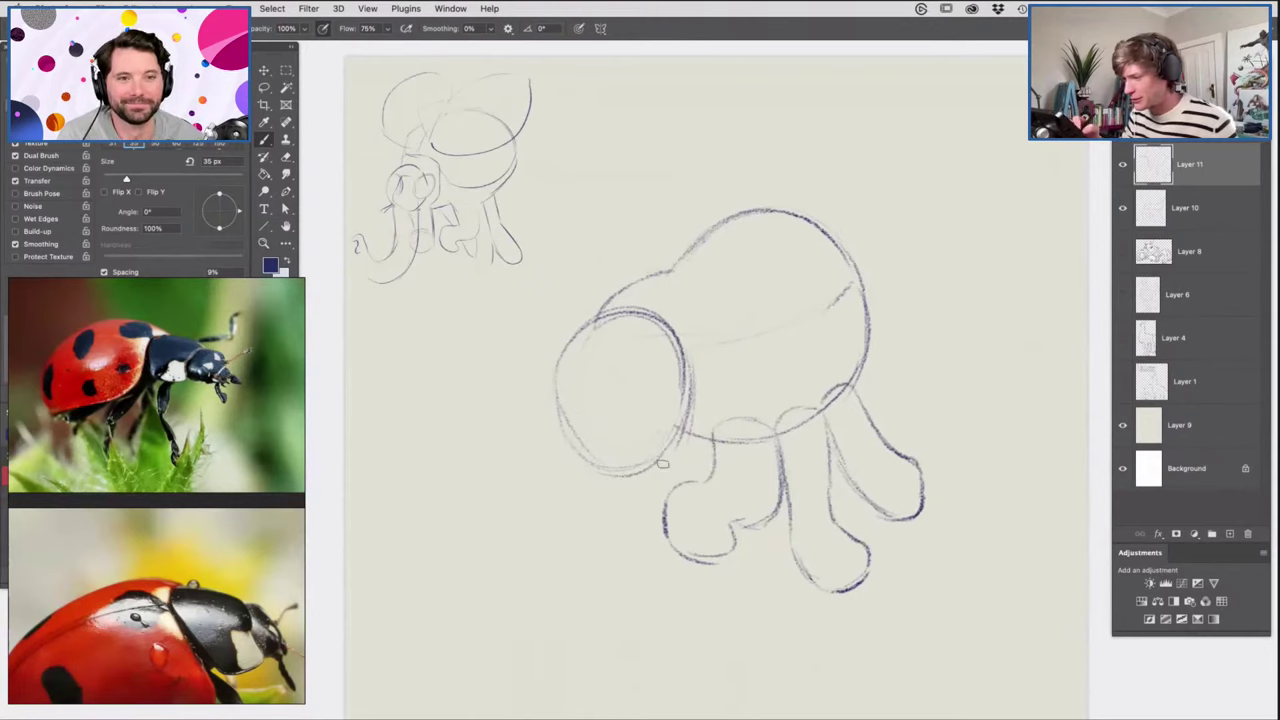
Sketch a small round foot with curved upper contours below the head and link it to the head and neighbouring leg.
mouse_move(585, 511)
mouse_down()
mouse_move(585, 570)
mouse_move(632, 540)
mouse_up()
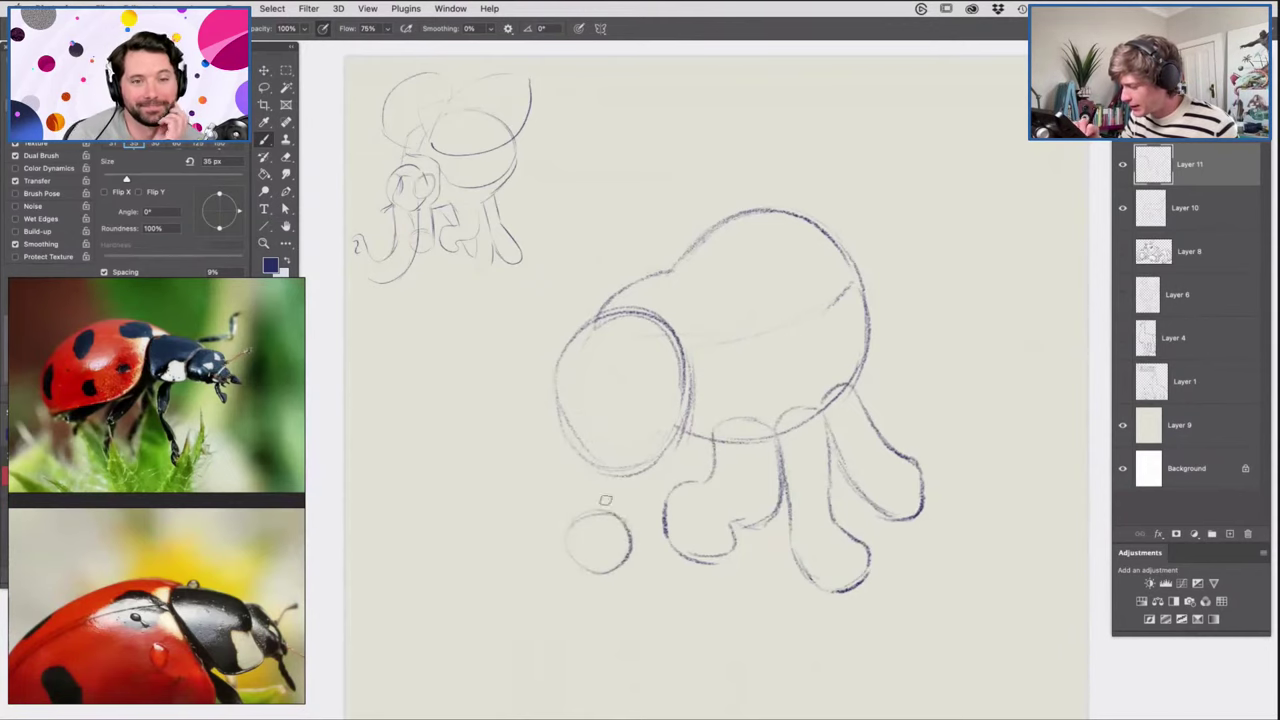
drag(586, 506, 637, 535)
drag(609, 491, 630, 478)
drag(637, 531, 664, 531)
drag(706, 482, 714, 461)
Sketch the forehead contour bulging from the head's front edge down to the start of the trunk.
key(z)
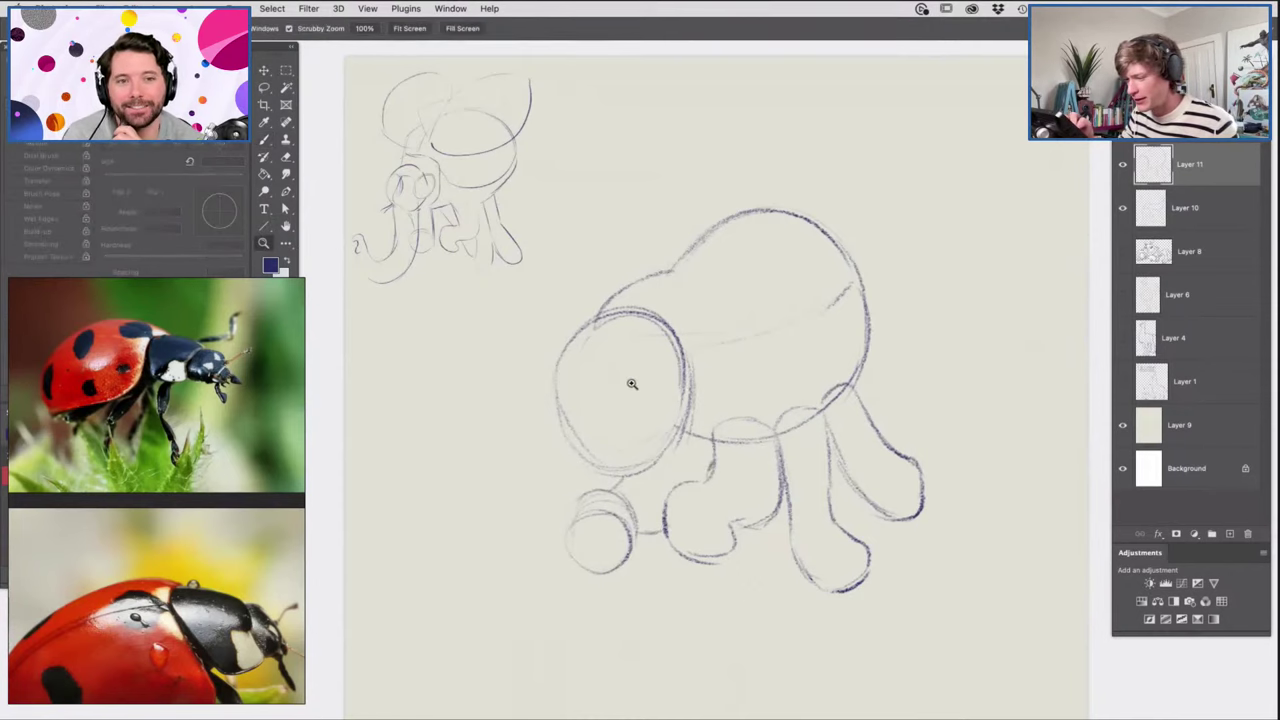
click(643, 380)
key(b)
mouse_move(543, 312)
mouse_down()
mouse_move(511, 382)
mouse_move(507, 441)
mouse_up()
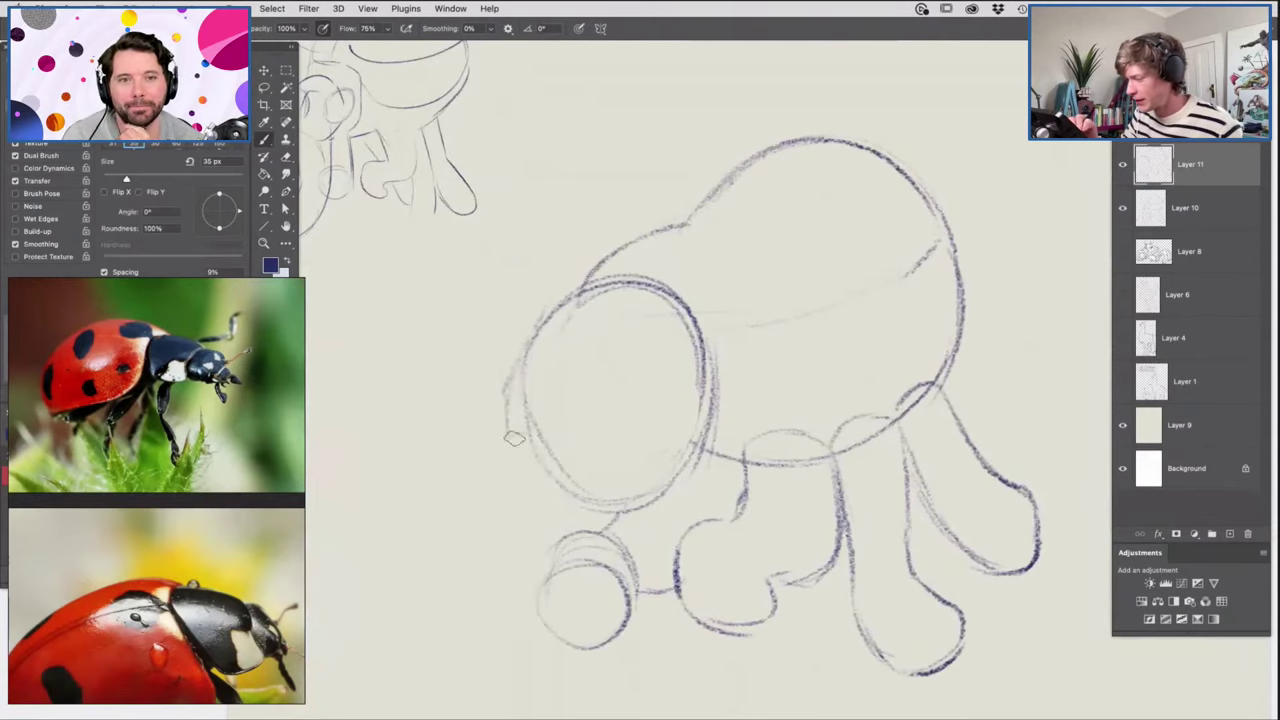
Erase the doubled contour lines along the head's upper rear edge.
key(z)
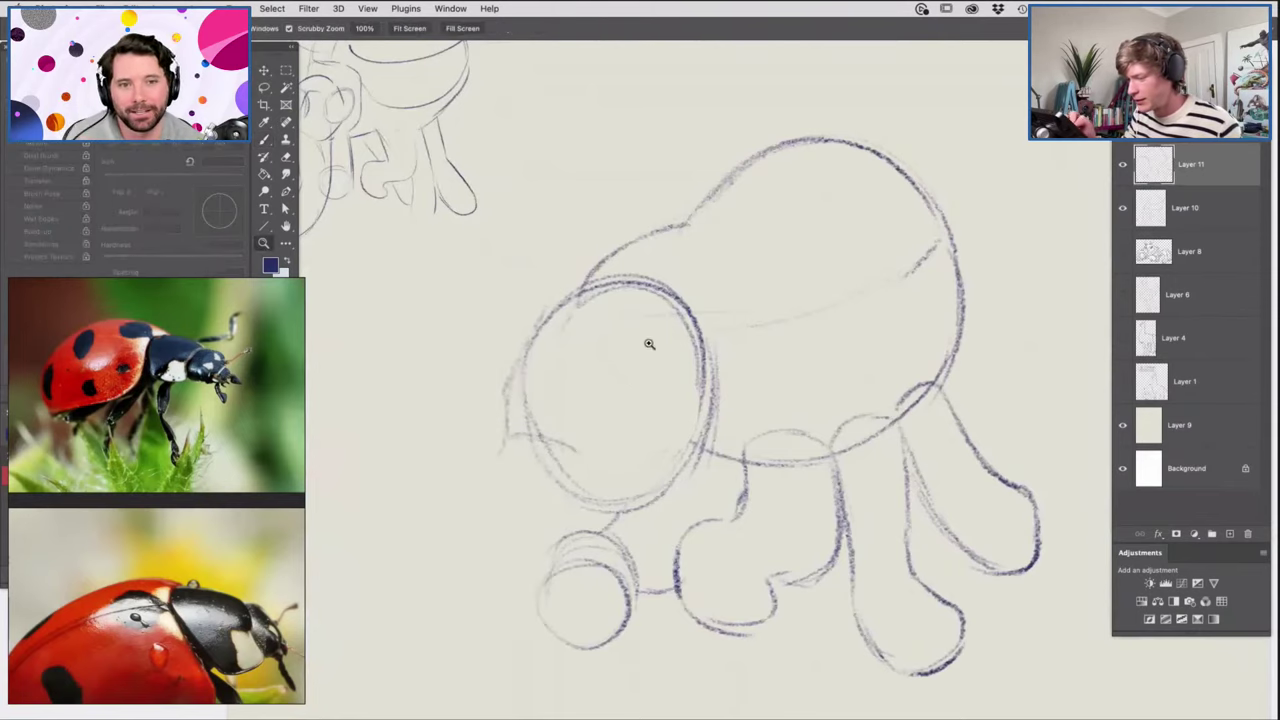
alt+click(655, 380)
alt+click(697, 390)
click(615, 382)
key(b)
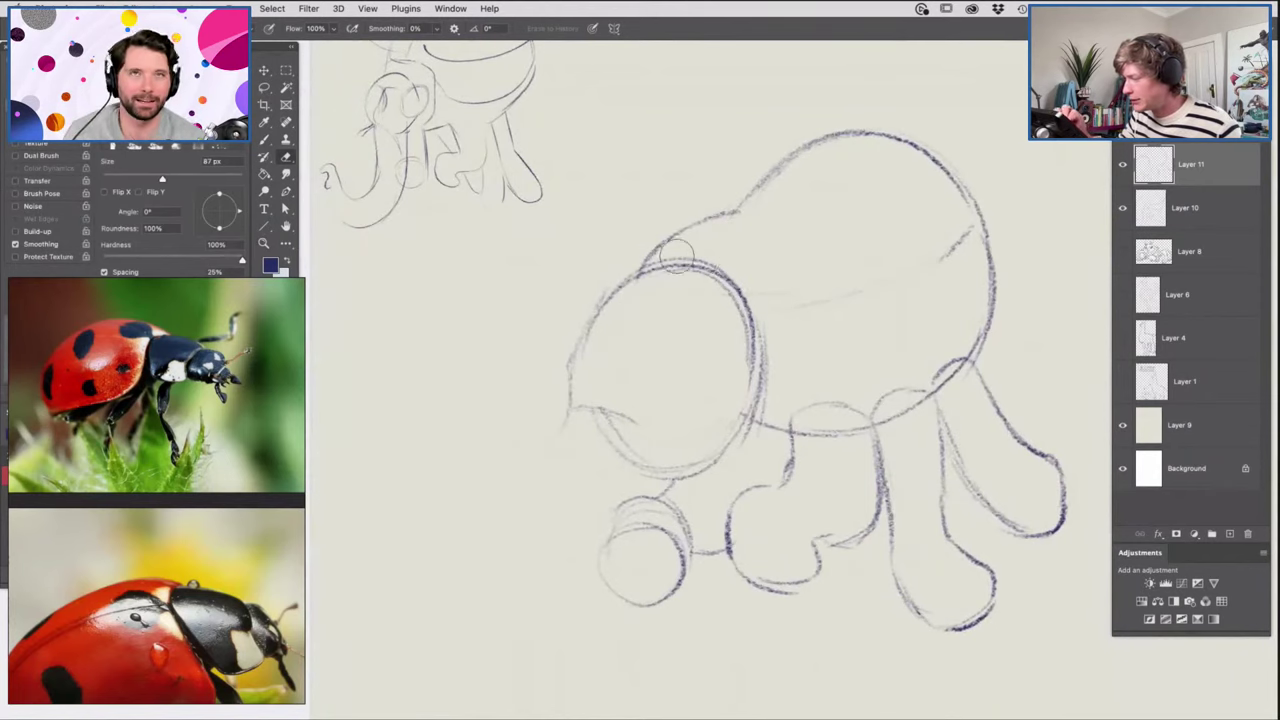
mouse_move(755, 298)
mouse_down()
mouse_move(739, 327)
mouse_move(737, 378)
mouse_up()
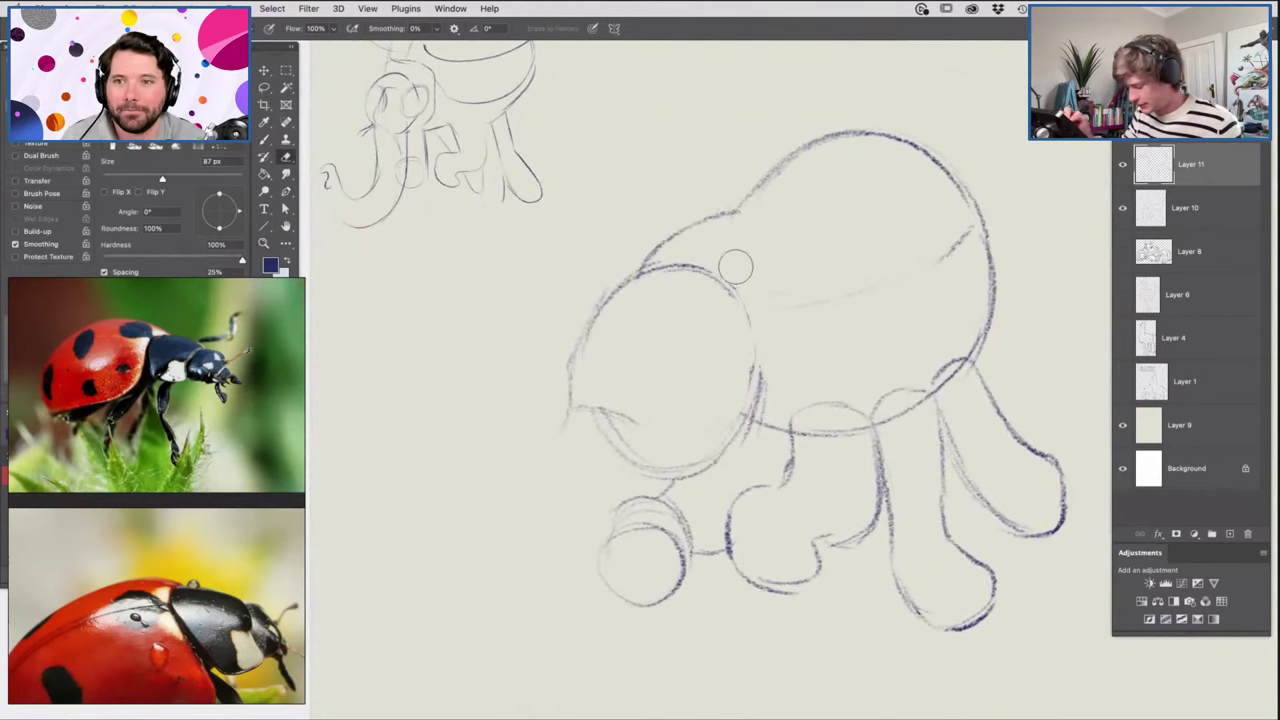
Sketch the curved band at the trunk's base and two rounded eyes above it on the head.
key(b)
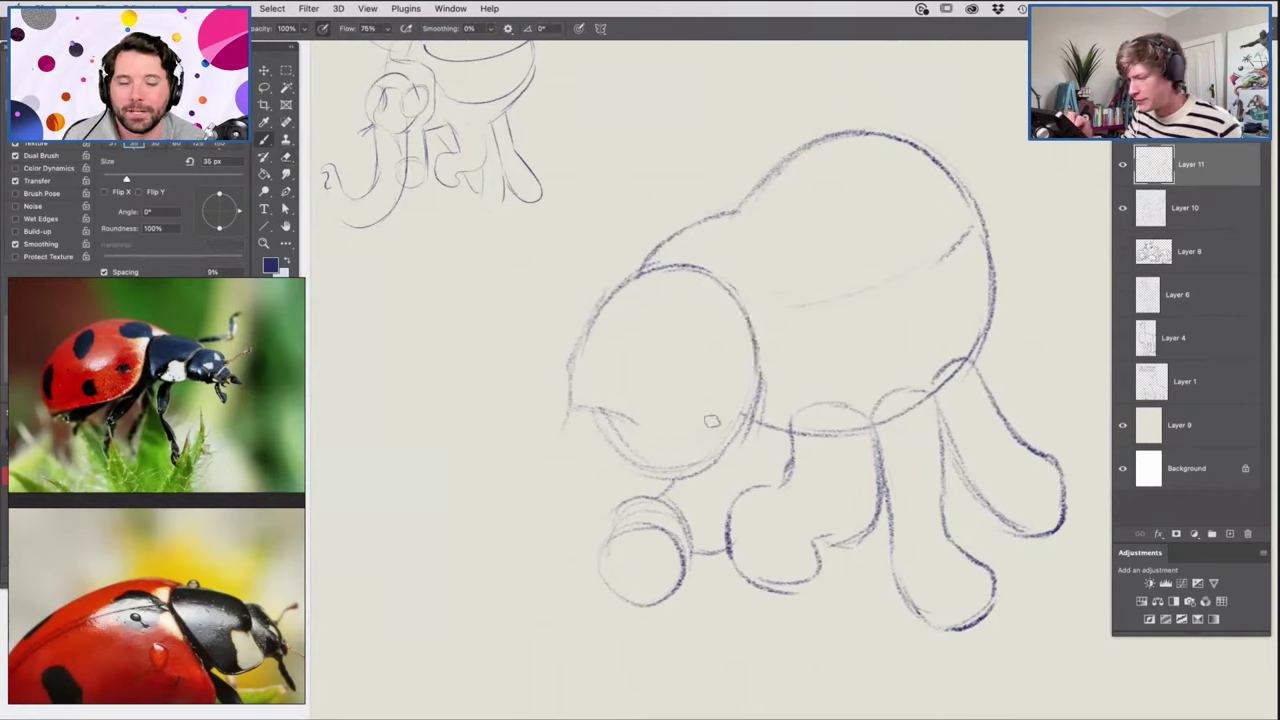
mouse_move(568, 400)
mouse_down()
mouse_move(610, 372)
mouse_move(638, 380)
mouse_move(625, 424)
mouse_up()
drag(640, 372, 565, 373)
mouse_move(638, 356)
mouse_down()
mouse_move(702, 366)
mouse_move(679, 310)
mouse_move(670, 388)
mouse_up()
mouse_move(602, 308)
mouse_down()
mouse_move(575, 382)
mouse_move(590, 289)
mouse_move(564, 375)
mouse_move(589, 299)
mouse_move(677, 264)
mouse_move(718, 330)
mouse_move(685, 304)
mouse_move(649, 377)
mouse_move(679, 377)
mouse_move(646, 389)
mouse_move(656, 397)
mouse_move(676, 301)
mouse_up()
key(z)
key(b)
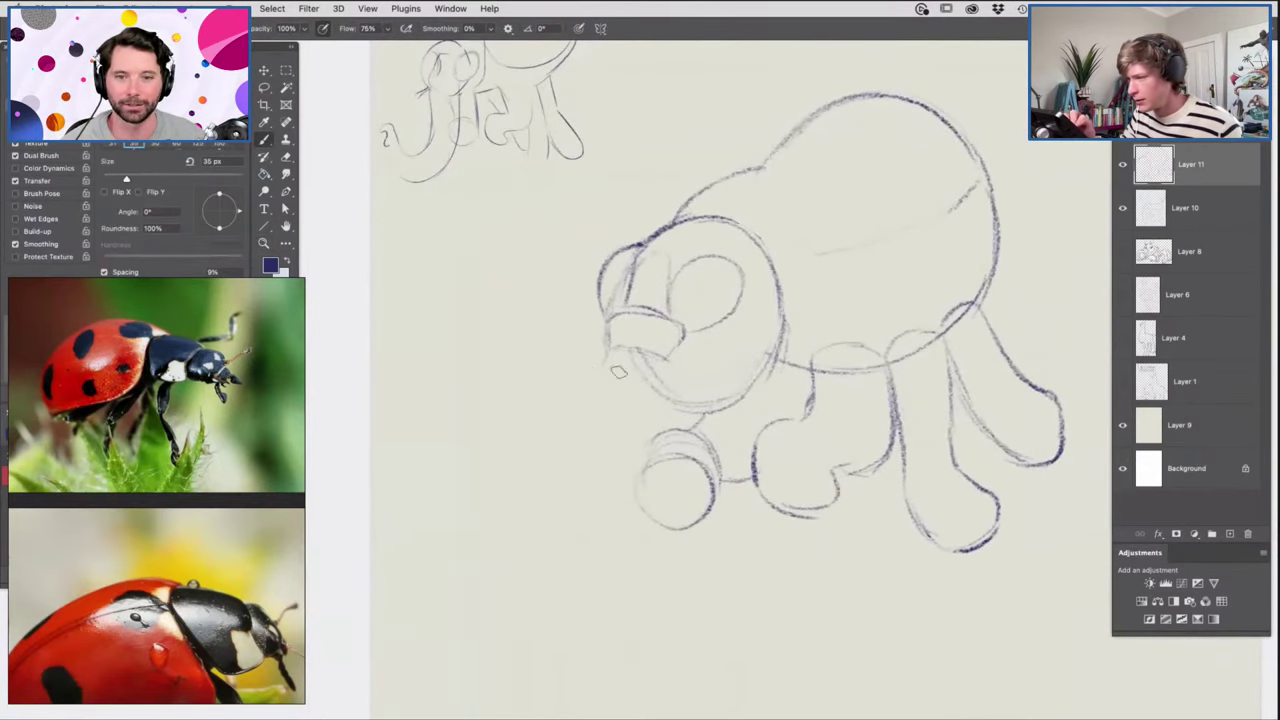
Sketch the trunk sweeping down and forward from its base, then curling up into a rounded, notched tip.
drag(606, 328, 568, 407)
mouse_move(594, 365)
mouse_down()
mouse_move(488, 388)
mouse_move(483, 375)
mouse_move(497, 404)
mouse_move(420, 406)
mouse_move(428, 382)
mouse_move(440, 427)
mouse_move(509, 490)
mouse_move(650, 409)
mouse_up()
mouse_move(586, 475)
mouse_down()
mouse_move(655, 405)
mouse_move(564, 481)
mouse_up()
key(z)
drag(676, 380, 717, 401)
drag(614, 370, 653, 387)
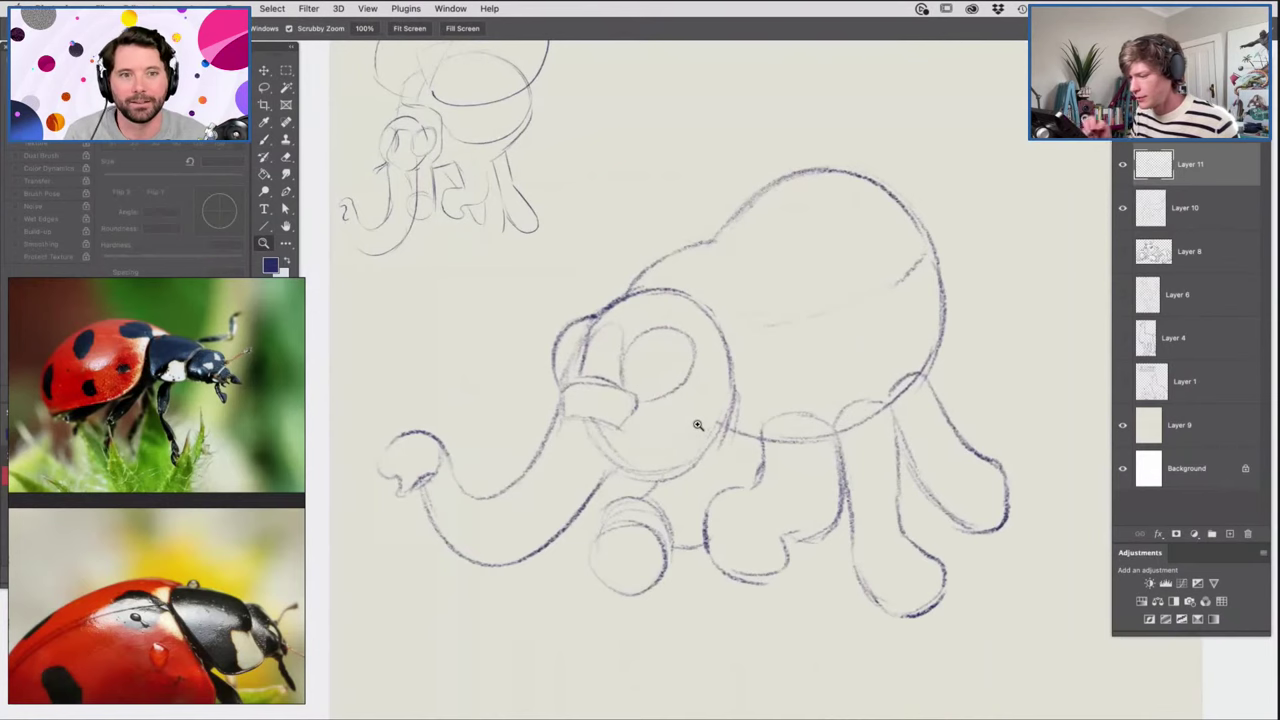
Sketch the dark hooked tusk socket under the trunk's base and a small loop on the trunk's far side.
key(b)
mouse_move(620, 416)
mouse_down()
mouse_move(584, 413)
mouse_move(564, 437)
mouse_move(601, 430)
mouse_move(562, 414)
mouse_move(533, 425)
mouse_move(537, 435)
mouse_move(541, 409)
mouse_move(546, 432)
mouse_move(534, 432)
mouse_move(643, 420)
mouse_move(655, 439)
mouse_move(605, 510)
mouse_up()
key(z)
drag(647, 425, 676, 422)
key(b)
key(z)
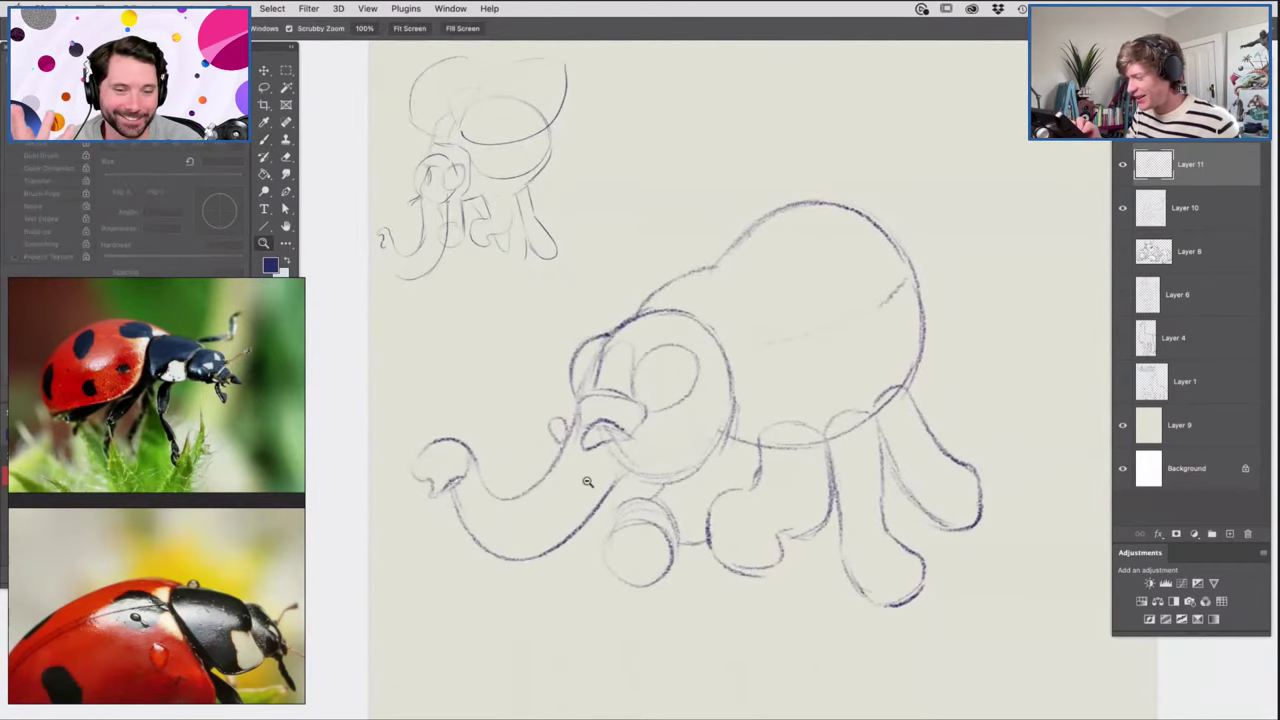
drag(593, 470, 573, 547)
drag(646, 470, 666, 504)
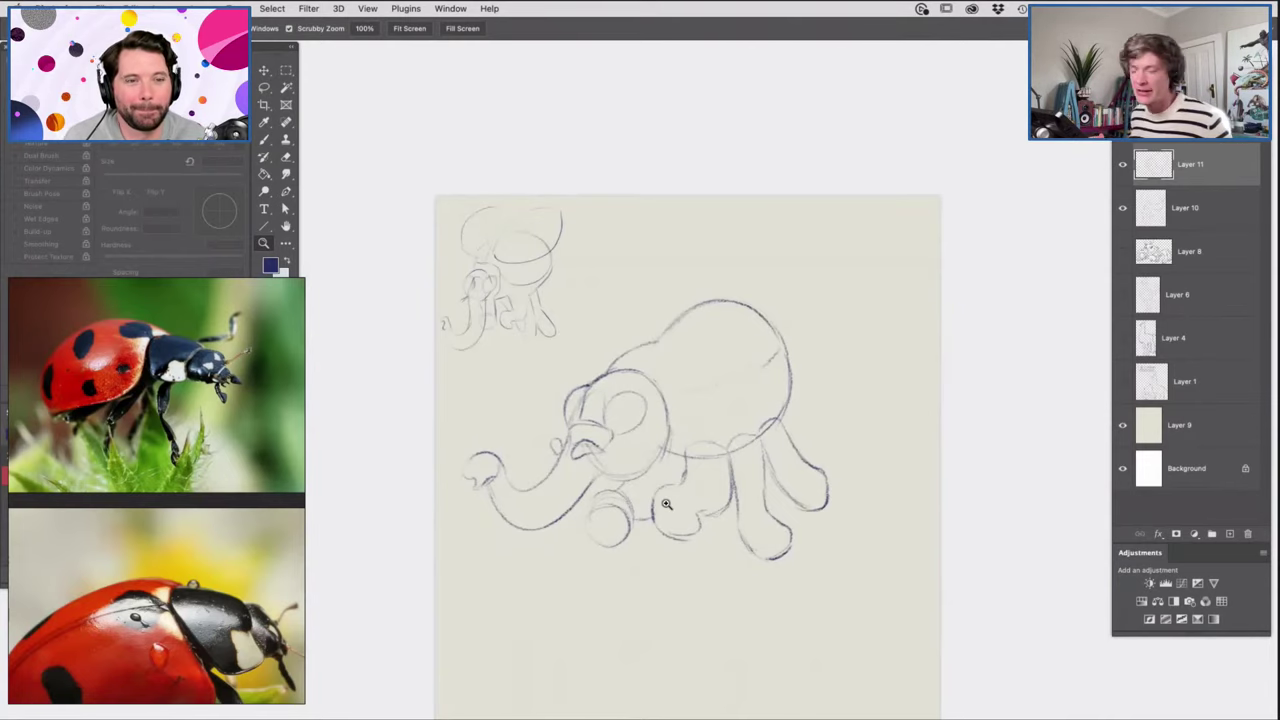
mouse_move(690, 411)
mouse_down()
mouse_move(647, 405)
mouse_move(672, 400)
mouse_move(695, 448)
mouse_up()
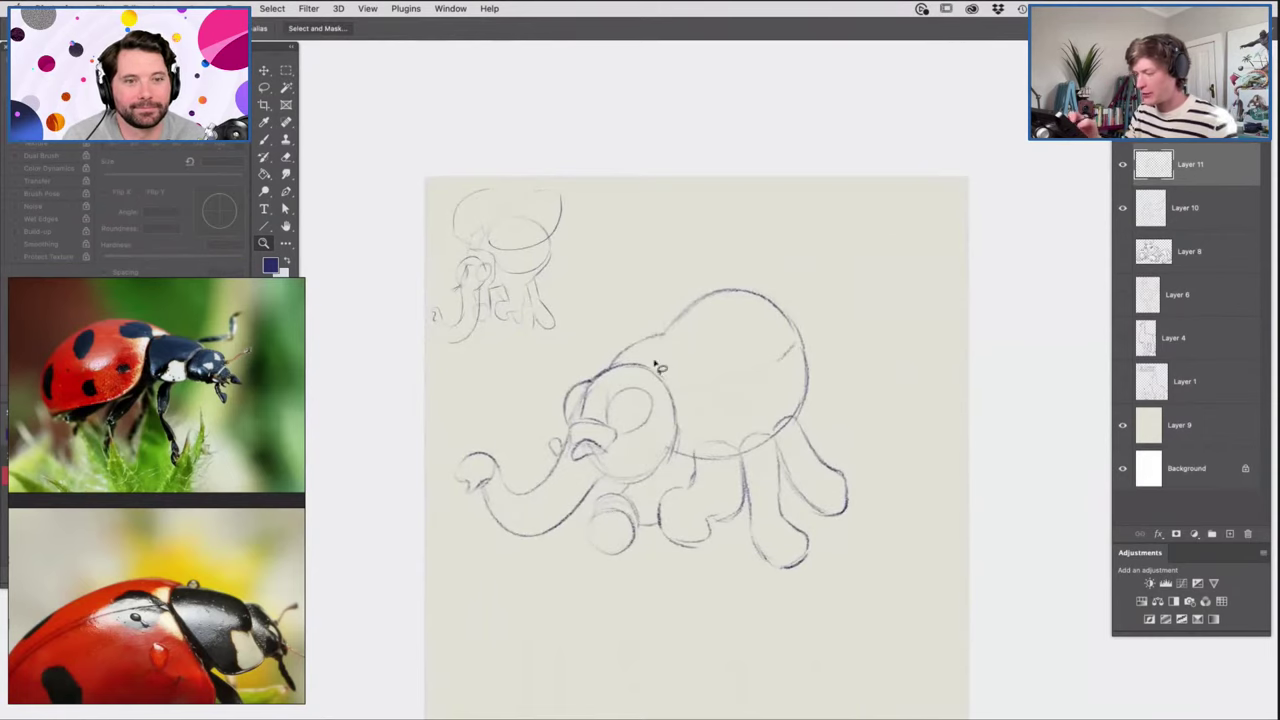
Select the head and trunk with the Lasso, scale them down slightly, reposition them against the body and deselect.
key(l)
drag(533, 570, 558, 356)
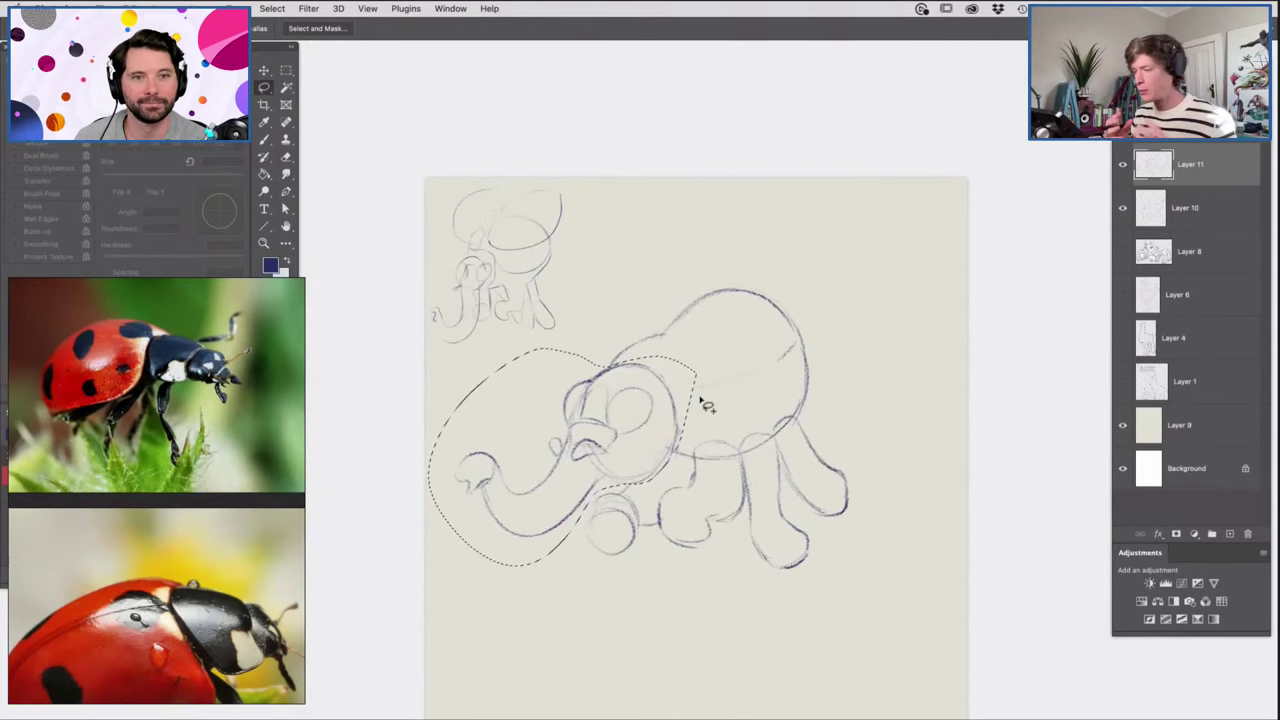
scroll(613, 463, up, 3)
key(ctrl+t)
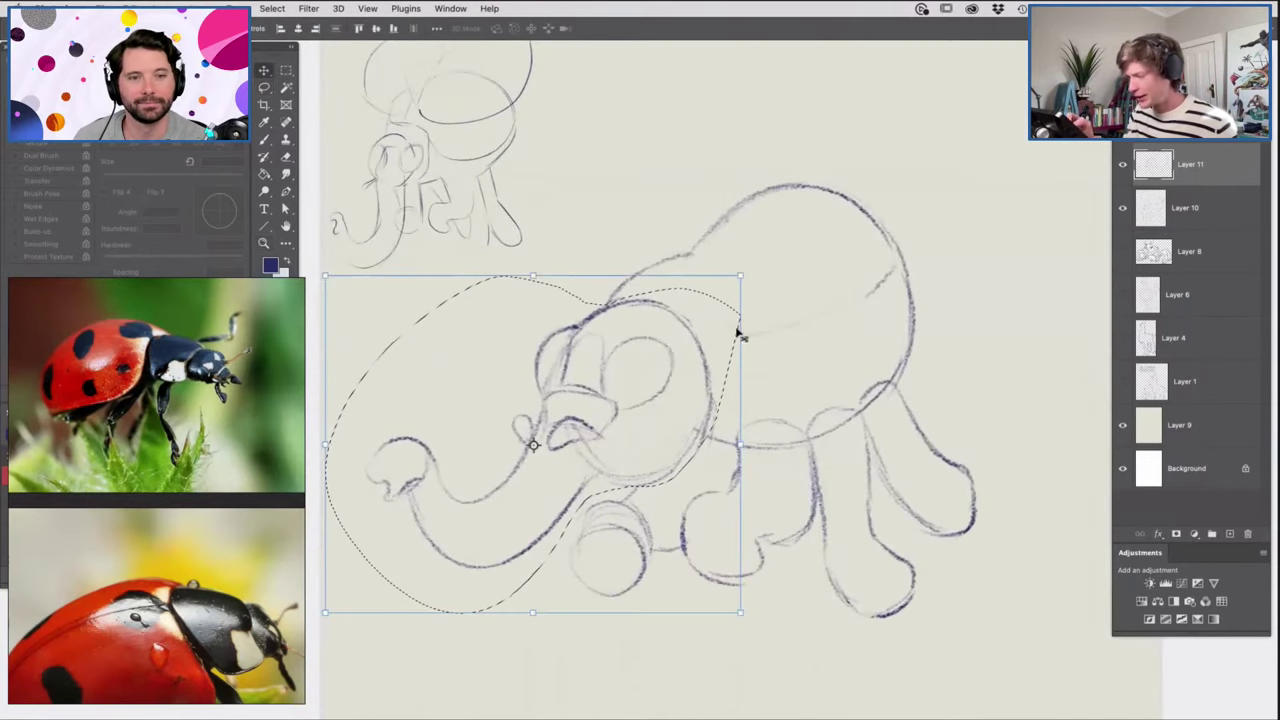
drag(741, 276, 684, 337)
drag(677, 341, 691, 337)
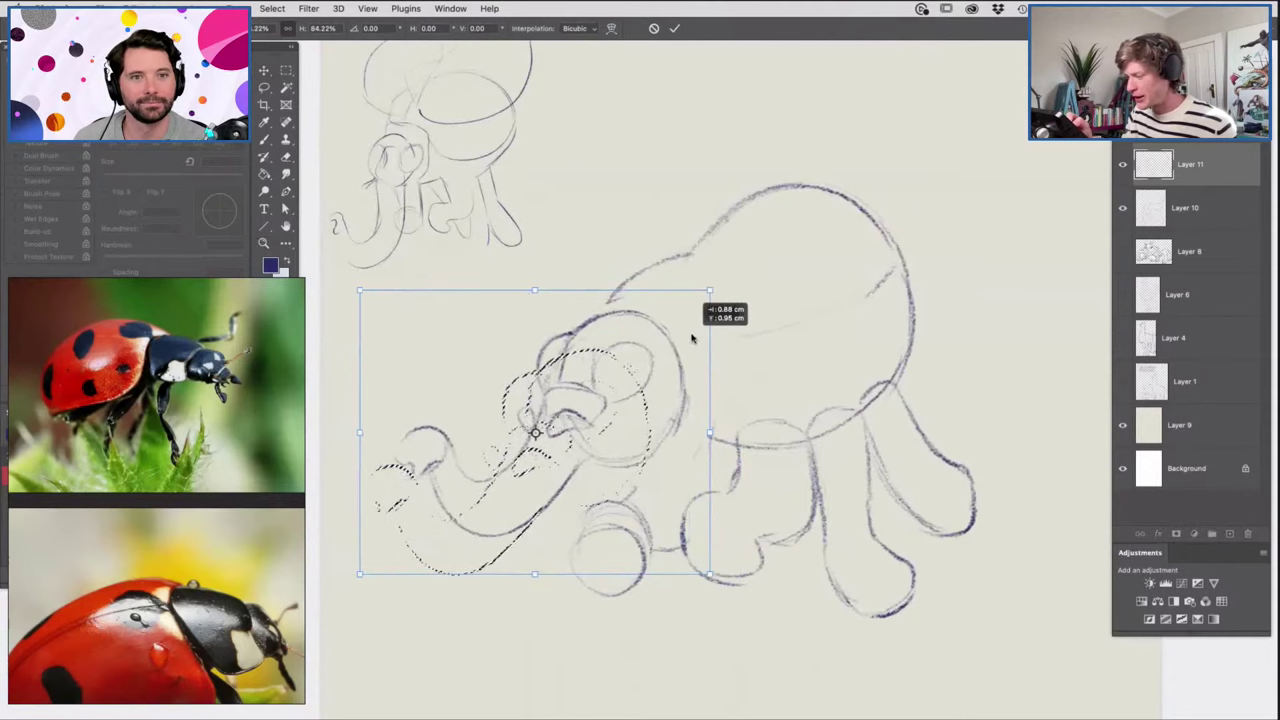
drag(711, 289, 731, 296)
drag(677, 354, 677, 349)
key(Return)
key(m)
click(602, 240)
Sketch the neck shield behind the head, with a curved rear edge running from the back down to the head's lower side.
key(b)
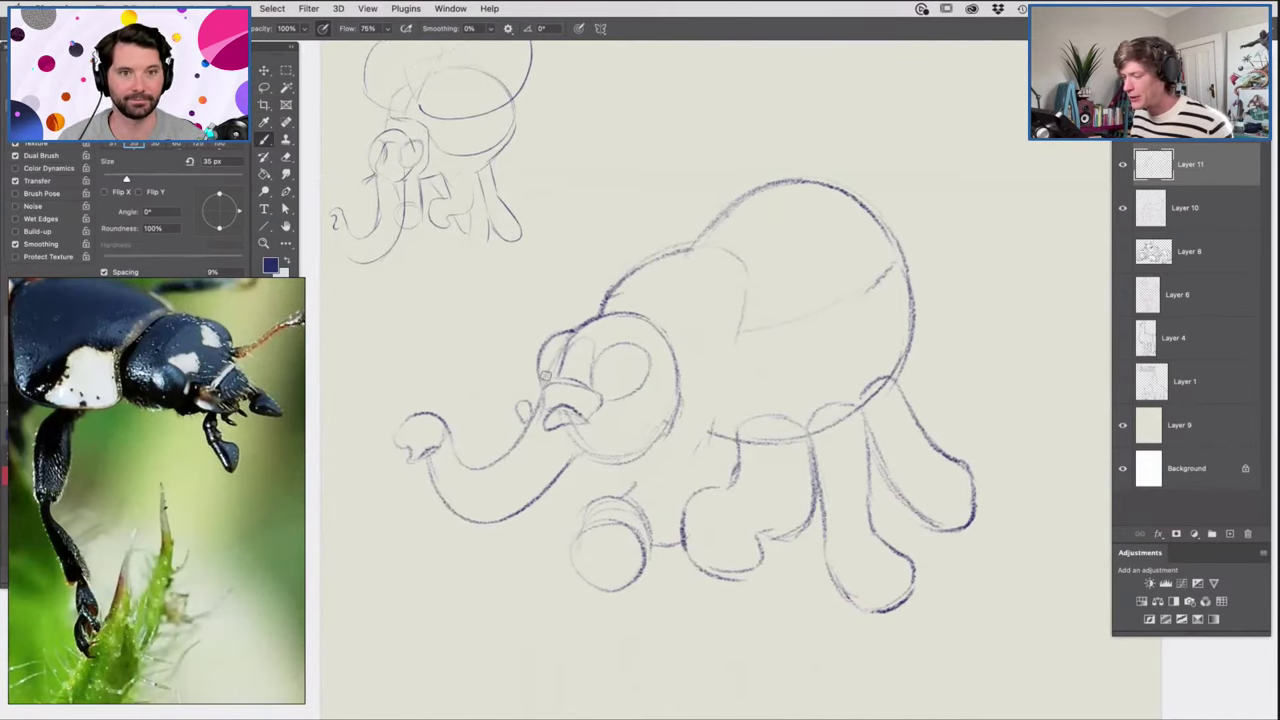
key(z)
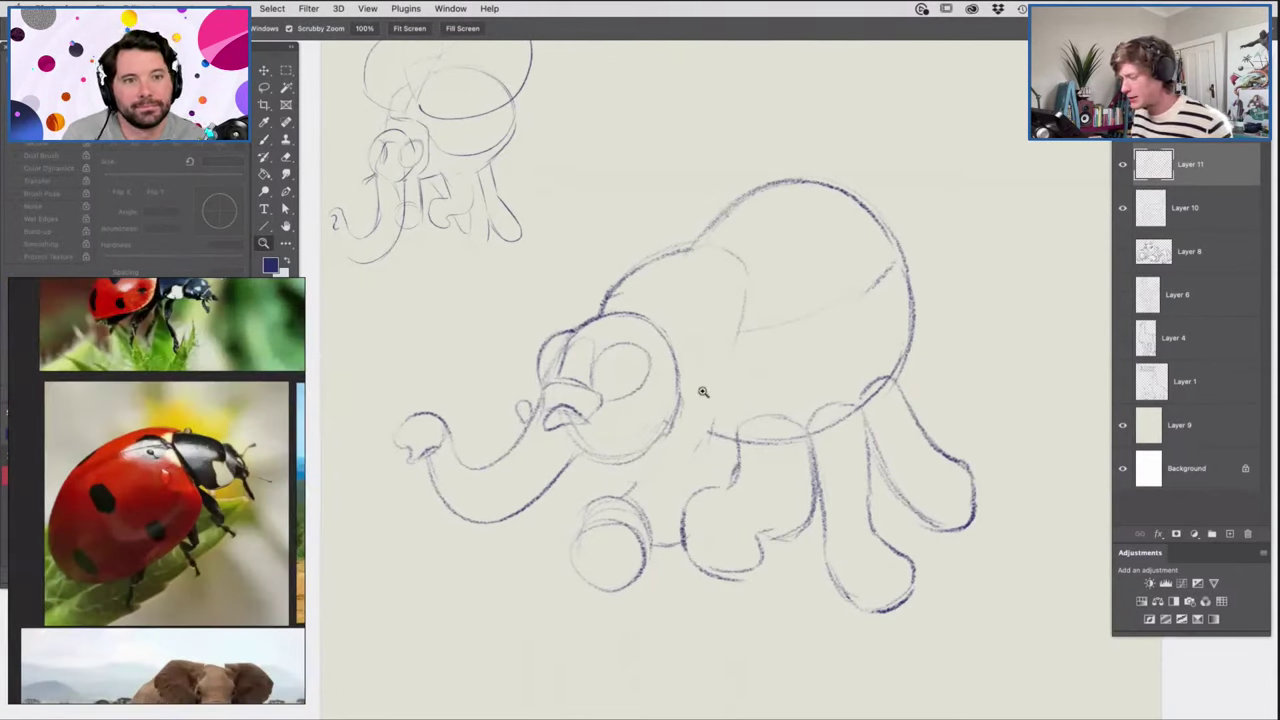
key(b)
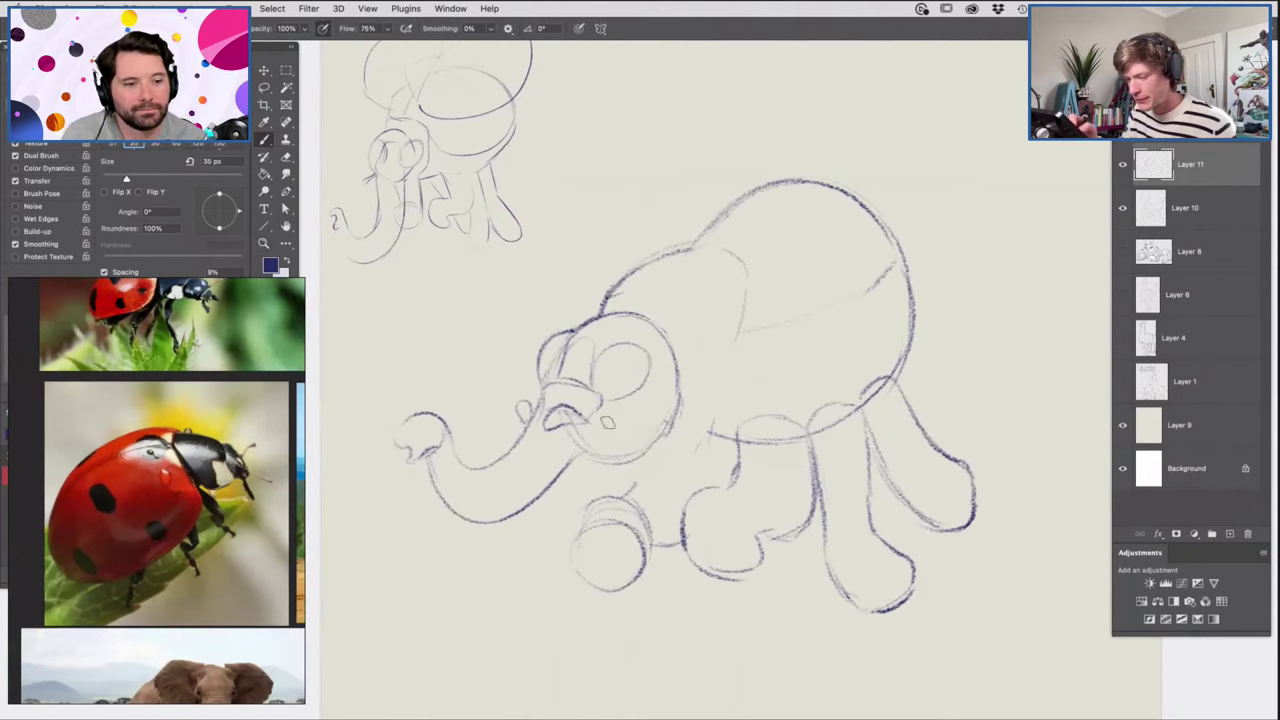
key(z)
drag(654, 478, 643, 475)
drag(648, 365, 669, 366)
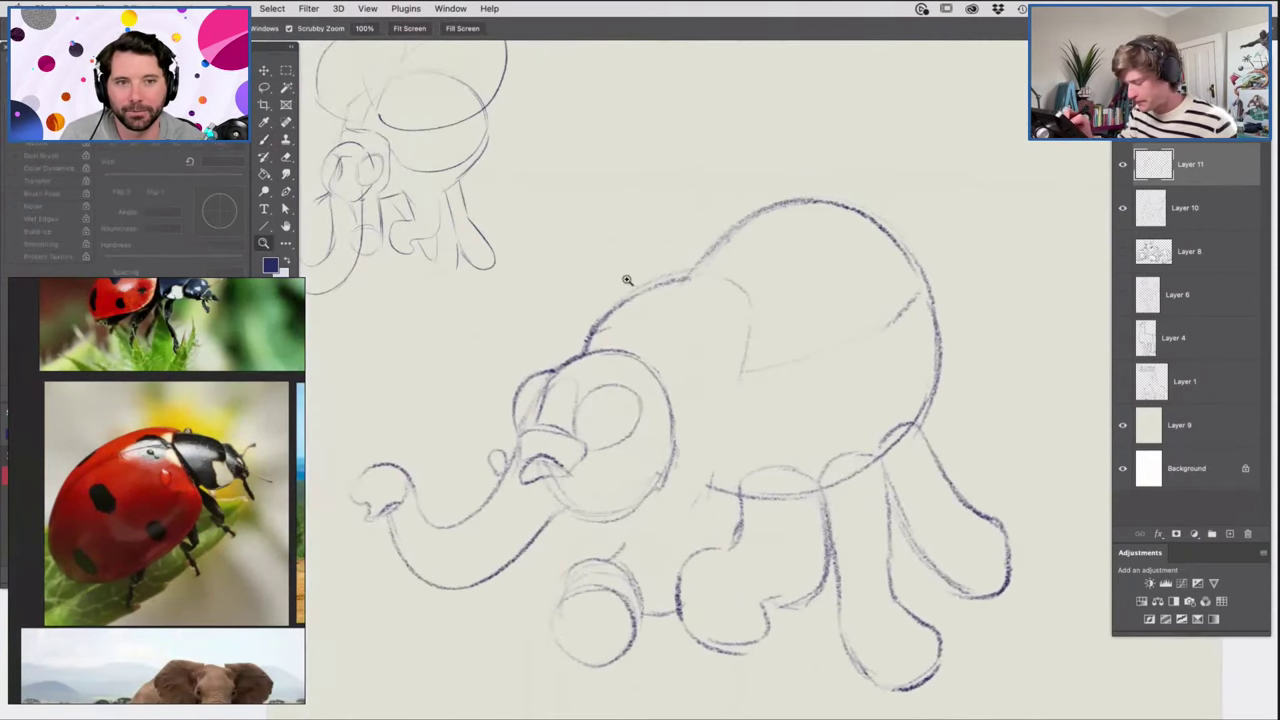
key(b)
mouse_move(665, 462)
mouse_down()
mouse_move(723, 465)
mouse_move(753, 420)
mouse_move(737, 441)
mouse_move(755, 306)
mouse_move(735, 265)
mouse_up()
Erase the head's upper outline where it meets the neck shield and redraw it as a cleaner curve.
key(z)
drag(726, 397, 715, 399)
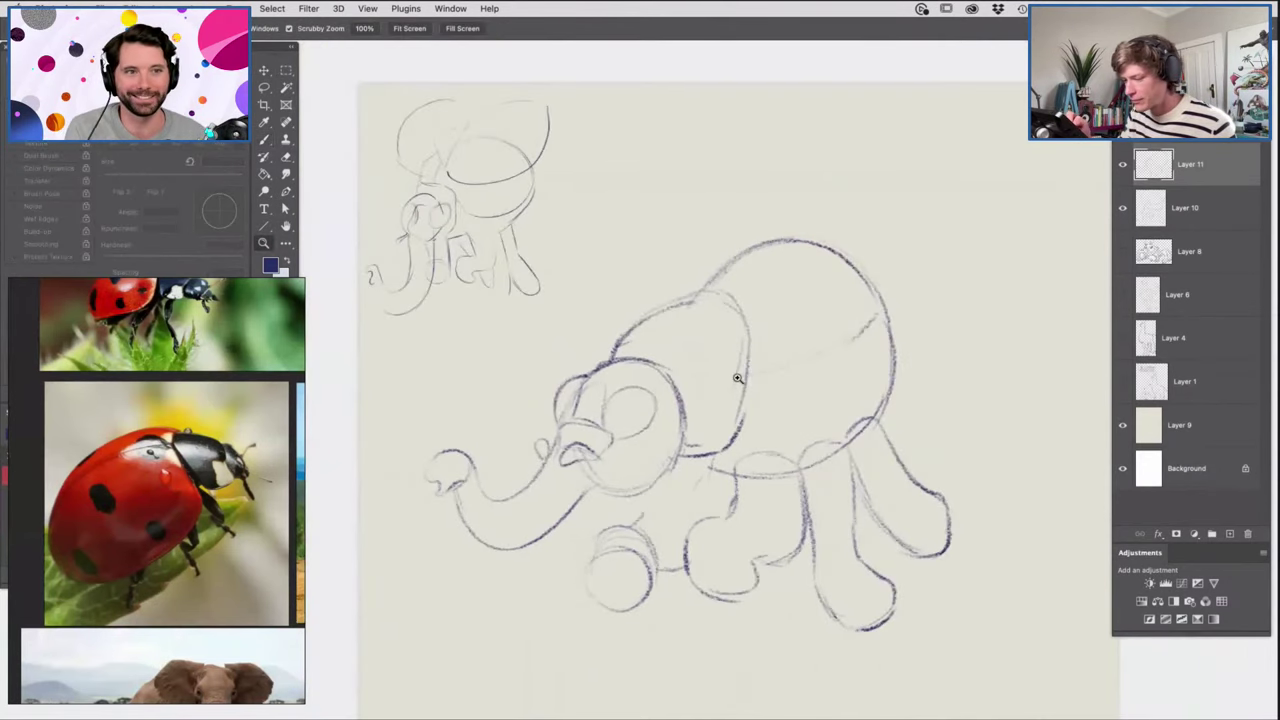
click(737, 378)
key(b)
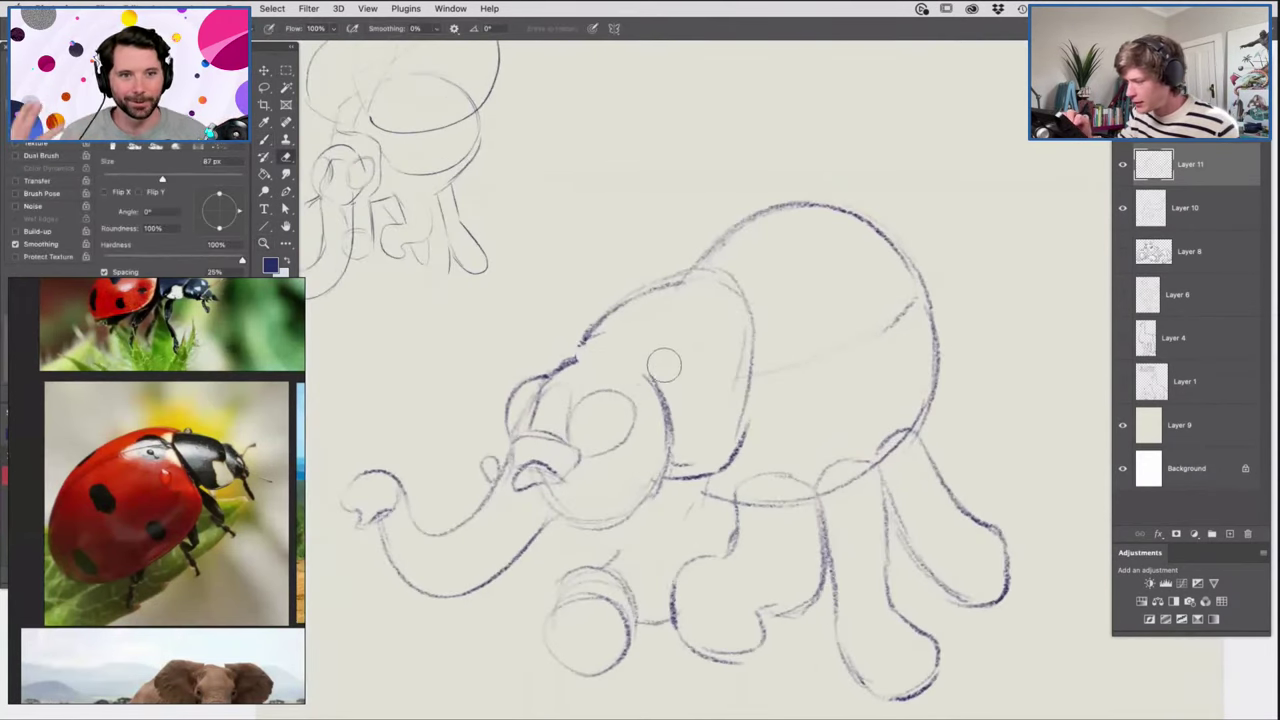
key(b)
mouse_move(640, 380)
mouse_down()
mouse_move(572, 361)
mouse_move(654, 384)
mouse_move(755, 357)
mouse_move(660, 264)
mouse_up()
Redraw the neck shield's rear edge as a tighter curve and erase the old line behind it.
key(super+space)
key(alt+space)
drag(677, 351, 644, 346)
drag(732, 339, 759, 346)
key(b)
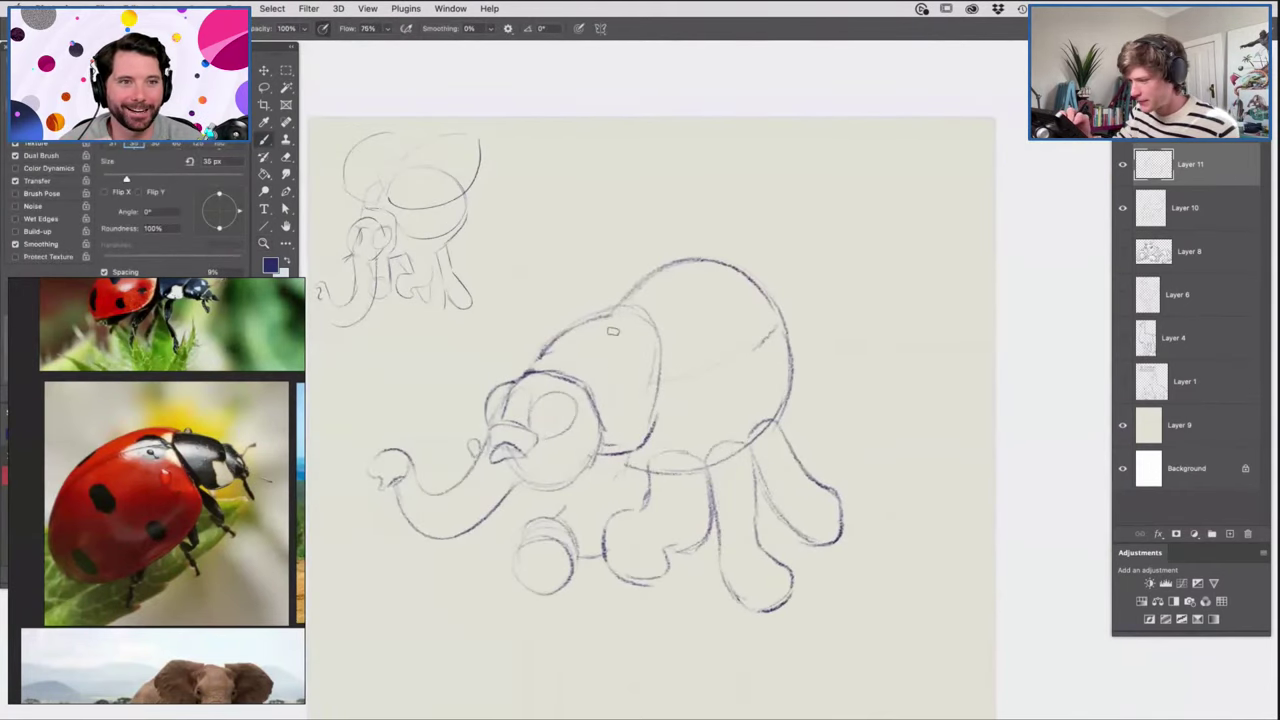
key(e)
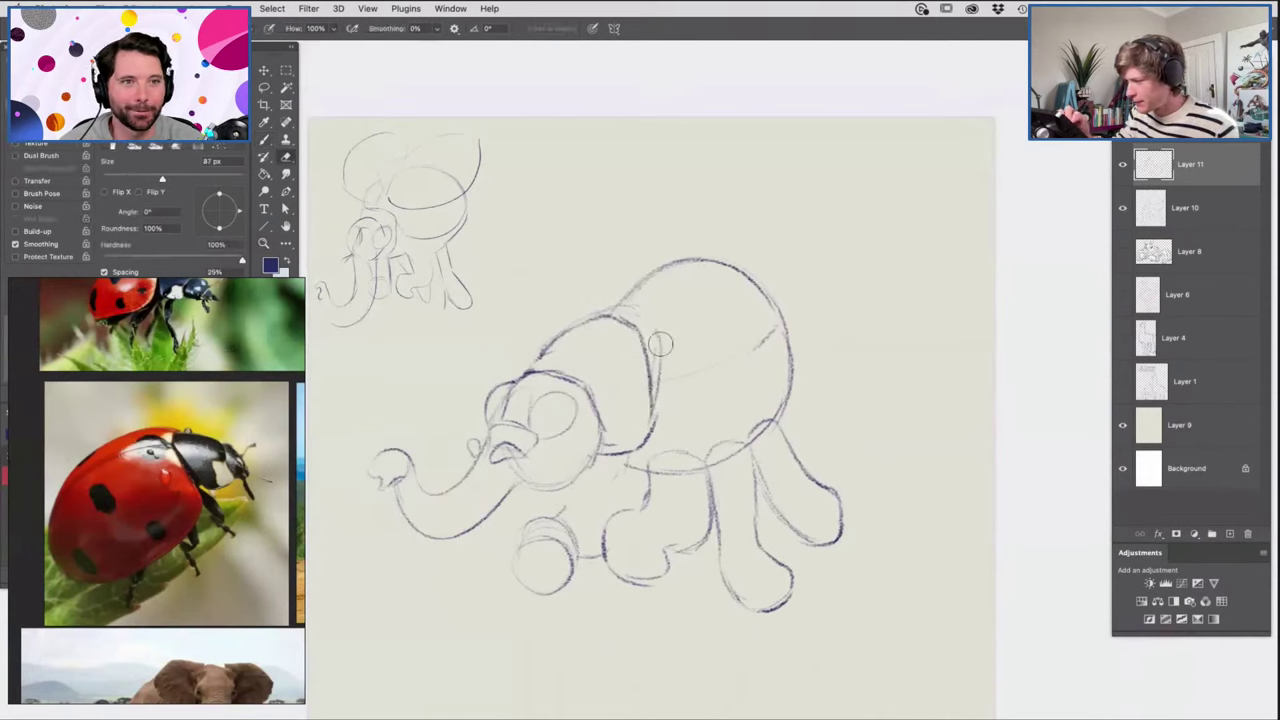
key(b)
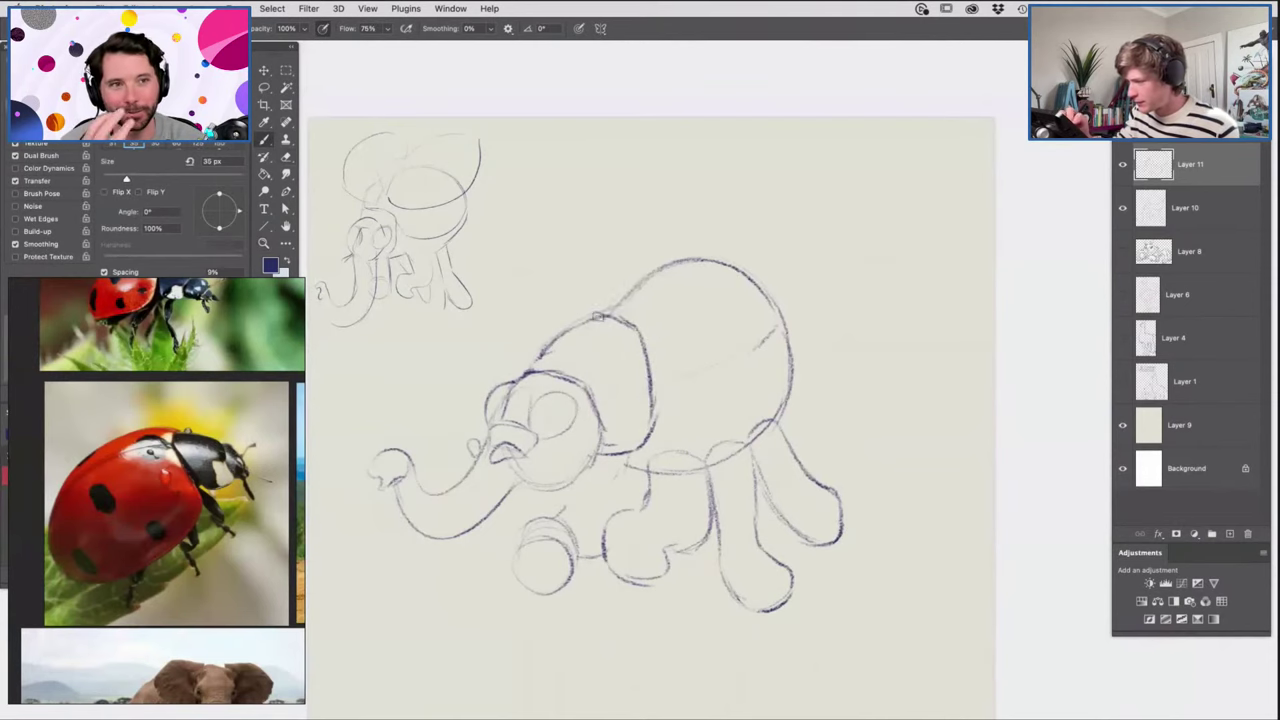
Sketch a large raised wing case over the back and a narrower one rising on the far side, both from the shield's top.
mouse_move(677, 267)
mouse_down()
mouse_move(612, 297)
mouse_move(640, 262)
mouse_move(836, 164)
mouse_up()
key(ctrl+z)
mouse_move(618, 315)
mouse_down()
mouse_move(838, 146)
mouse_move(841, 289)
mouse_move(745, 352)
mouse_move(612, 289)
mouse_move(654, 178)
mouse_move(738, 145)
mouse_move(628, 156)
mouse_up()
key(super+z)
mouse_move(606, 308)
mouse_down()
mouse_move(567, 172)
mouse_move(589, 145)
mouse_move(512, 239)
mouse_move(540, 320)
mouse_up()
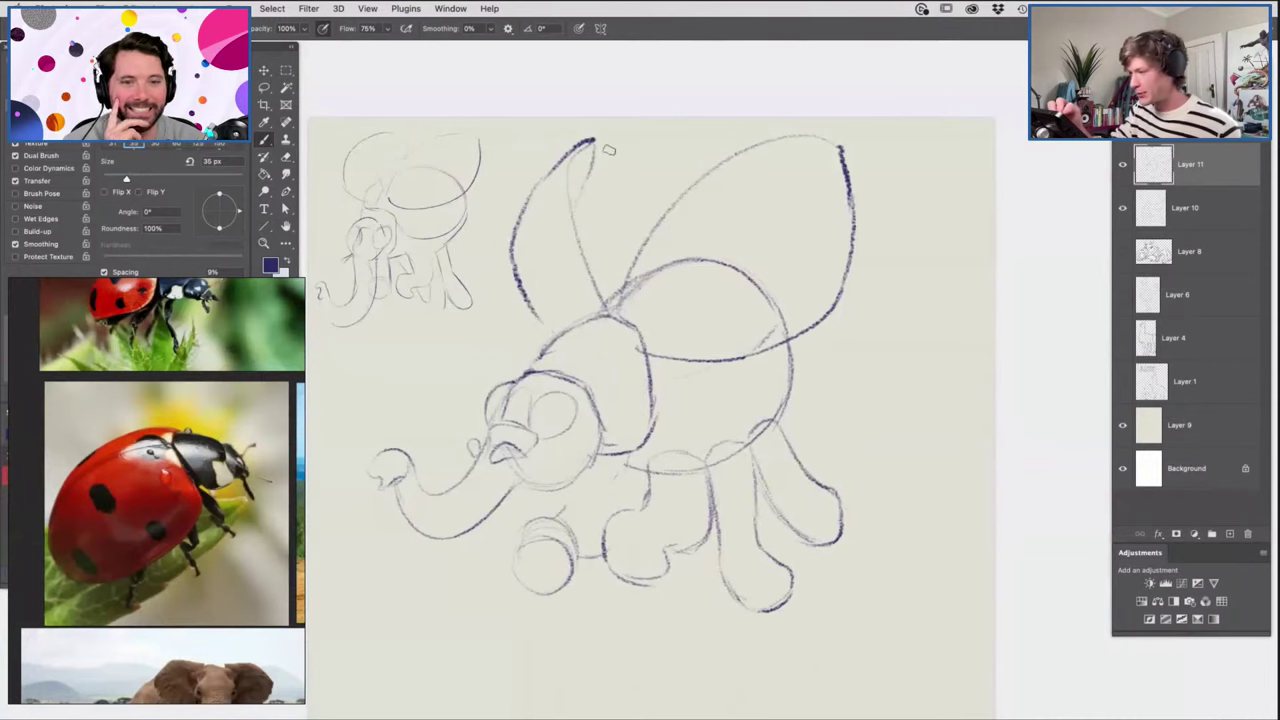
mouse_move(594, 141)
mouse_down()
mouse_move(647, 186)
mouse_move(598, 278)
mouse_up()
Erase the overlapping lines inside the far wing case and the back outline covered by the near wing case.
key(e)
drag(595, 165, 586, 200)
key(super+space)
mouse_move(707, 232)
mouse_down()
mouse_move(669, 306)
mouse_move(737, 226)
mouse_up()
key(e)
mouse_move(625, 284)
mouse_down()
mouse_move(660, 258)
mouse_move(735, 285)
mouse_move(760, 330)
mouse_move(746, 303)
mouse_move(712, 318)
mouse_move(762, 354)
mouse_move(800, 354)
mouse_up()
key(super+space)
Sketch a flat elliptical sole under the foremost leg's foot.
key(b)
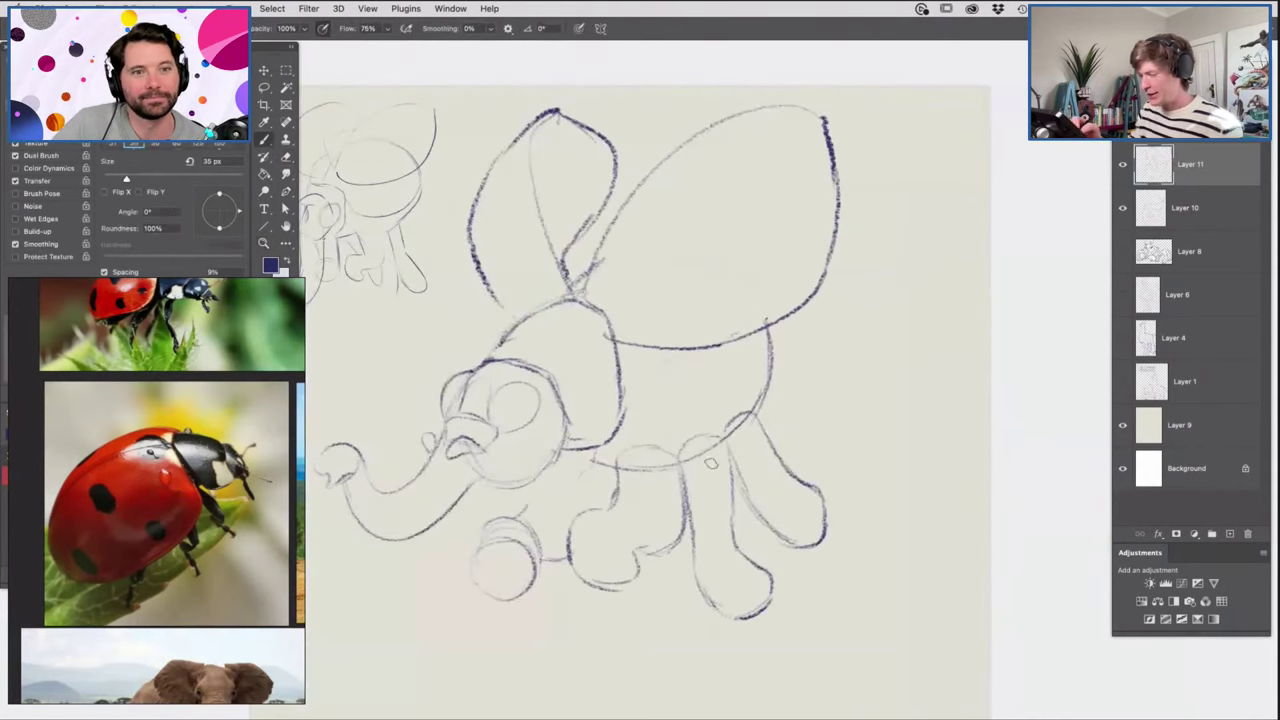
mouse_move(573, 576)
mouse_down()
mouse_move(641, 575)
mouse_move(616, 511)
mouse_up()
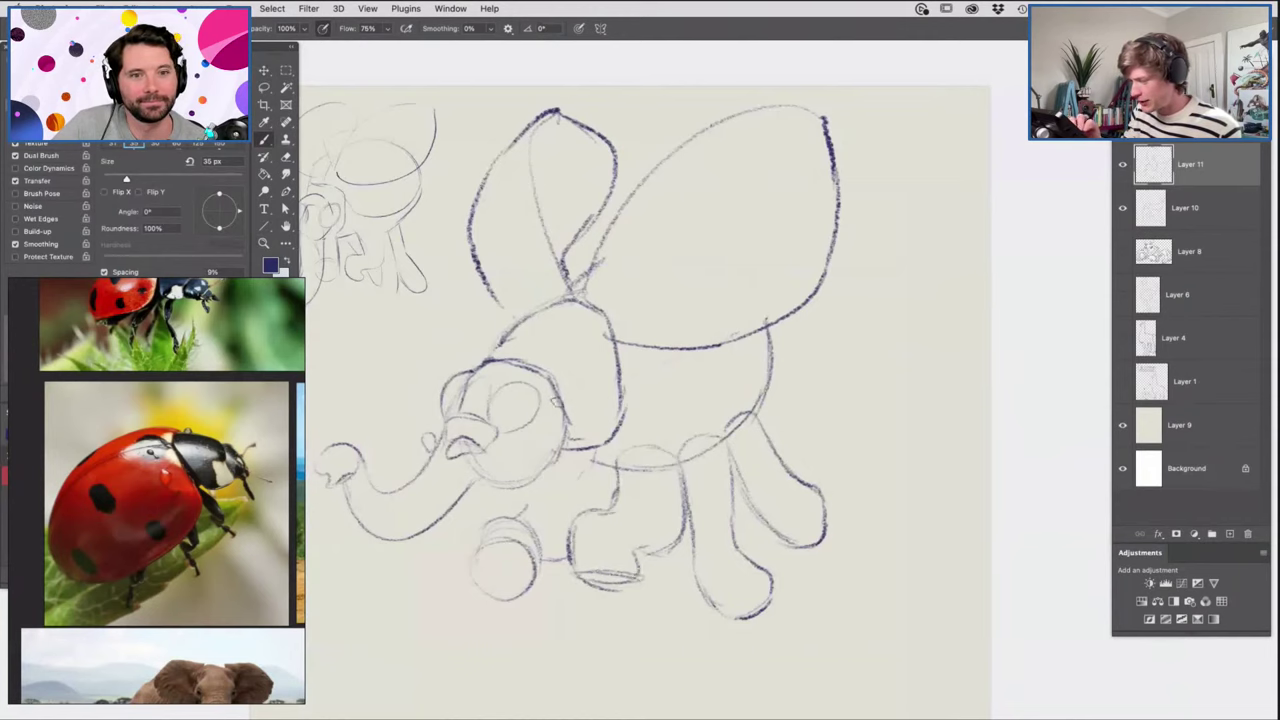
Sketch the near tusk as a narrow tapering shape hanging down from below the trunk's base.
key(super+space)
drag(688, 372, 651, 386)
mouse_move(490, 424)
mouse_down()
mouse_move(530, 410)
mouse_move(620, 337)
mouse_up()
drag(584, 395, 602, 357)
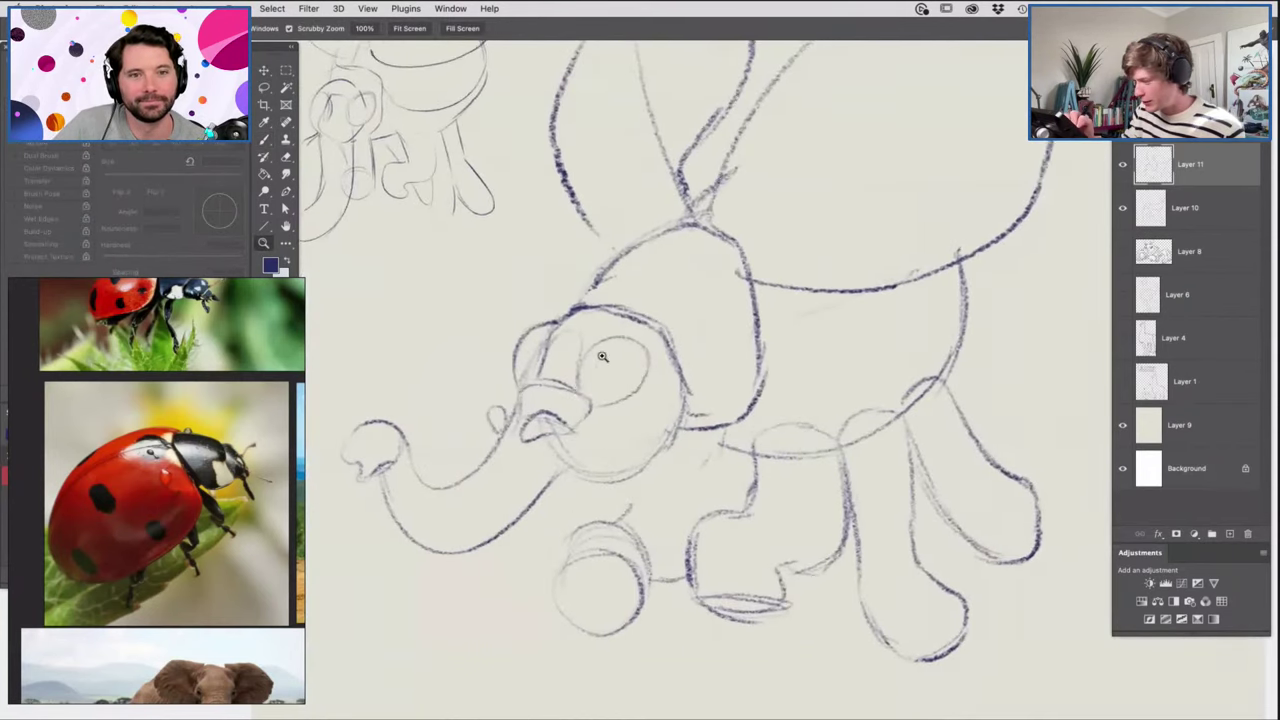
click(602, 356)
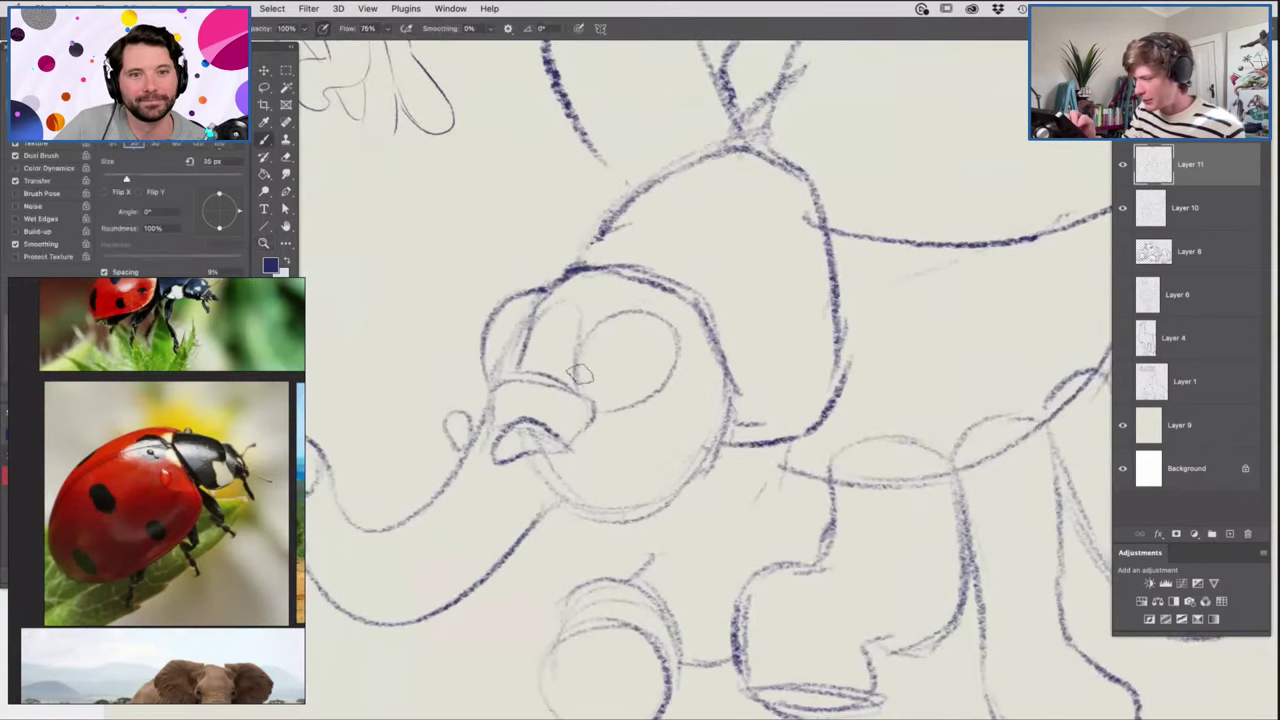
alt+click(600, 340)
key(b)
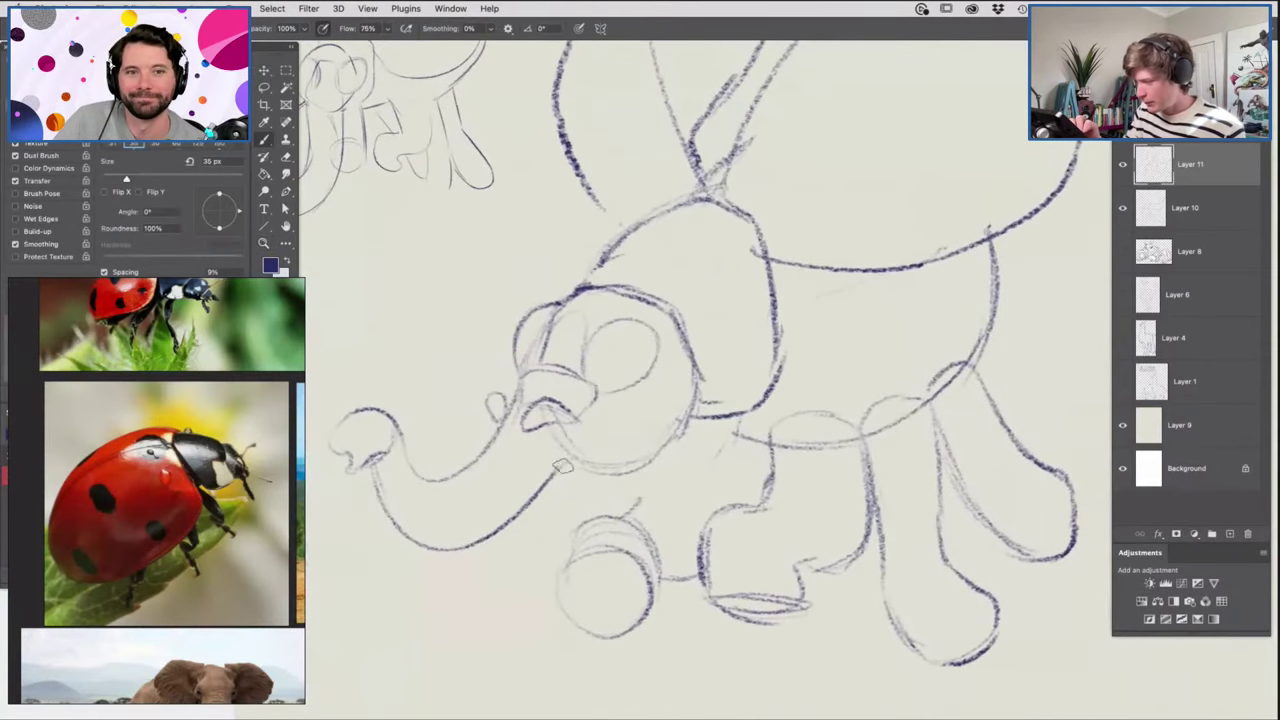
mouse_move(560, 445)
mouse_down()
mouse_move(522, 556)
mouse_move(533, 569)
mouse_up()
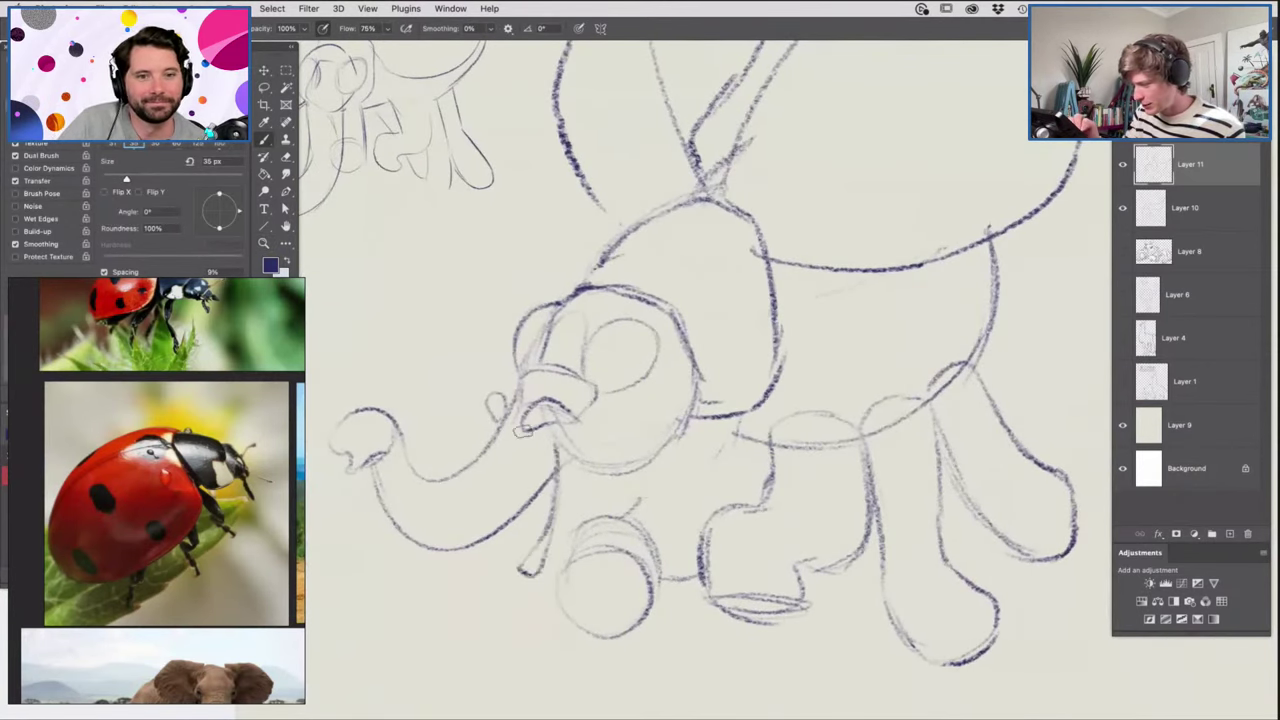
Sketch the far tusk beyond the trunk, undoing the first heavy line and redrawing it shorter and lighter.
mouse_move(490, 424)
mouse_down()
mouse_move(405, 425)
mouse_move(494, 428)
mouse_up()
key(z)
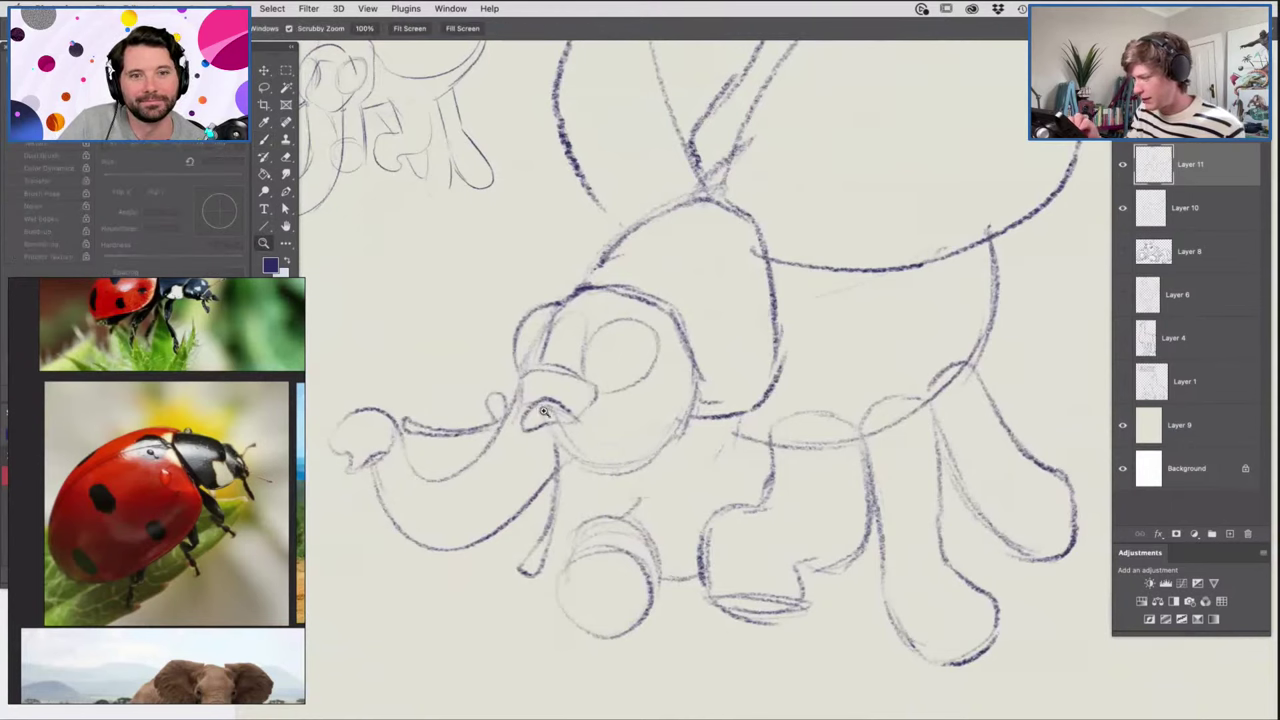
drag(590, 373, 616, 455)
key(super+z)
drag(547, 403, 557, 345)
key(b)
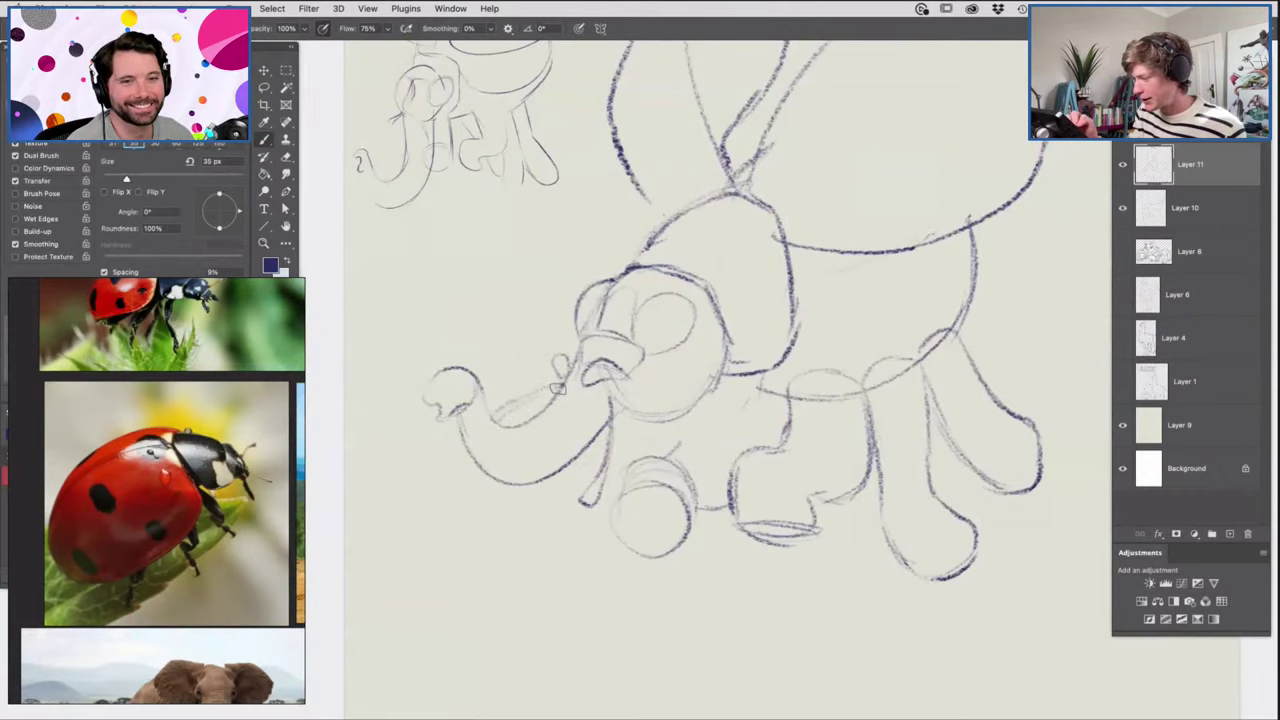
Sketch a short angular cheek line on the head just below the near eye.
key(z)
key(ctrl+0)
click(747, 284)
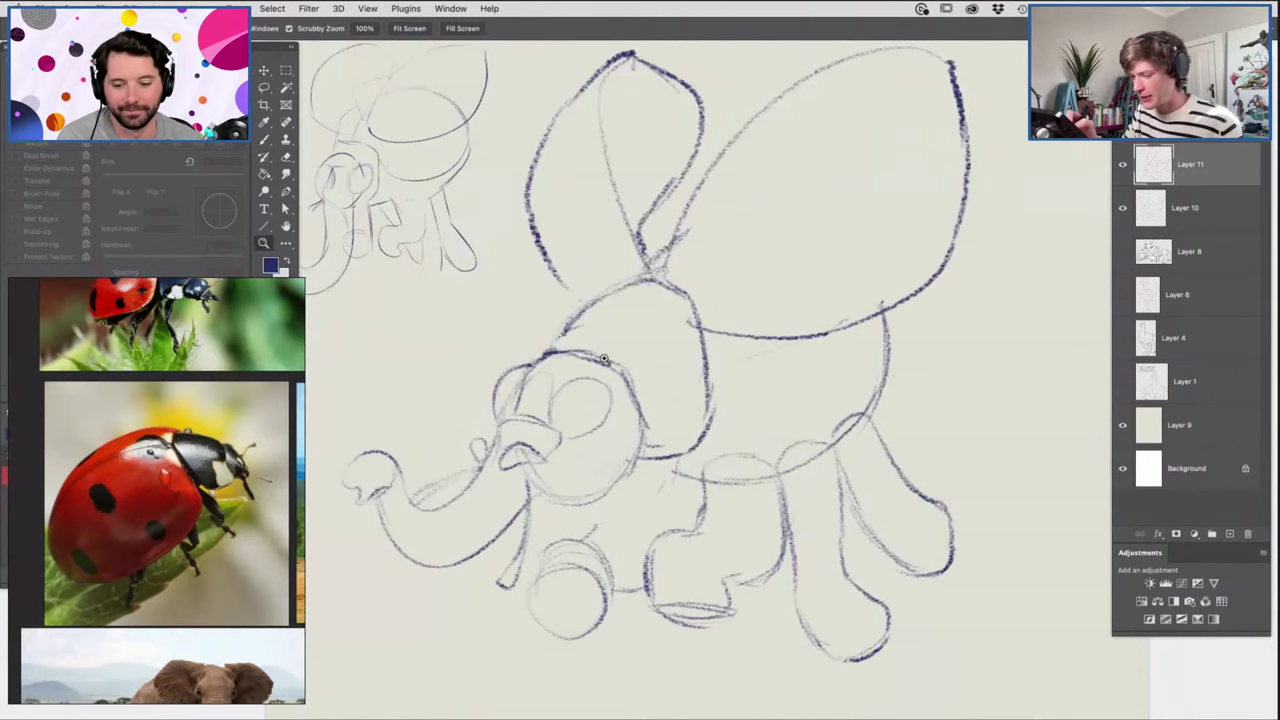
key(b)
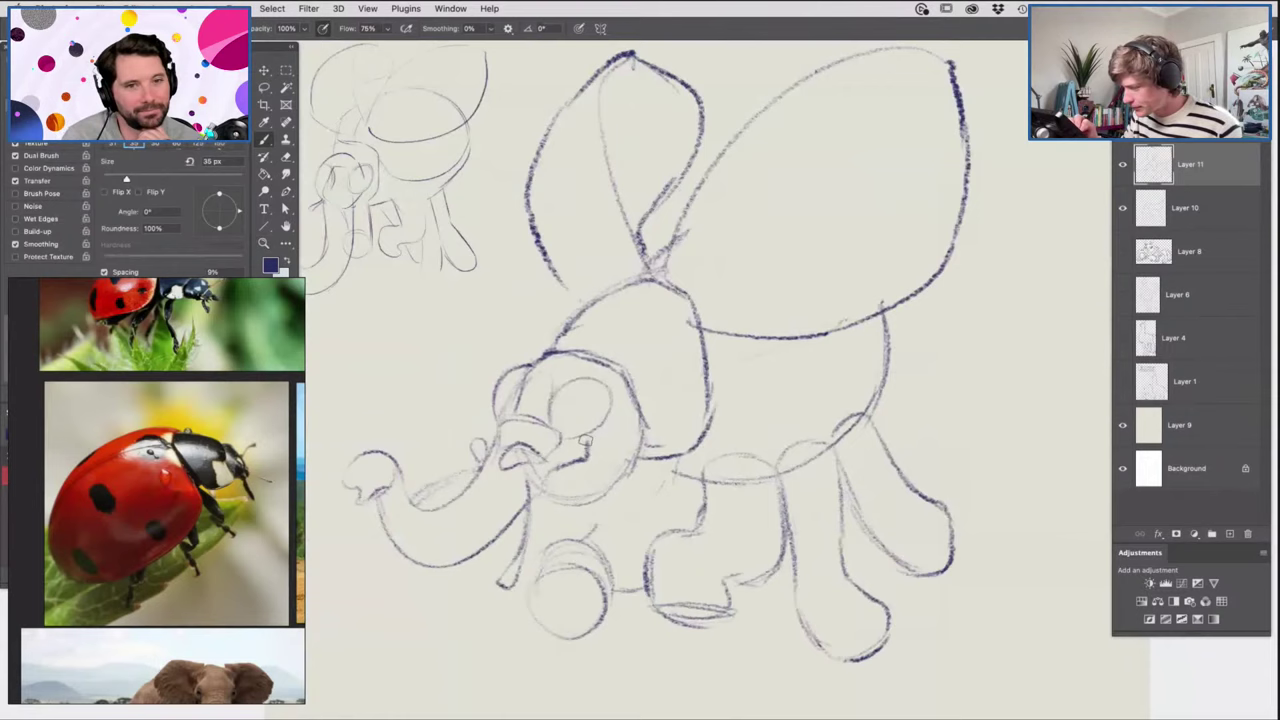
key(z)
alt+click(608, 421)
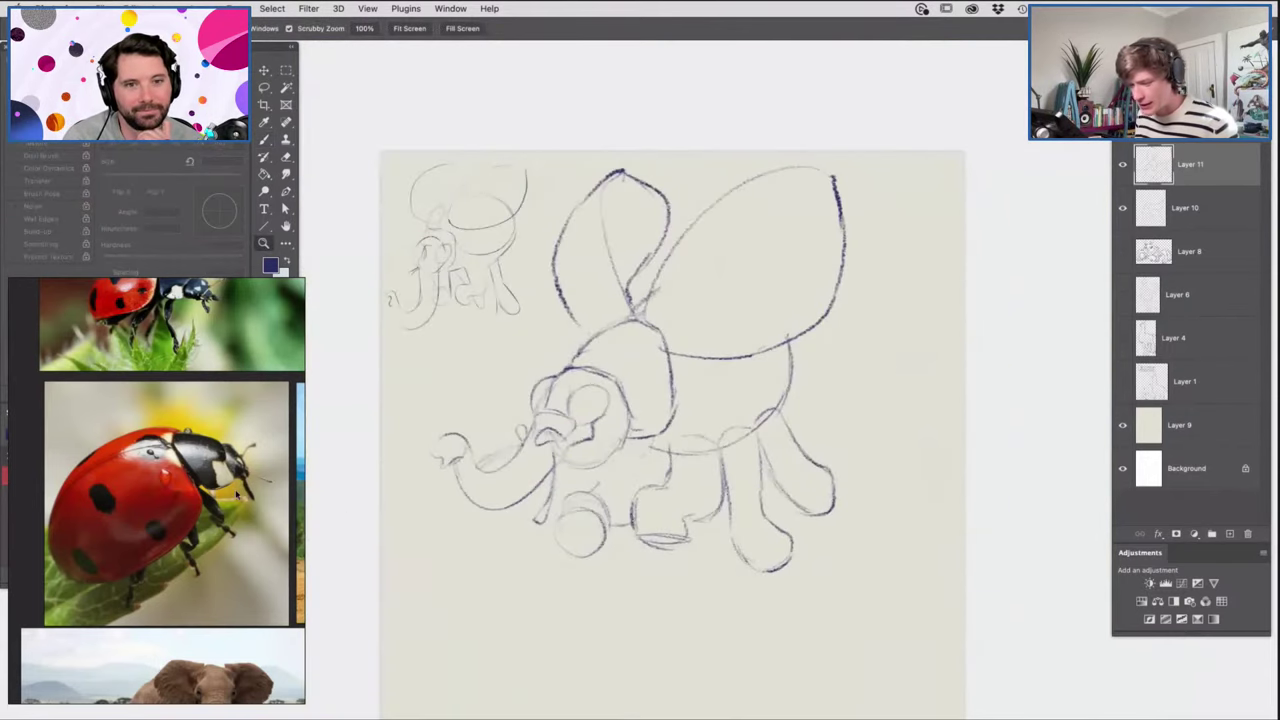
Examine the elephant reference photo up close around the eye, trunk and tusk.
scroll(237, 494, down, 2)
scroll(225, 505, up, 6)
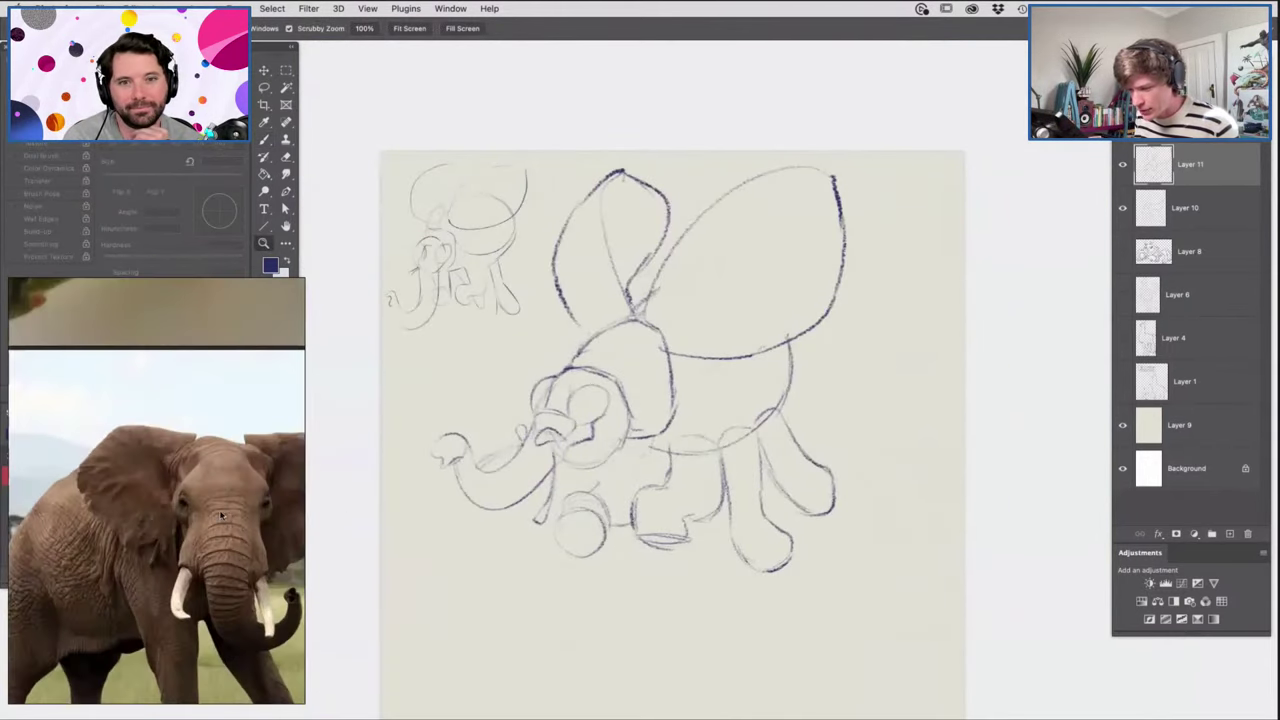
scroll(222, 515, up, 4)
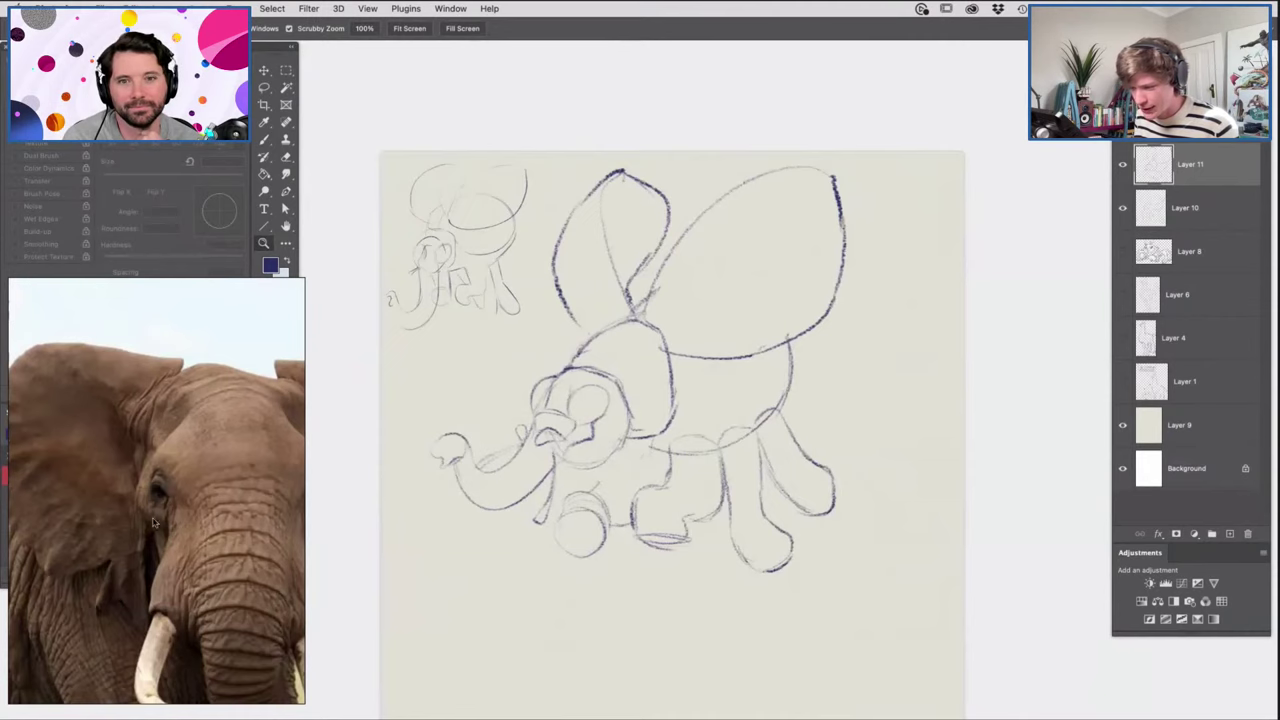
Strengthen the head's lower outline around the jaw and redraw the near eye's rounded contour with darker lines.
click(584, 401)
key(b)
mouse_move(564, 452)
mouse_down()
mouse_move(592, 447)
mouse_move(600, 424)
mouse_move(553, 421)
mouse_up()
key(z)
drag(699, 414, 740, 437)
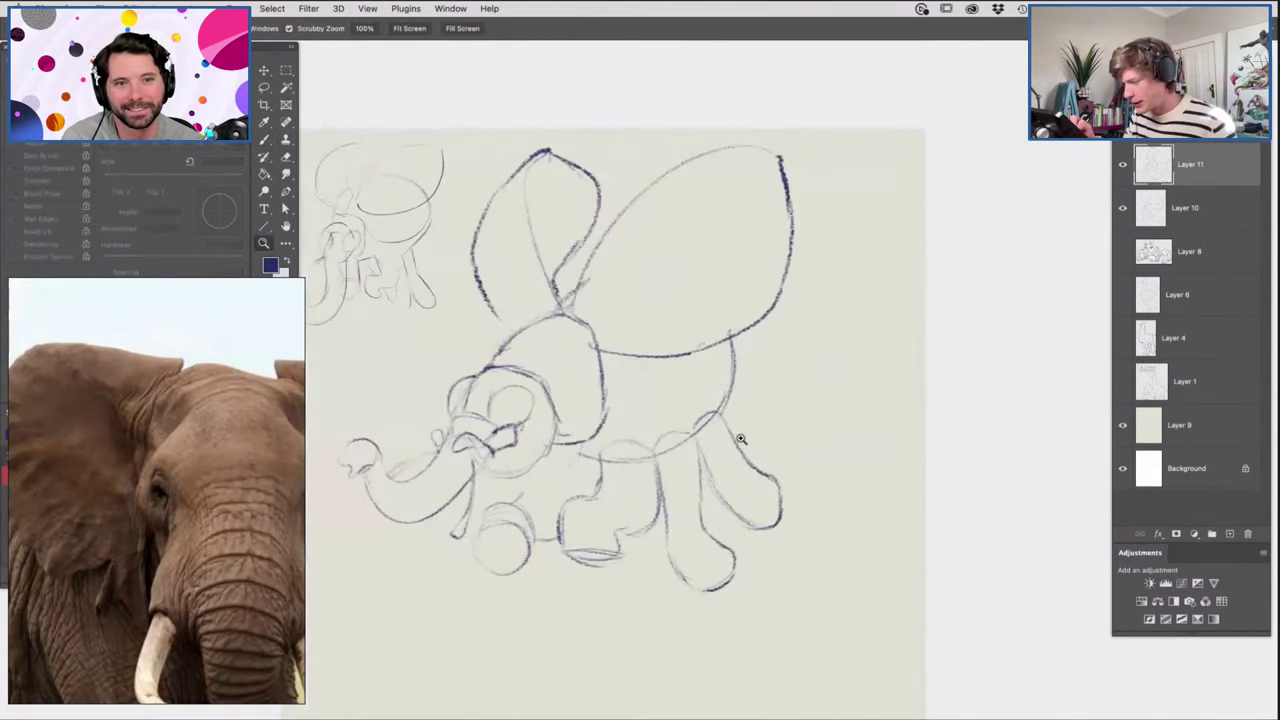
key(b)
mouse_move(462, 484)
mouse_down()
mouse_move(520, 476)
mouse_move(549, 446)
mouse_move(553, 394)
mouse_move(494, 366)
mouse_move(529, 401)
mouse_up()
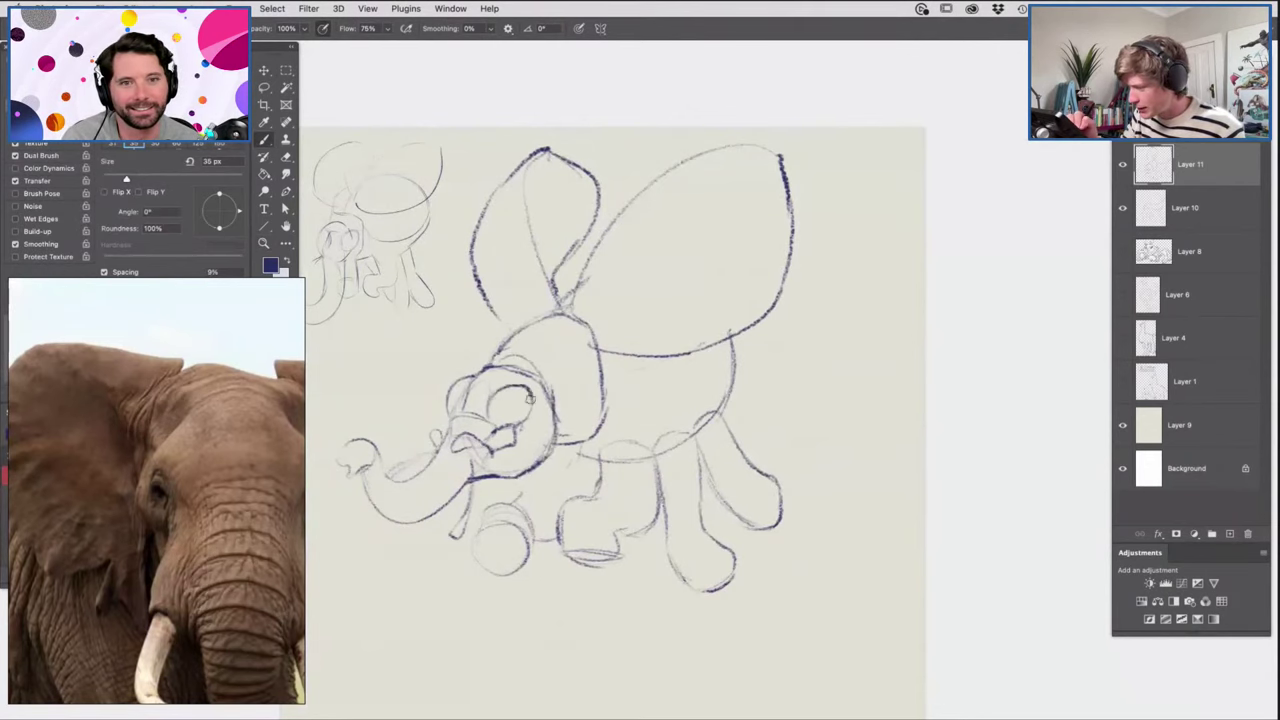
Sketch the far front leg running down from beneath the head, with darker foot outlines and a line joining the front feet.
key(z)
drag(590, 500, 632, 500)
key(b)
mouse_move(525, 440)
mouse_down()
mouse_move(505, 482)
mouse_move(432, 530)
mouse_move(456, 592)
mouse_move(500, 585)
mouse_move(541, 553)
mouse_up()
Erase the overlapping lines where the legs meet the body and sketch a short diagonal line behind the jaw.
key(z)
mouse_move(663, 420)
mouse_down()
mouse_move(612, 420)
mouse_move(735, 405)
mouse_up()
key(e)
drag(629, 453, 616, 451)
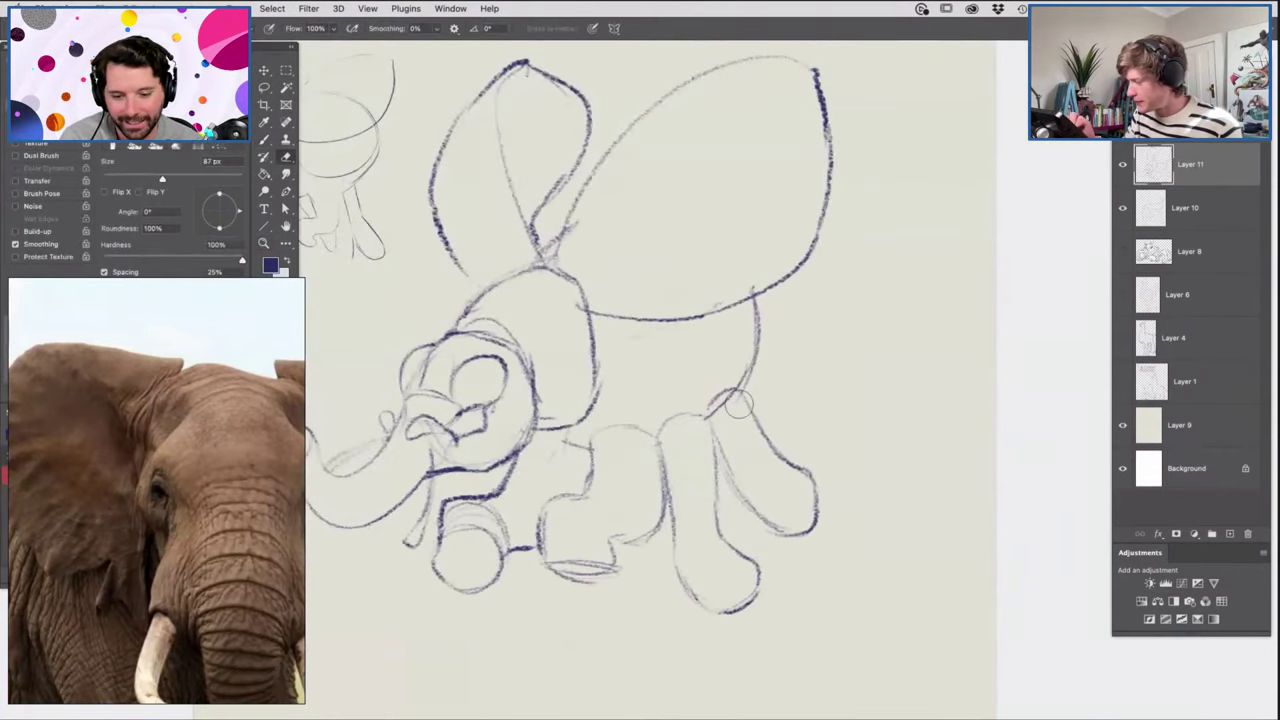
key(b)
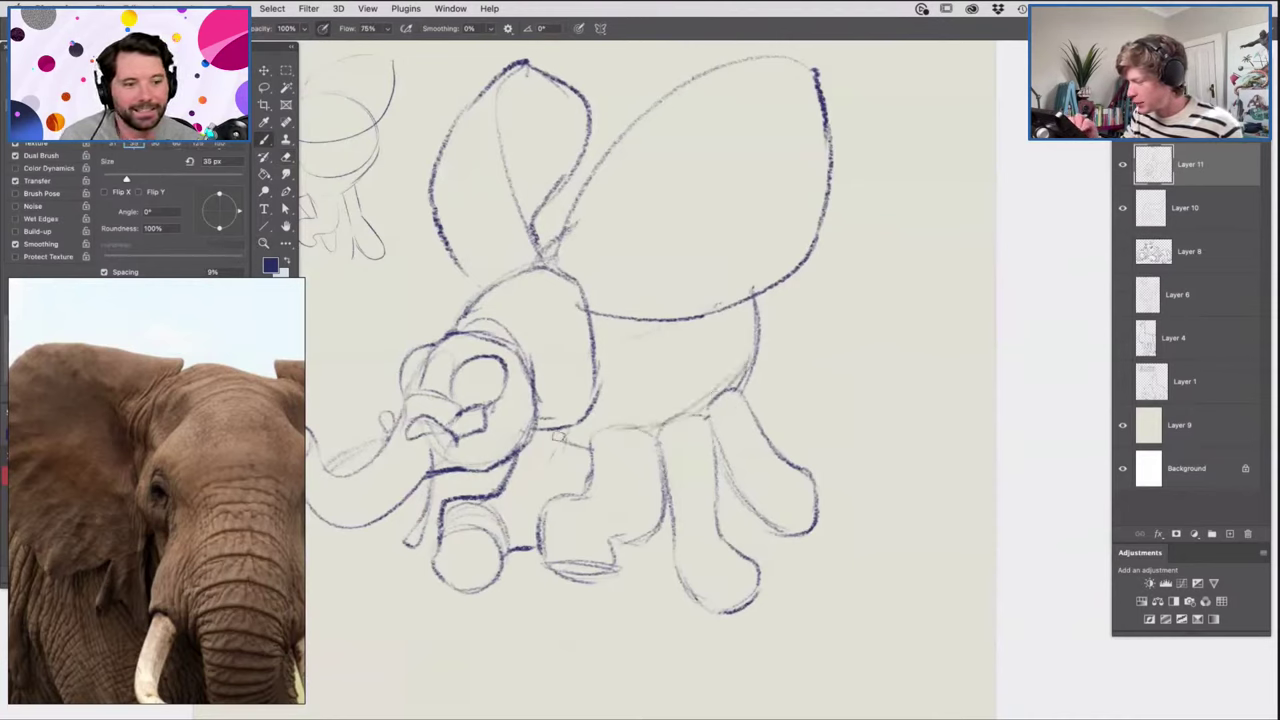
drag(532, 439, 578, 466)
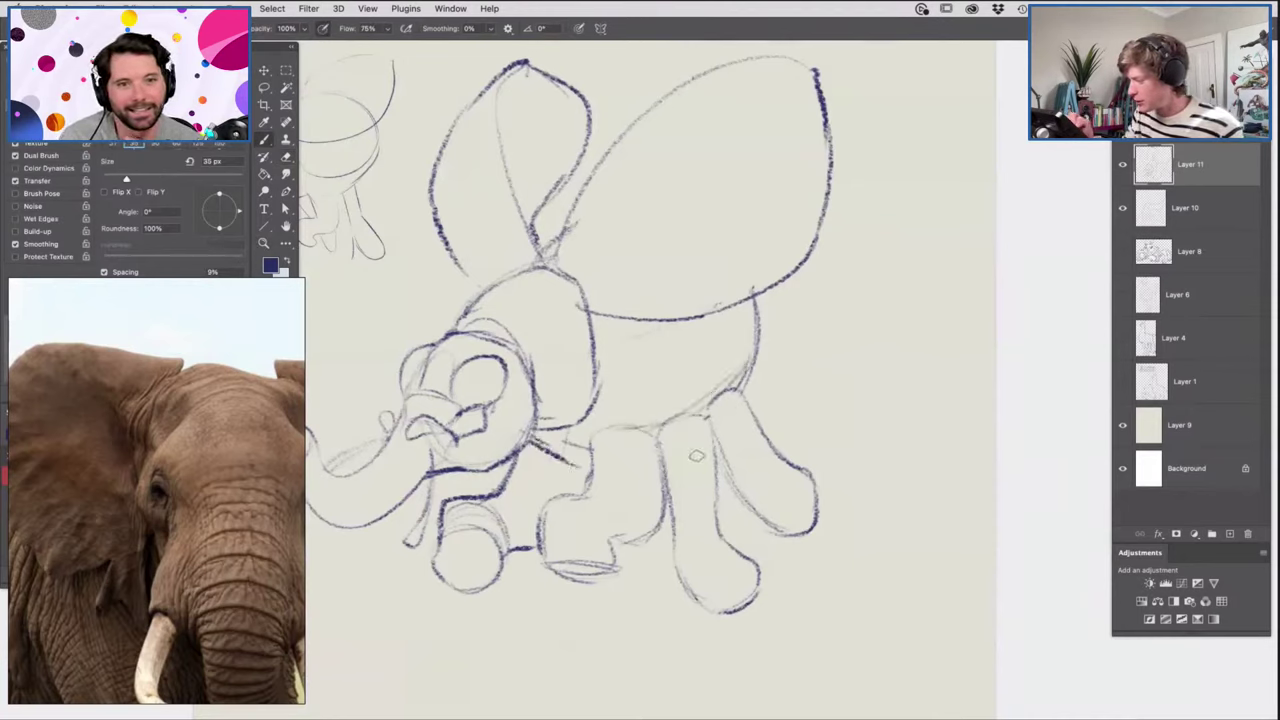
Darken the body's rear edge and sketch a thin tail with a small tuft extending from behind the near wing case.
drag(760, 295, 748, 389)
mouse_move(793, 273)
mouse_down()
mouse_move(836, 281)
mouse_move(890, 263)
mouse_move(912, 275)
mouse_move(798, 275)
mouse_up()
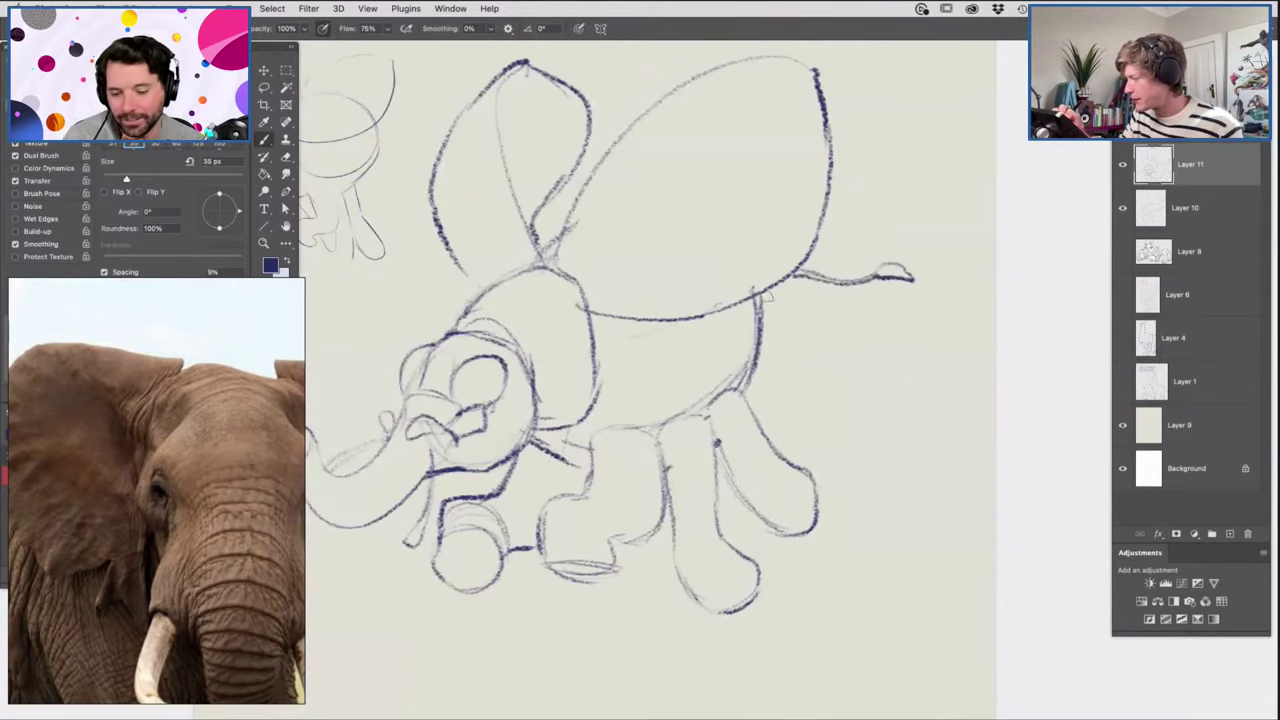
key(z)
drag(714, 418, 677, 433)
drag(703, 318, 712, 346)
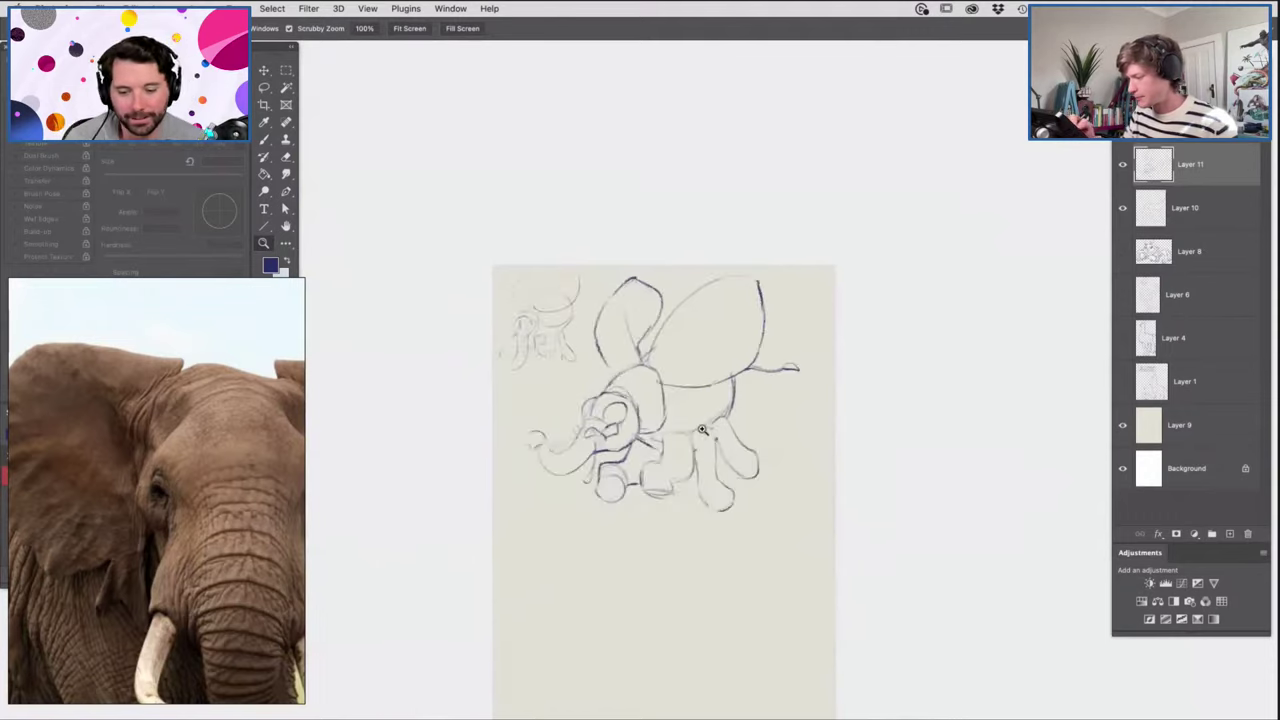
drag(680, 431, 696, 436)
Sketch rounded ladybird spots across both wing cases, cutting some off at the edges, guided by the red ladybird photo.
scroll(191, 491, down, 6)
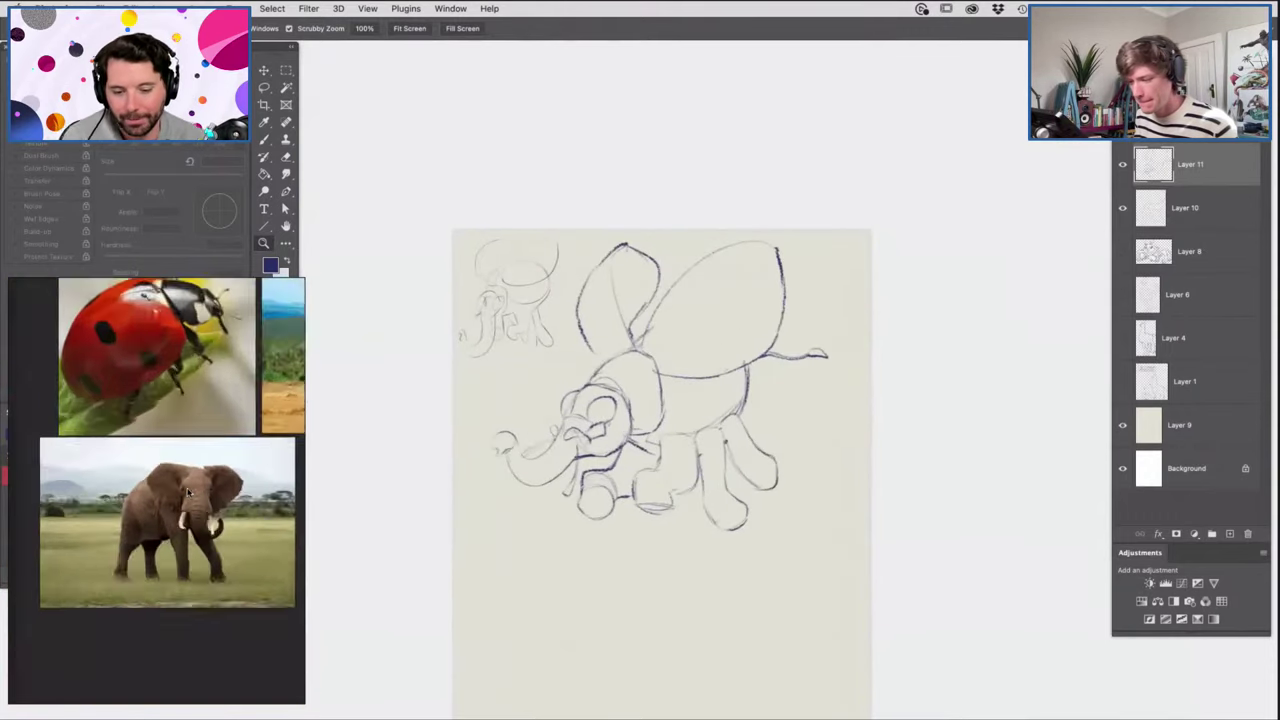
scroll(136, 348, up, 4)
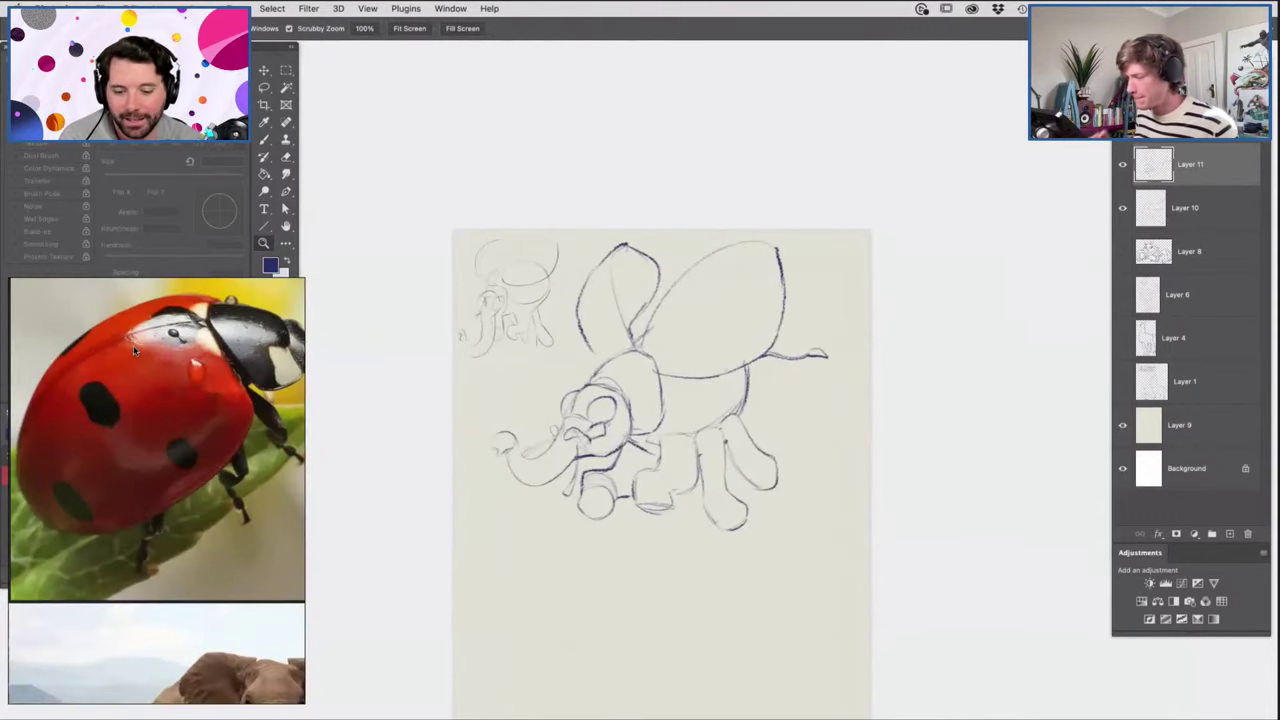
click(712, 292)
click(725, 302)
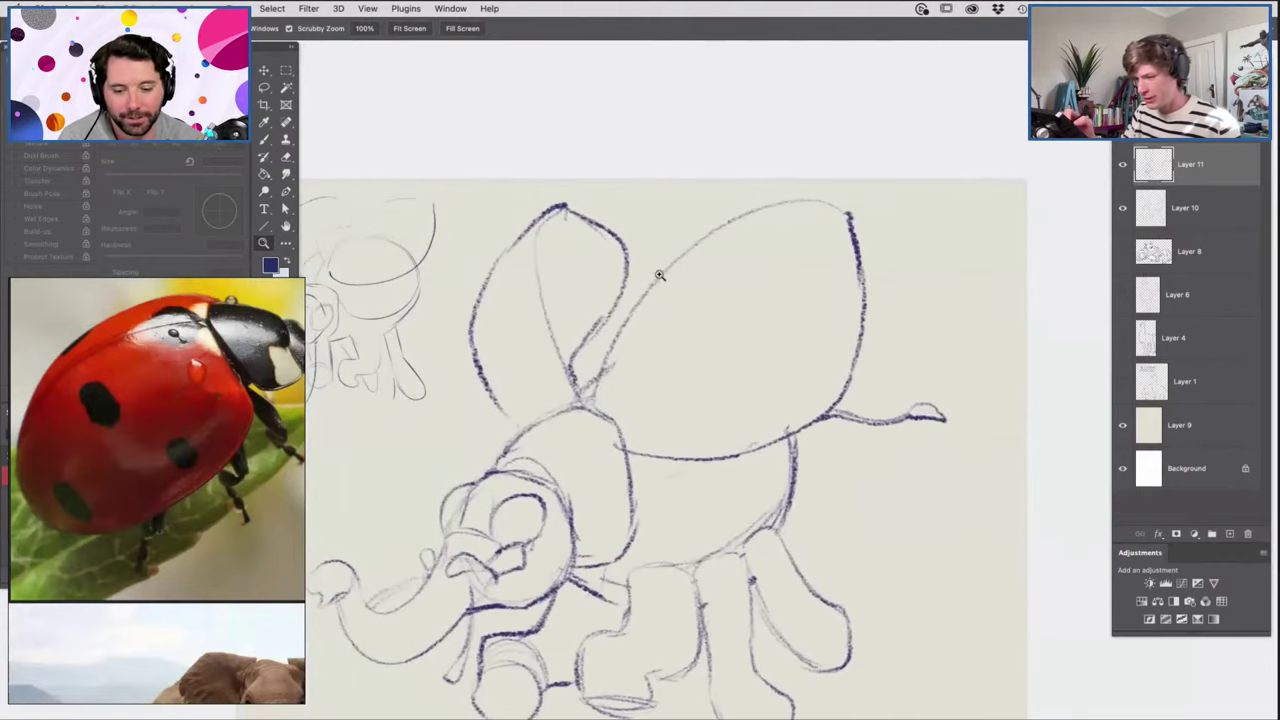
key(b)
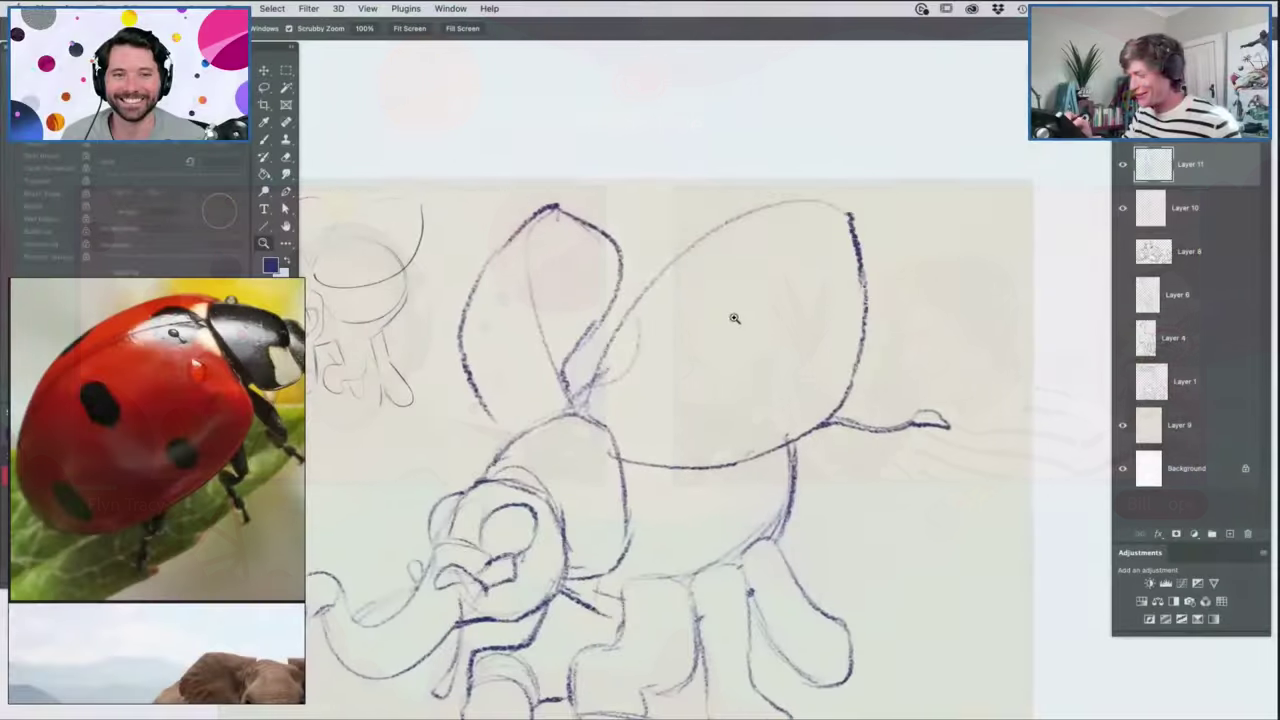
drag(729, 360, 727, 364)
drag(776, 210, 702, 258)
drag(520, 237, 540, 328)
mouse_move(484, 378)
mouse_down()
mouse_move(476, 392)
mouse_move(490, 404)
mouse_up()
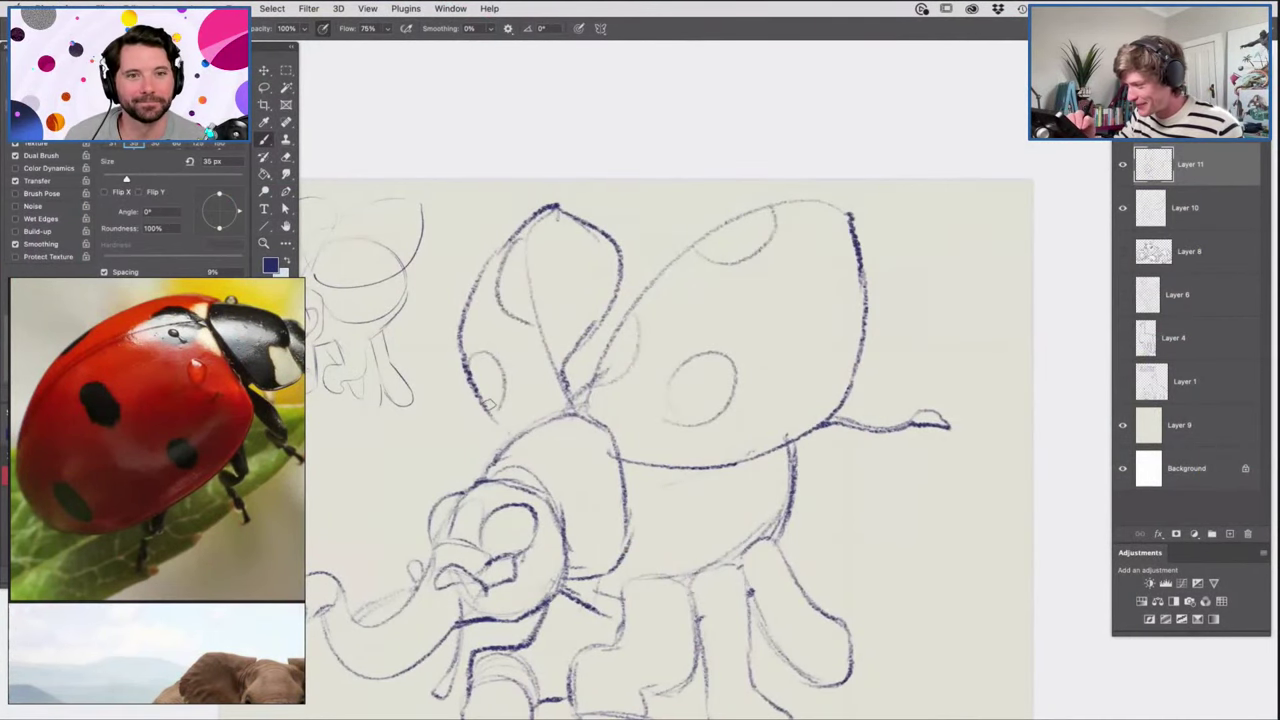
Darken the inner fold line of the far wing case and lightly shade the area inside it.
drag(538, 218, 556, 366)
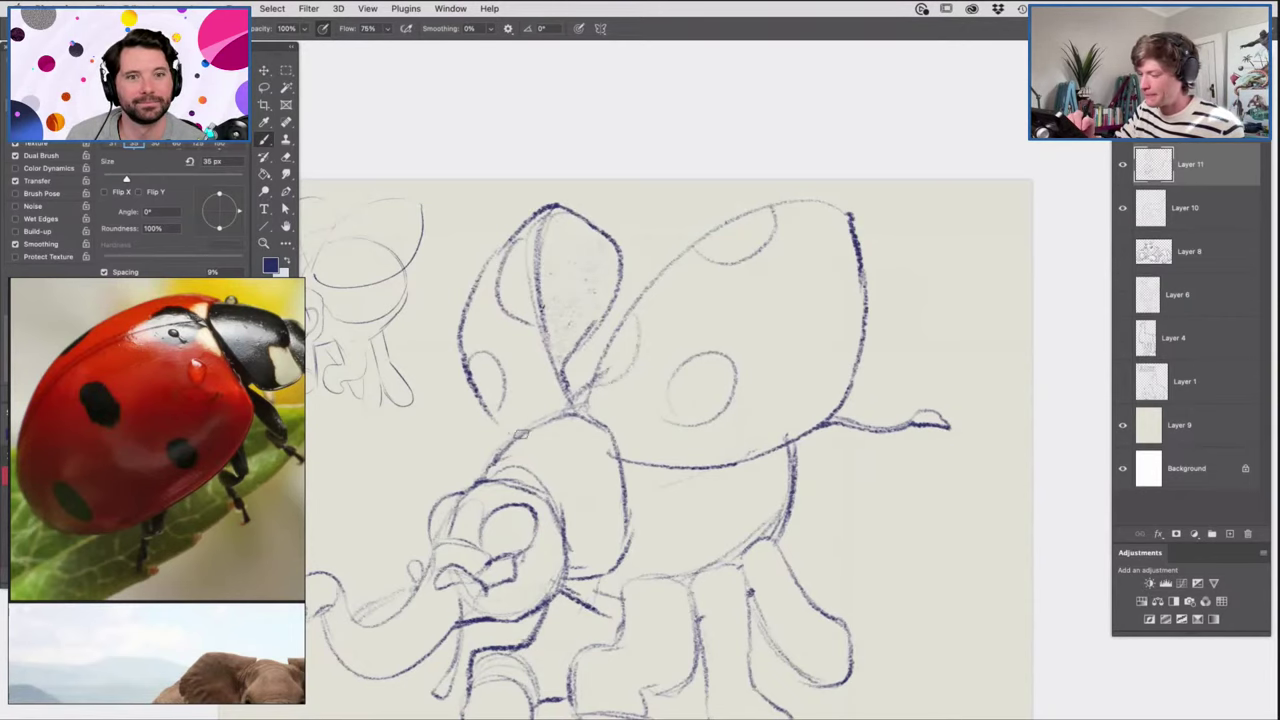
drag(707, 304, 673, 345)
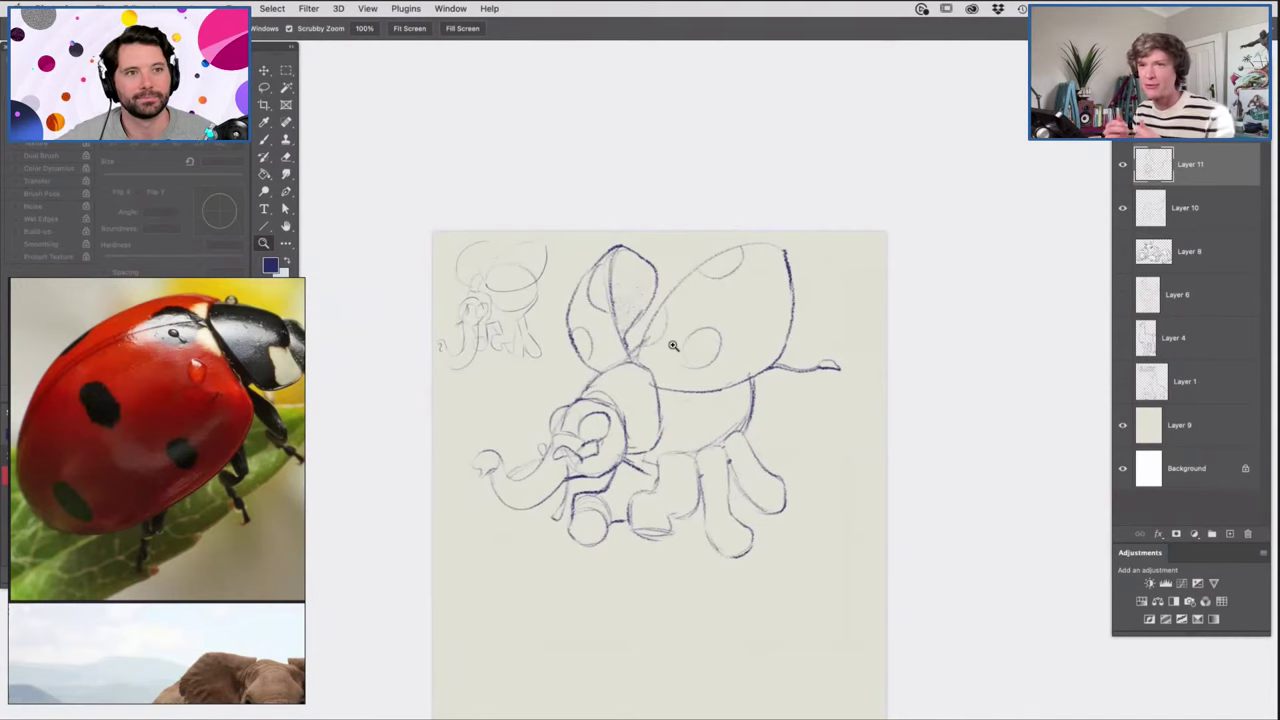
Reinforce the outlines of the near front leg and hind legs, adding rounded contours where each leg meets its foot.
drag(615, 501, 726, 441)
drag(721, 386, 738, 458)
click(737, 457)
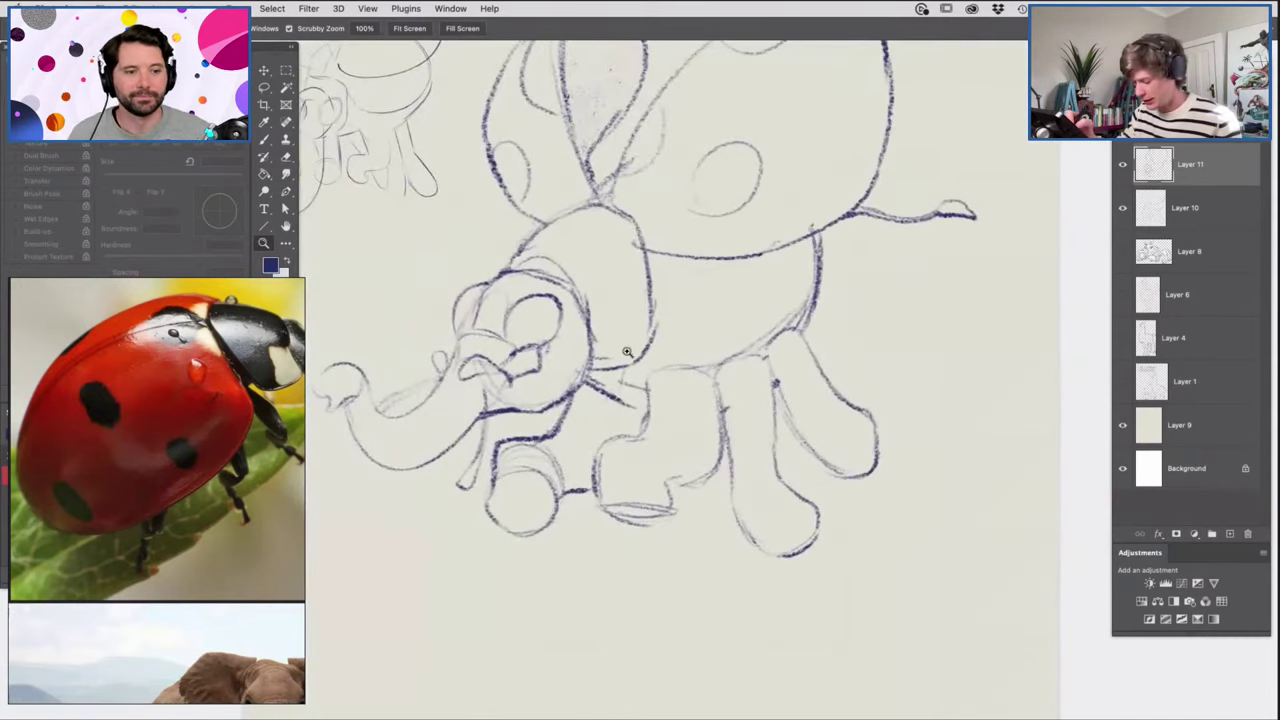
key(b)
mouse_move(643, 398)
mouse_down()
mouse_move(666, 382)
mouse_move(718, 400)
mouse_up()
mouse_move(622, 456)
mouse_down()
mouse_move(674, 489)
mouse_move(695, 481)
mouse_move(725, 407)
mouse_move(771, 502)
mouse_move(749, 533)
mouse_move(778, 477)
mouse_move(769, 469)
mouse_move(730, 510)
mouse_move(776, 475)
mouse_up()
mouse_move(776, 388)
mouse_down()
mouse_move(770, 471)
mouse_move(784, 479)
mouse_move(781, 399)
mouse_move(854, 477)
mouse_up()
mouse_move(828, 456)
mouse_down()
mouse_move(847, 422)
mouse_move(812, 420)
mouse_up()
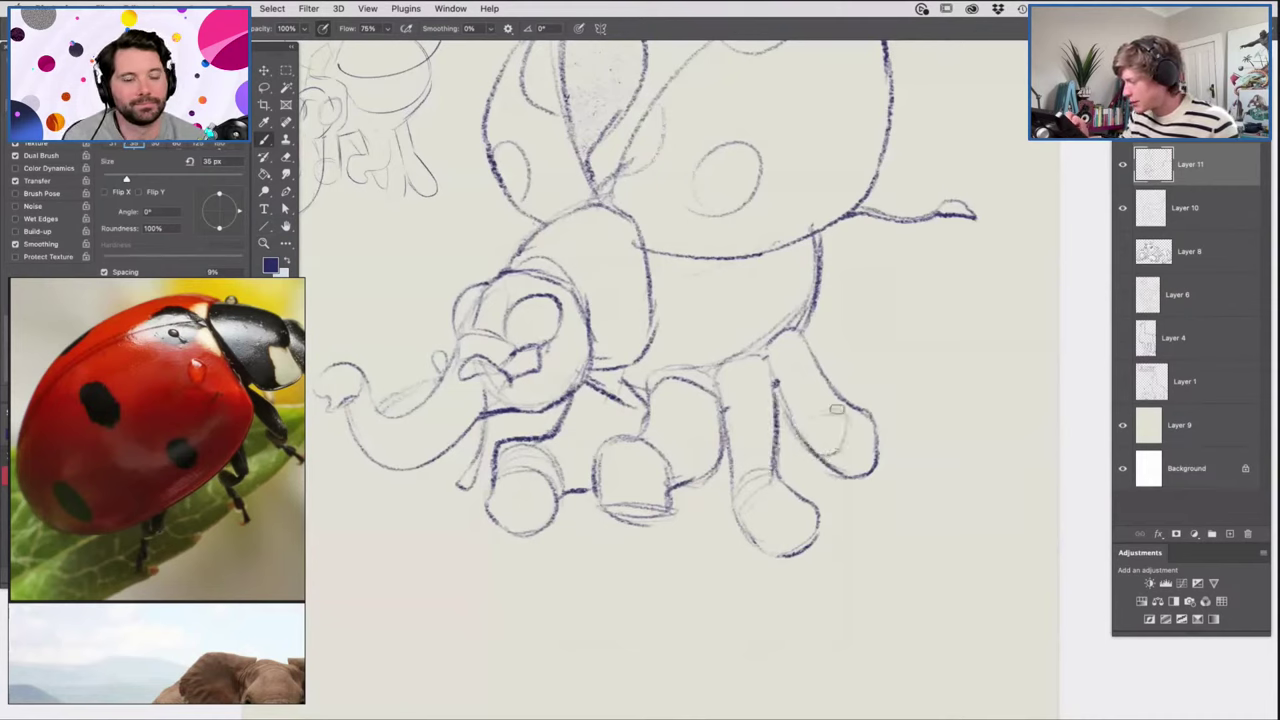
Sketch small toenails along the front edges of the feet.
drag(776, 514, 749, 505)
drag(601, 493, 665, 506)
drag(493, 491, 540, 486)
key(z)
drag(675, 427, 619, 484)
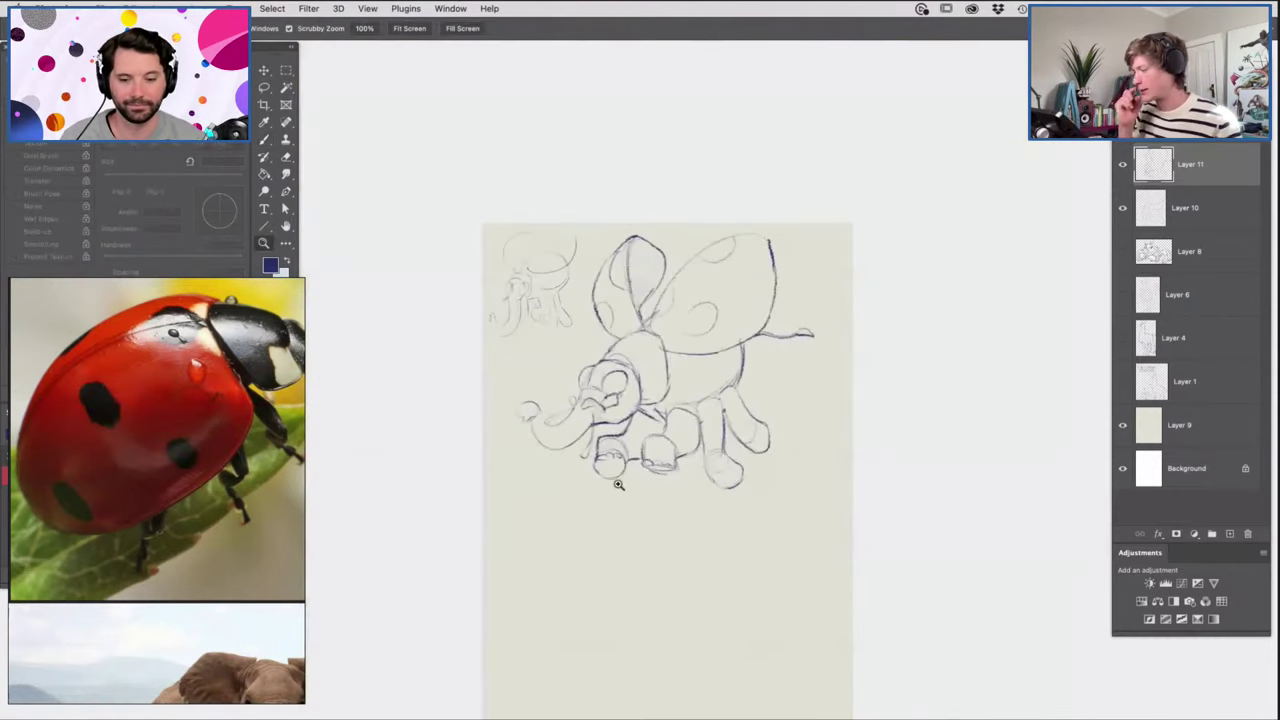
Fade the elephant-ladybird sketch layer to 10% opacity and add a new layer above it.
mouse_move(727, 340)
mouse_down()
mouse_move(701, 395)
mouse_move(750, 294)
mouse_move(769, 323)
mouse_up()
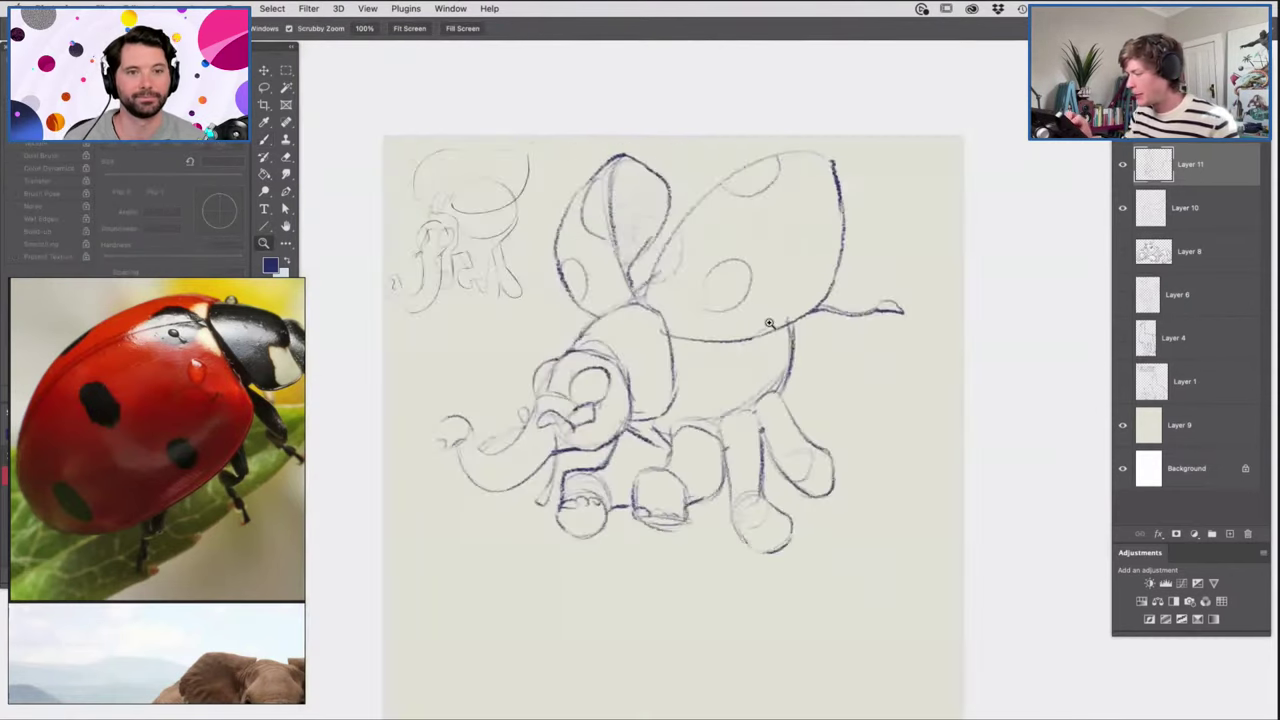
click(769, 323)
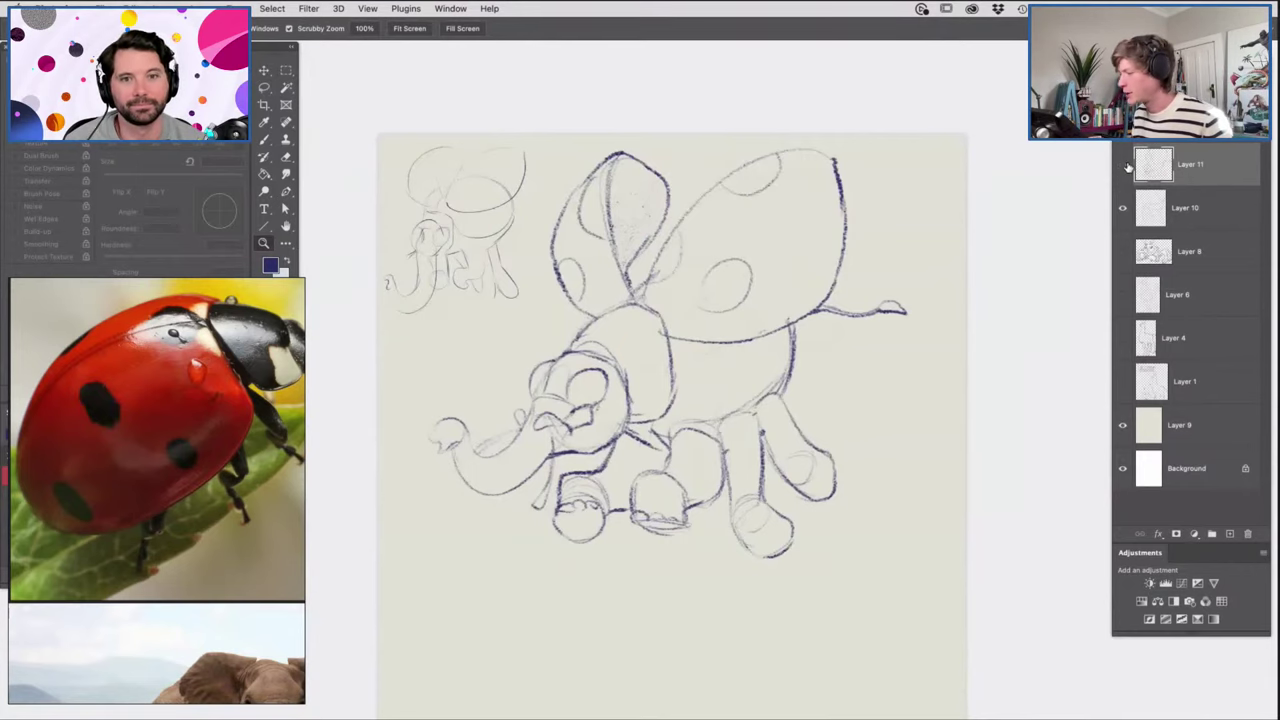
click(769, 321)
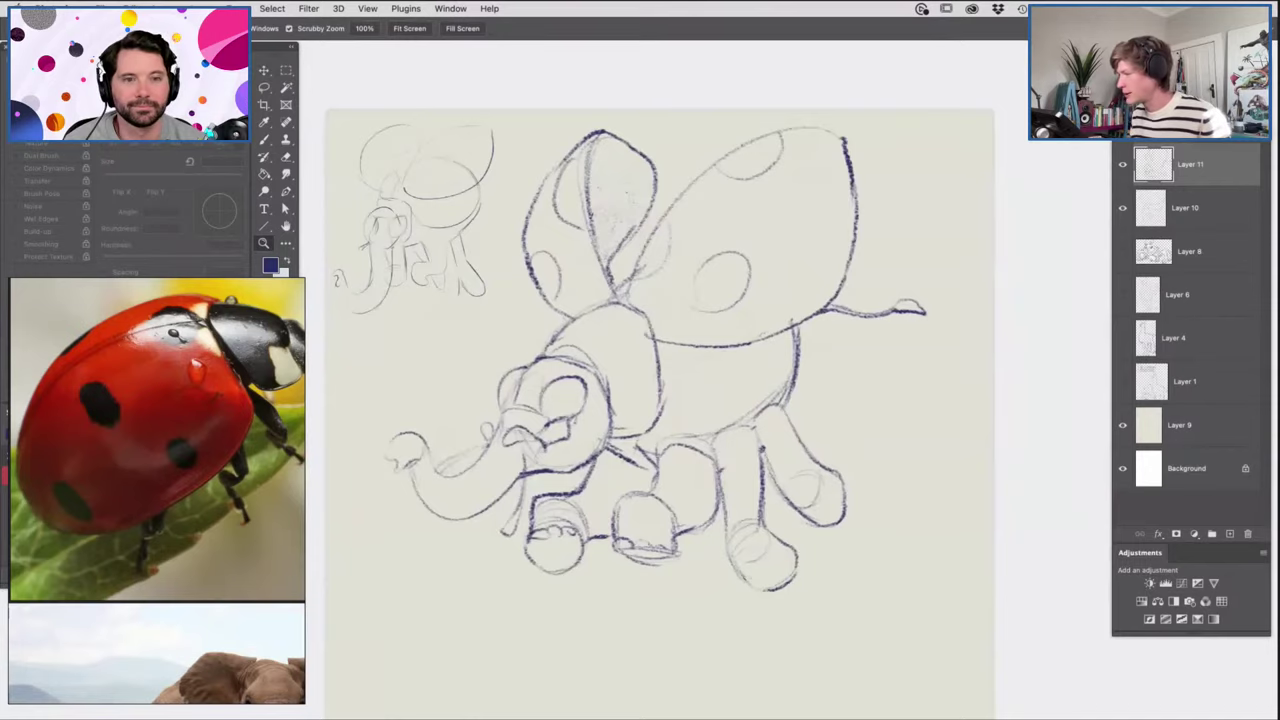
key(1)
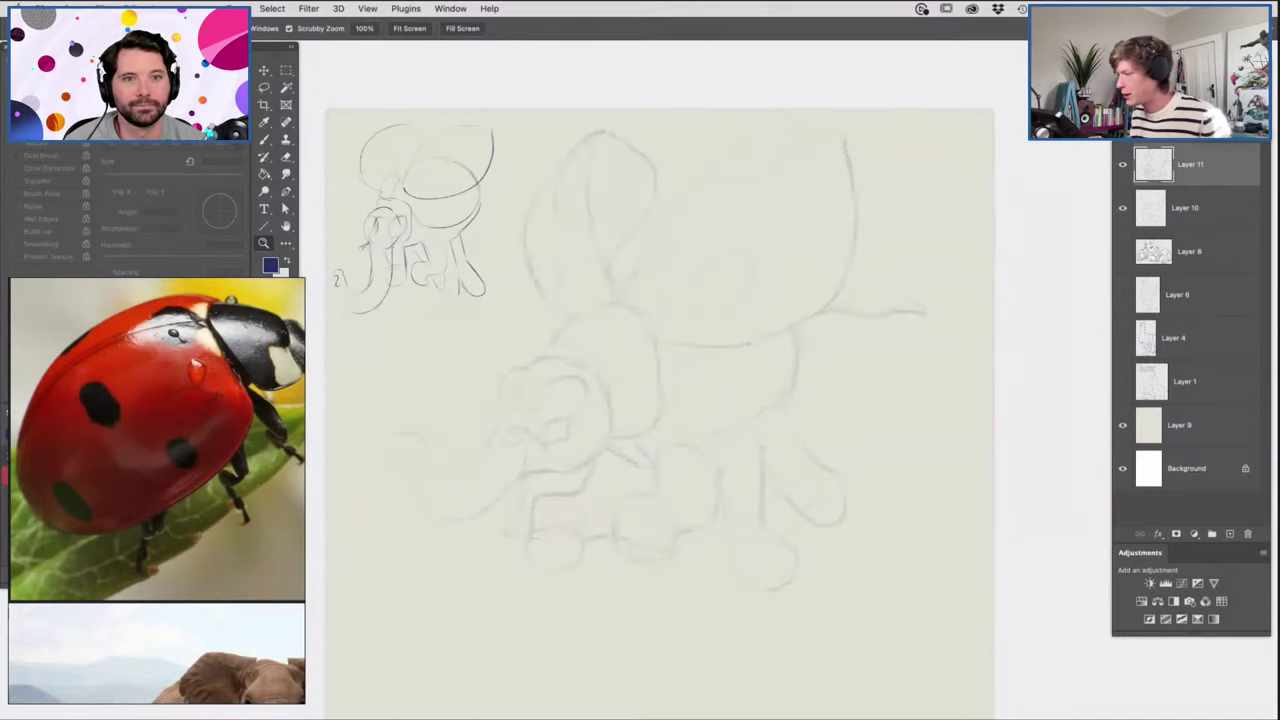
click(1228, 533)
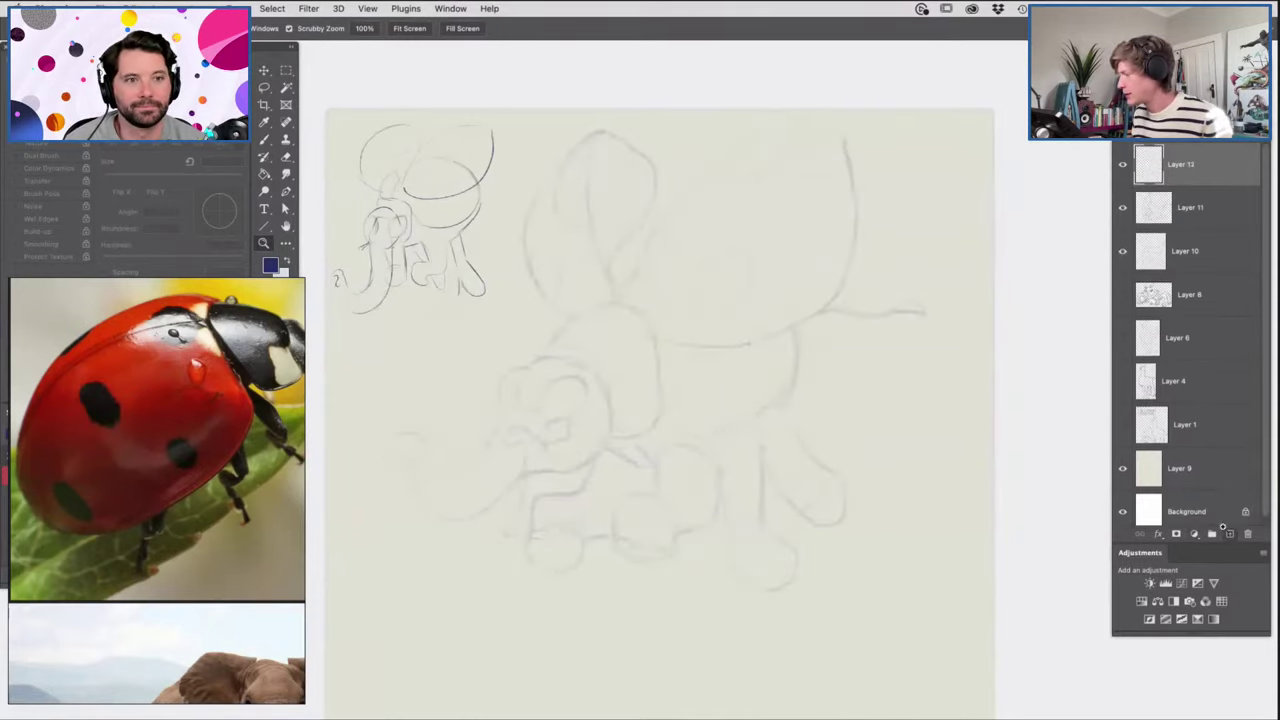
Enlarge the faded sketch on Layer 11 to about 116% and reposition it to span the canvas below the top edge.
scroll(703, 248, down, 5)
scroll(689, 374, up, 2)
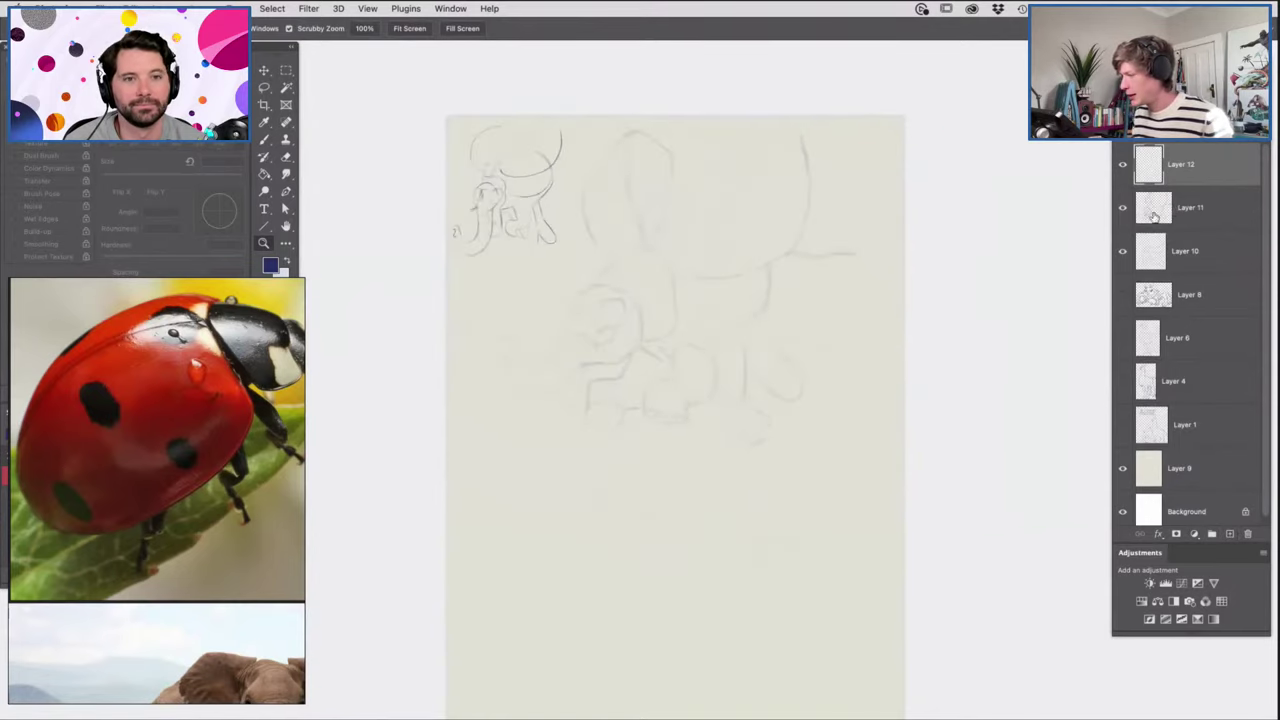
click(1177, 208)
key(ctrl+t)
mouse_move(789, 303)
mouse_down()
mouse_move(726, 417)
mouse_move(764, 441)
mouse_up()
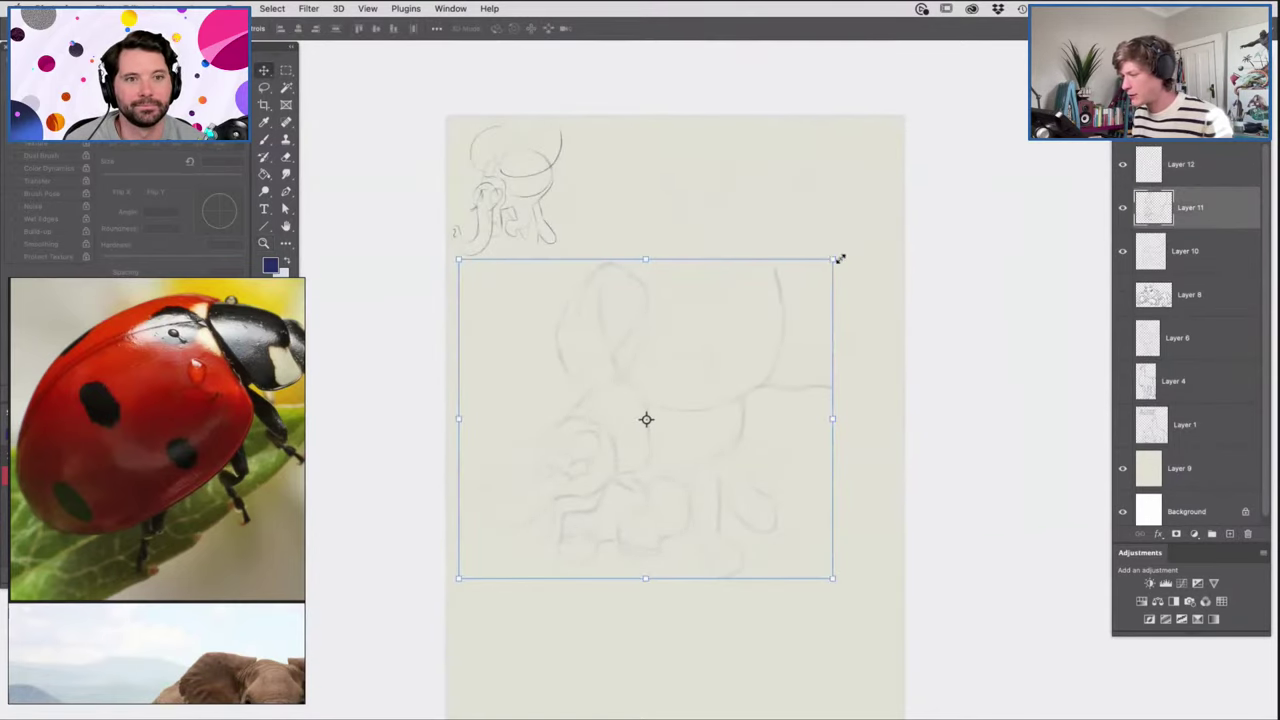
drag(831, 261, 888, 216)
drag(844, 301, 848, 272)
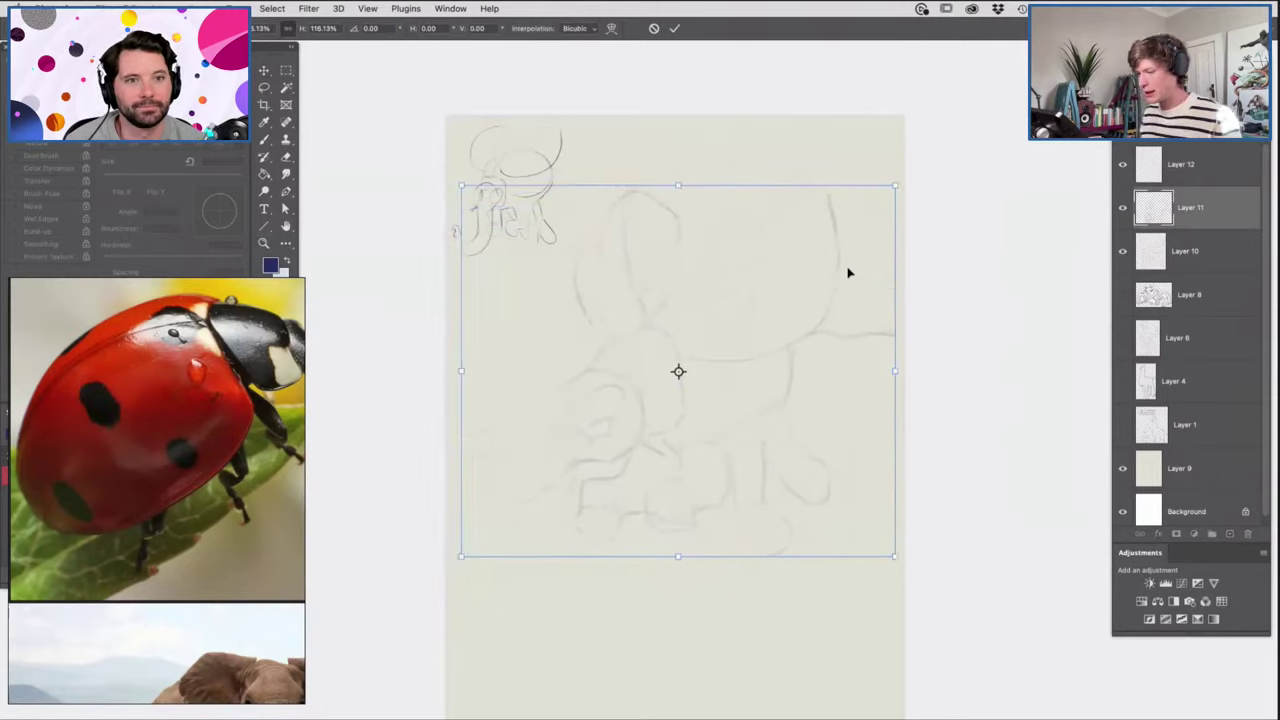
key(Return)
Draw the near eye's circular outline on Layer 12 with a 12 px brush, using the beetle head photo as reference.
key(z)
mouse_move(565, 425)
mouse_down()
mouse_move(602, 449)
mouse_move(628, 443)
mouse_move(1006, 307)
mouse_up()
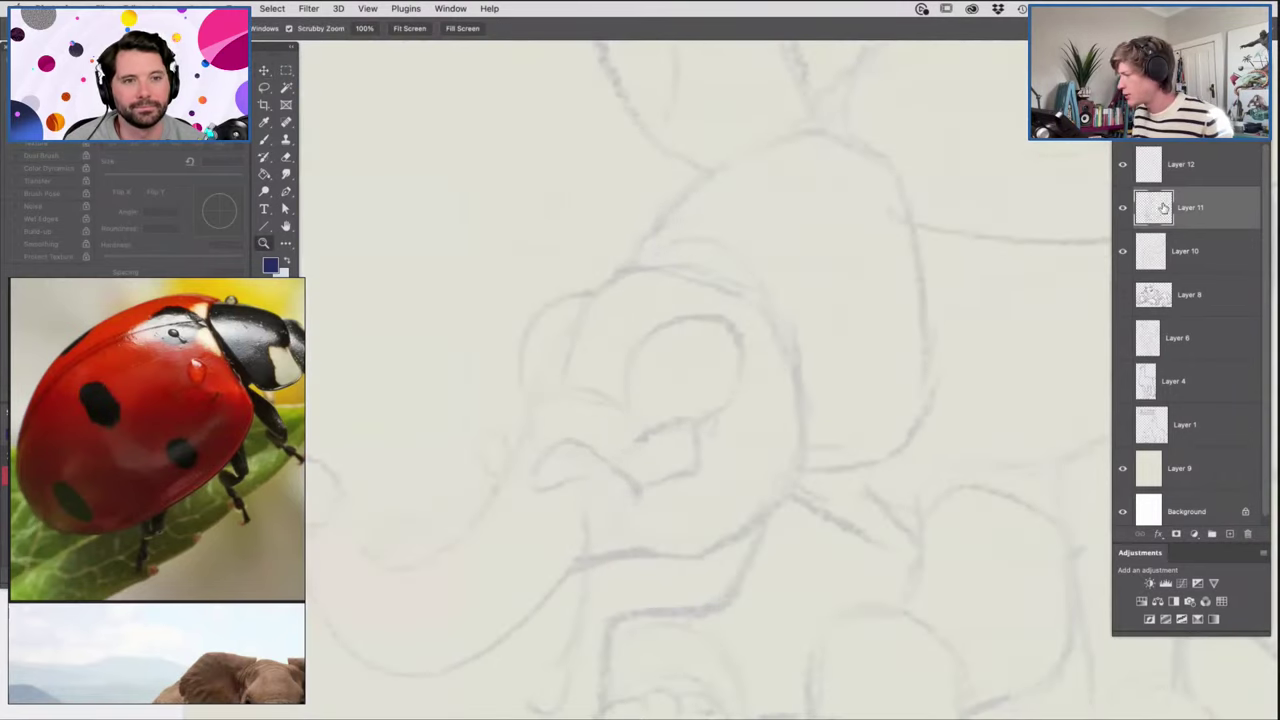
click(1156, 164)
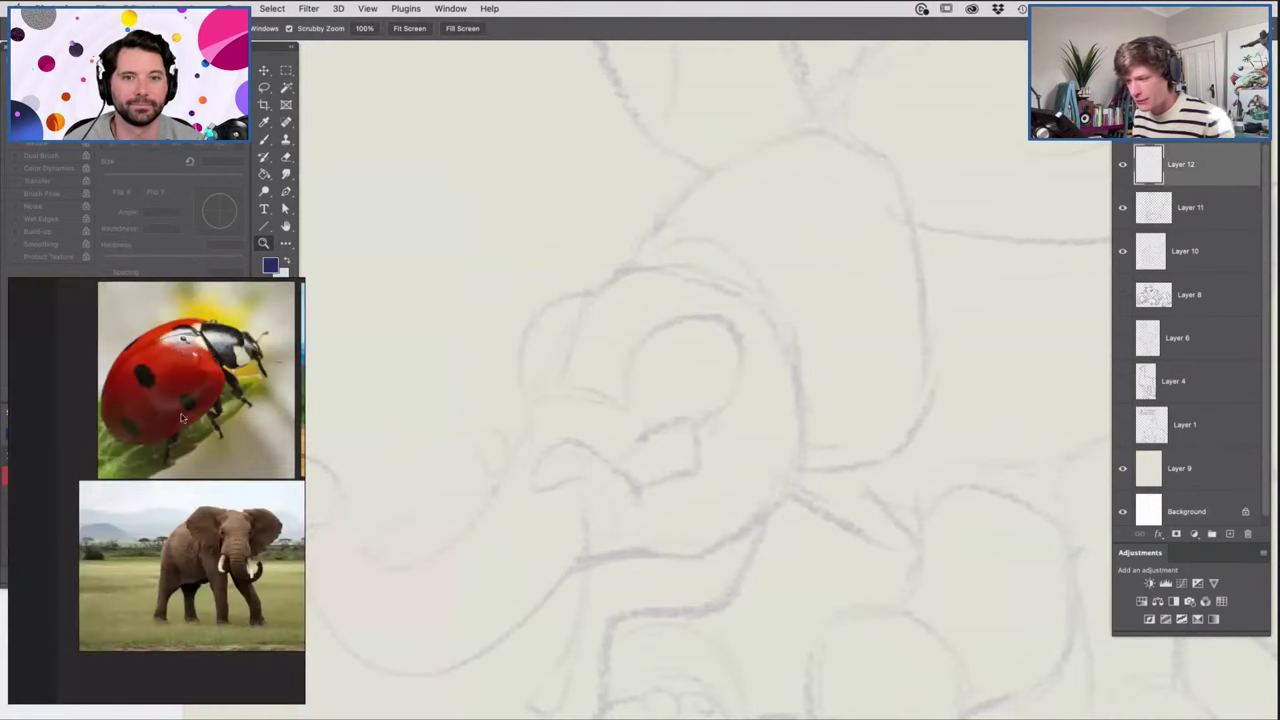
scroll(176, 423, down, 4)
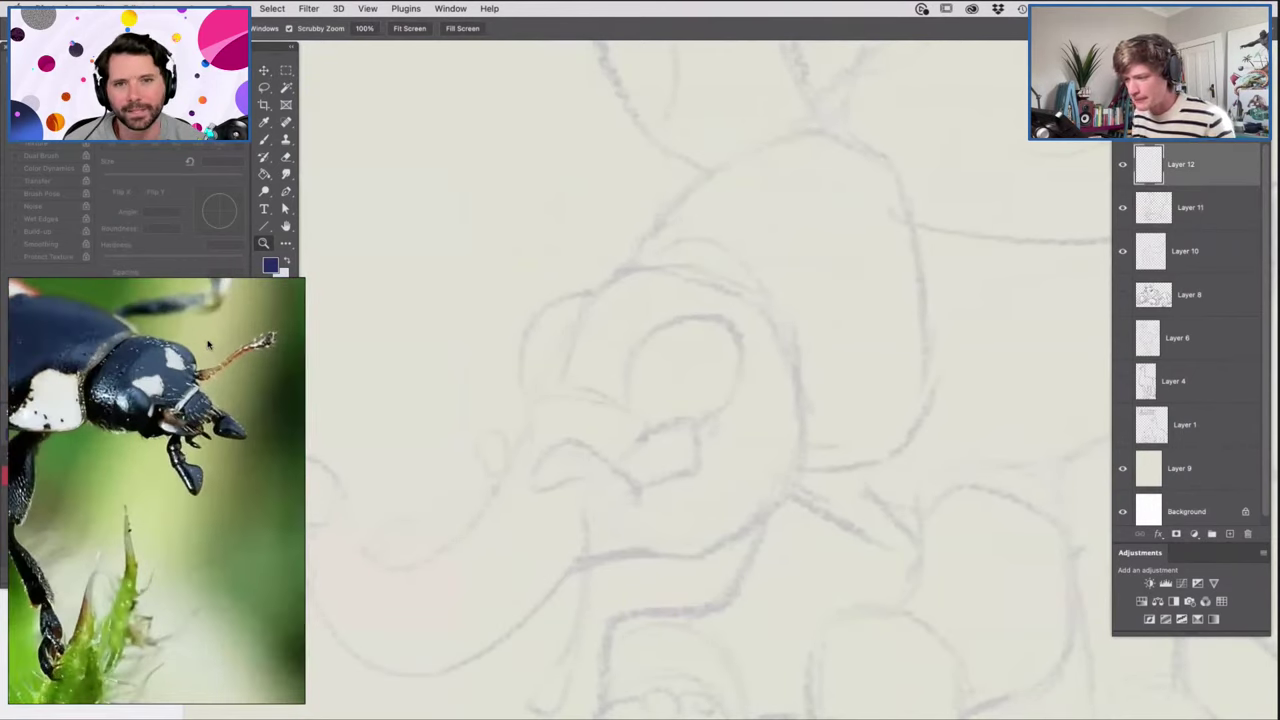
key(b)
right_click(650, 376)
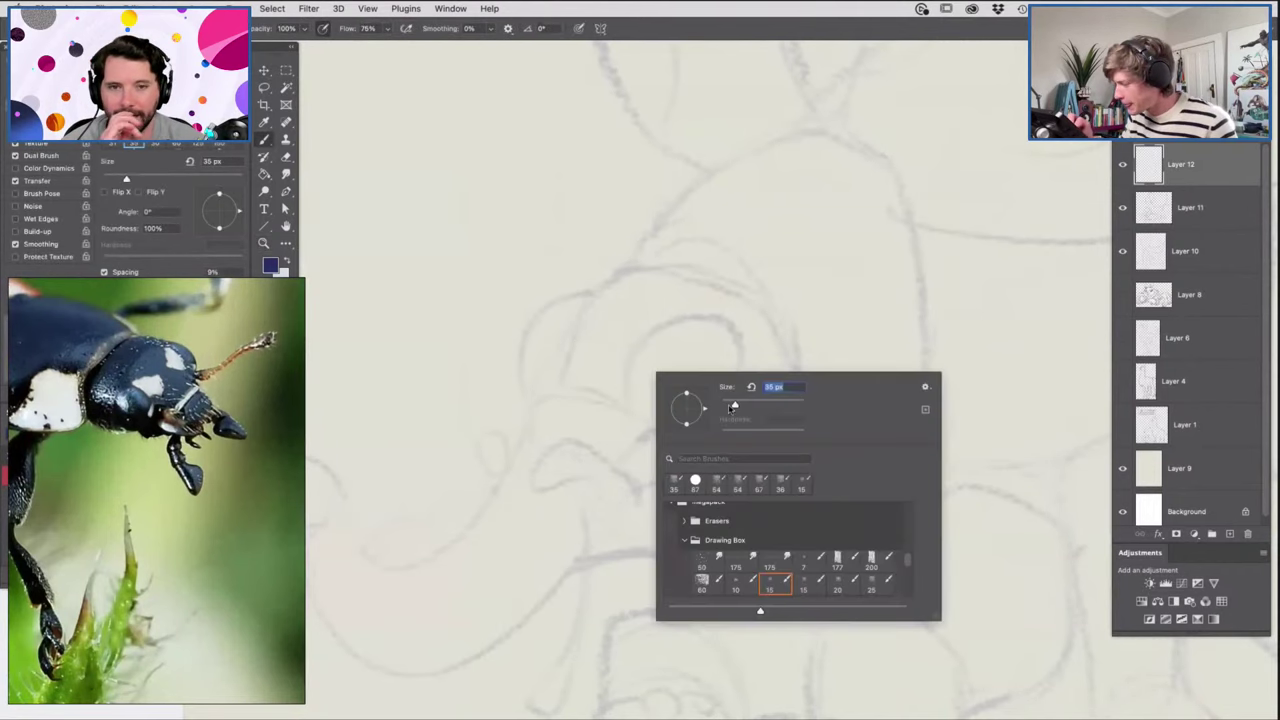
drag(728, 406, 725, 406)
click(741, 358)
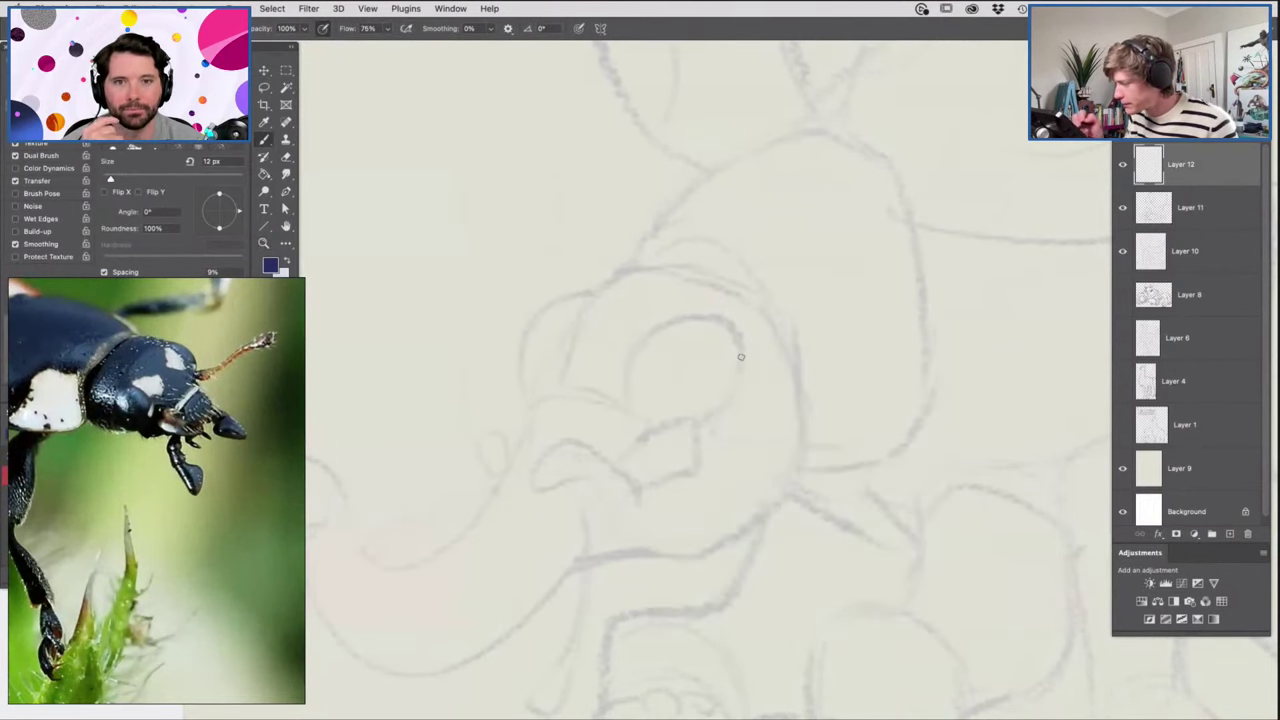
mouse_move(625, 405)
mouse_down()
mouse_move(626, 364)
mouse_move(656, 327)
mouse_move(740, 351)
mouse_move(703, 318)
mouse_move(737, 367)
mouse_move(726, 404)
mouse_up()
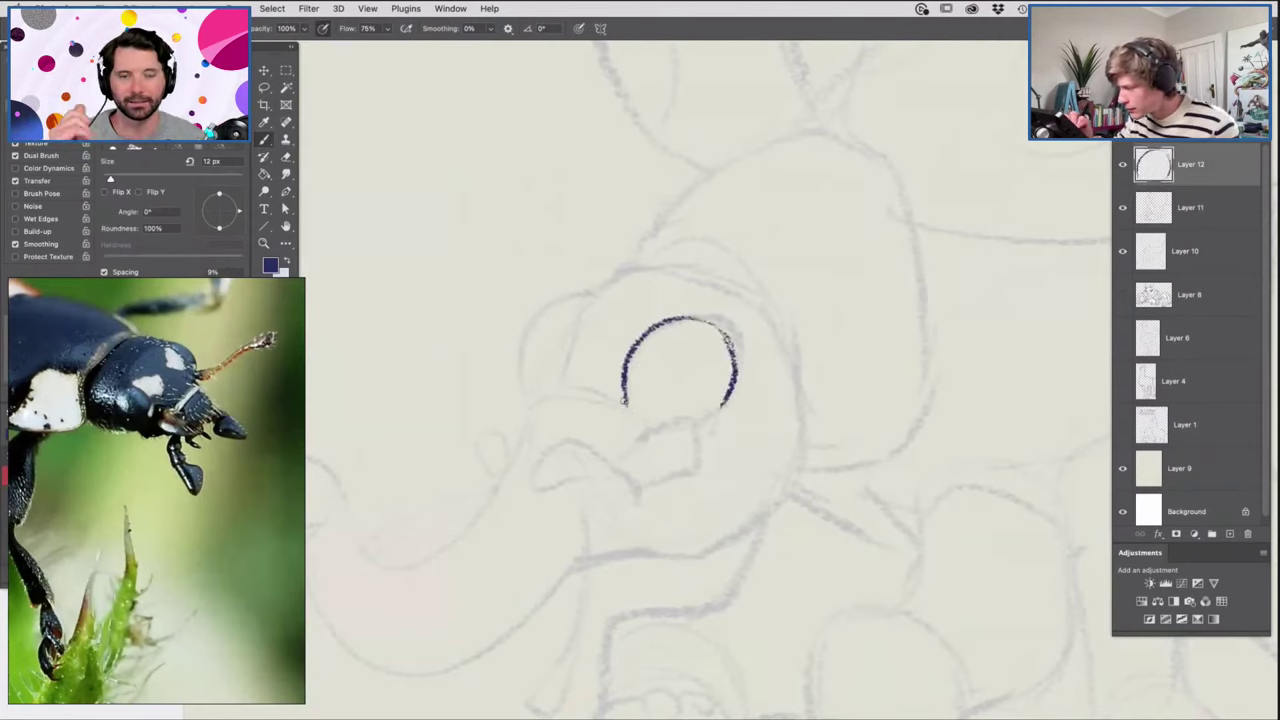
mouse_move(626, 406)
mouse_down()
mouse_move(645, 424)
mouse_move(683, 424)
mouse_up()
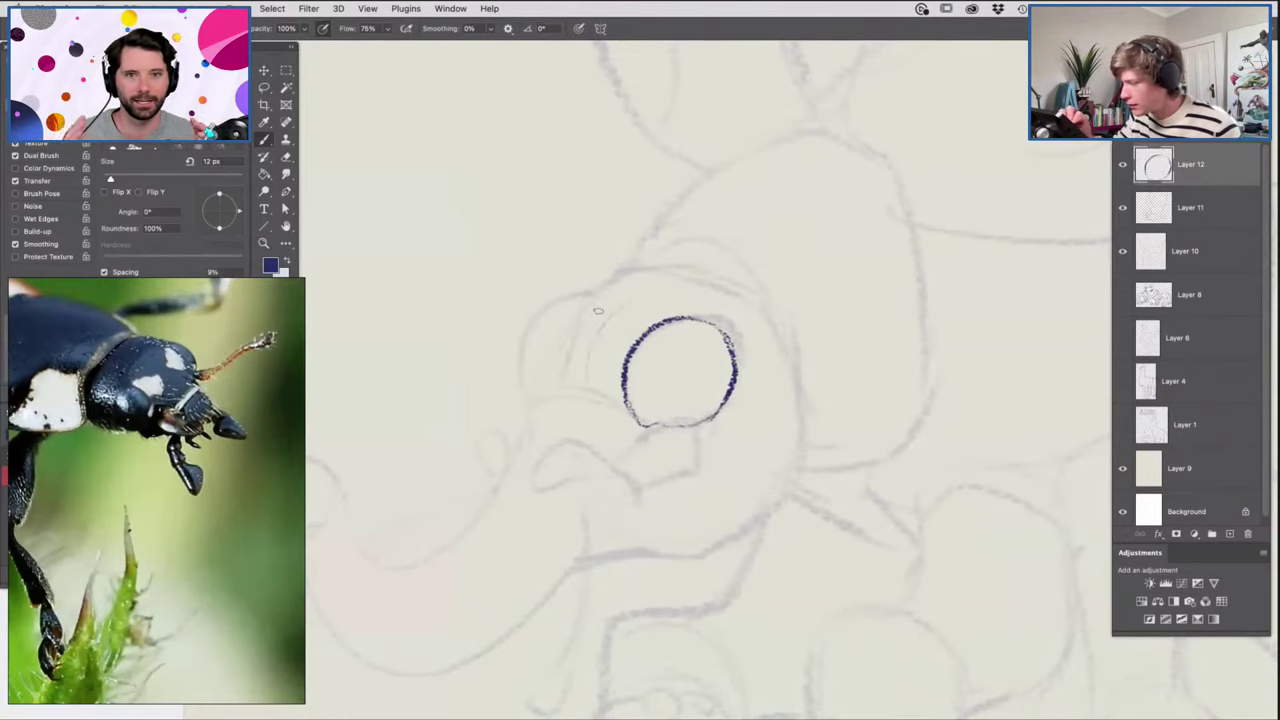
Draw the far eye as two nested curves and trace the head's contour over the top and down the back.
mouse_move(546, 394)
mouse_down()
mouse_move(574, 302)
mouse_move(558, 315)
mouse_move(551, 393)
mouse_move(583, 295)
mouse_move(524, 367)
mouse_move(537, 400)
mouse_up()
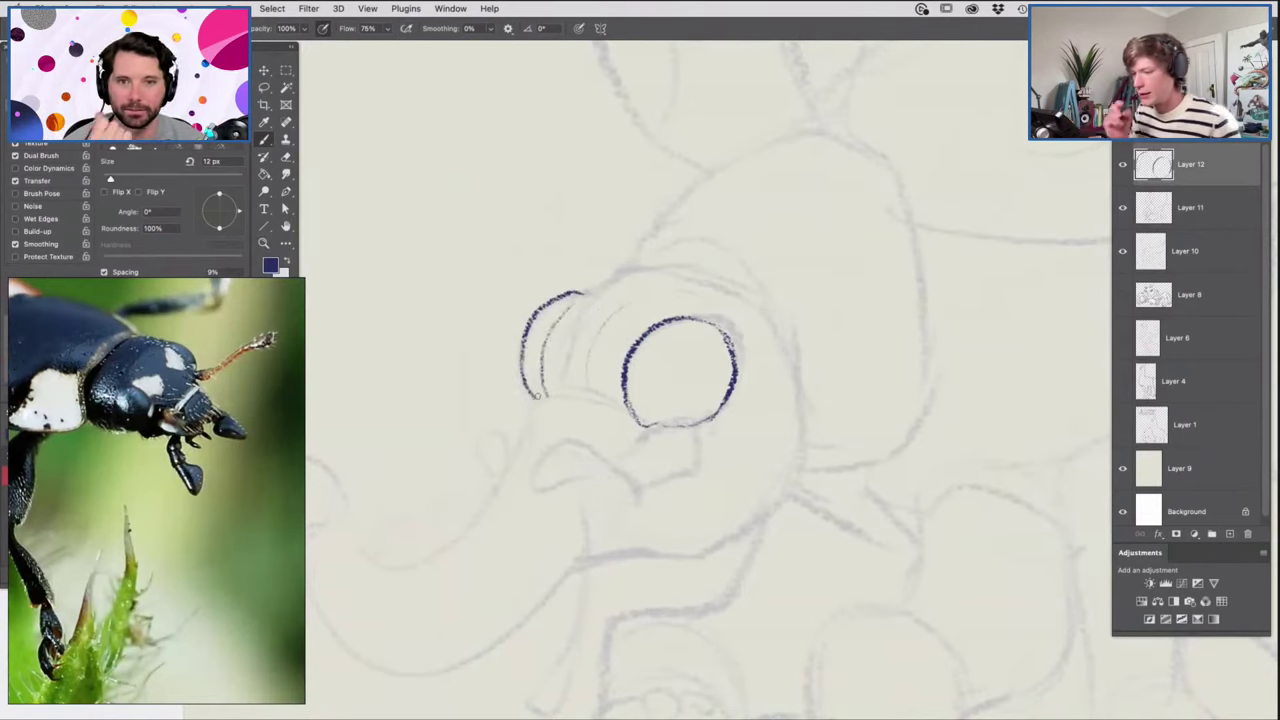
mouse_move(573, 306)
mouse_down()
mouse_move(610, 270)
mouse_move(731, 271)
mouse_move(668, 268)
mouse_move(756, 289)
mouse_move(722, 279)
mouse_move(790, 333)
mouse_move(800, 437)
mouse_up()
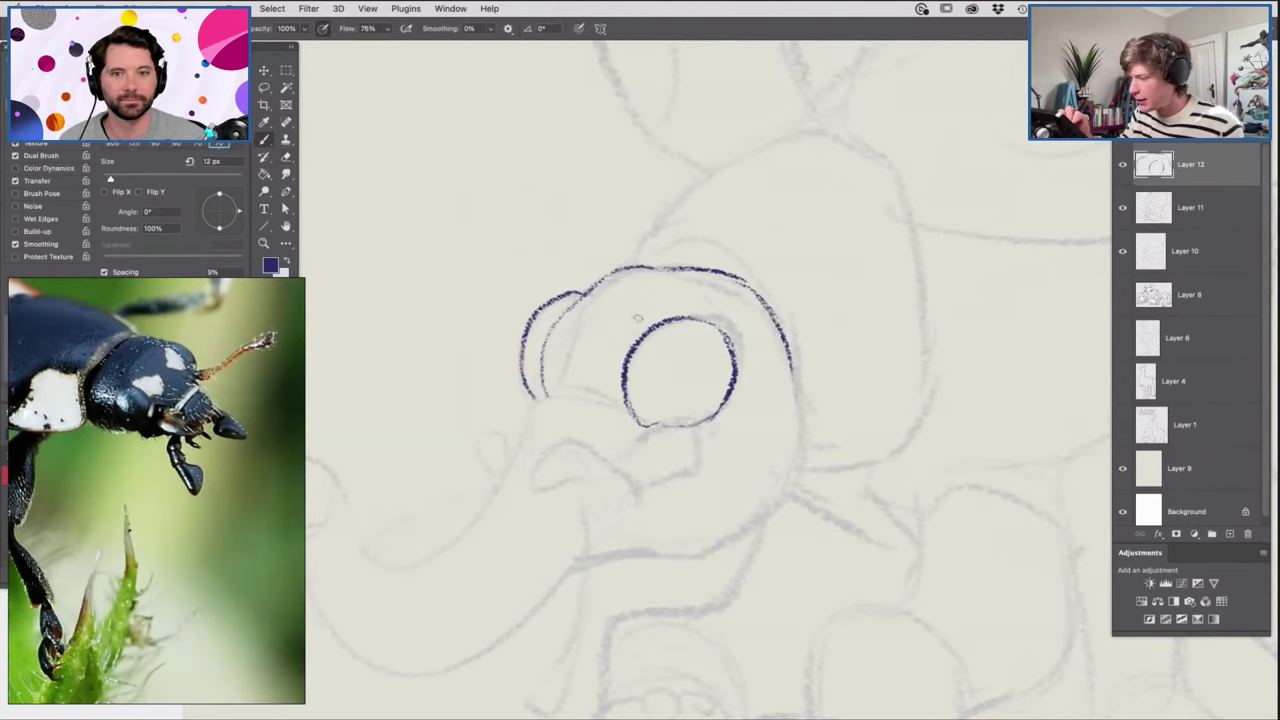
Lightly sketch a curved marking hugging the upper edge of the near eye.
mouse_move(703, 327)
mouse_down()
mouse_move(729, 374)
mouse_move(699, 427)
mouse_up()
mouse_move(715, 319)
mouse_down()
mouse_move(648, 320)
mouse_move(686, 333)
mouse_move(690, 289)
mouse_move(745, 298)
mouse_up()
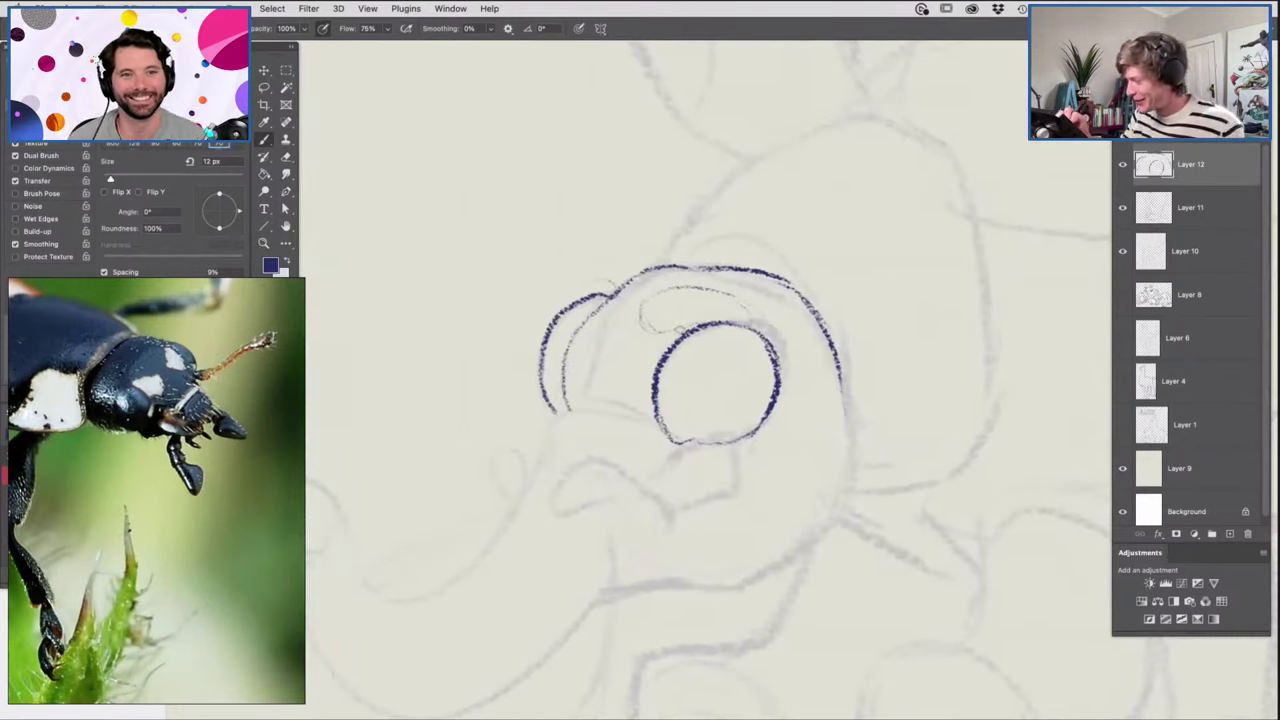
Close the lower edge of the marking above the near eye and draw a small rounded bump above the far eye.
mouse_move(645, 333)
mouse_down()
mouse_move(646, 315)
mouse_move(748, 327)
mouse_up()
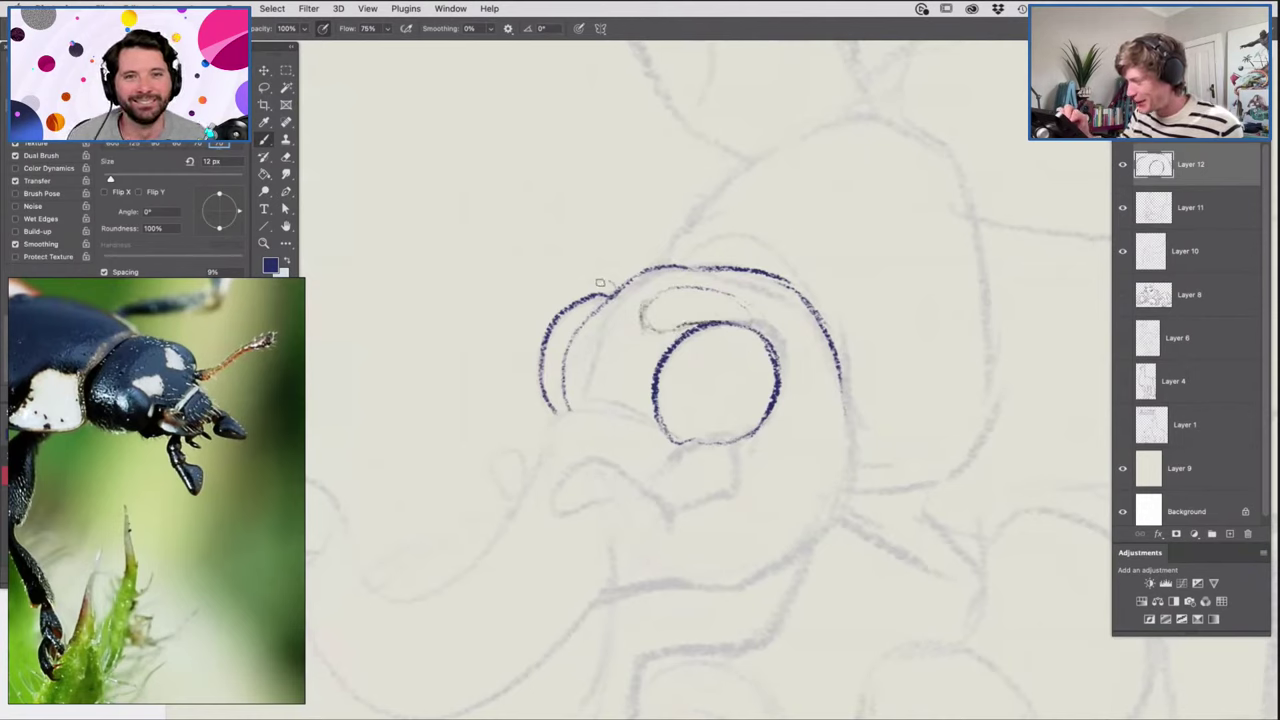
key(z)
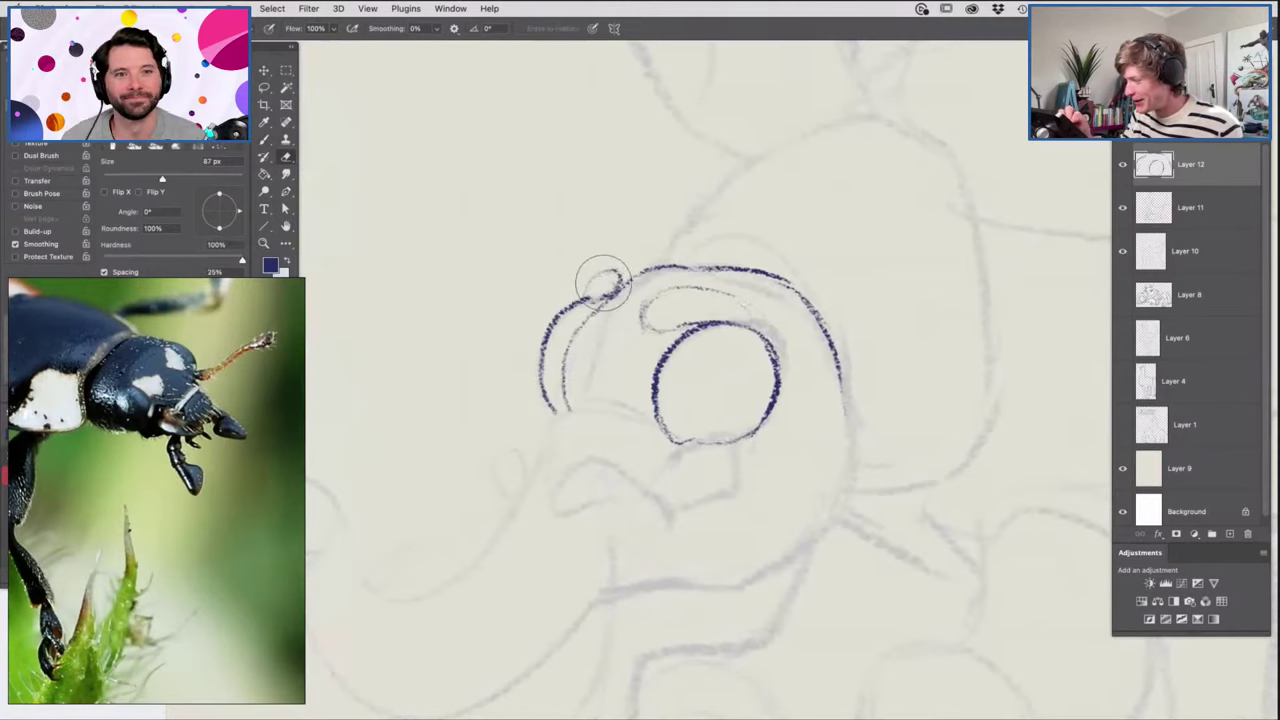
key(super+0)
mouse_move(684, 355)
mouse_down()
mouse_move(722, 355)
mouse_move(692, 351)
mouse_up()
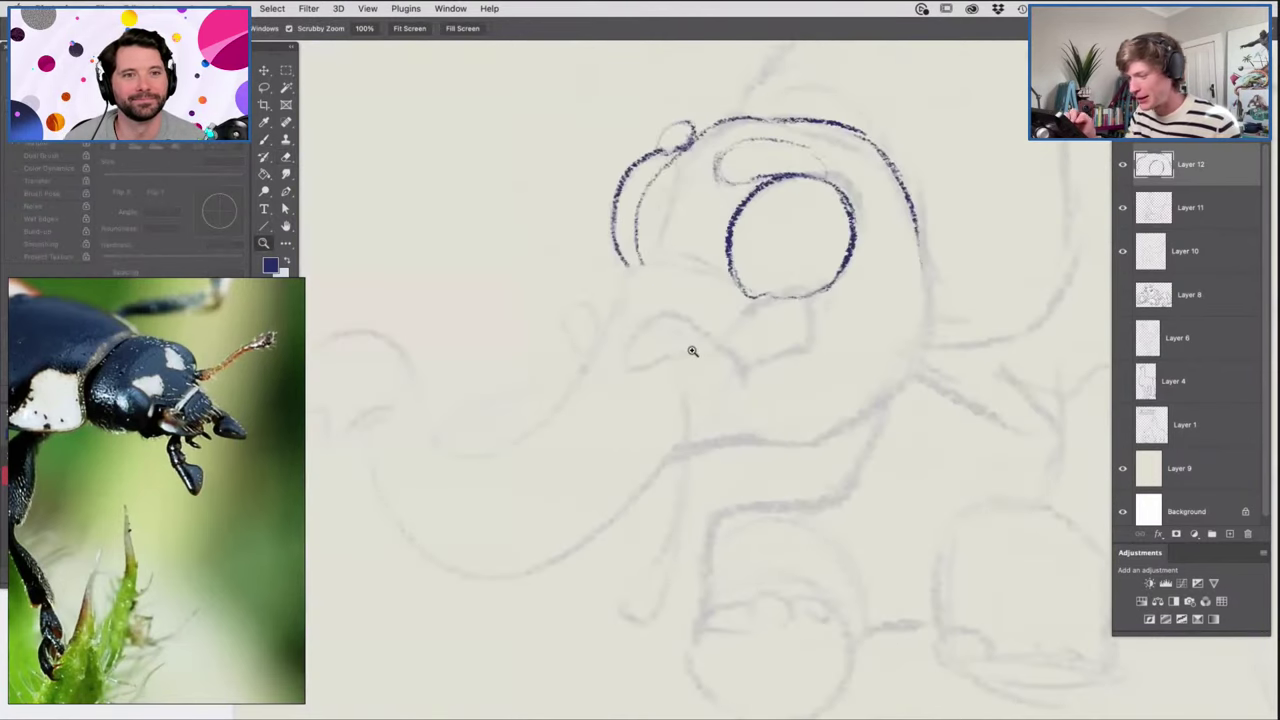
Outline the curved nose plate spanning from the far eye to the near eye and strengthen the far eye's inner contour.
key(b)
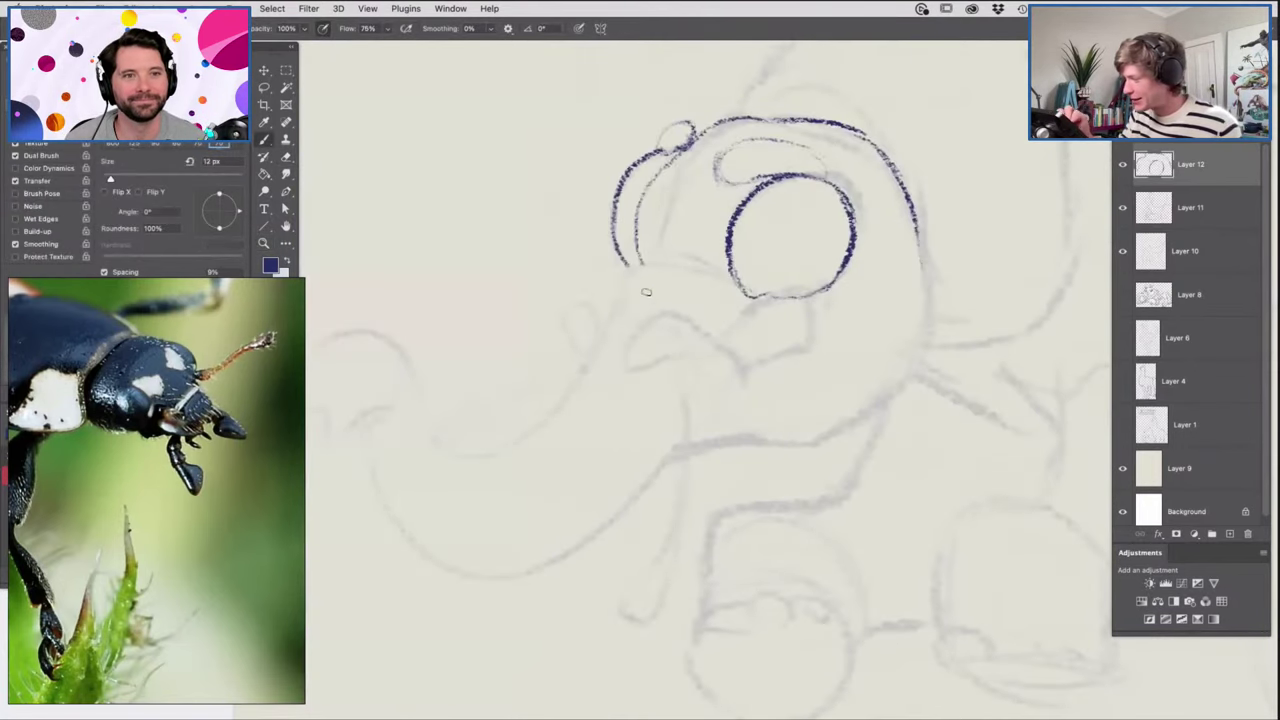
mouse_move(628, 270)
mouse_down()
mouse_move(692, 265)
mouse_move(735, 284)
mouse_move(710, 259)
mouse_move(735, 277)
mouse_move(621, 306)
mouse_up()
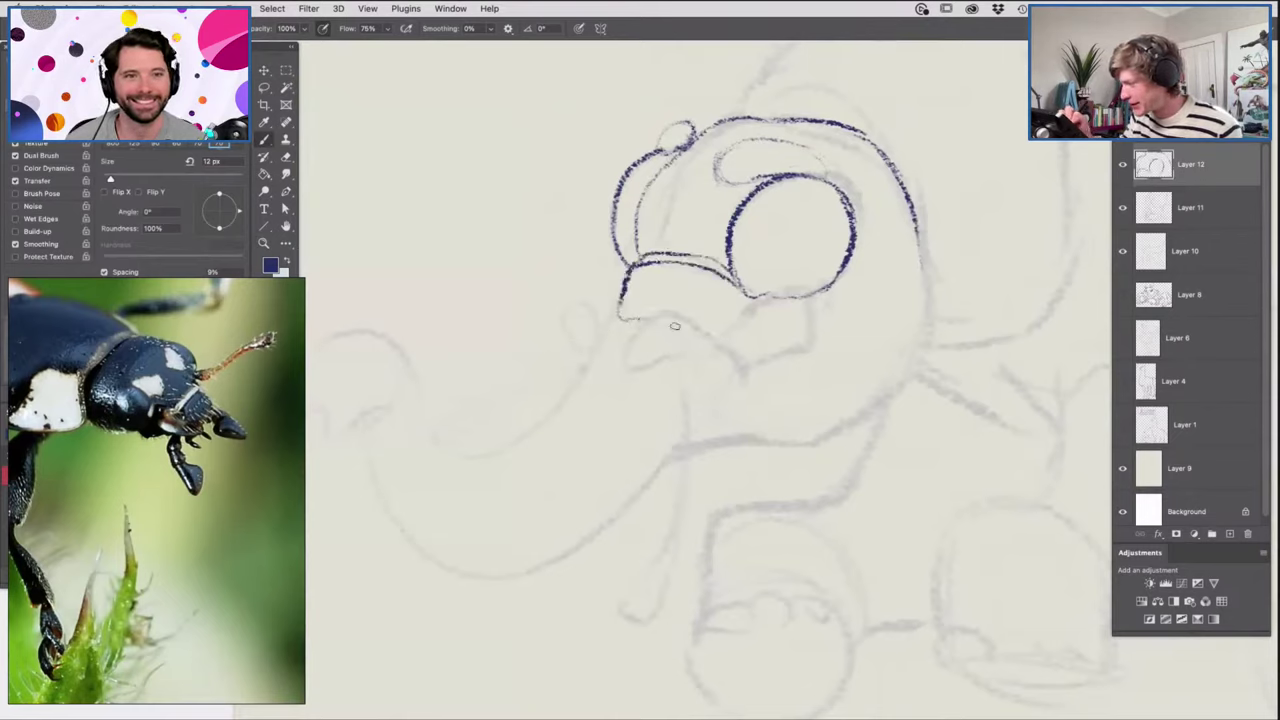
drag(730, 327, 746, 280)
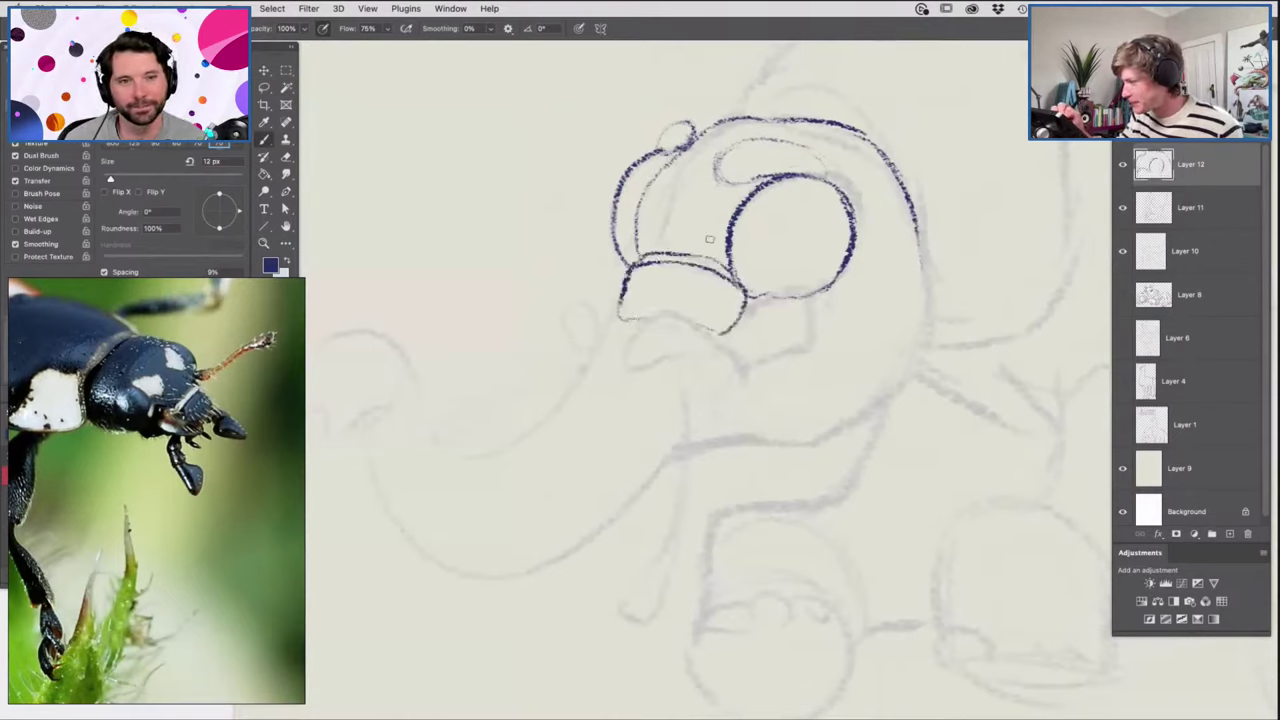
drag(640, 252, 689, 138)
Shade both eyes dark with a 23 px brush, leaving a thin pale rim along the near eye's back edge.
key(z)
drag(717, 271, 685, 311)
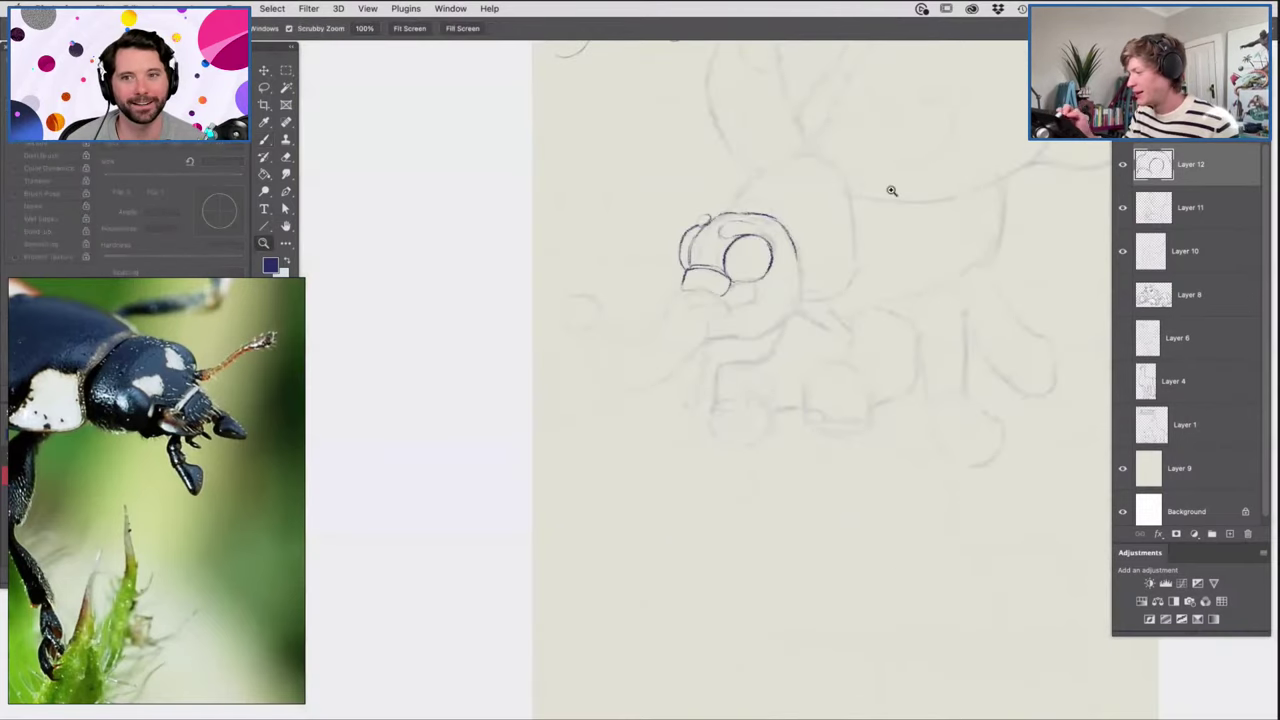
mouse_move(757, 236)
mouse_down()
mouse_move(808, 257)
mouse_move(715, 313)
mouse_up()
key(b)
key(z)
drag(752, 290, 802, 300)
key(b)
right_click(690, 317)
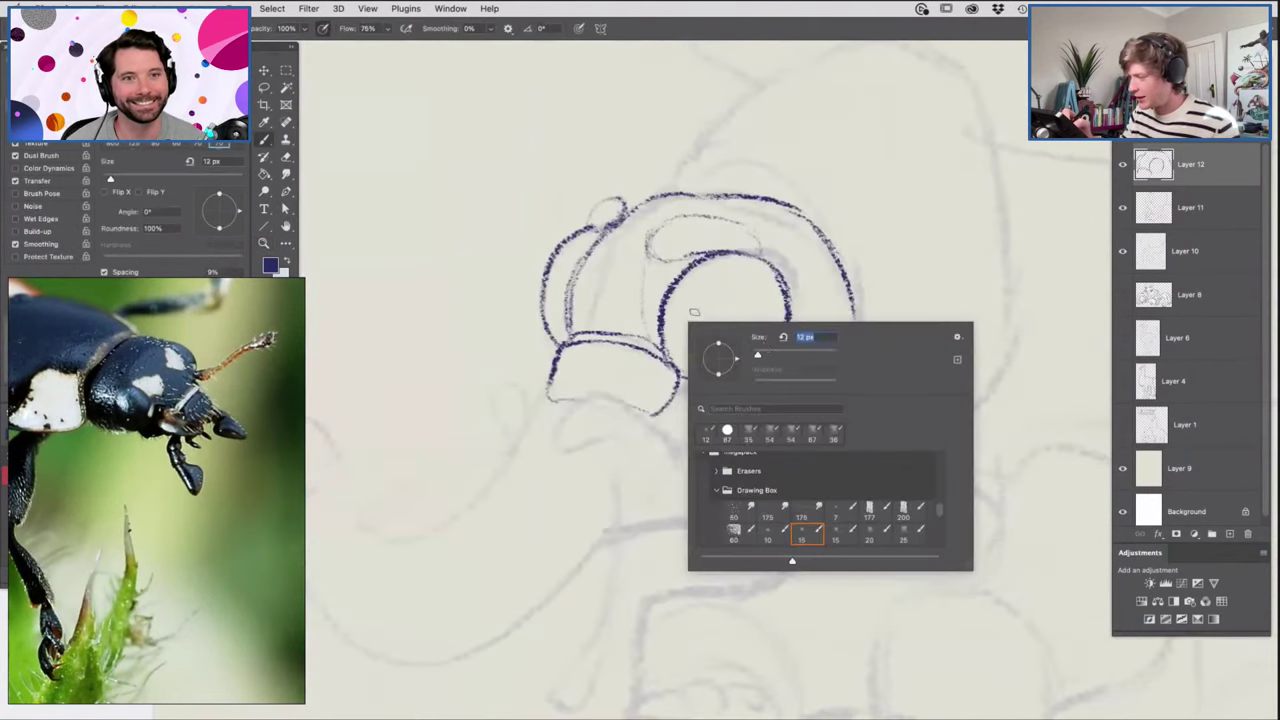
click(764, 354)
click(785, 299)
mouse_move(713, 262)
mouse_down()
mouse_move(764, 321)
mouse_move(725, 261)
mouse_move(770, 330)
mouse_move(767, 316)
mouse_move(752, 370)
mouse_up()
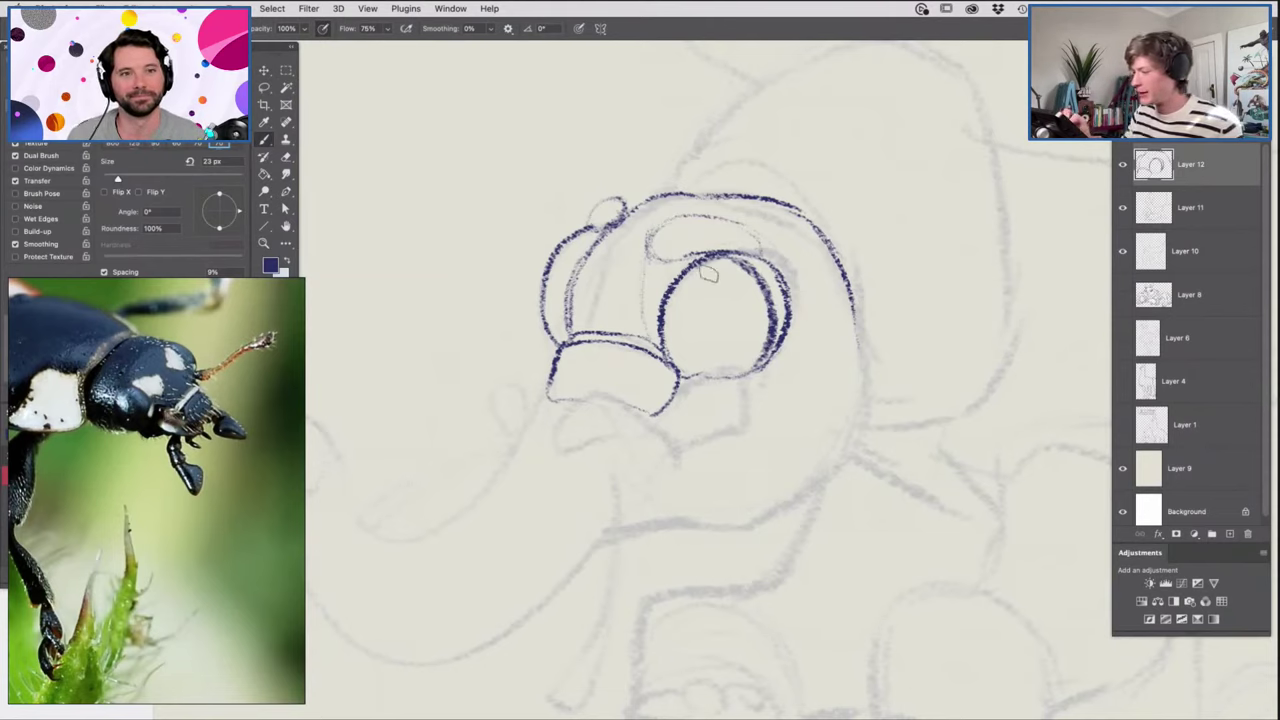
mouse_move(578, 240)
mouse_down()
mouse_move(555, 272)
mouse_move(566, 288)
mouse_move(556, 335)
mouse_move(555, 285)
mouse_move(574, 280)
mouse_move(564, 244)
mouse_move(564, 324)
mouse_up()
mouse_move(705, 269)
mouse_down()
mouse_move(690, 285)
mouse_move(718, 278)
mouse_move(700, 297)
mouse_move(728, 286)
mouse_move(738, 296)
mouse_move(745, 362)
mouse_move(695, 345)
mouse_move(684, 300)
mouse_move(672, 325)
mouse_move(685, 365)
mouse_move(755, 370)
mouse_move(718, 278)
mouse_move(695, 275)
mouse_up()
Erase a large oval and a small round highlight out of the dark fill in each eye.
key(z)
mouse_move(767, 306)
mouse_down()
mouse_move(739, 388)
mouse_move(781, 321)
mouse_up()
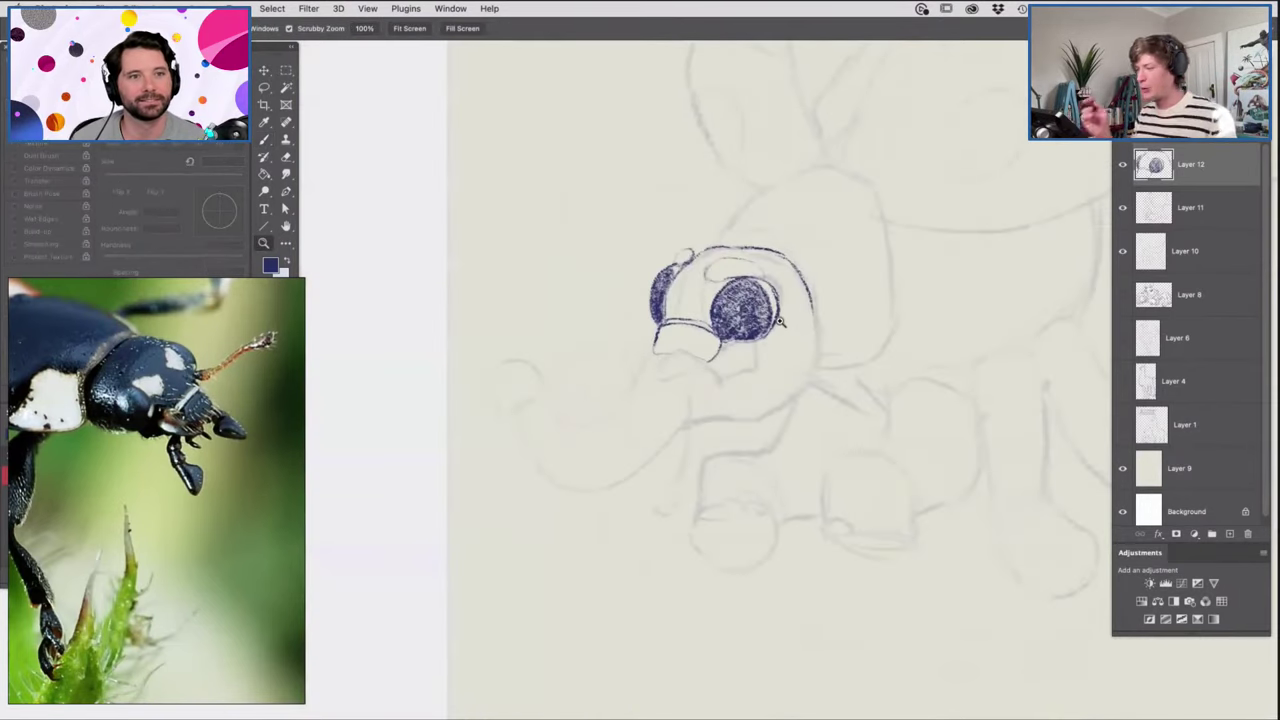
scroll(741, 297, up, 3)
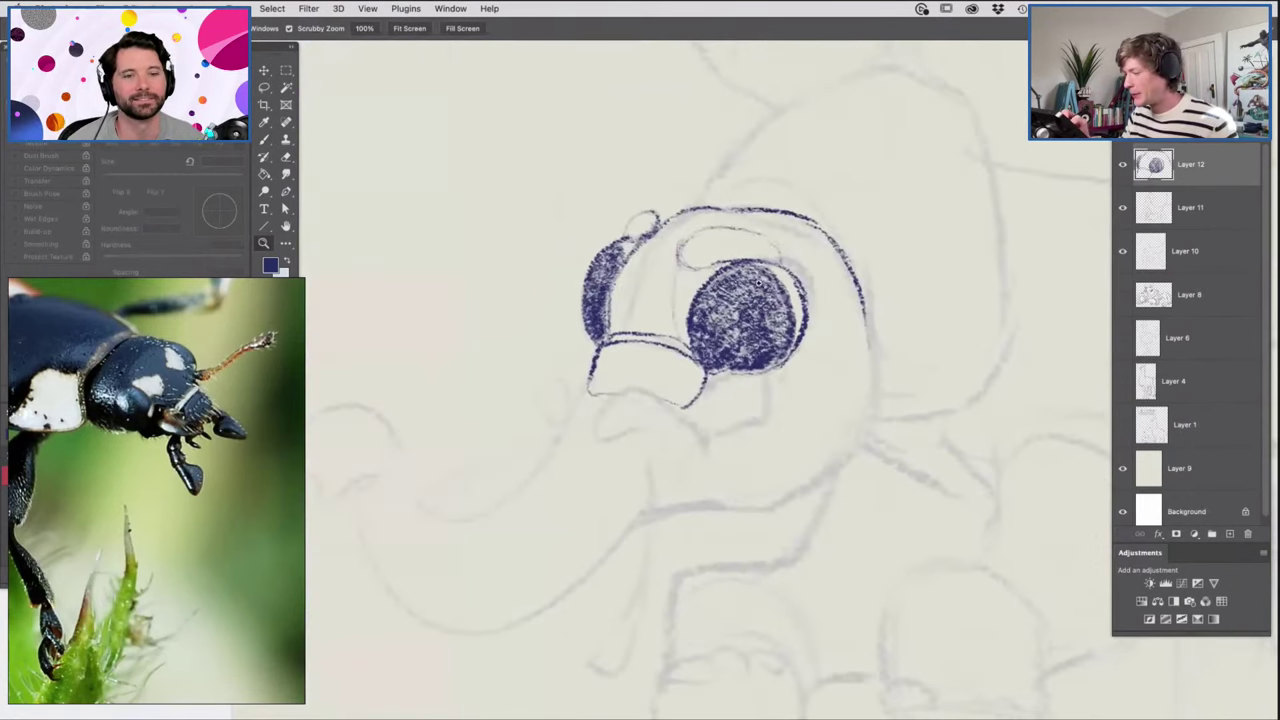
key(e)
mouse_move(720, 306)
mouse_down()
mouse_move(724, 296)
mouse_move(718, 318)
mouse_up()
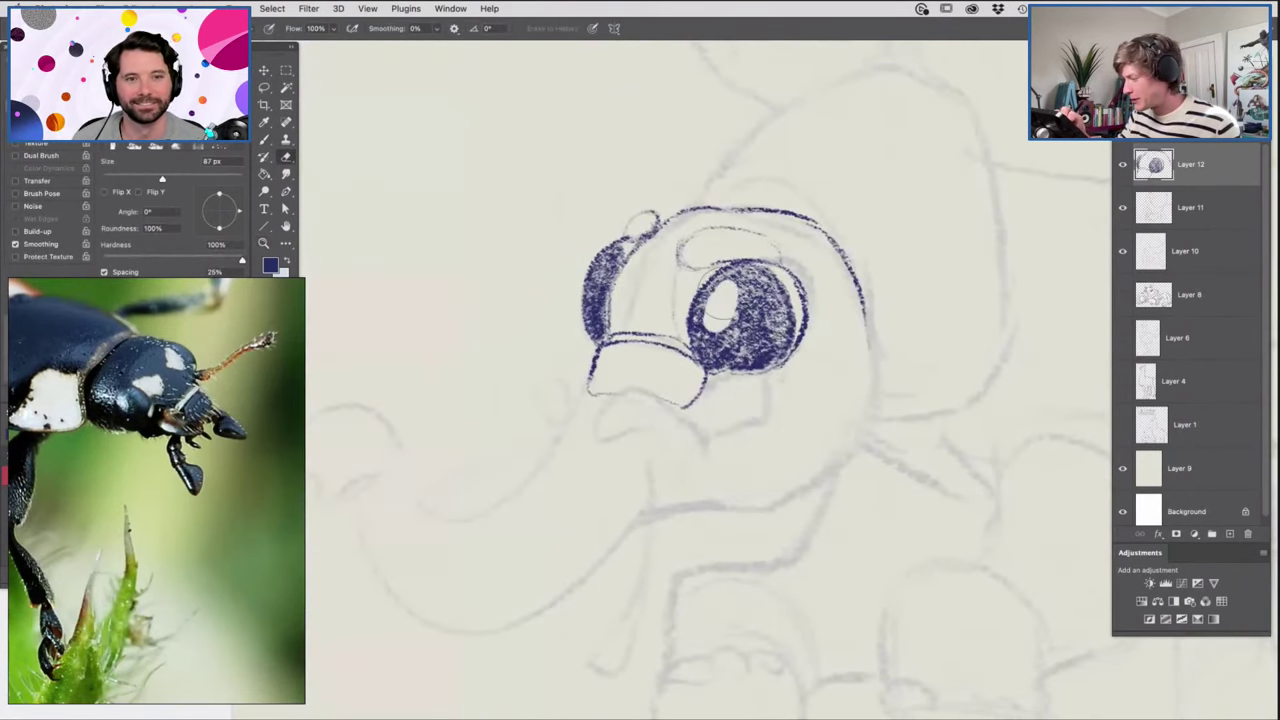
click(741, 326)
mouse_move(593, 270)
mouse_down()
mouse_move(588, 282)
mouse_move(600, 272)
mouse_move(606, 292)
mouse_up()
key(z)
scroll(813, 313, down, 3)
scroll(717, 293, up, 3)
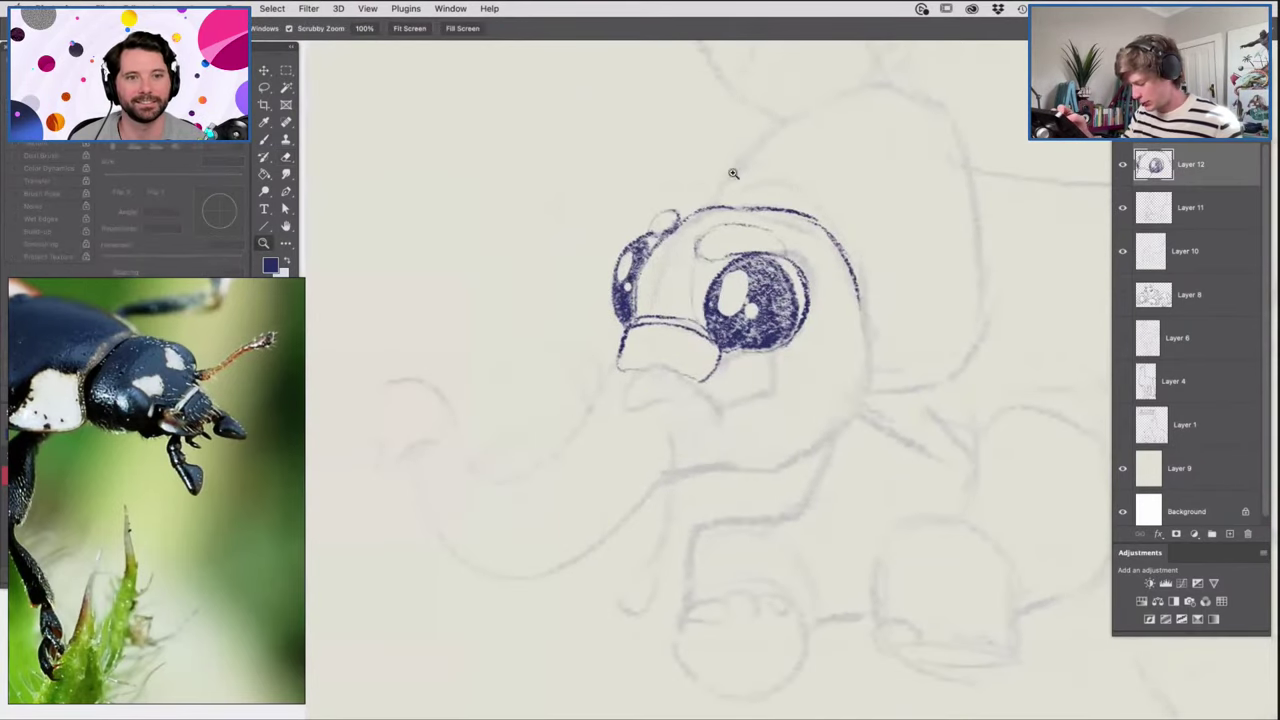
key(b)
key(z)
scroll(766, 298, down, 3)
scroll(766, 298, up, 3)
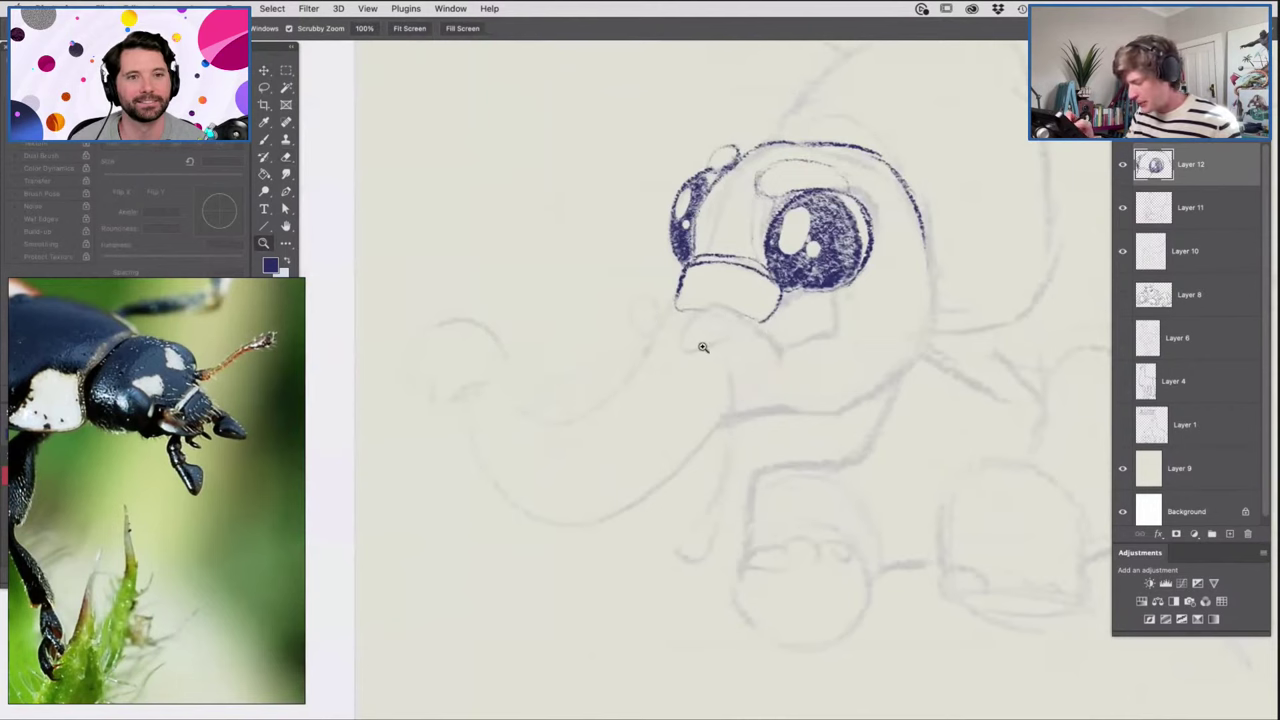
Draw a curved three-segment mouthpart below the near eye with a 17 px brush, ending in a rounded tip.
key(b)
right_click(700, 346)
drag(781, 378, 779, 378)
click(784, 328)
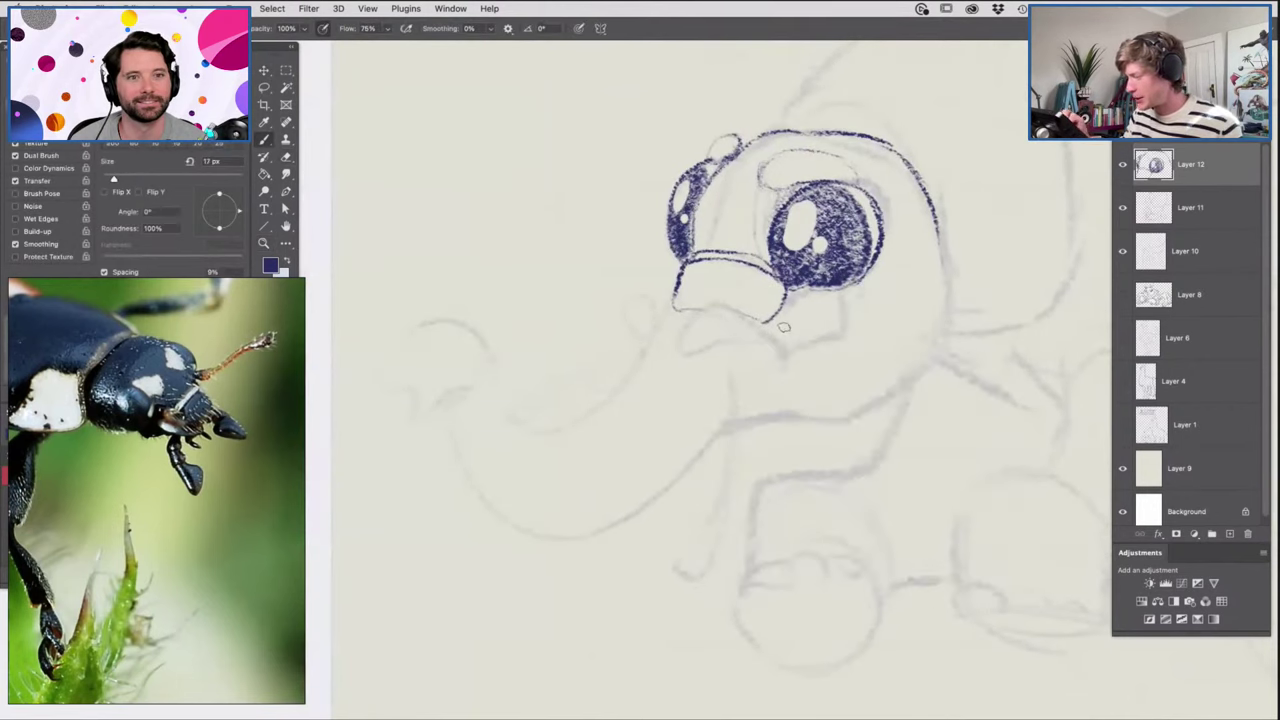
key(z)
scroll(782, 322, up, 2)
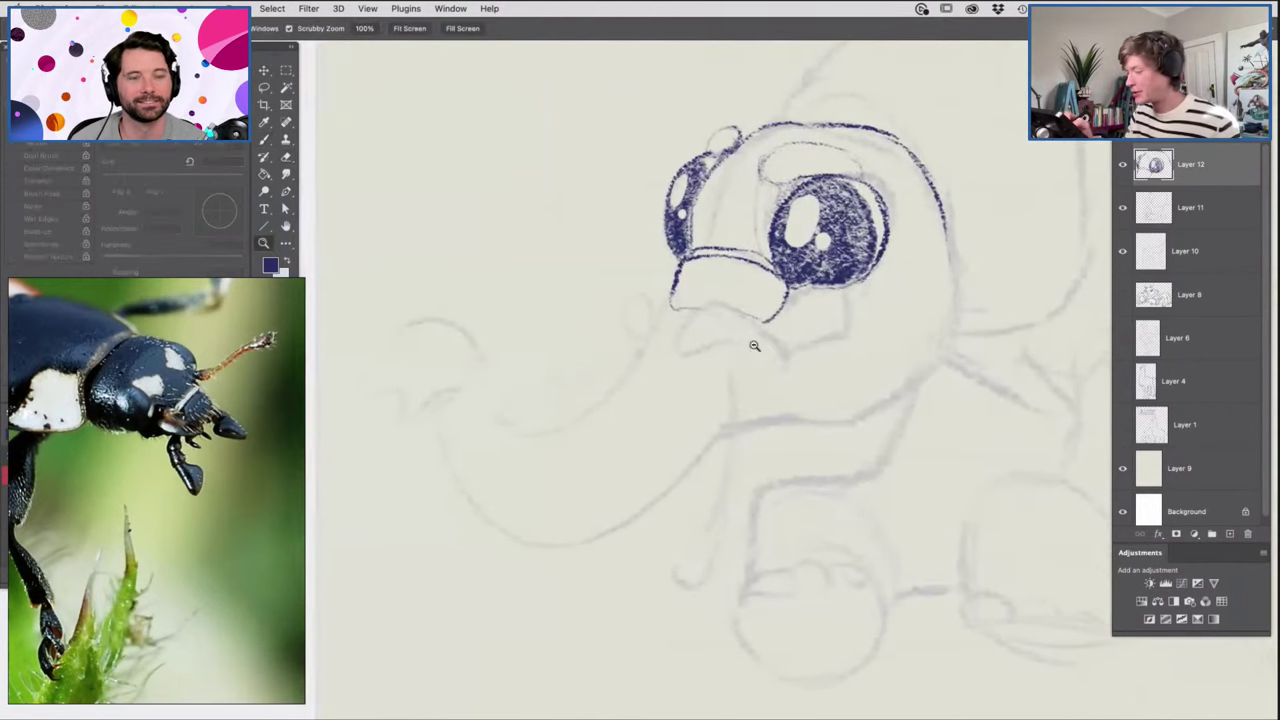
key(b)
key(z)
mouse_move(807, 374)
mouse_down()
mouse_move(772, 383)
mouse_move(813, 401)
mouse_up()
scroll(794, 384, up, 1)
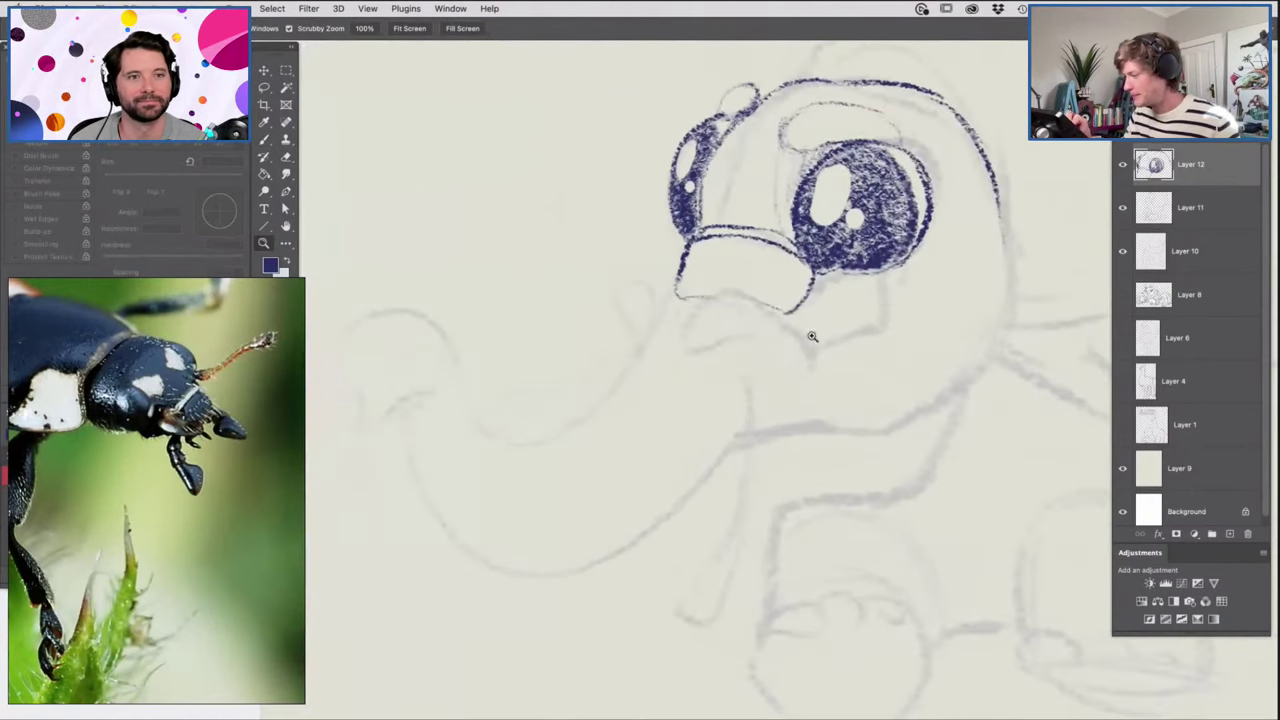
key(b)
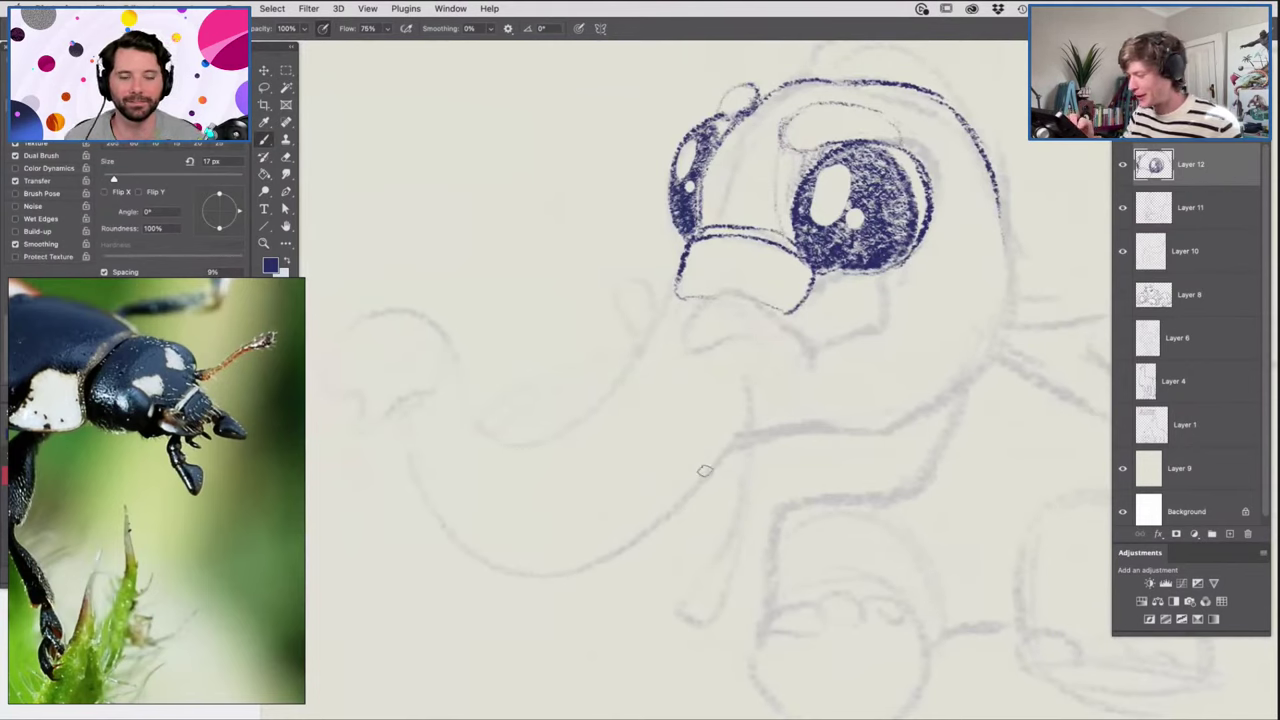
mouse_move(711, 482)
mouse_down()
mouse_move(677, 516)
mouse_move(640, 501)
mouse_move(661, 459)
mouse_move(738, 486)
mouse_move(719, 493)
mouse_move(750, 480)
mouse_move(733, 488)
mouse_move(780, 446)
mouse_move(777, 362)
mouse_move(745, 367)
mouse_move(762, 421)
mouse_move(735, 486)
mouse_up()
mouse_move(754, 424)
mouse_down()
mouse_move(783, 434)
mouse_move(775, 427)
mouse_up()
drag(776, 364, 788, 426)
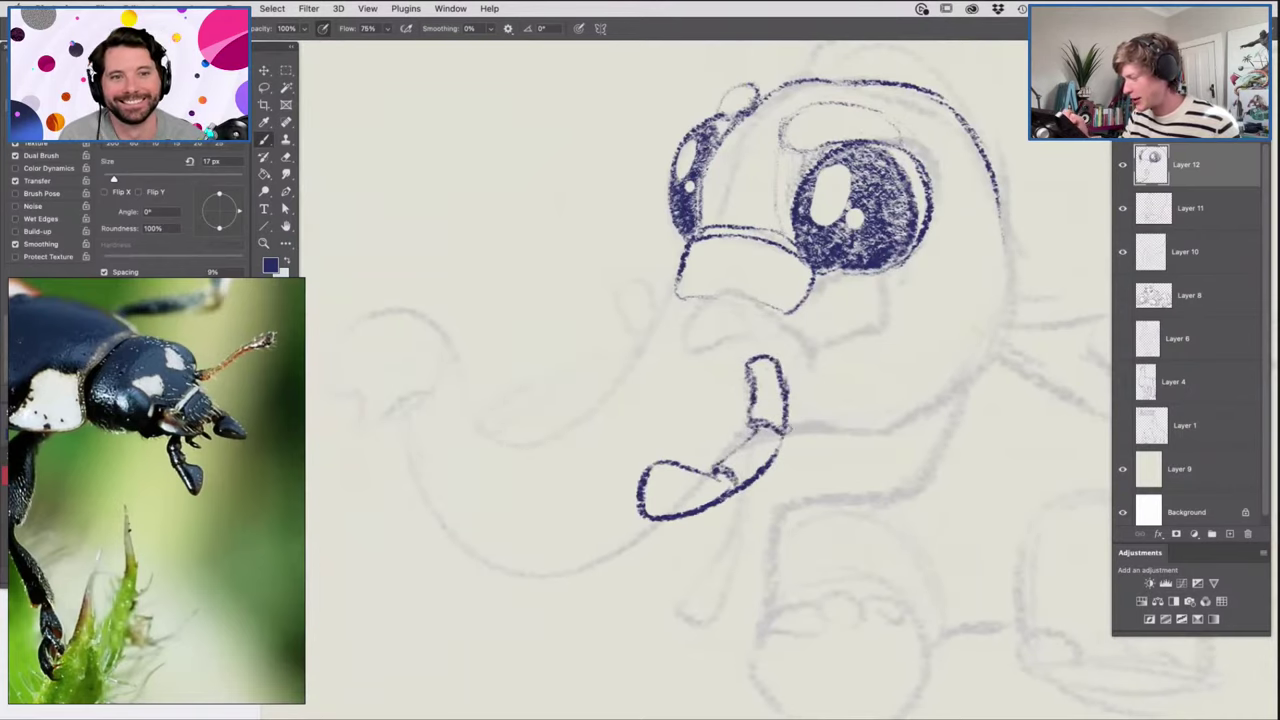
Lasso the segmented mouthpart, then rotate it slightly and move it up against the nose plate's rear corner.
drag(788, 327, 815, 401)
click(786, 320)
click(806, 324)
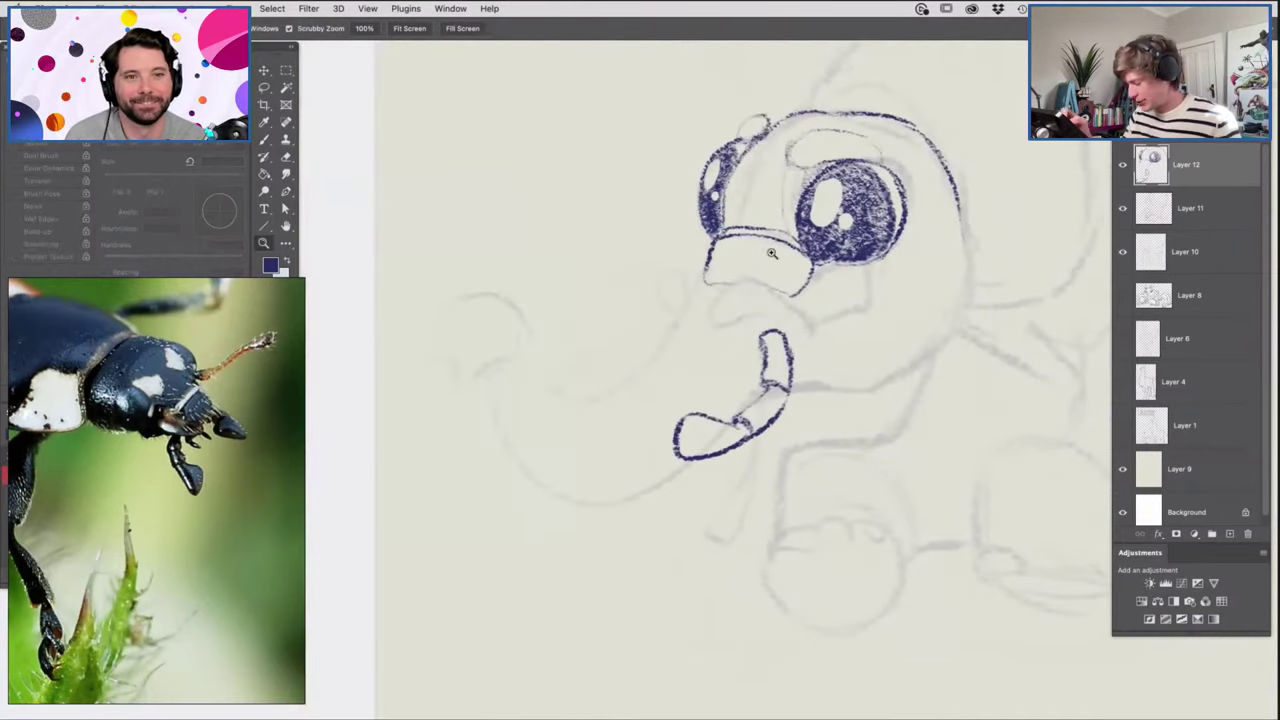
key(l)
drag(802, 335, 800, 332)
key(v)
drag(782, 400, 795, 378)
drag(822, 299, 802, 358)
key(Return)
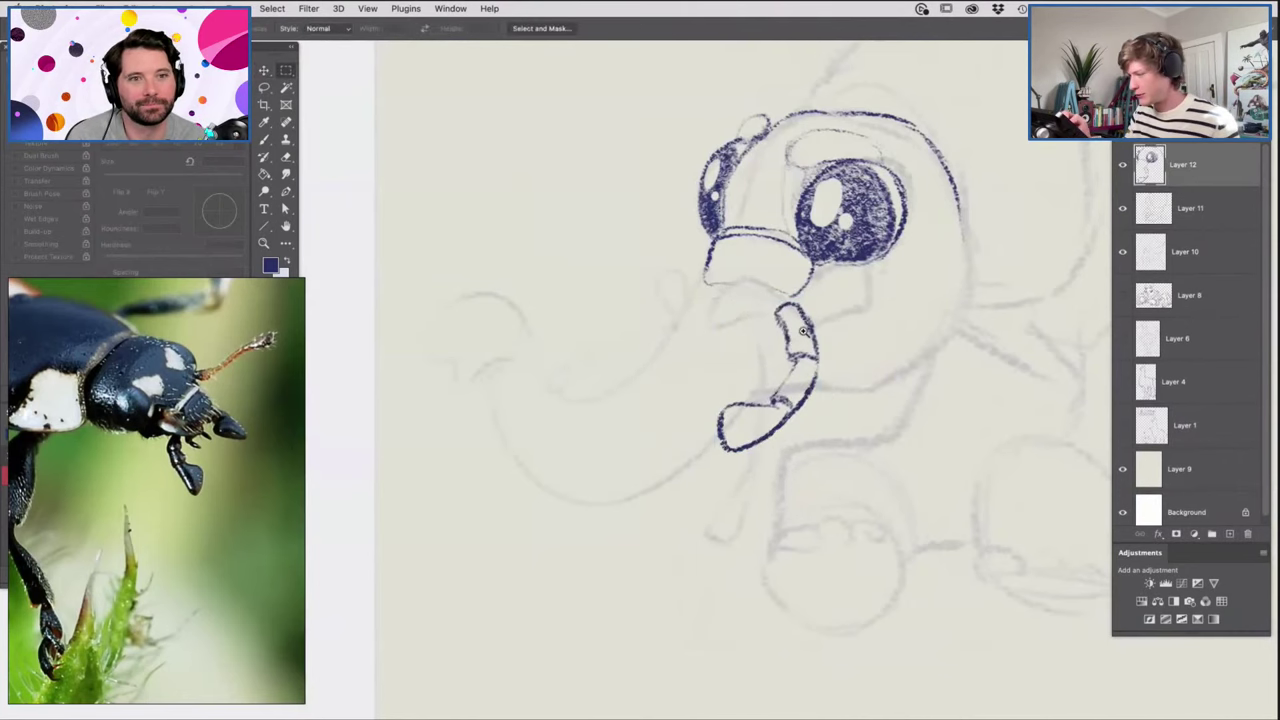
Draw the arched top of the trunk's base under the nose plate, running down to the segmented mouthpart.
key(z)
click(760, 284)
key(b)
mouse_move(682, 285)
mouse_down()
mouse_move(722, 242)
mouse_move(770, 268)
mouse_up()
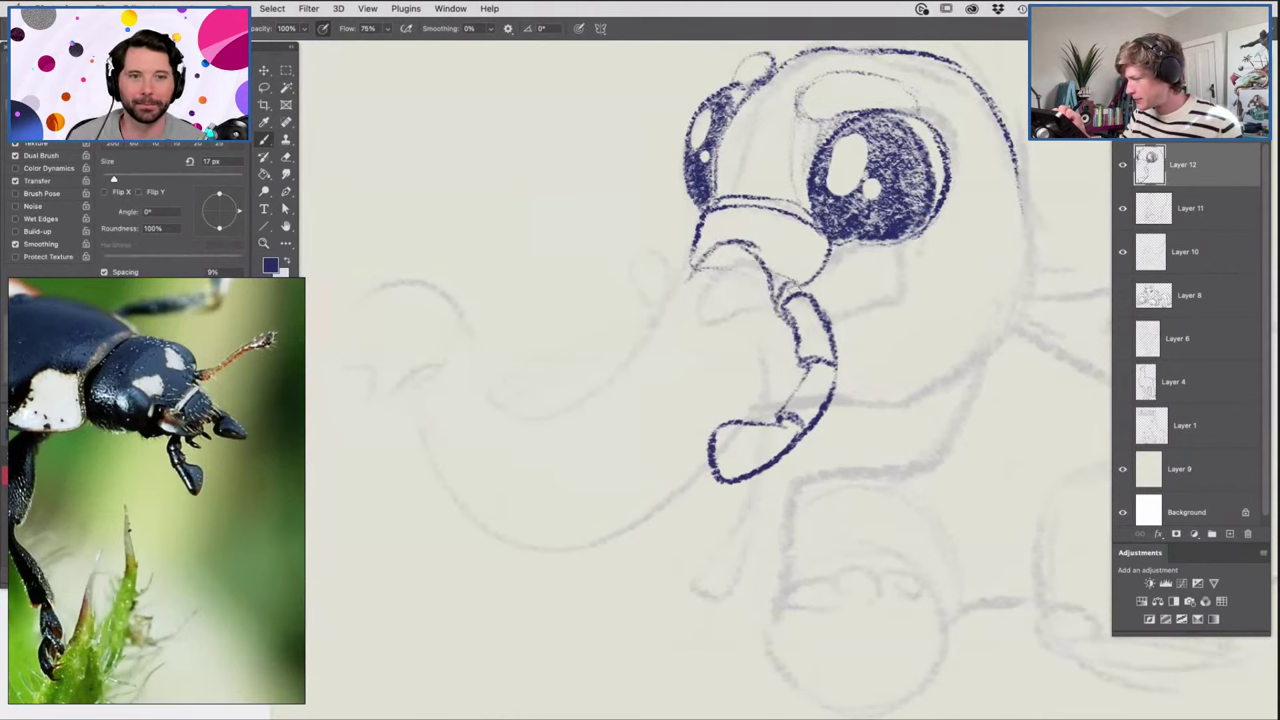
Draw the visible parts of the far mouthpart behind the trunk and trace the trunk's upper edge down from the face.
key(z)
alt+click(785, 343)
click(794, 353)
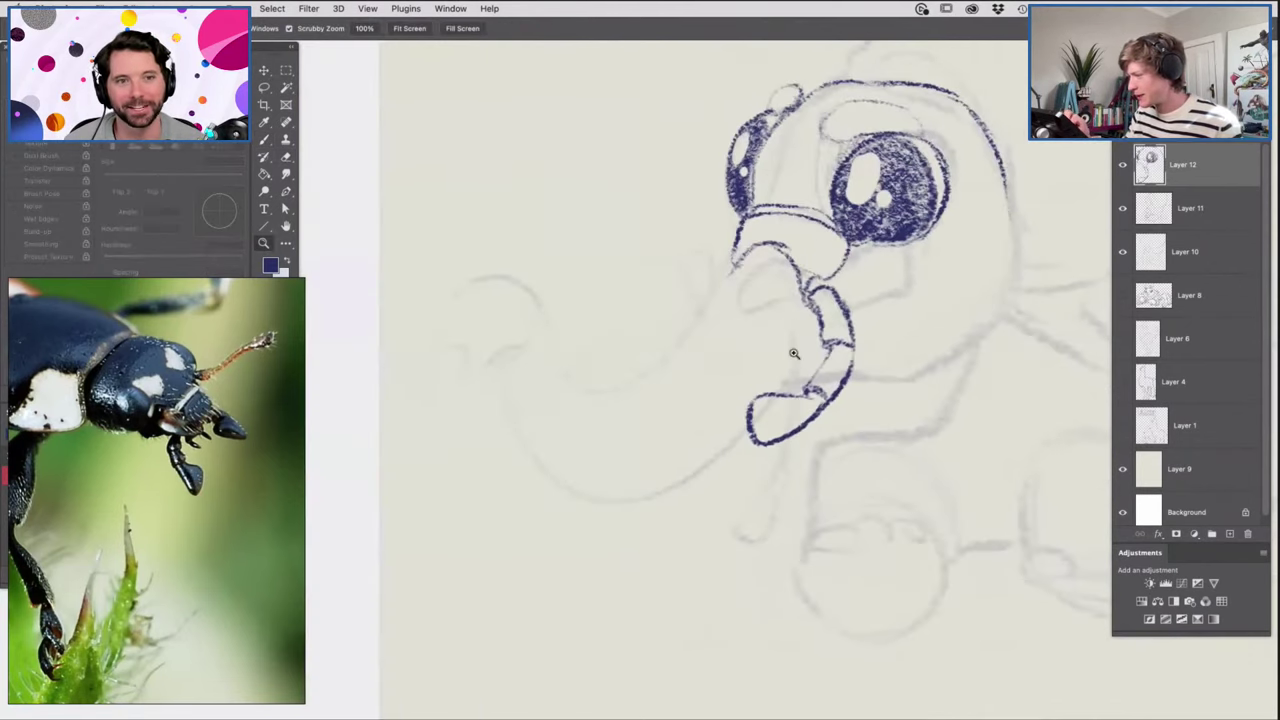
key(b)
drag(730, 260, 705, 300)
drag(597, 361, 631, 333)
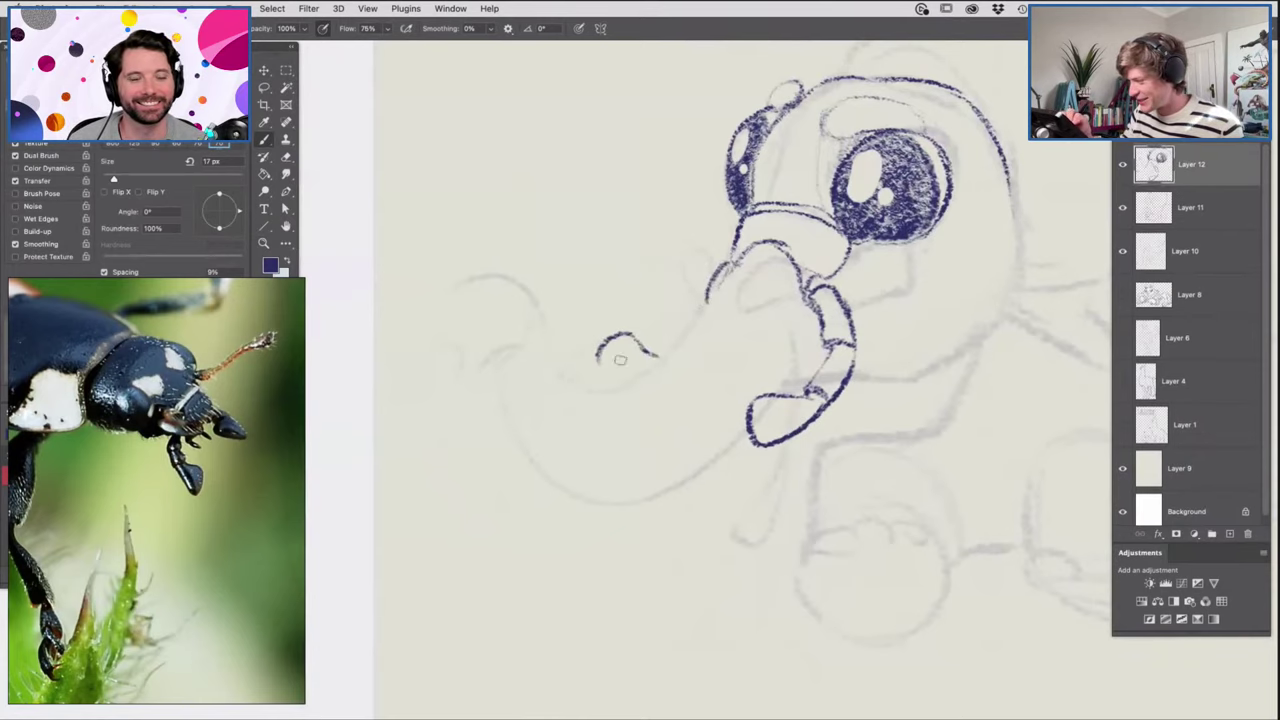
drag(732, 268, 620, 377)
drag(691, 334, 642, 382)
Complete the trunk's upper contour around its raised tip and draw the nostril opening, lower lip and folds behind the tip.
key(z)
mouse_move(832, 305)
mouse_down()
mouse_move(747, 310)
mouse_move(781, 324)
mouse_up()
mouse_move(863, 256)
mouse_down()
mouse_move(905, 250)
mouse_move(970, 270)
mouse_move(955, 265)
mouse_move(936, 304)
mouse_move(866, 320)
mouse_up()
key(b)
key(z)
mouse_move(737, 352)
mouse_down()
mouse_move(757, 373)
mouse_move(774, 368)
mouse_move(680, 366)
mouse_move(642, 268)
mouse_move(572, 249)
mouse_move(590, 248)
mouse_move(551, 328)
mouse_up()
key(b)
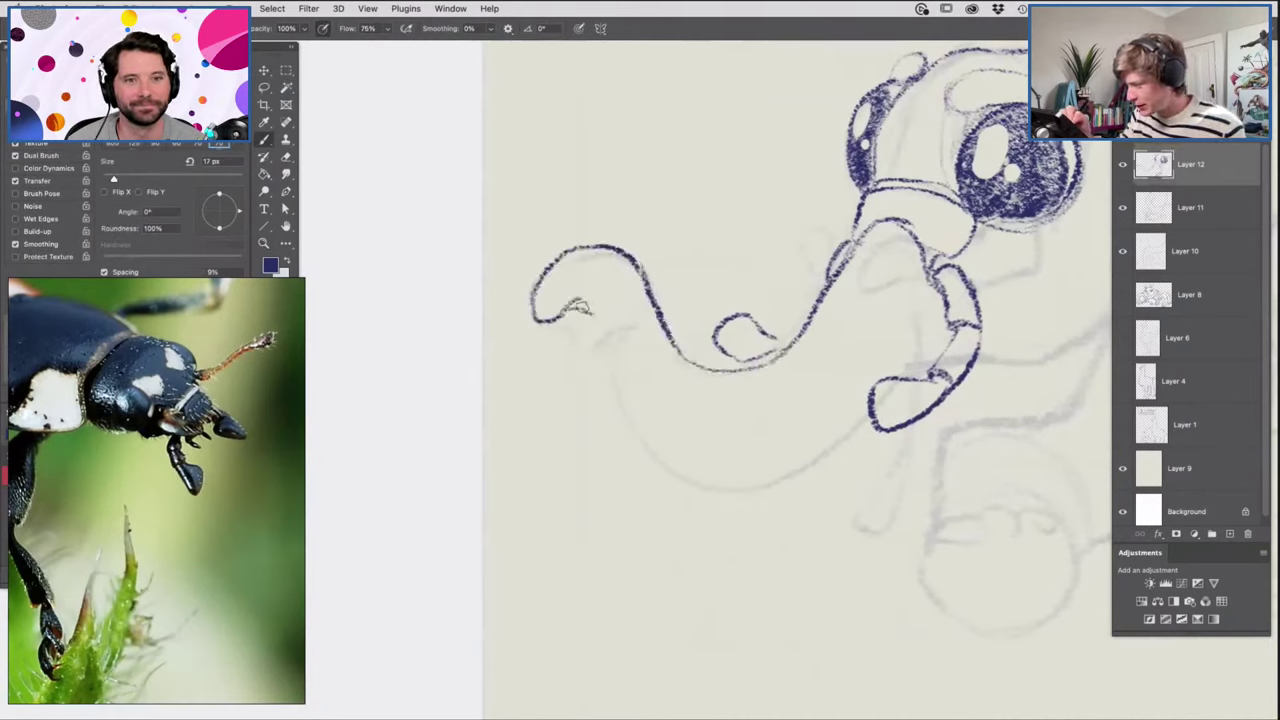
drag(570, 322, 601, 338)
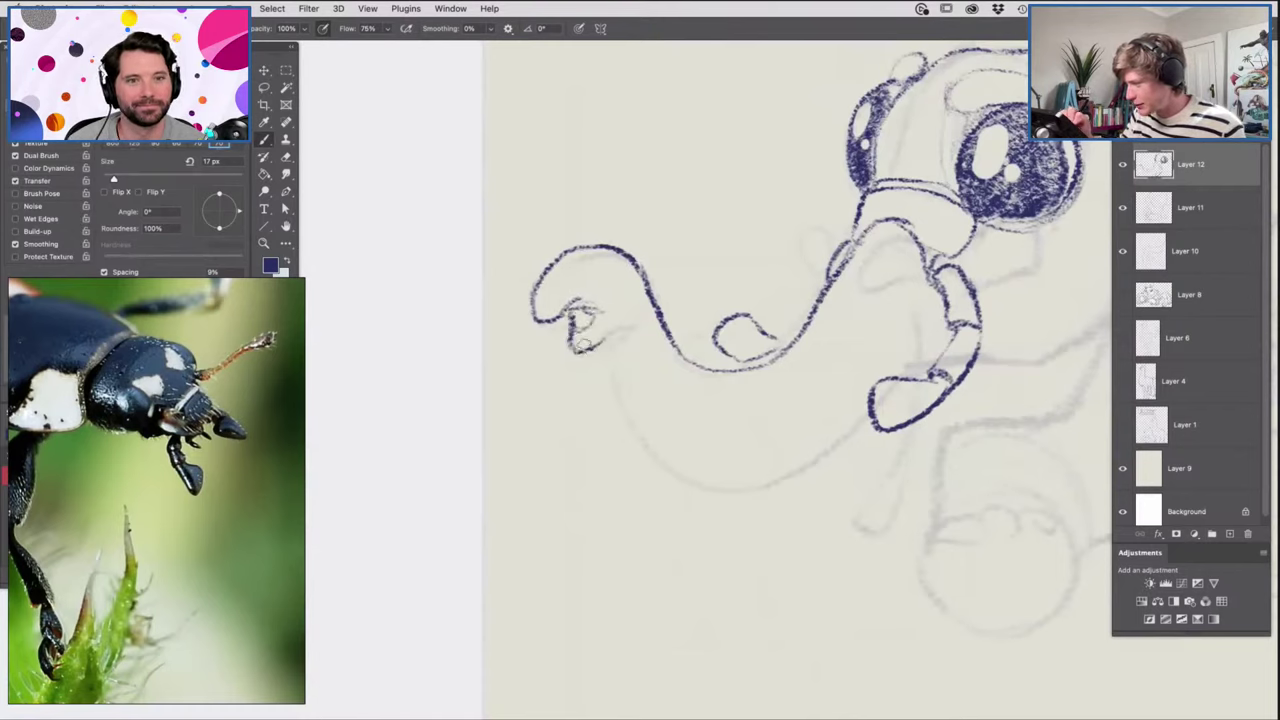
drag(582, 351, 610, 329)
drag(627, 260, 618, 325)
drag(644, 280, 608, 327)
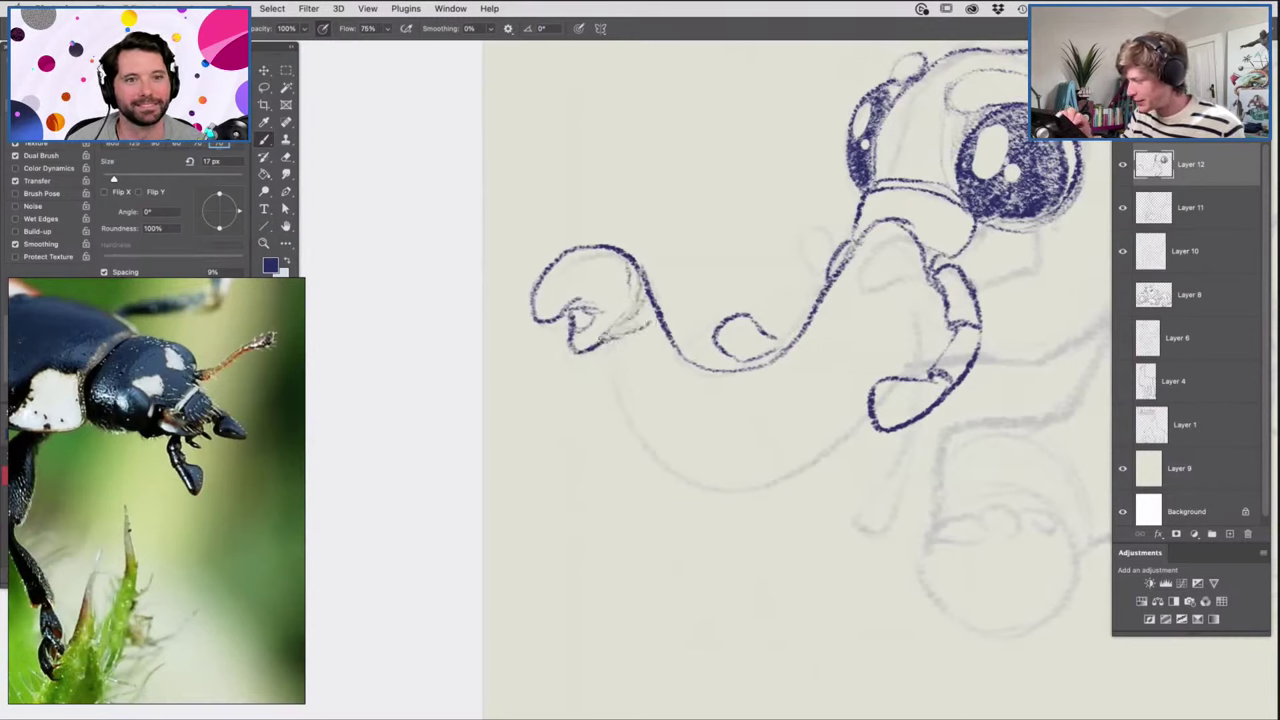
Trace the trunk's underside from the tip to the near mouthpart and fill its length with curved wrinkle lines.
mouse_move(608, 342)
mouse_down()
mouse_move(658, 444)
mouse_move(767, 466)
mouse_move(823, 453)
mouse_move(866, 419)
mouse_up()
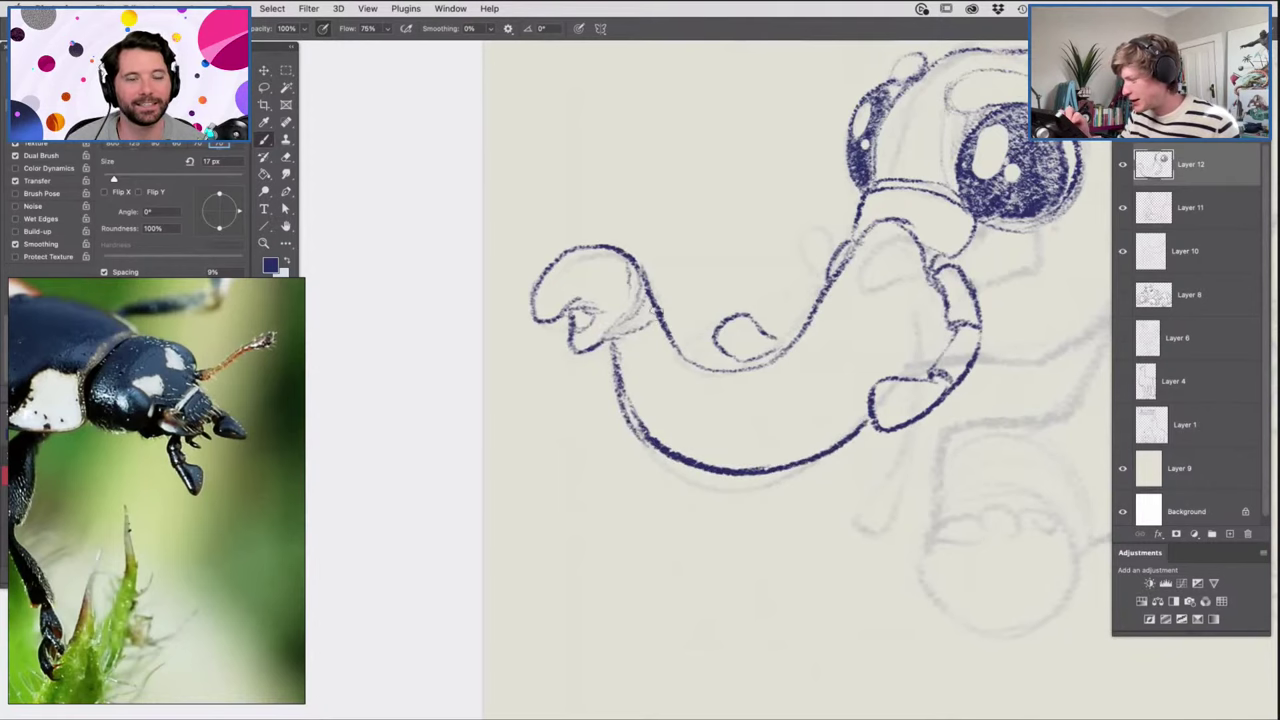
mouse_move(704, 390)
mouse_down()
mouse_move(686, 366)
mouse_move(758, 396)
mouse_move(783, 428)
mouse_move(800, 420)
mouse_move(805, 348)
mouse_move(832, 358)
mouse_move(853, 390)
mouse_up()
mouse_move(814, 314)
mouse_down()
mouse_move(860, 358)
mouse_move(862, 318)
mouse_move(878, 392)
mouse_move(828, 438)
mouse_up()
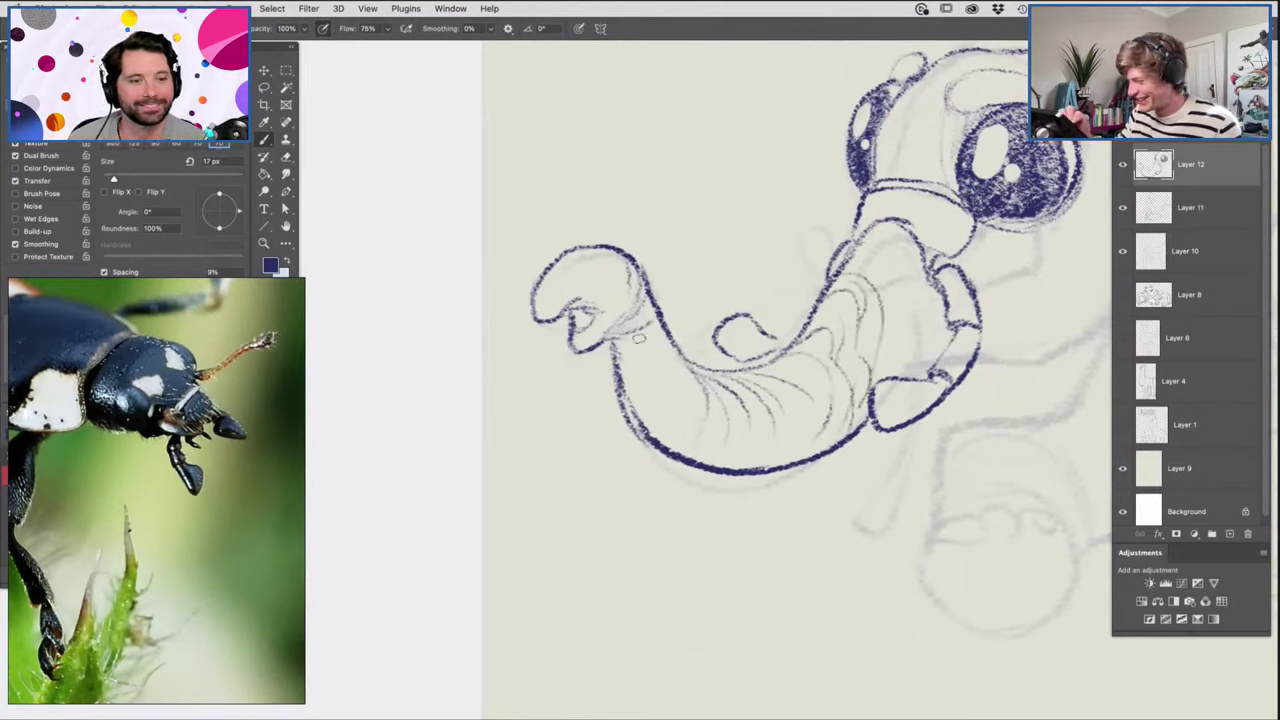
drag(627, 394, 671, 346)
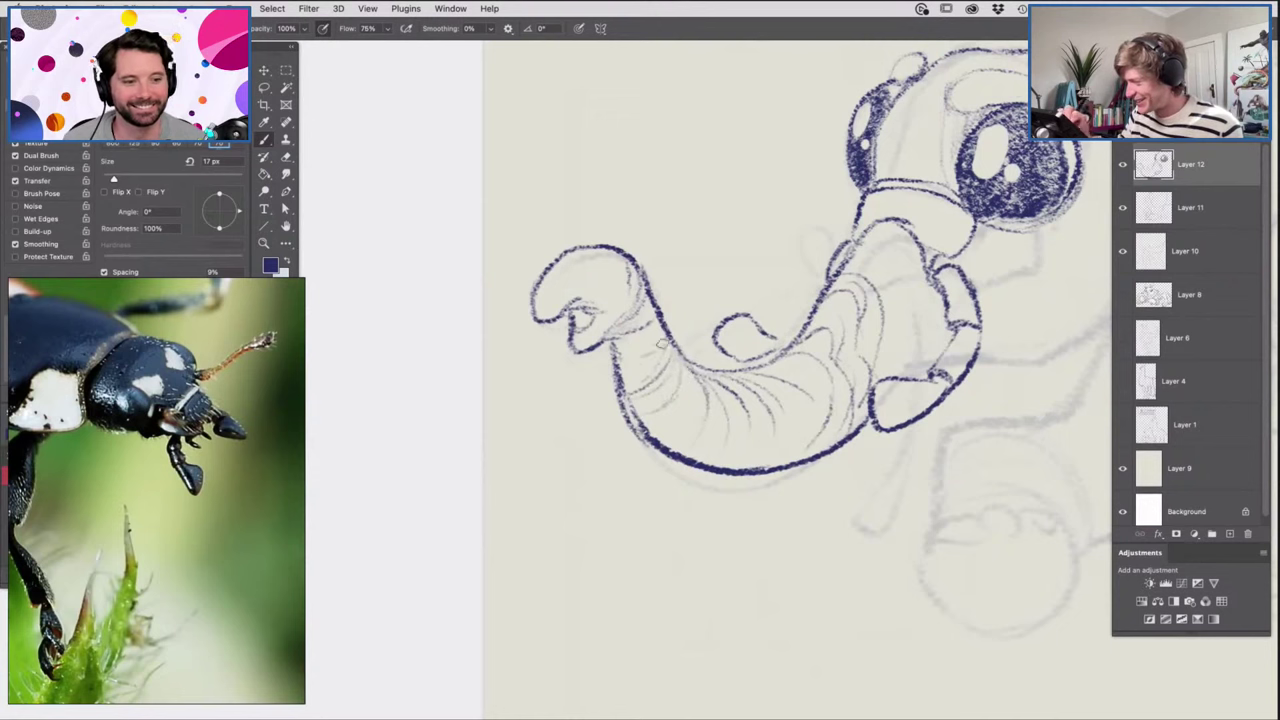
Add dark accents at the joints of the near segmented mouthpart.
key(z)
drag(704, 346, 670, 346)
drag(820, 346, 885, 345)
key(b)
mouse_move(812, 409)
mouse_down()
mouse_move(851, 377)
mouse_move(840, 386)
mouse_up()
drag(896, 350, 911, 334)
Draw the angular cheek plate beneath the near eye, connecting it to the segmented mouthpart.
key(z)
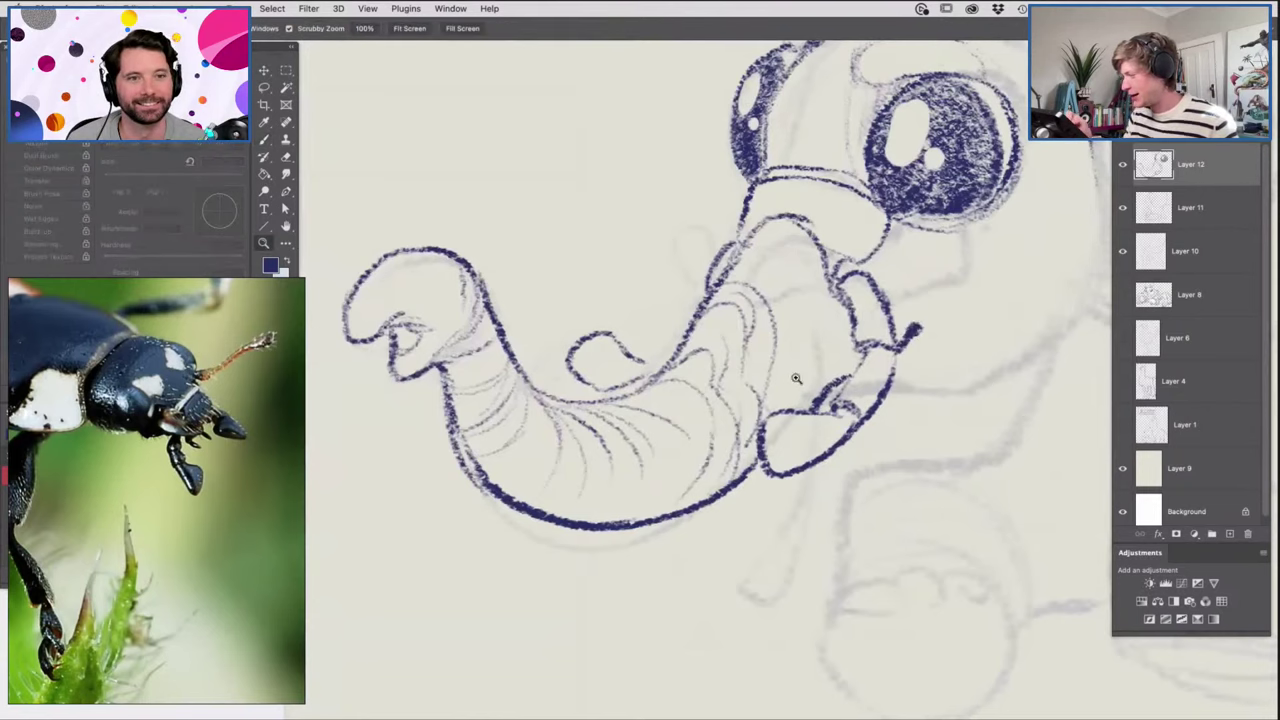
drag(728, 400, 672, 400)
drag(799, 346, 842, 366)
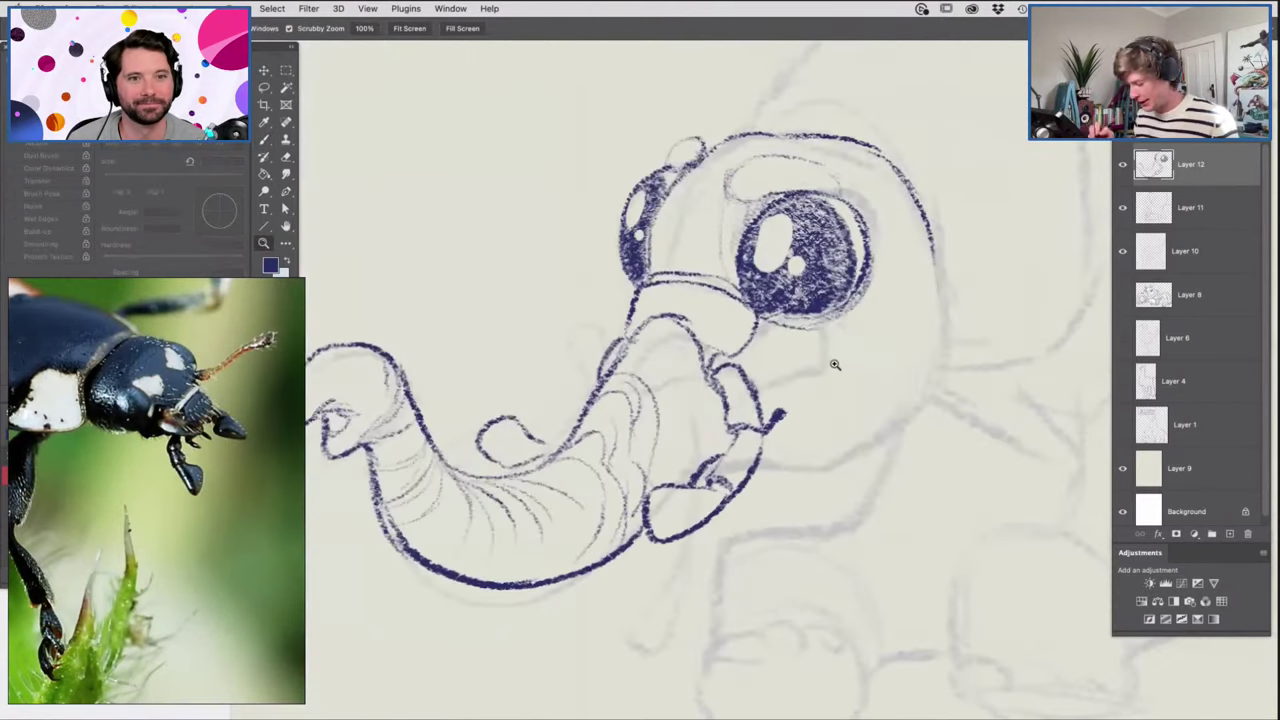
key(b)
scroll(835, 364, up, 1)
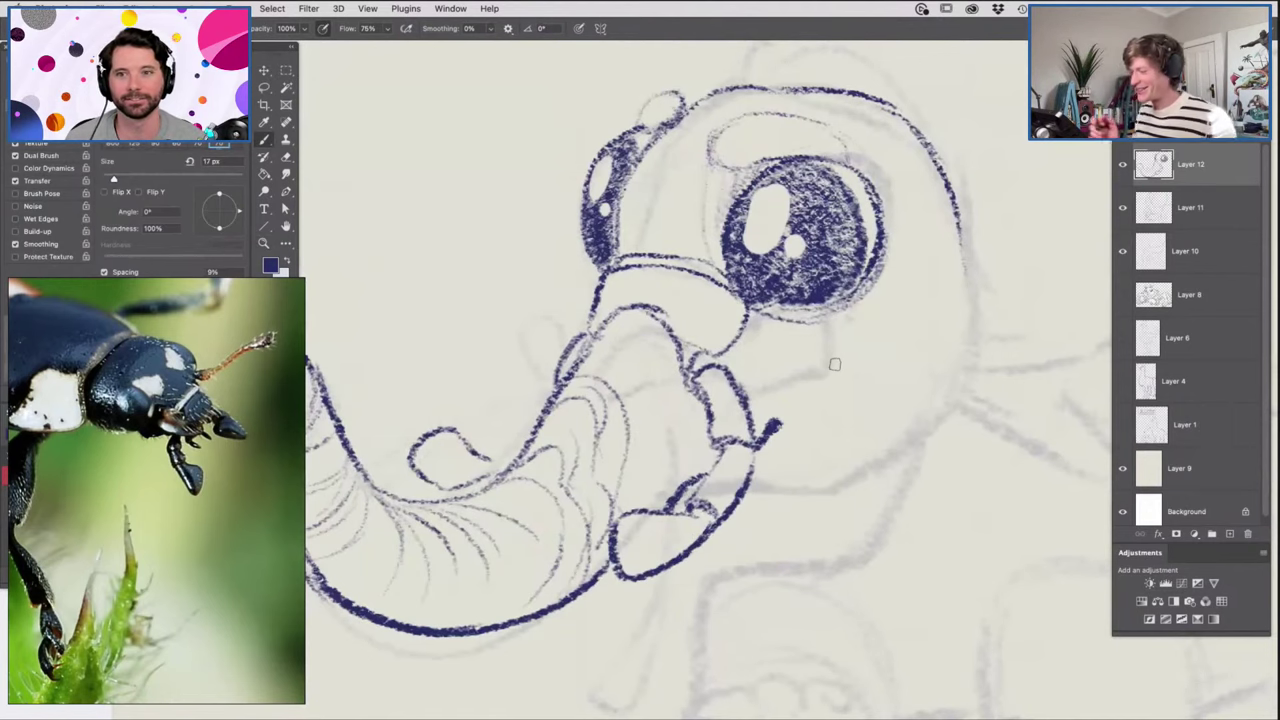
mouse_move(745, 318)
mouse_down()
mouse_move(778, 318)
mouse_move(826, 350)
mouse_move(812, 370)
mouse_move(752, 387)
mouse_move(728, 330)
mouse_move(820, 348)
mouse_move(866, 241)
mouse_up()
key(z)
key(b)
mouse_move(822, 318)
mouse_down()
mouse_move(802, 378)
mouse_move(778, 372)
mouse_move(762, 398)
mouse_move(714, 420)
mouse_up()
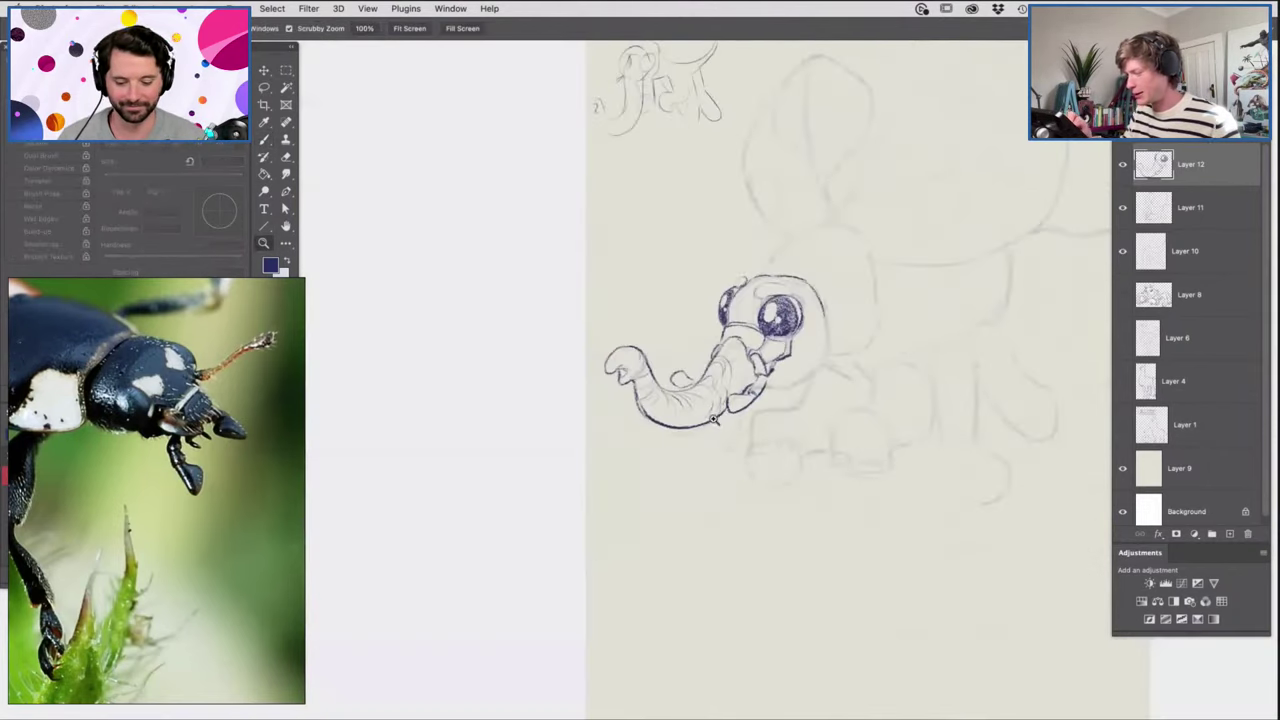
mouse_move(826, 310)
mouse_down()
mouse_move(851, 343)
mouse_move(838, 323)
mouse_up()
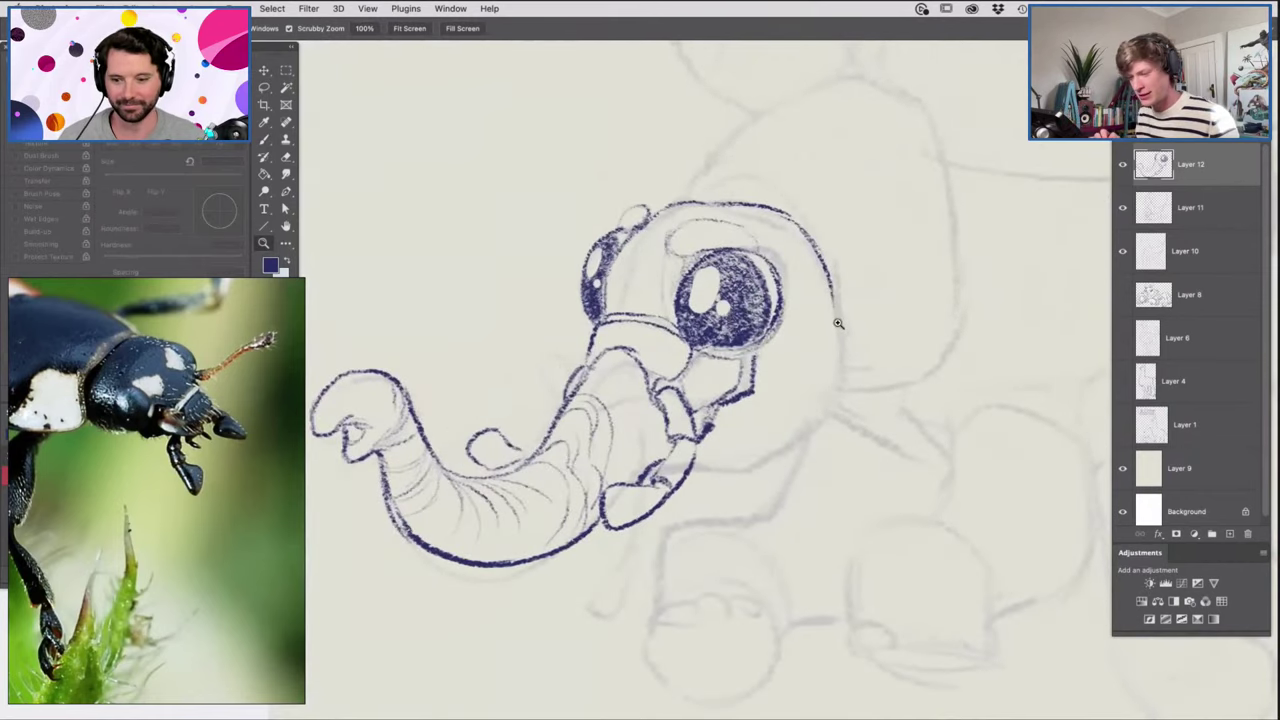
Draw a curved line behind the near eye and complete the rounded rear and underside contour of the head.
key(b)
drag(795, 230, 813, 302)
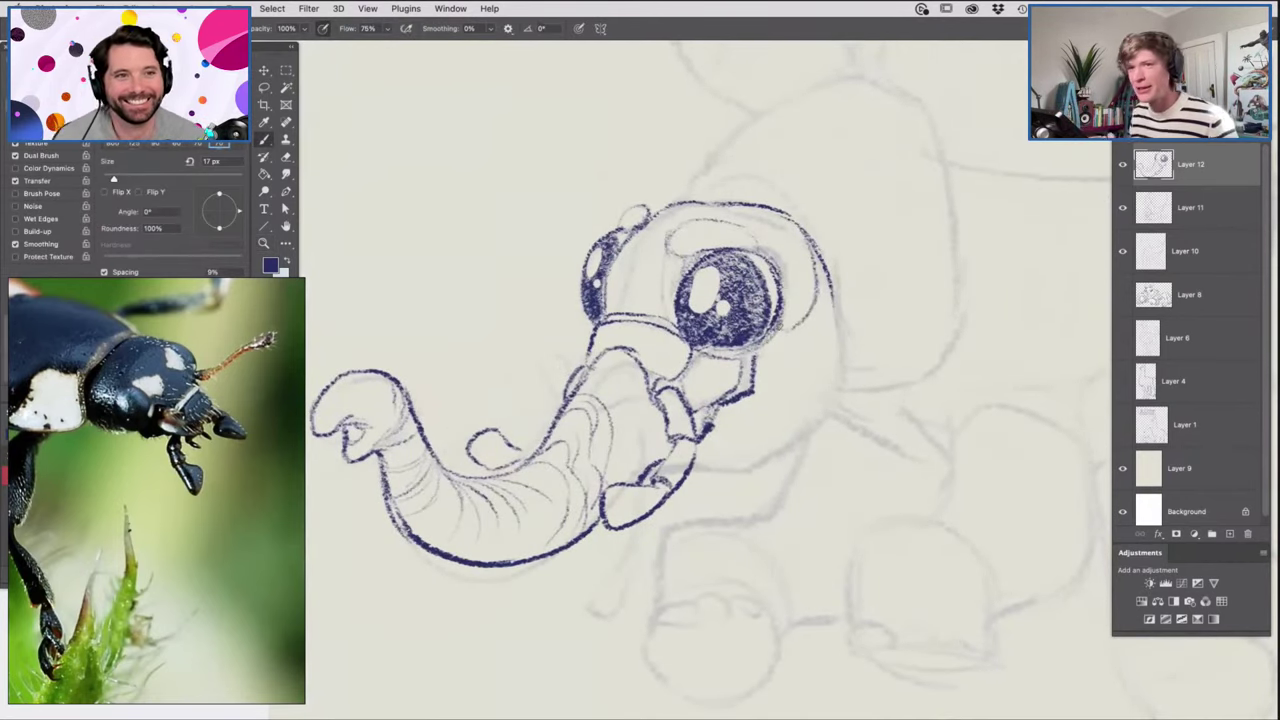
mouse_move(836, 335)
mouse_down()
mouse_move(785, 459)
mouse_move(696, 467)
mouse_up()
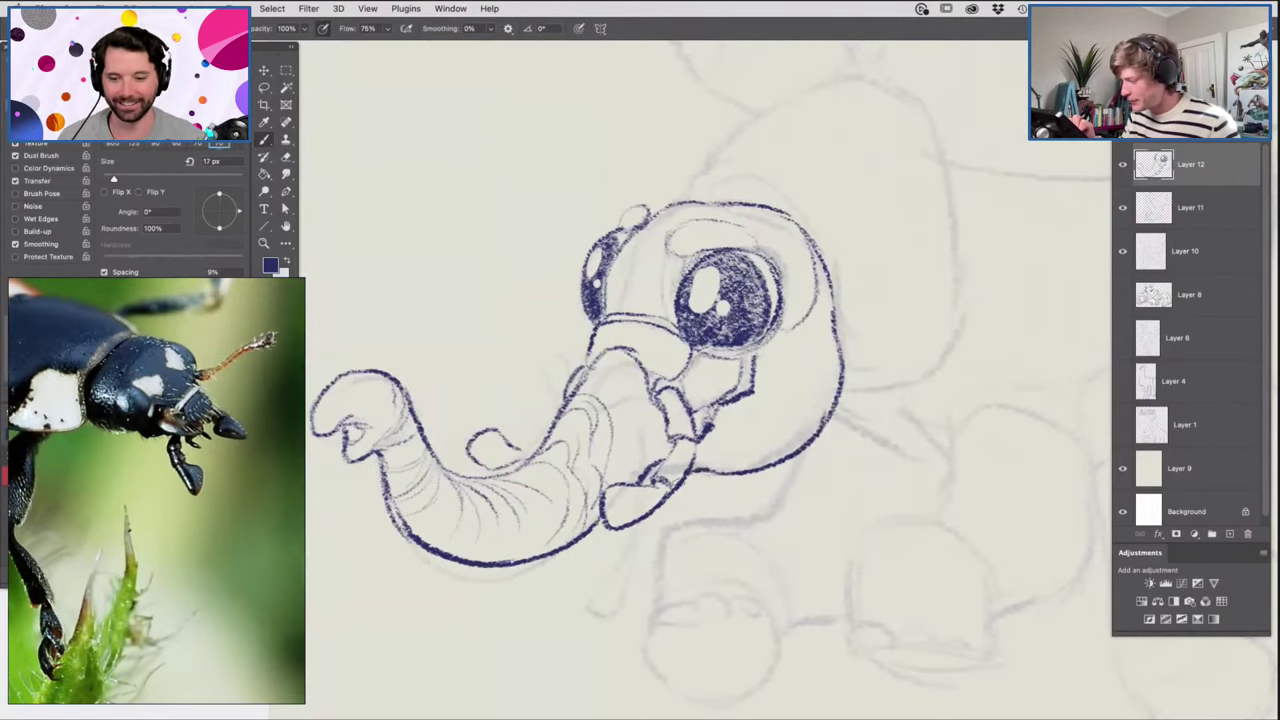
Draw two thin antennae reaching forward from the face above the trunk.
key(z)
drag(775, 321, 694, 475)
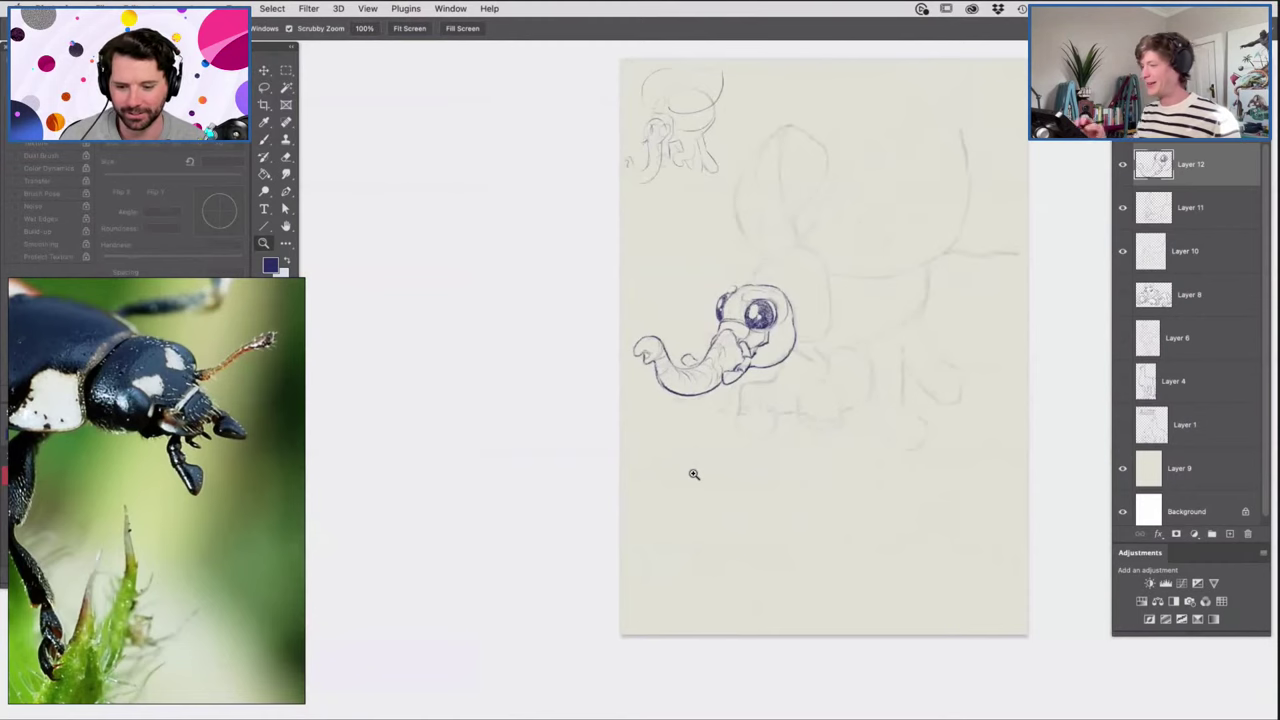
drag(743, 340, 790, 332)
mouse_move(680, 309)
mouse_down()
mouse_move(716, 297)
mouse_move(542, 308)
mouse_move(690, 340)
mouse_up()
key(b)
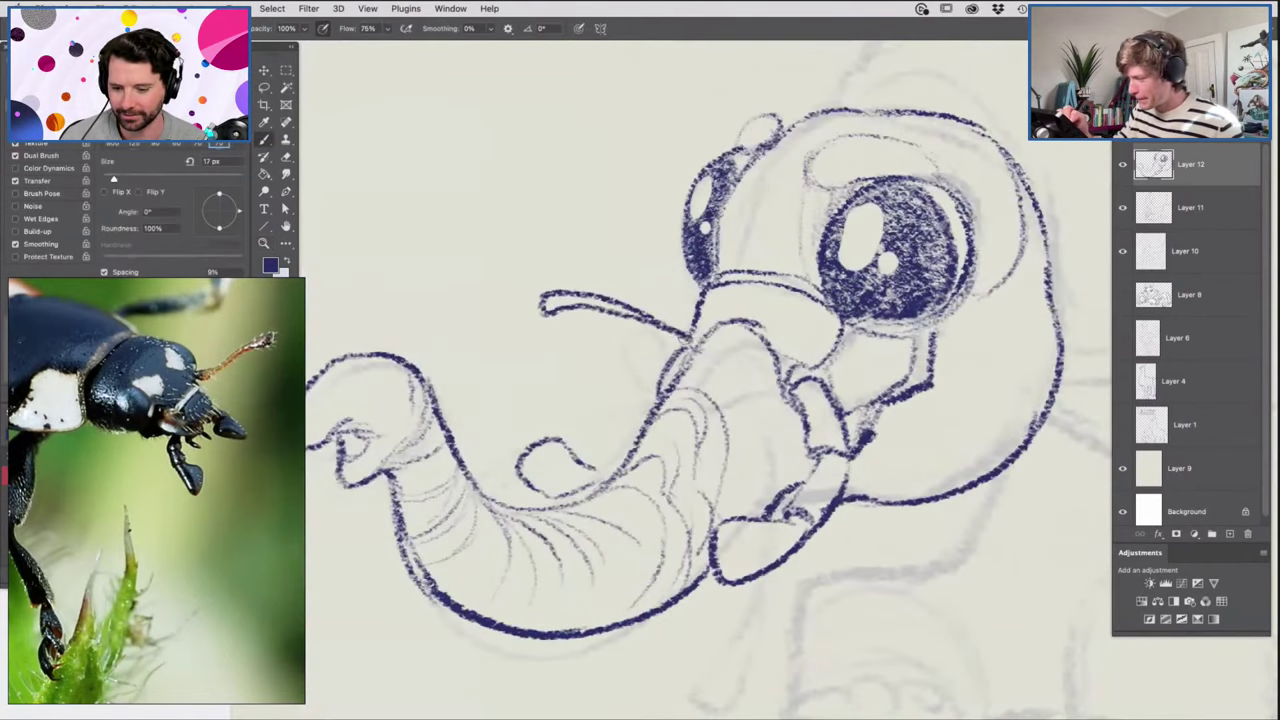
mouse_move(776, 355)
mouse_down()
mouse_move(594, 392)
mouse_move(636, 366)
mouse_move(768, 350)
mouse_up()
key(z)
drag(678, 401, 630, 412)
drag(907, 330, 846, 374)
drag(775, 313, 798, 330)
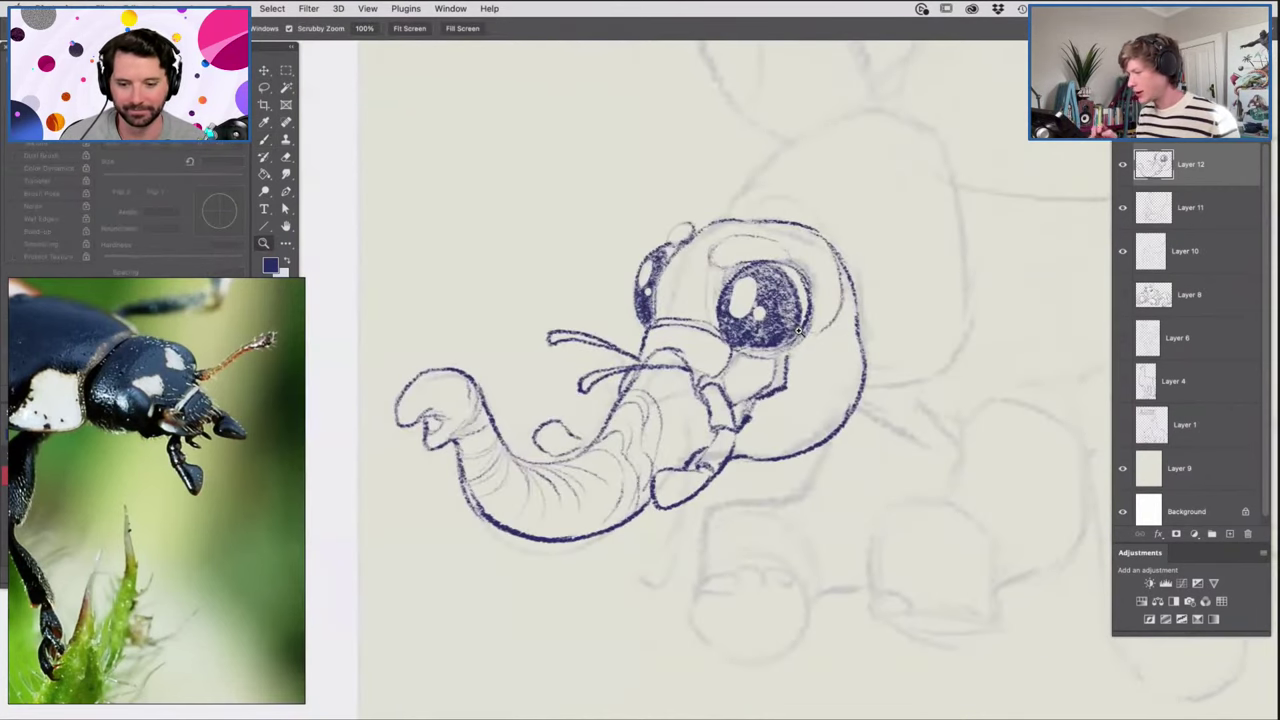
Thicken the contour on top of the head and add a parallel collar line just behind it.
key(z)
drag(718, 311, 660, 315)
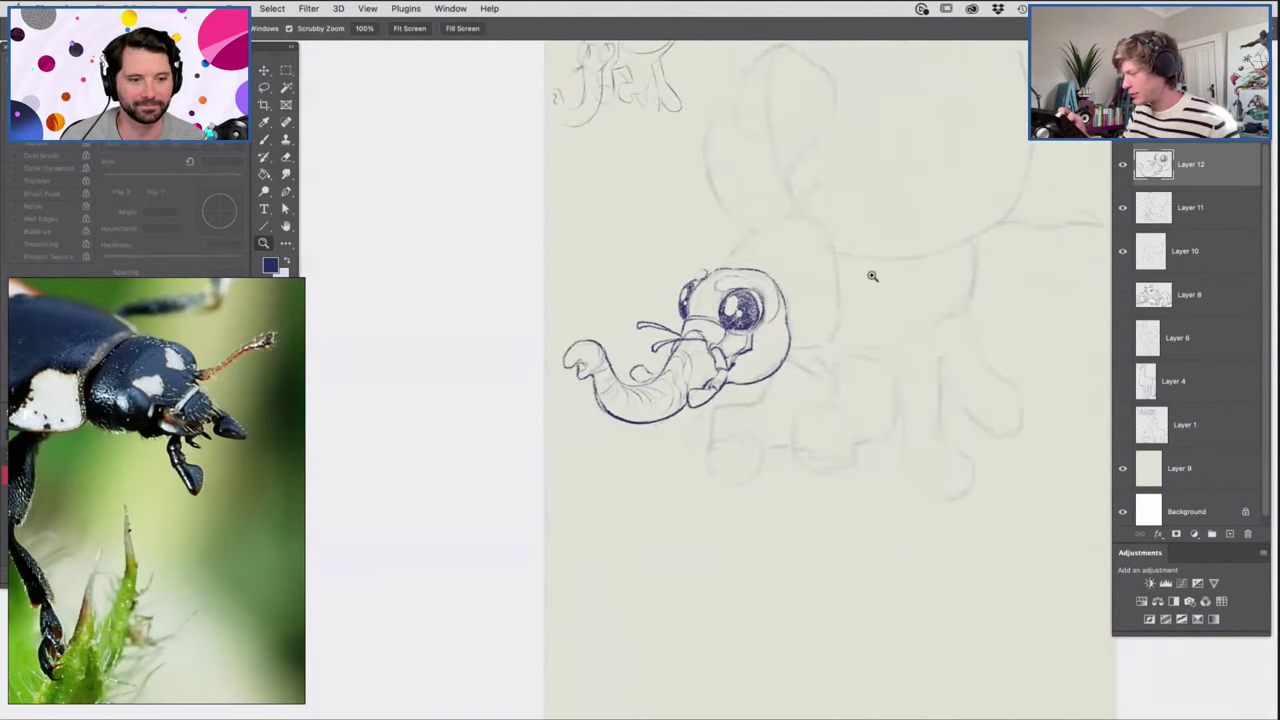
click(829, 223)
click(732, 235)
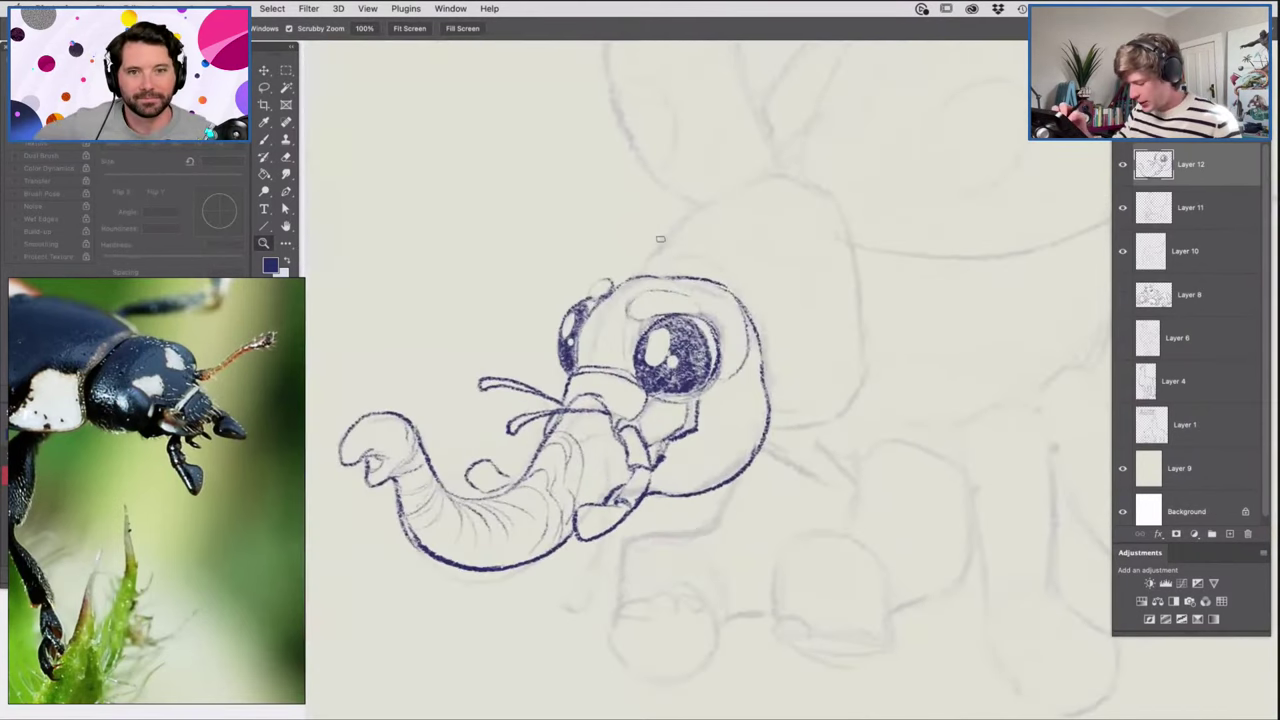
key(b)
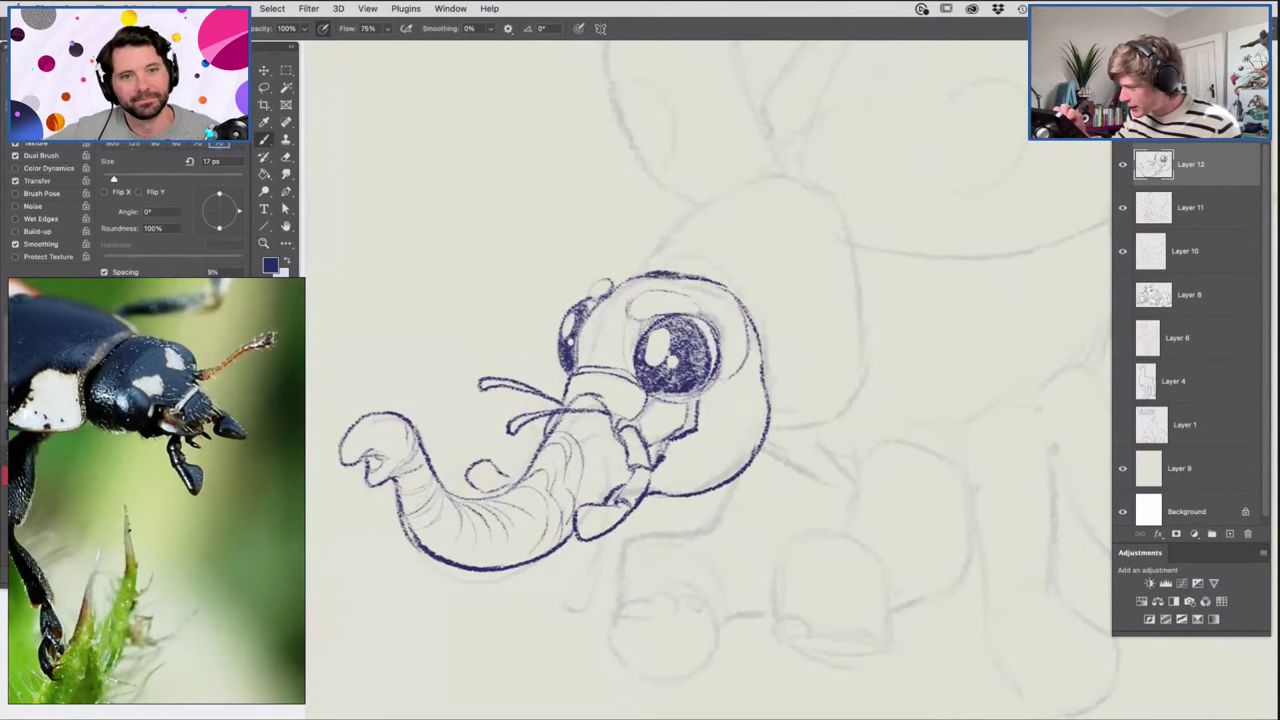
drag(673, 268, 738, 294)
Set the brush size to 19 px and outline the large rounded shield behind the head.
key(z)
drag(812, 207, 830, 207)
key(b)
right_click(600, 278)
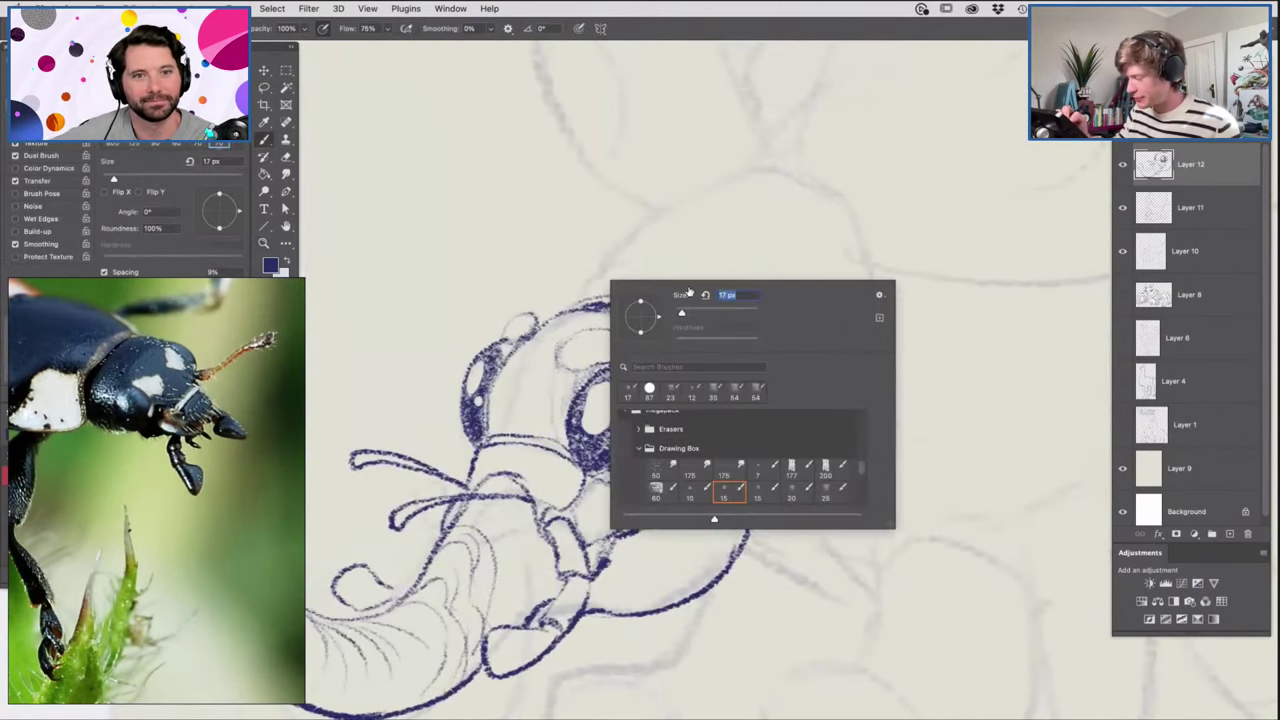
mouse_move(574, 303)
mouse_down()
mouse_move(669, 206)
mouse_move(798, 189)
mouse_move(762, 172)
mouse_move(852, 213)
mouse_move(840, 203)
mouse_move(887, 368)
mouse_move(881, 350)
mouse_move(894, 447)
mouse_up()
mouse_move(868, 492)
mouse_down()
mouse_move(752, 535)
mouse_move(732, 352)
mouse_move(572, 300)
mouse_up()
Add a second contour line down the rear edge of the head, beside the shield.
key(z)
drag(760, 317, 708, 397)
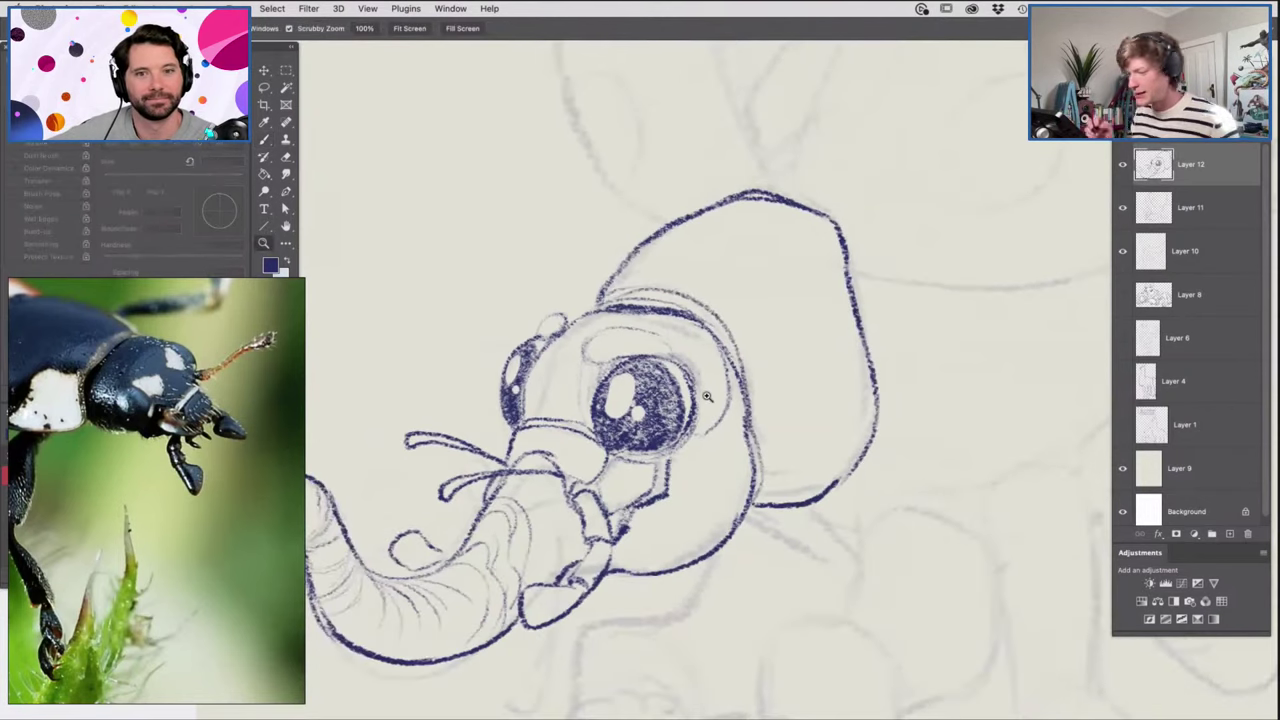
alt+click(706, 397)
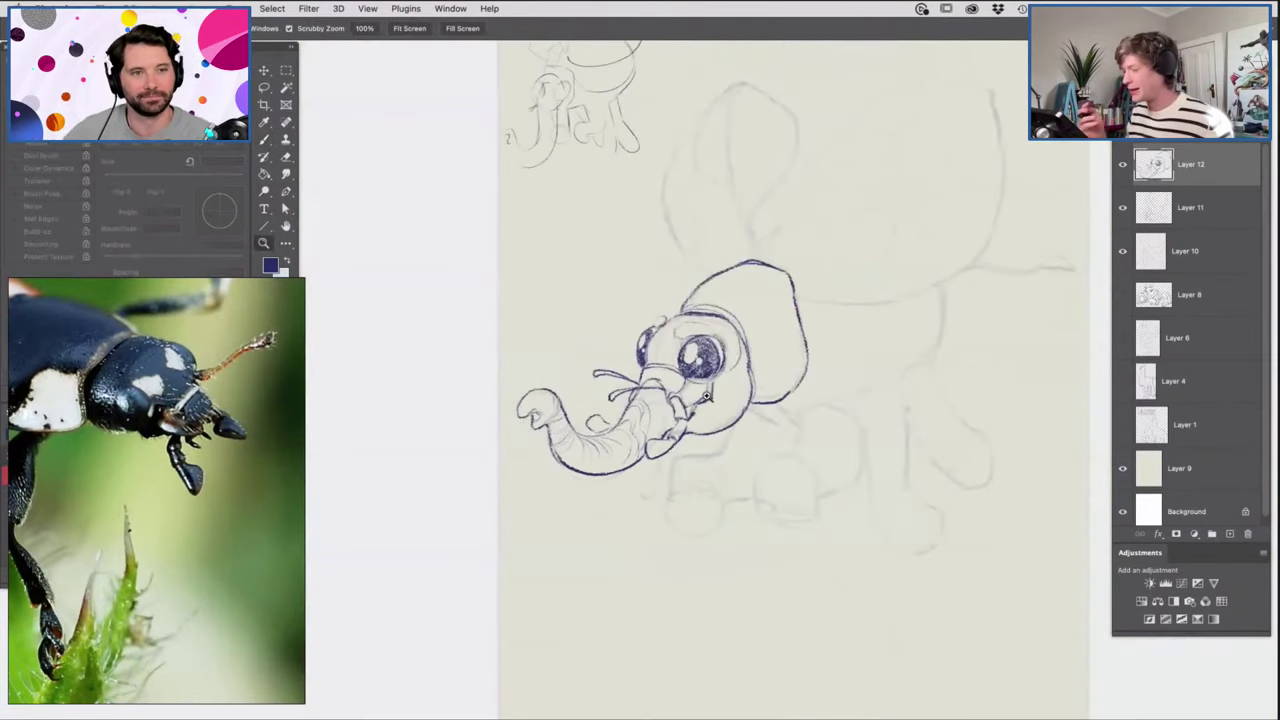
drag(755, 353, 723, 381)
drag(845, 342, 827, 361)
drag(772, 444, 797, 386)
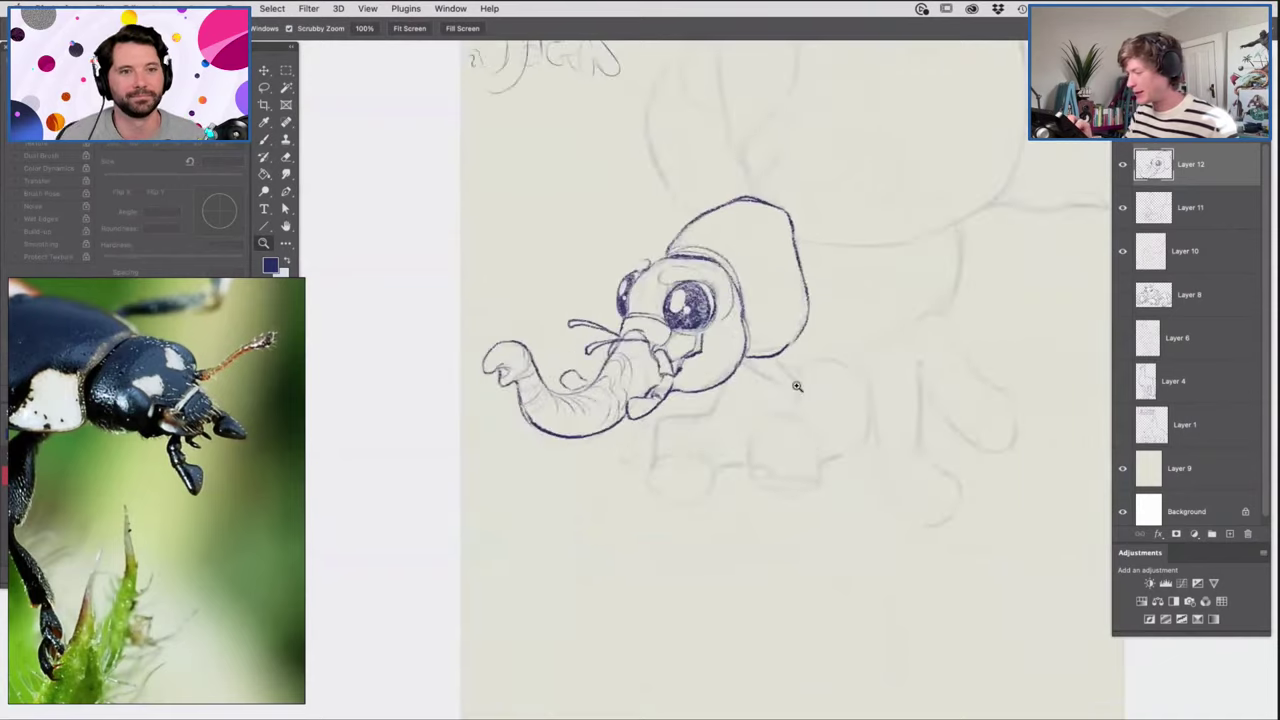
drag(729, 334, 751, 350)
click(751, 352)
key(b)
drag(750, 285, 762, 392)
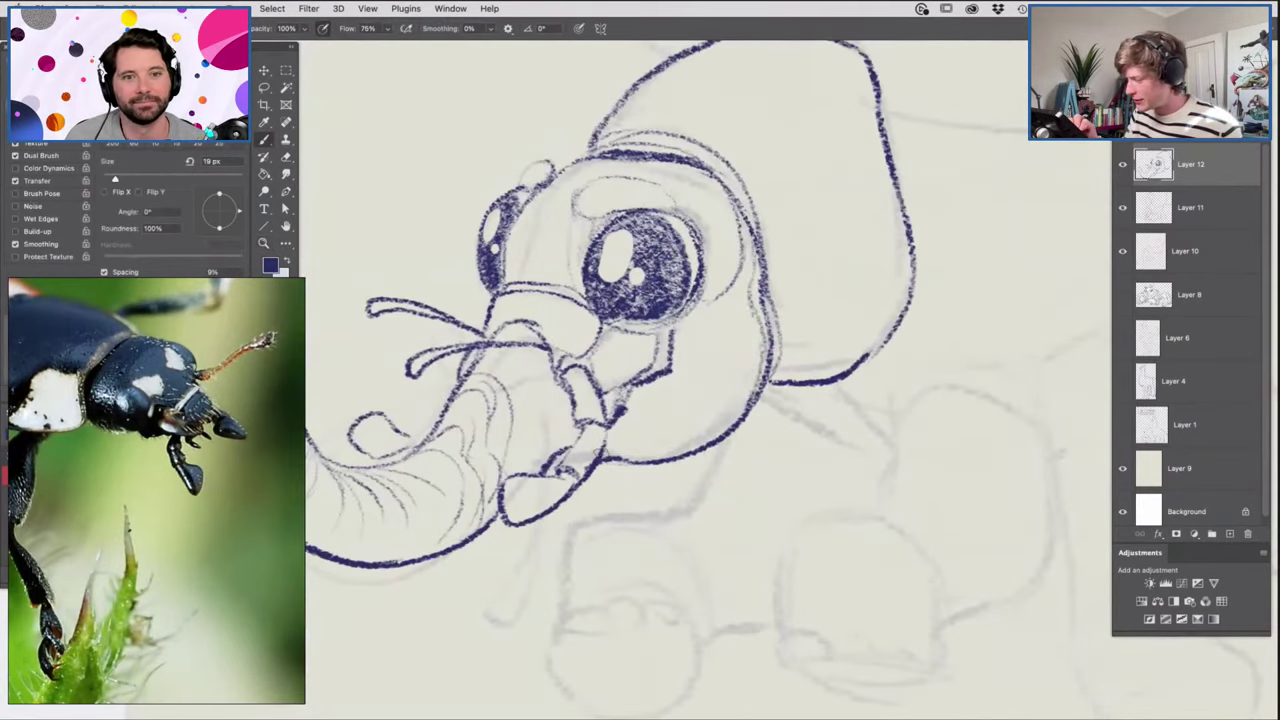
Set the brush size to 33 px and shade beneath the cheek plate and along the lower rear of the head.
mouse_move(632, 418)
mouse_down()
mouse_move(644, 388)
mouse_move(676, 376)
mouse_up()
key(z)
mouse_move(720, 325)
mouse_down()
mouse_move(612, 327)
mouse_move(765, 318)
mouse_move(820, 330)
mouse_up()
key(b)
right_click(768, 314)
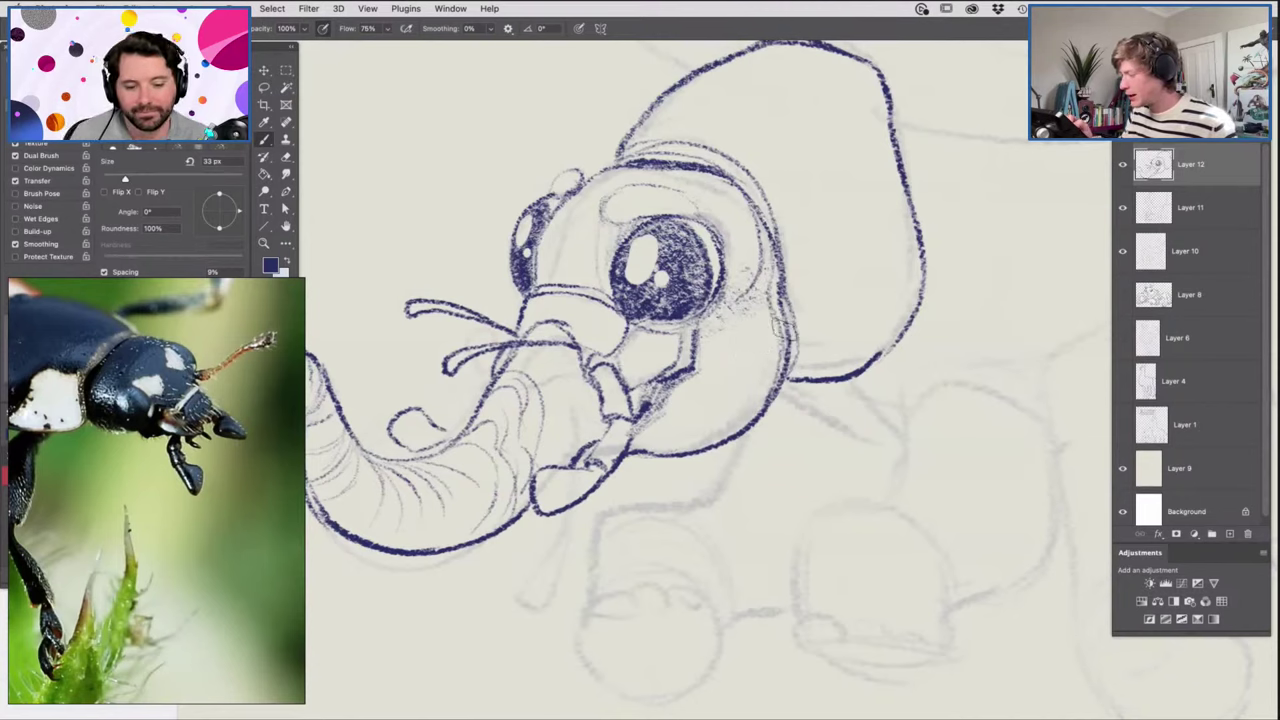
mouse_move(745, 422)
mouse_down()
mouse_move(645, 437)
mouse_move(704, 436)
mouse_move(767, 390)
mouse_move(713, 430)
mouse_move(765, 362)
mouse_move(782, 310)
mouse_move(765, 297)
mouse_move(768, 402)
mouse_move(730, 425)
mouse_move(650, 440)
mouse_up()
Set the brush size to 84 px and shade the trunk along its underside and near the mouthpart.
key(z)
drag(757, 300, 640, 310)
drag(846, 347, 895, 345)
drag(542, 368, 582, 354)
scroll(581, 353, up, 1)
key(b)
right_click(620, 410)
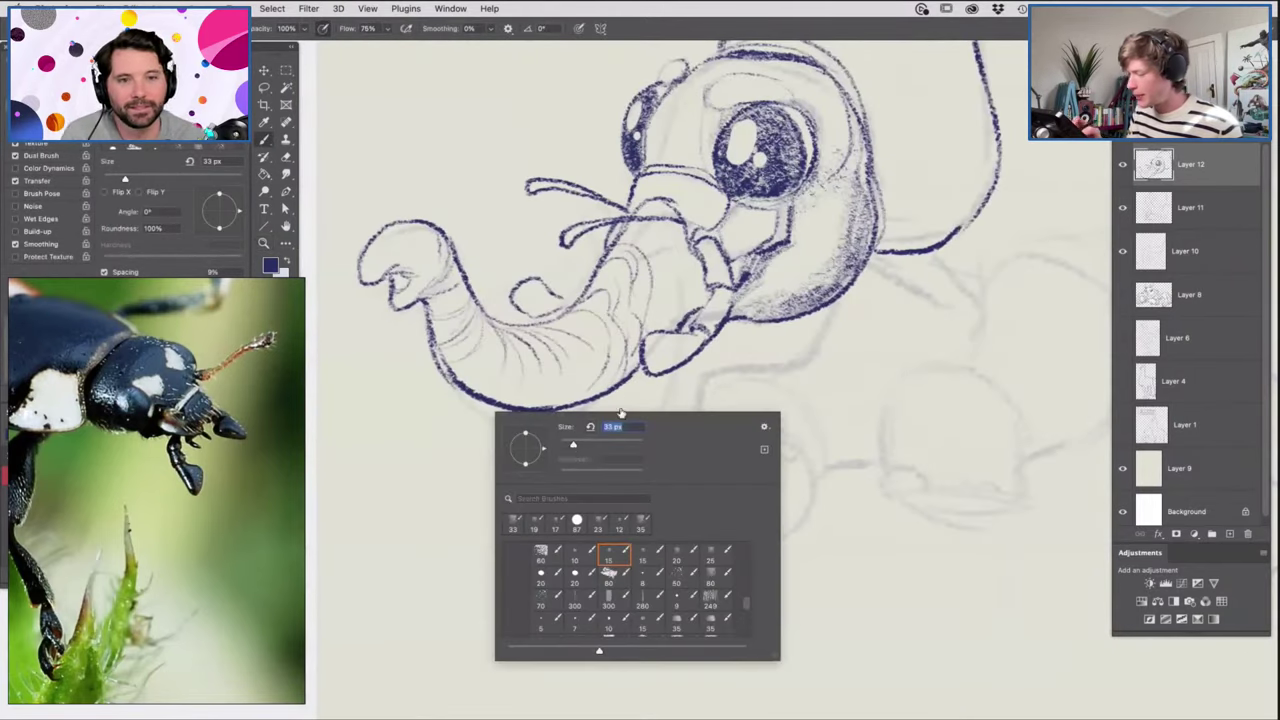
click(576, 366)
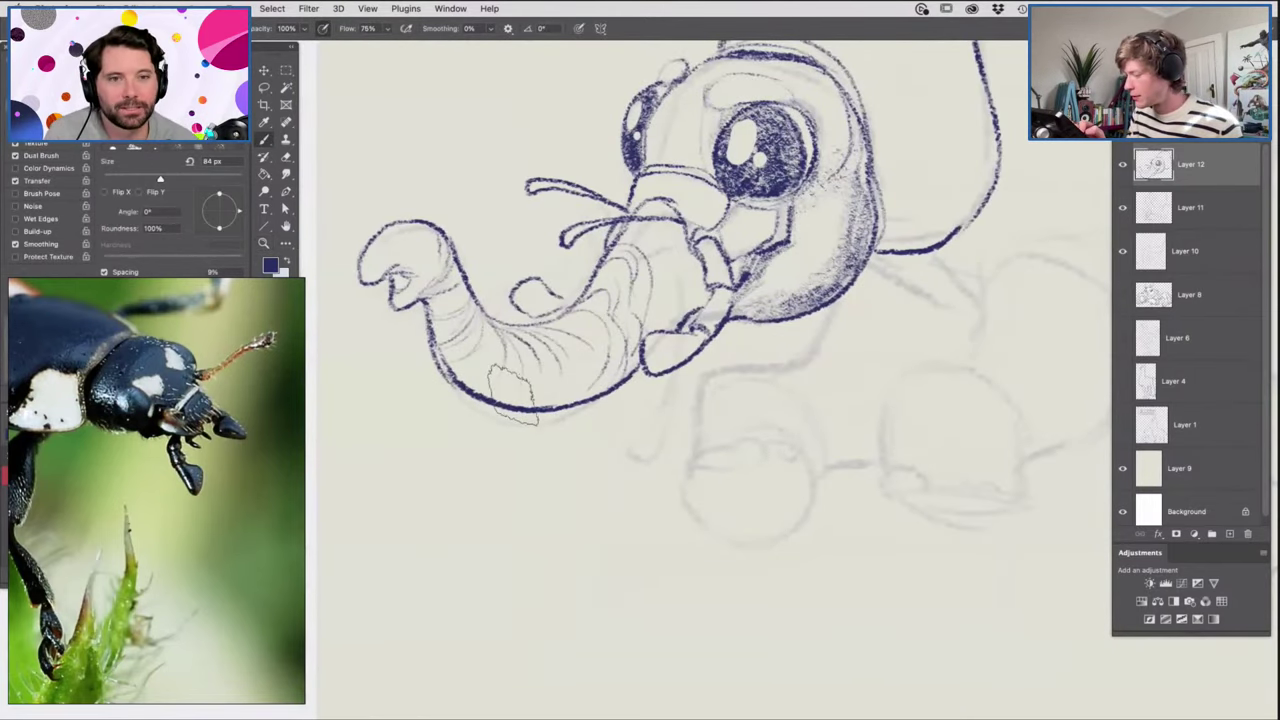
mouse_move(600, 365)
mouse_down()
mouse_move(565, 385)
mouse_move(685, 275)
mouse_move(585, 370)
mouse_move(572, 400)
mouse_move(525, 395)
mouse_move(470, 360)
mouse_move(446, 283)
mouse_move(458, 350)
mouse_up()
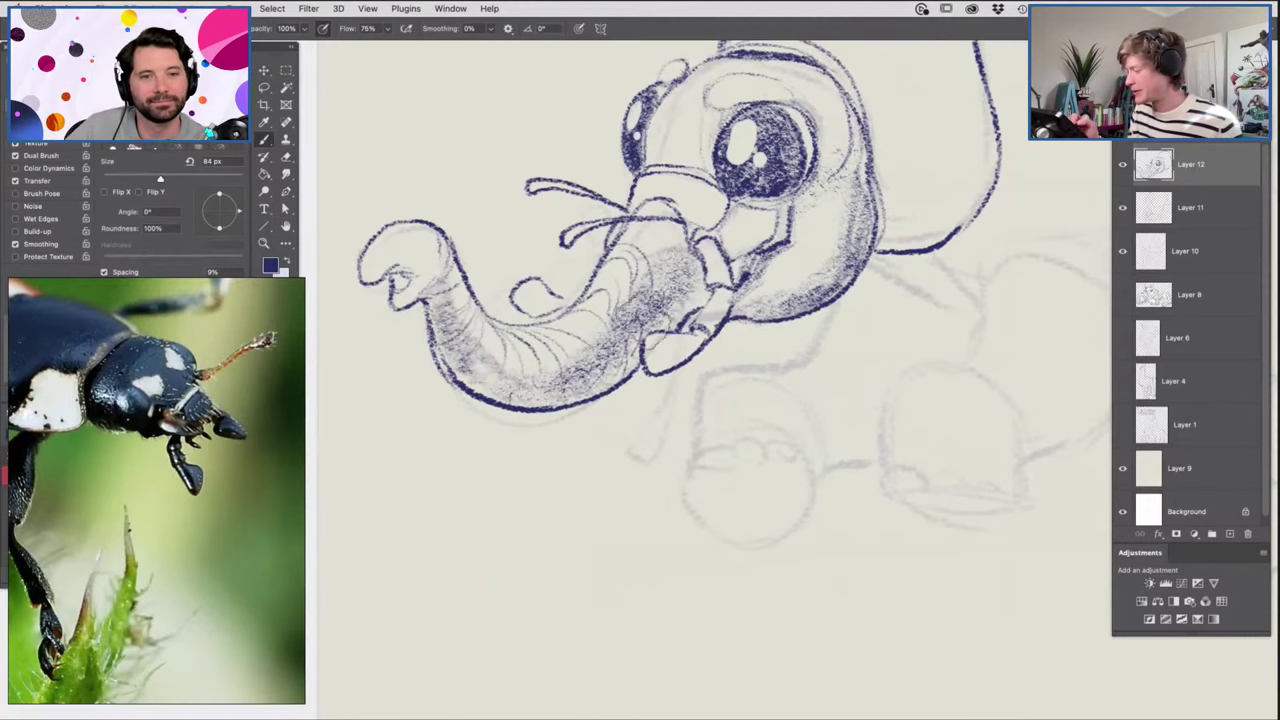
Set the brush size to 28 px and draw a dark, pointed neck wedge below the shield.
key(super+space)
drag(641, 321, 607, 404)
drag(754, 269, 818, 285)
drag(720, 334, 735, 357)
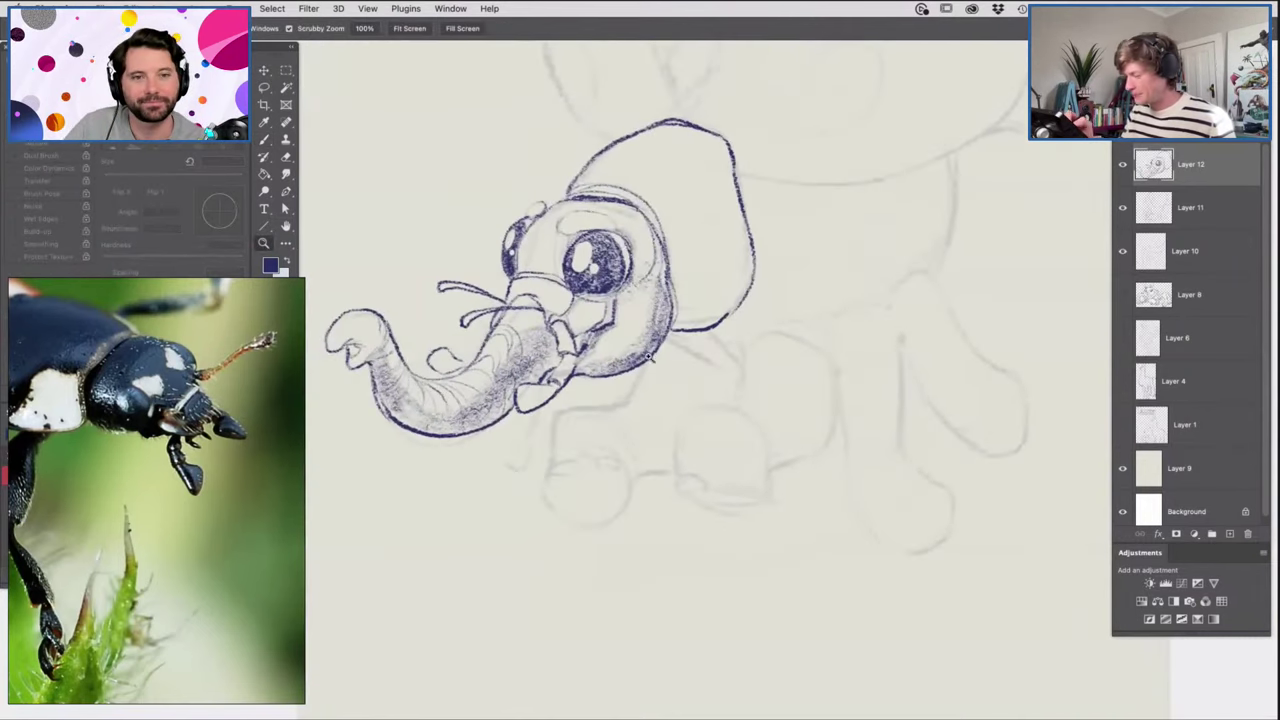
drag(634, 398, 663, 370)
right_click(650, 379)
drag(727, 422, 717, 422)
click(749, 354)
mouse_move(652, 336)
mouse_down()
mouse_move(718, 363)
mouse_move(739, 391)
mouse_move(700, 372)
mouse_move(802, 380)
mouse_up()
key(super+space)
mouse_move(724, 352)
mouse_down()
mouse_move(740, 352)
mouse_move(720, 392)
mouse_move(736, 404)
mouse_up()
key(b)
mouse_move(664, 364)
mouse_down()
mouse_move(702, 378)
mouse_move(686, 342)
mouse_move(682, 403)
mouse_move(670, 404)
mouse_up()
Set the brush size to 20 px and draw the arched top of the near front leg beside the neck wedge.
key(super+space)
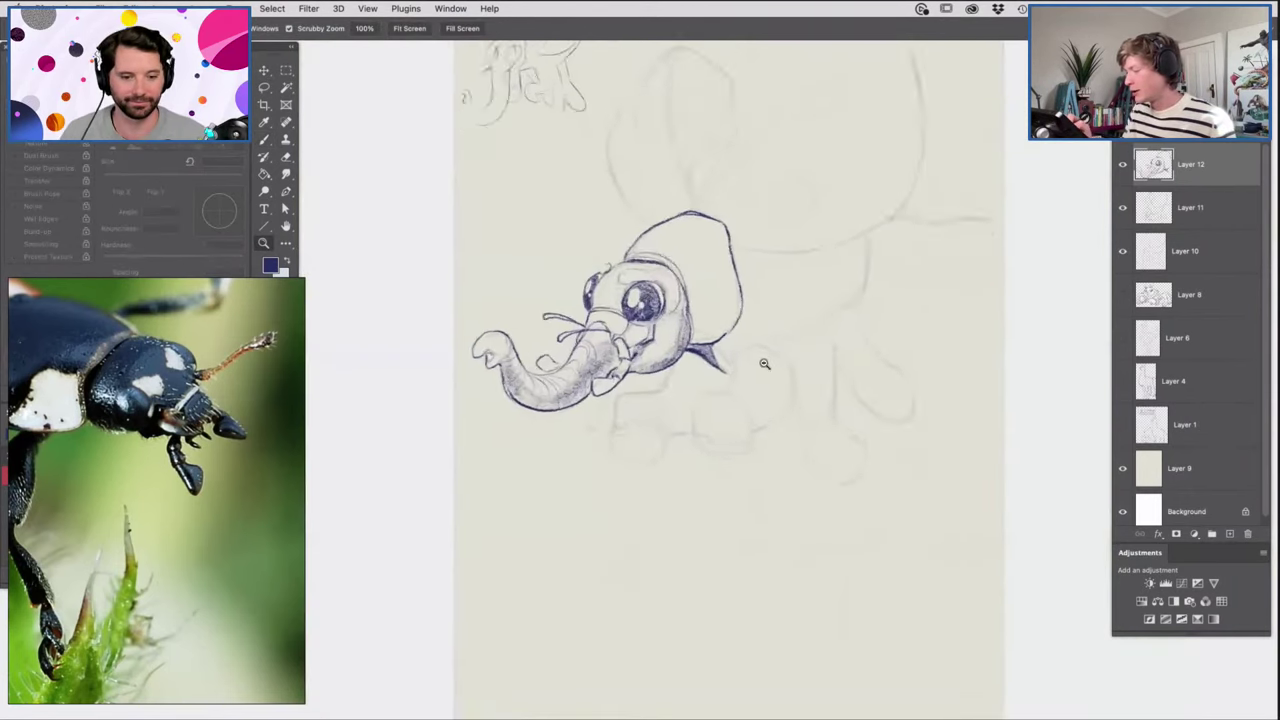
drag(763, 363, 813, 351)
right_click(697, 363)
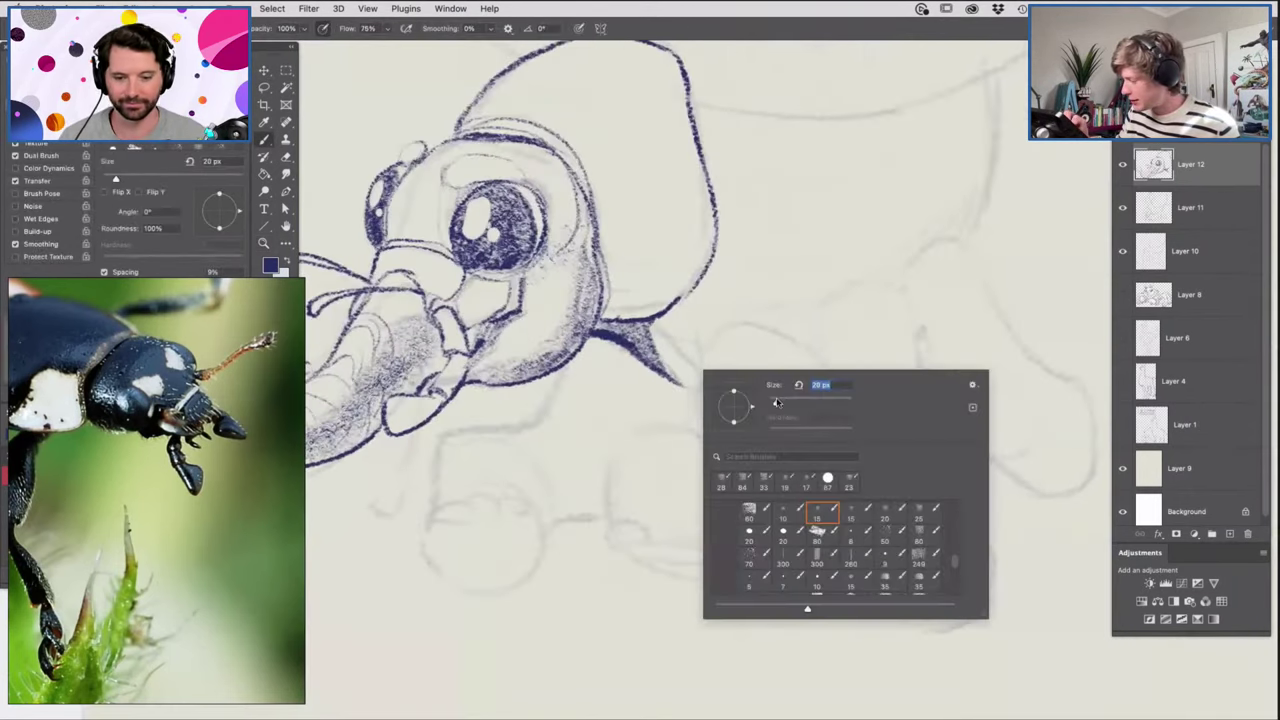
text(20)
key(Return)
mouse_move(698, 397)
mouse_down()
mouse_move(772, 342)
mouse_move(806, 348)
mouse_up()
drag(696, 360, 758, 336)
drag(688, 388, 753, 318)
Outline the near front leg's foot with toenails and ankle folds, and draw the leg's rear contour.
drag(654, 321, 697, 394)
mouse_move(698, 447)
mouse_down()
mouse_move(716, 459)
mouse_move(748, 450)
mouse_up()
key(b)
mouse_move(700, 368)
mouse_down()
mouse_move(690, 410)
mouse_move(628, 420)
mouse_move(566, 580)
mouse_move(590, 598)
mouse_move(770, 602)
mouse_move(752, 585)
mouse_move(752, 490)
mouse_move(682, 418)
mouse_move(740, 530)
mouse_move(664, 424)
mouse_move(688, 452)
mouse_move(646, 425)
mouse_move(590, 477)
mouse_up()
mouse_move(562, 552)
mouse_down()
mouse_move(620, 548)
mouse_move(548, 575)
mouse_up()
mouse_move(645, 564)
mouse_down()
mouse_move(628, 548)
mouse_move(738, 572)
mouse_move(858, 514)
mouse_move(871, 500)
mouse_move(866, 447)
mouse_up()
Draw the rounded shoulder above the near front leg and fill it with curved skin folds.
drag(859, 318, 802, 240)
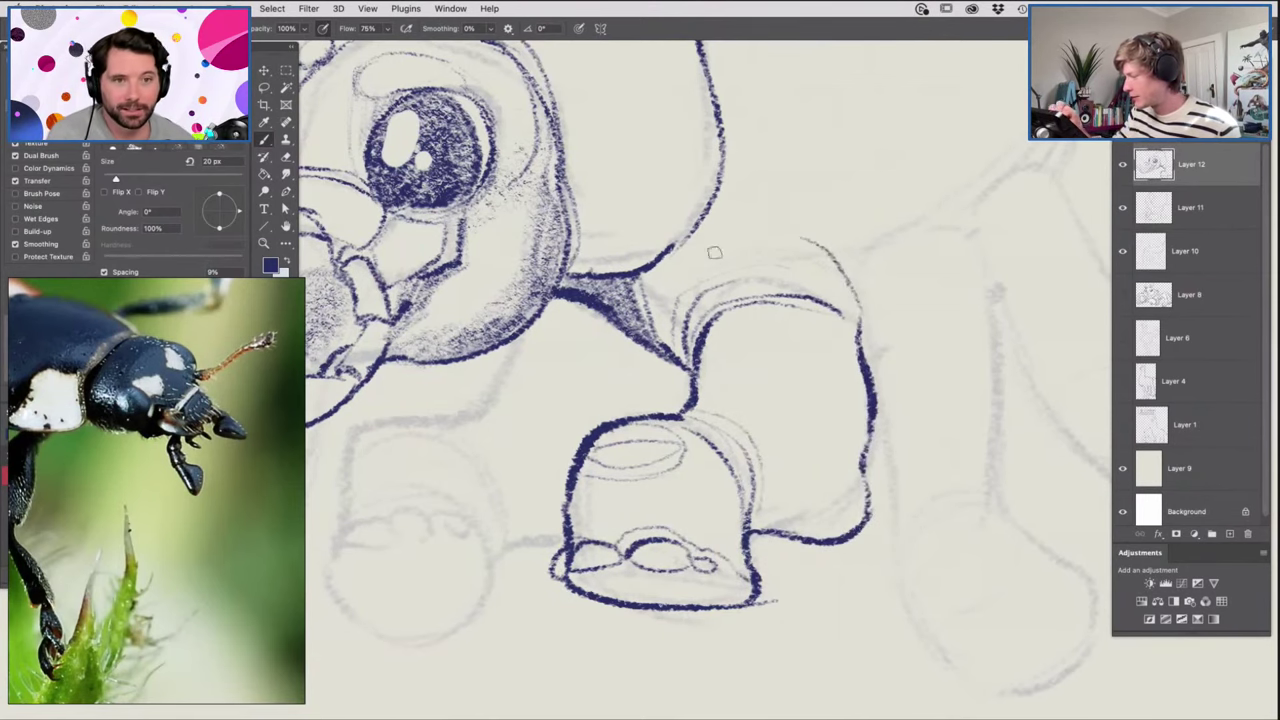
drag(714, 251, 654, 308)
mouse_move(676, 264)
mouse_down()
mouse_move(664, 337)
mouse_move(676, 353)
mouse_up()
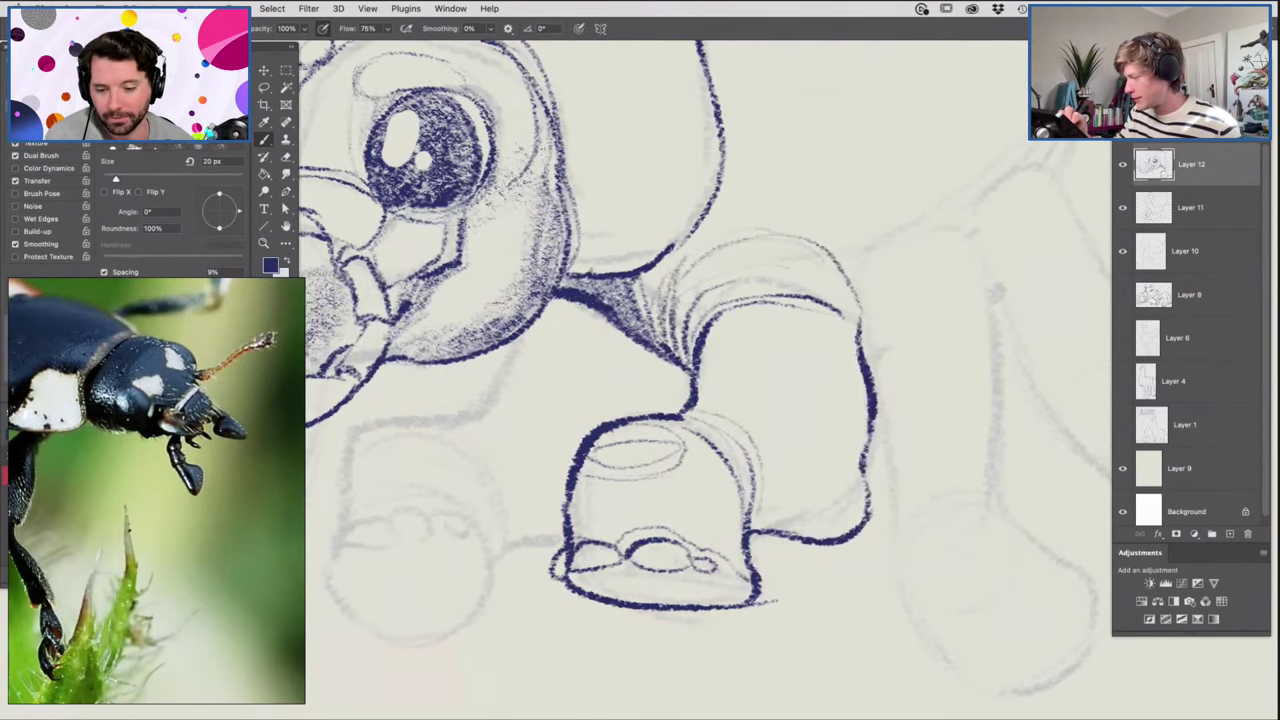
Outline the far front leg beneath the head, with its rounded foot and a line linking it to the near foot.
key(z)
drag(840, 348, 780, 361)
drag(634, 356, 779, 315)
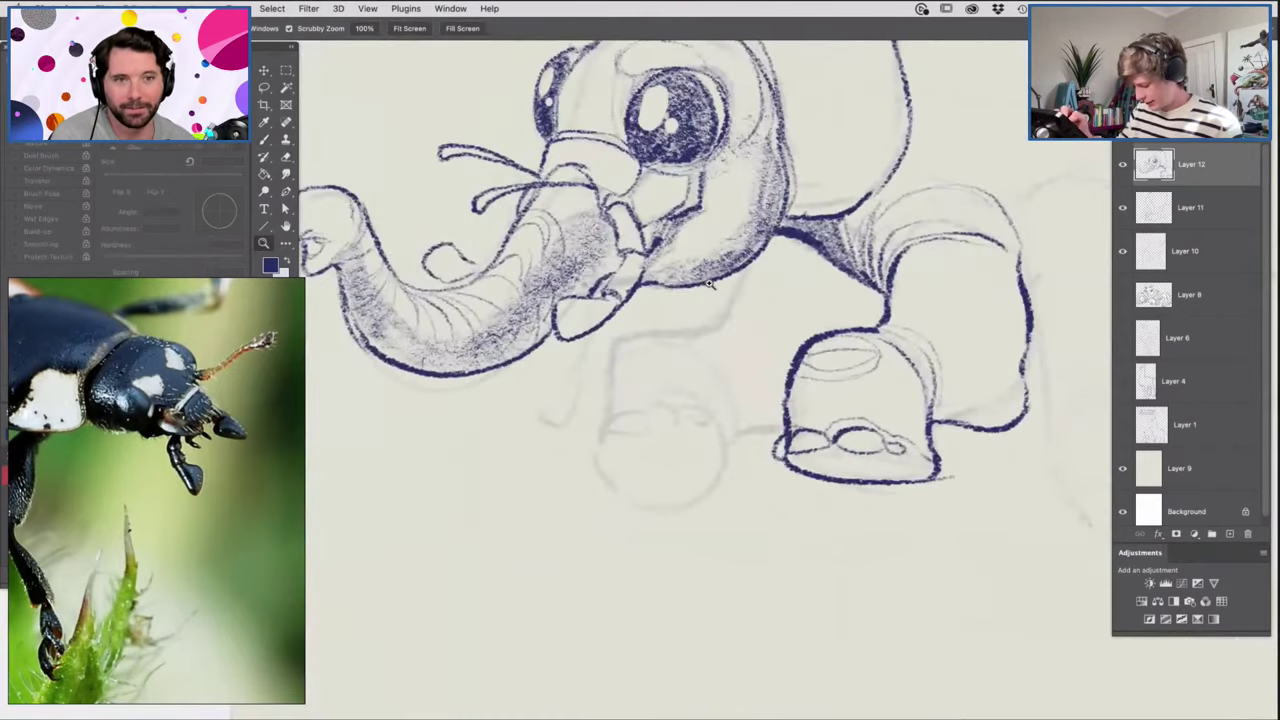
key(b)
mouse_move(738, 275)
mouse_down()
mouse_move(704, 323)
mouse_move(622, 341)
mouse_move(603, 387)
mouse_move(614, 493)
mouse_move(712, 479)
mouse_move(689, 493)
mouse_move(730, 452)
mouse_move(730, 432)
mouse_move(768, 424)
mouse_up()
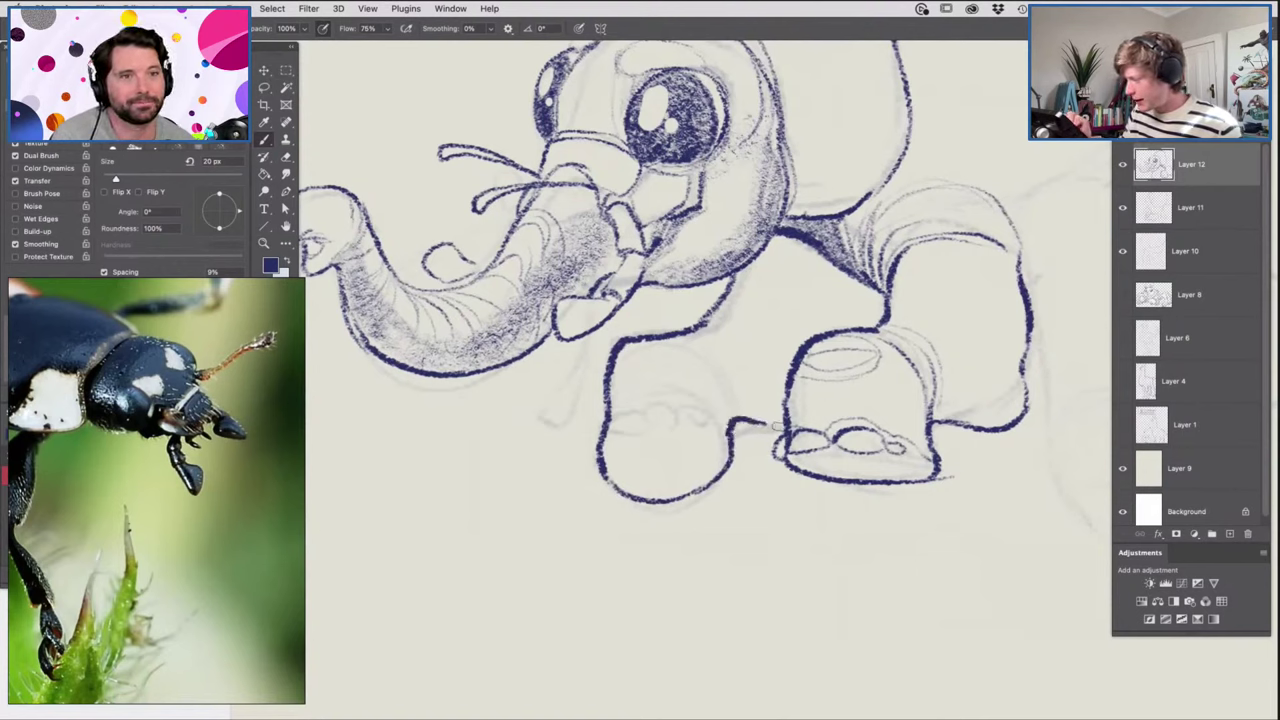
Add curved fold lines and a row of toenails to the far front leg.
mouse_move(655, 344)
mouse_down()
mouse_move(699, 349)
mouse_move(716, 380)
mouse_up()
drag(697, 338, 727, 416)
mouse_move(628, 419)
mouse_down()
mouse_move(672, 405)
mouse_move(706, 416)
mouse_move(686, 420)
mouse_up()
drag(596, 431, 598, 447)
Set the brush size to 43 px and shade the chest area between the two front legs.
key(z)
drag(687, 392, 648, 378)
mouse_move(722, 344)
mouse_down()
mouse_move(770, 352)
mouse_move(767, 394)
mouse_up()
key(b)
right_click(759, 322)
click(764, 308)
mouse_move(716, 296)
mouse_down()
mouse_move(696, 358)
mouse_move(700, 430)
mouse_up()
mouse_move(700, 350)
mouse_down()
mouse_move(706, 394)
mouse_move(712, 310)
mouse_up()
mouse_move(700, 440)
mouse_down()
mouse_move(720, 295)
mouse_move(742, 280)
mouse_up()
mouse_move(730, 382)
mouse_down()
mouse_move(760, 282)
mouse_move(808, 300)
mouse_up()
mouse_move(784, 370)
mouse_down()
mouse_move(799, 334)
mouse_move(834, 334)
mouse_up()
drag(798, 364, 830, 342)
Set the brush size to 22 px and outline the middle leg's rounded top joint and long shaft.
key(z)
mouse_move(962, 312)
mouse_down()
mouse_move(886, 346)
mouse_move(912, 389)
mouse_up()
scroll(912, 388, up, 2)
key(b)
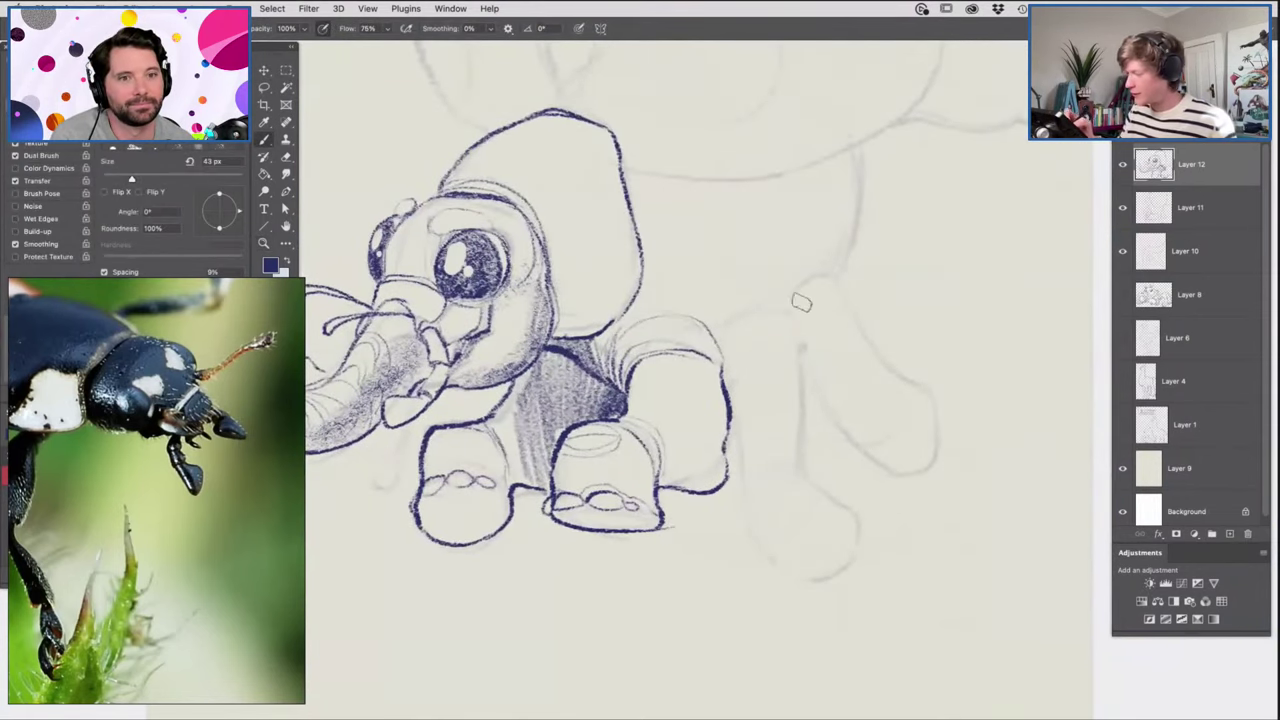
right_click(774, 416)
click(887, 355)
key(z)
drag(850, 403, 940, 400)
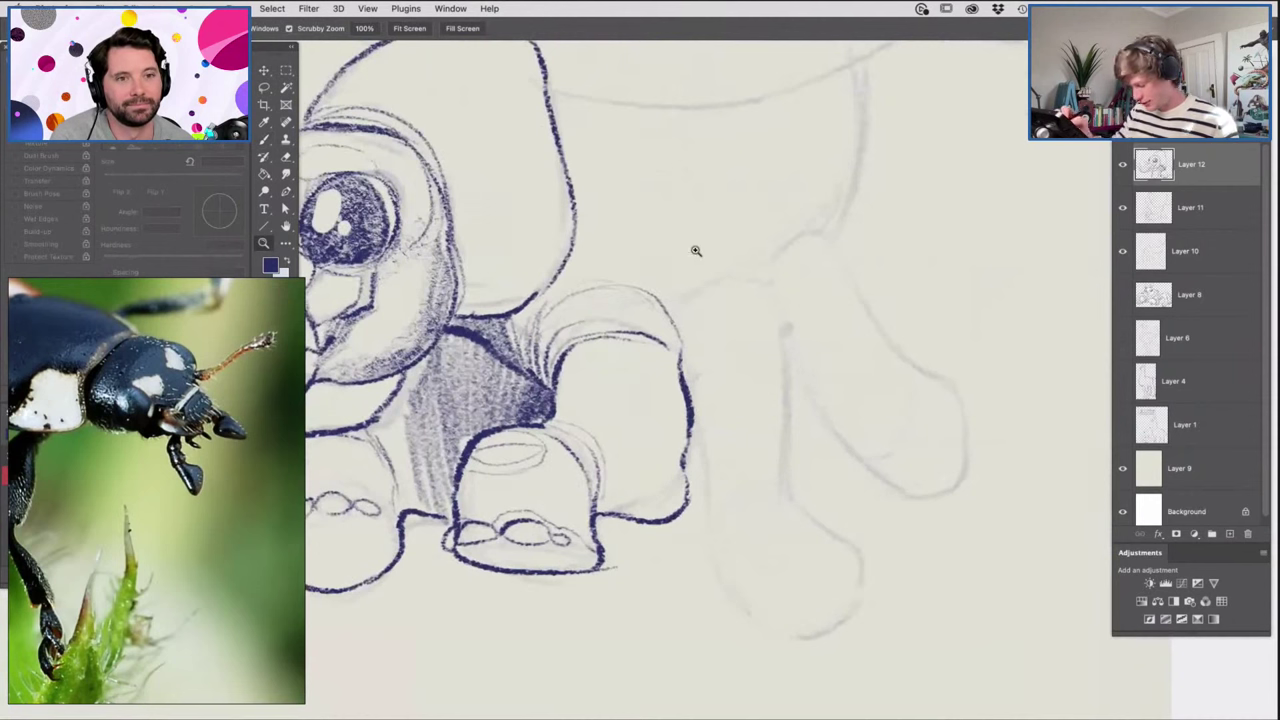
key(b)
mouse_move(677, 321)
mouse_down()
mouse_move(741, 289)
mouse_move(786, 336)
mouse_move(798, 480)
mouse_move(864, 570)
mouse_move(848, 616)
mouse_move(808, 636)
mouse_move(752, 622)
mouse_move(710, 568)
mouse_move(701, 524)
mouse_move(708, 470)
mouse_move(690, 402)
mouse_move(764, 317)
mouse_move(777, 328)
mouse_up()
mouse_move(686, 282)
mouse_down()
mouse_move(752, 272)
mouse_move(776, 332)
mouse_up()
mouse_move(787, 490)
mouse_down()
mouse_move(793, 520)
mouse_move(712, 535)
mouse_move(778, 517)
mouse_move(716, 550)
mouse_move(778, 539)
mouse_move(800, 515)
mouse_up()
Draw the middle leg's foot with toenails and ankle wrinkles, and add fold lines at the near front leg's rear edge.
alt+click(734, 351)
alt+click(760, 370)
super+click(701, 321)
super+click(642, 398)
mouse_move(659, 411)
mouse_down()
mouse_move(680, 416)
mouse_move(670, 413)
mouse_move(705, 358)
mouse_move(692, 398)
mouse_move(625, 395)
mouse_up()
drag(768, 369, 860, 390)
drag(757, 442, 835, 430)
key(b)
mouse_move(716, 530)
mouse_down()
mouse_move(750, 530)
mouse_move(730, 512)
mouse_move(790, 516)
mouse_move(806, 497)
mouse_up()
drag(787, 438, 796, 488)
drag(714, 508, 770, 505)
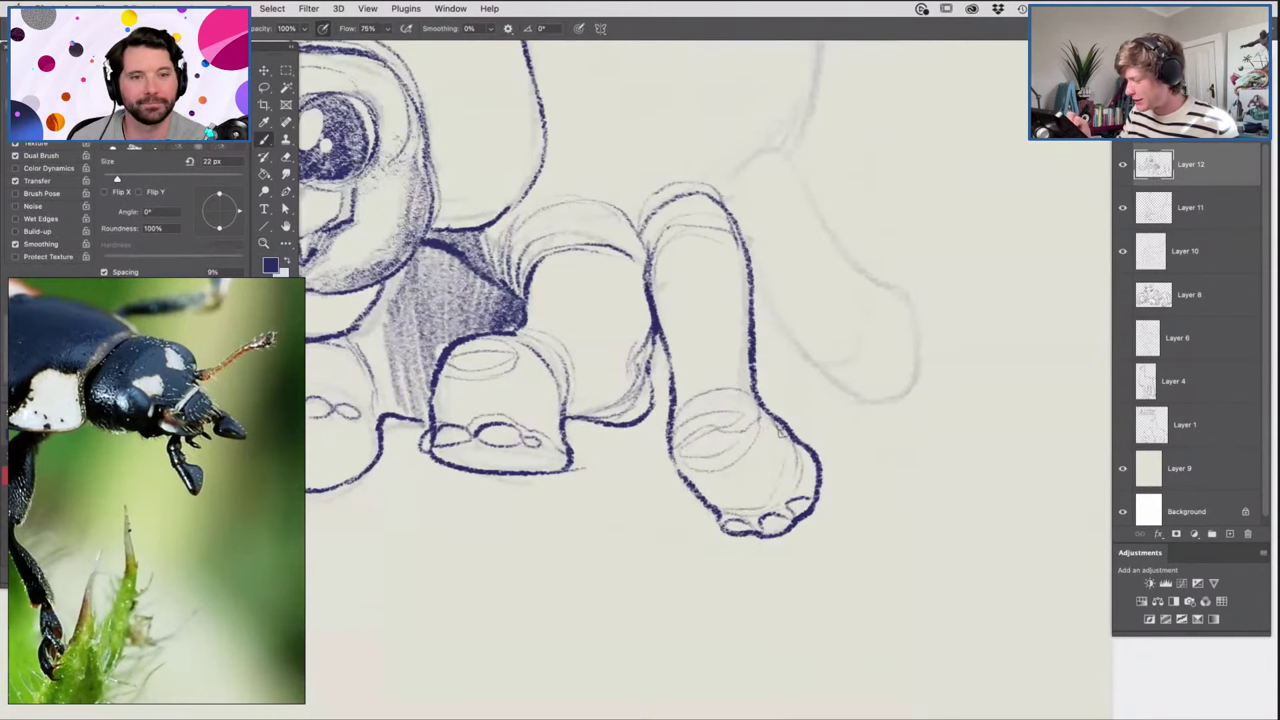
Add light contour lines to the middle leg's shaft and ankle and a curved fold inside the near front leg.
key(z)
scroll(820, 410, down, 4)
scroll(790, 300, up, 4)
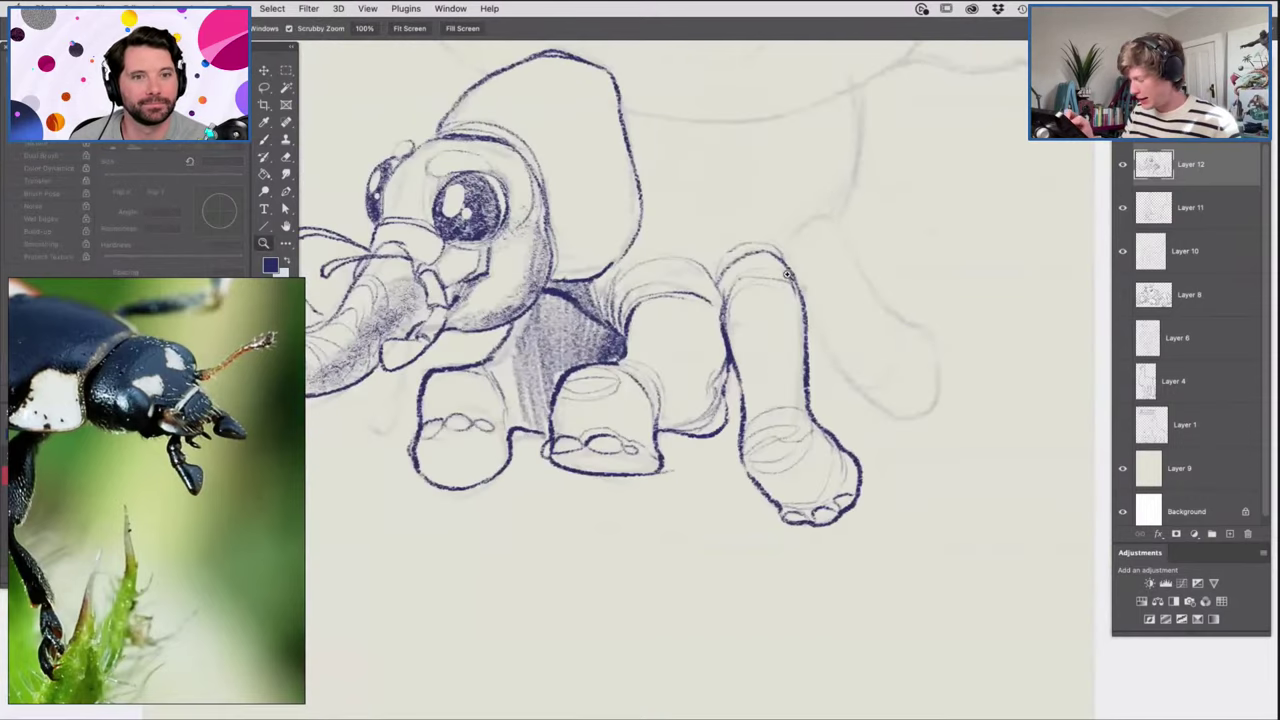
key(b)
scroll(772, 304, up, 2)
drag(743, 268, 738, 345)
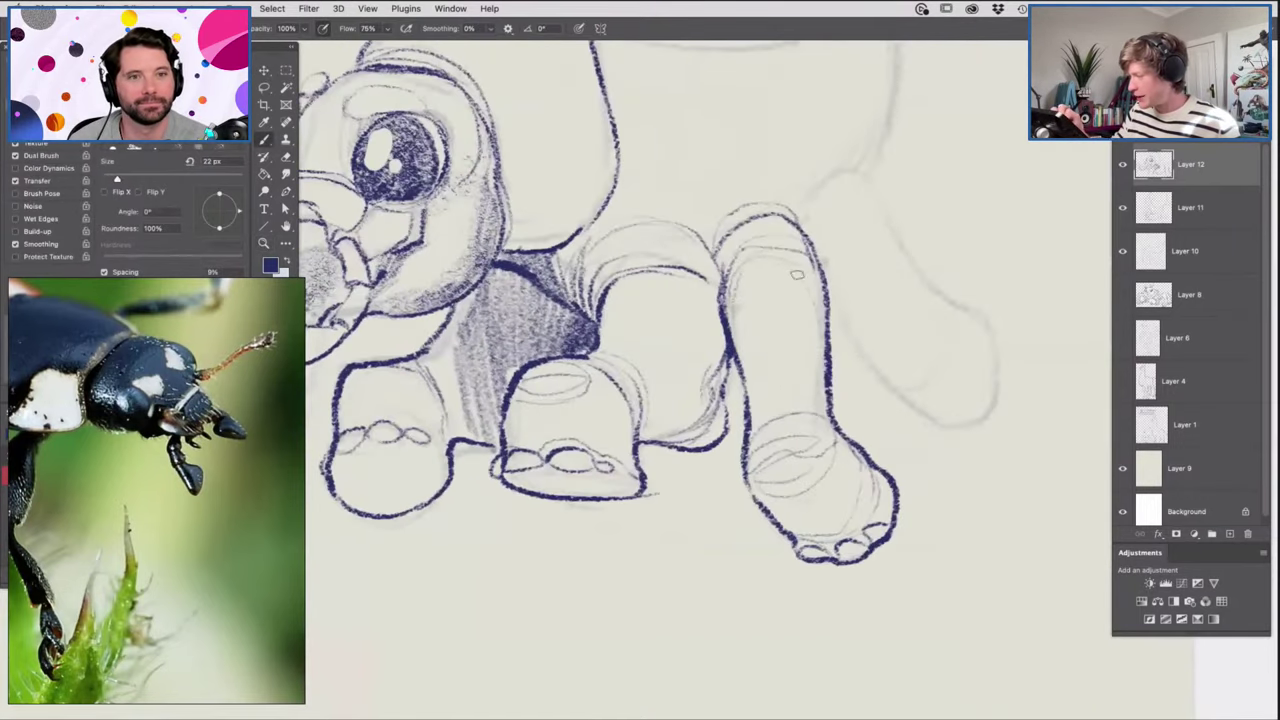
mouse_move(835, 452)
mouse_down()
mouse_move(800, 472)
mouse_move(812, 501)
mouse_up()
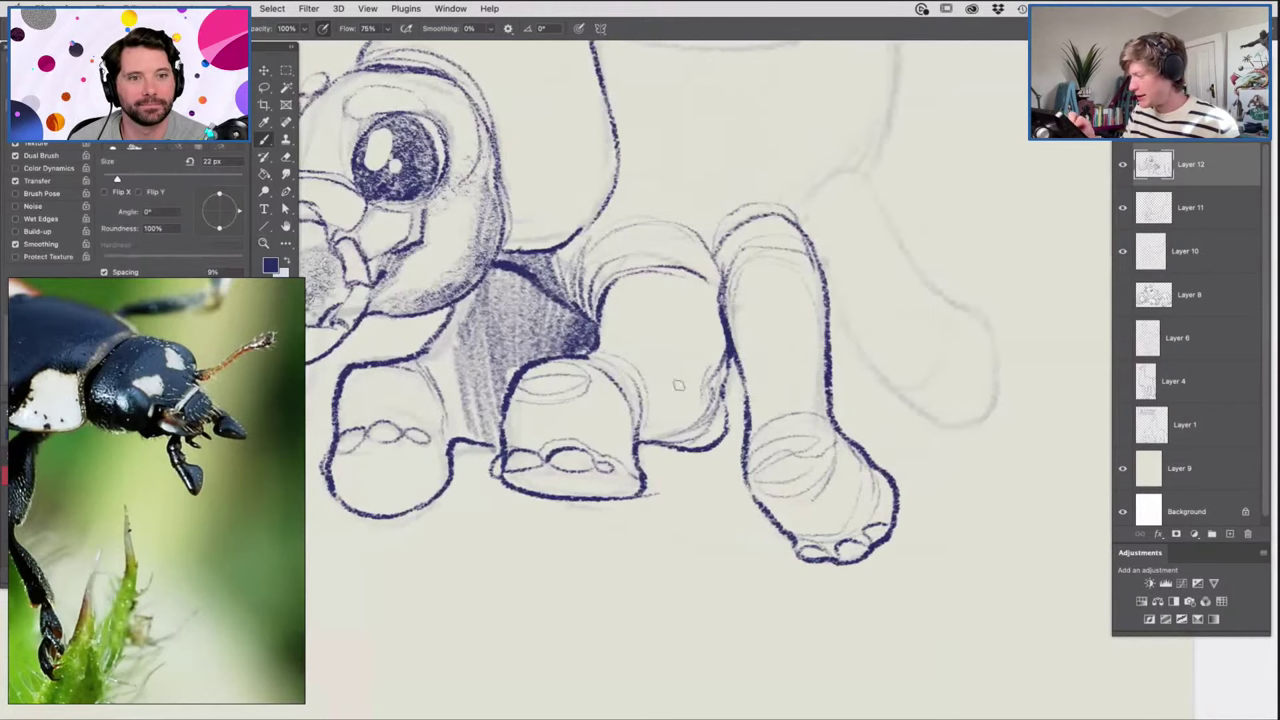
drag(652, 440, 664, 378)
Draw the rear leg's arched top joint and its back contour down around the foot.
key(z)
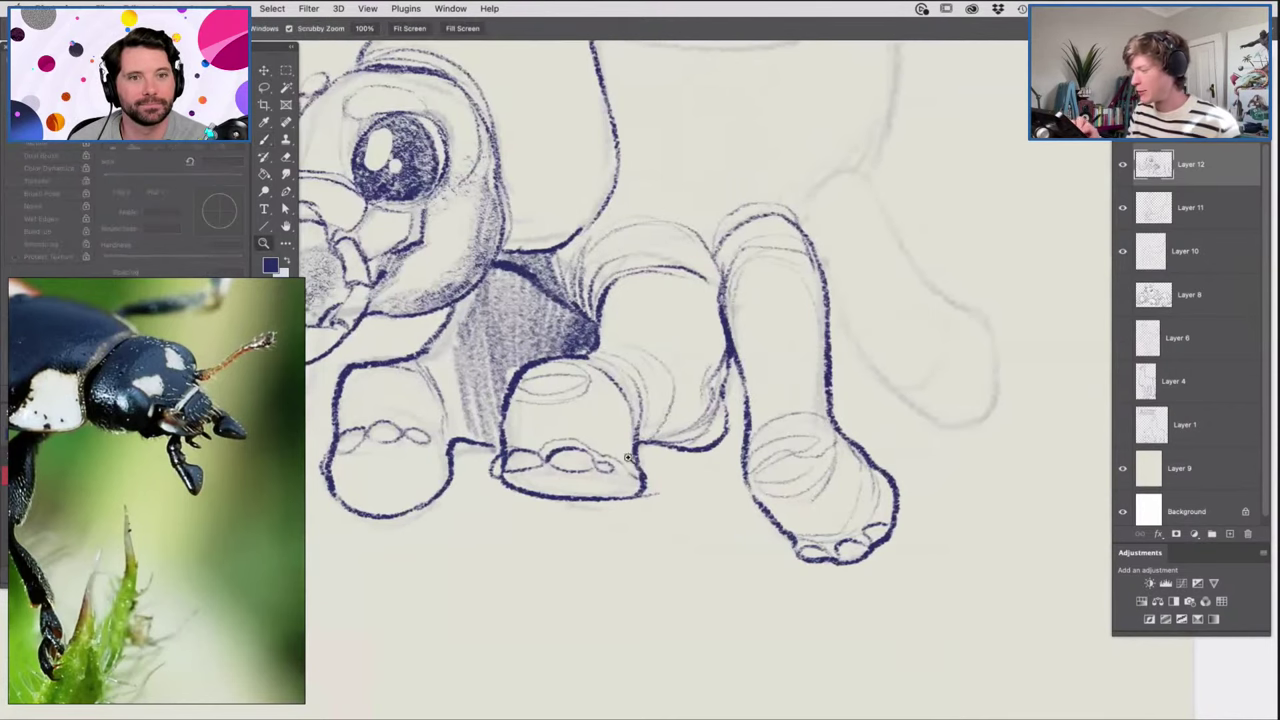
alt+click(660, 440)
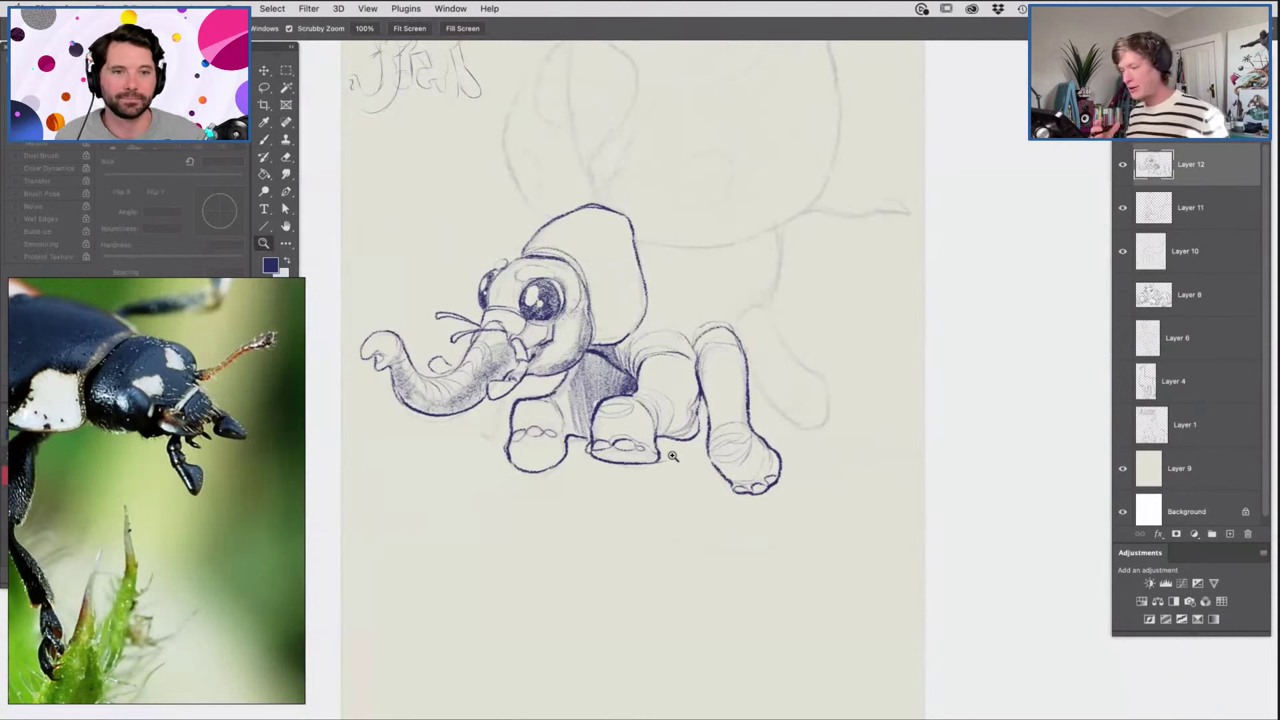
click(698, 354)
key(b)
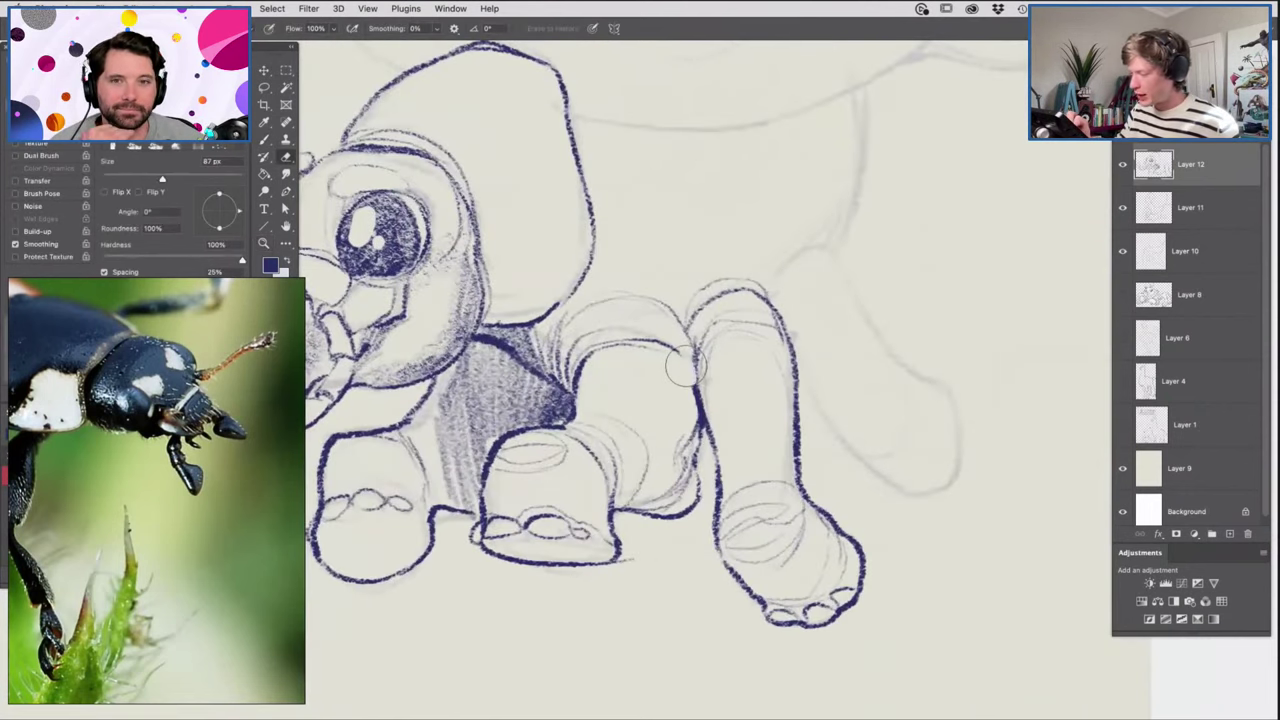
key(b)
mouse_move(780, 298)
mouse_down()
mouse_move(797, 265)
mouse_move(783, 312)
mouse_move(826, 255)
mouse_move(786, 261)
mouse_move(840, 250)
mouse_move(806, 279)
mouse_move(840, 263)
mouse_move(886, 350)
mouse_move(879, 340)
mouse_move(942, 383)
mouse_move(938, 471)
mouse_up()
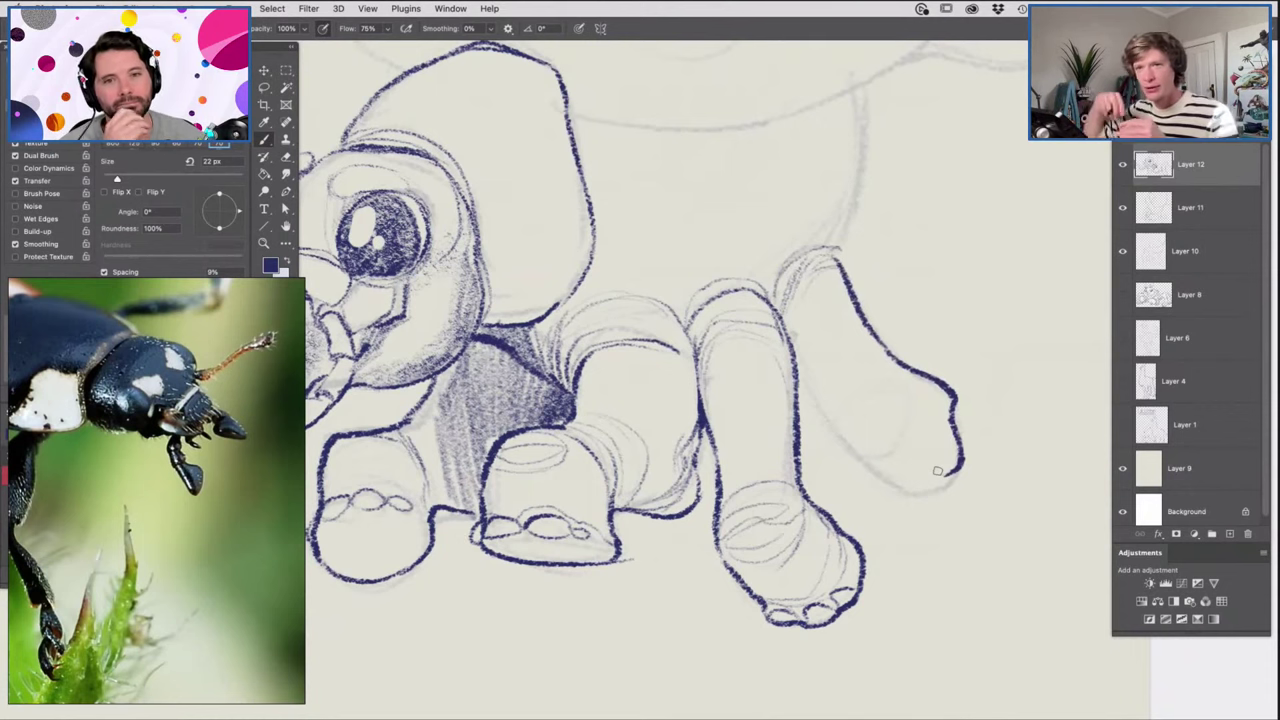
Add light ankle wrinkles to the rear leg and draw its front contour, sole and toe notches.
mouse_move(848, 424)
mouse_down()
mouse_move(902, 410)
mouse_move(864, 454)
mouse_up()
key(super+space)
drag(955, 427, 964, 430)
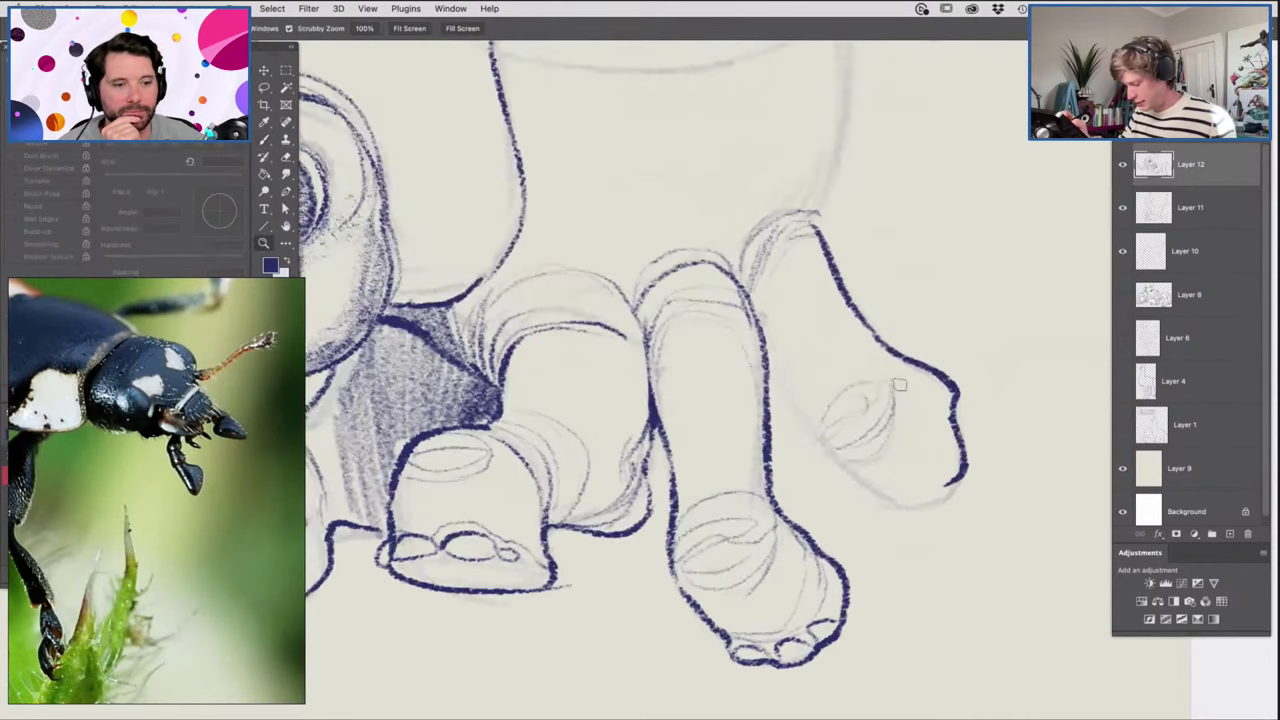
key(b)
mouse_move(754, 336)
mouse_down()
mouse_move(851, 490)
mouse_move(918, 515)
mouse_move(940, 486)
mouse_move(950, 424)
mouse_up()
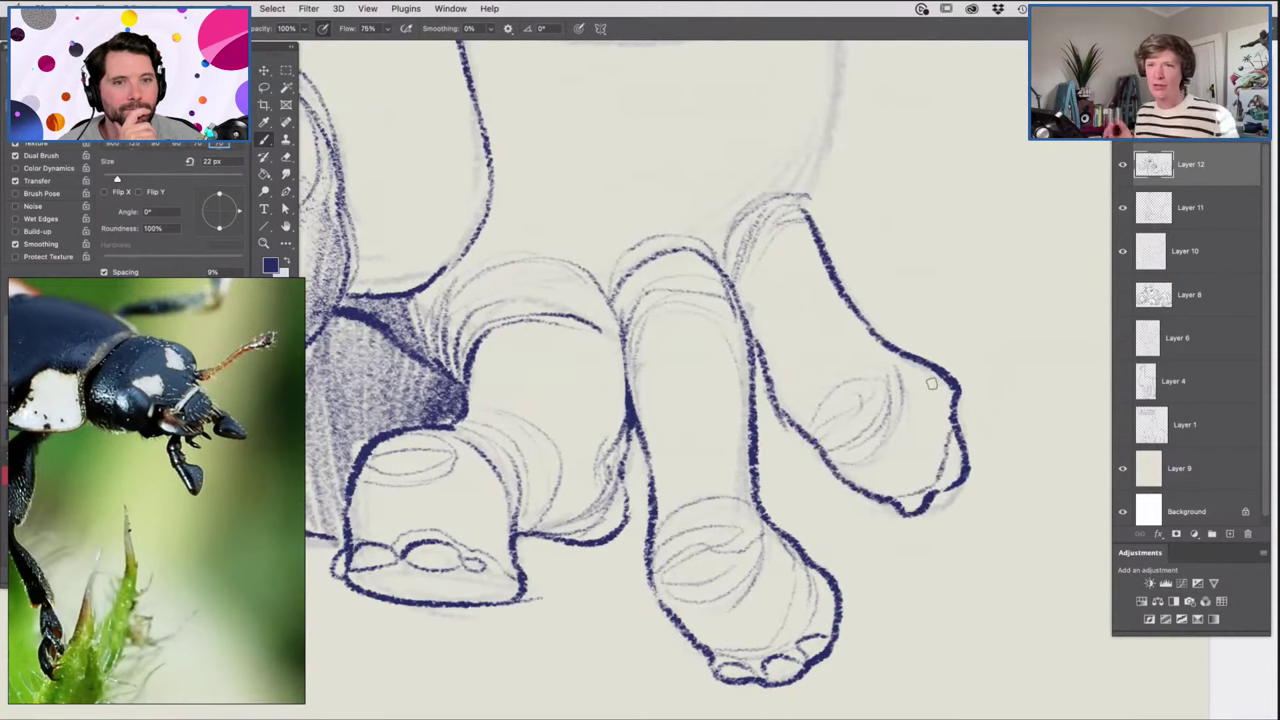
mouse_move(846, 324)
mouse_down()
mouse_move(909, 369)
mouse_move(912, 414)
mouse_up()
key(z)
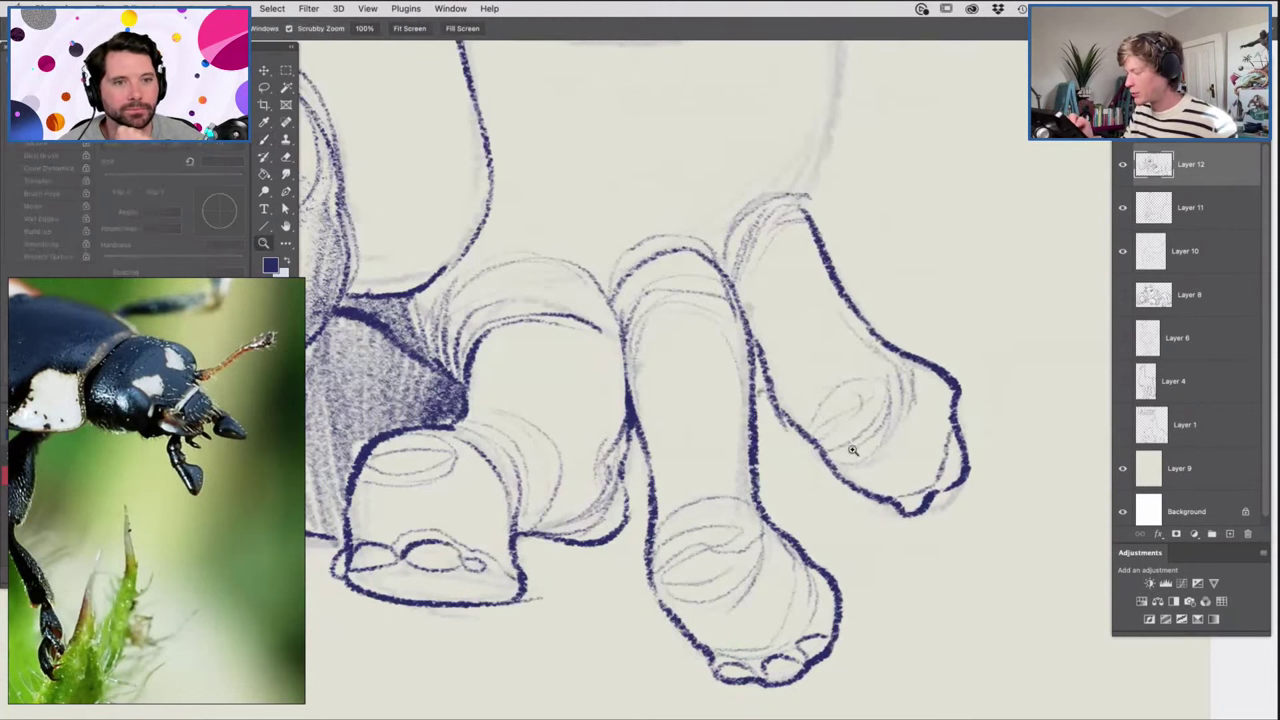
Outline the far-side legs showing behind the near front and middle legs and between the middle and rear legs.
drag(825, 406, 765, 410)
drag(788, 470, 835, 455)
key(b)
drag(688, 450, 742, 502)
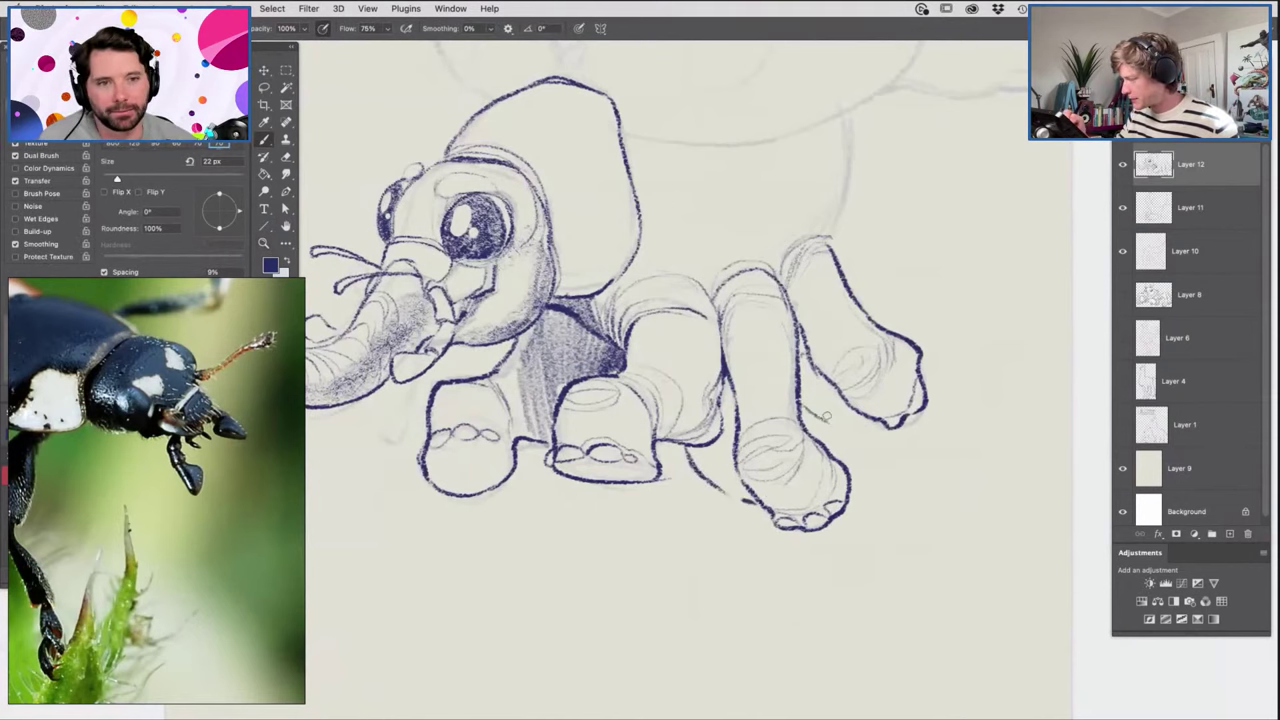
key(z)
alt+click(785, 402)
click(802, 410)
click(802, 410)
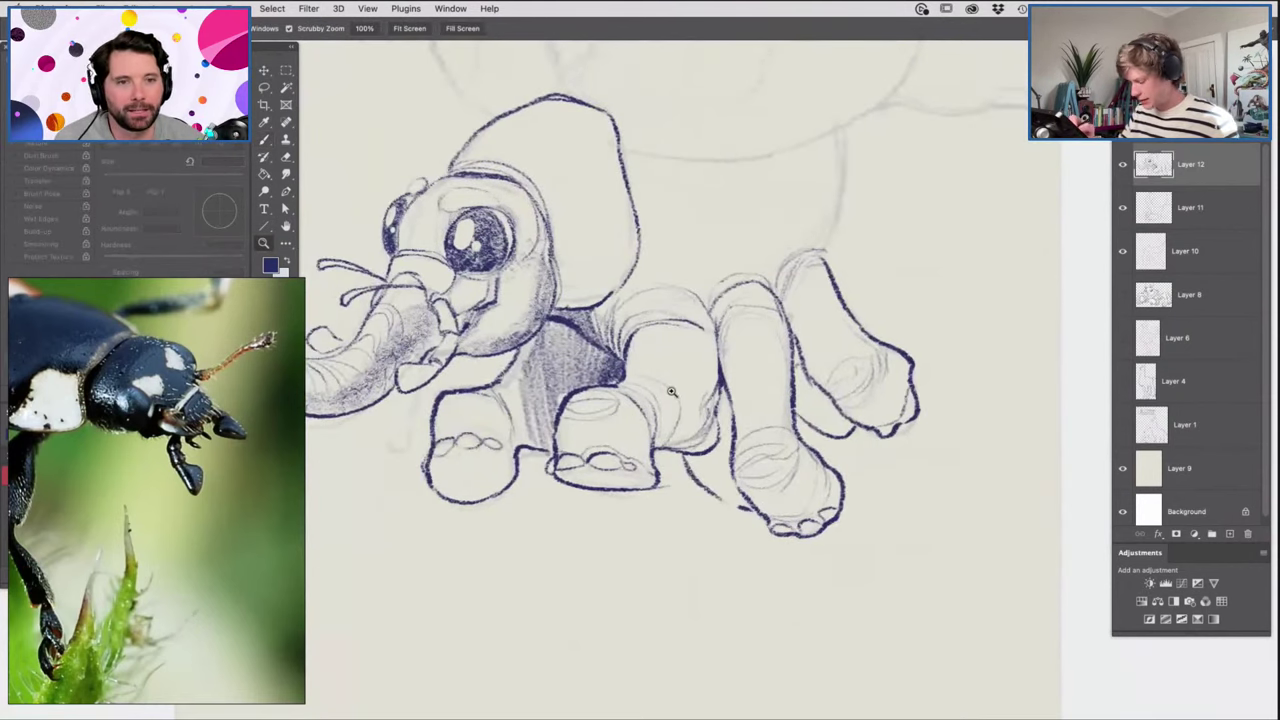
Set the brush size to 31 px and shade the far-side legs visible in the gaps beside the middle leg.
key(b)
right_click(690, 440)
click(766, 428)
key(z)
alt+click(750, 370)
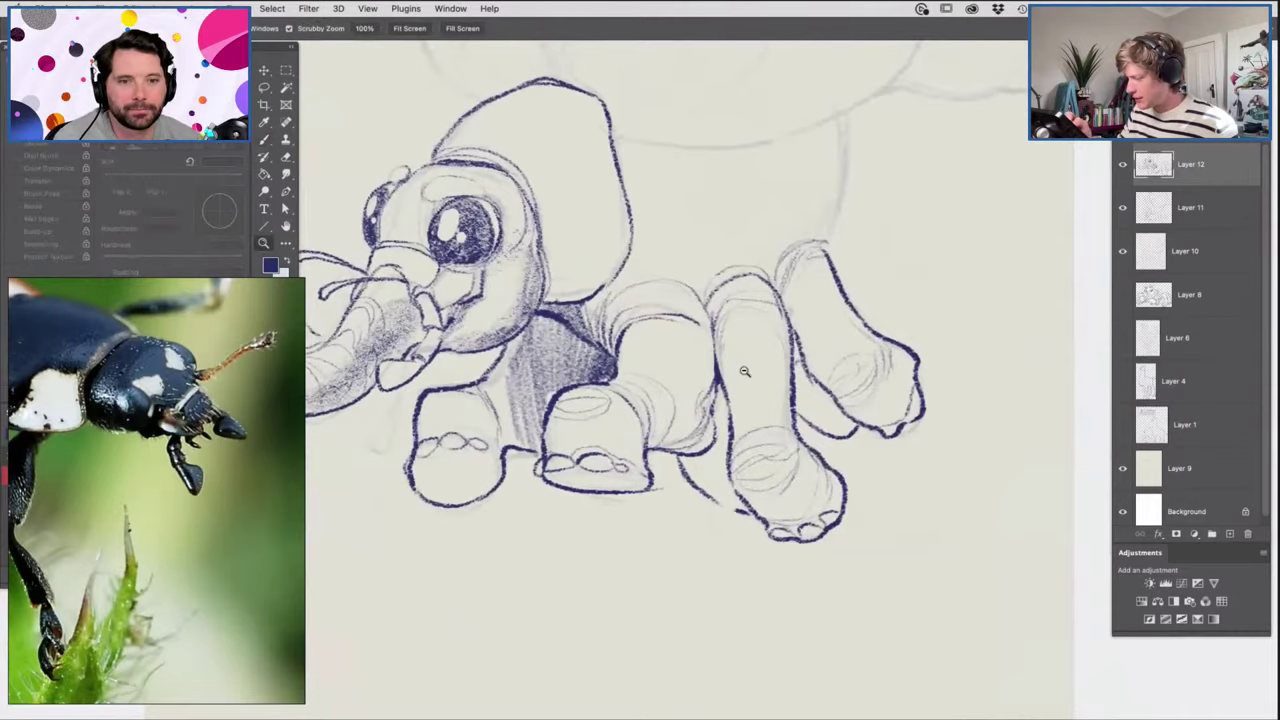
click(781, 374)
key(b)
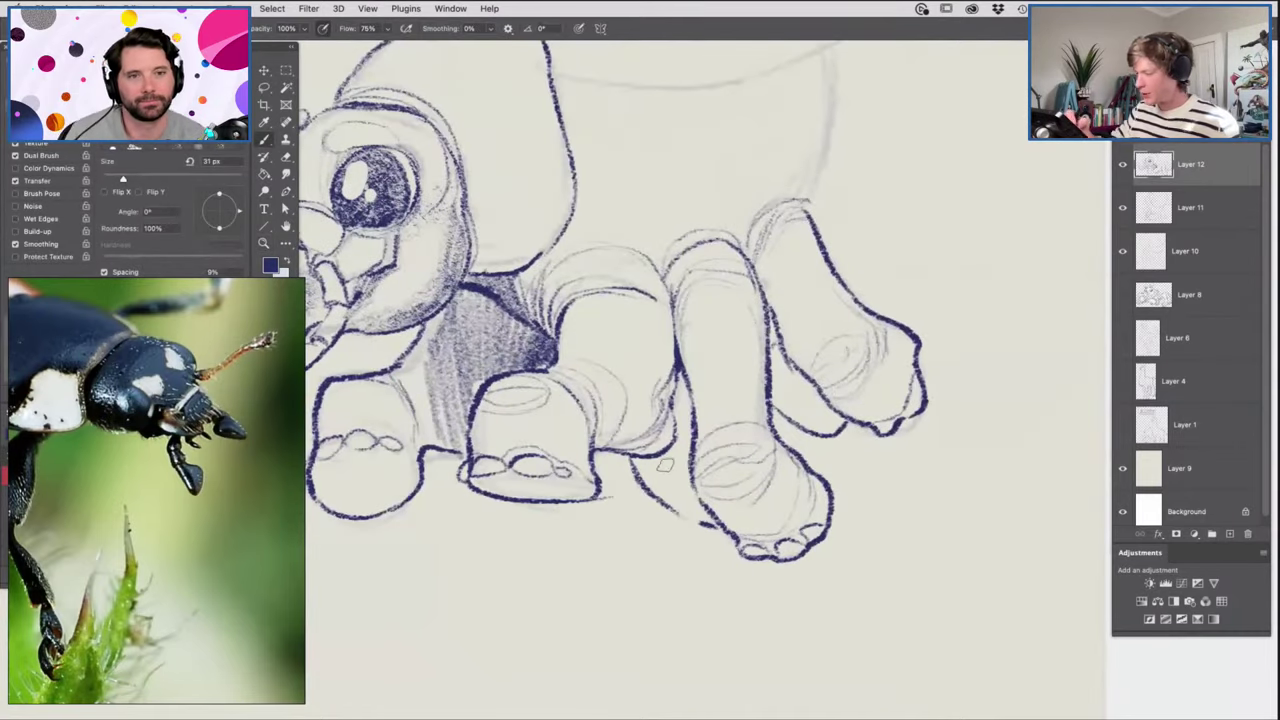
key(z)
mouse_move(750, 474)
mouse_down()
mouse_move(685, 468)
mouse_move(701, 439)
mouse_up()
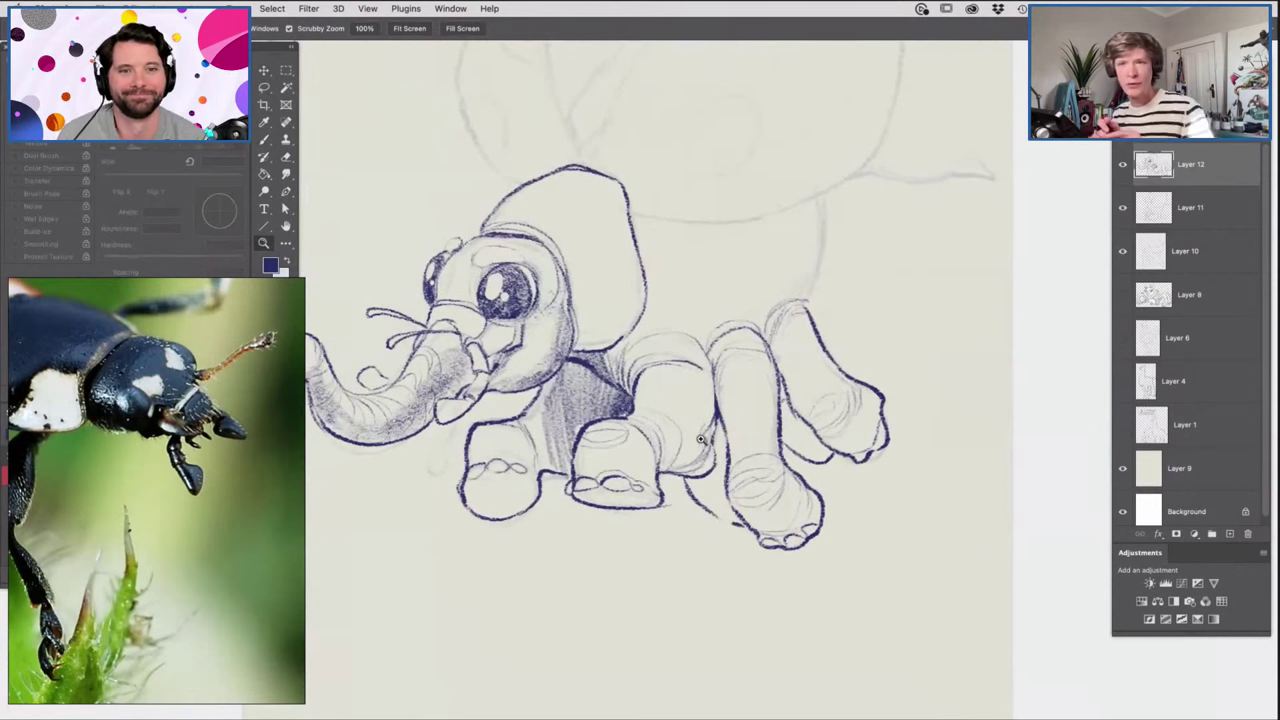
drag(795, 470, 813, 486)
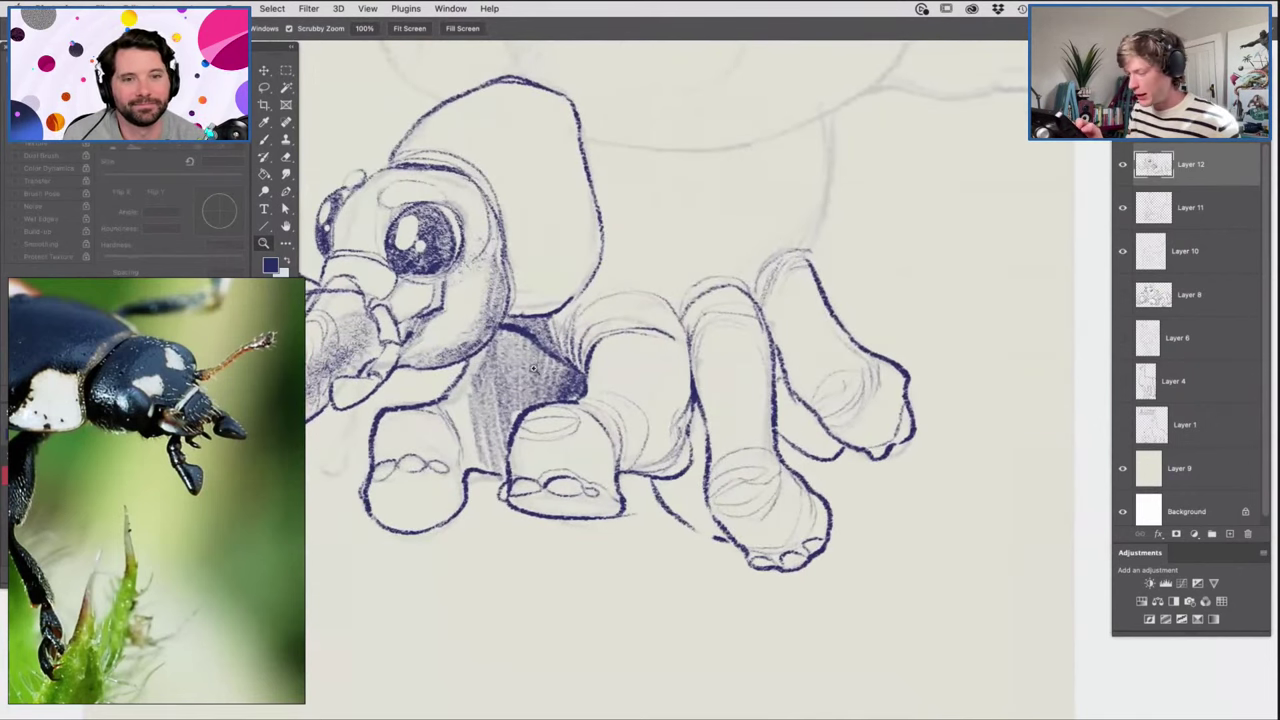
key(b)
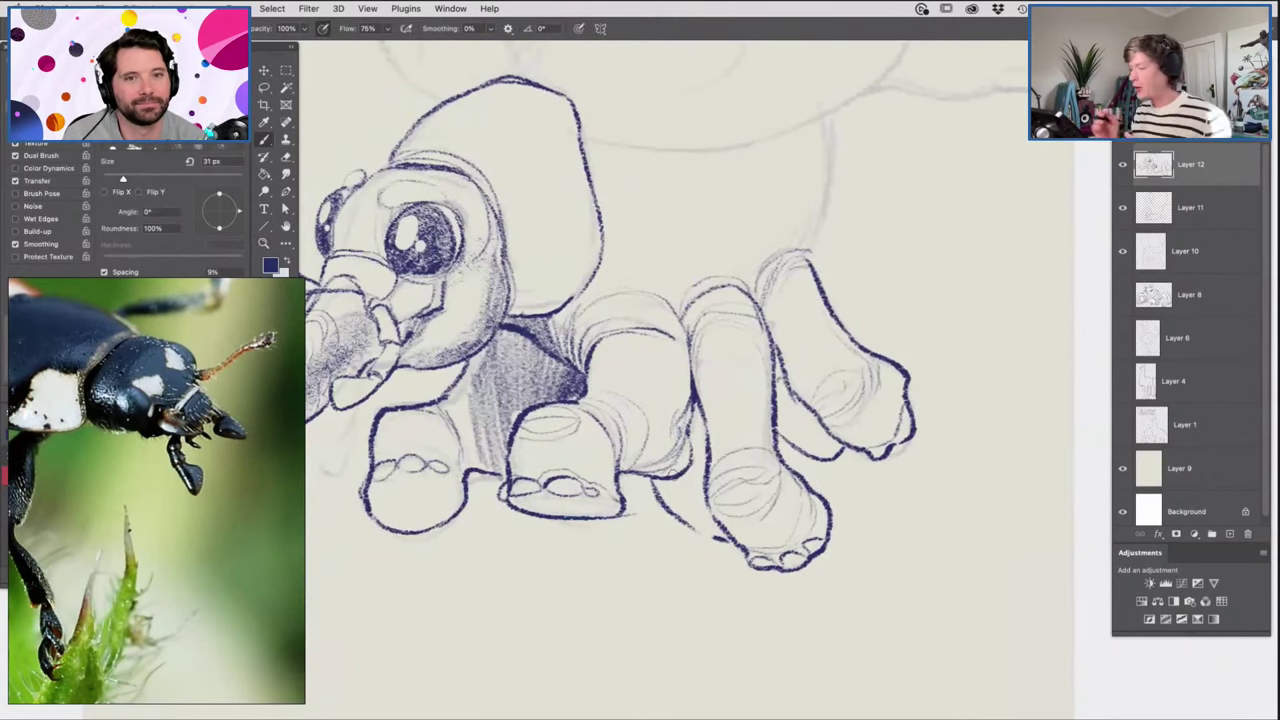
mouse_move(661, 488)
mouse_down()
mouse_move(710, 533)
mouse_move(685, 484)
mouse_move(696, 406)
mouse_up()
drag(704, 518, 724, 538)
drag(772, 420, 820, 462)
drag(780, 390, 842, 460)
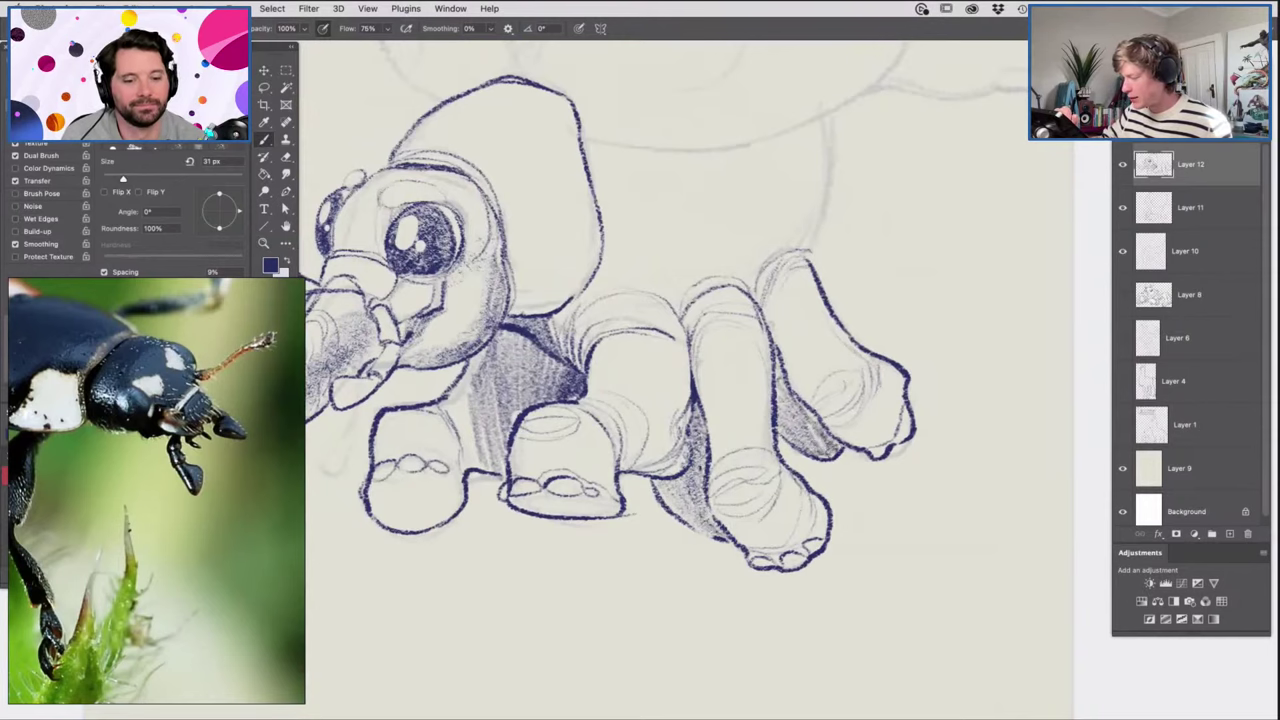
Draw the hind body contour from the tail base down to the top of the rear leg.
drag(810, 405, 720, 412)
drag(791, 461, 752, 458)
mouse_move(812, 422)
mouse_down()
mouse_move(822, 430)
mouse_move(789, 389)
mouse_move(840, 263)
mouse_up()
mouse_move(818, 426)
mouse_down()
mouse_move(842, 270)
mouse_move(812, 416)
mouse_up()
mouse_move(765, 365)
mouse_down()
mouse_move(749, 354)
mouse_move(642, 387)
mouse_up()
Reframe the reference board to examine the two ladybird photos for the wing case shapes.
scroll(106, 428, down, 6)
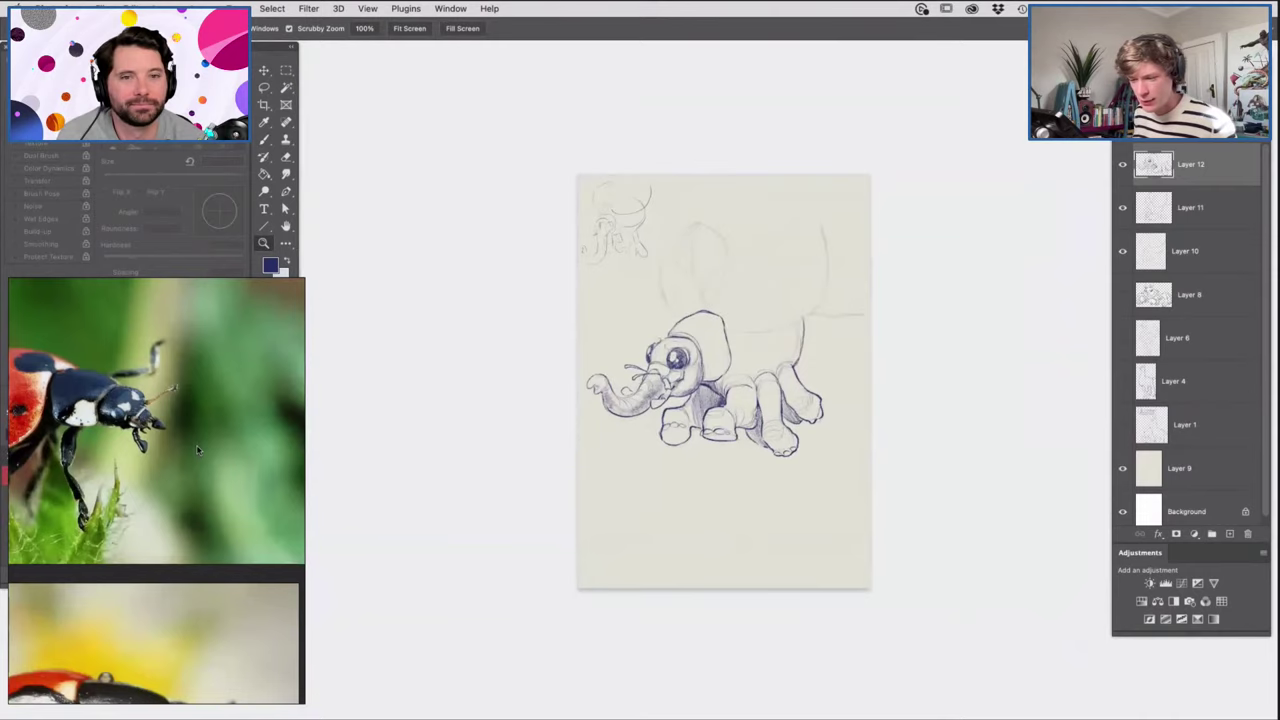
scroll(126, 636, up, 4)
scroll(170, 441, down, 3)
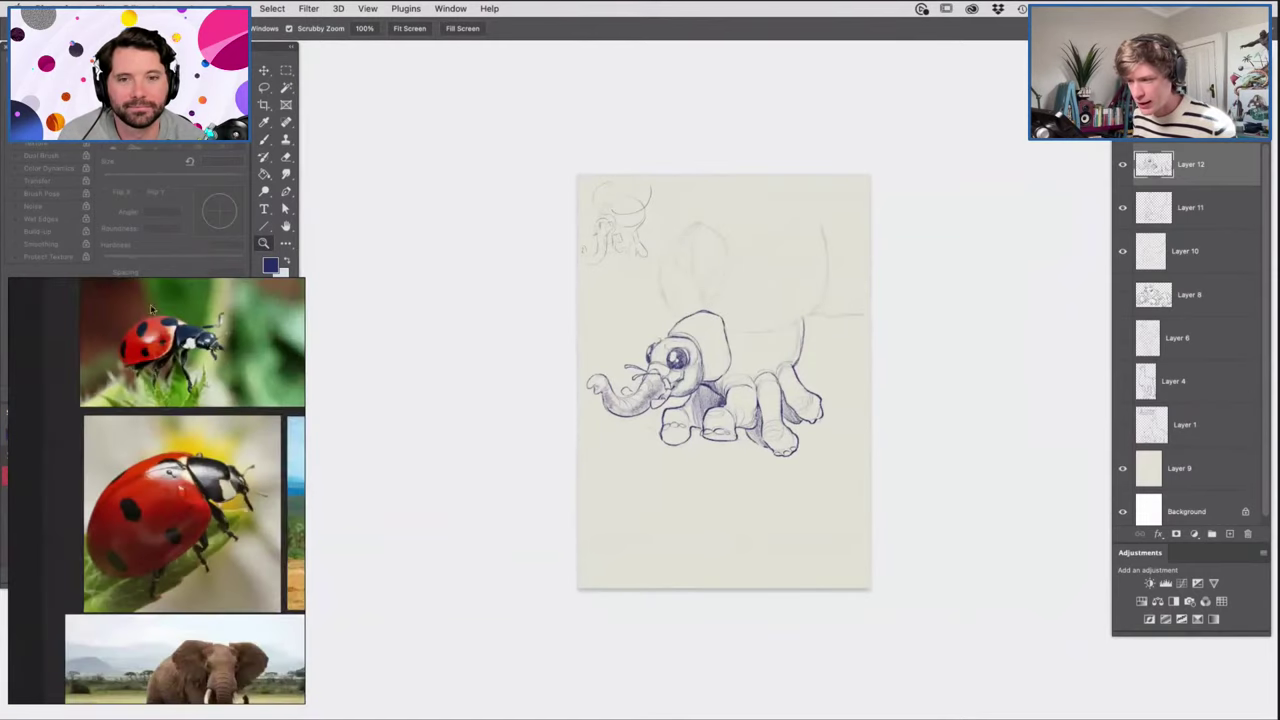
scroll(142, 338, up, 3)
scroll(160, 383, down, 2)
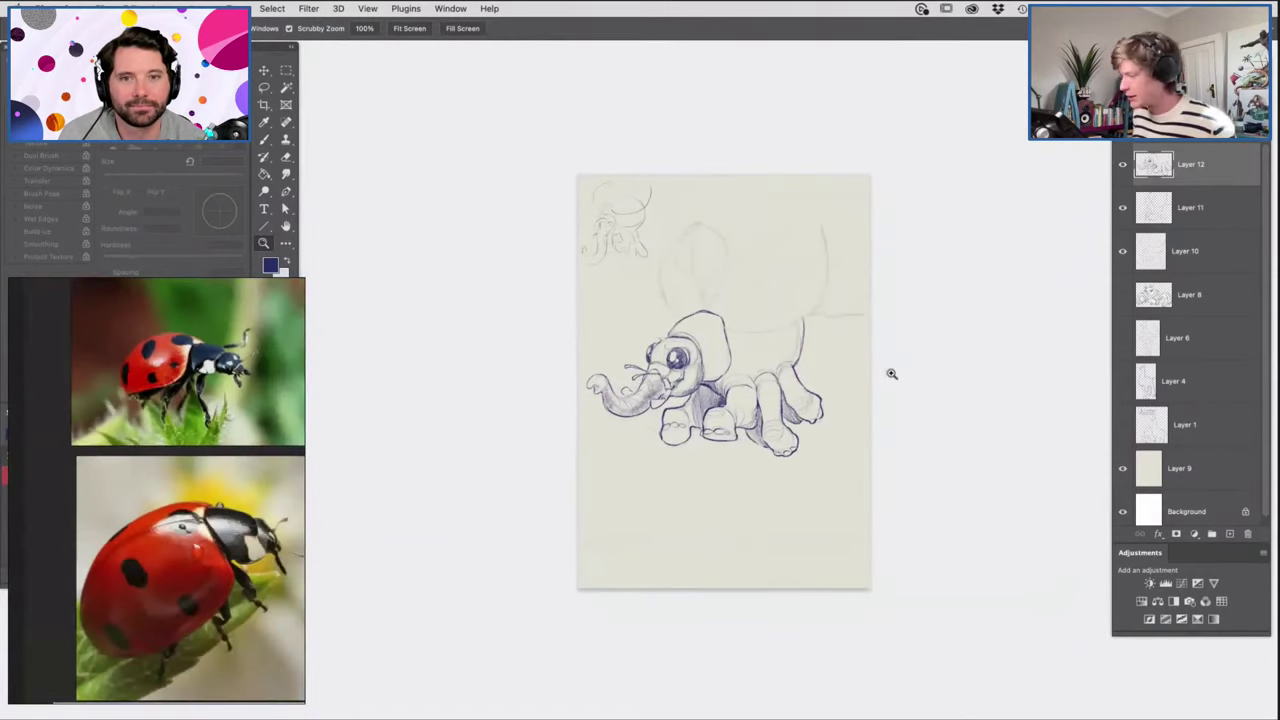
Set the brush size to 17 px and outline the large near wing case raised above the back.
drag(785, 369, 793, 422)
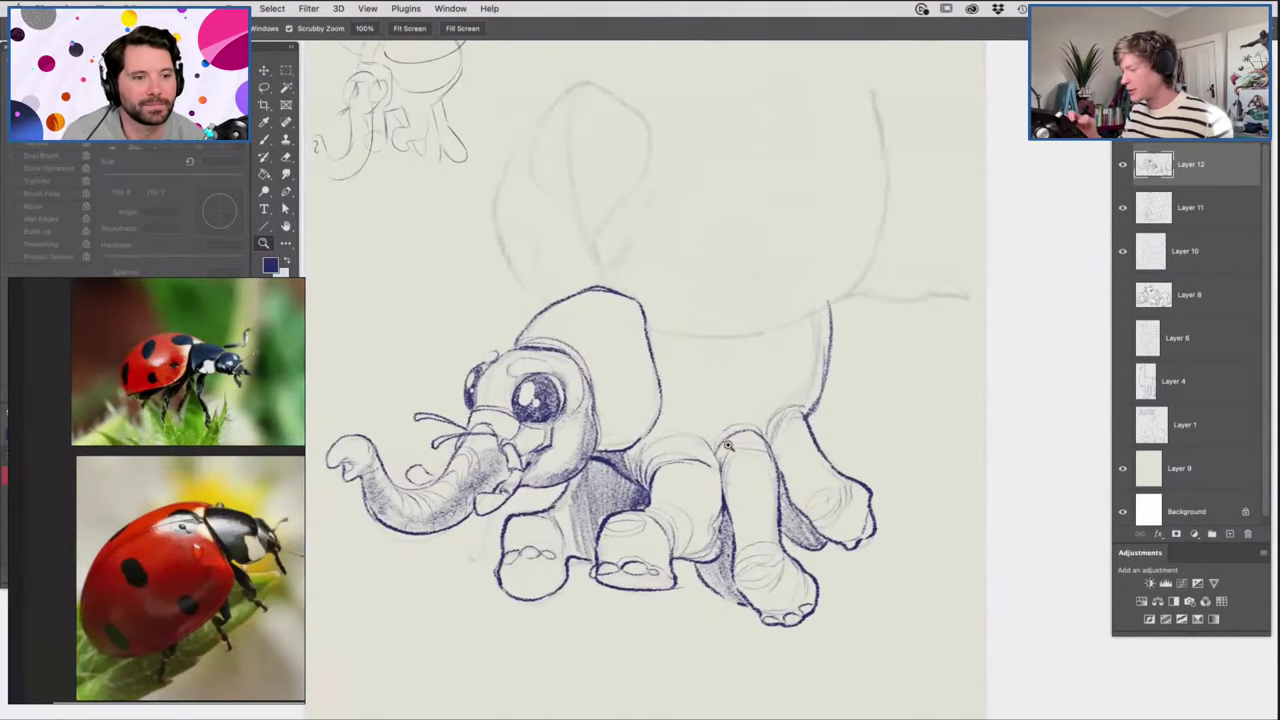
scroll(728, 445, down, 1)
scroll(825, 161, up, 2)
key(b)
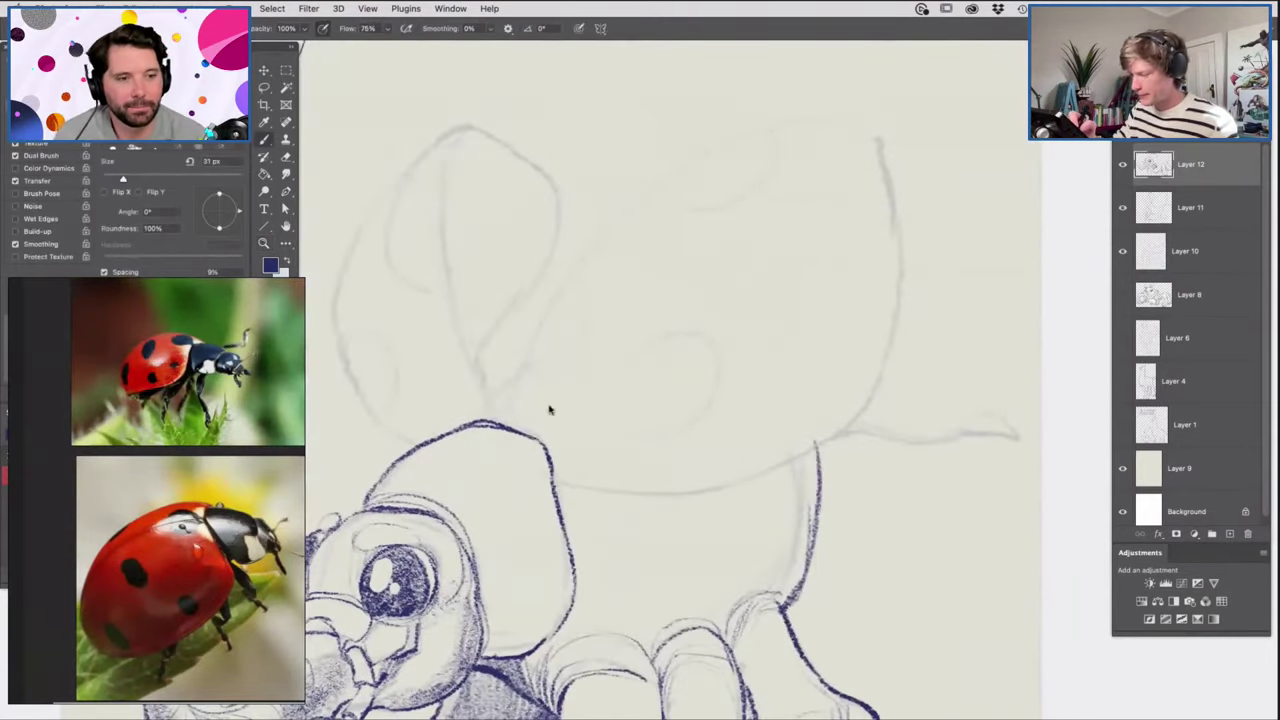
right_click(550, 409)
click(535, 428)
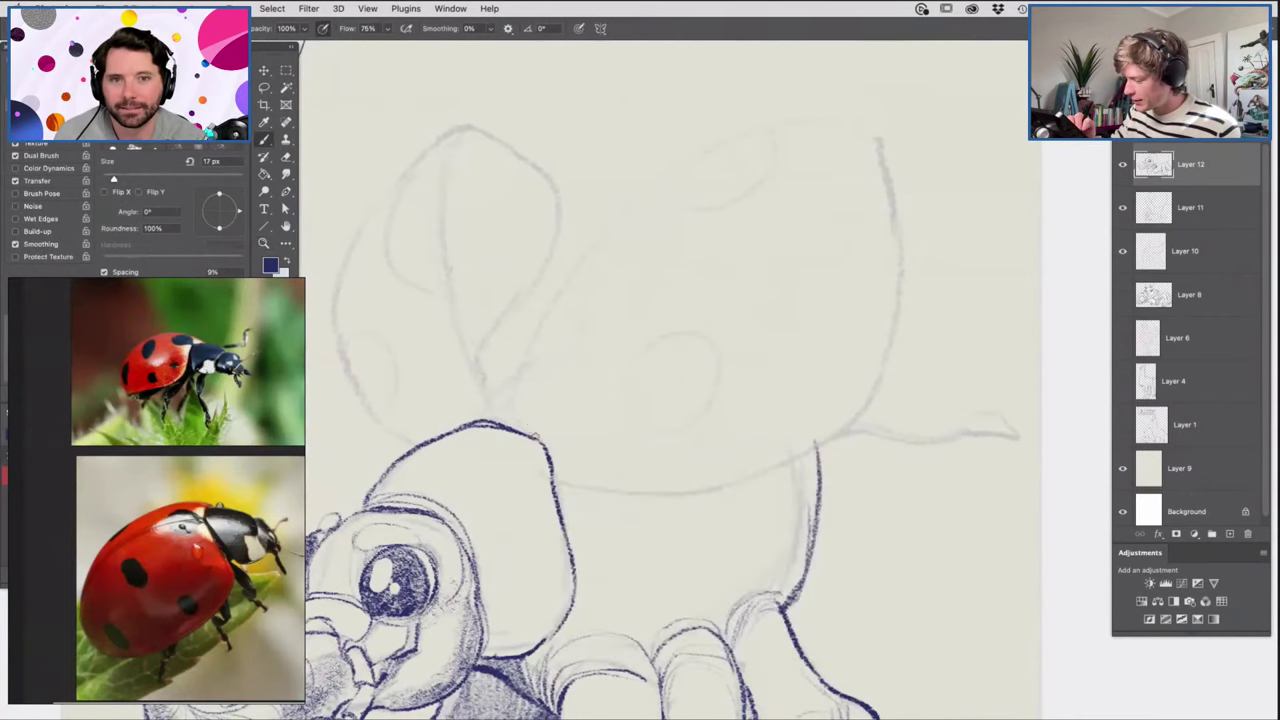
mouse_move(524, 425)
mouse_down()
mouse_move(521, 386)
mouse_move(873, 139)
mouse_move(895, 316)
mouse_move(590, 484)
mouse_move(746, 492)
mouse_move(843, 413)
mouse_up()
drag(893, 318, 820, 447)
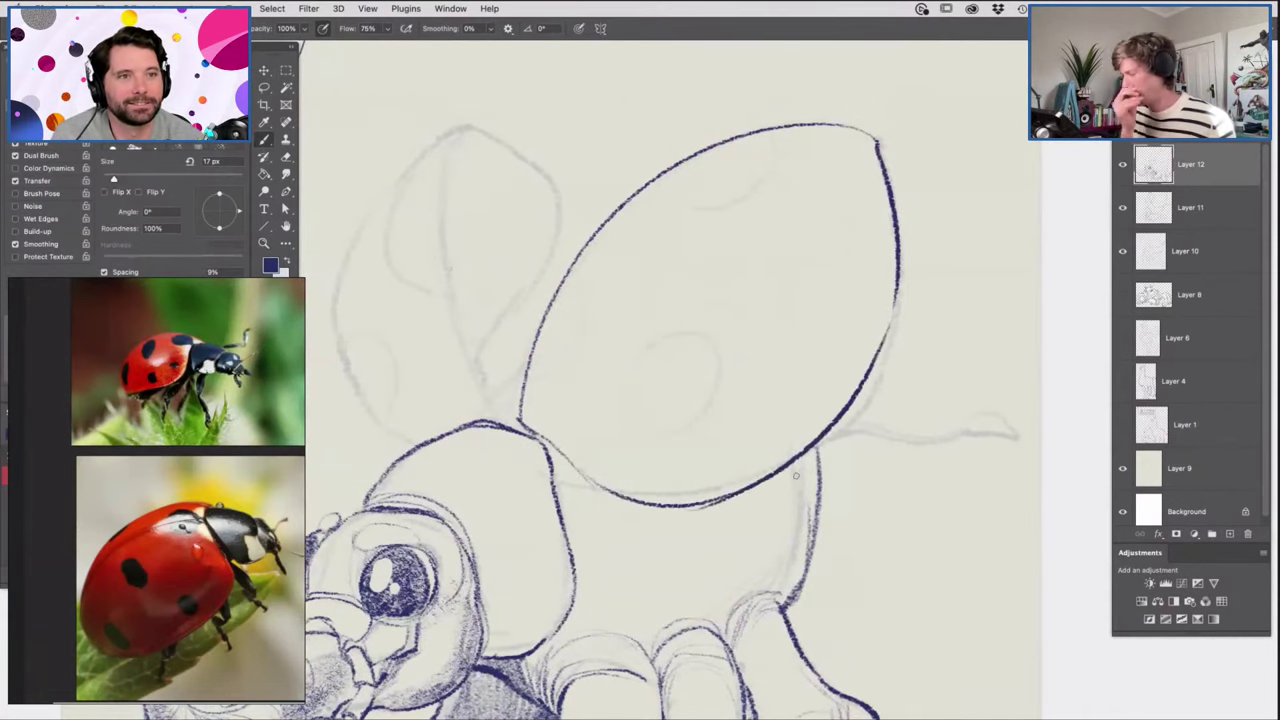
Outline the far wing case behind the shield, including its curved inner edge and folded underside.
key(z)
mouse_move(795, 363)
mouse_down()
mouse_move(749, 297)
mouse_move(627, 305)
mouse_move(740, 345)
mouse_up()
key(b)
mouse_move(638, 485)
mouse_down()
mouse_move(612, 390)
mouse_move(592, 140)
mouse_move(480, 252)
mouse_move(441, 367)
mouse_move(534, 520)
mouse_up()
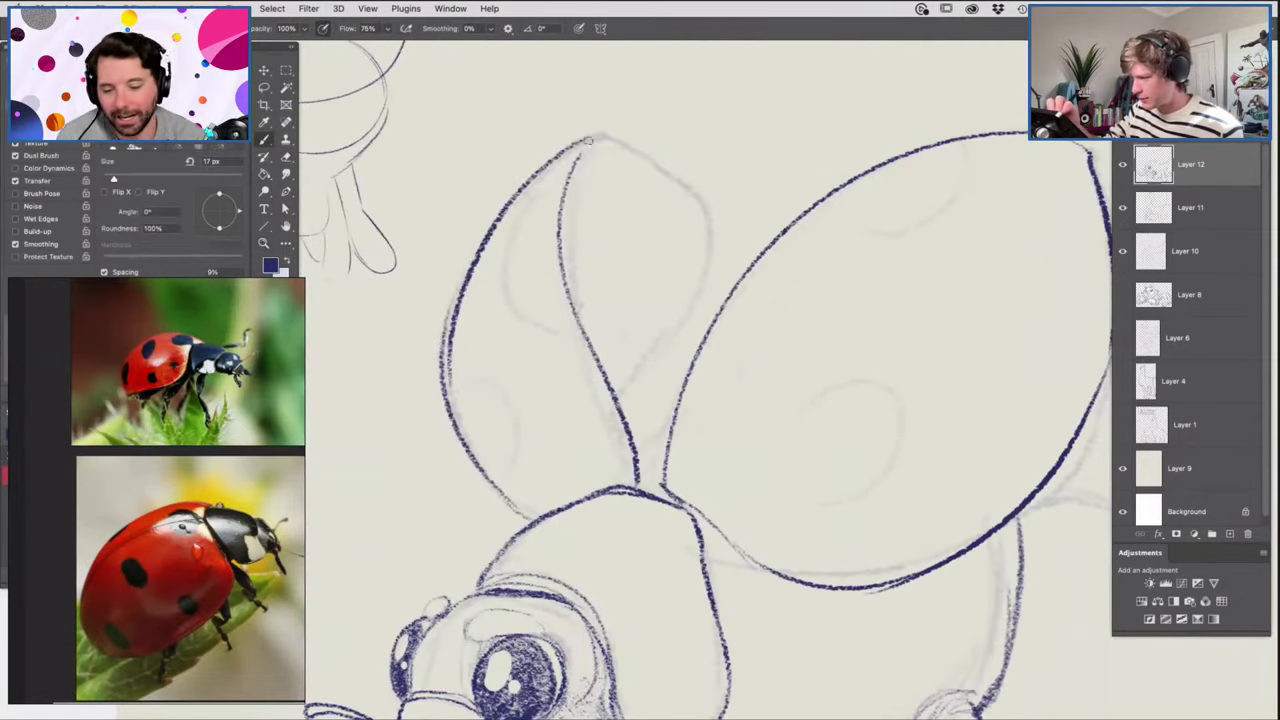
mouse_move(588, 140)
mouse_down()
mouse_move(700, 277)
mouse_move(618, 398)
mouse_up()
mouse_move(568, 240)
mouse_down()
mouse_move(602, 145)
mouse_move(647, 176)
mouse_move(692, 256)
mouse_move(619, 394)
mouse_up()
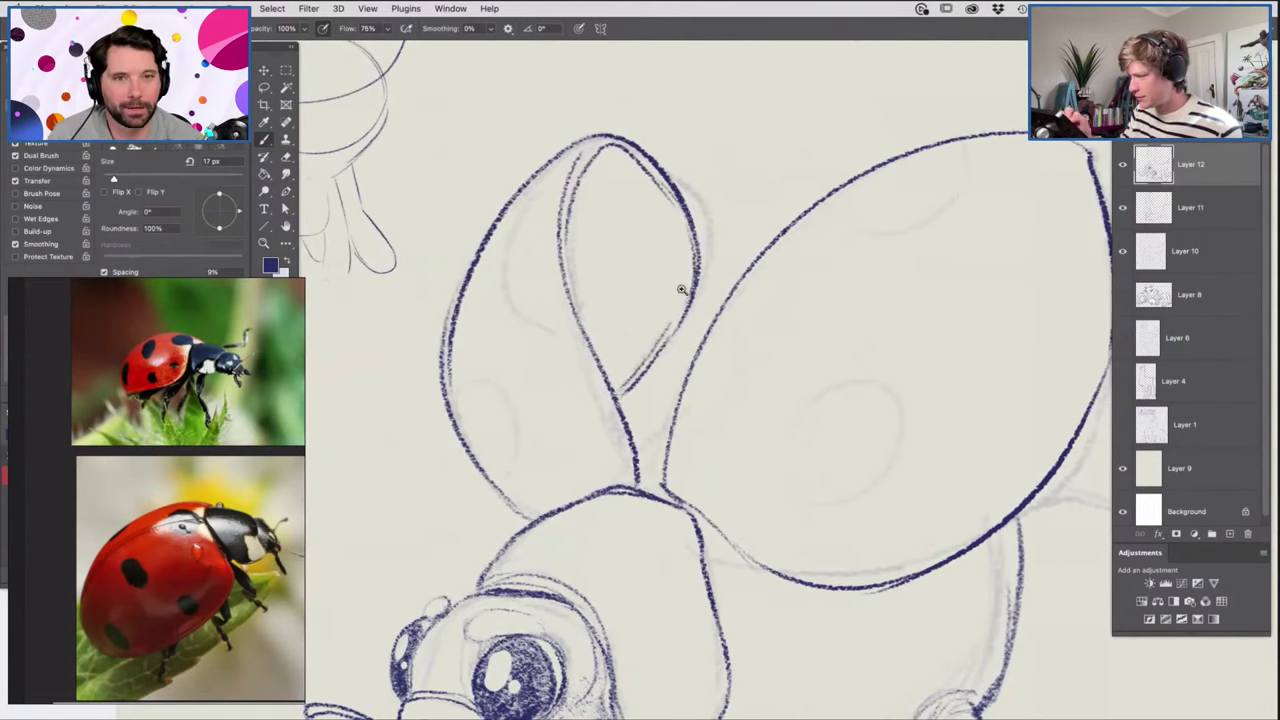
Shade the small gap between the bases of the two wing cases above the shield.
key(z)
drag(674, 295, 540, 300)
click(705, 347)
key(b)
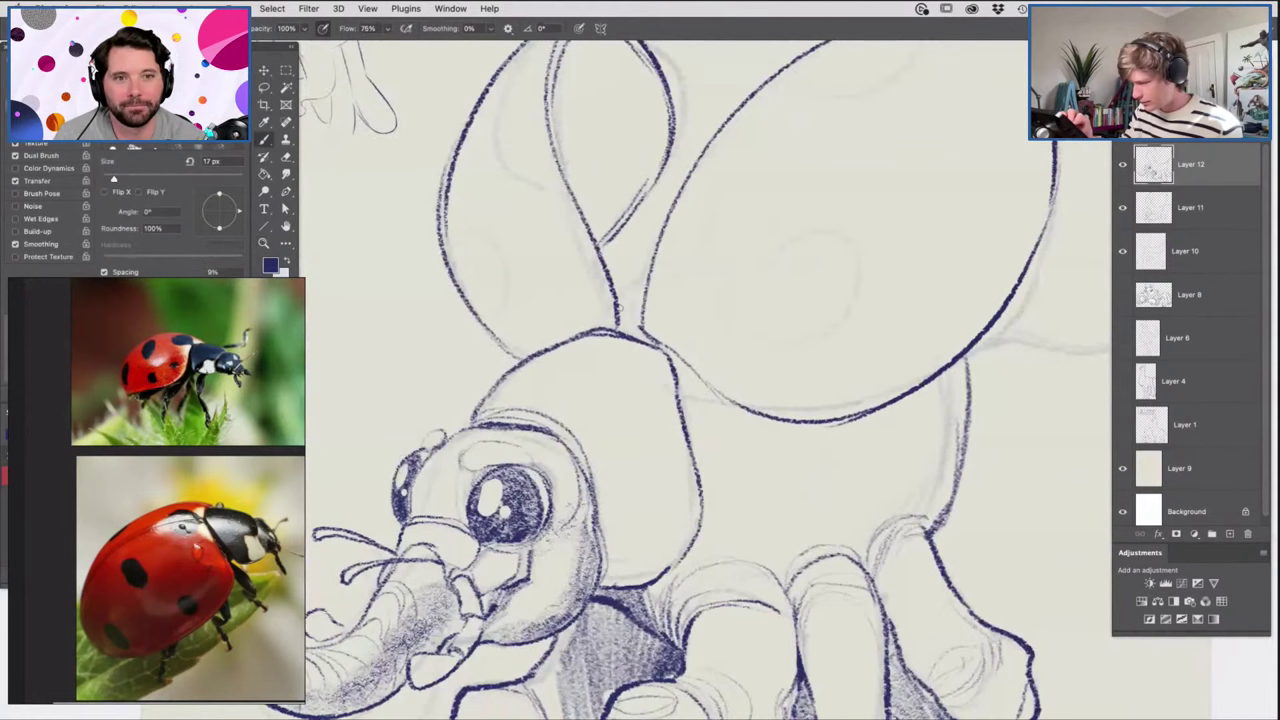
drag(628, 310, 630, 325)
key(z)
key(ctrl+0)
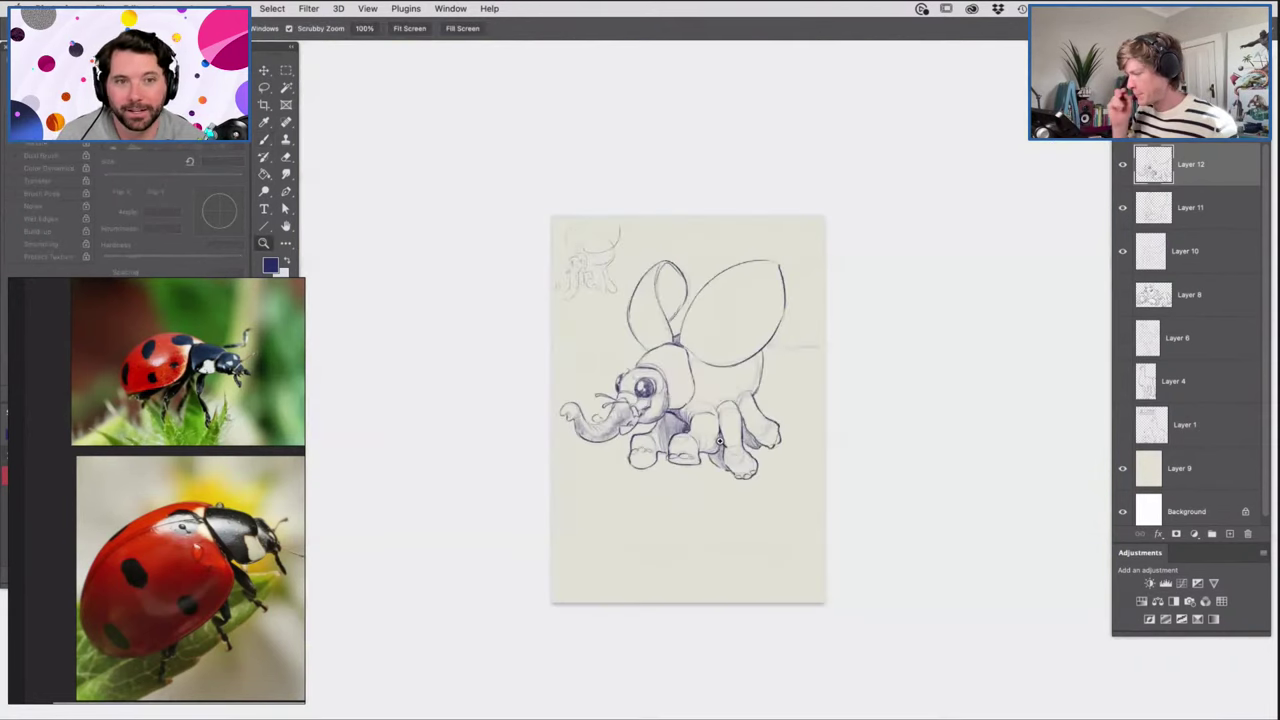
drag(720, 440, 710, 433)
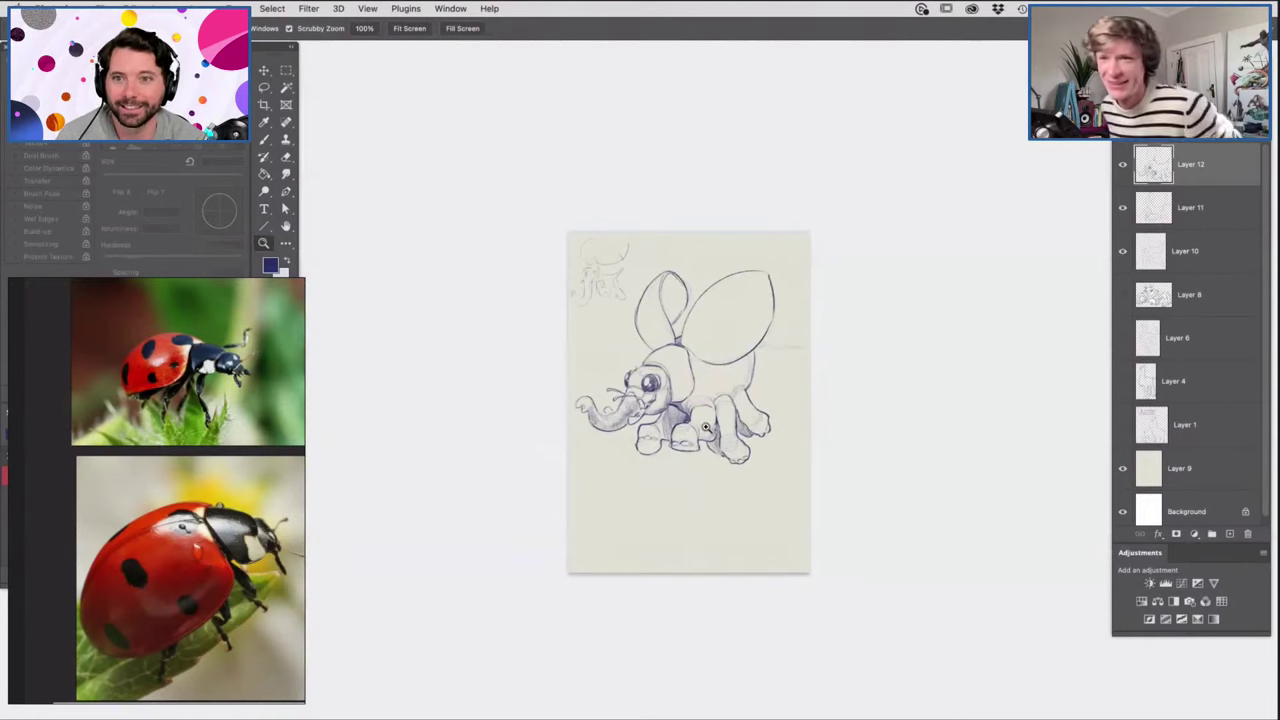
Draw the thin tail extending from the rear of the body and shade its leaf-shaped tuft.
drag(793, 351, 833, 395)
key(b)
mouse_move(650, 354)
mouse_down()
mouse_move(768, 378)
mouse_move(810, 342)
mouse_move(850, 348)
mouse_move(776, 380)
mouse_move(850, 341)
mouse_move(830, 346)
mouse_up()
drag(763, 379, 639, 378)
key(z)
mouse_move(717, 348)
mouse_down()
mouse_move(666, 420)
mouse_move(610, 420)
mouse_up()
mouse_move(691, 383)
mouse_down()
mouse_move(762, 412)
mouse_move(705, 420)
mouse_up()
Erase the lower part of the hind body contour and redraw it curving into the rear leg.
key(e)
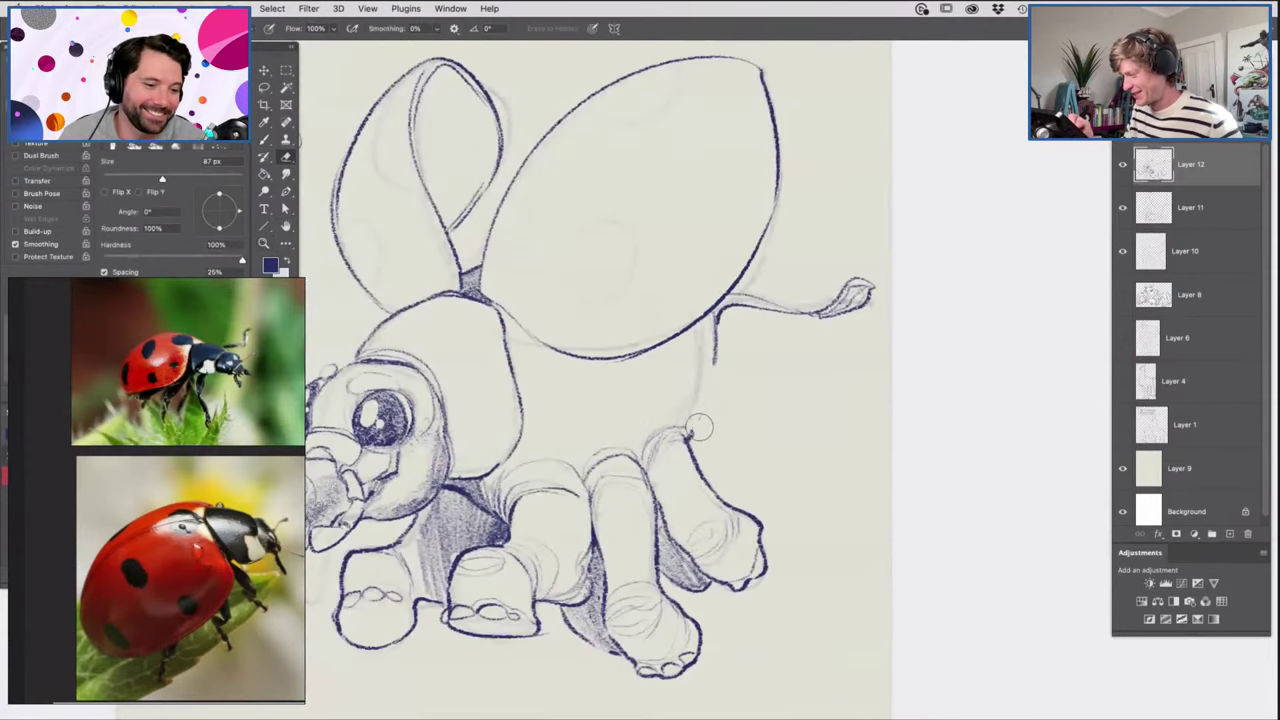
key(b)
scroll(700, 428, up, 3)
drag(720, 350, 688, 448)
key(z)
drag(719, 376, 641, 444)
scroll(700, 420, up, 5)
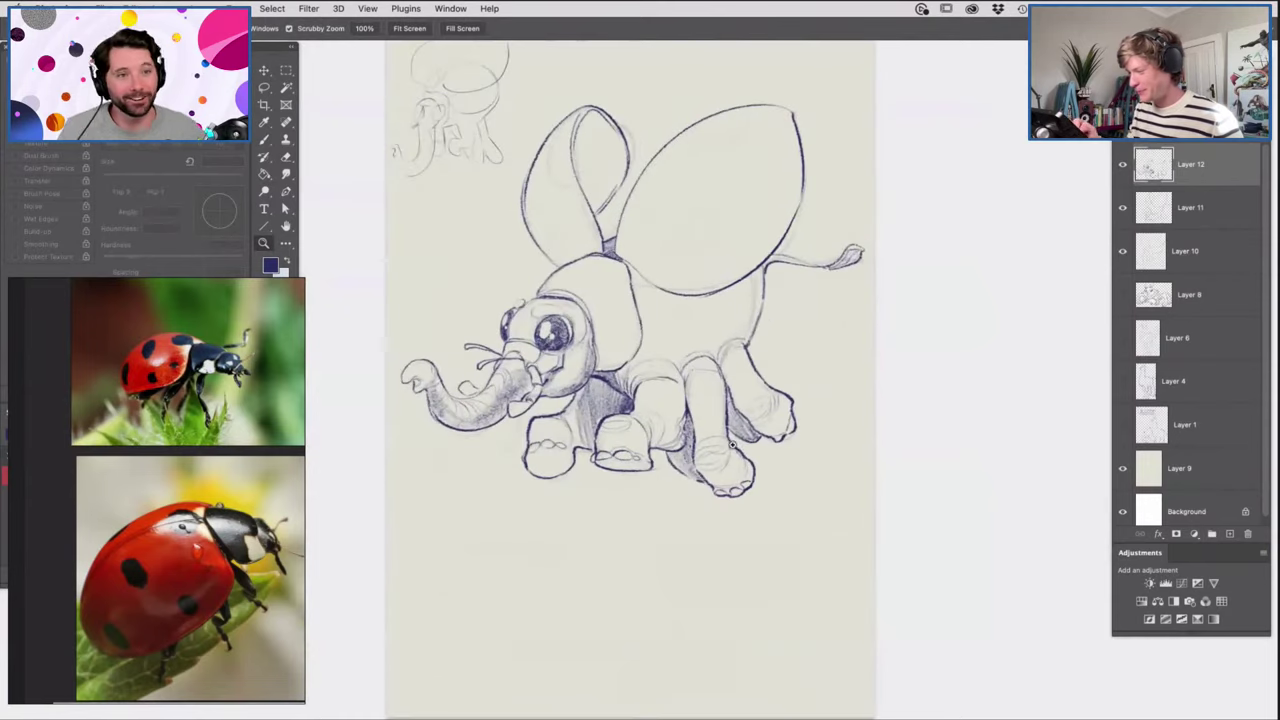
Outline a wavy-edged marking patch on the side of the shield behind the eye.
key(b)
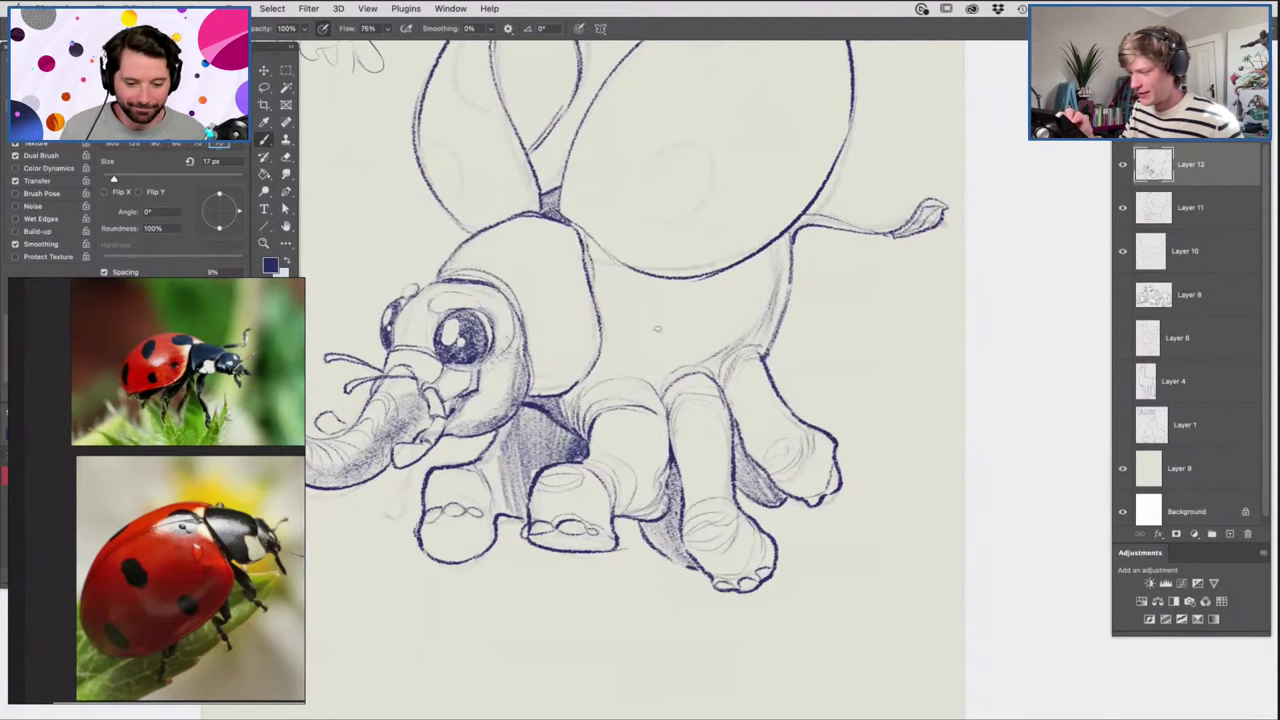
drag(567, 311, 617, 350)
drag(507, 312, 603, 249)
key(z)
key(ctrl+0)
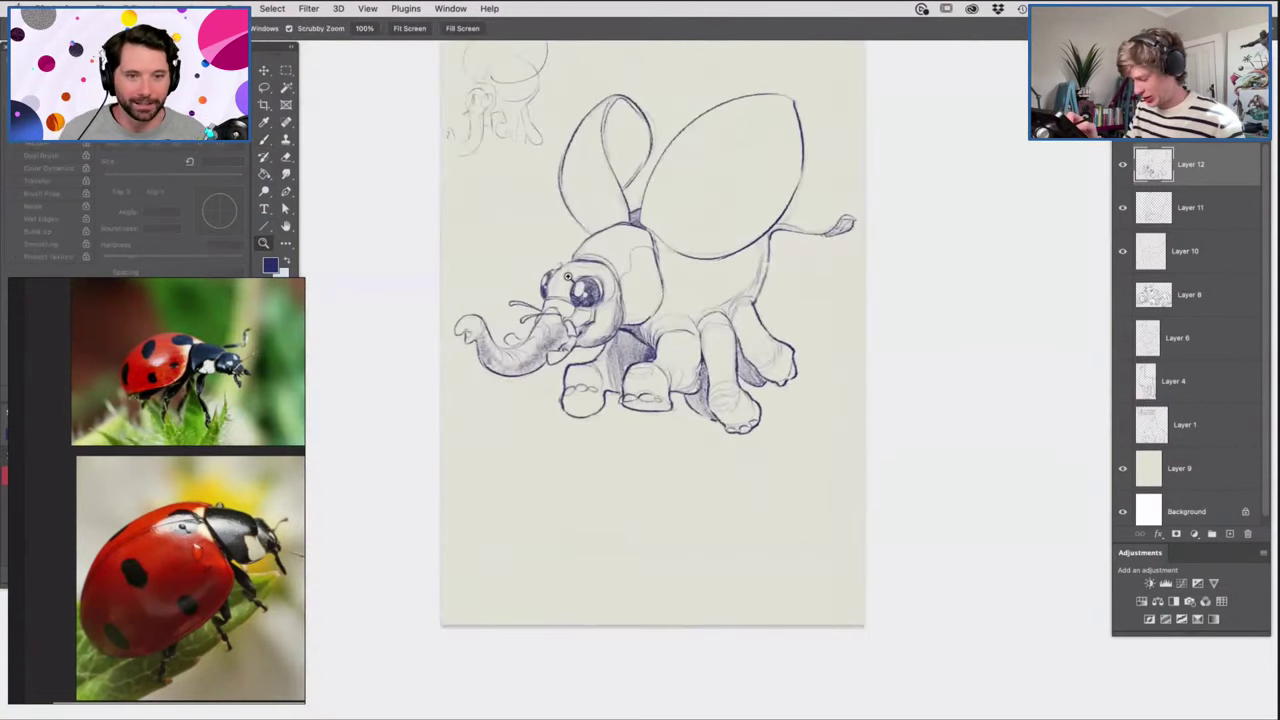
Set the brush size to 25 px and shade curved stripes across the top of the shield.
scroll(571, 285, up, 5)
key(b)
right_click(640, 310)
key(Escape)
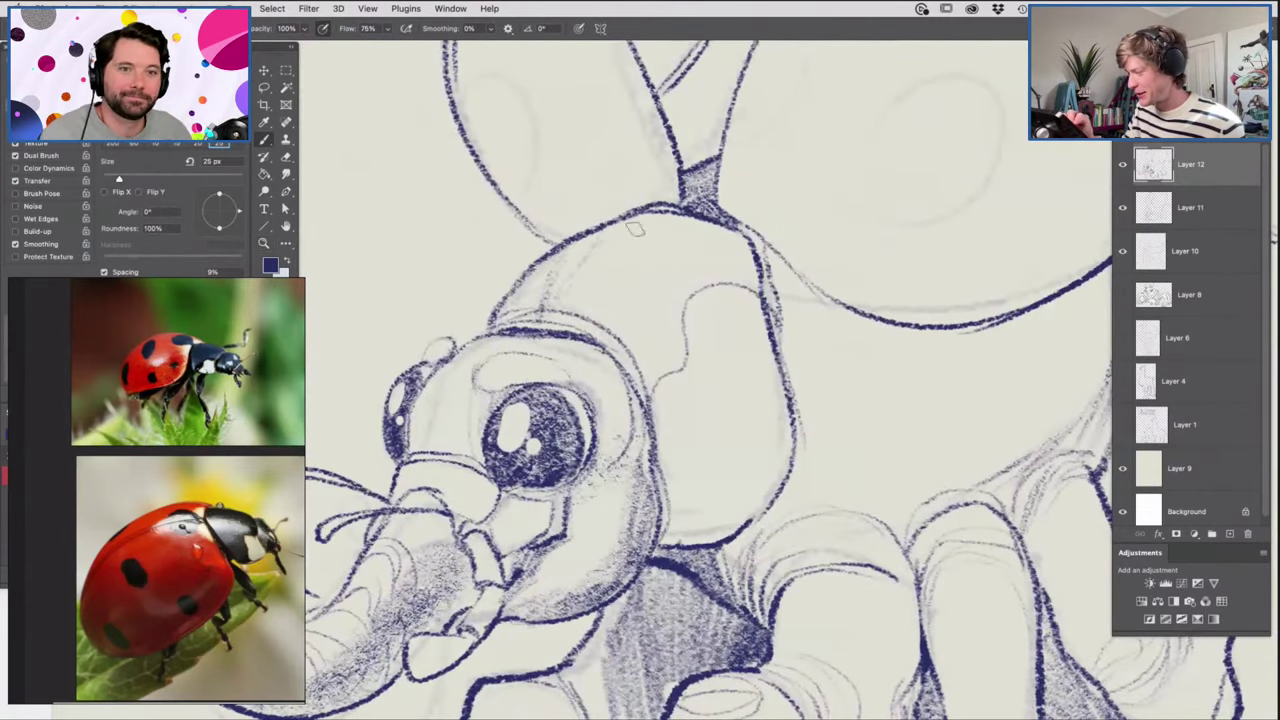
mouse_move(687, 224)
mouse_down()
mouse_move(584, 320)
mouse_move(711, 225)
mouse_move(602, 308)
mouse_up()
drag(651, 223, 564, 315)
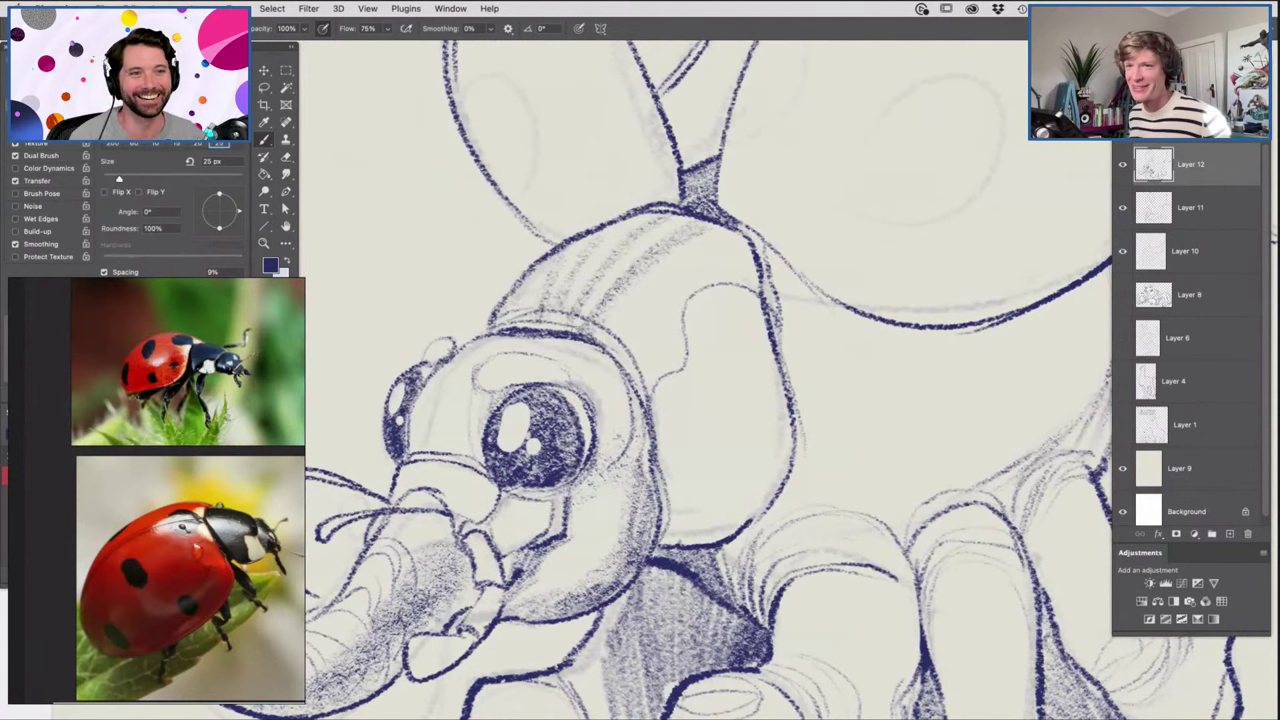
key(z)
mouse_move(603, 203)
mouse_down()
mouse_move(535, 255)
mouse_move(619, 257)
mouse_up()
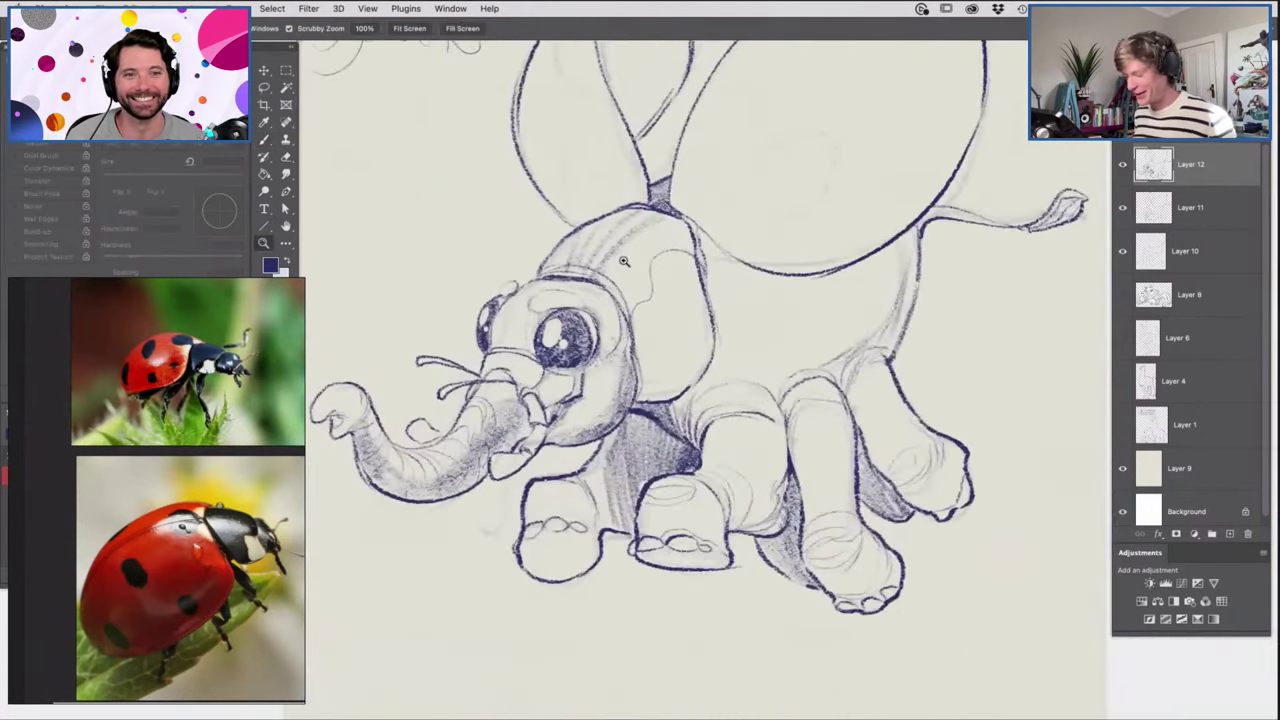
click(623, 261)
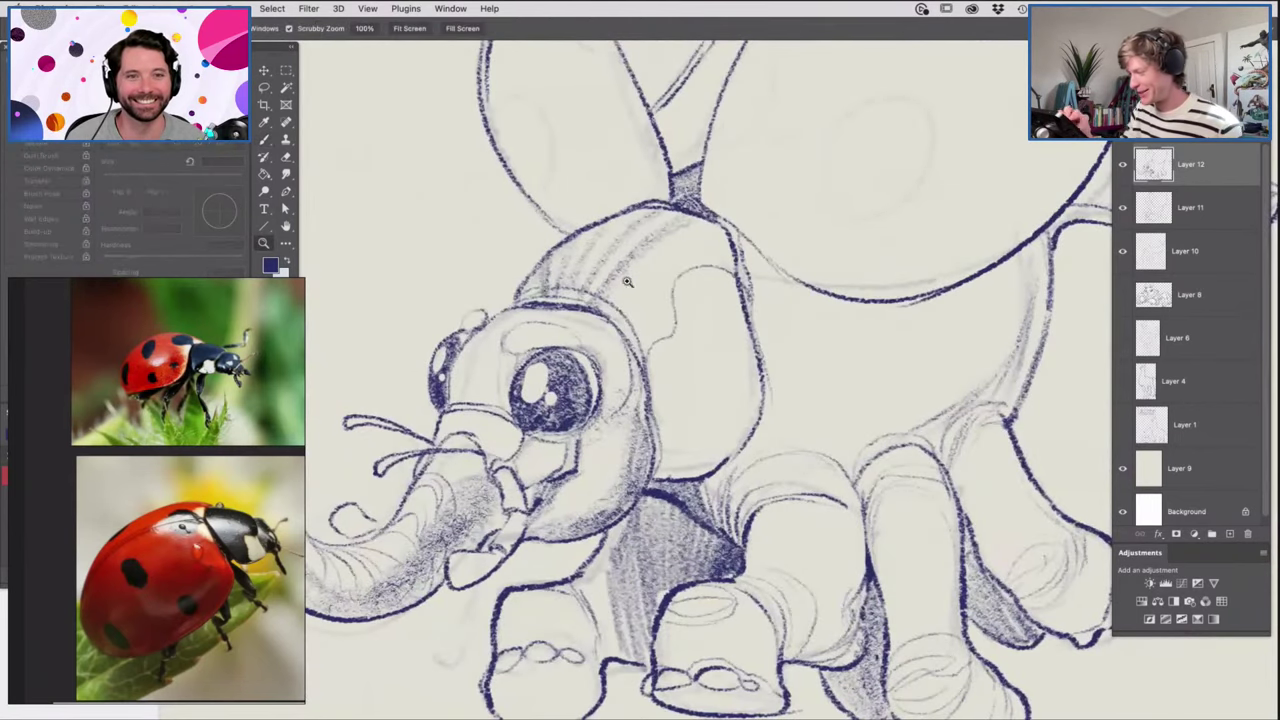
alt+click(561, 371)
drag(688, 349, 813, 356)
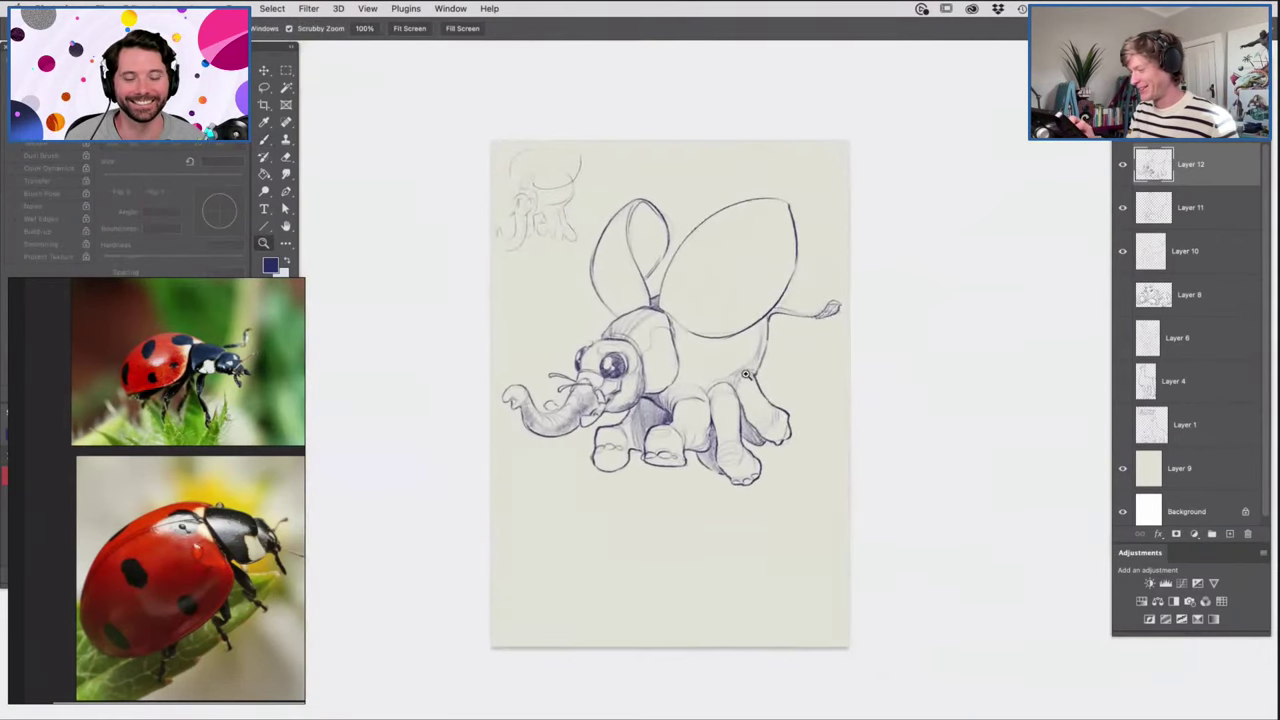
Draw the sole edge under the far front foot's toenails and shade both front soles with a 43 px brush.
mouse_move(702, 389)
mouse_down()
mouse_move(740, 398)
mouse_move(785, 364)
mouse_up()
mouse_move(518, 533)
mouse_down()
mouse_move(545, 482)
mouse_move(598, 486)
mouse_up()
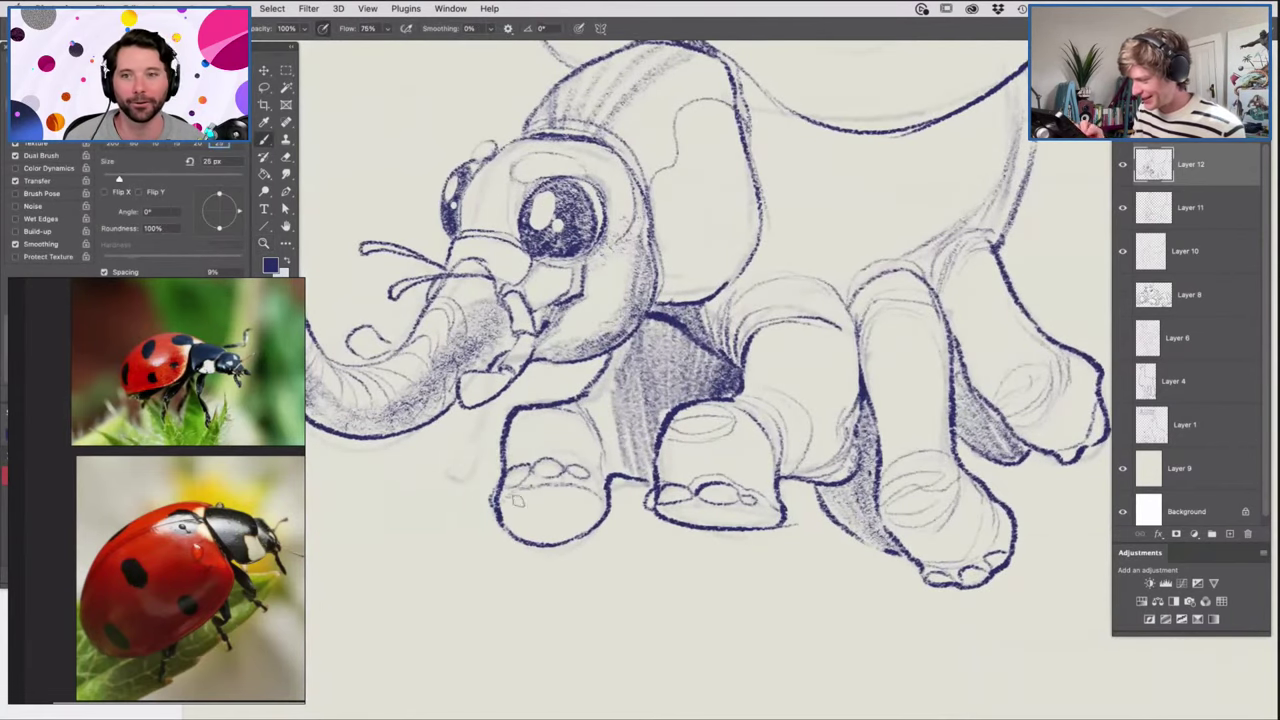
right_click(521, 476)
key(Return)
mouse_move(500, 505)
mouse_down()
mouse_move(572, 490)
mouse_move(560, 515)
mouse_move(595, 500)
mouse_move(565, 533)
mouse_move(750, 485)
mouse_move(710, 513)
mouse_move(748, 500)
mouse_move(776, 528)
mouse_up()
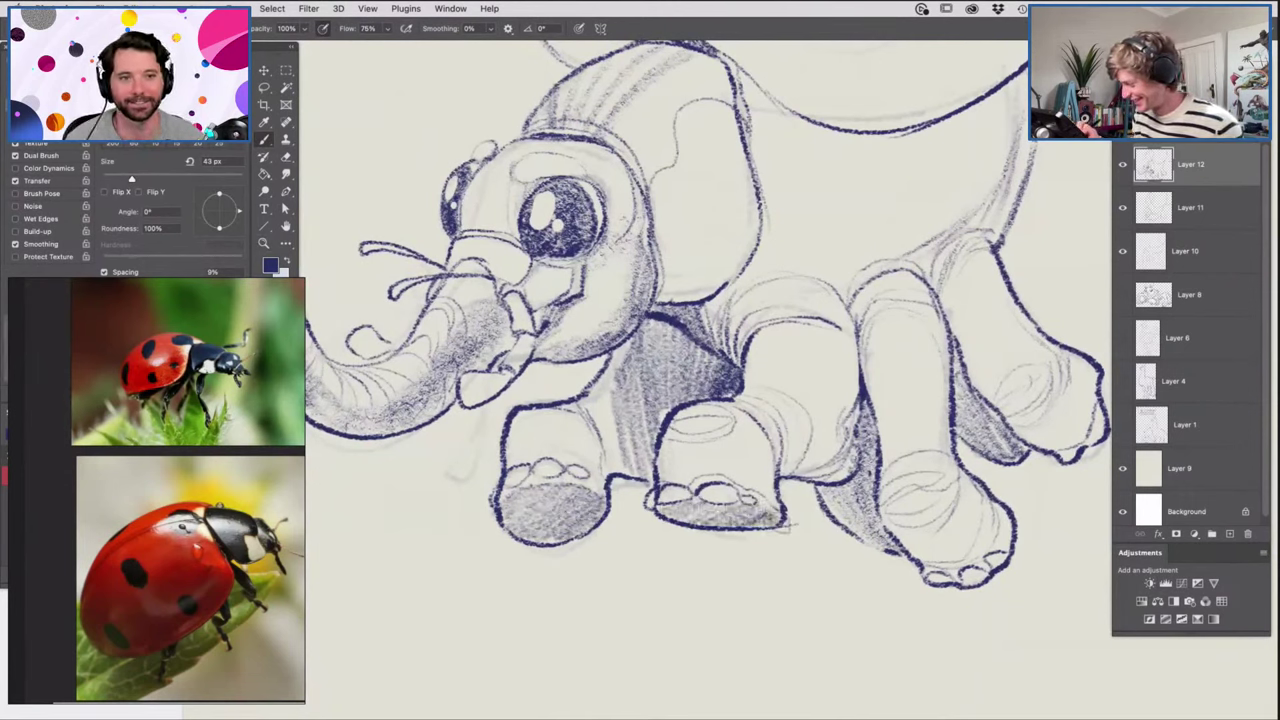
key(z)
drag(836, 430, 760, 432)
drag(909, 426, 915, 356)
click(860, 364)
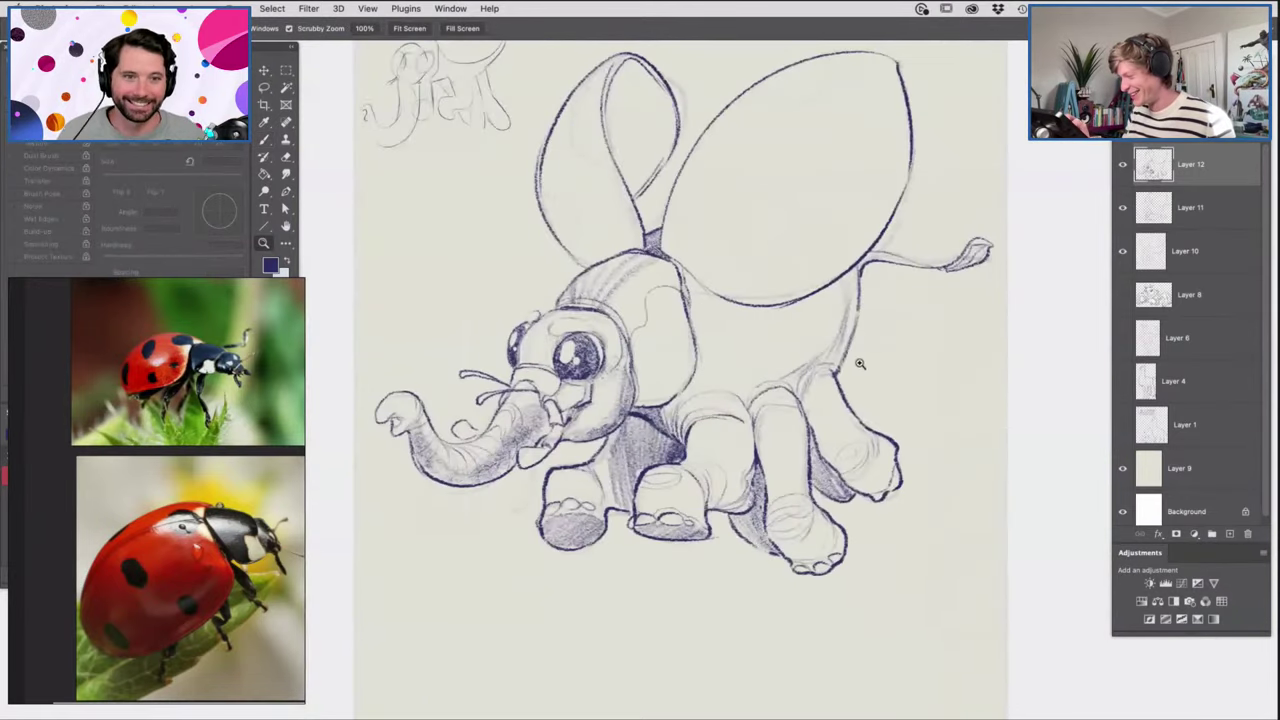
Set the brush size to 78 px and shade the rear of the body below the near wing case and tail.
drag(662, 419, 680, 415)
key(b)
right_click(775, 362)
click(767, 452)
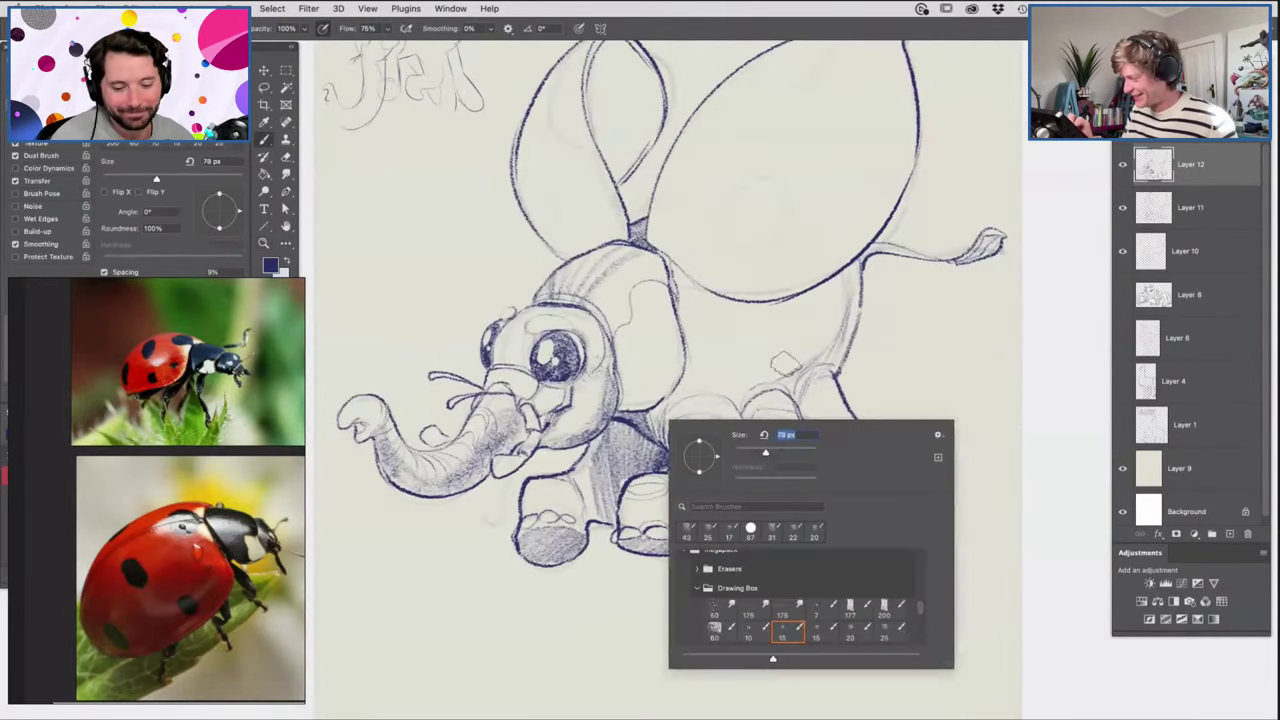
click(790, 352)
mouse_move(796, 313)
mouse_down()
mouse_move(812, 285)
mouse_move(807, 327)
mouse_move(830, 293)
mouse_move(832, 350)
mouse_up()
drag(850, 285, 828, 348)
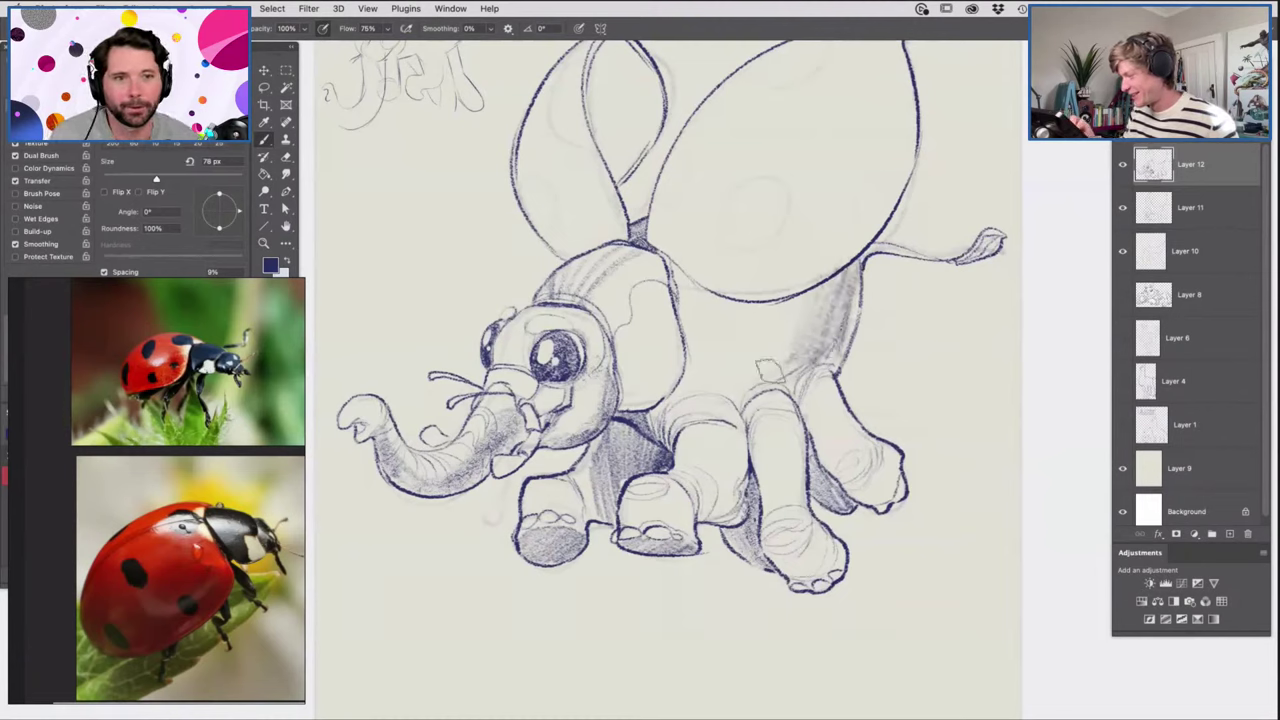
Shade the back edge of the near front leg and the lower foot of the middle leg.
mouse_move(738, 410)
mouse_down()
mouse_move(720, 462)
mouse_move(748, 470)
mouse_move(738, 512)
mouse_move(700, 505)
mouse_move(713, 480)
mouse_move(688, 496)
mouse_move(690, 534)
mouse_move(697, 518)
mouse_up()
mouse_move(800, 564)
mouse_down()
mouse_move(828, 532)
mouse_move(824, 567)
mouse_move(844, 556)
mouse_move(835, 569)
mouse_up()
key(z)
drag(806, 369, 739, 455)
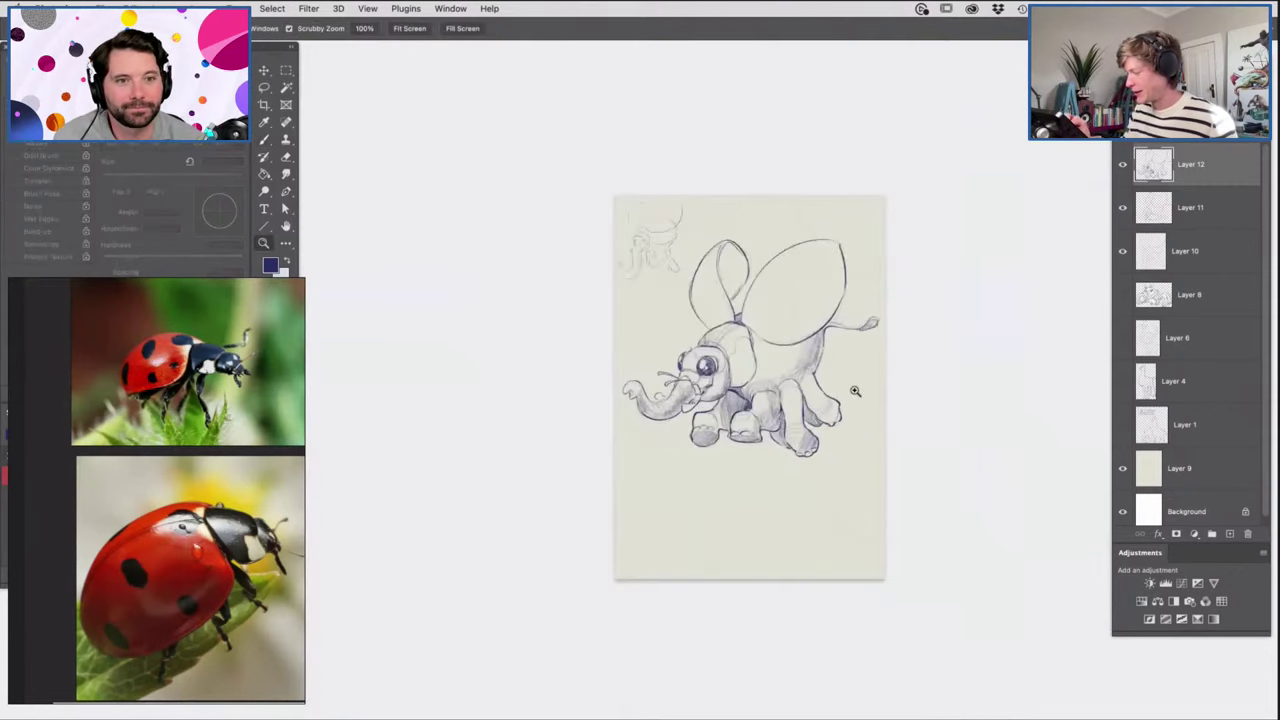
Shade the body in the shadow just behind the shield's rear edge, down to the near front leg.
drag(781, 394, 746, 430)
click(810, 330)
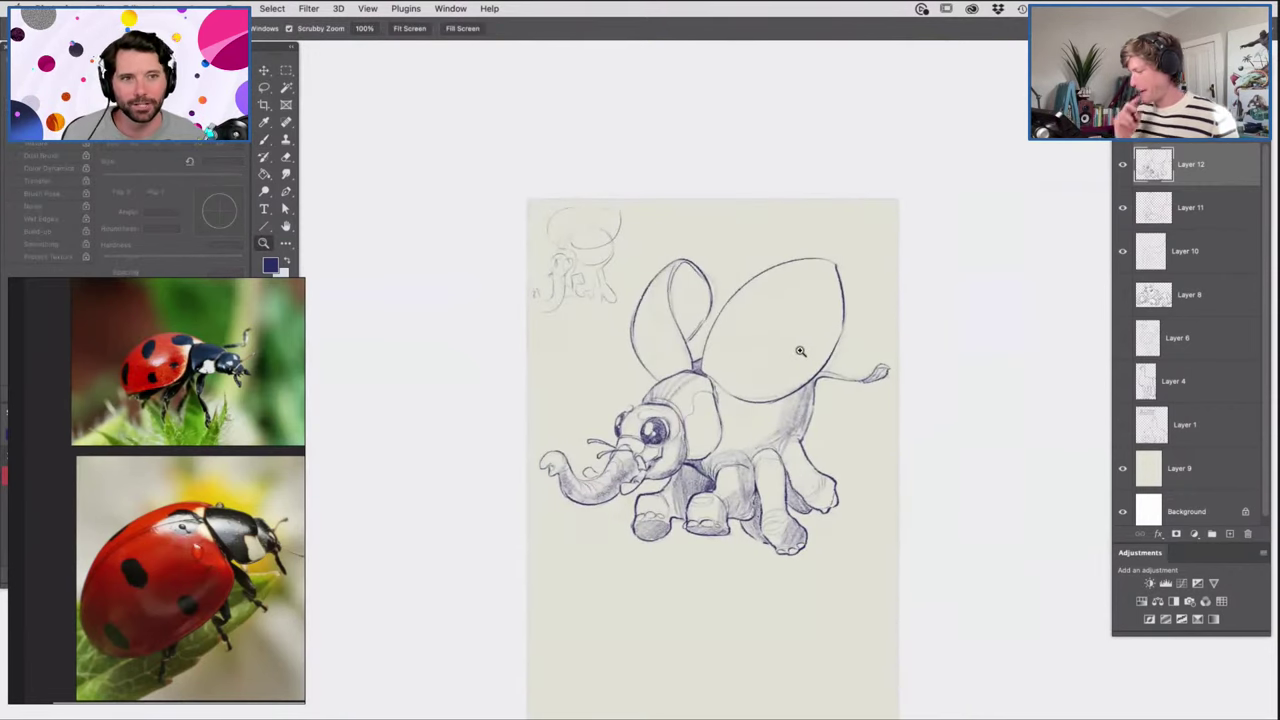
drag(771, 331, 738, 343)
drag(765, 448, 813, 422)
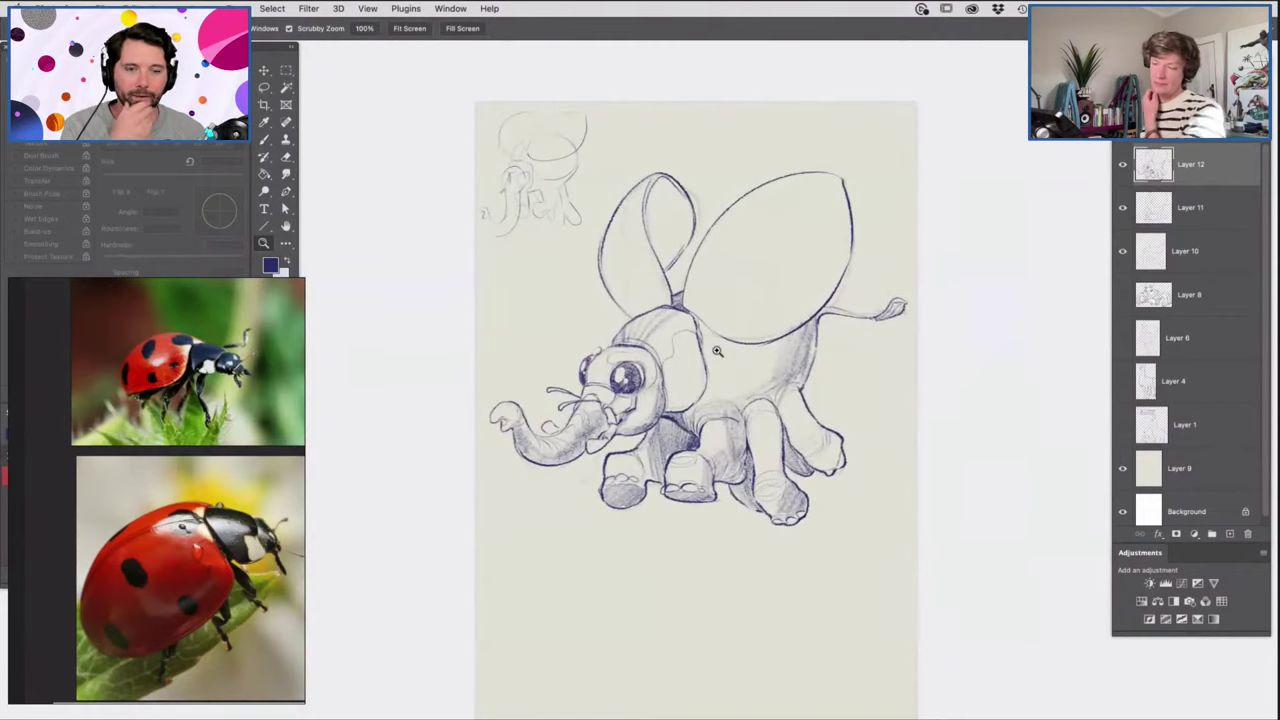
click(735, 351)
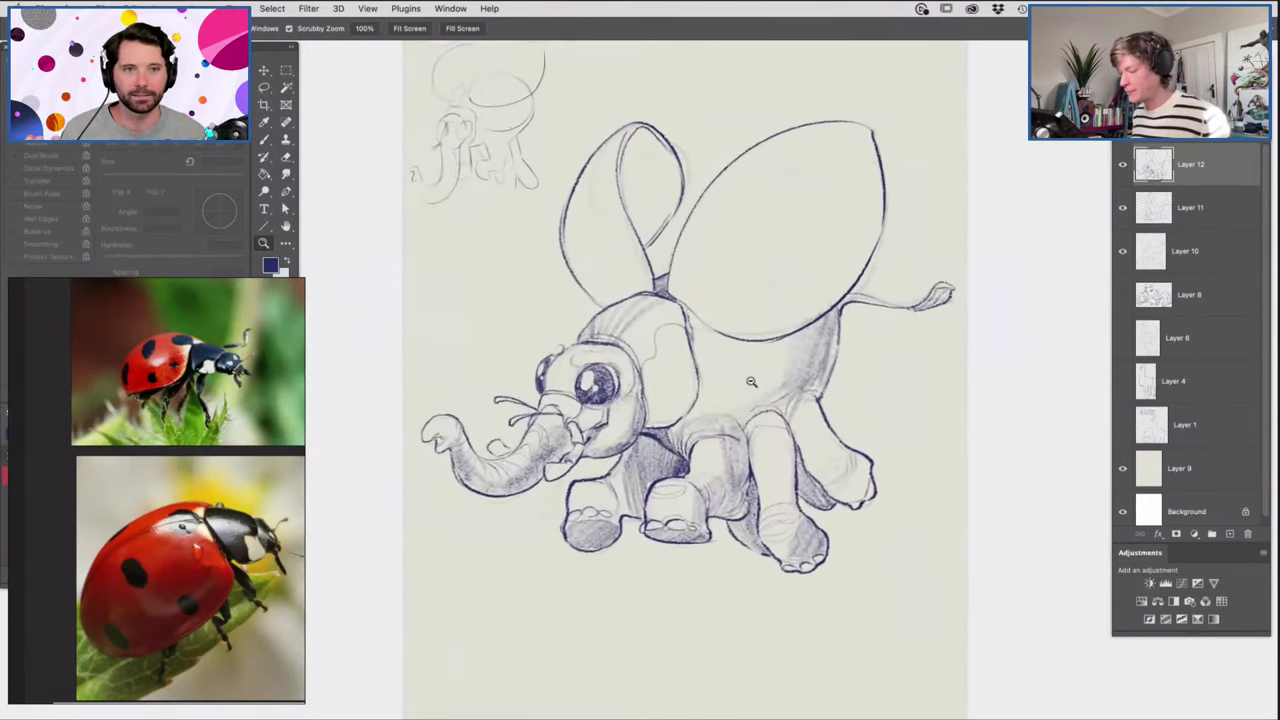
alt+click(693, 343)
click(681, 395)
drag(720, 402, 746, 409)
key(b)
mouse_move(693, 362)
mouse_down()
mouse_move(682, 424)
mouse_move(652, 424)
mouse_move(676, 431)
mouse_move(691, 405)
mouse_move(683, 432)
mouse_up()
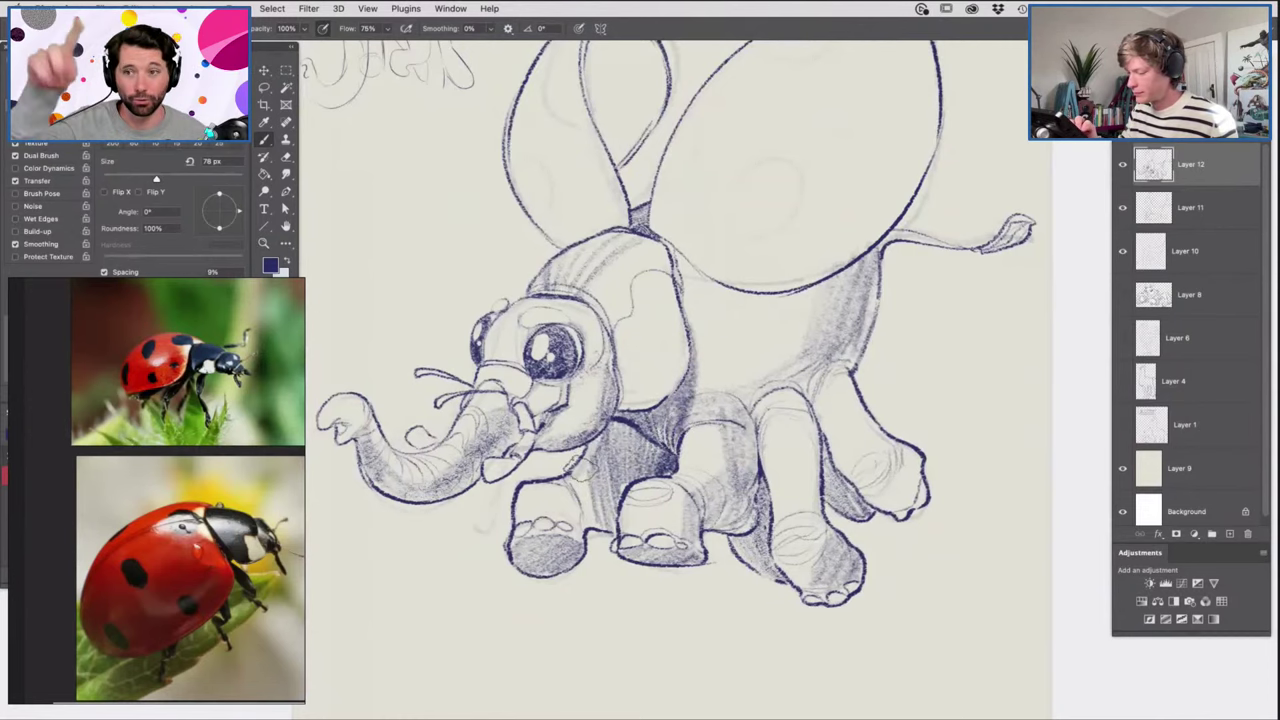
Fill the folded inner surface of the far wing case with even pencil shading.
key(z)
key(super+0)
click(719, 343)
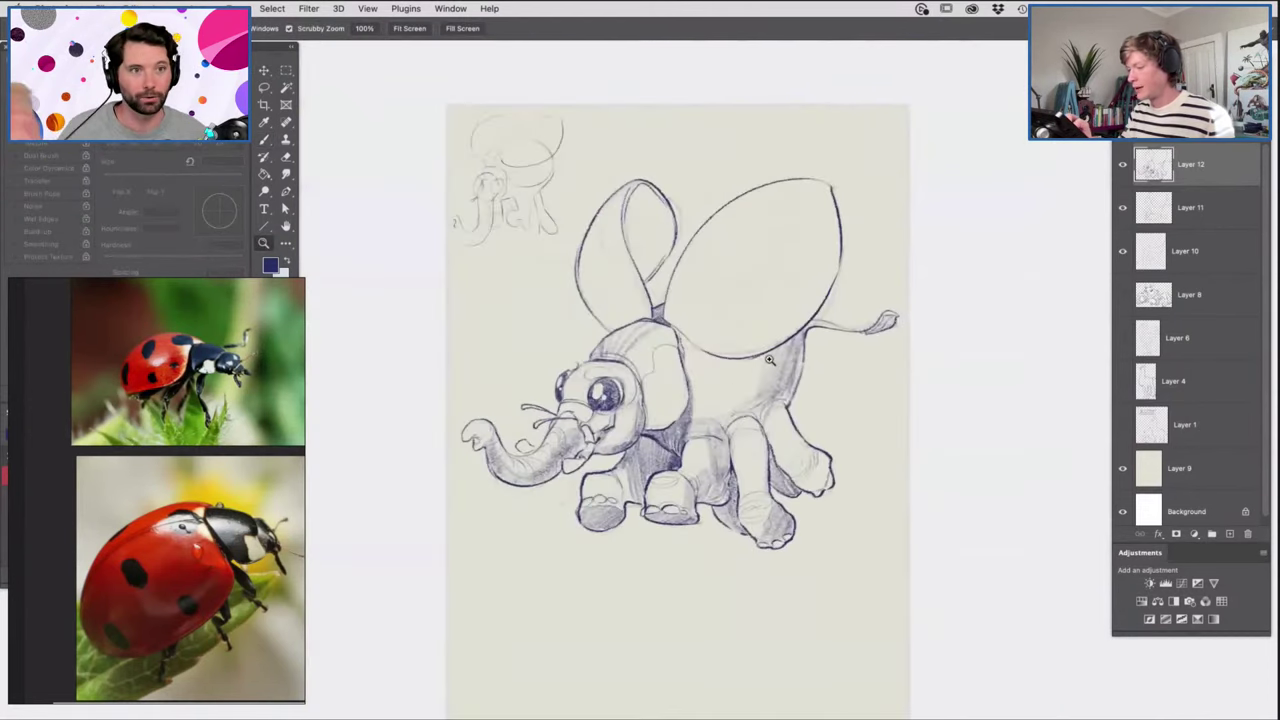
click(657, 388)
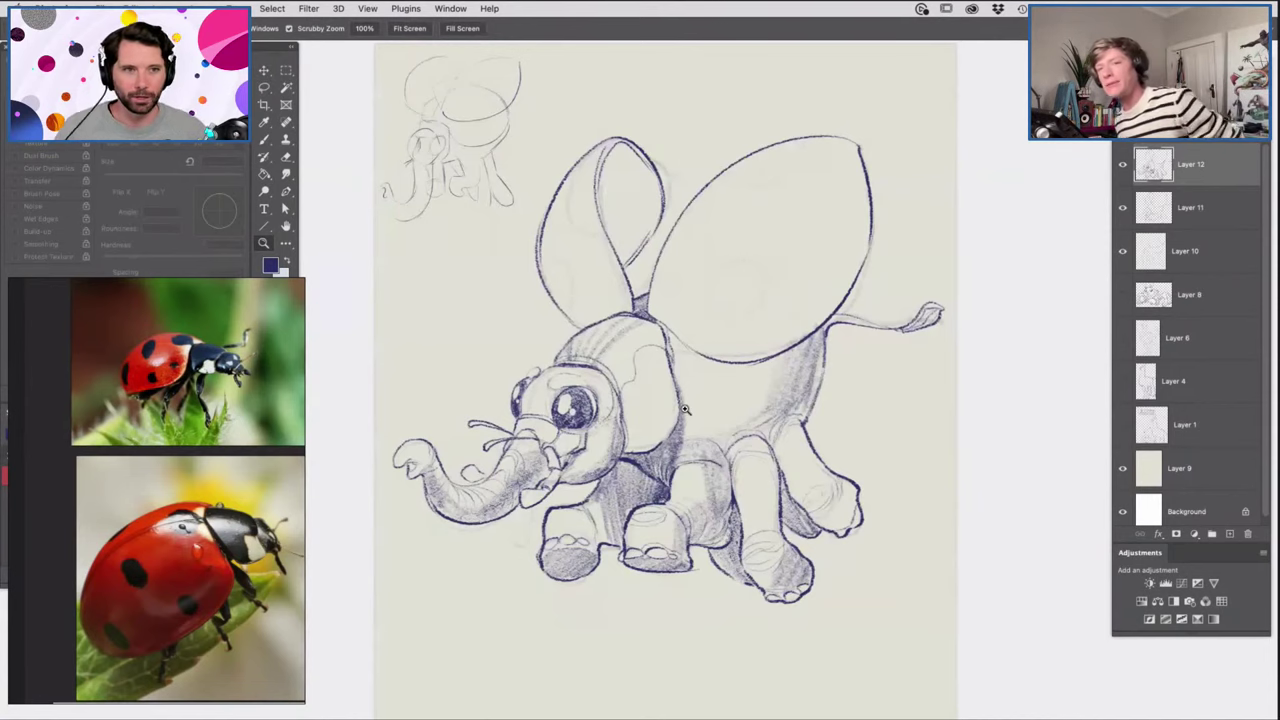
drag(742, 352, 700, 354)
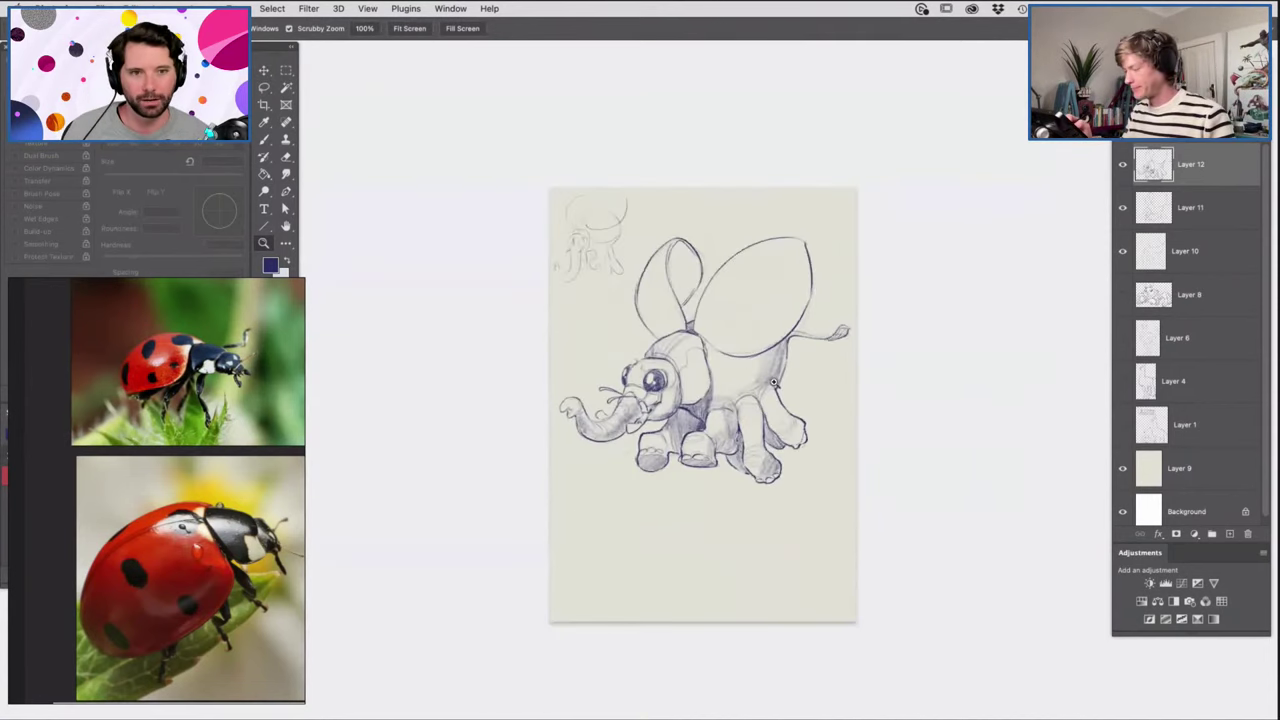
drag(775, 383, 799, 399)
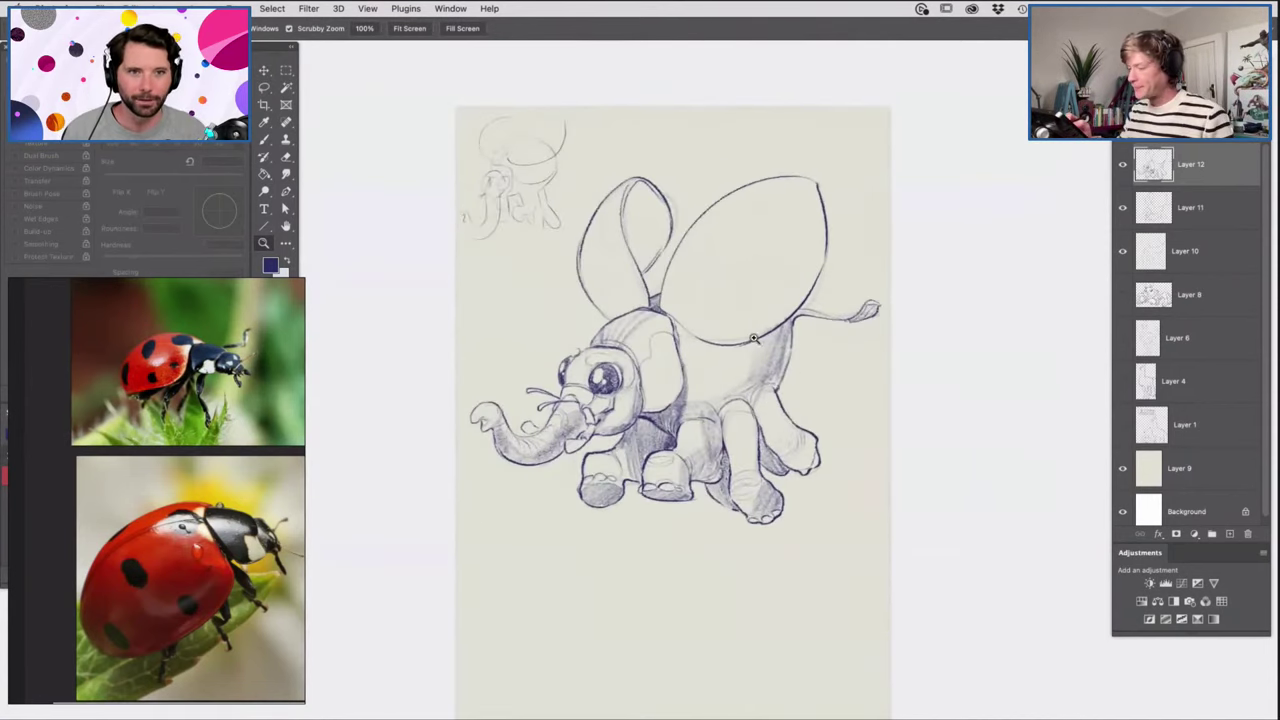
click(741, 342)
drag(736, 337, 775, 294)
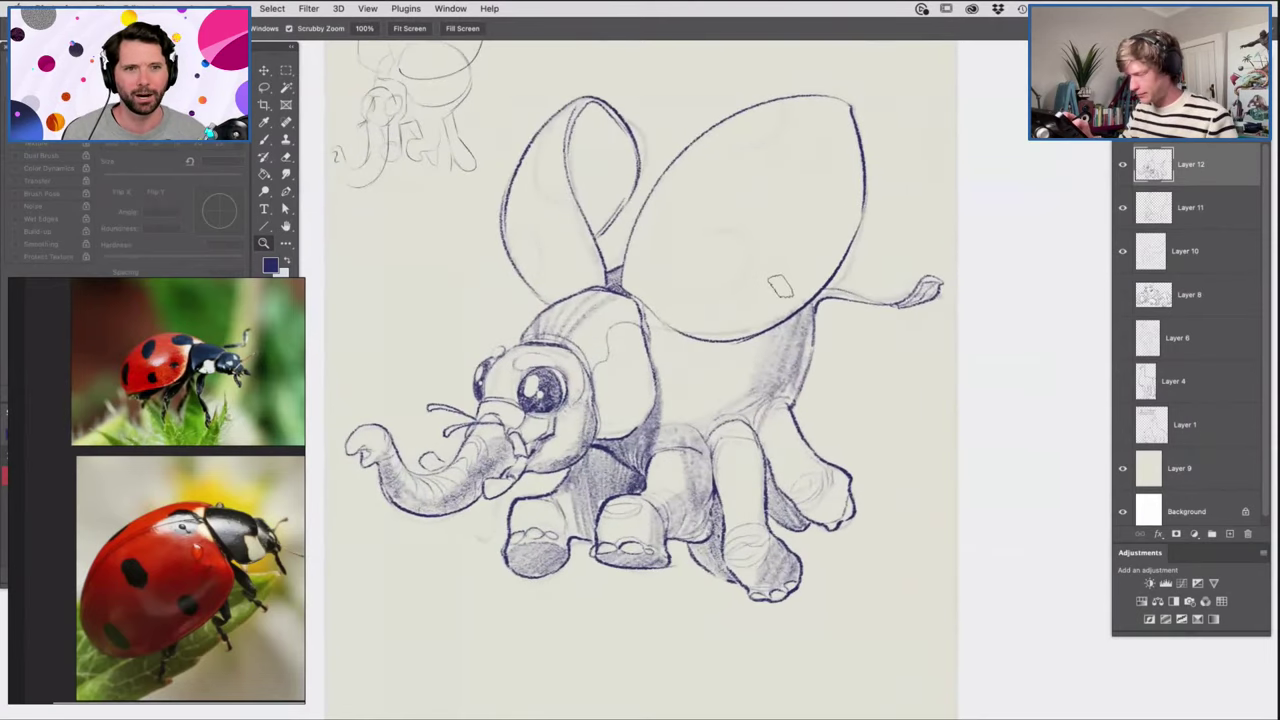
key(b)
mouse_move(580, 106)
mouse_down()
mouse_move(572, 160)
mouse_move(590, 115)
mouse_move(598, 200)
mouse_move(605, 183)
mouse_move(612, 215)
mouse_move(622, 150)
mouse_move(603, 120)
mouse_move(575, 160)
mouse_move(590, 110)
mouse_move(615, 140)
mouse_move(620, 210)
mouse_up()
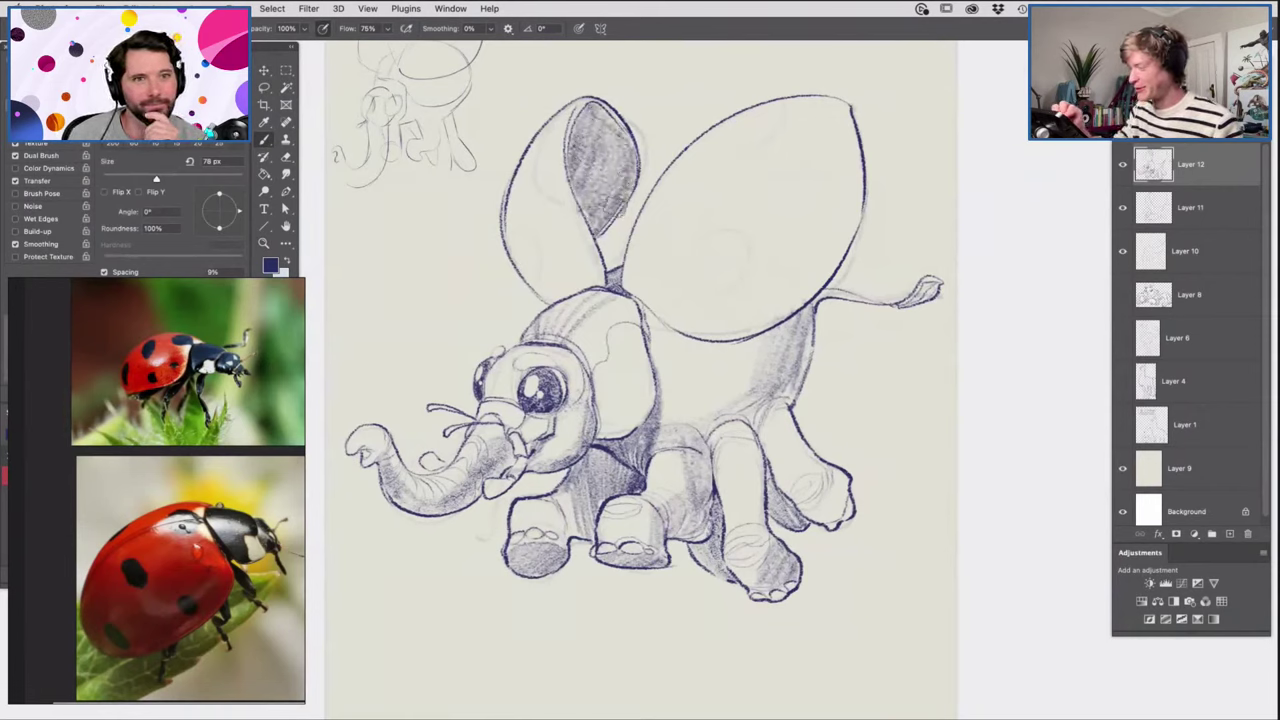
Draw a temporary arrow in front of the far wing case pointing diagonally down towards the head, and erase it.
mouse_move(366, 200)
mouse_down()
mouse_move(427, 288)
mouse_move(393, 270)
mouse_up()
mouse_move(747, 319)
mouse_down()
mouse_move(738, 358)
mouse_move(778, 395)
mouse_up()
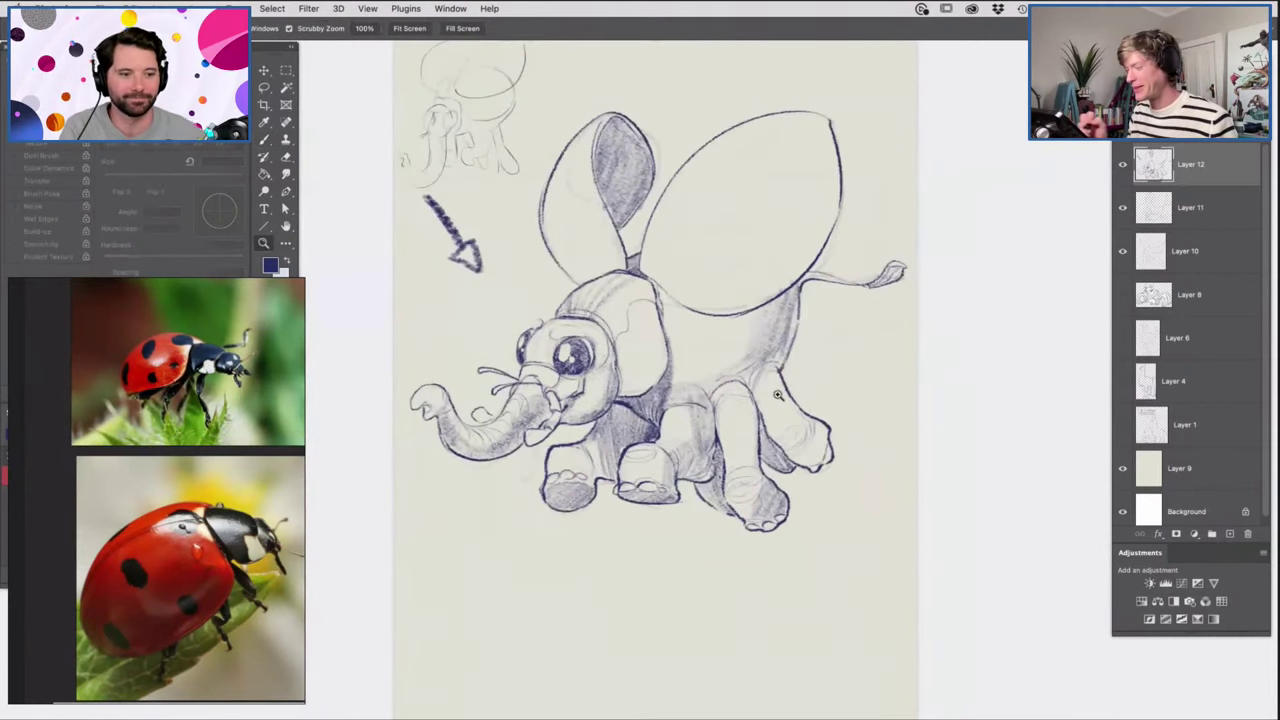
mouse_move(727, 330)
mouse_down()
mouse_move(713, 334)
mouse_move(725, 290)
mouse_up()
key(e)
mouse_move(407, 220)
mouse_down()
mouse_move(410, 188)
mouse_move(432, 199)
mouse_move(467, 272)
mouse_up()
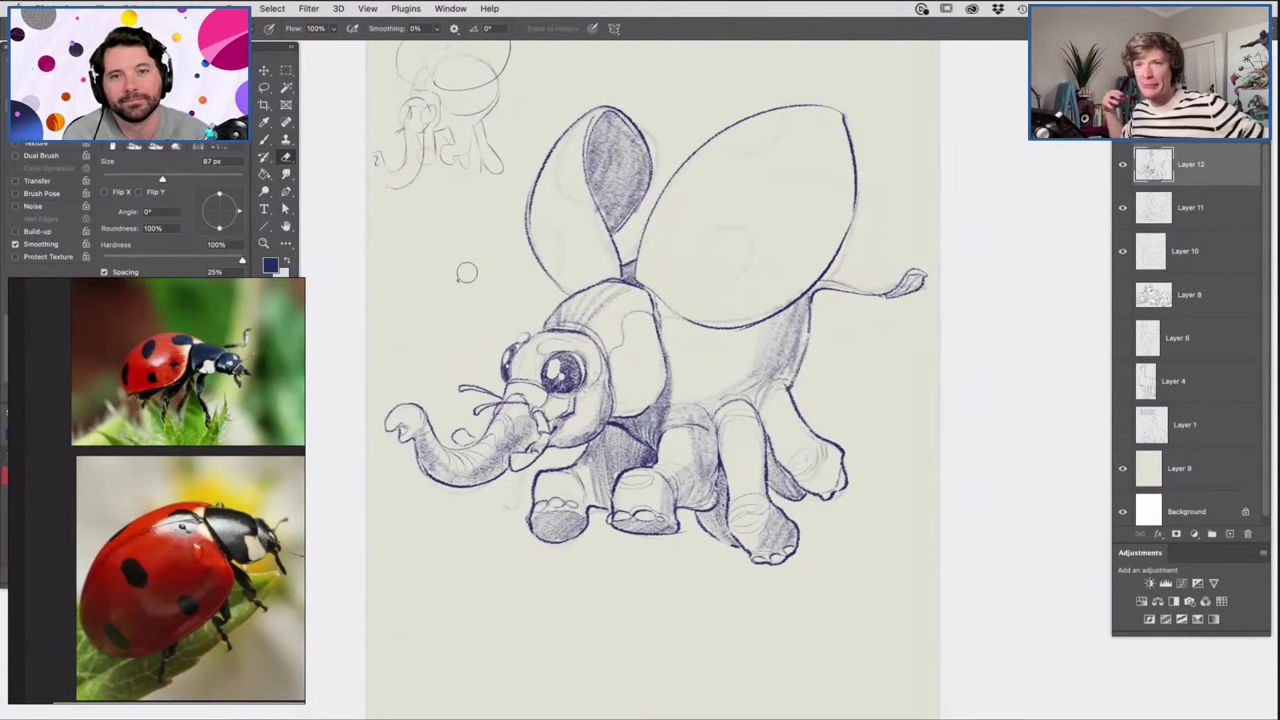
Try dark diagonal shading over the upper side of the shield with a smaller brush, and undo it.
key(z)
drag(716, 429, 726, 429)
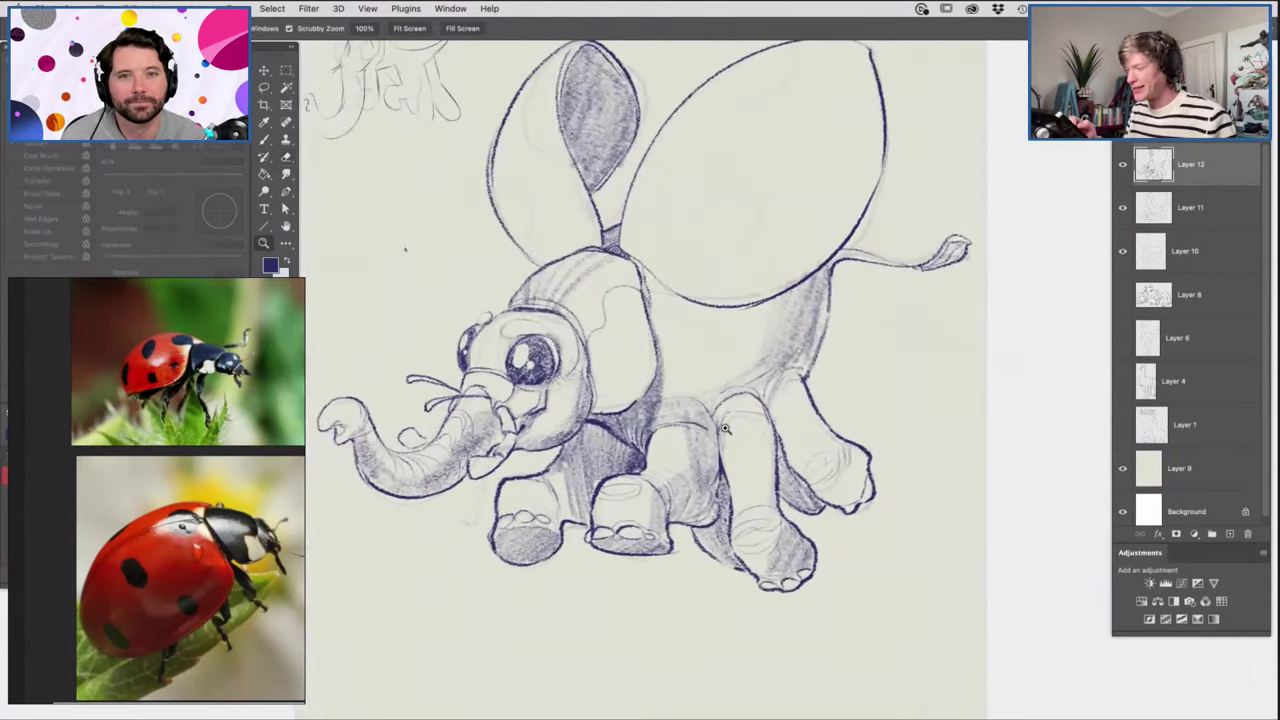
key(b)
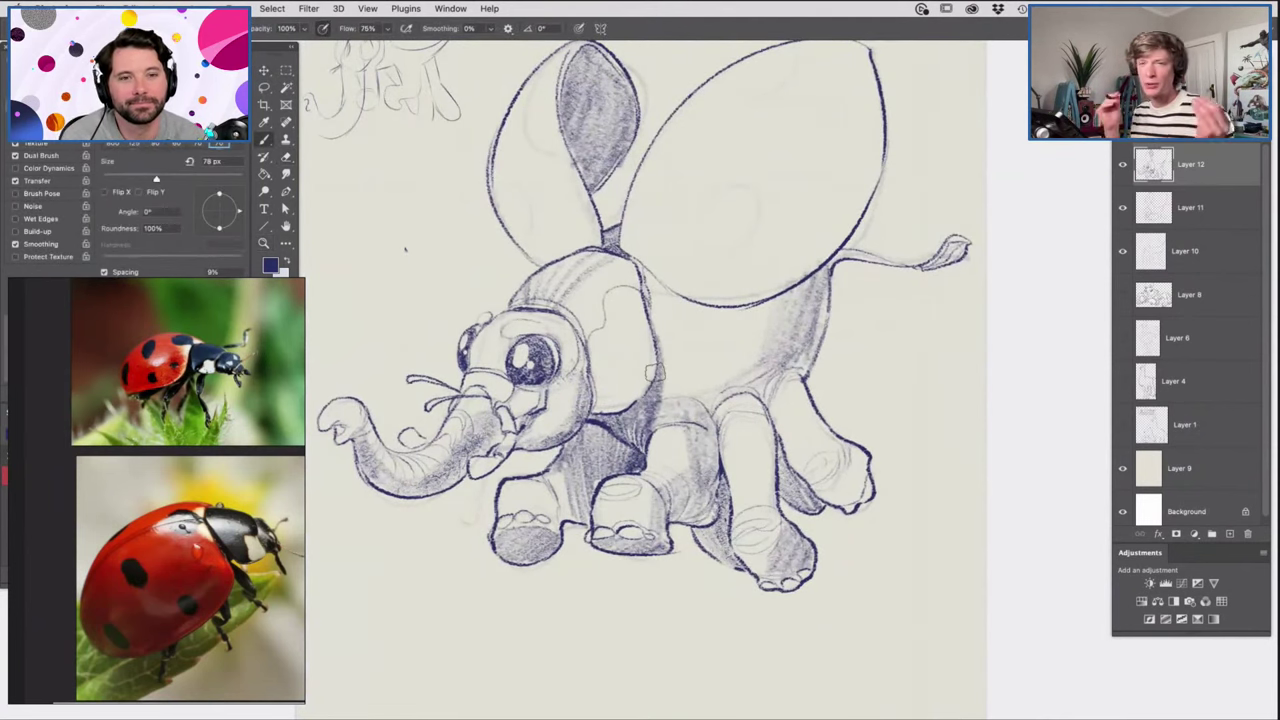
key(z)
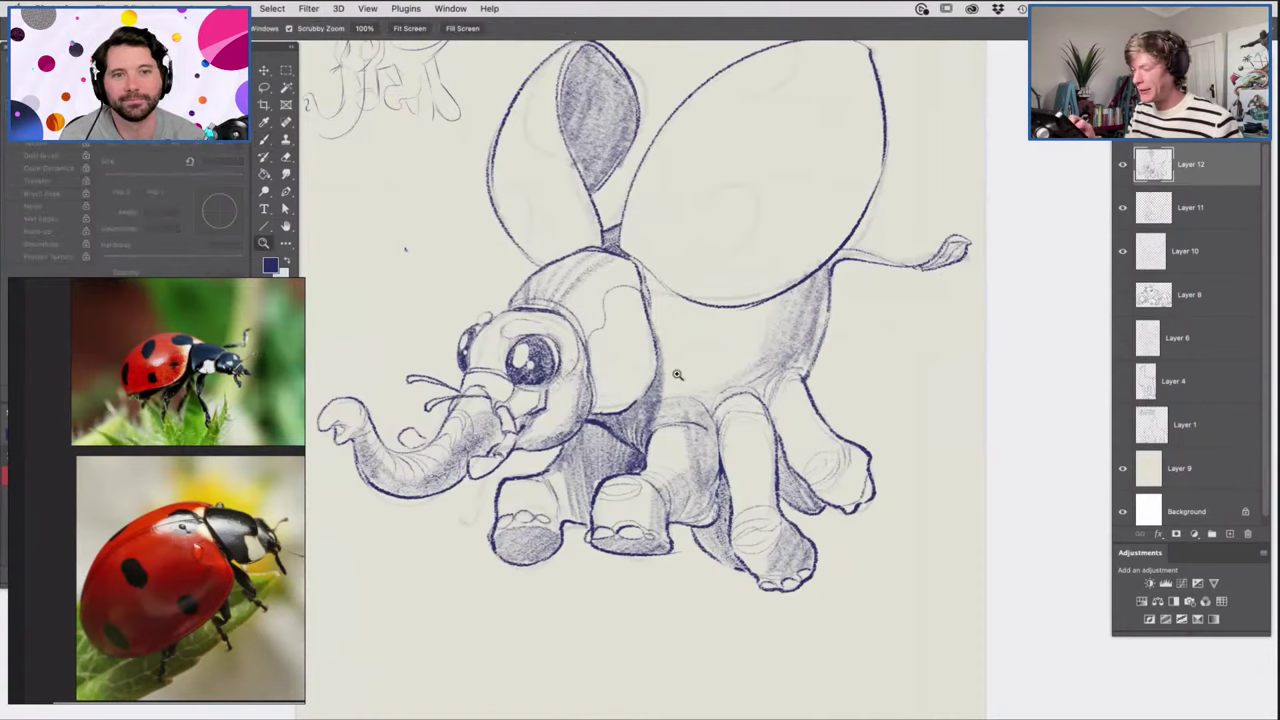
drag(679, 375, 647, 359)
drag(573, 395, 701, 361)
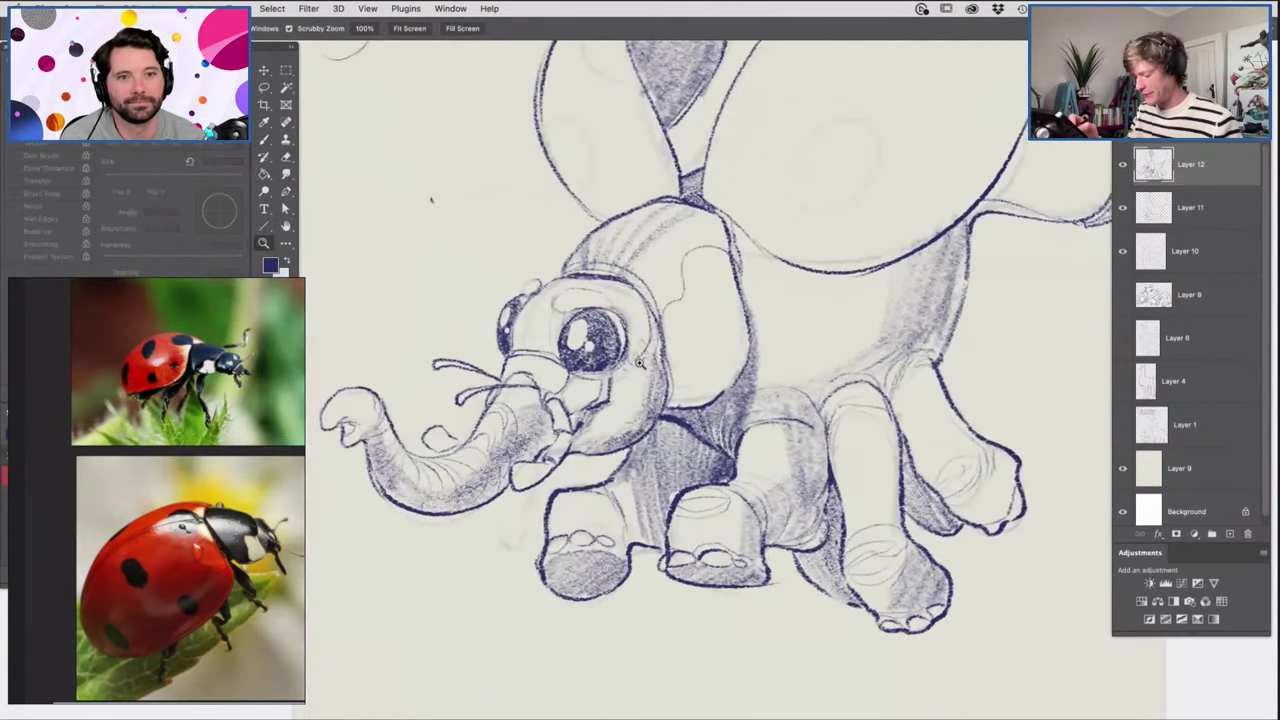
key(b)
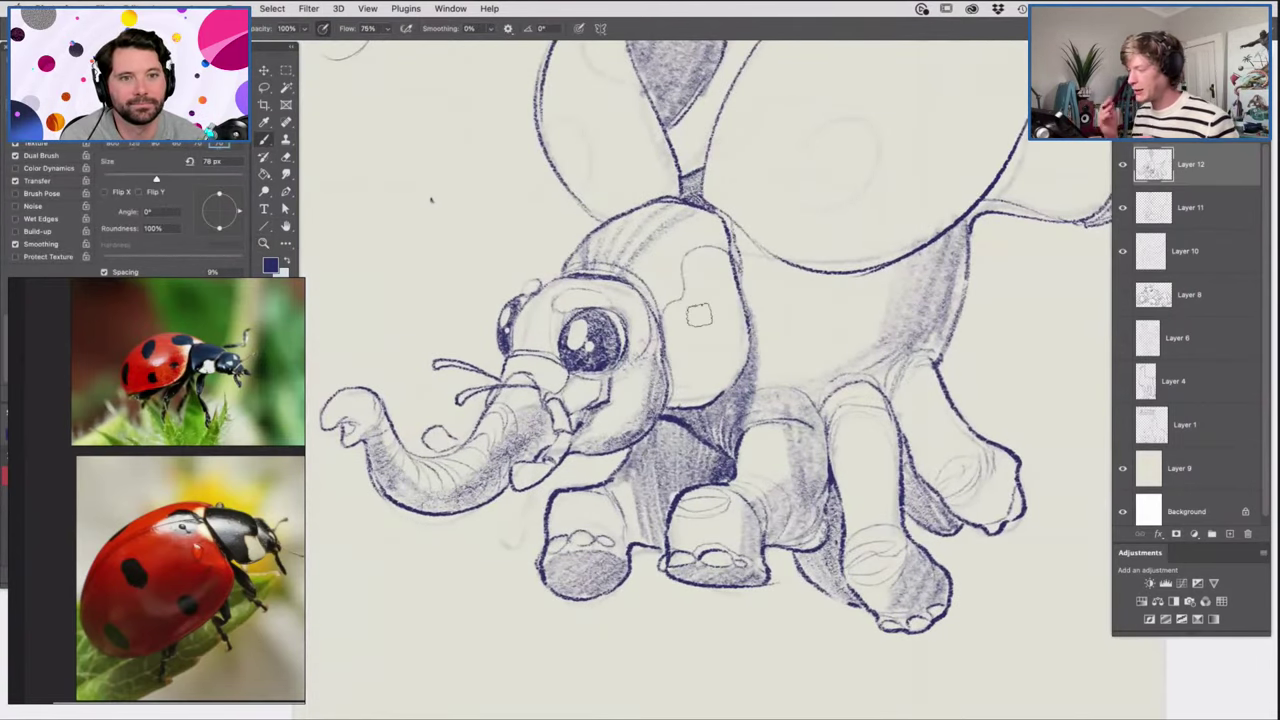
right_click(766, 289)
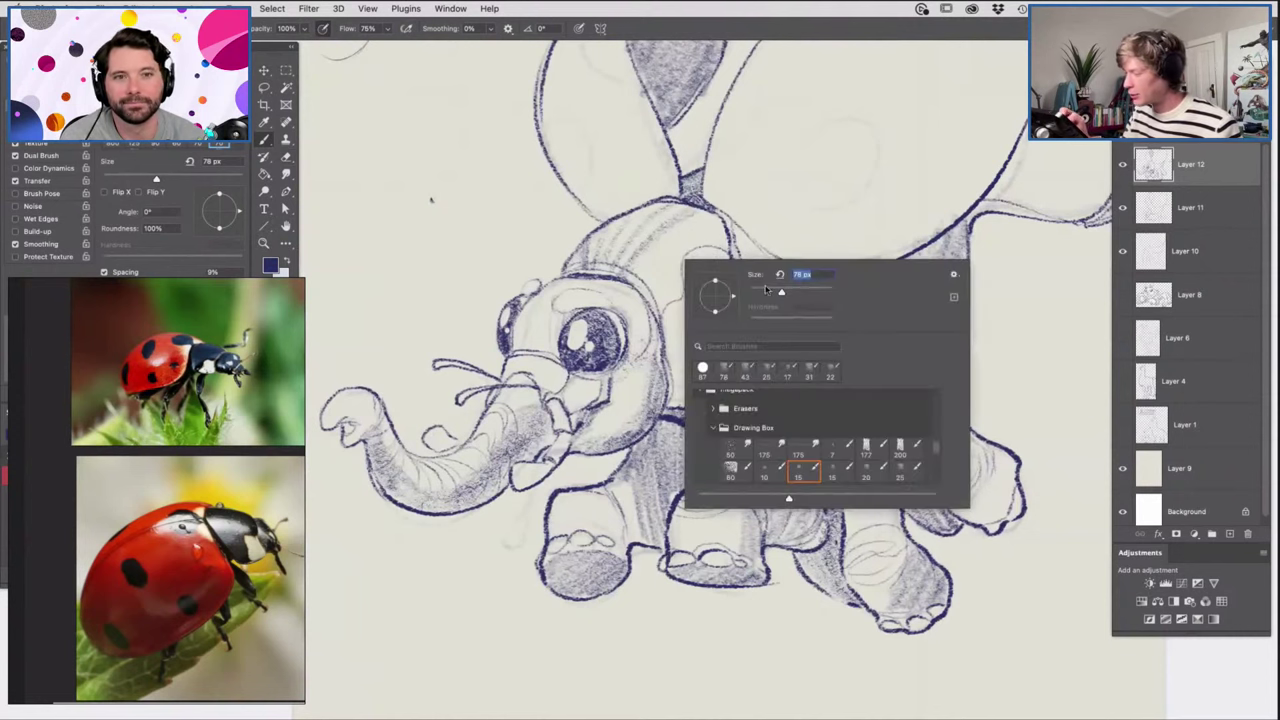
mouse_move(710, 219)
mouse_down()
mouse_move(734, 240)
mouse_move(647, 303)
mouse_move(716, 238)
mouse_move(650, 298)
mouse_up()
drag(738, 245, 650, 310)
mouse_move(715, 278)
mouse_down()
mouse_move(652, 318)
mouse_move(655, 330)
mouse_up()
drag(725, 285, 662, 334)
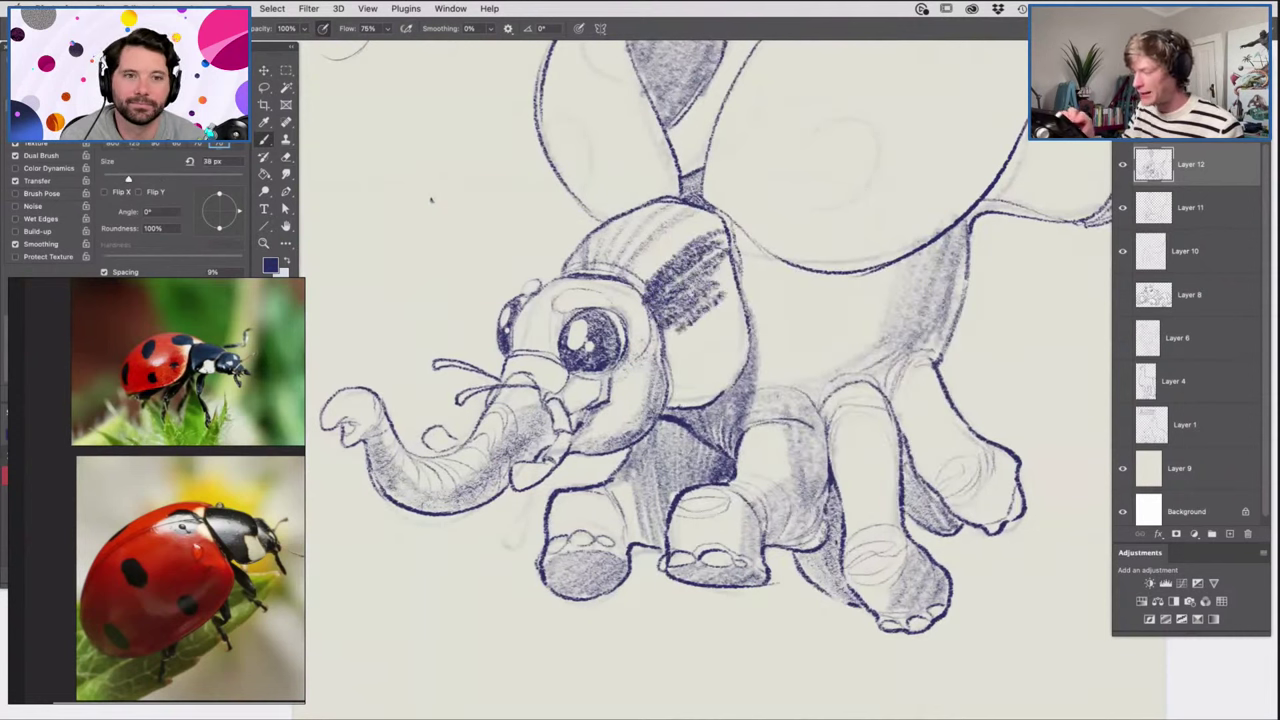
key(super+z)
Set the brush size to 57 px and shade along the back side of the middle leg.
key(z)
drag(613, 374, 530, 370)
drag(738, 318, 815, 331)
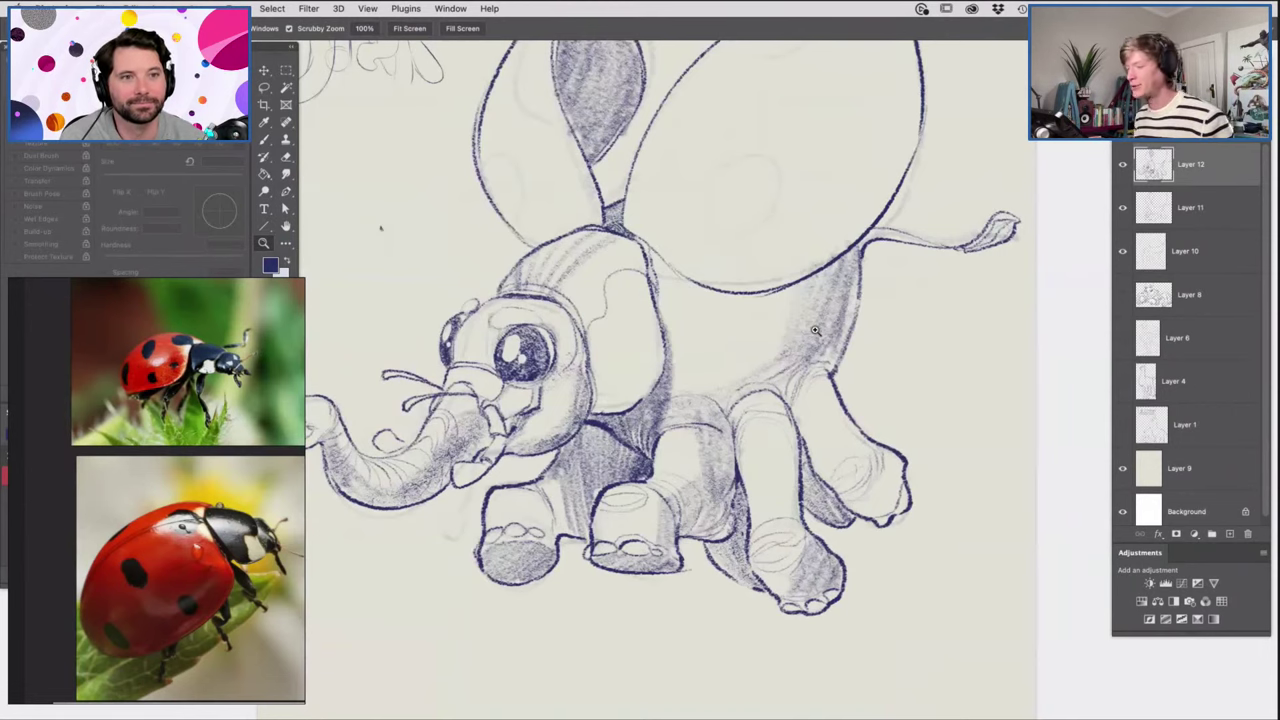
key(ctrl+0)
drag(726, 409, 734, 409)
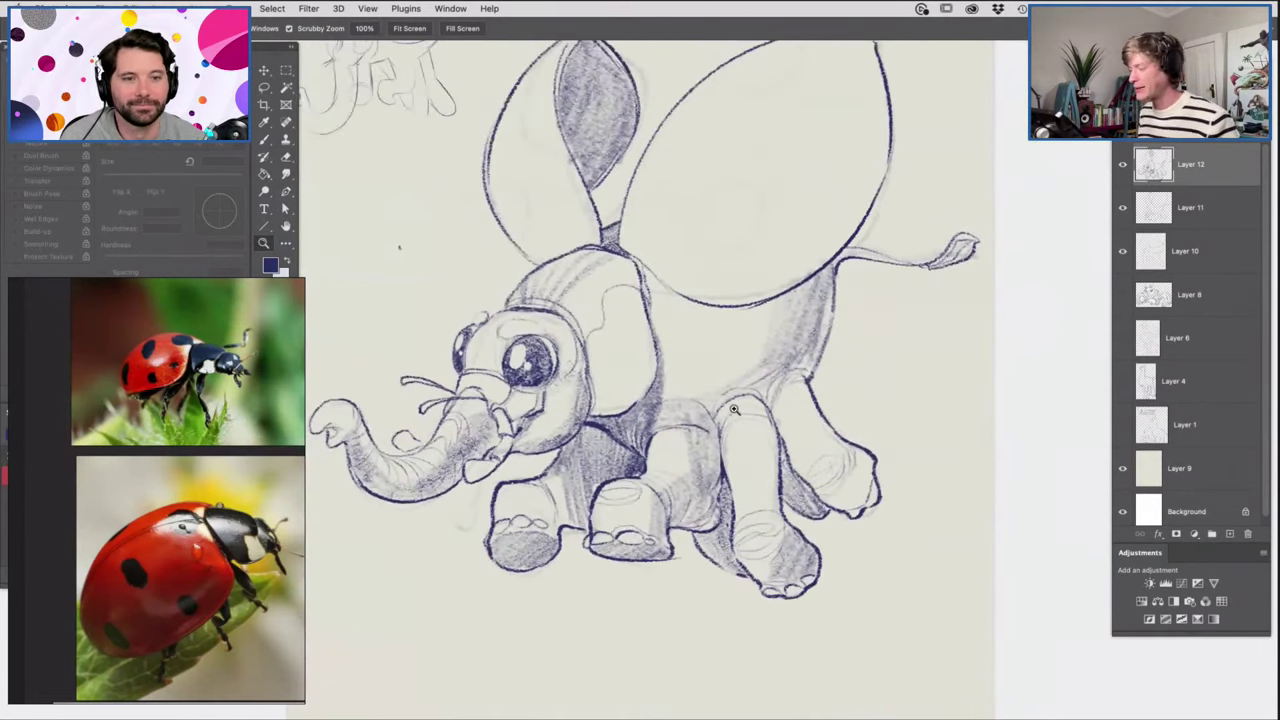
key(b)
right_click(761, 386)
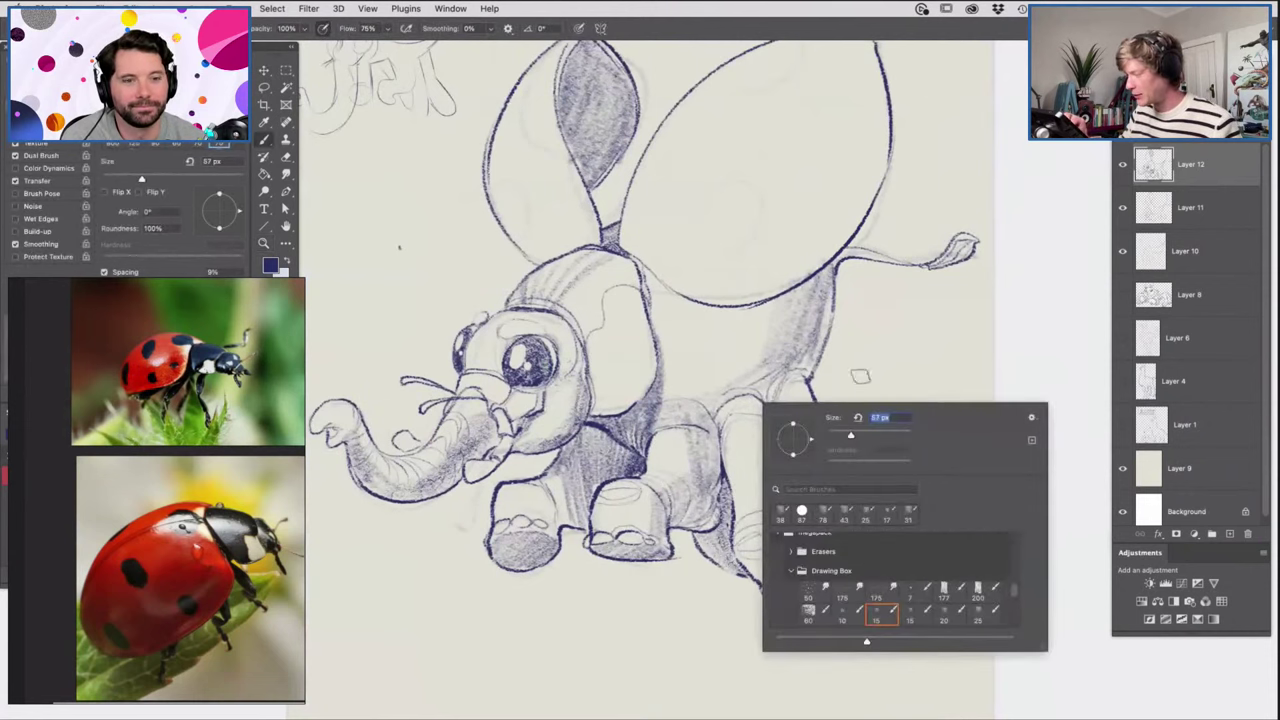
click(861, 377)
mouse_move(760, 418)
mouse_down()
mouse_move(778, 456)
mouse_move(776, 508)
mouse_up()
mouse_move(770, 456)
mouse_down()
mouse_move(790, 510)
mouse_move(826, 497)
mouse_up()
Shade the lower part of the rear leg's foot behind its toenails.
key(z)
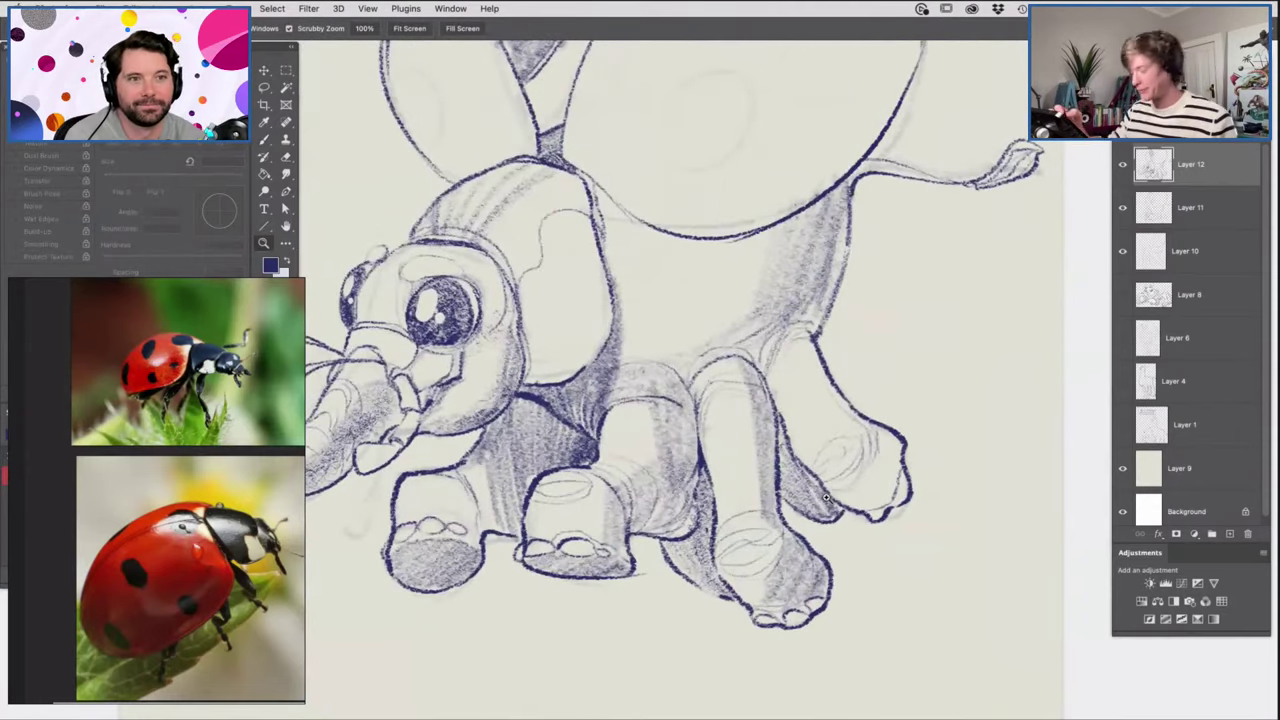
key(b)
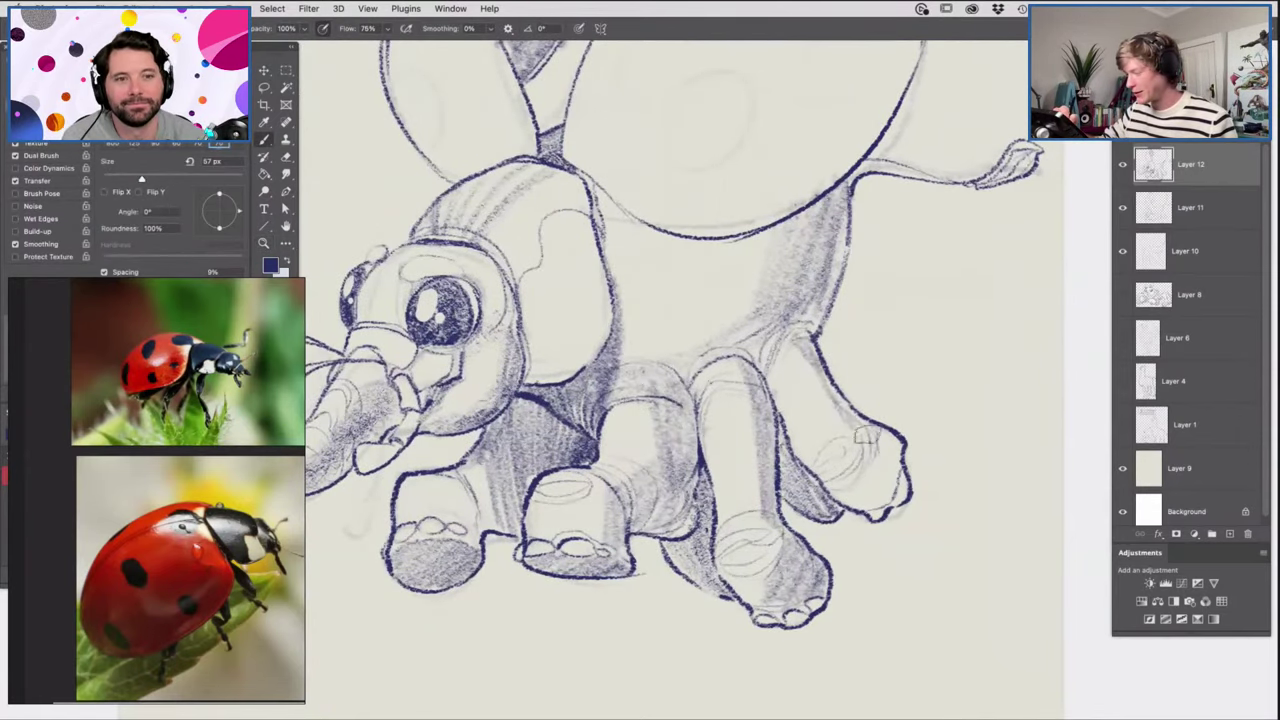
mouse_move(872, 437)
mouse_down()
mouse_move(878, 492)
mouse_move(888, 476)
mouse_move(874, 497)
mouse_move(870, 474)
mouse_move(848, 482)
mouse_move(874, 472)
mouse_move(884, 442)
mouse_move(812, 512)
mouse_up()
key(z)
drag(882, 486, 903, 491)
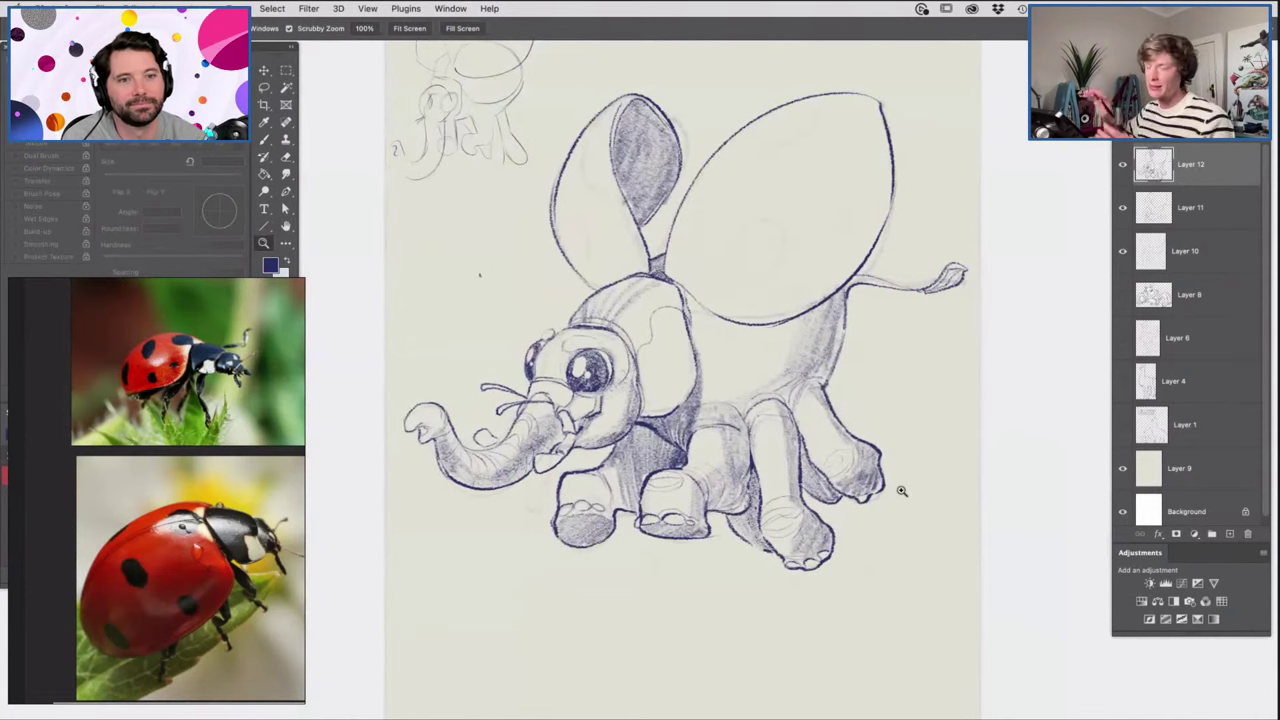
Shade the near and far tusks beside the trunk lightly with the 57 px brush.
click(556, 459)
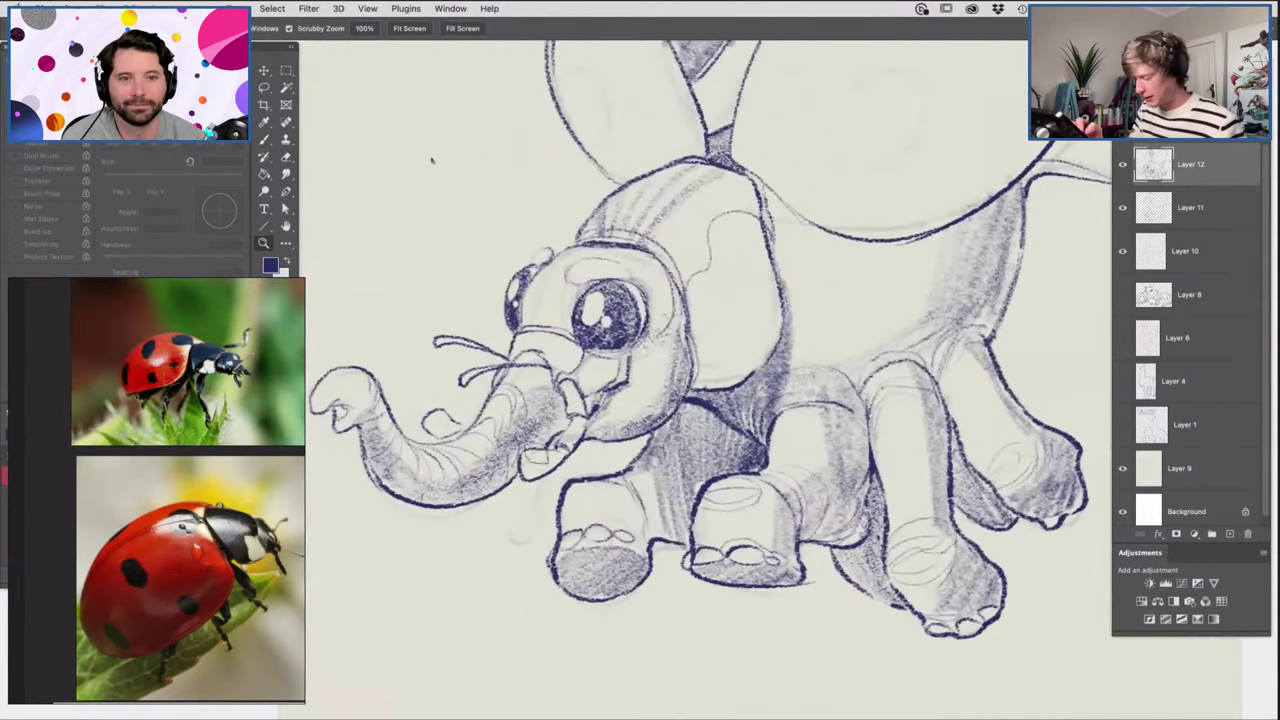
key(b)
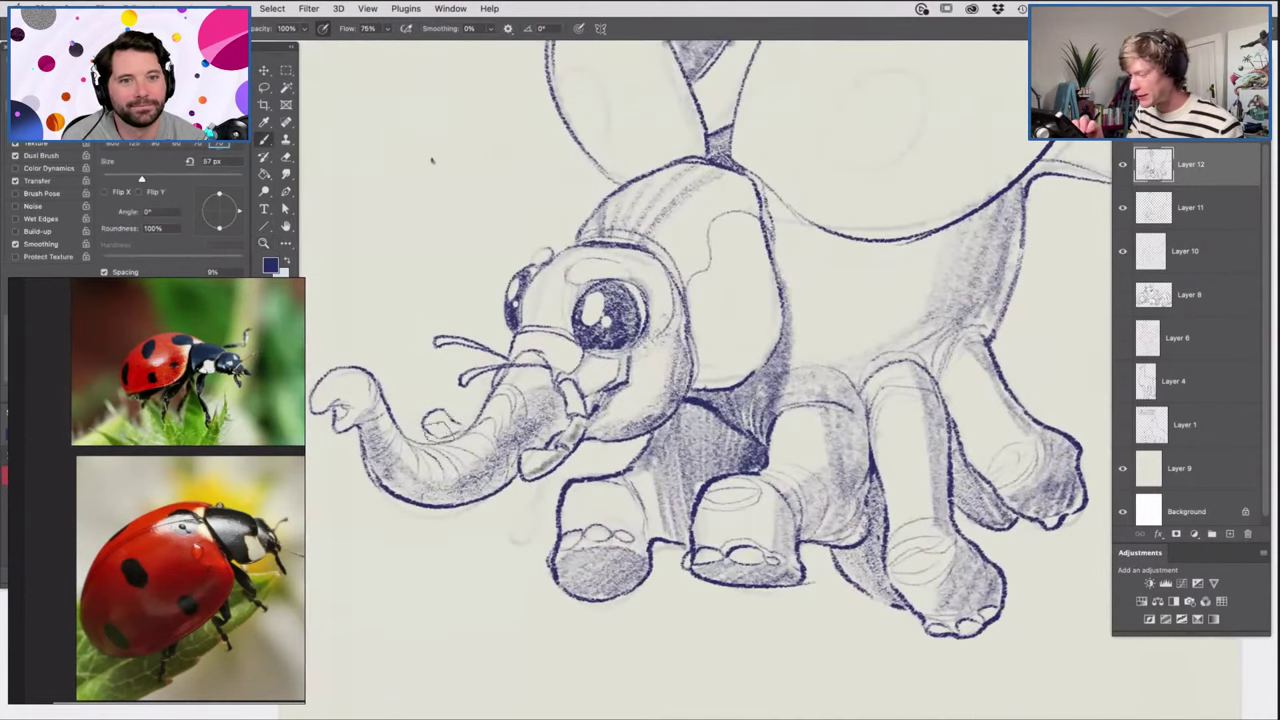
key(z)
alt+click(594, 458)
drag(594, 459, 558, 467)
drag(799, 393, 786, 396)
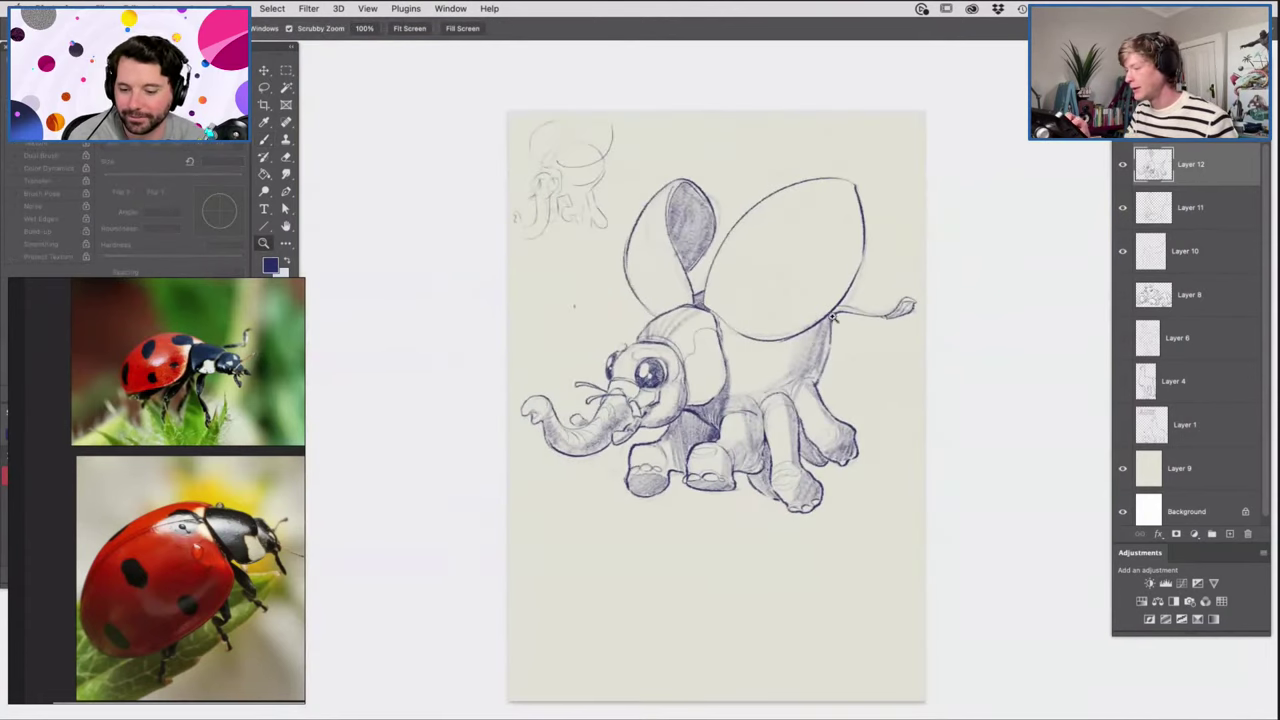
Hide Layer 11 so the rough lines beneath the refined wing case drawing are switched off.
drag(811, 250, 838, 273)
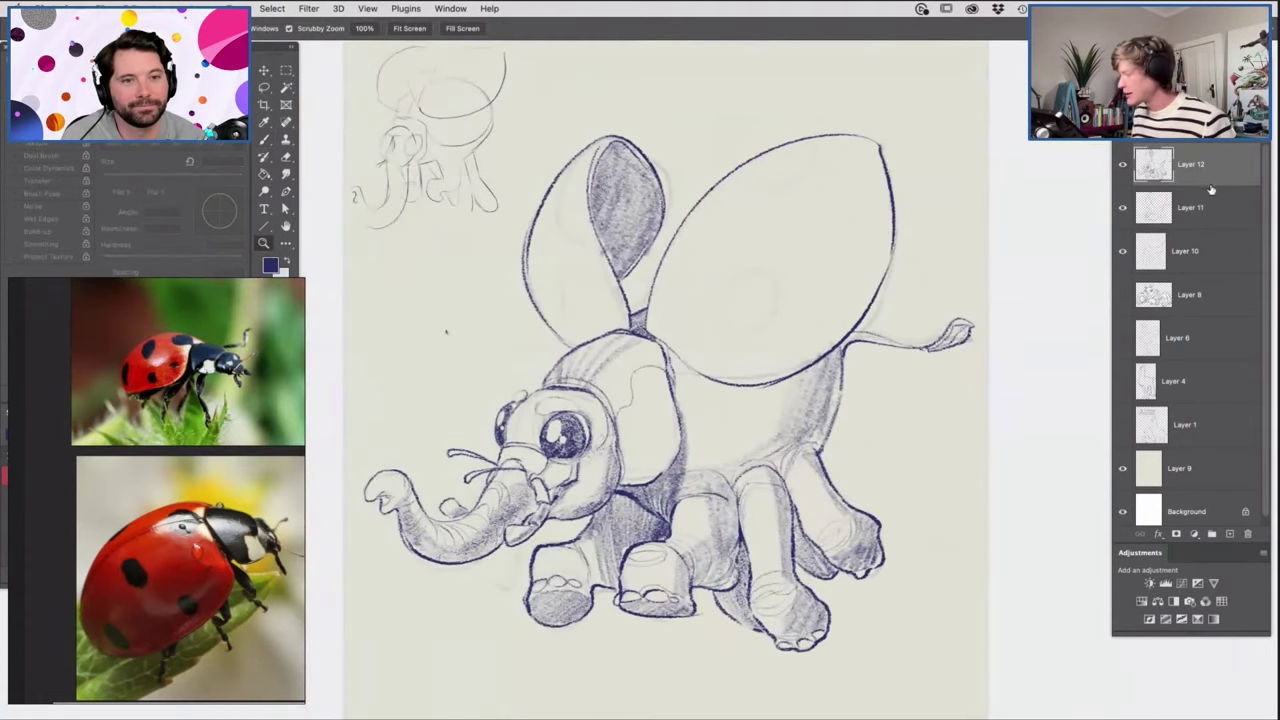
click(1122, 210)
mouse_move(760, 267)
mouse_down()
mouse_move(728, 263)
mouse_move(735, 291)
mouse_move(770, 271)
mouse_move(801, 290)
mouse_up()
click(757, 303)
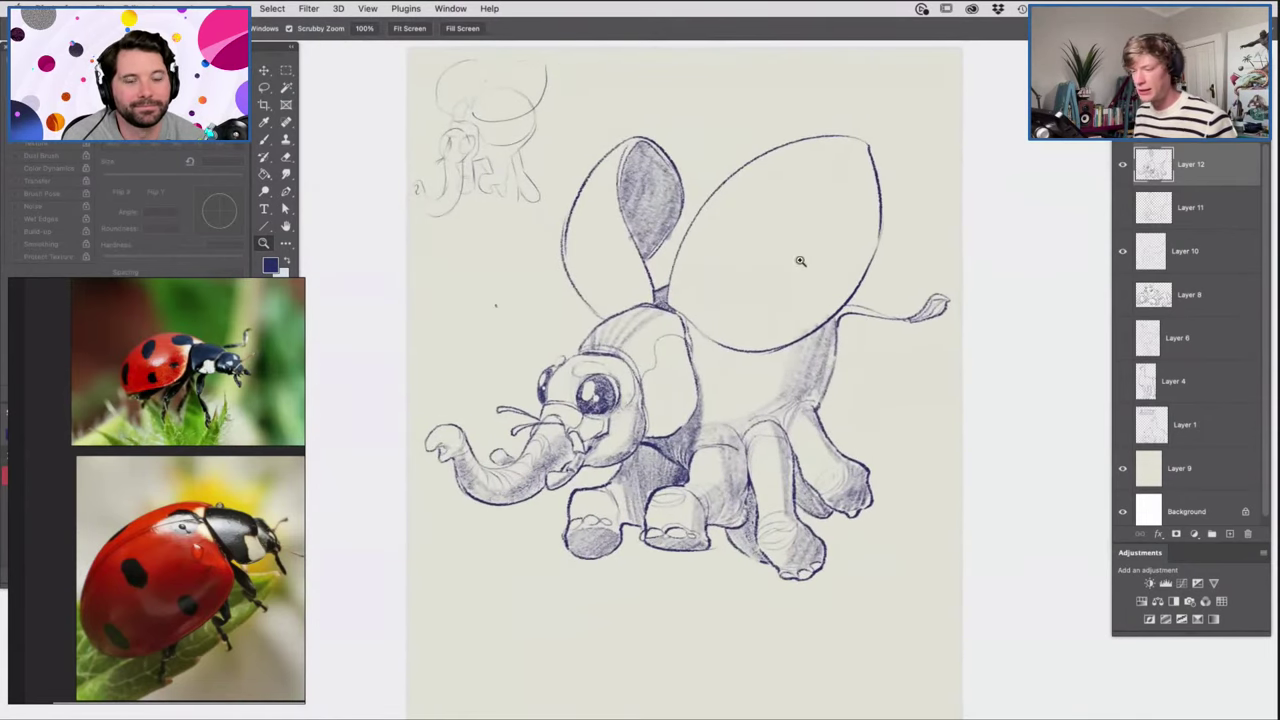
drag(809, 242, 815, 250)
click(816, 252)
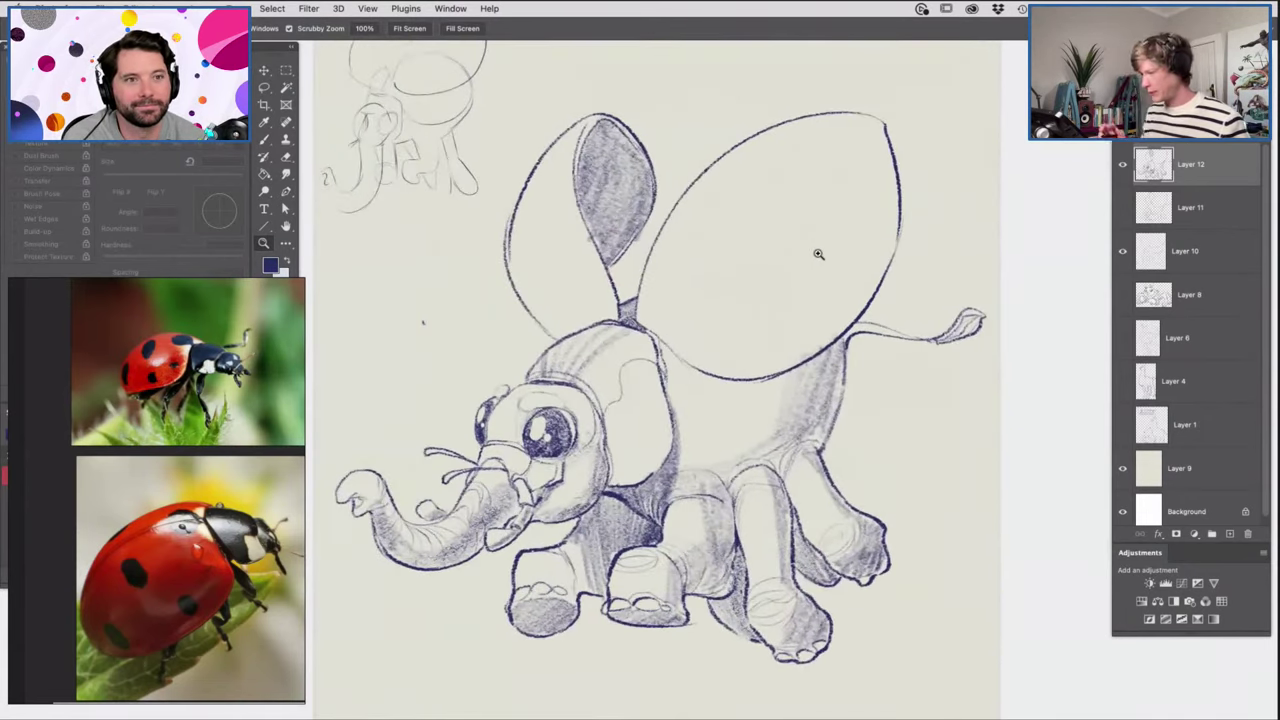
click(698, 212)
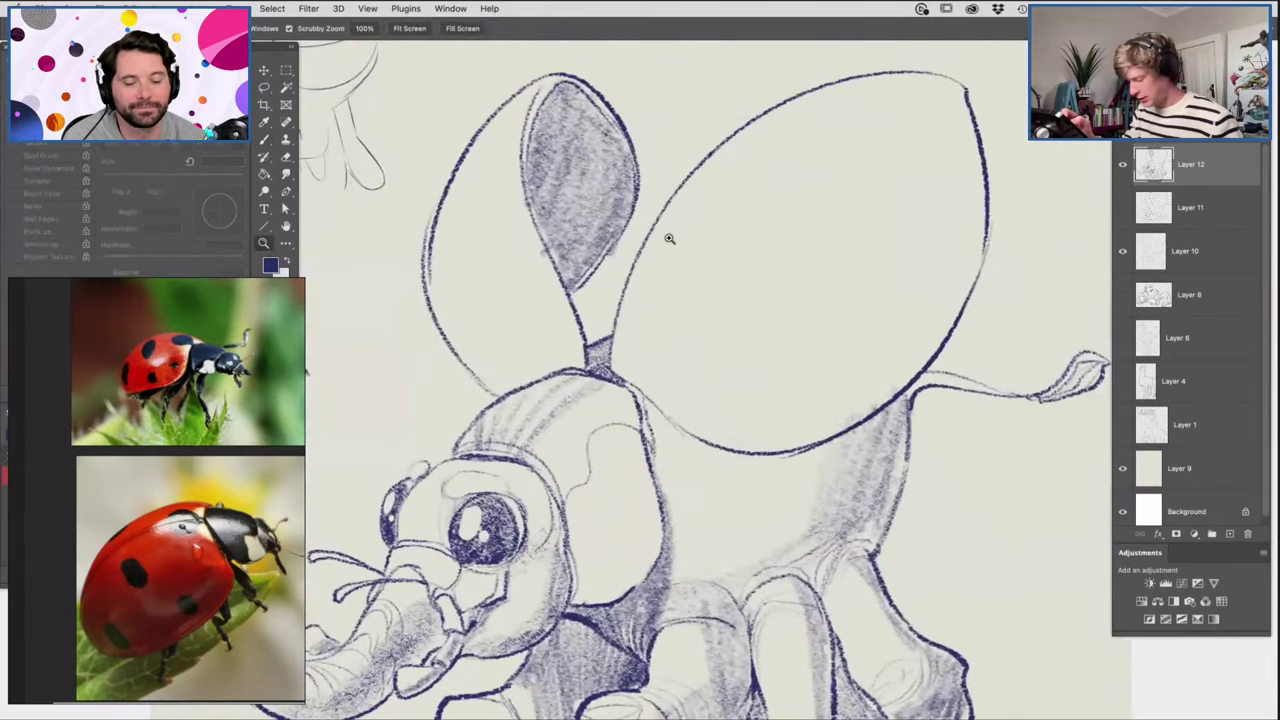
Paint a solid dark spot on the inner edge of each wing case, just above where the two cases join the body.
key(b)
mouse_move(660, 224)
mouse_down()
mouse_move(645, 323)
mouse_move(618, 338)
mouse_up()
mouse_move(630, 290)
mouse_down()
mouse_move(655, 275)
mouse_move(650, 235)
mouse_up()
mouse_move(525, 225)
mouse_down()
mouse_move(518, 248)
mouse_move(545, 300)
mouse_move(528, 232)
mouse_move(530, 290)
mouse_move(570, 300)
mouse_up()
drag(538, 218, 568, 305)
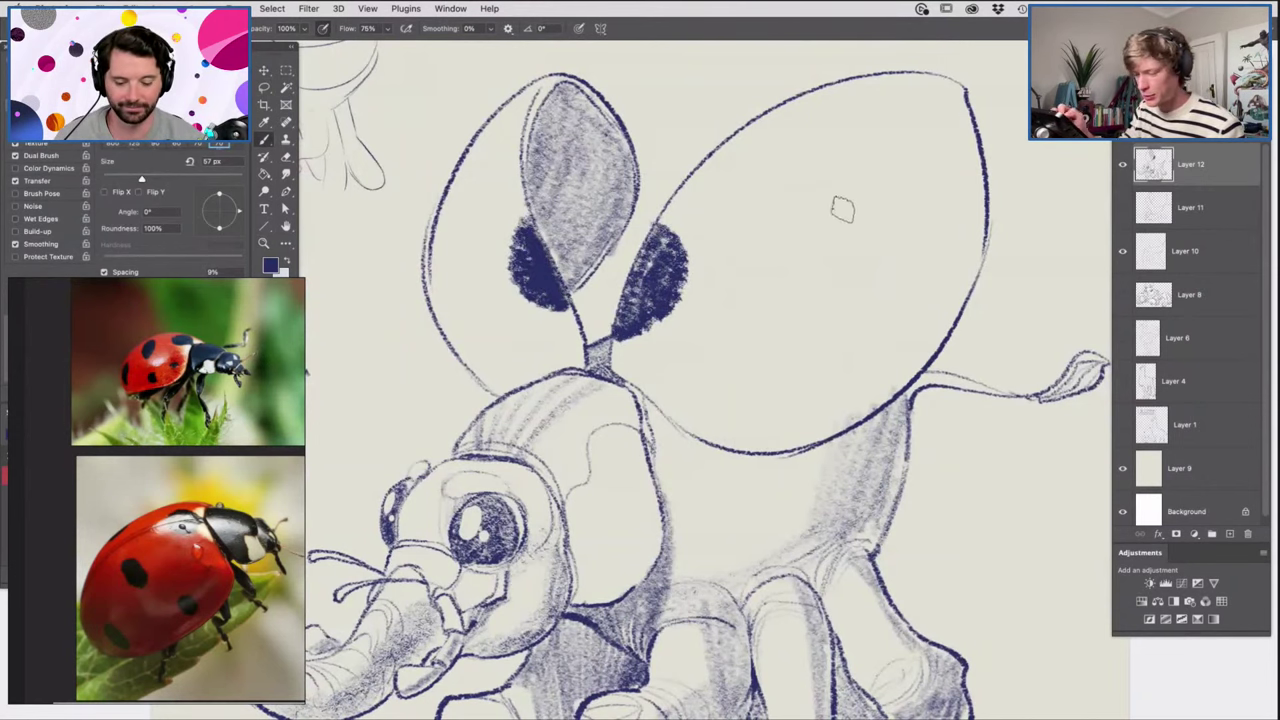
Paint ladybird spots on the near wing case: a central oval, two near the upper edge, one at the lower rear and a sliver at the lower front.
drag(757, 340, 840, 285)
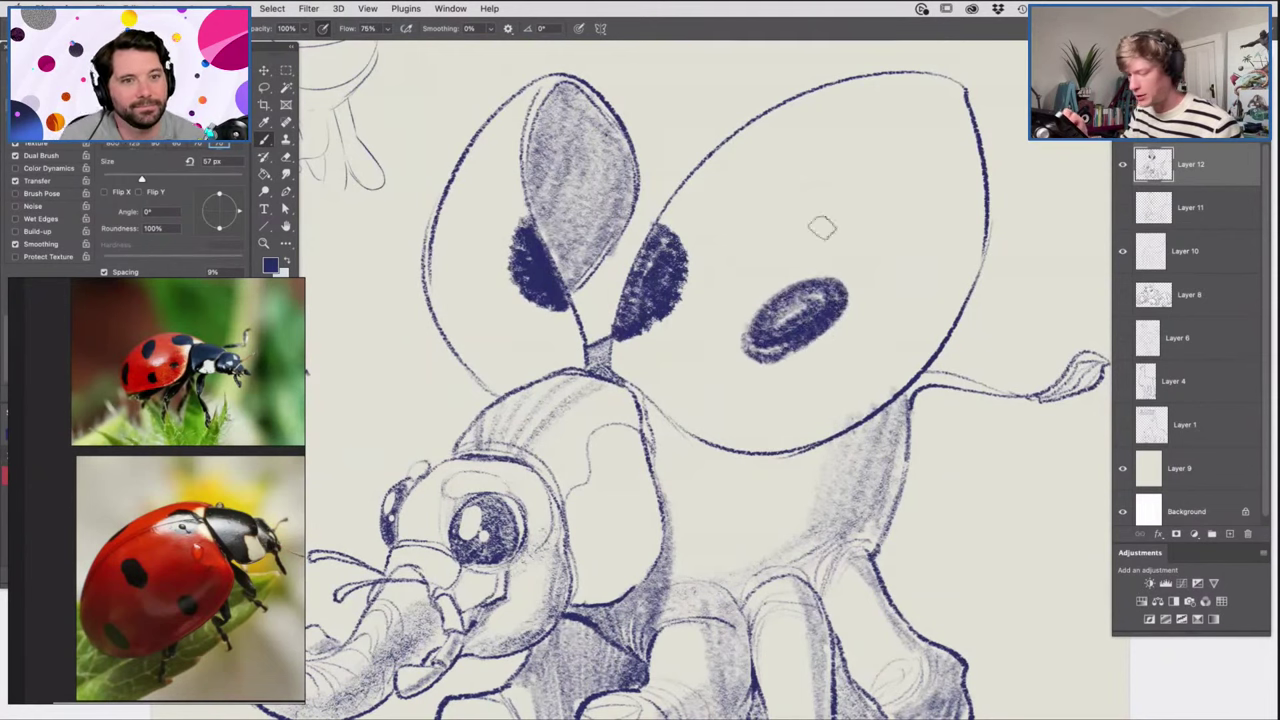
mouse_move(794, 129)
mouse_down()
mouse_move(808, 140)
mouse_move(775, 132)
mouse_move(825, 142)
mouse_up()
mouse_move(922, 120)
mouse_down()
mouse_move(950, 125)
mouse_move(932, 150)
mouse_up()
mouse_move(962, 300)
mouse_down()
mouse_move(900, 395)
mouse_move(905, 340)
mouse_move(940, 300)
mouse_move(890, 375)
mouse_move(960, 305)
mouse_move(895, 385)
mouse_up()
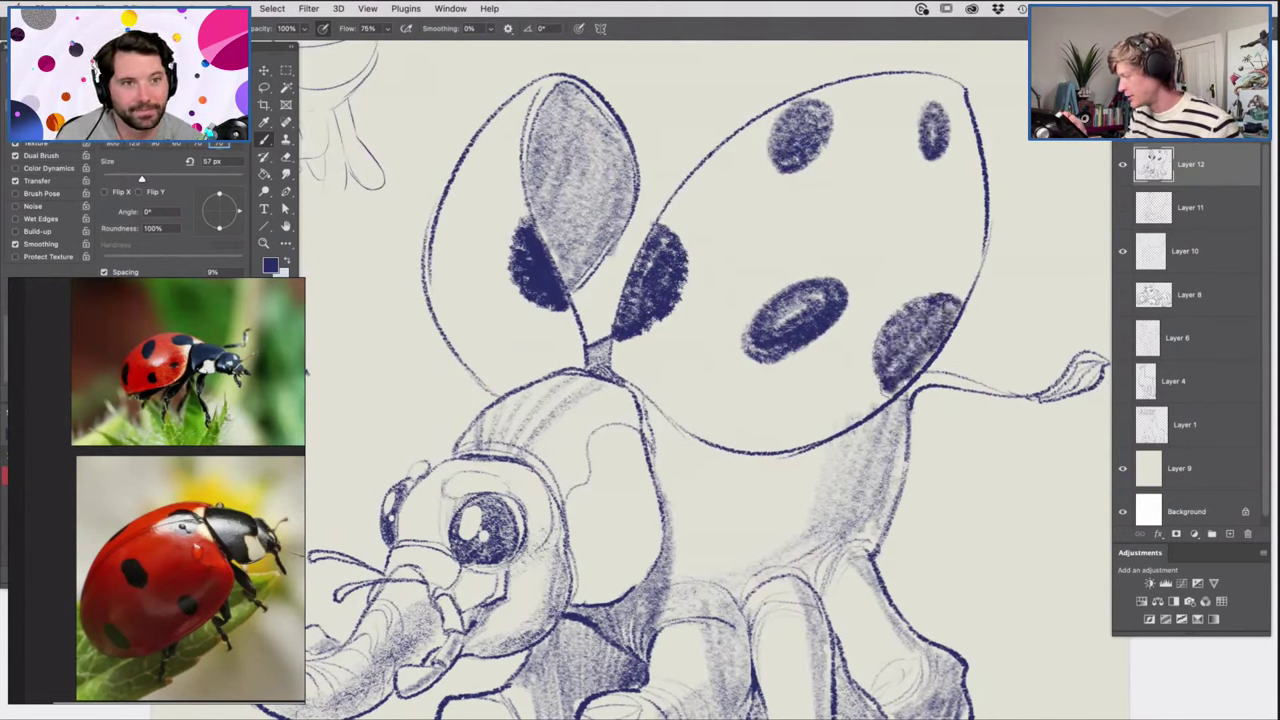
drag(728, 437, 742, 445)
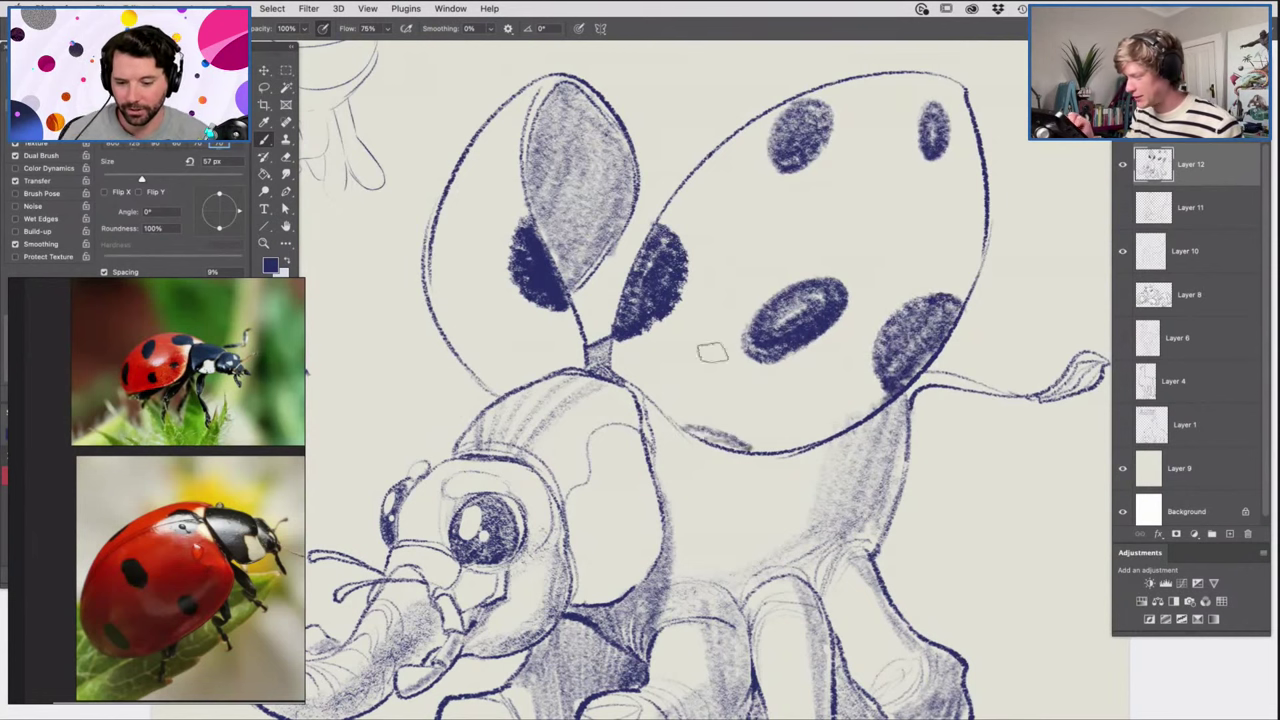
Add two narrow spots along the outer edge of the far wing case with the 57 px brush.
mouse_move(441, 318)
mouse_down()
mouse_move(477, 365)
mouse_move(490, 140)
mouse_move(466, 175)
mouse_move(492, 128)
mouse_move(484, 153)
mouse_up()
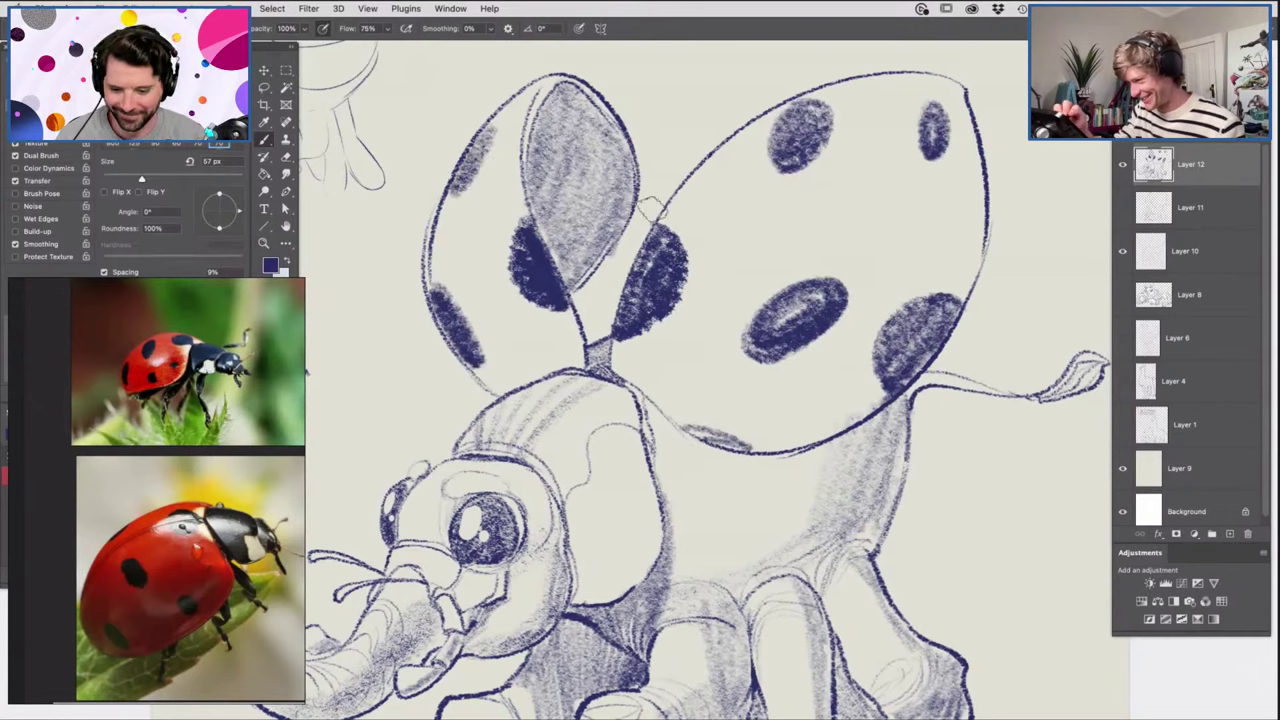
key(z)
drag(725, 330, 640, 342)
scroll(724, 370, up, 5)
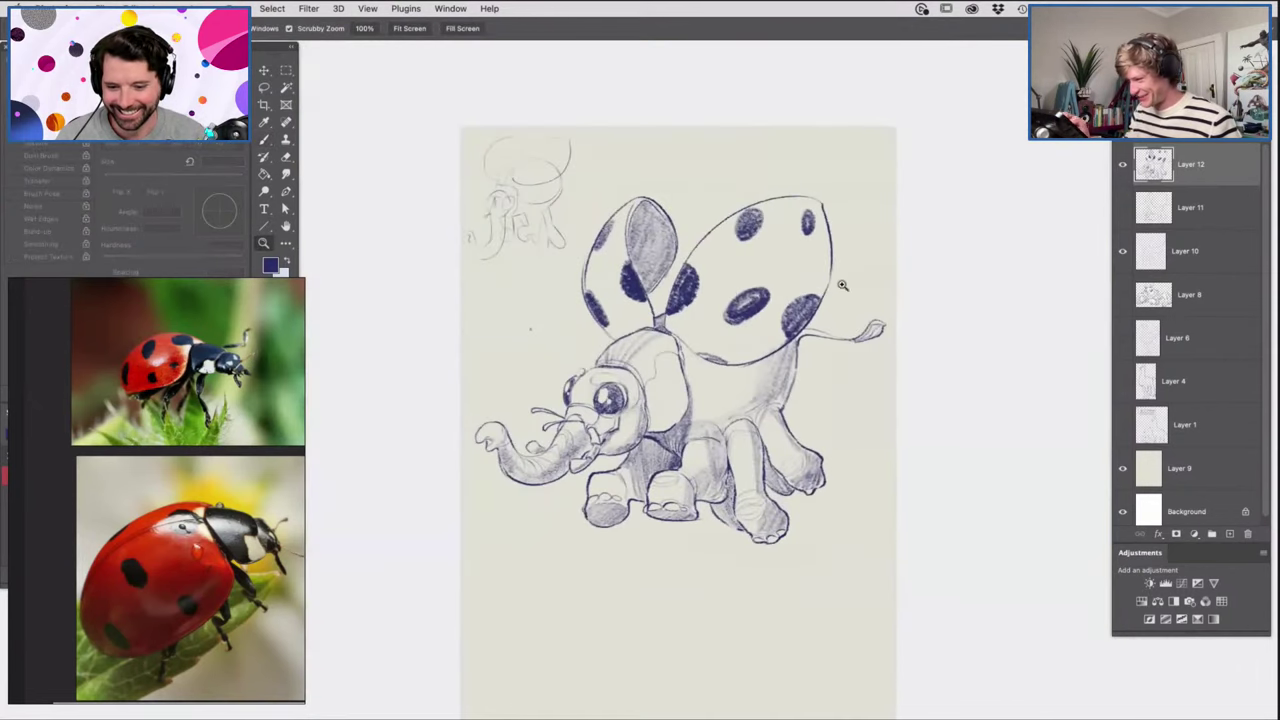
Lasso the spotted areas inside both wing cases on Layer 12, keeping the selection mostly inside the outlines.
key(l)
drag(912, 174, 927, 383)
mouse_move(876, 462)
mouse_down()
mouse_move(820, 491)
mouse_move(591, 450)
mouse_move(700, 234)
mouse_move(752, 178)
mouse_move(900, 166)
mouse_up()
mouse_move(510, 366)
mouse_down()
mouse_move(523, 400)
mouse_move(466, 450)
mouse_up()
drag(390, 412, 407, 265)
drag(443, 205, 458, 248)
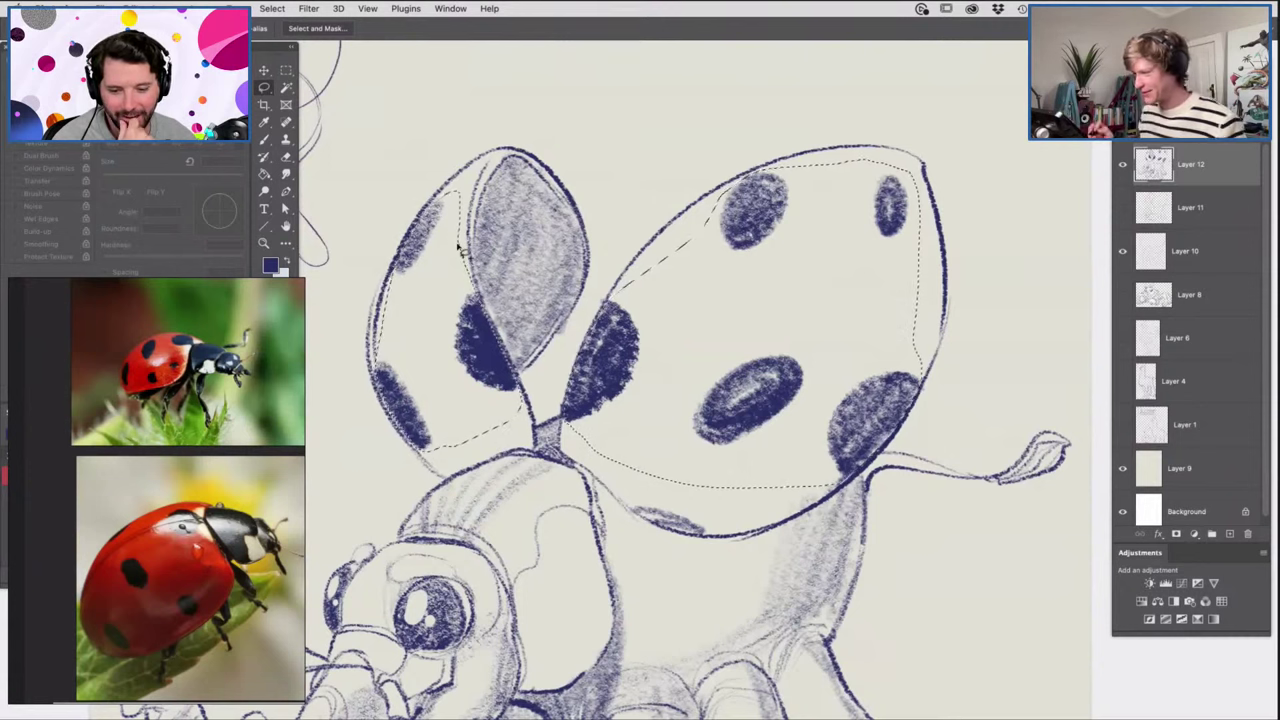
Lighten the selected wing-case spots by raising Lightness in Hue/Saturation, and clear the selection.
key(super+u)
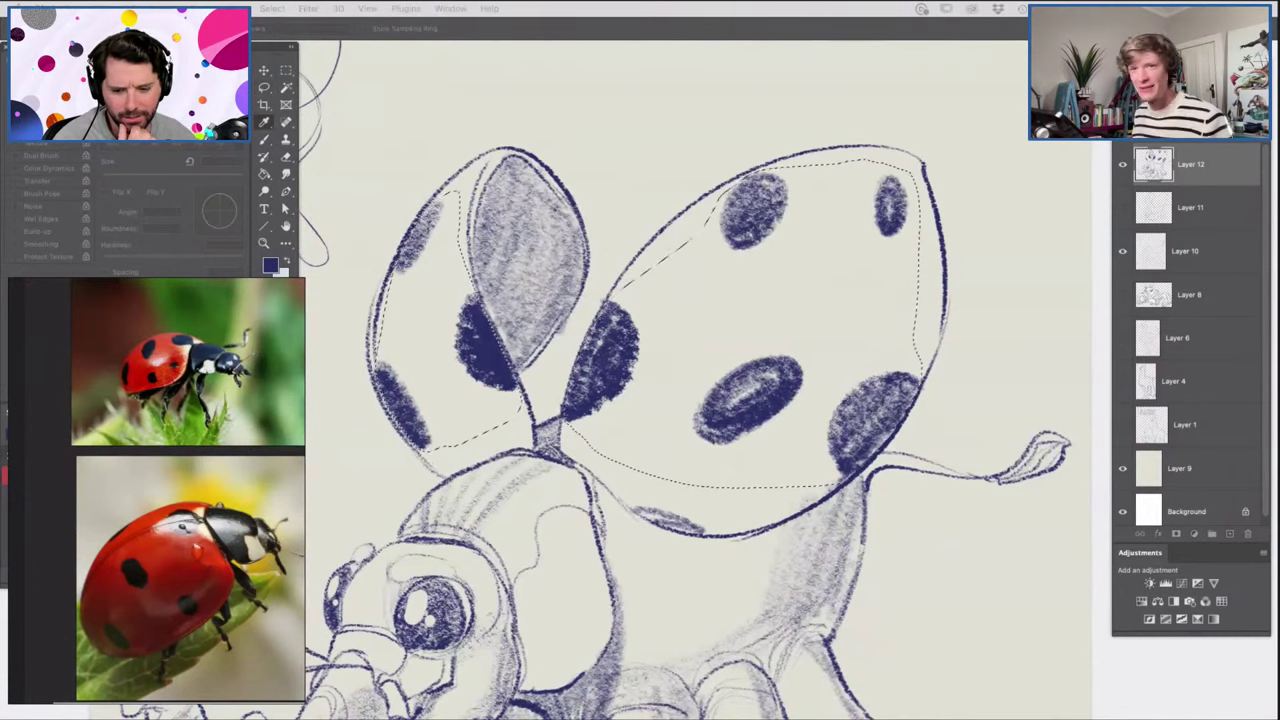
key(super+u)
drag(245, 228, 551, 219)
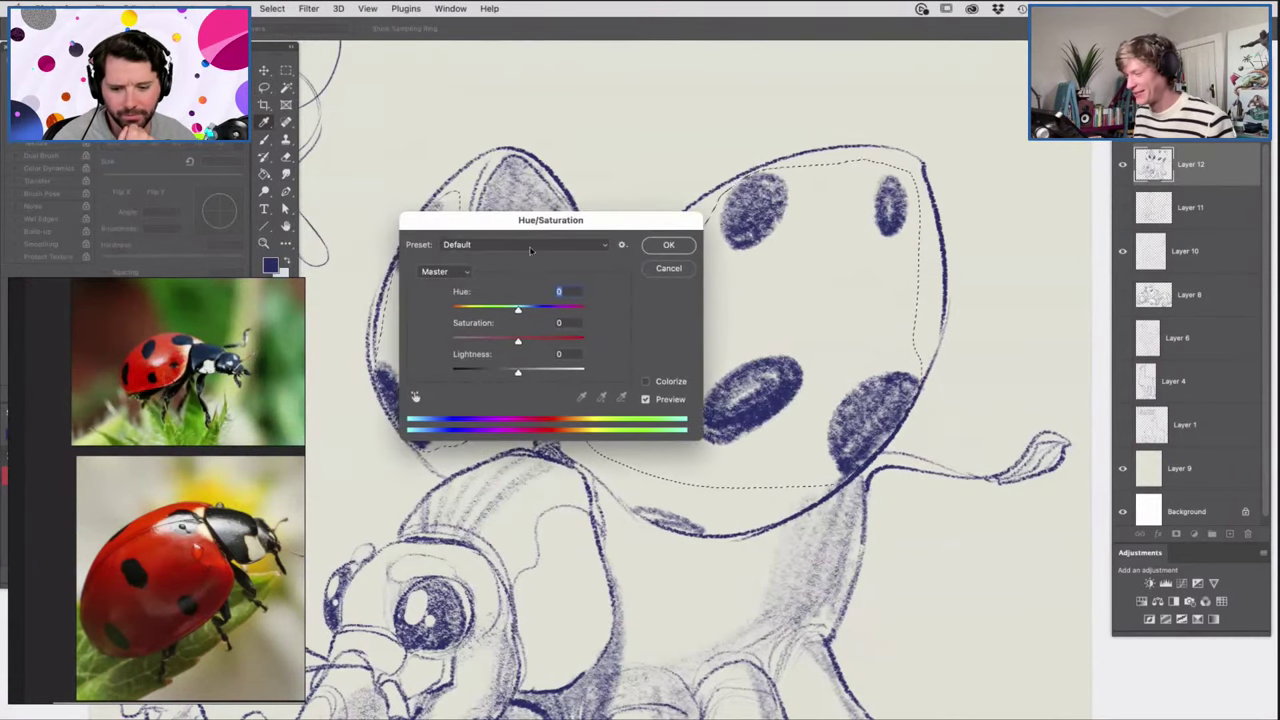
drag(520, 373, 539, 373)
key(Return)
drag(627, 189, 490, 200)
key(super+d)
Set the brush size to 17 px for fine work around the elephant's head.
drag(638, 189, 532, 319)
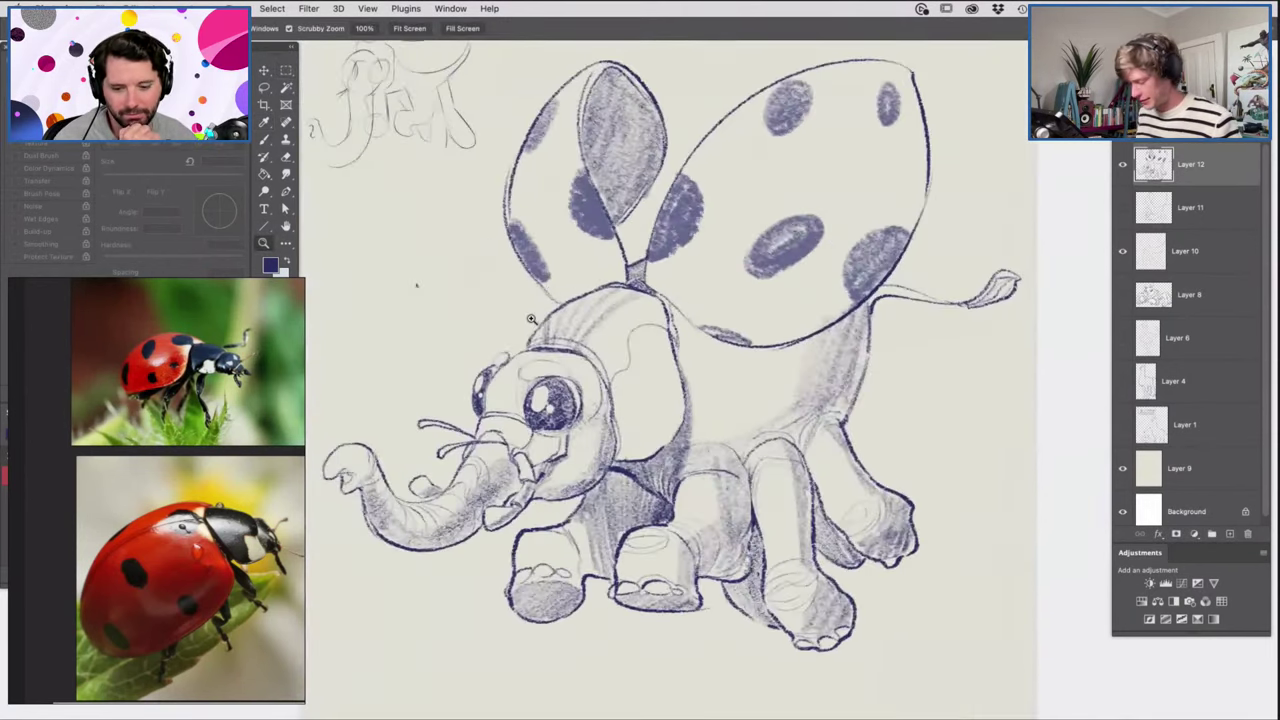
mouse_move(709, 391)
mouse_down()
mouse_move(585, 391)
mouse_move(712, 398)
mouse_up()
right_click(575, 427)
click(646, 453)
key(Return)
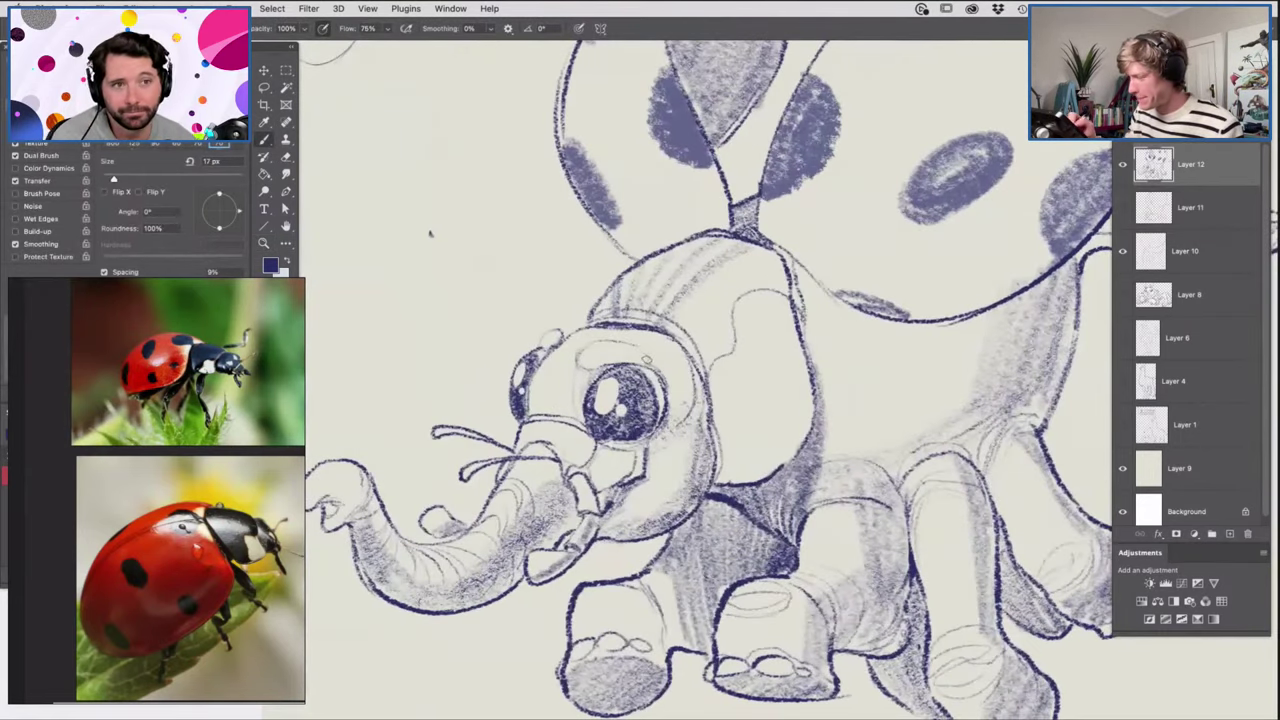
Examine the whole ladybug-elephant sketch at several magnifications.
drag(598, 335, 540, 251)
drag(551, 341, 462, 288)
key(z)
key(super+0)
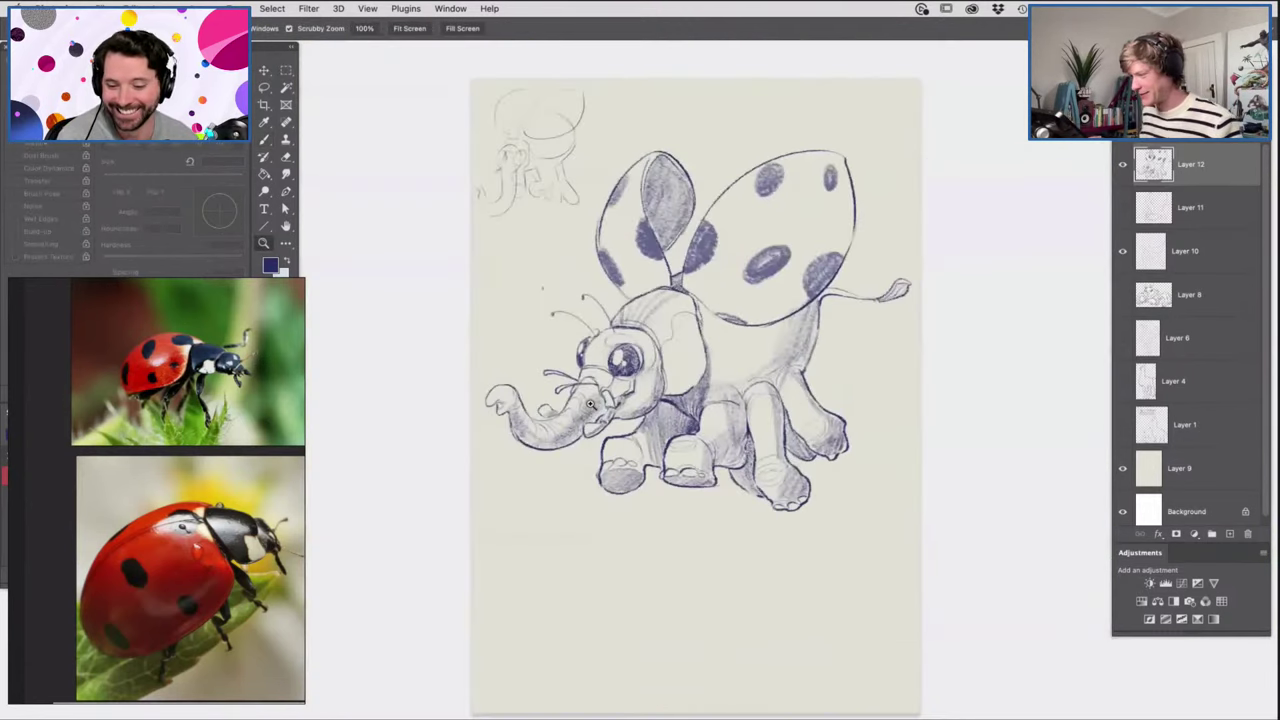
drag(721, 275, 672, 273)
drag(762, 318, 789, 351)
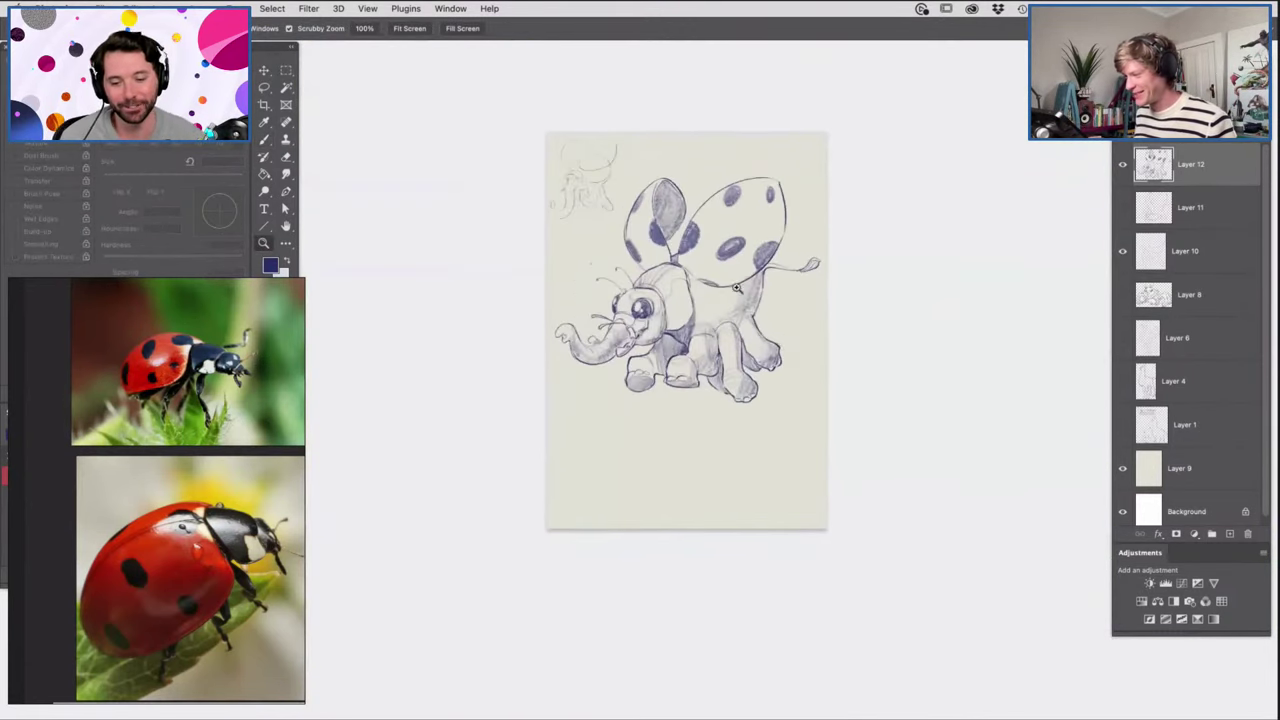
drag(737, 298, 730, 278)
drag(698, 203, 706, 222)
drag(676, 106, 687, 120)
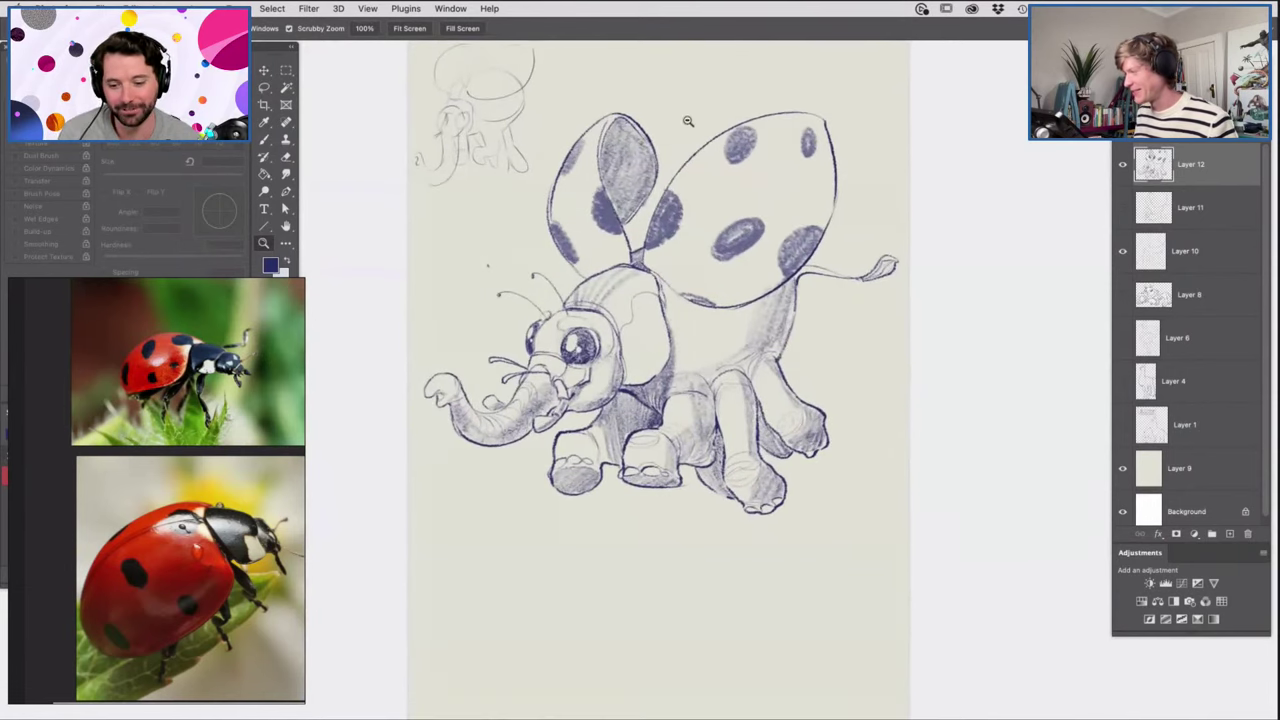
Try selecting the empty paper around the elephant on Layer 12 with the Magic Wand.
key(w)
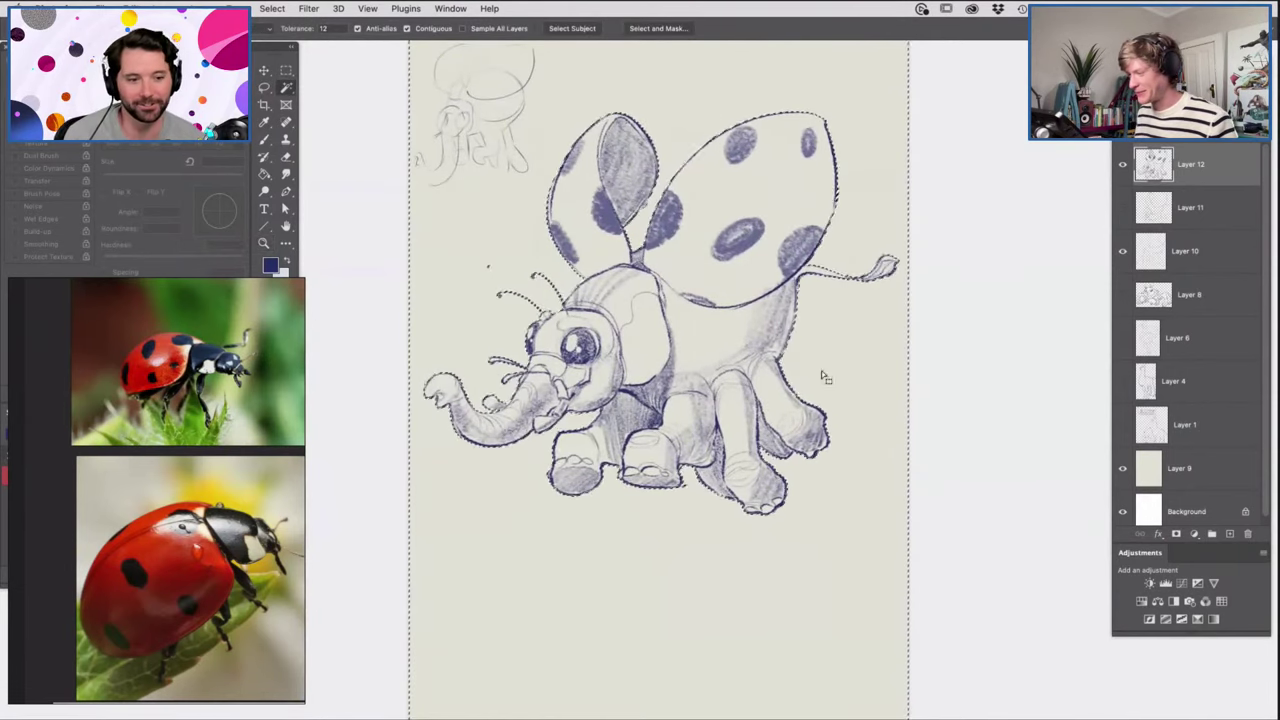
key(z)
drag(664, 420, 744, 310)
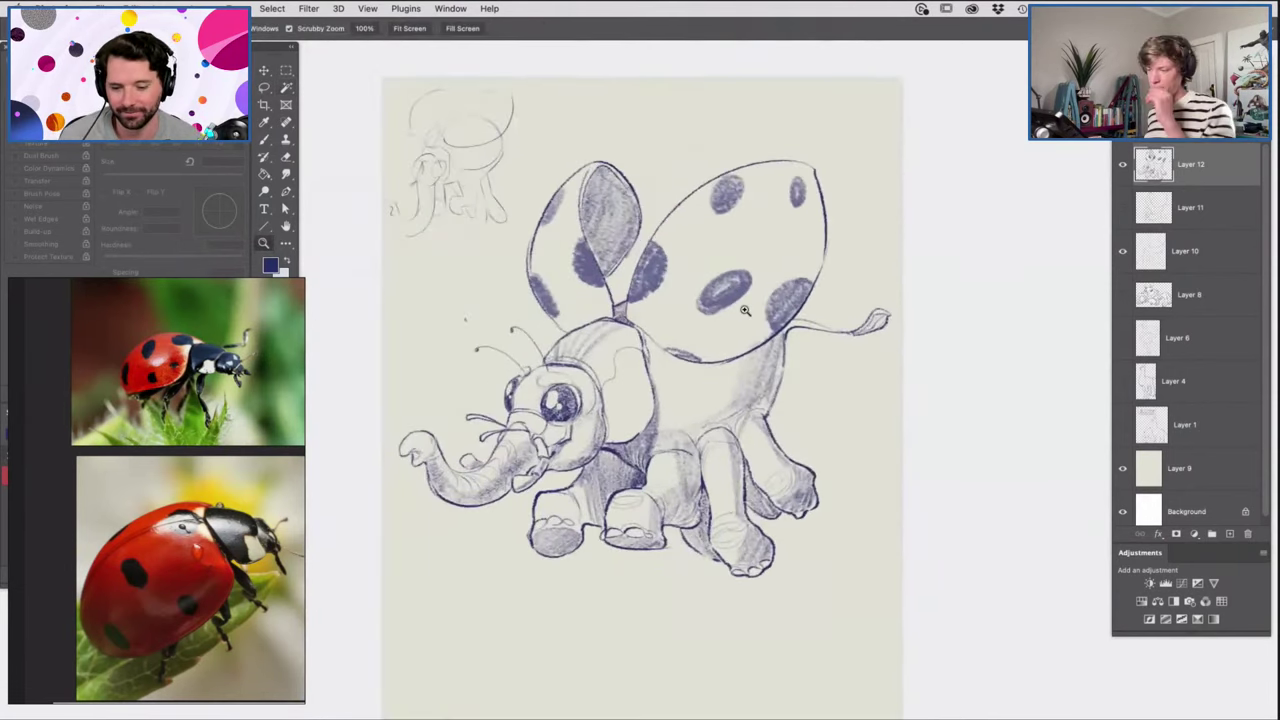
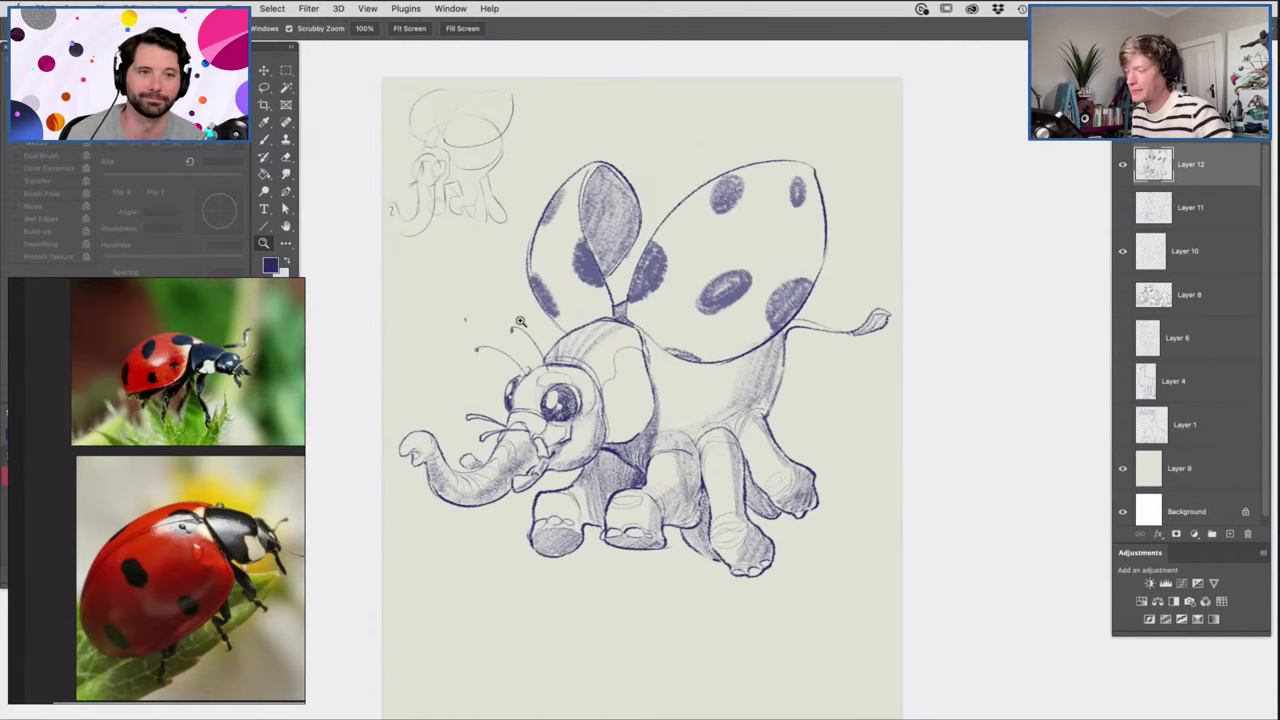
Bring the two elephant photos on the reference board into view beside the ladybug photos.
scroll(185, 326, down, 5)
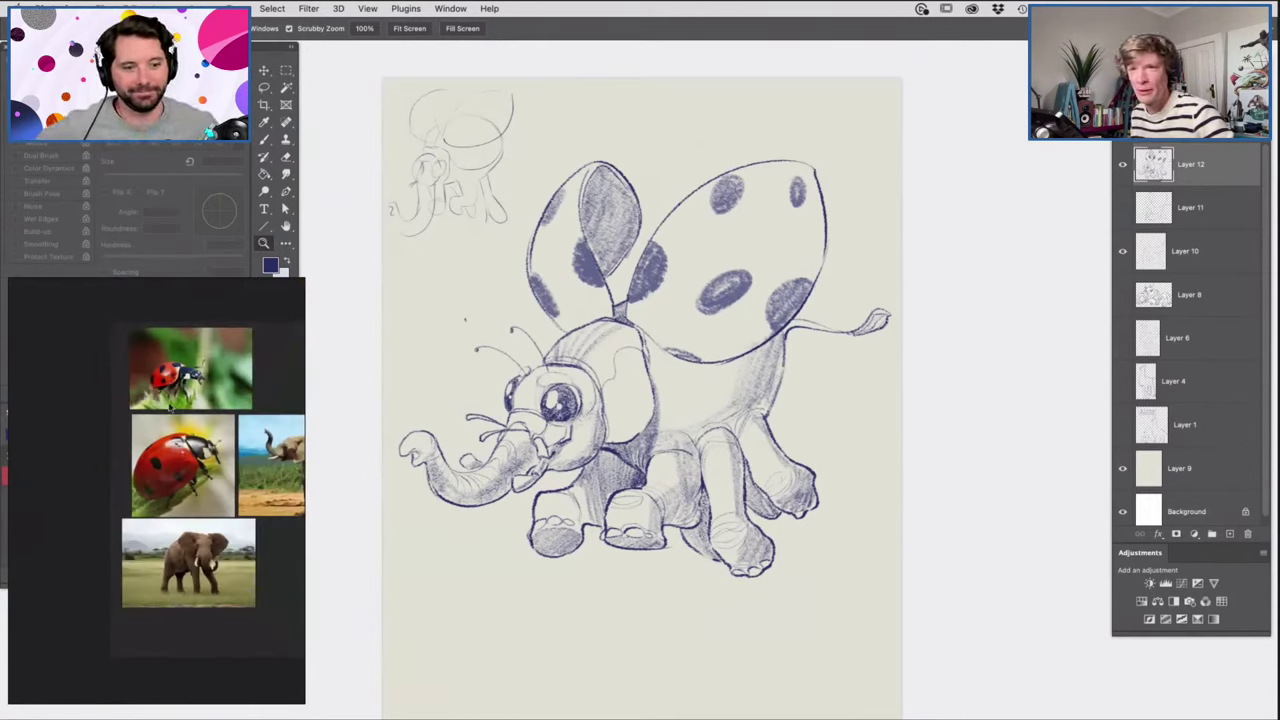
scroll(108, 424, down, 2)
scroll(108, 424, up, 5)
scroll(107, 425, down, 1)
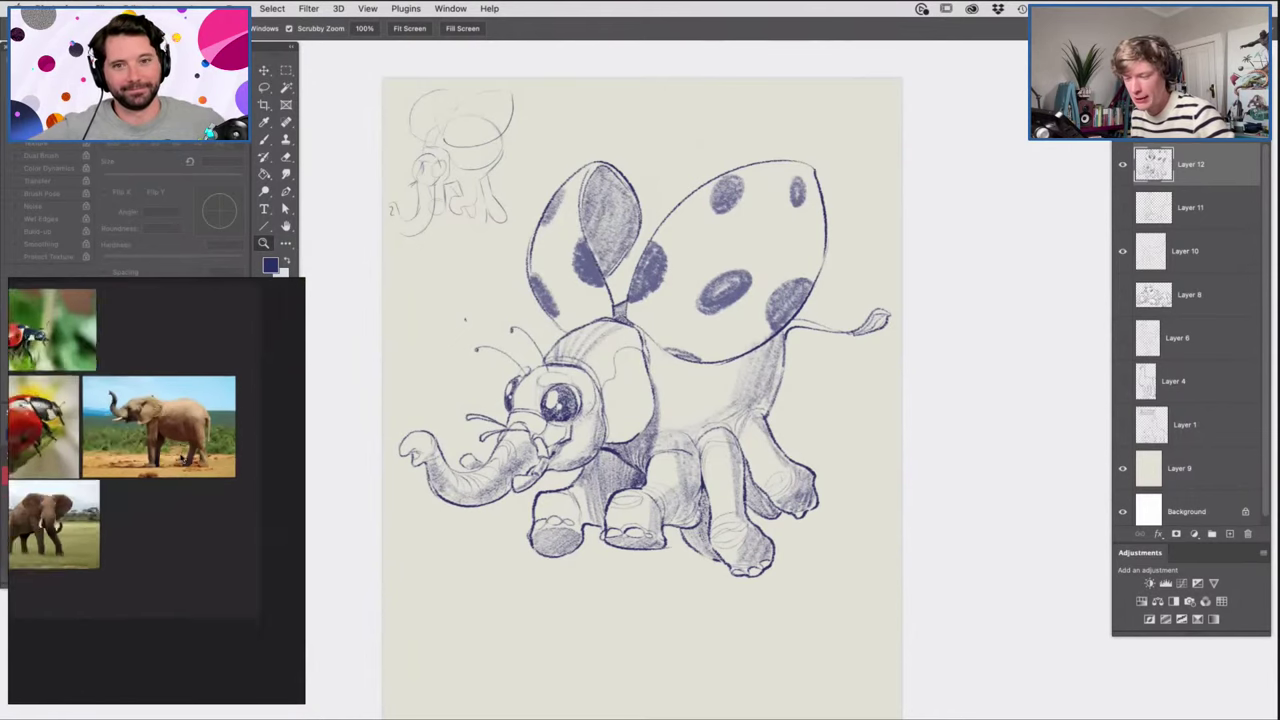
scroll(107, 426, up, 2)
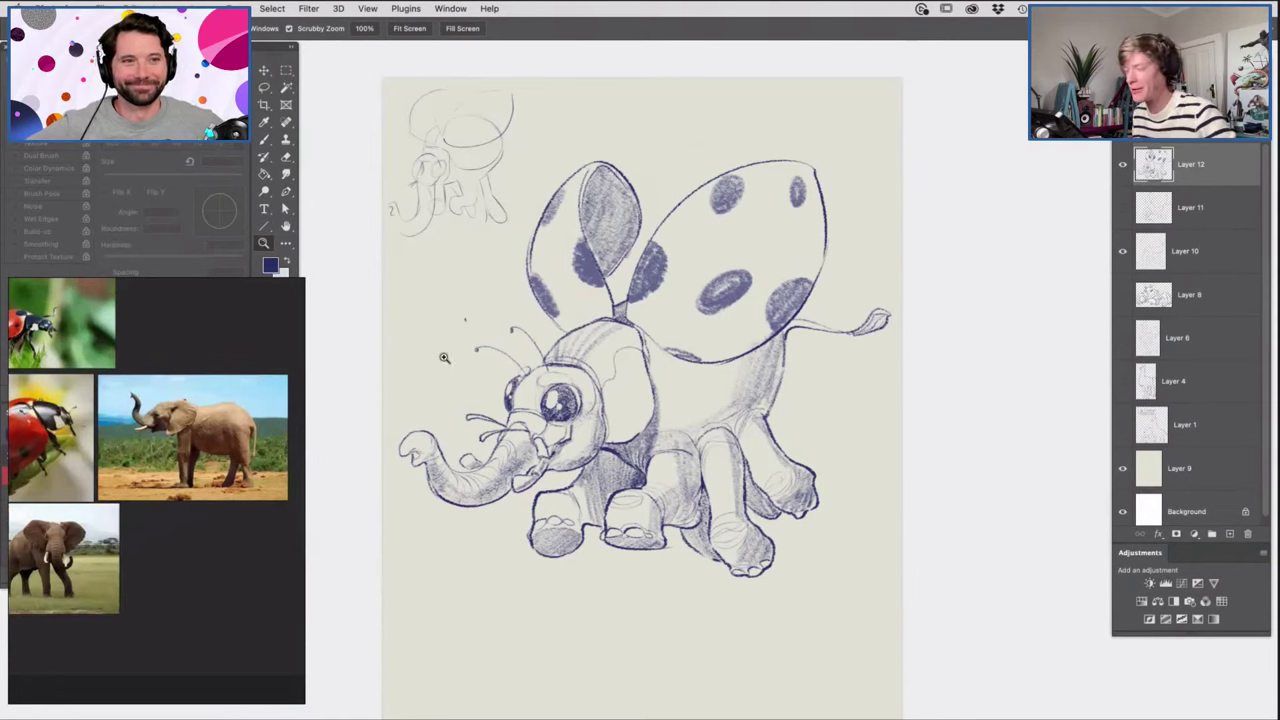
scroll(444, 357, down, 1)
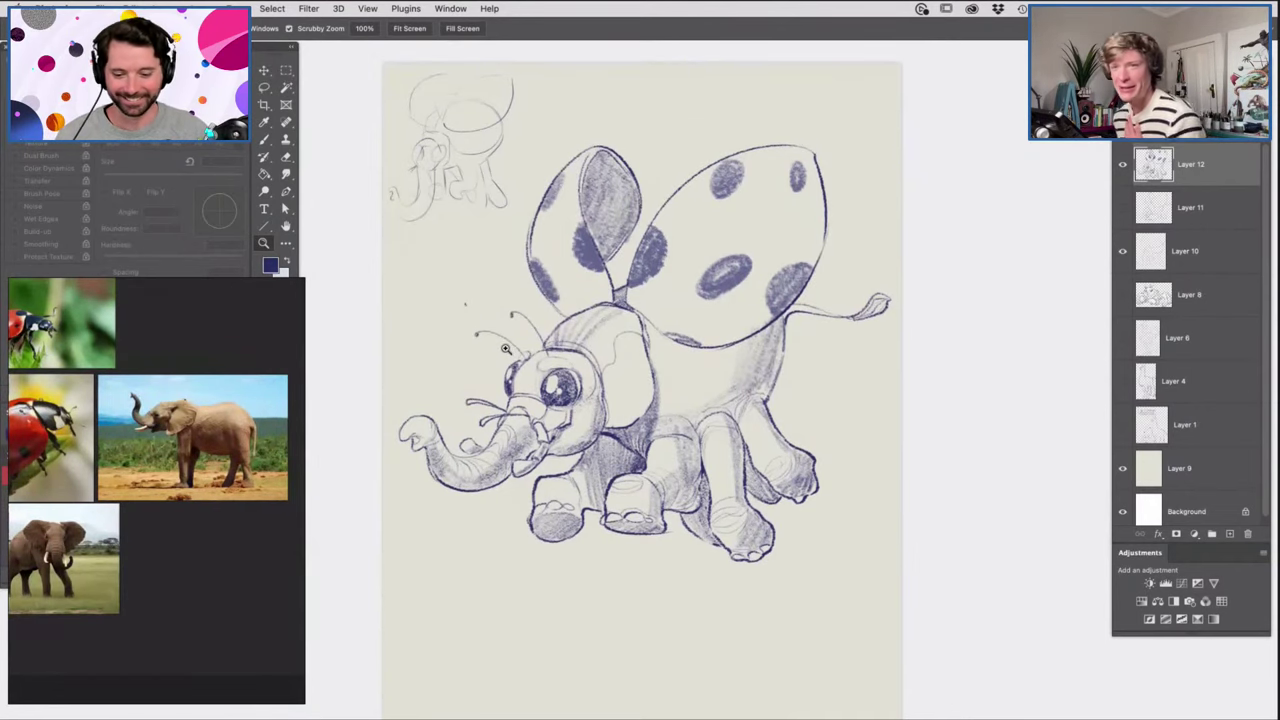
mouse_move(706, 322)
mouse_down()
mouse_move(666, 320)
mouse_move(698, 310)
mouse_up()
key(b)
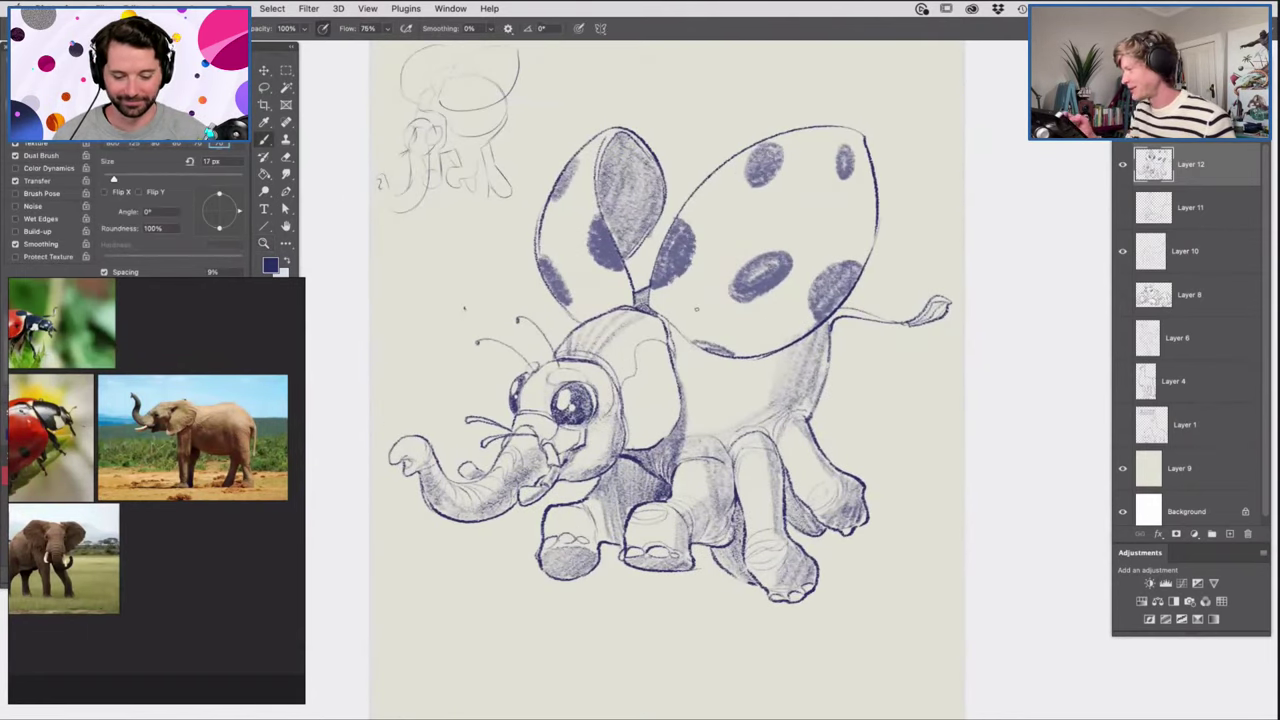
scroll(658, 441, up, 2)
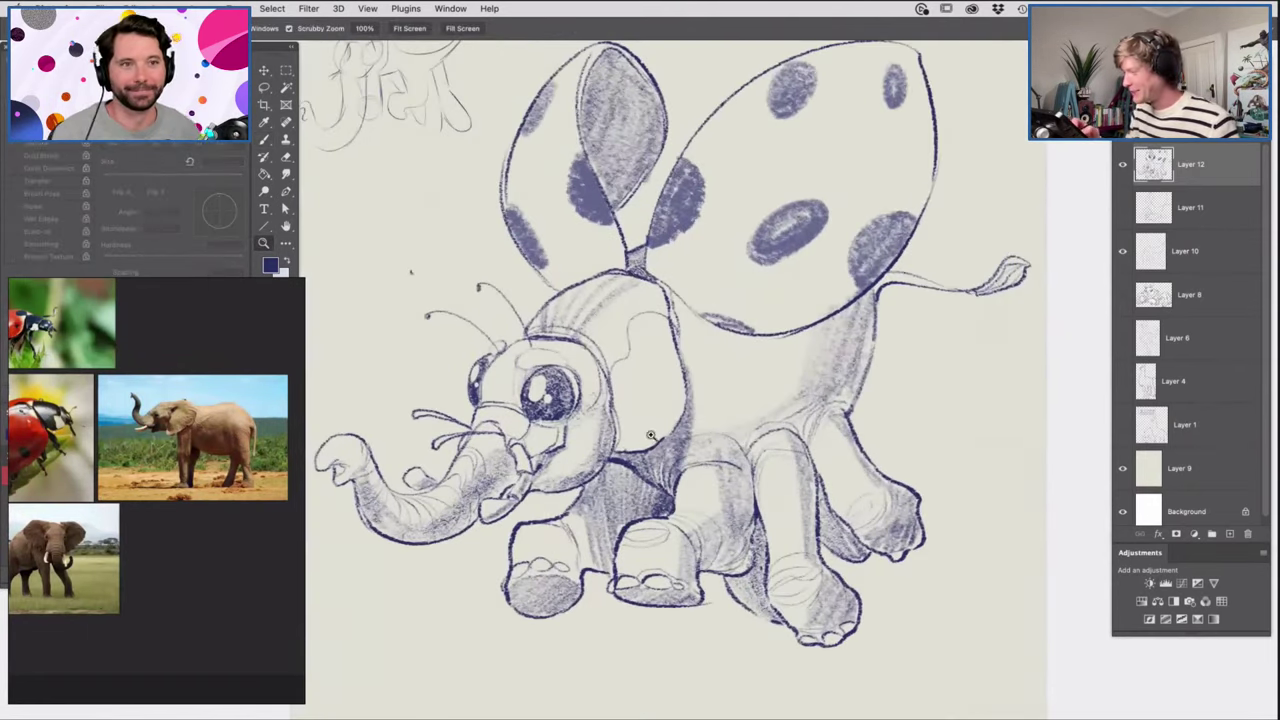
key(z)
scroll(656, 420, down, 5)
scroll(709, 393, up, 4)
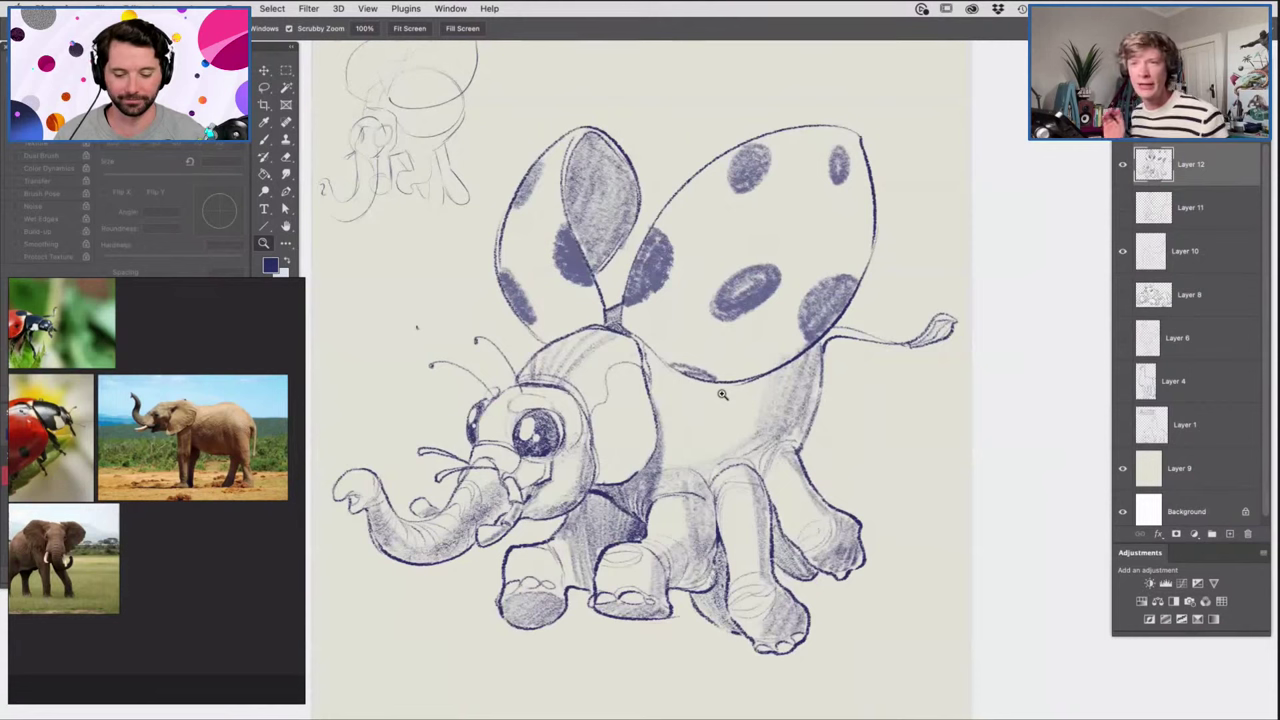
scroll(714, 390, down, 3)
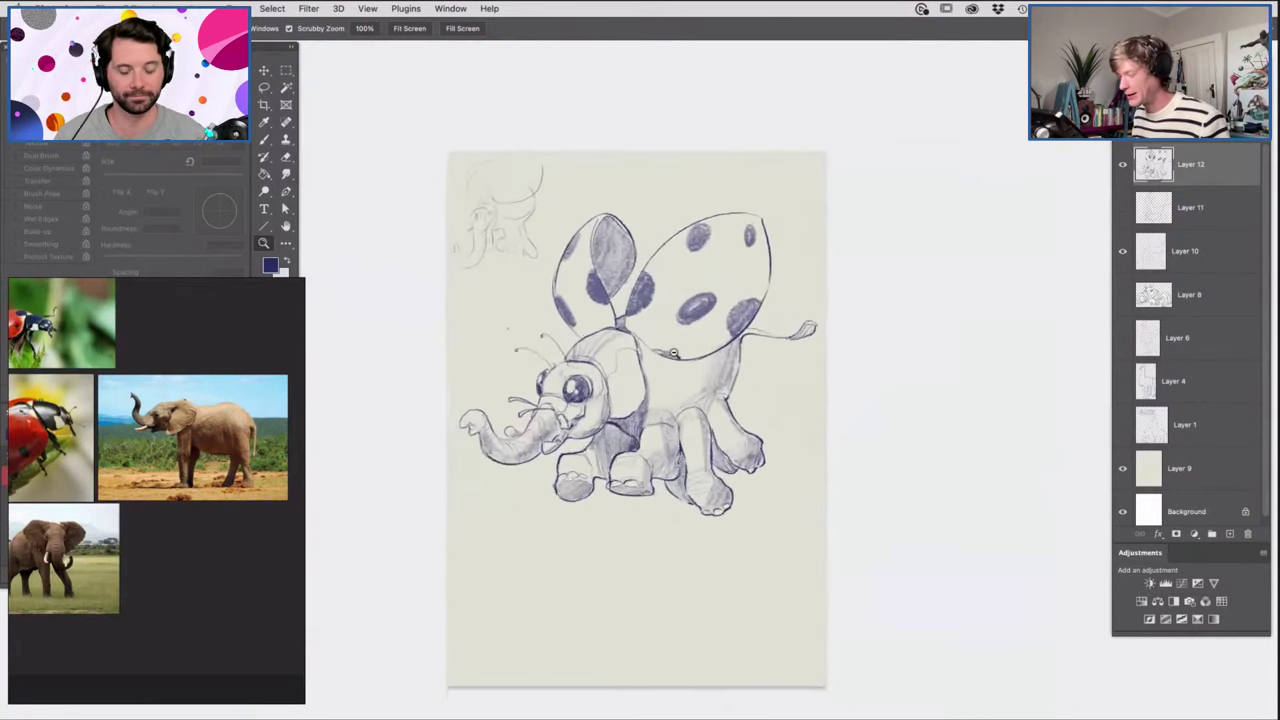
scroll(672, 314, up, 3)
scroll(679, 335, up, 1)
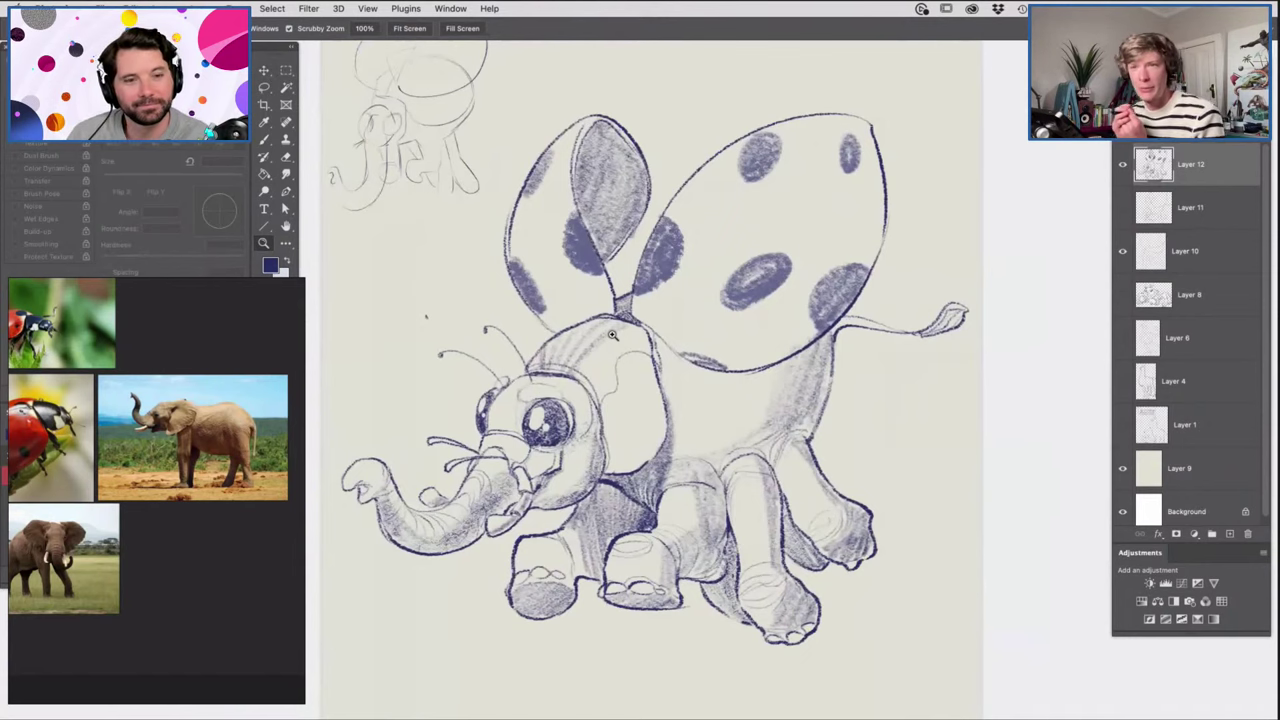
Add a new layer between Layer 11 and the Layer 12 line art, and set the brush size to 89 px.
click(1202, 207)
click(1232, 537)
scroll(682, 310, up, 1)
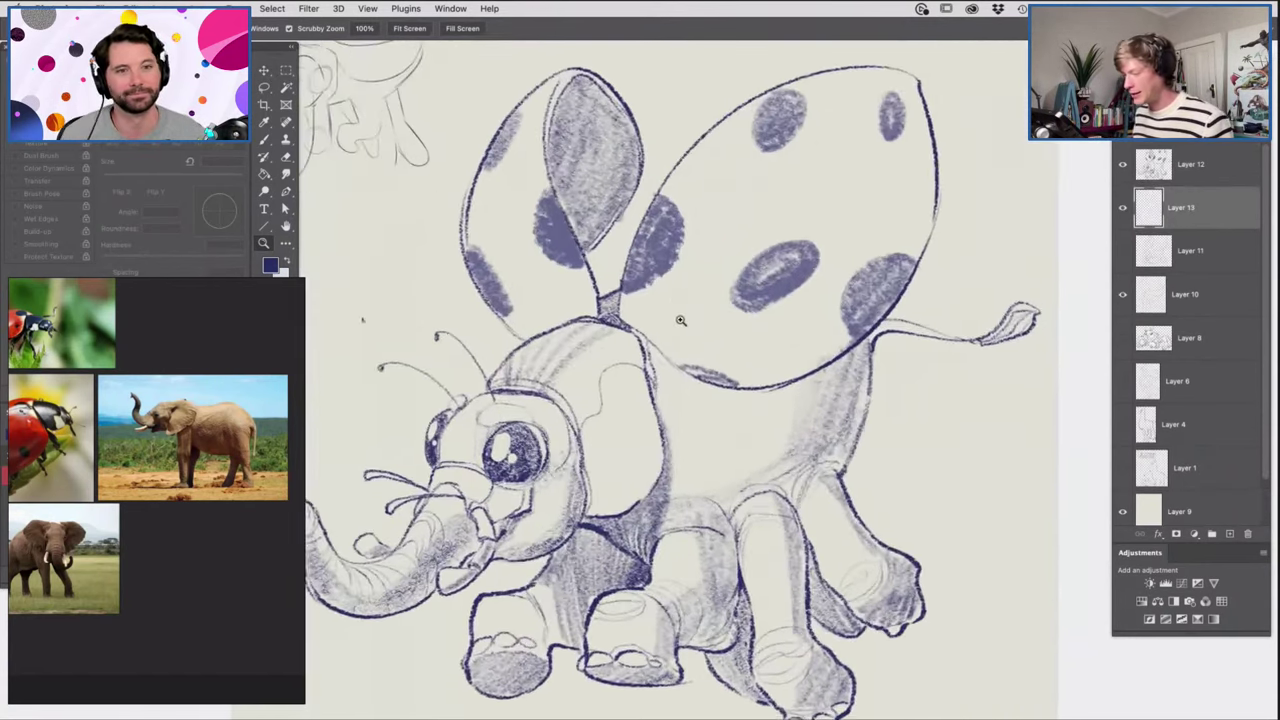
key(b)
right_click(602, 437)
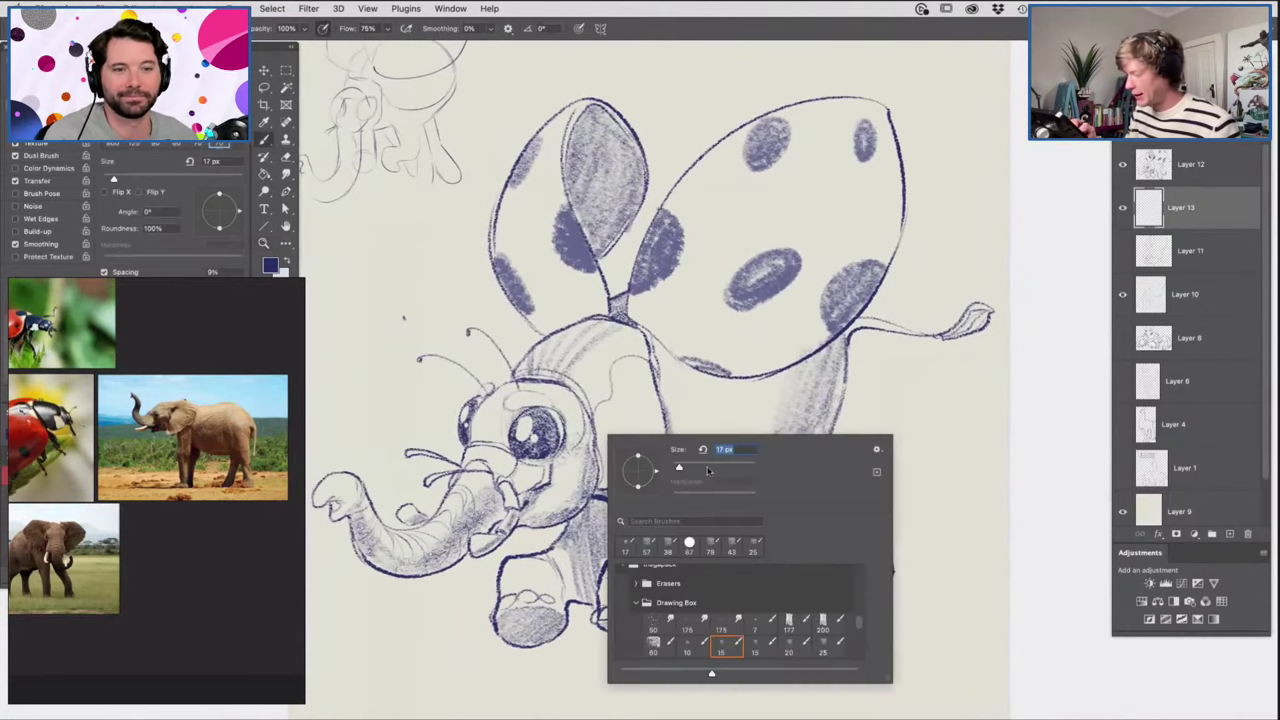
click(735, 424)
right_click(648, 437)
click(782, 396)
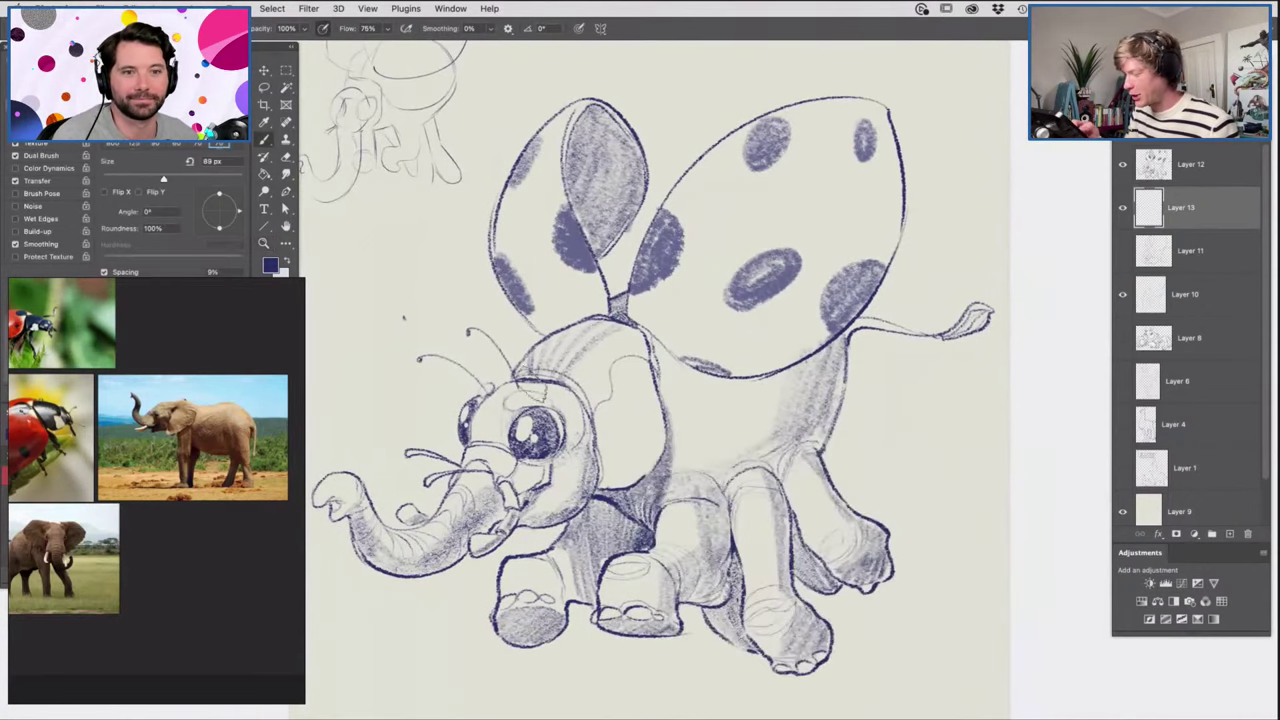
Choose a light pink painting colour, test it on the new layer and undo the test stroke.
key(n)
mouse_move(629, 335)
mouse_down()
mouse_move(611, 294)
mouse_move(600, 400)
mouse_move(740, 340)
mouse_move(640, 470)
mouse_move(630, 540)
mouse_move(740, 490)
mouse_up()
click(499, 304)
click(738, 291)
key(ctrl+z)
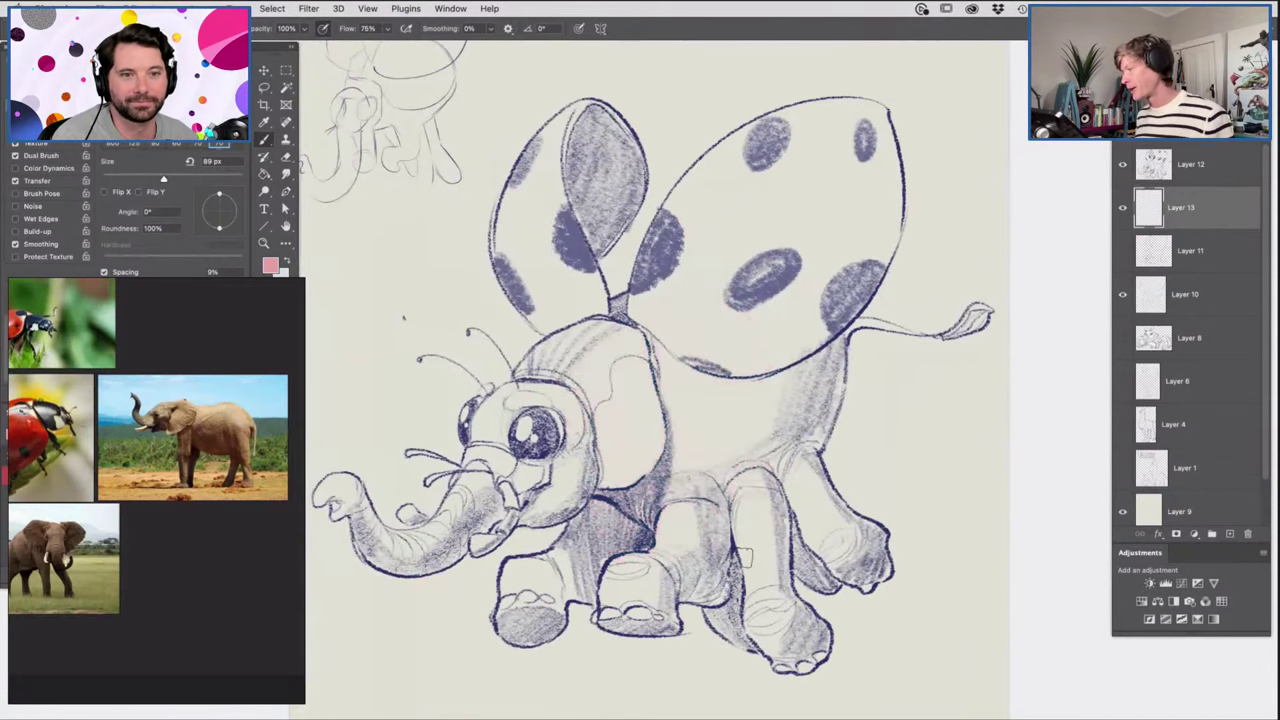
Select the area outside the elephant on Layer 12 with the Magic Wand and invert the selection to the figure.
key(z)
drag(850, 391, 883, 385)
click(882, 384)
click(1152, 174)
drag(943, 309, 911, 328)
key(w)
click(920, 351)
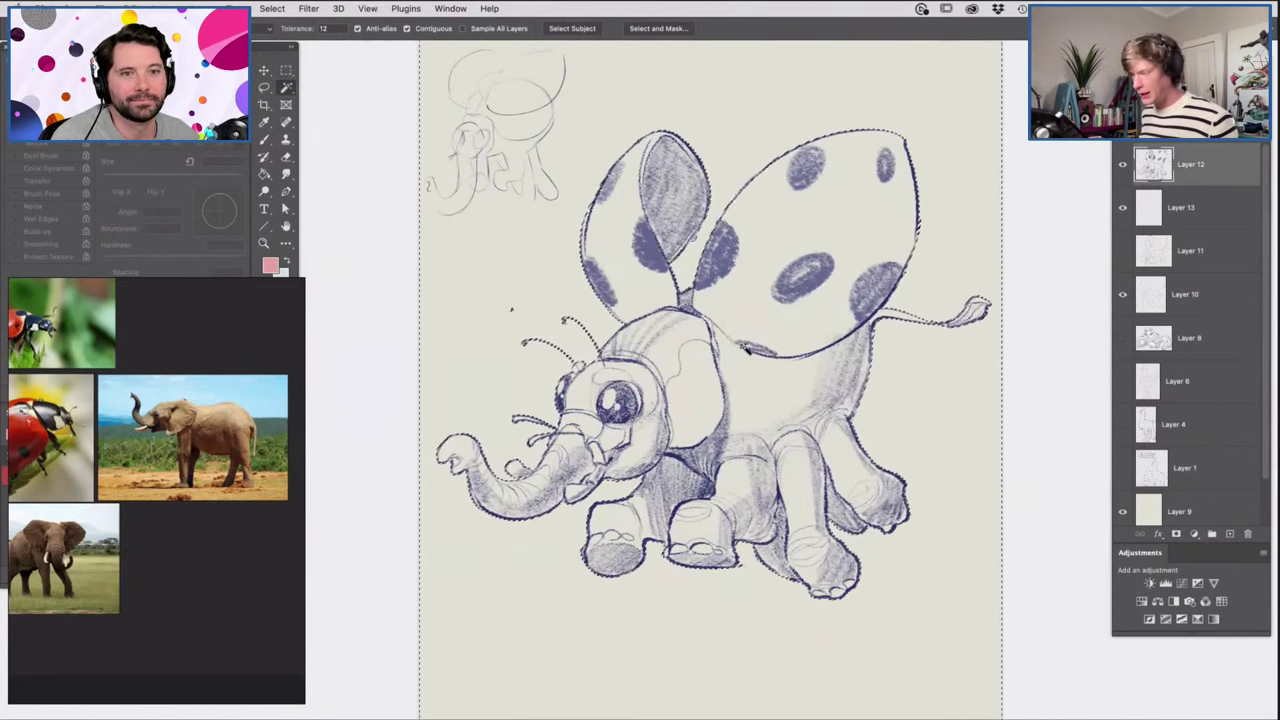
right_click(768, 320)
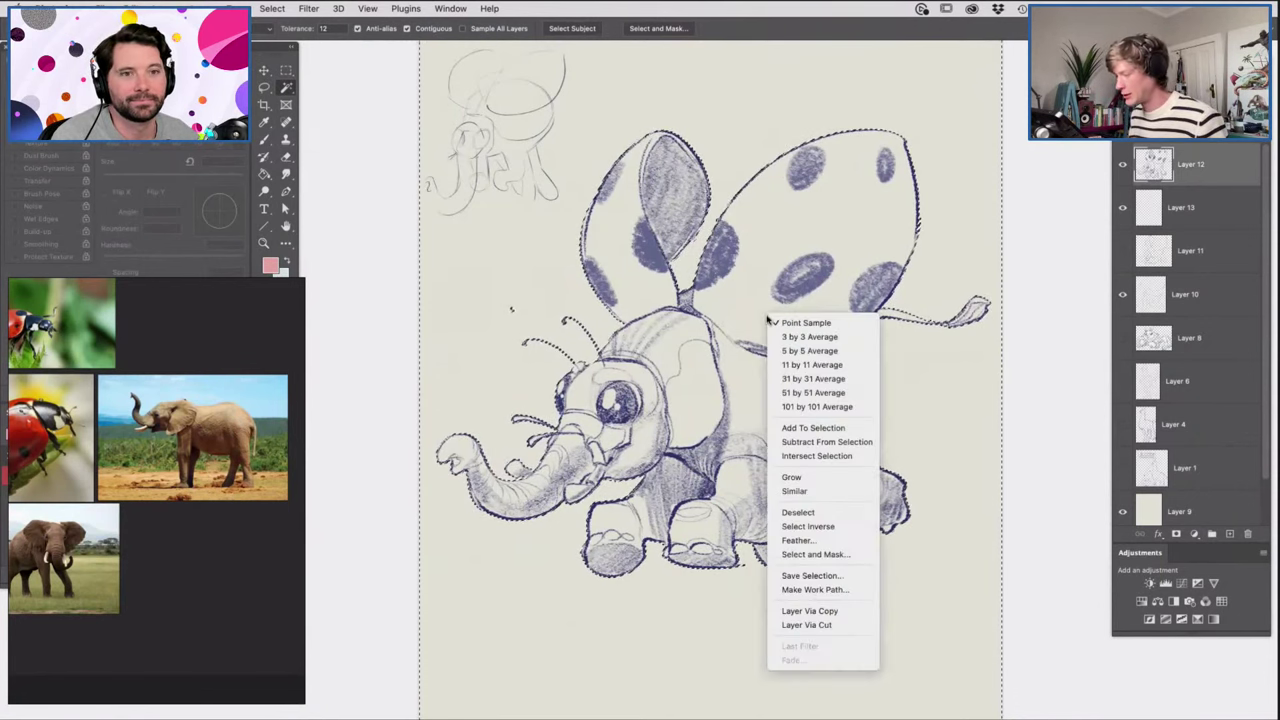
click(806, 527)
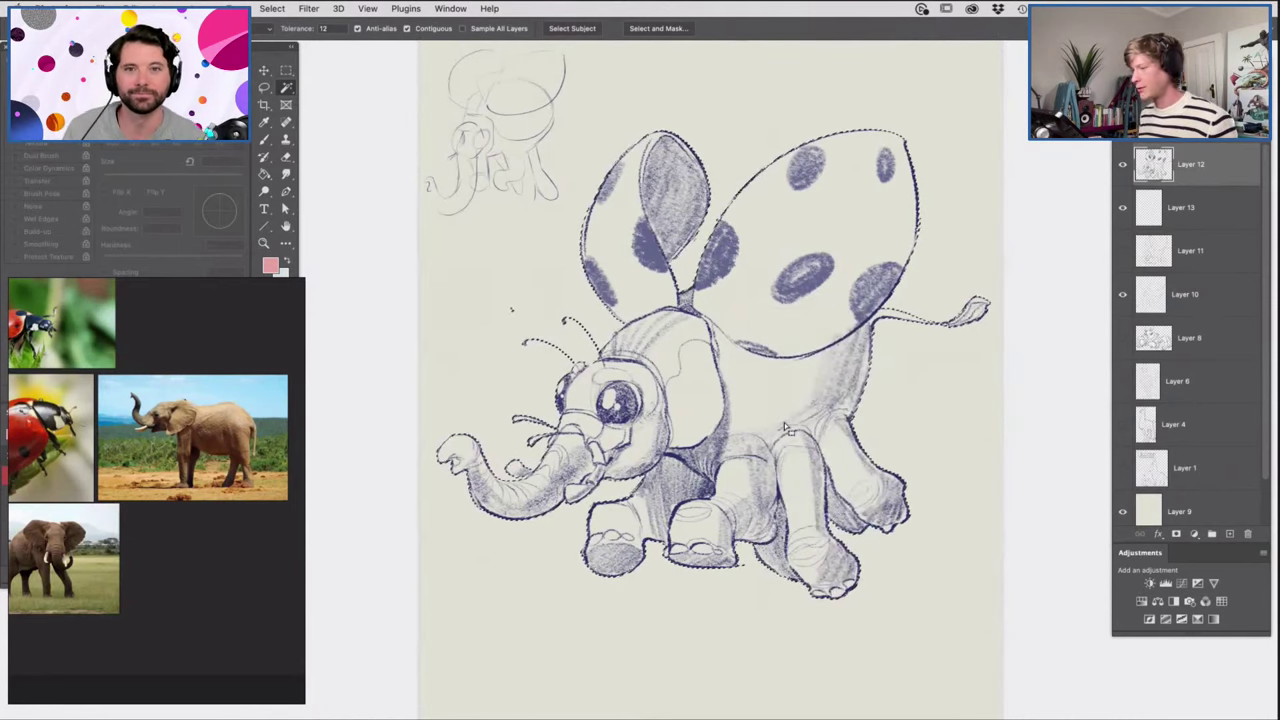
Add a layer mask to Layer 13 from the elephant-shaped selection.
click(1188, 208)
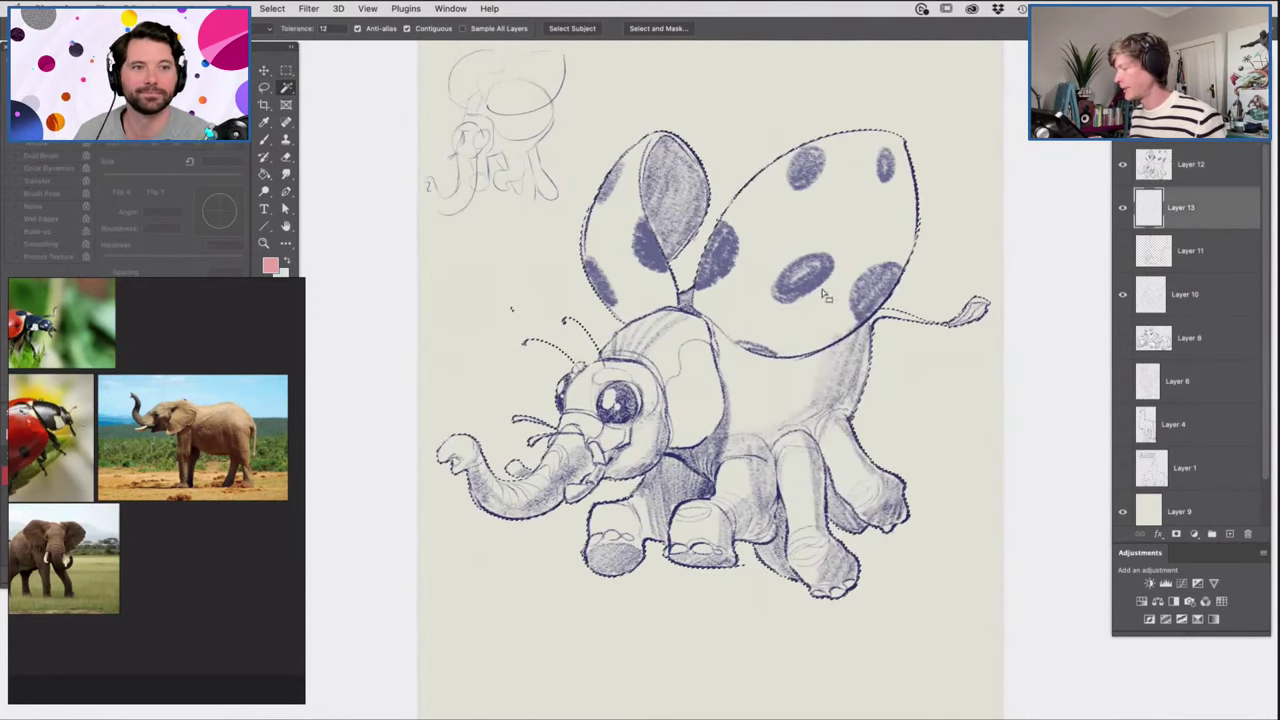
key(z)
drag(788, 304, 763, 320)
drag(845, 240, 1028, 229)
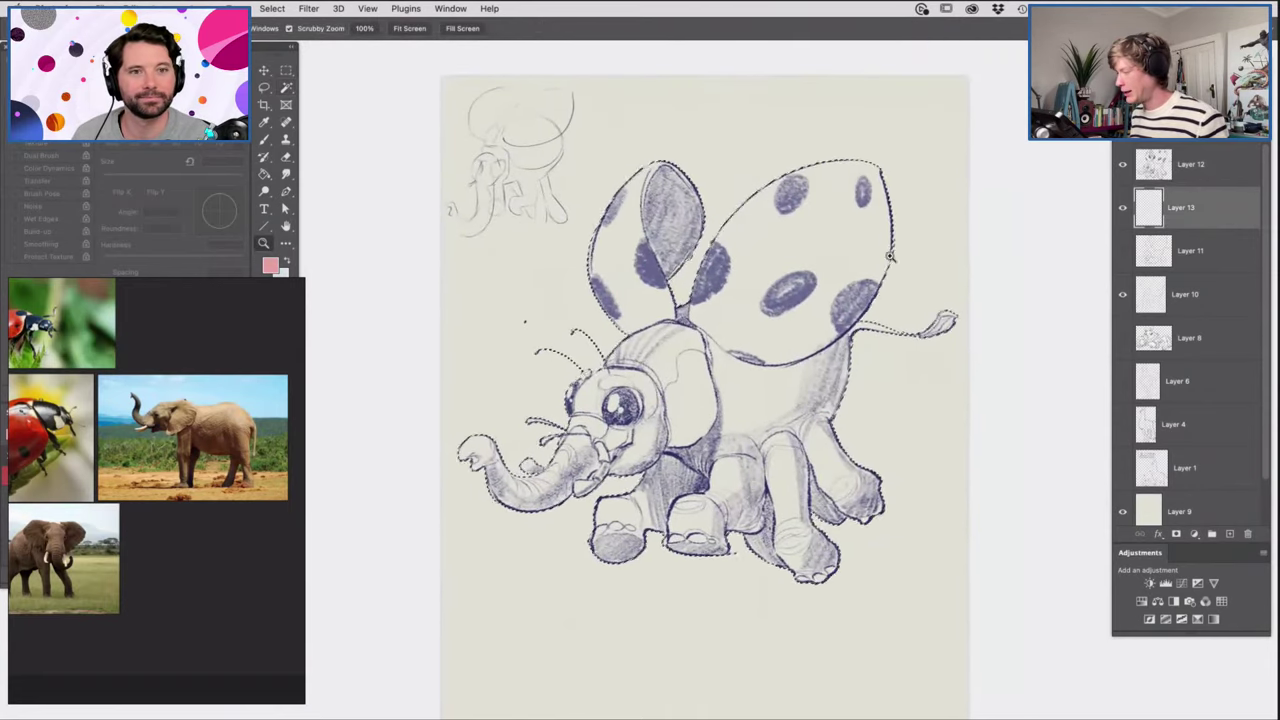
click(1176, 534)
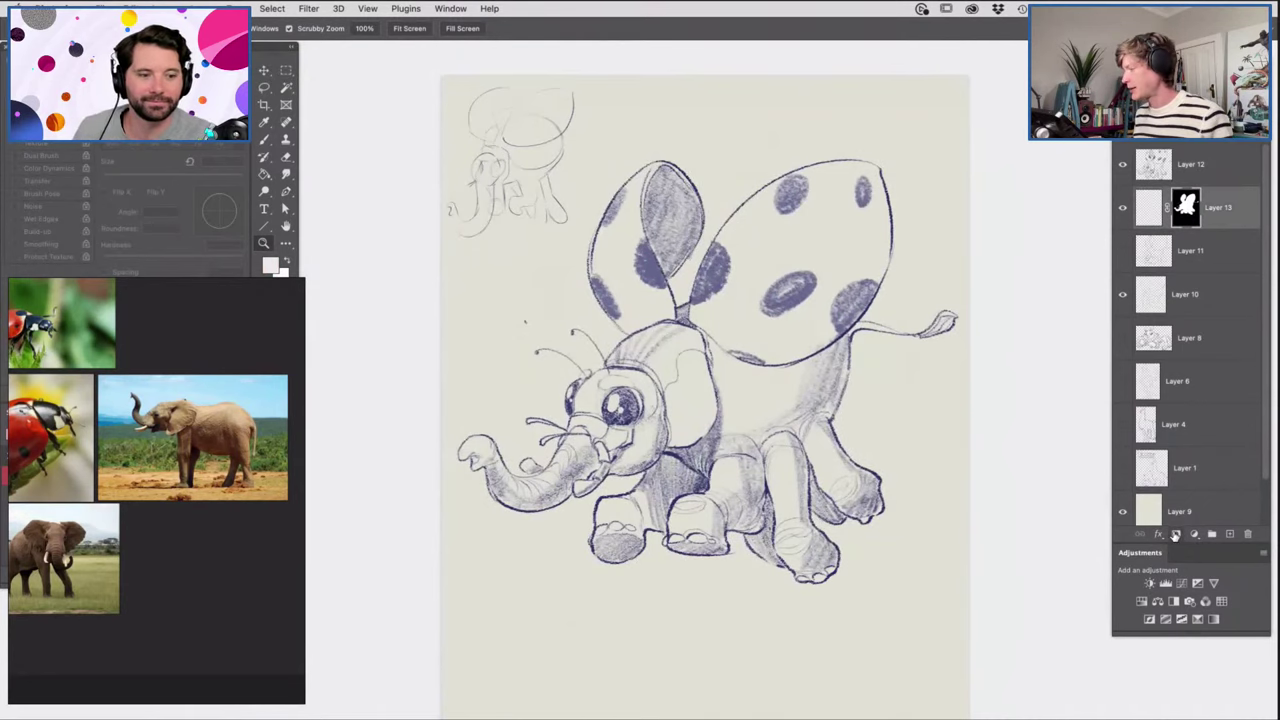
Paint the elephant's body, trunk, legs, tail and spotted wings light pink on masked Layer 13 with the textured brush.
drag(710, 388, 738, 404)
click(1146, 211)
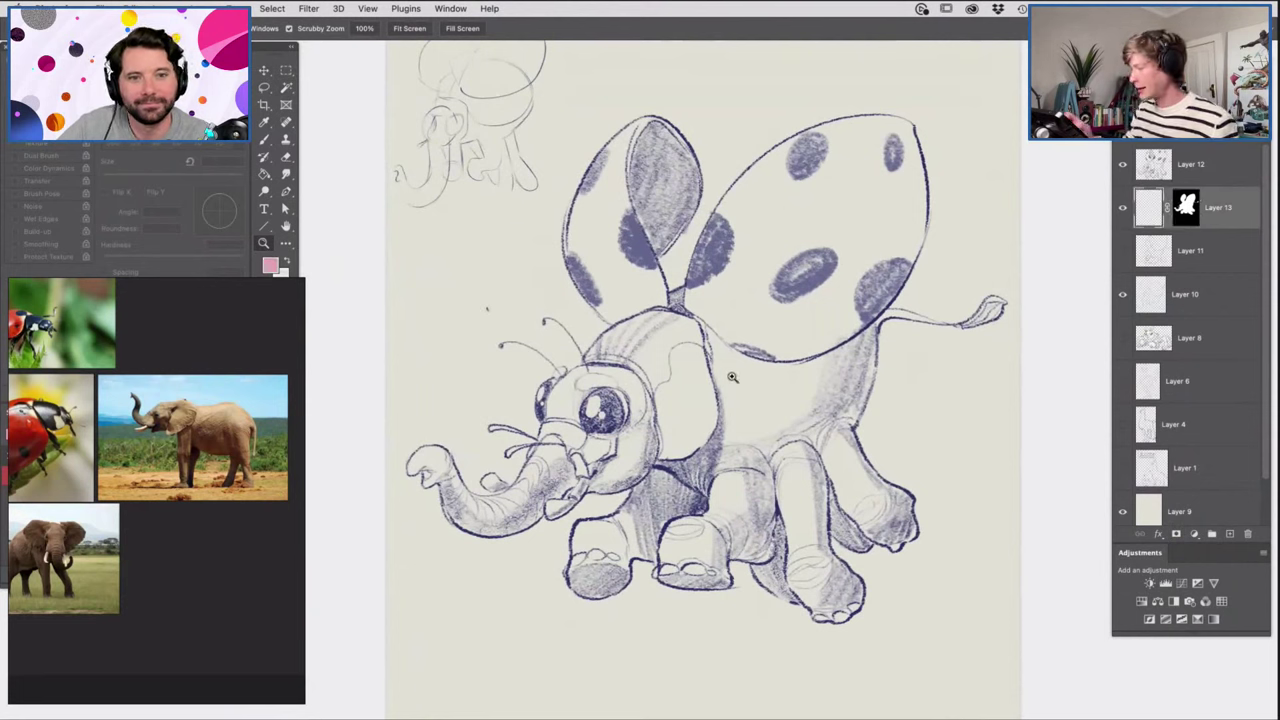
key(b)
mouse_move(615, 135)
mouse_down()
mouse_move(543, 243)
mouse_move(580, 252)
mouse_move(612, 305)
mouse_move(655, 298)
mouse_up()
mouse_move(507, 444)
mouse_down()
mouse_move(480, 515)
mouse_move(530, 603)
mouse_move(567, 600)
mouse_move(615, 623)
mouse_move(865, 500)
mouse_move(937, 558)
mouse_move(758, 612)
mouse_move(757, 583)
mouse_move(933, 436)
mouse_move(848, 442)
mouse_move(917, 340)
mouse_move(769, 378)
mouse_move(682, 366)
mouse_move(701, 302)
mouse_move(673, 265)
mouse_move(873, 105)
mouse_move(715, 210)
mouse_move(793, 320)
mouse_move(853, 335)
mouse_move(995, 305)
mouse_up()
mouse_move(848, 229)
mouse_down()
mouse_move(912, 171)
mouse_move(857, 190)
mouse_move(763, 290)
mouse_up()
mouse_move(625, 444)
mouse_down()
mouse_move(704, 427)
mouse_move(669, 392)
mouse_move(458, 496)
mouse_move(427, 458)
mouse_move(512, 460)
mouse_up()
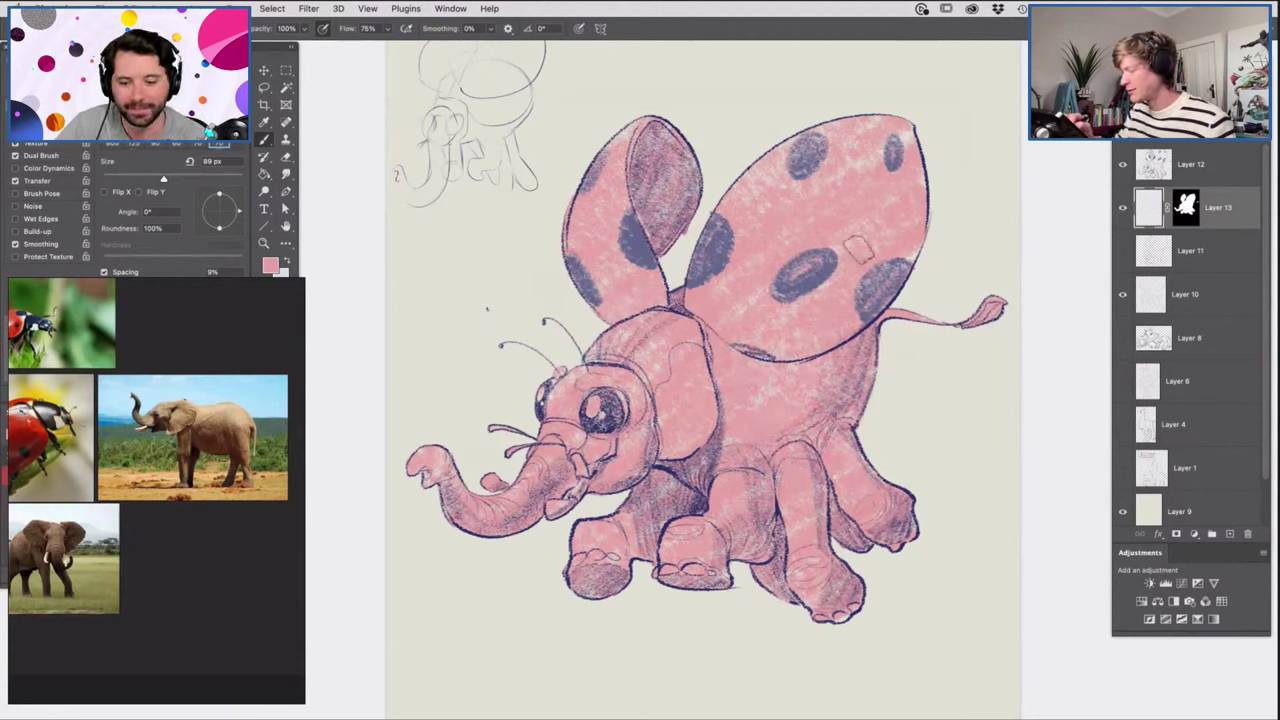
Turn Layer 13's pink paint deep red with Hue/Saturation, using hue -2, saturation +59 and lightness -34.
key(z)
mouse_move(788, 159)
mouse_down()
mouse_move(767, 88)
mouse_move(808, 117)
mouse_move(857, 221)
mouse_up()
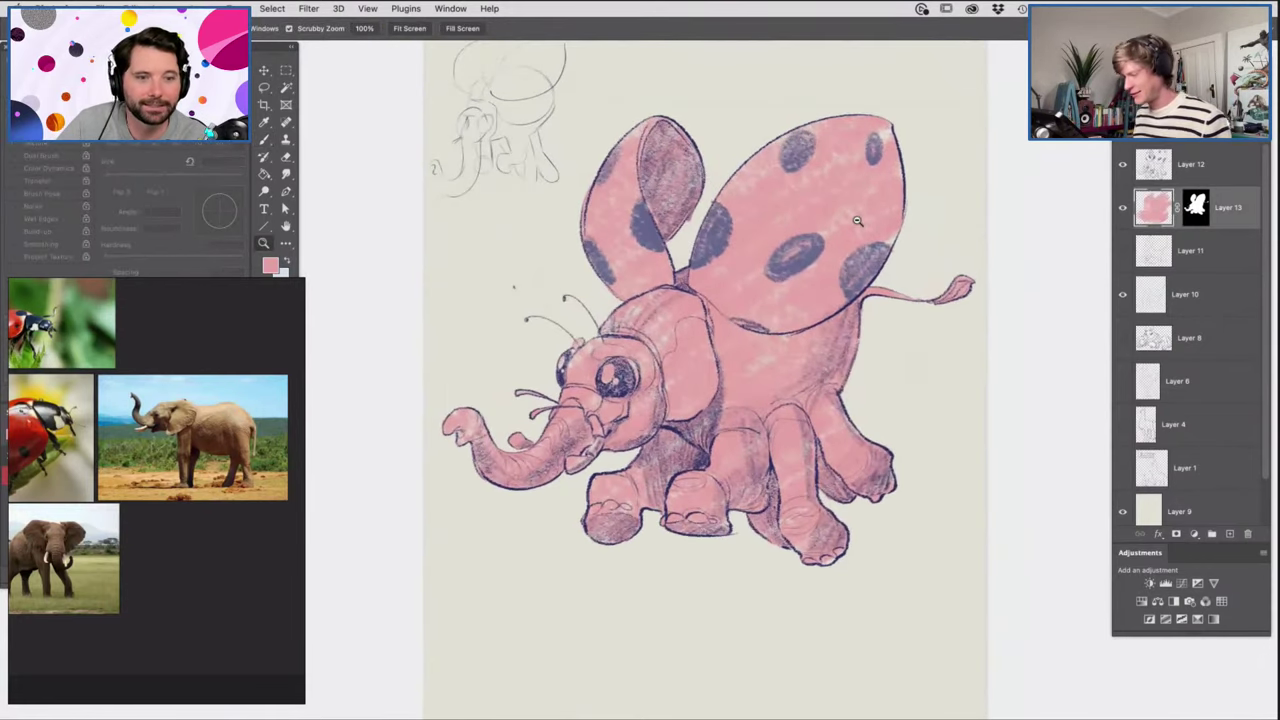
click(801, 213)
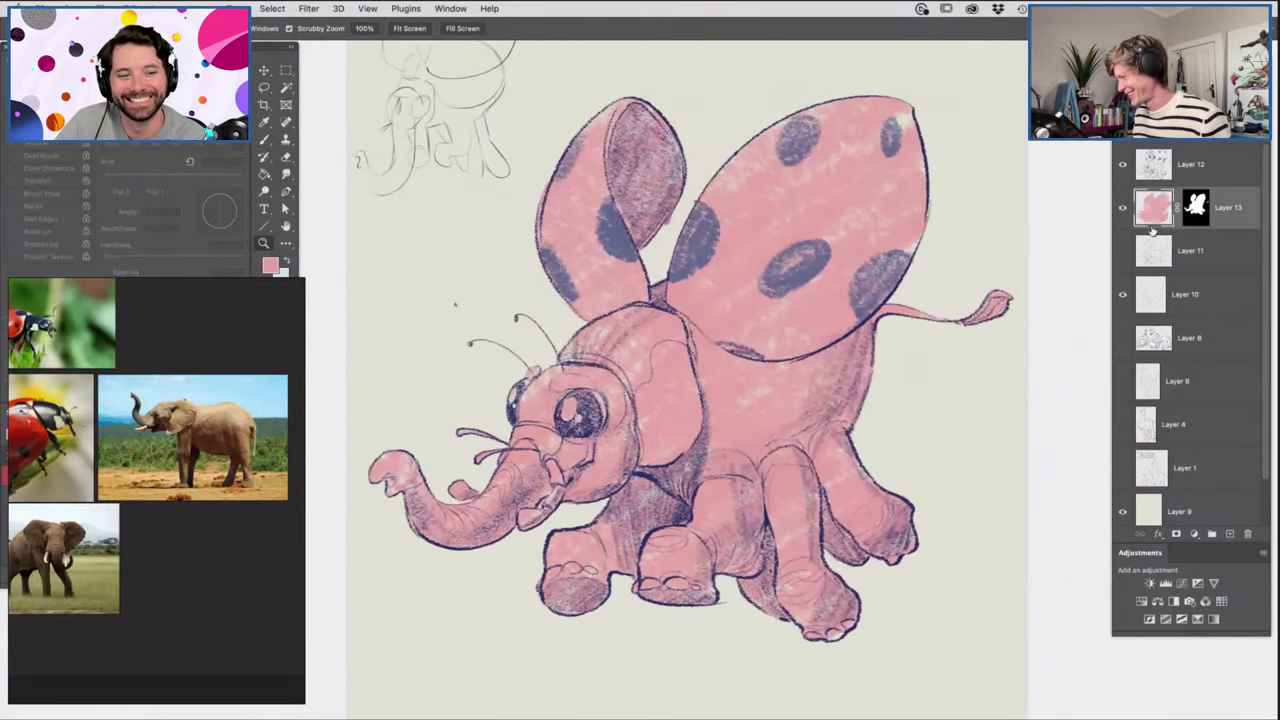
scroll(711, 372, down, 2)
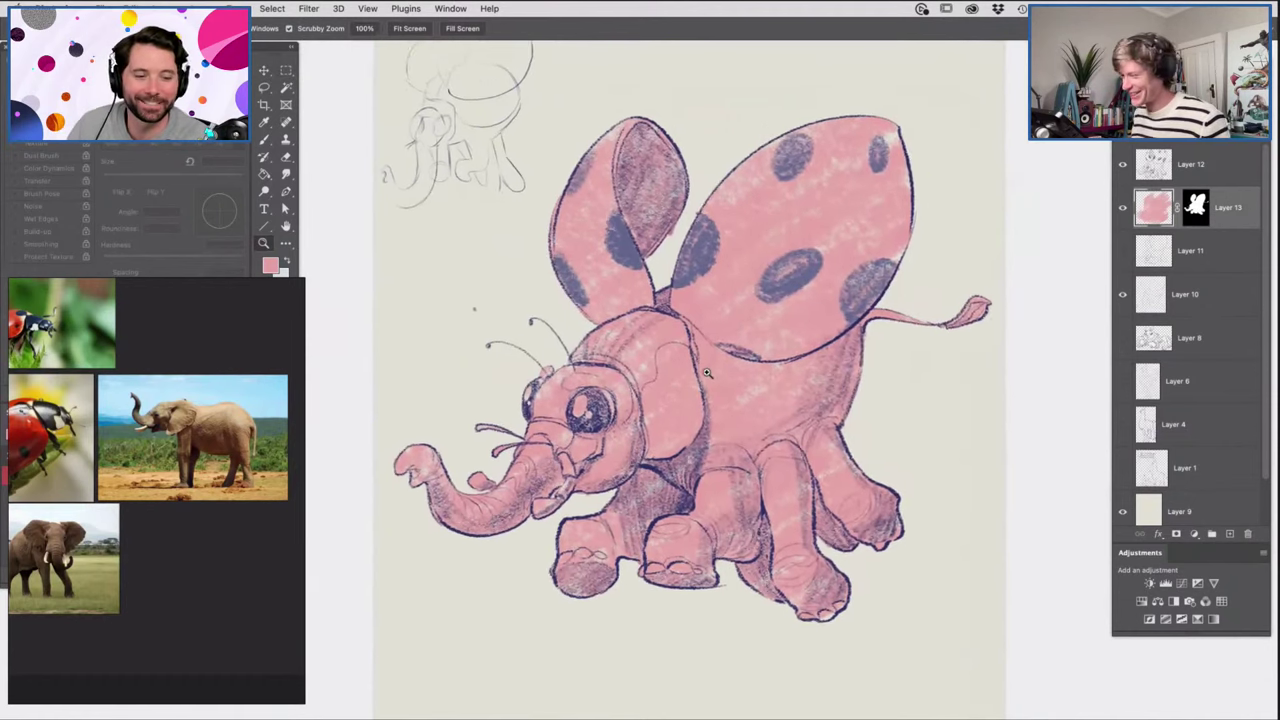
key(super+u)
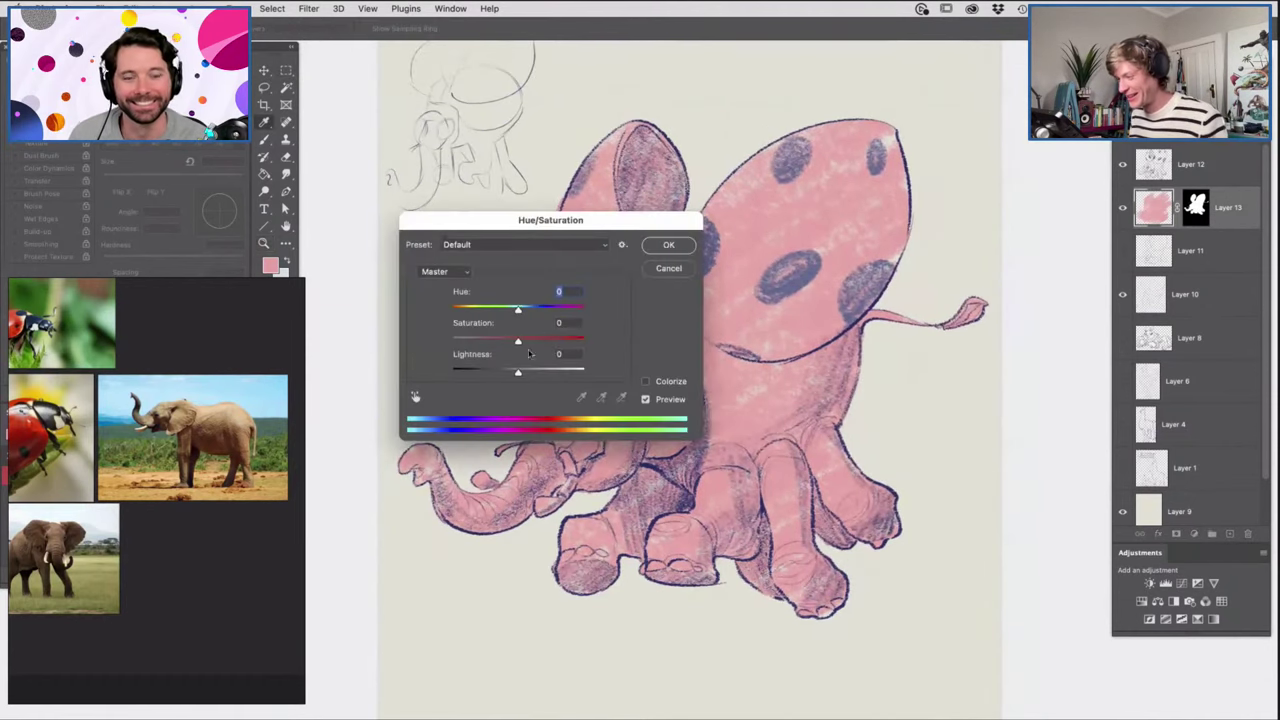
drag(518, 372, 558, 343)
drag(528, 219, 527, 361)
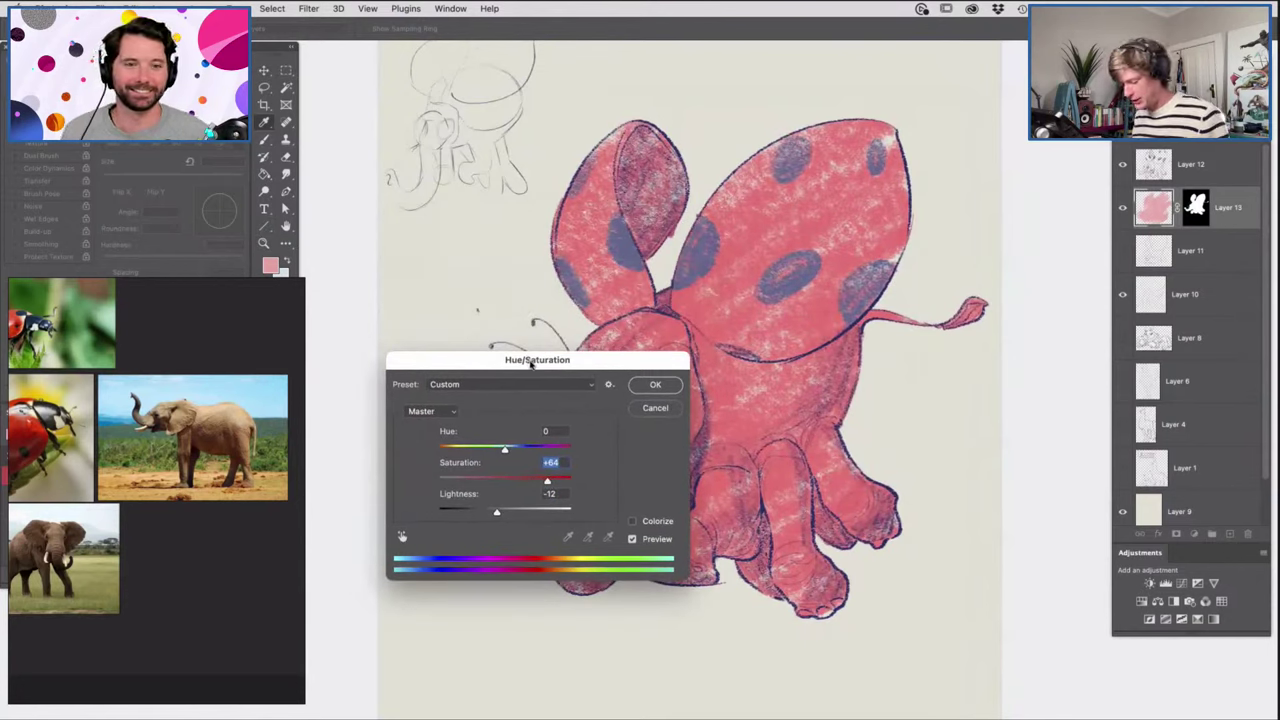
drag(548, 357, 543, 292)
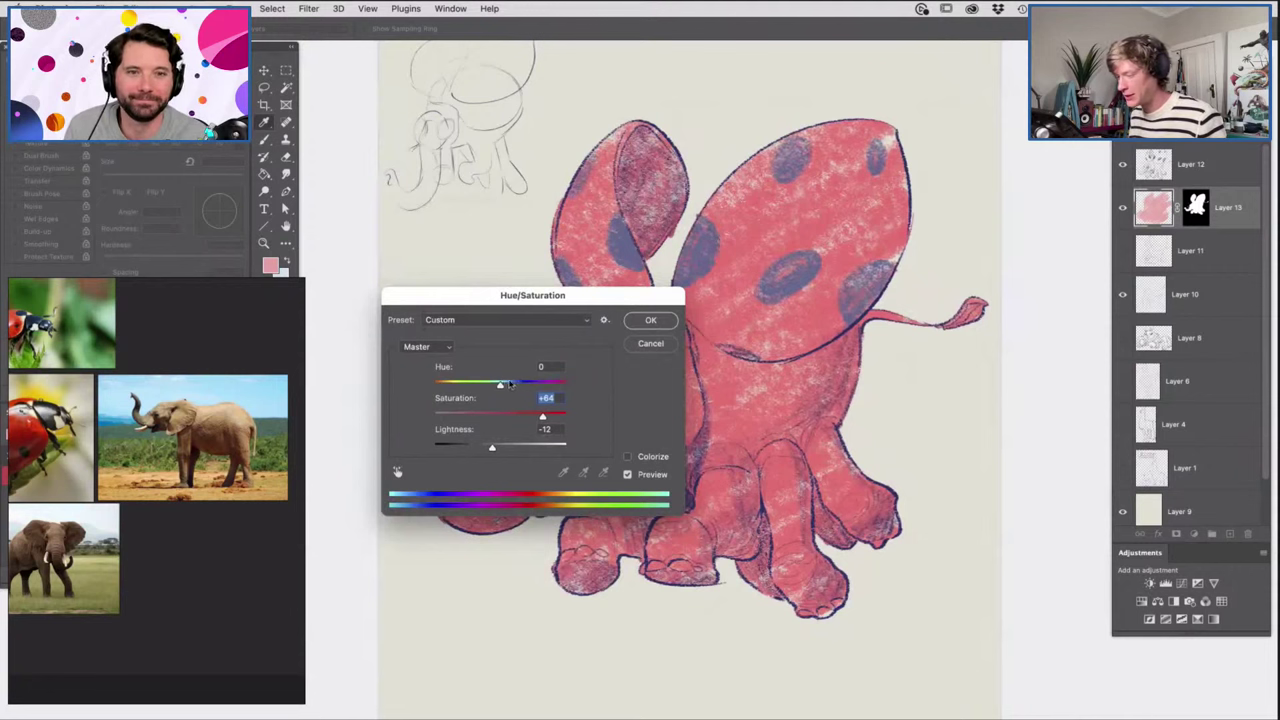
mouse_move(503, 387)
mouse_down()
mouse_move(525, 387)
mouse_move(502, 387)
mouse_up()
drag(491, 449, 480, 449)
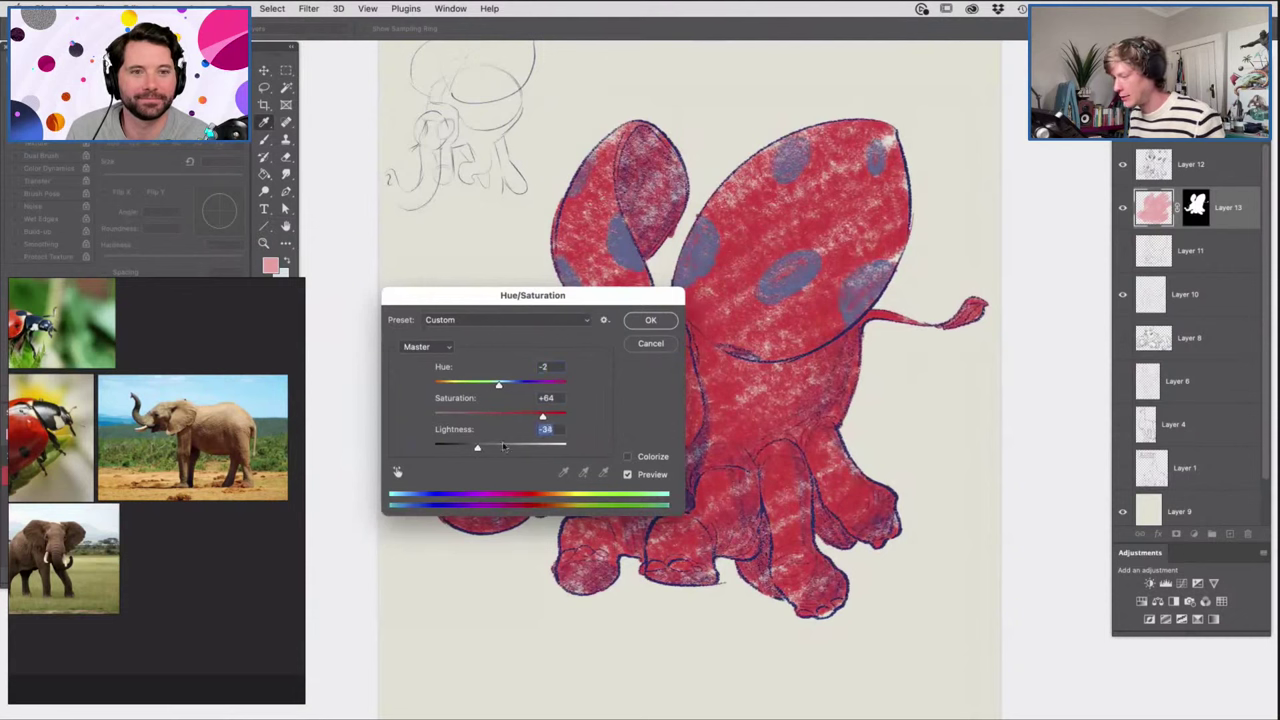
mouse_move(542, 418)
mouse_down()
mouse_move(526, 418)
mouse_move(541, 417)
mouse_up()
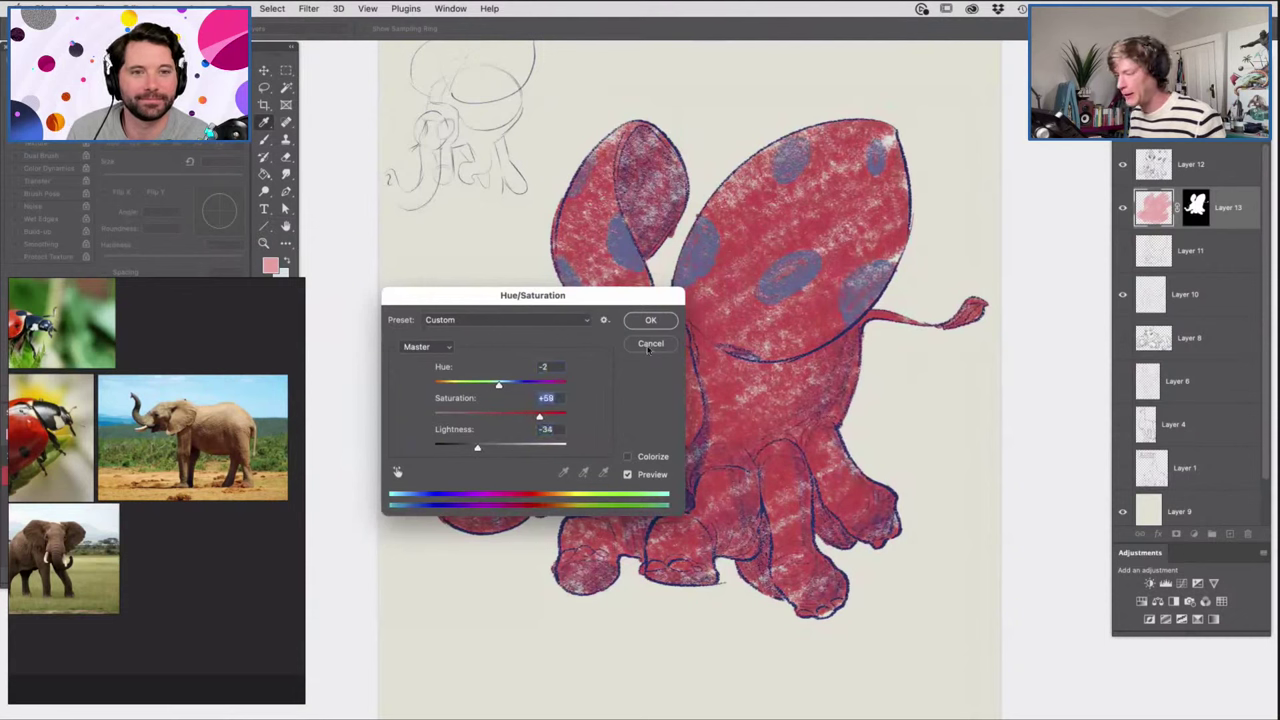
click(651, 321)
Load Layer 13's mask as a selection and add a new layer directly beneath Layer 13.
drag(815, 272, 769, 303)
super+click(1199, 211)
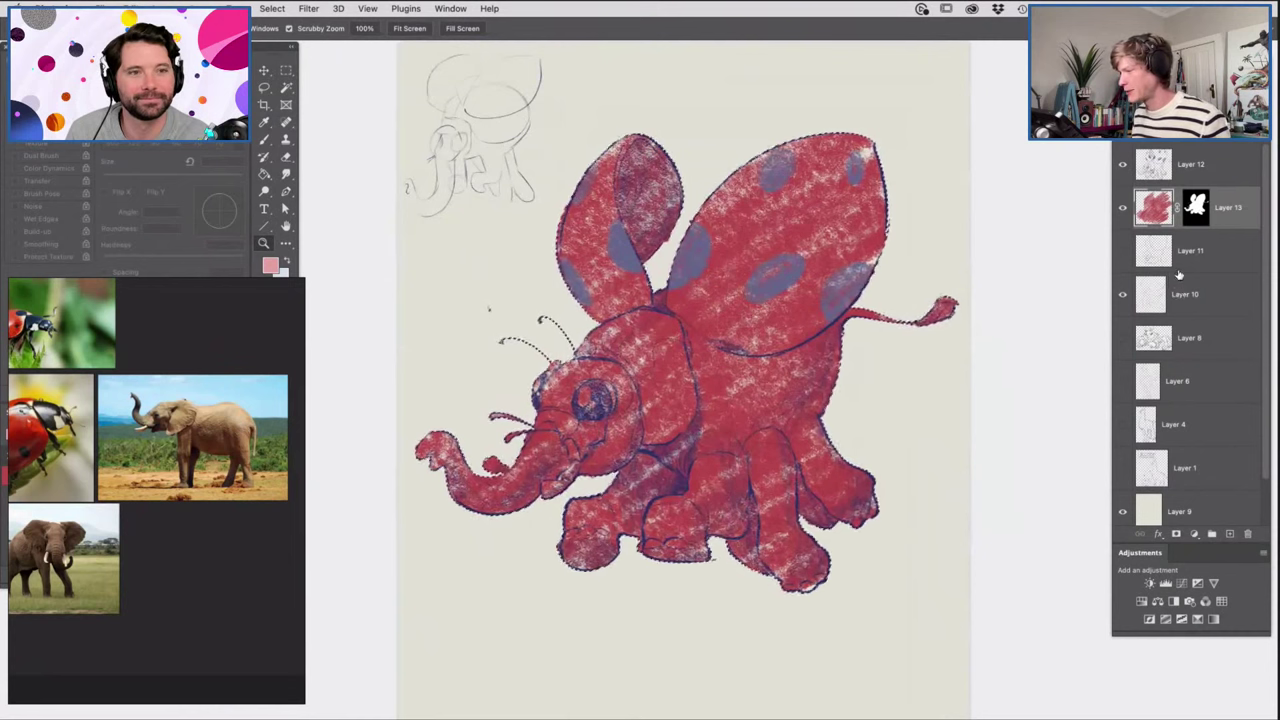
click(1190, 251)
click(1230, 534)
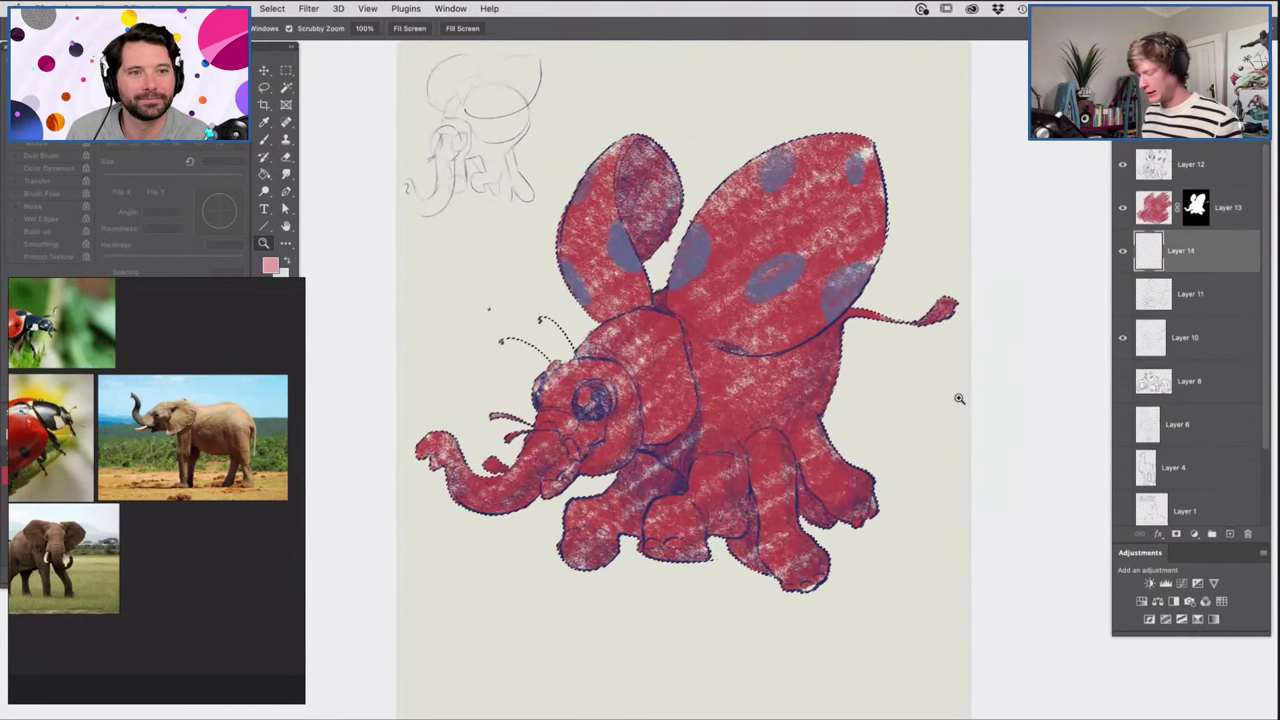
Choose a soft brush at 364 px and paint light pink inside the elephant selection on Layer 14.
key(b)
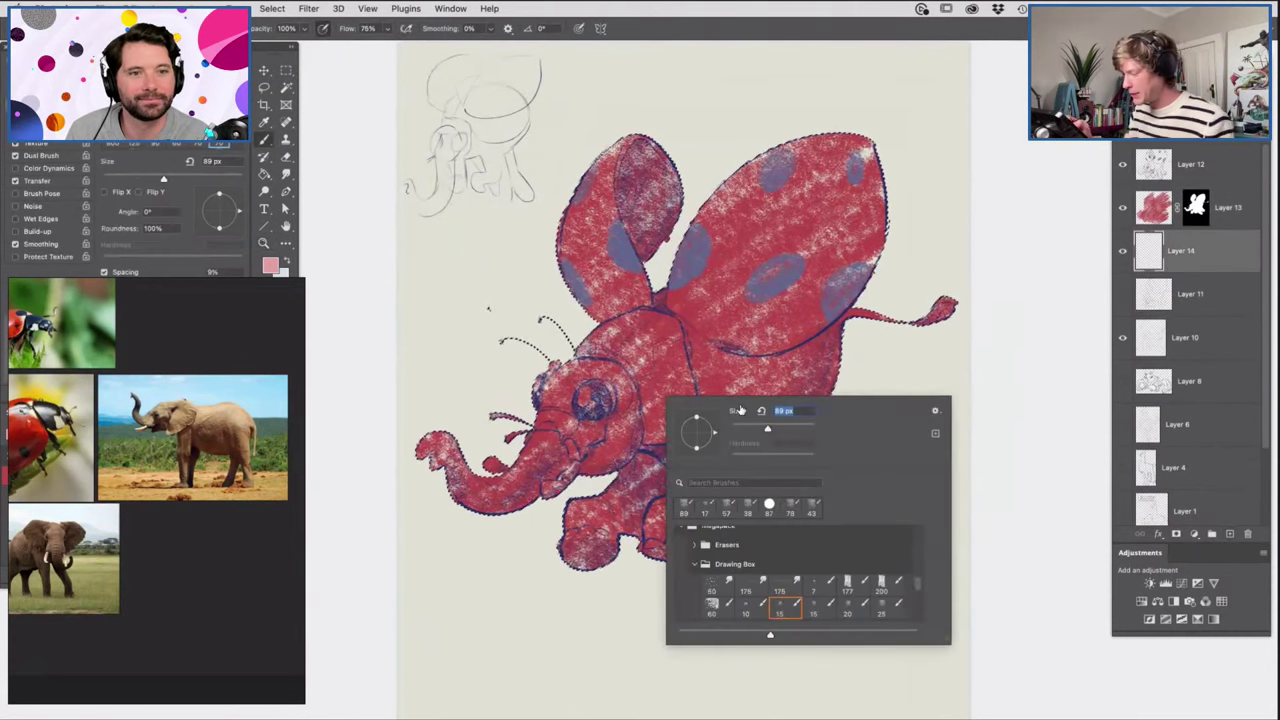
scroll(765, 567, up, 3)
click(758, 581)
drag(758, 428, 799, 426)
click(866, 310)
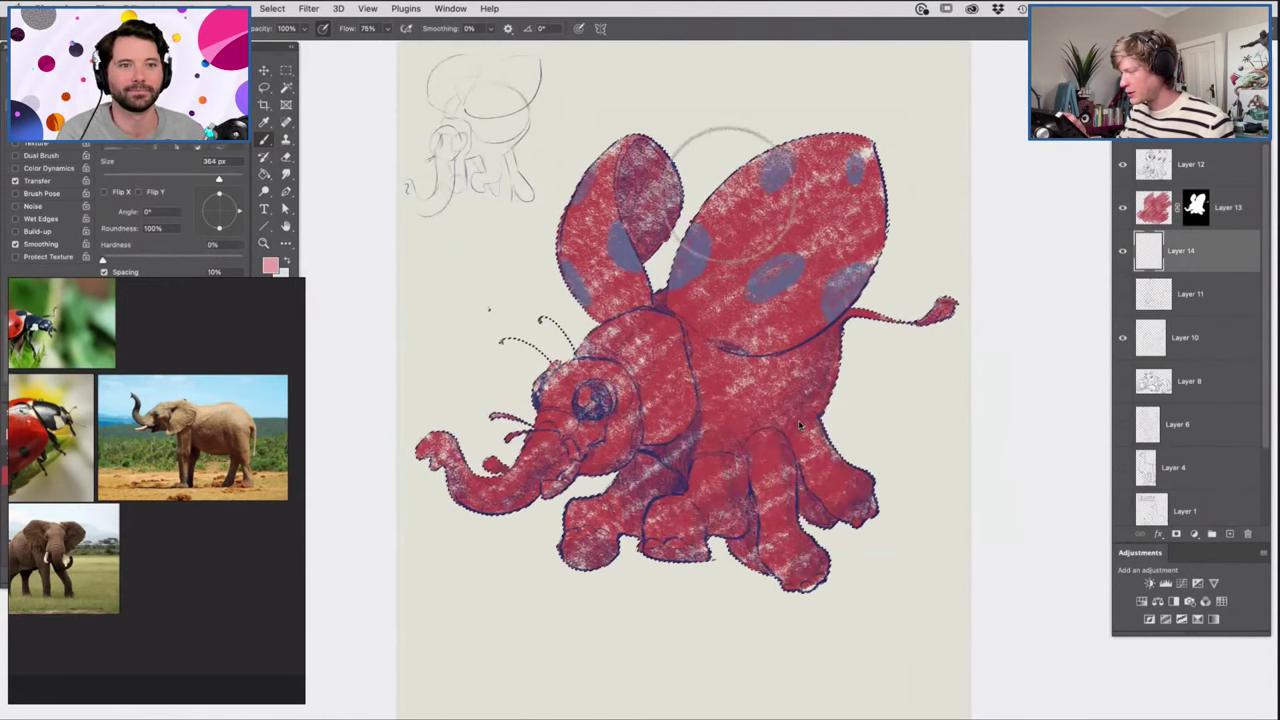
mouse_move(862, 274)
mouse_down()
mouse_move(597, 435)
mouse_move(549, 397)
mouse_up()
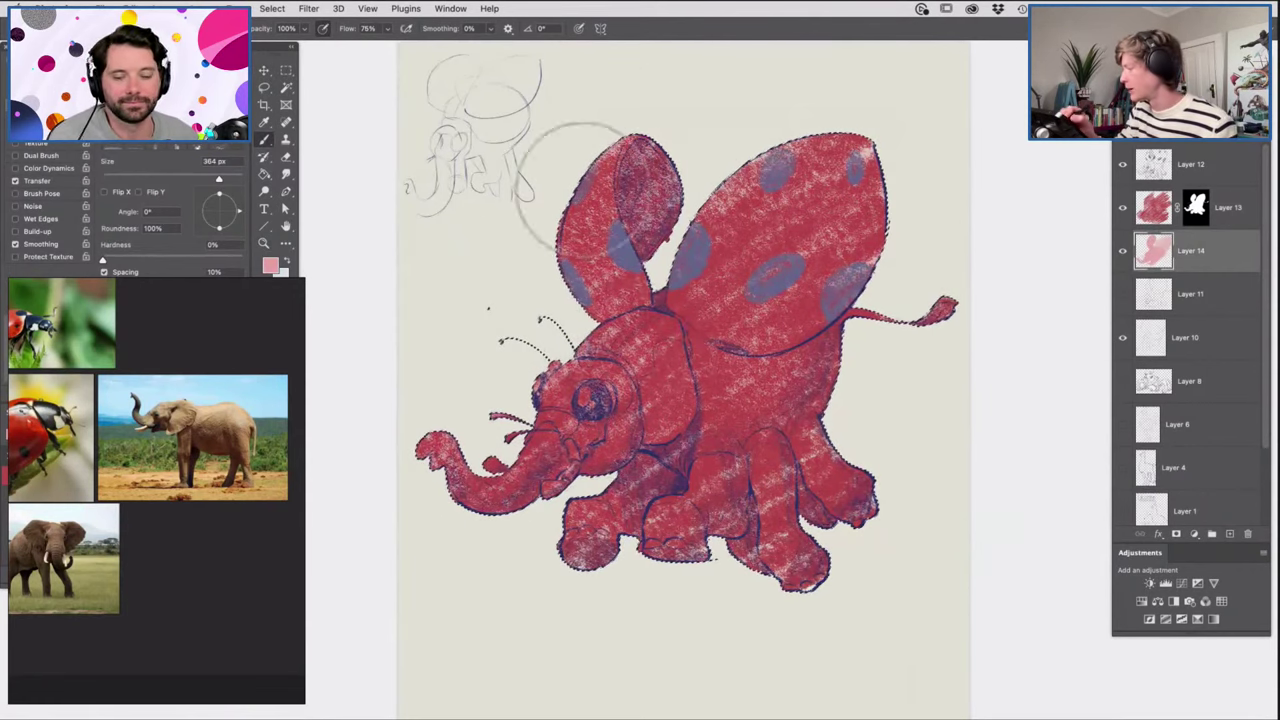
Switch the painting colour to deep red, paint it across the selected figure on Layer 14 and deselect.
click(271, 265)
click(557, 331)
click(740, 292)
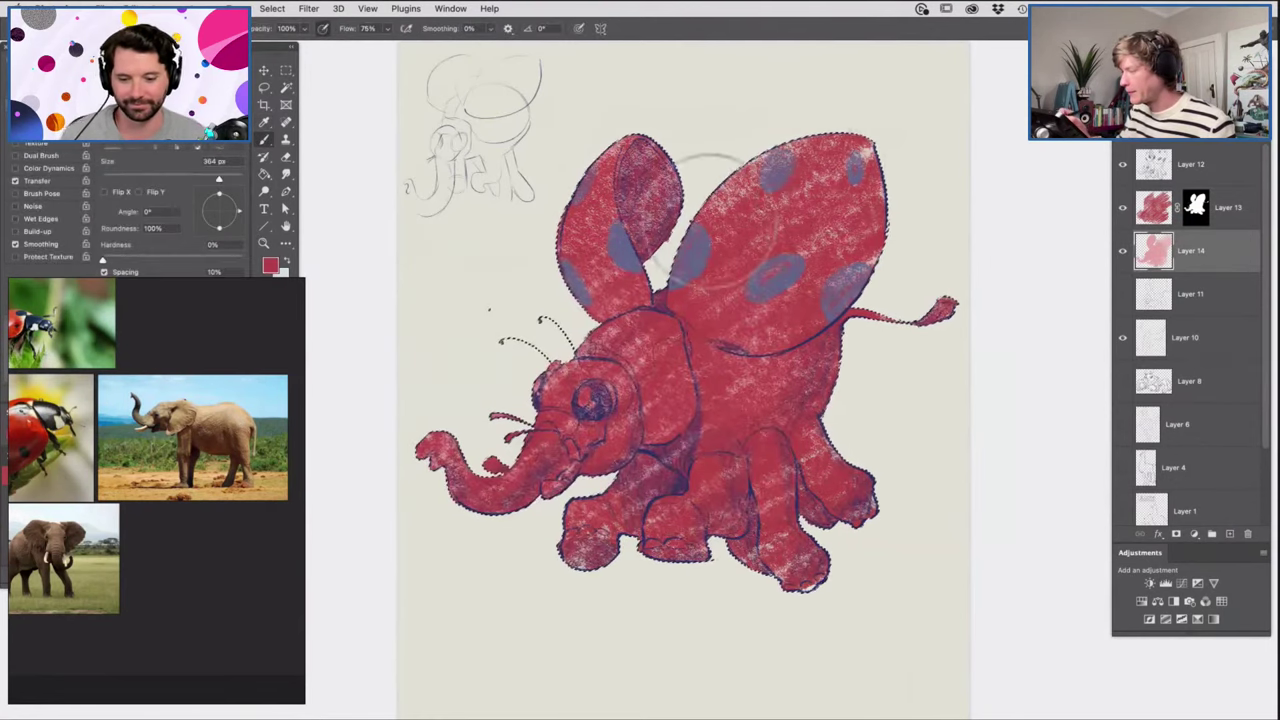
mouse_move(738, 585)
mouse_down()
mouse_move(664, 599)
mouse_move(548, 584)
mouse_move(595, 525)
mouse_move(666, 341)
mouse_move(655, 268)
mouse_move(667, 160)
mouse_move(585, 188)
mouse_move(496, 471)
mouse_move(407, 469)
mouse_move(490, 470)
mouse_up()
key(m)
click(1002, 349)
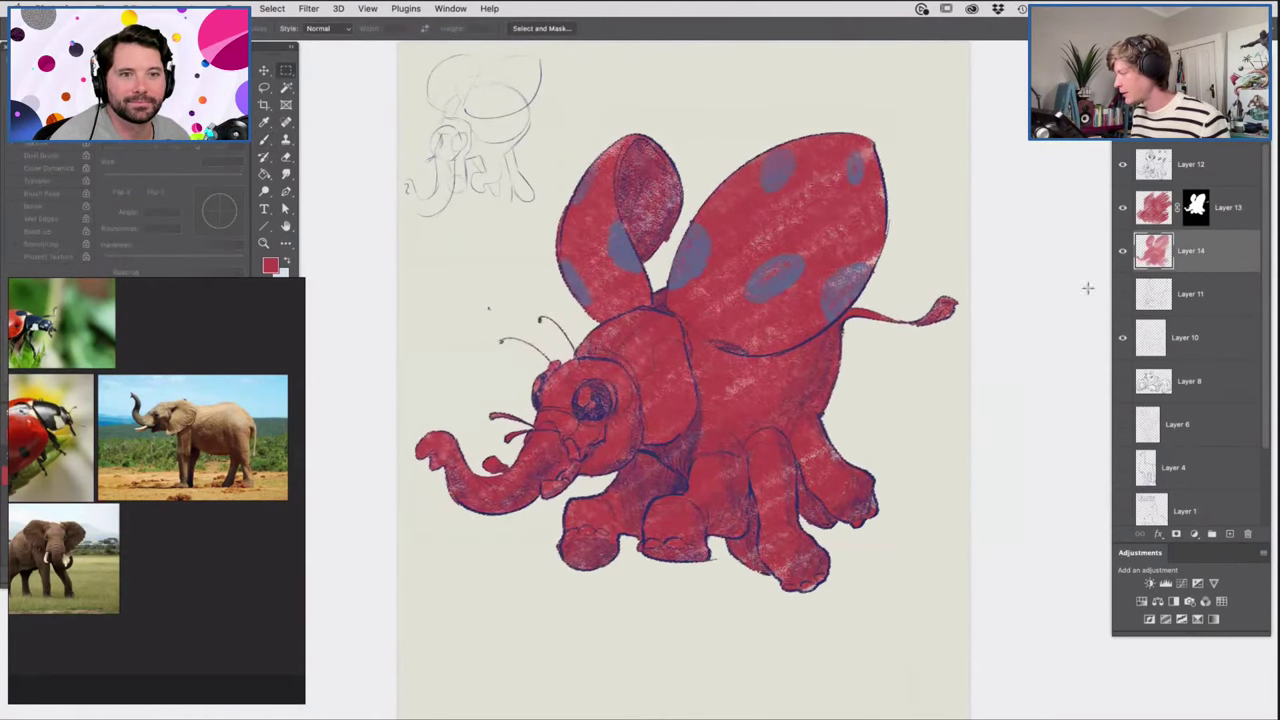
Merge Layers 13 and 14 and mask the merged layer with the elephant selection loaded from Layer 13's mask.
click(1173, 228)
super+click(1191, 214)
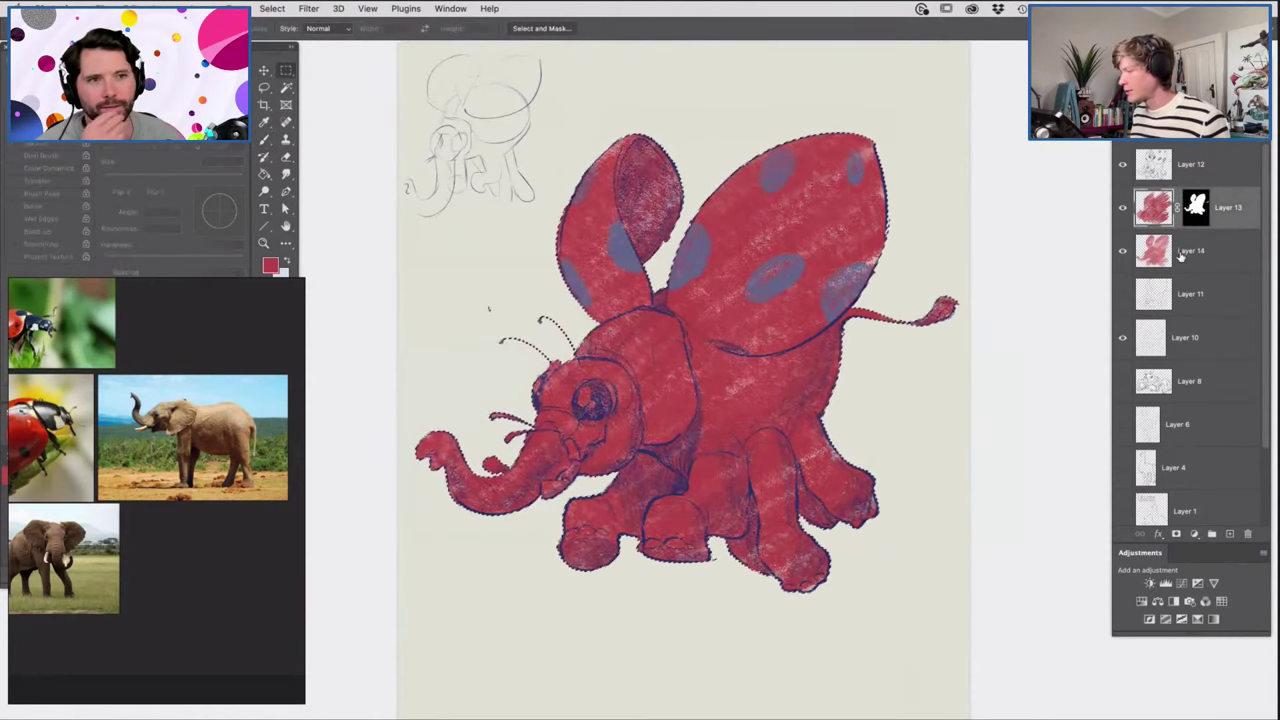
shift+click(1181, 255)
key(ctrl+e)
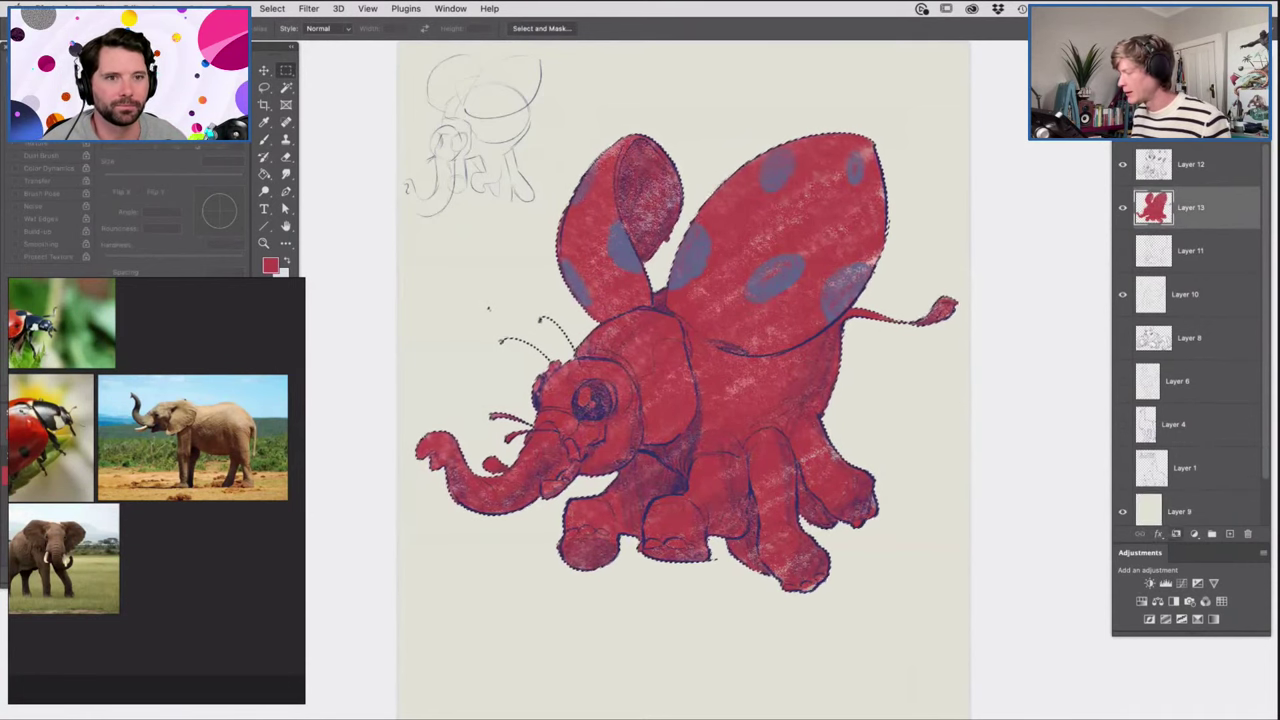
click(1176, 534)
key(z)
drag(764, 299, 810, 308)
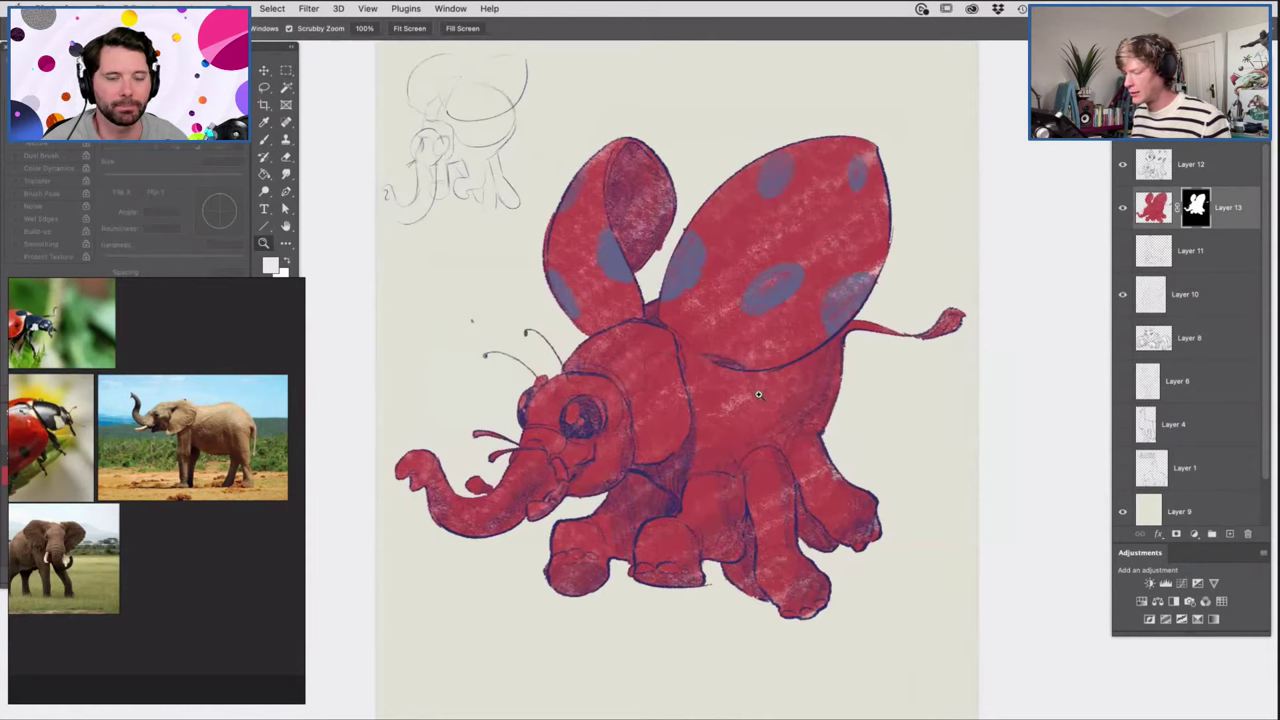
drag(758, 394, 764, 398)
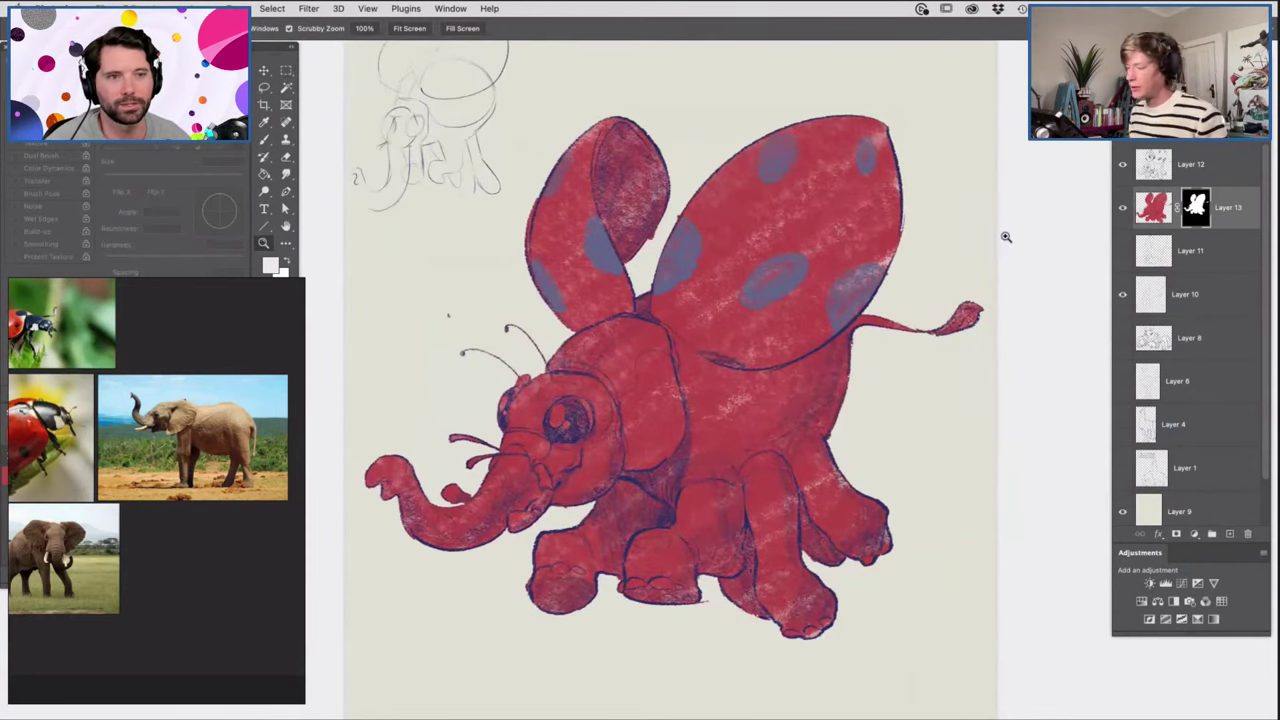
click(1143, 168)
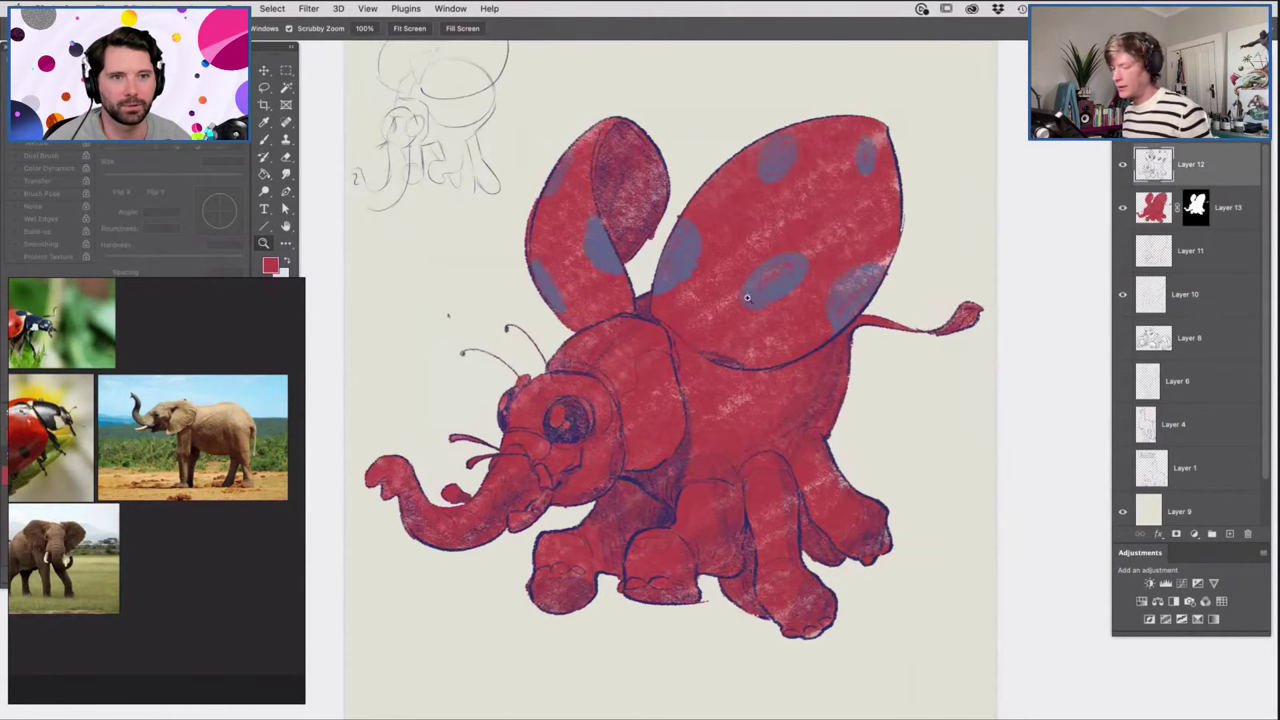
drag(747, 298, 746, 340)
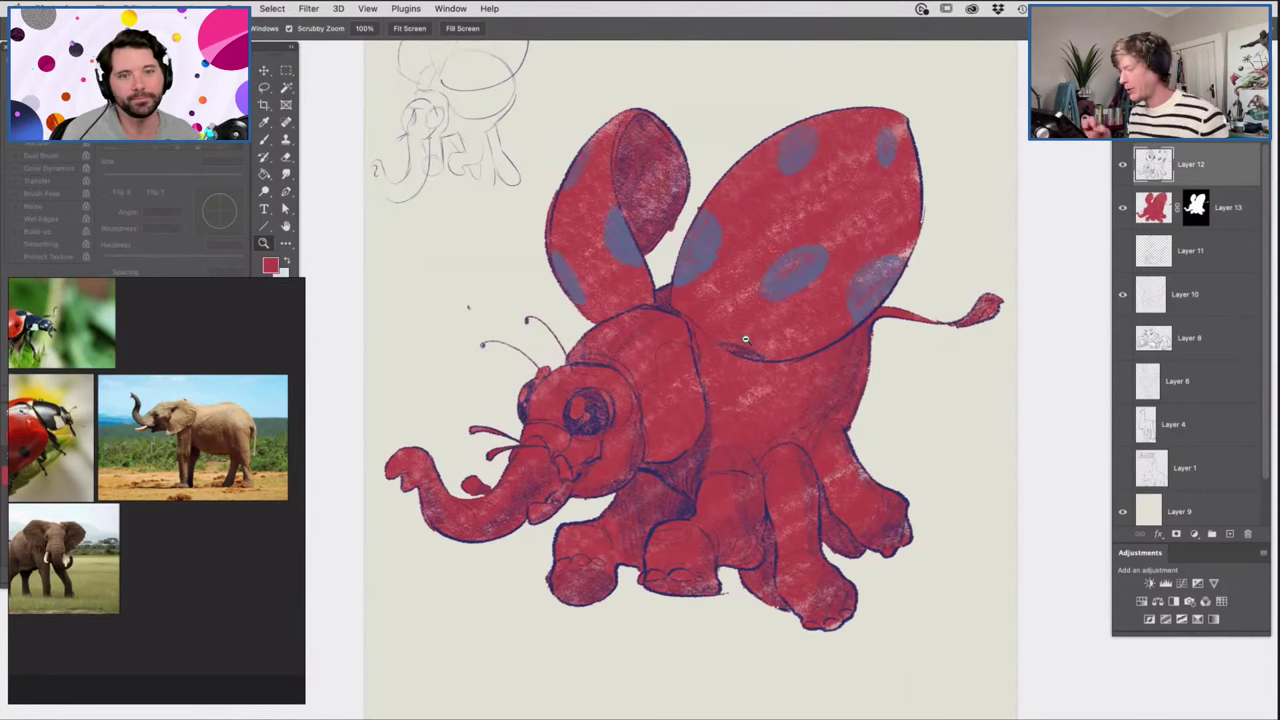
drag(779, 466, 782, 471)
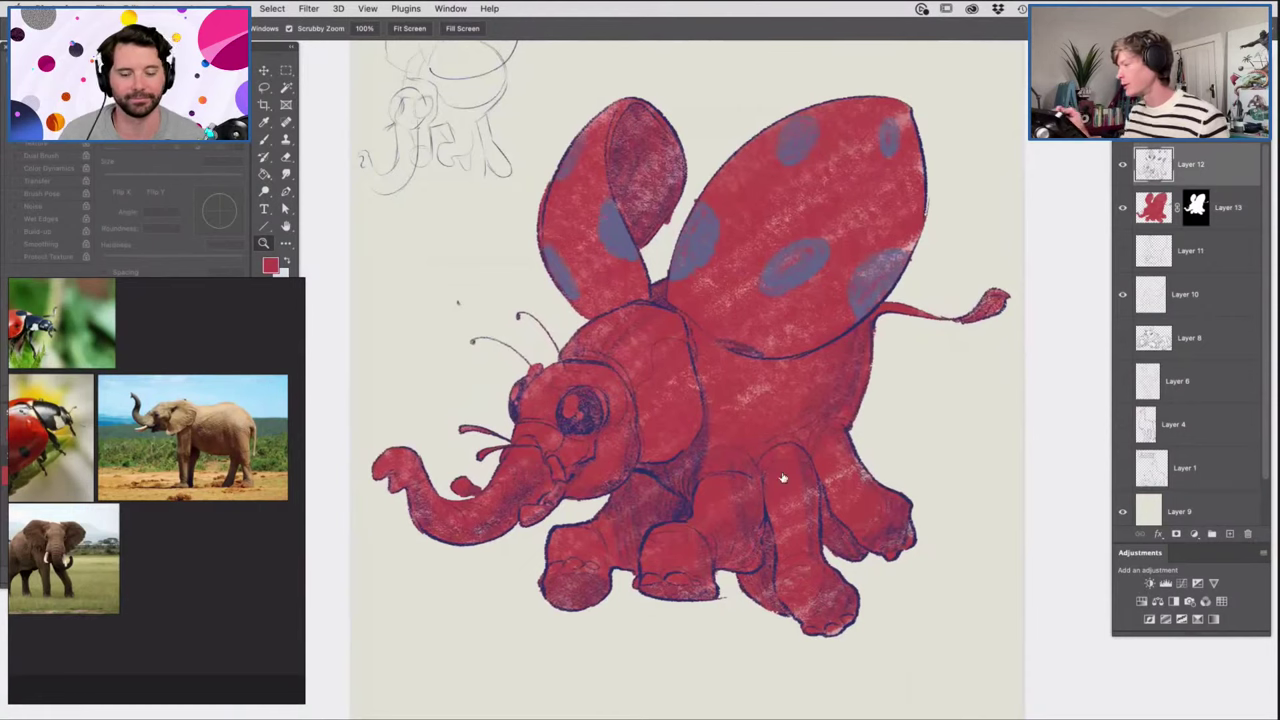
Select the head, body, legs and tail on Layer 13 with the Lasso, following the lower edges of the wings.
click(1152, 226)
mouse_move(878, 227)
mouse_down()
mouse_move(829, 216)
mouse_move(868, 228)
mouse_move(812, 232)
mouse_move(905, 292)
mouse_up()
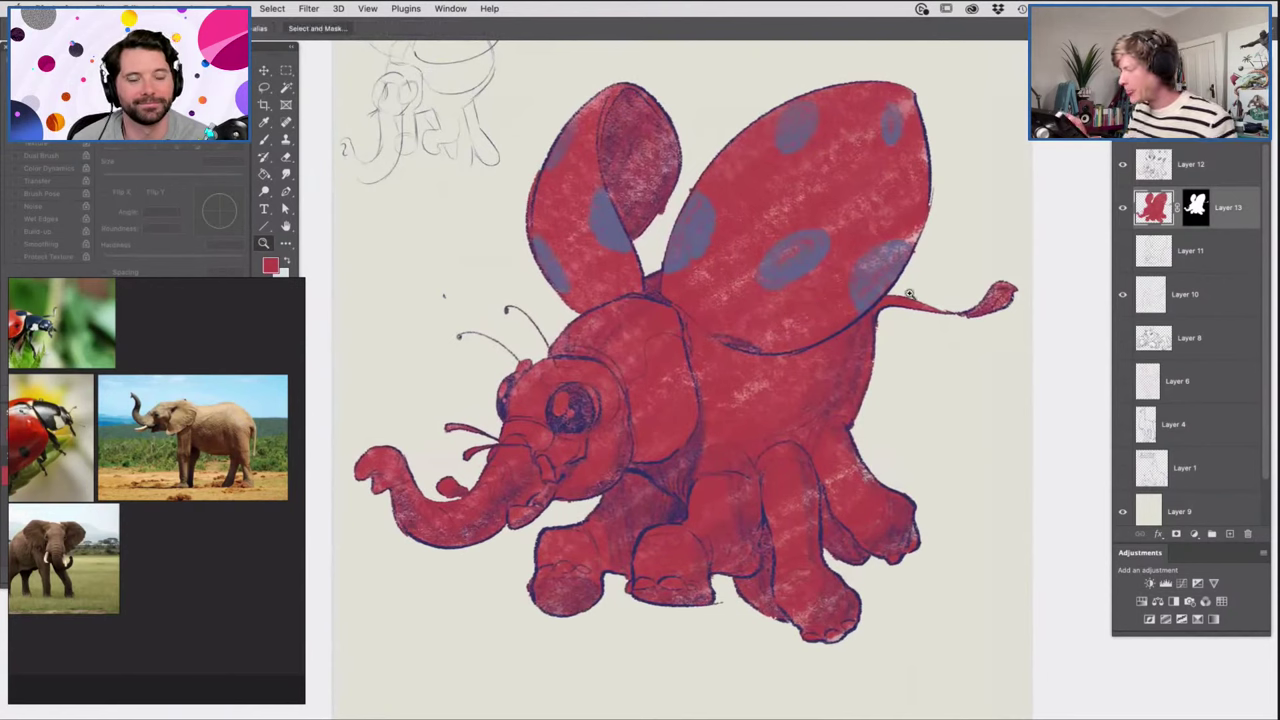
drag(1020, 264, 895, 289)
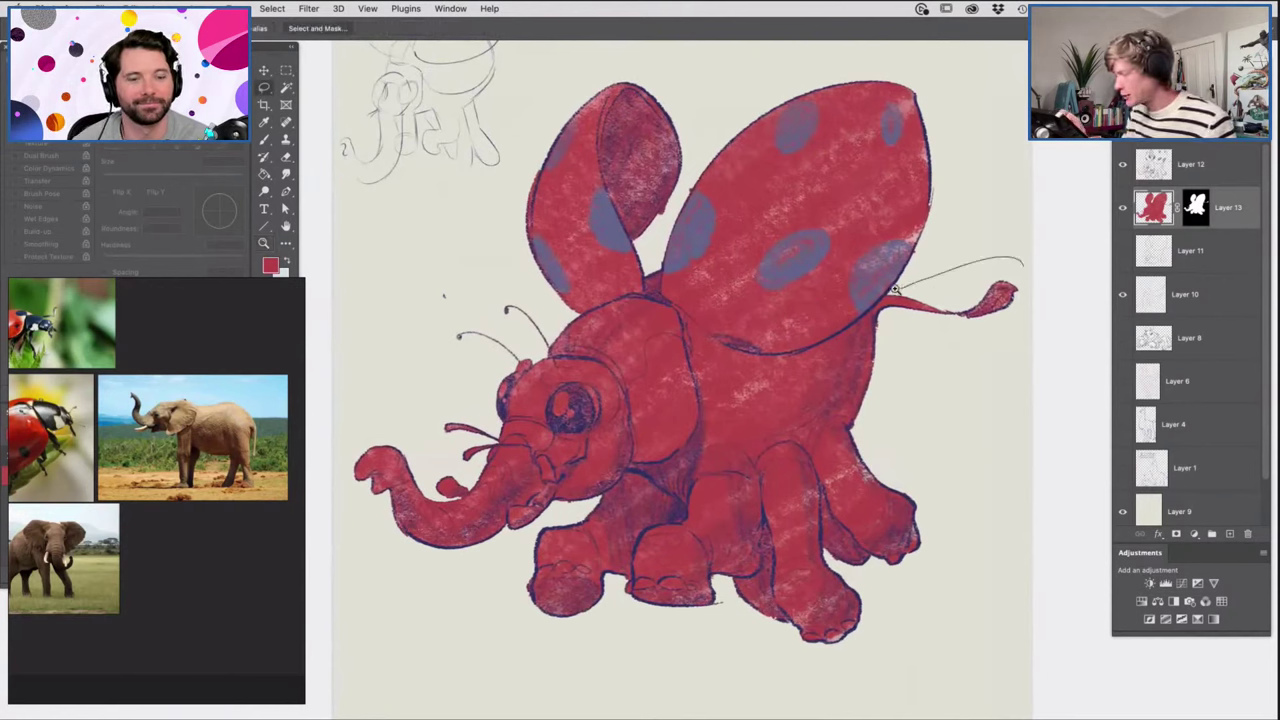
mouse_move(820, 341)
mouse_down()
mouse_move(778, 354)
mouse_move(716, 340)
mouse_move(659, 294)
mouse_move(651, 257)
mouse_move(642, 290)
mouse_move(576, 316)
mouse_move(450, 296)
mouse_move(354, 395)
mouse_move(371, 534)
mouse_move(732, 686)
mouse_move(966, 391)
mouse_up()
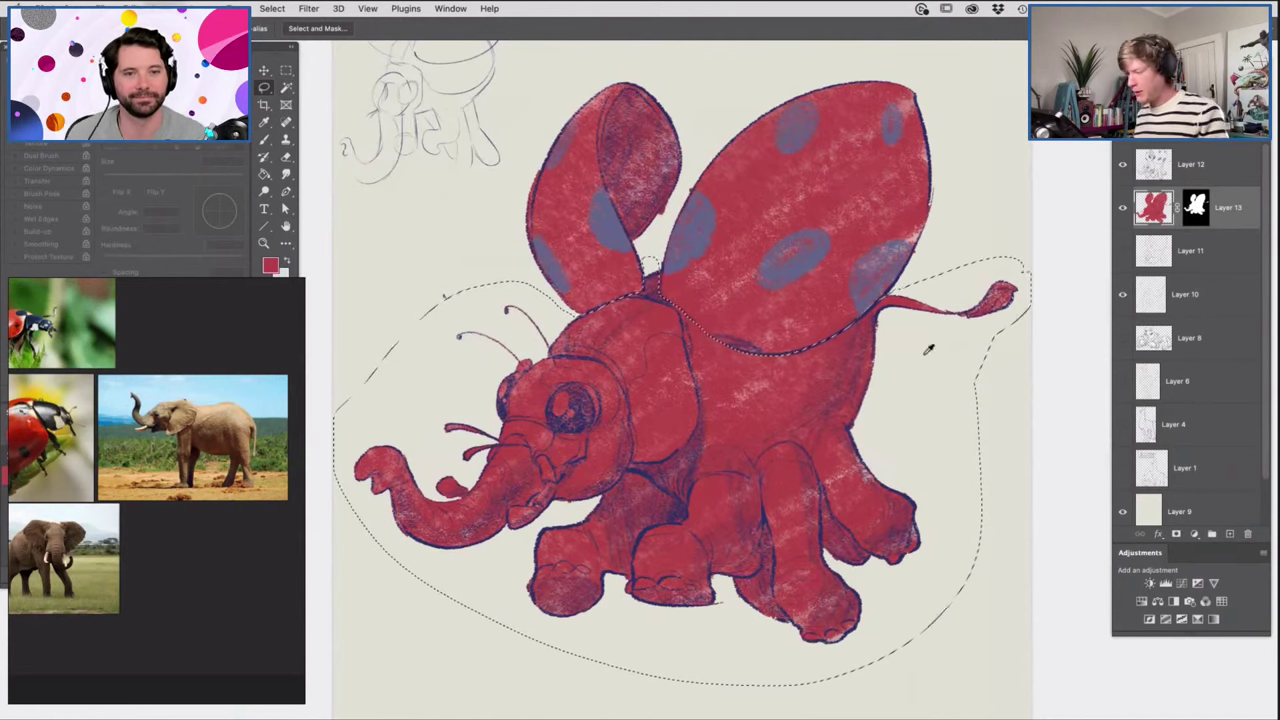
Turn the selected body grey with Hue/Saturation at saturation -84 and slightly lower lightness, and deselect.
key(ctrl+u)
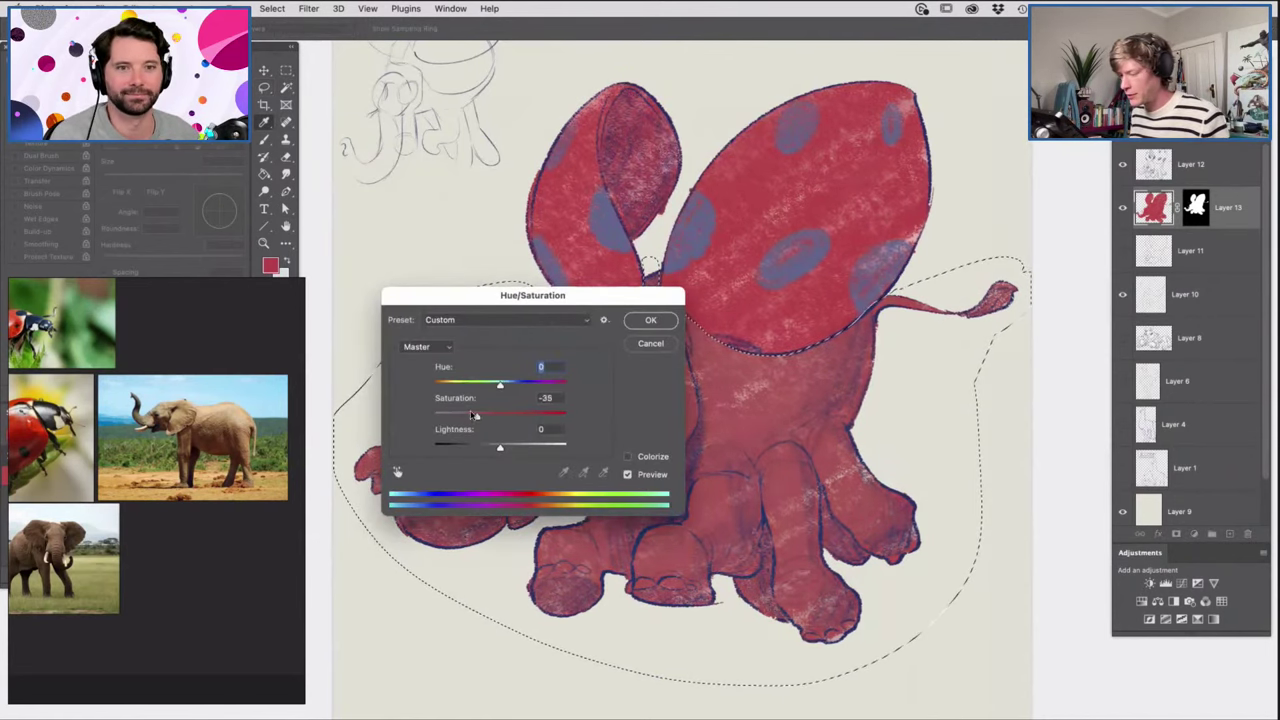
drag(474, 414, 453, 414)
drag(523, 440, 922, 300)
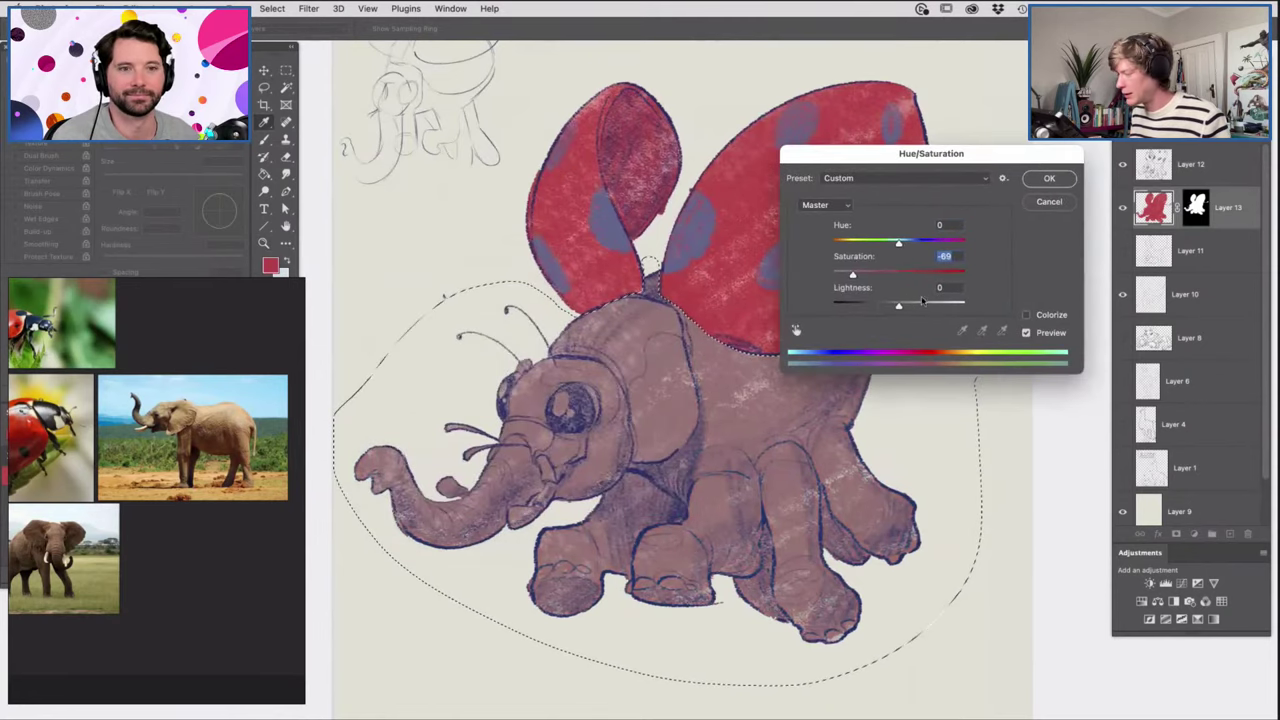
drag(853, 275, 843, 275)
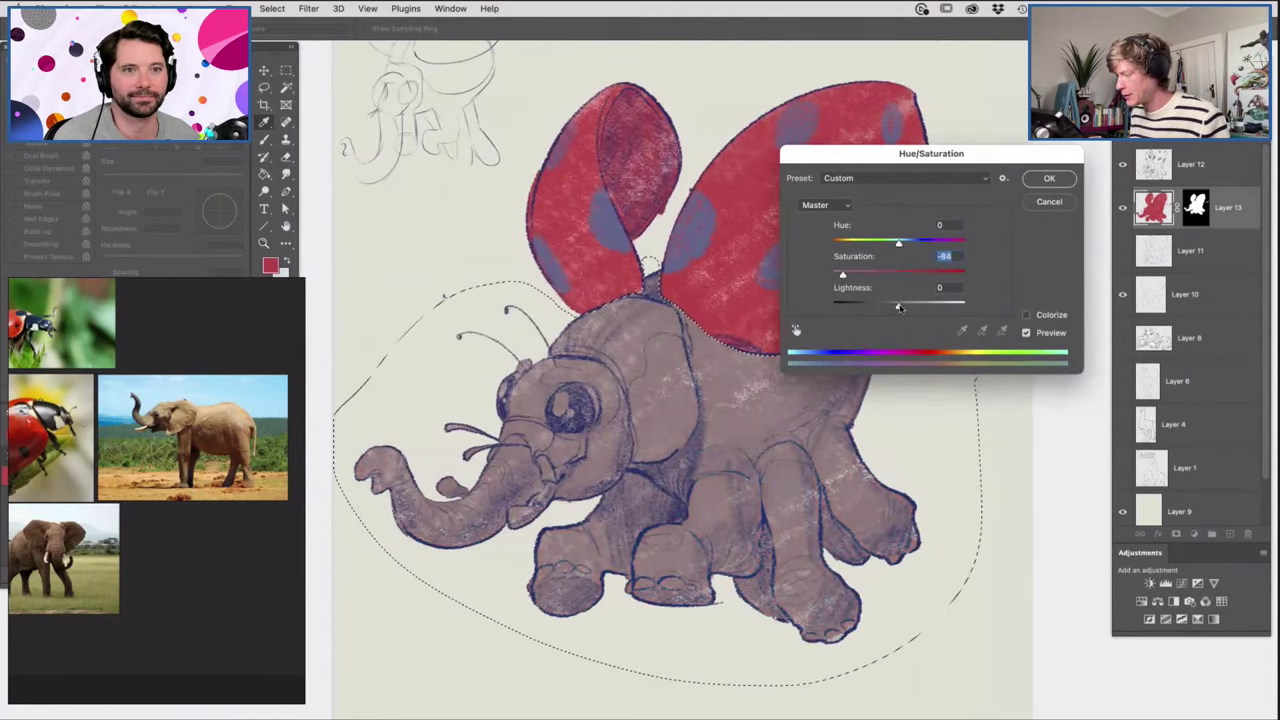
drag(899, 307, 890, 307)
key(Return)
key(z)
drag(728, 248, 737, 238)
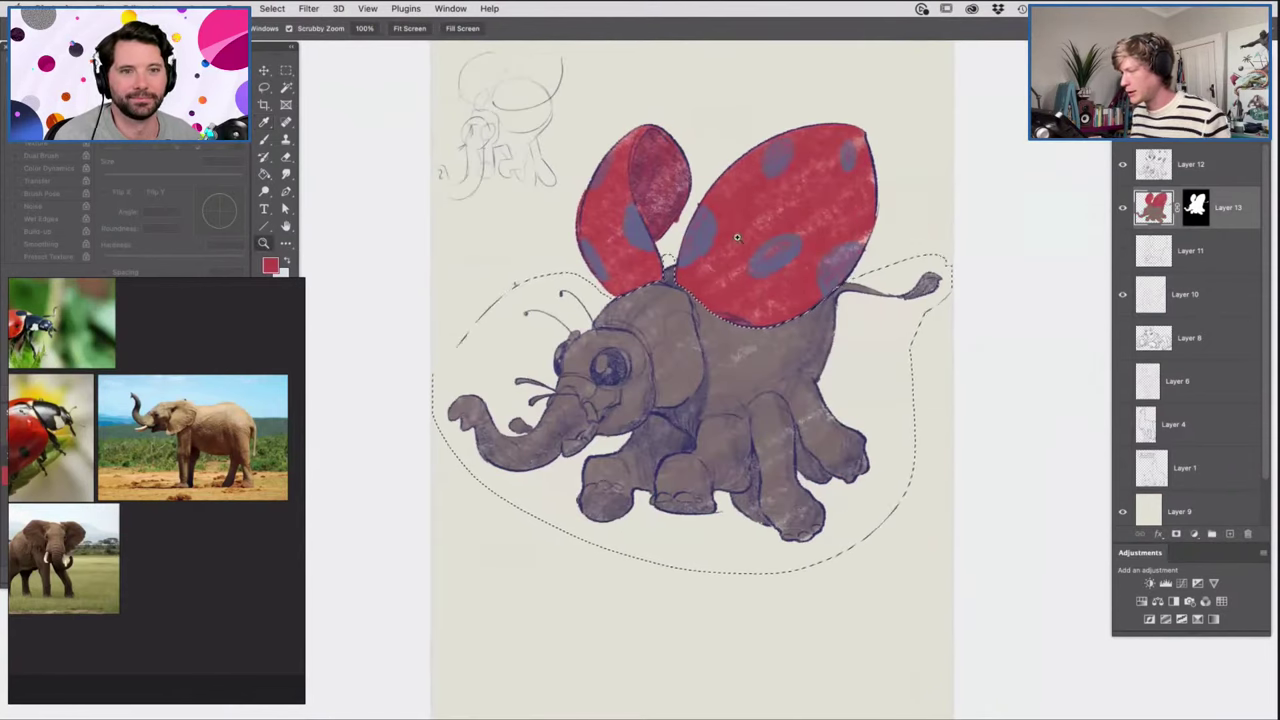
key(super+d)
Set the blend mode of the line art on Layer 12 to Multiply.
drag(738, 156, 770, 158)
drag(672, 420, 689, 433)
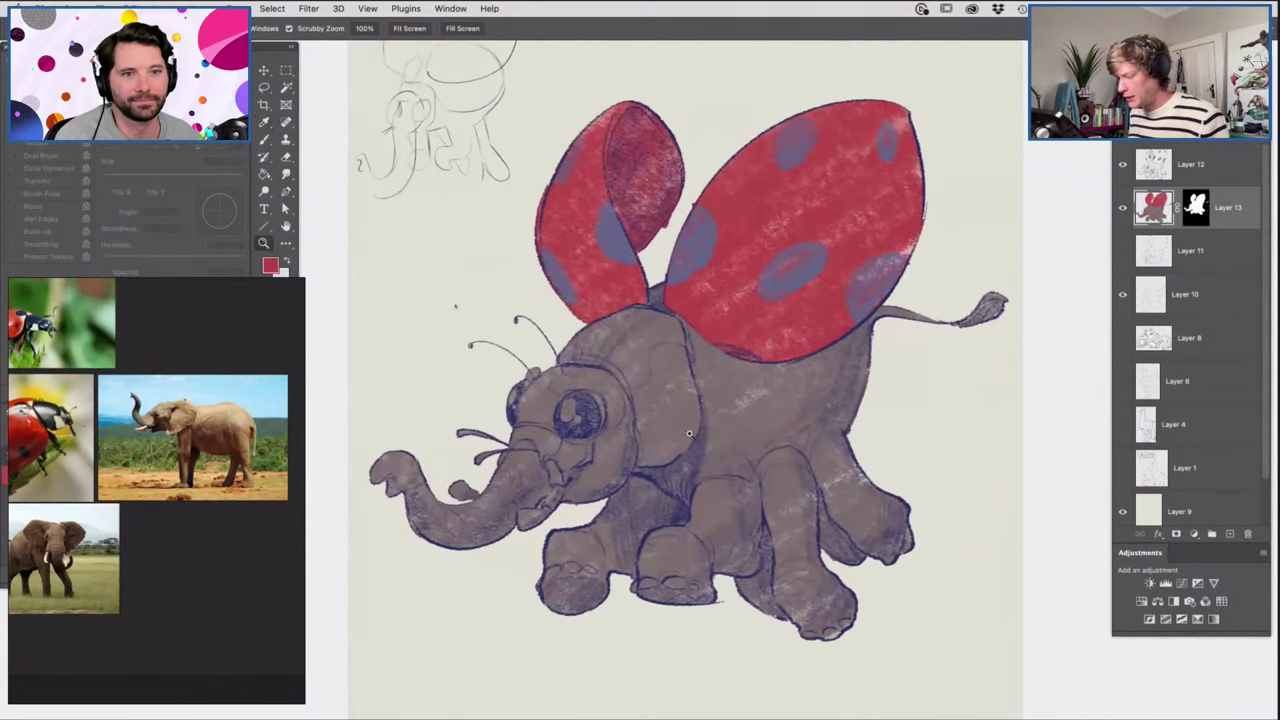
scroll(681, 411, up, 1)
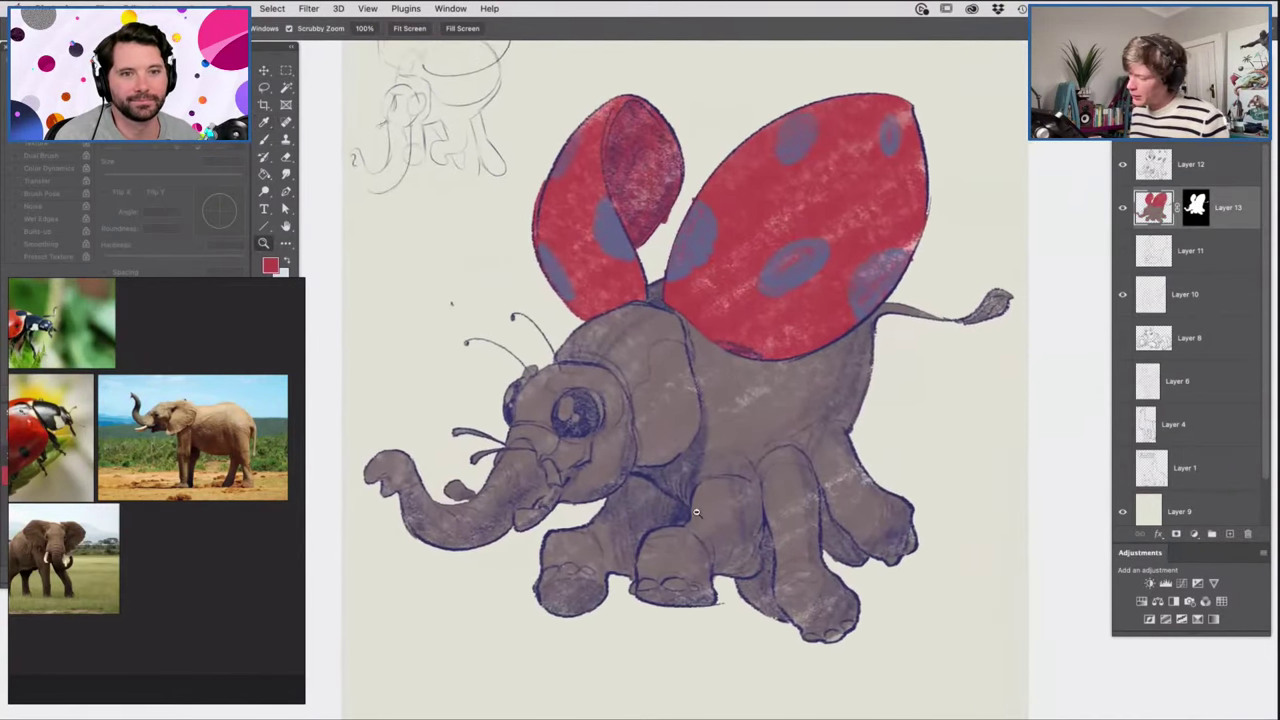
click(1153, 162)
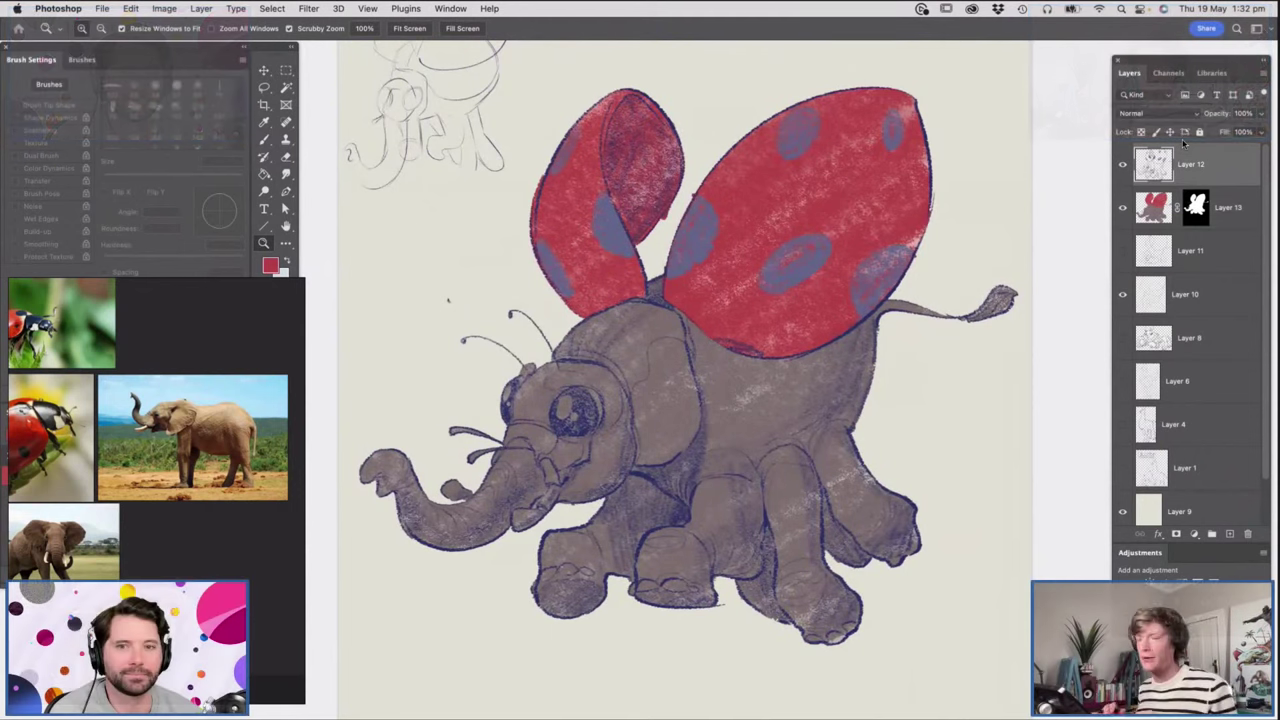
click(1145, 113)
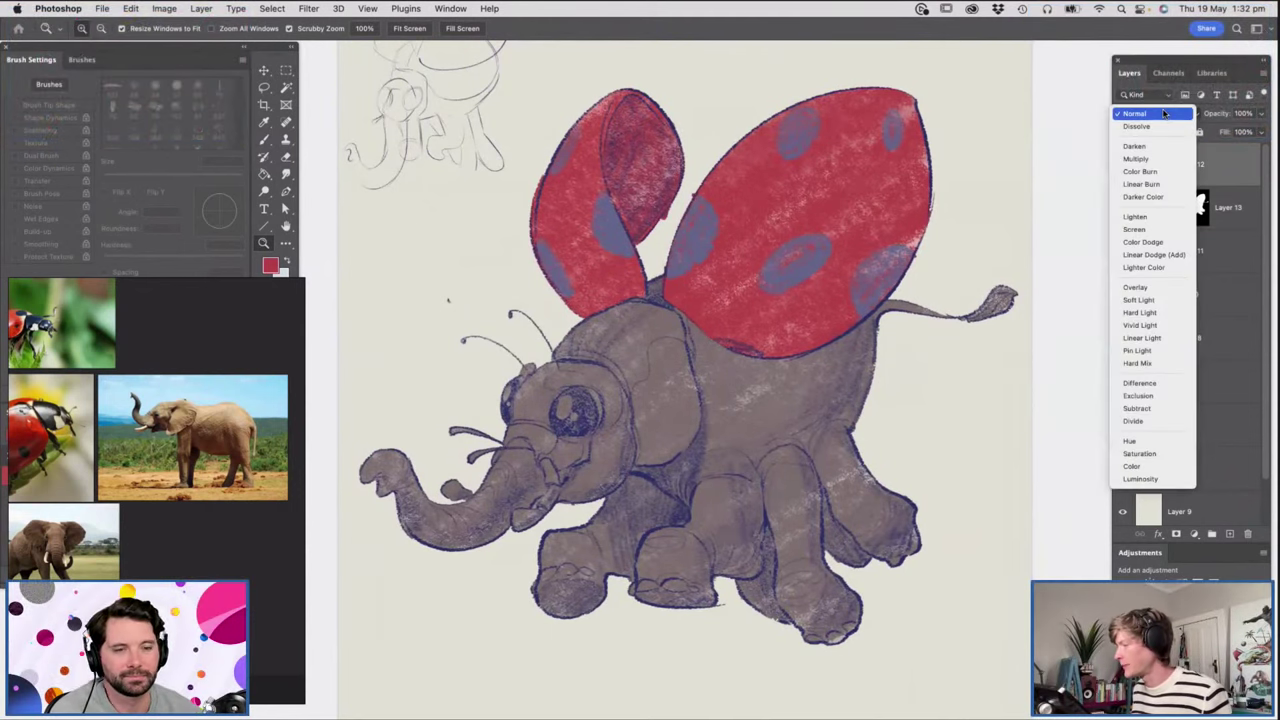
click(1135, 159)
mouse_move(920, 395)
mouse_down()
mouse_move(744, 406)
mouse_move(787, 437)
mouse_up()
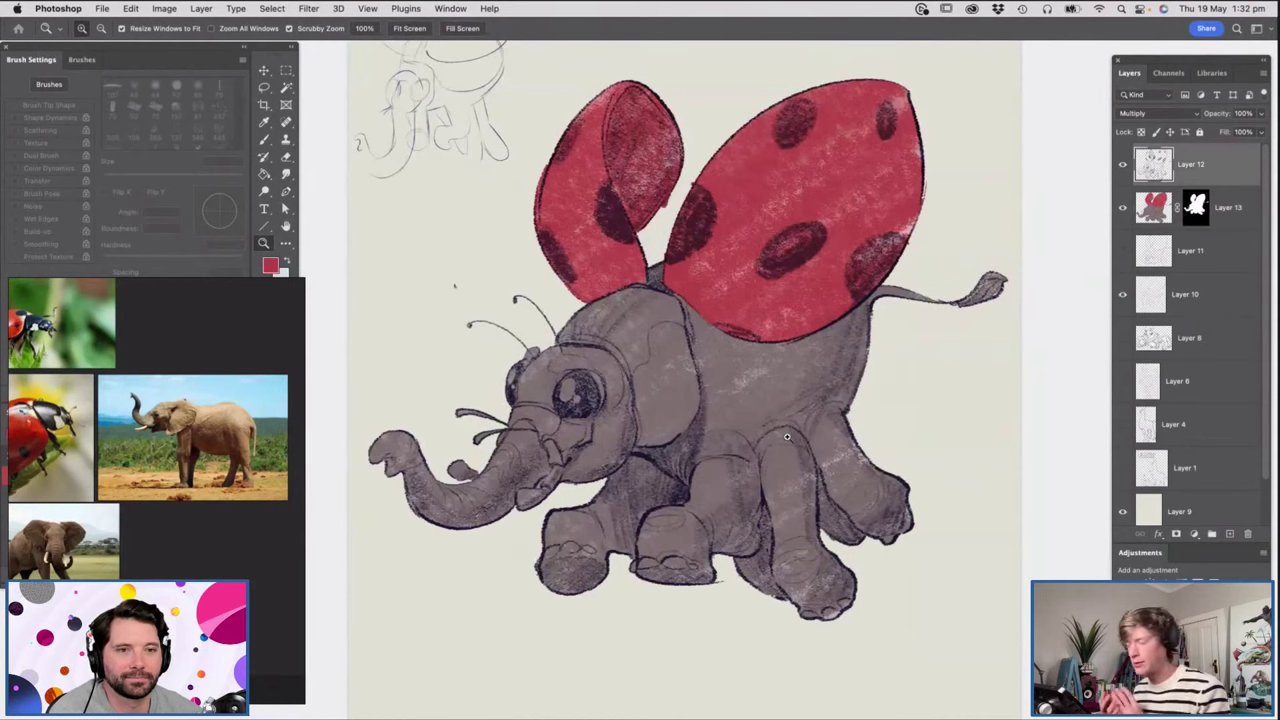
mouse_move(777, 434)
mouse_down()
mouse_move(748, 402)
mouse_move(764, 426)
mouse_up()
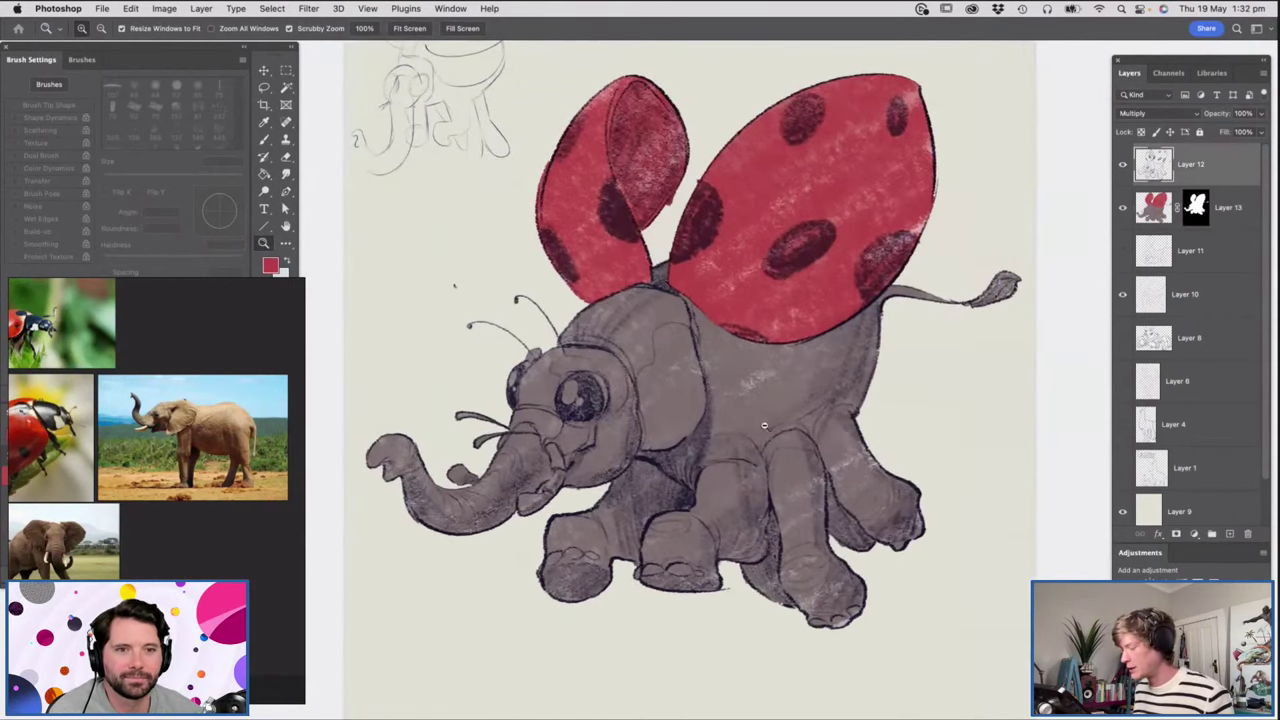
drag(1259, 113, 1246, 130)
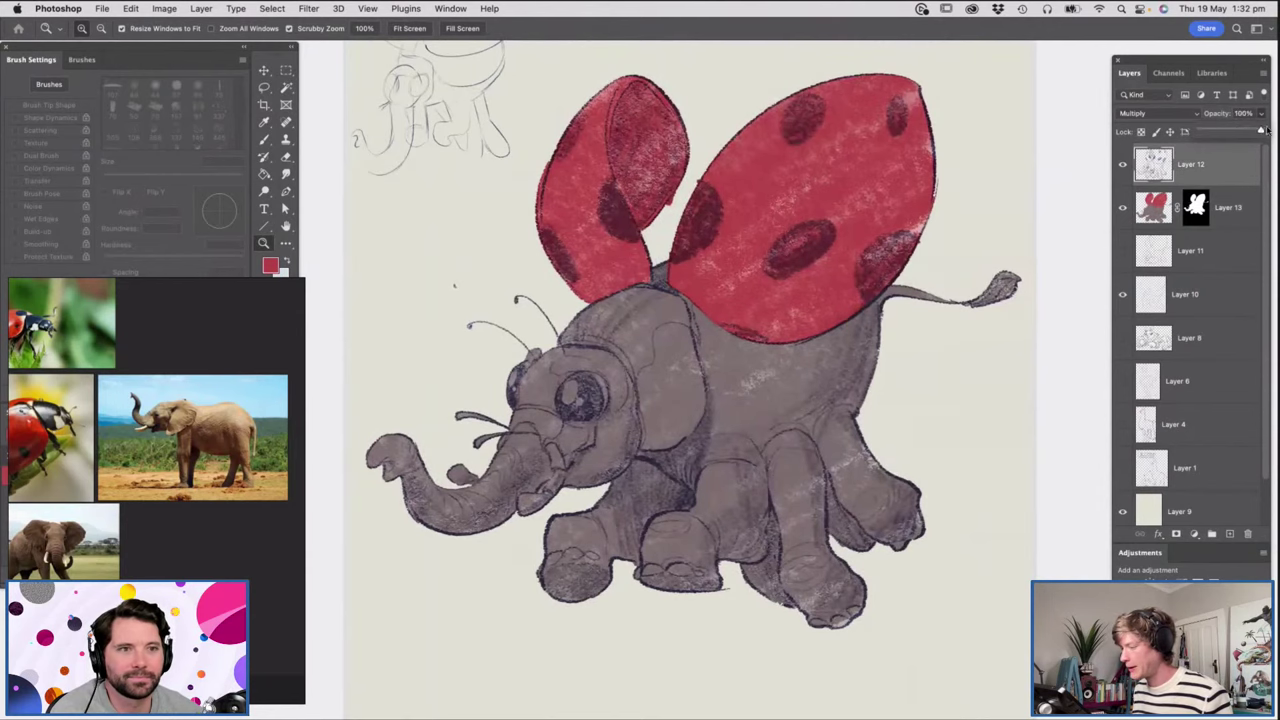
drag(661, 357, 696, 371)
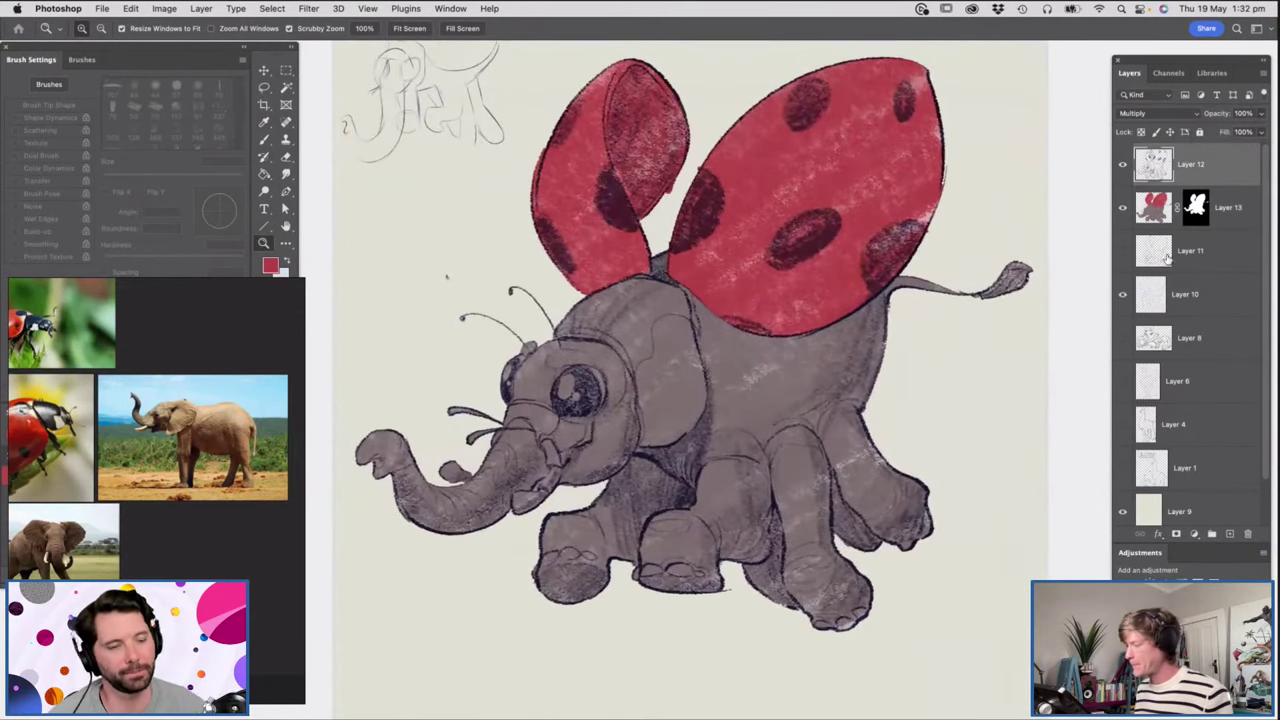
drag(716, 259, 703, 182)
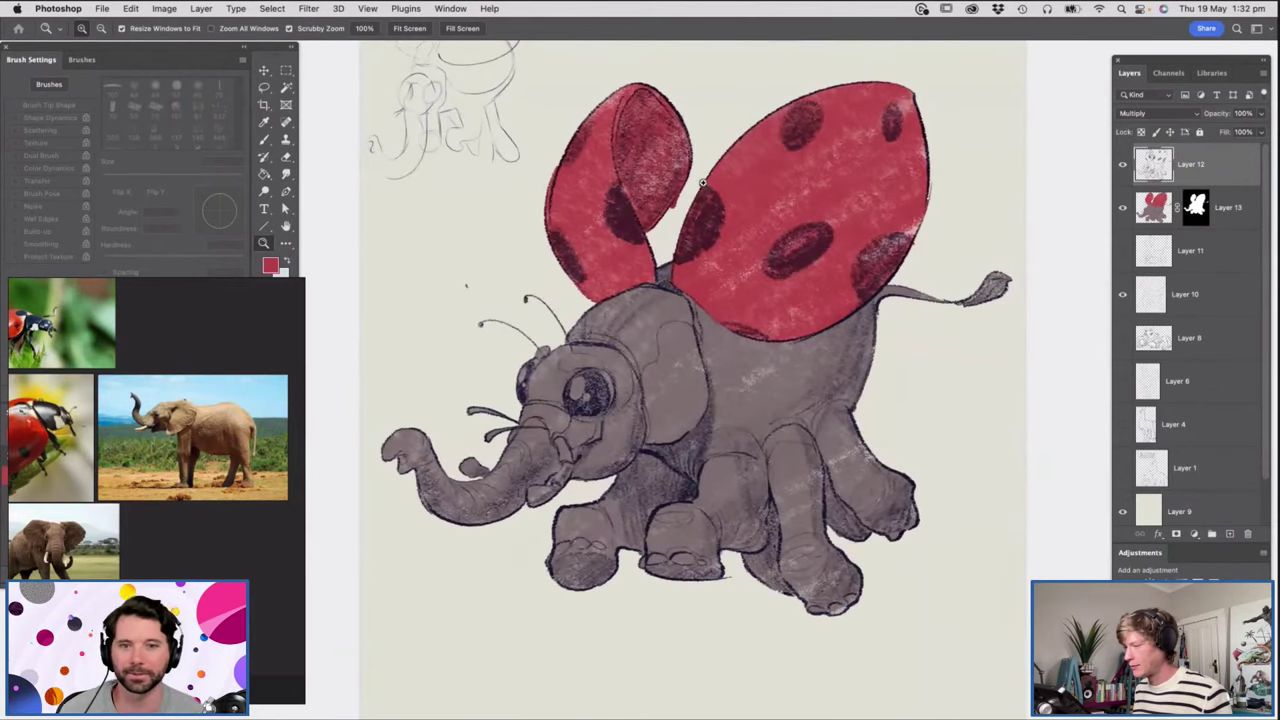
Activate the paint on Layer 13 and set up the textured size-70 brush preset at 23 px.
click(1152, 207)
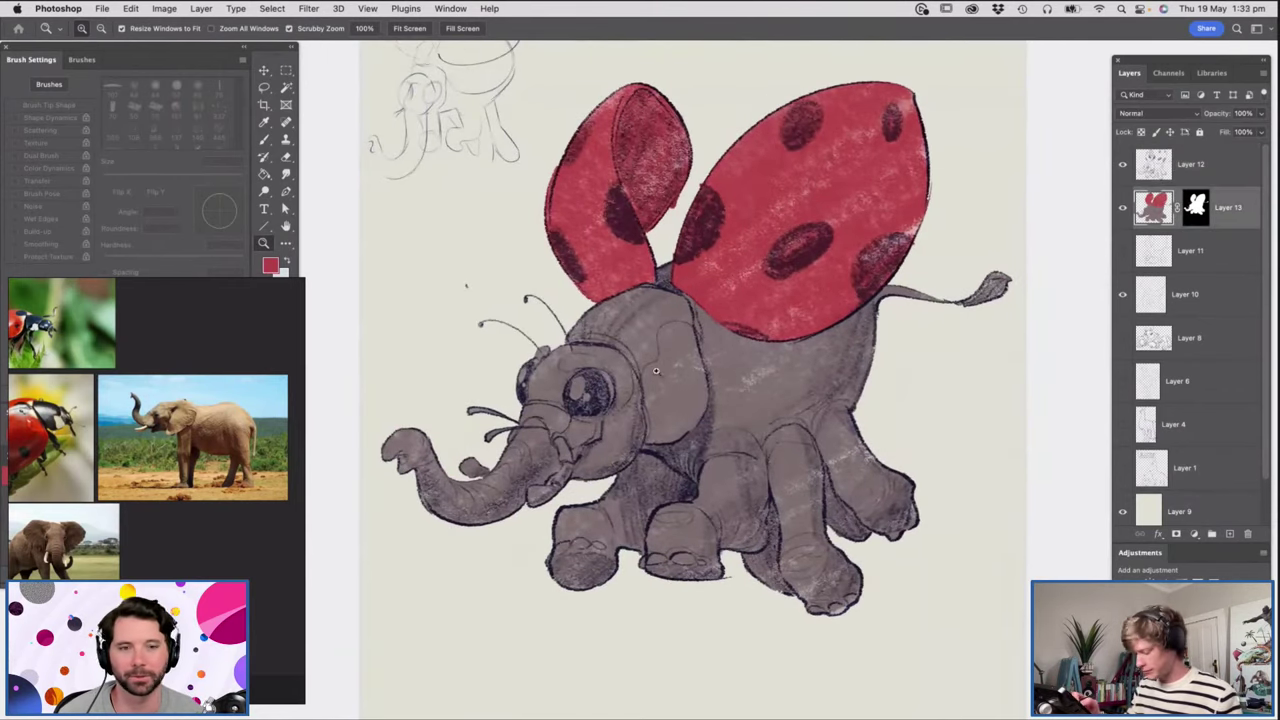
key(b)
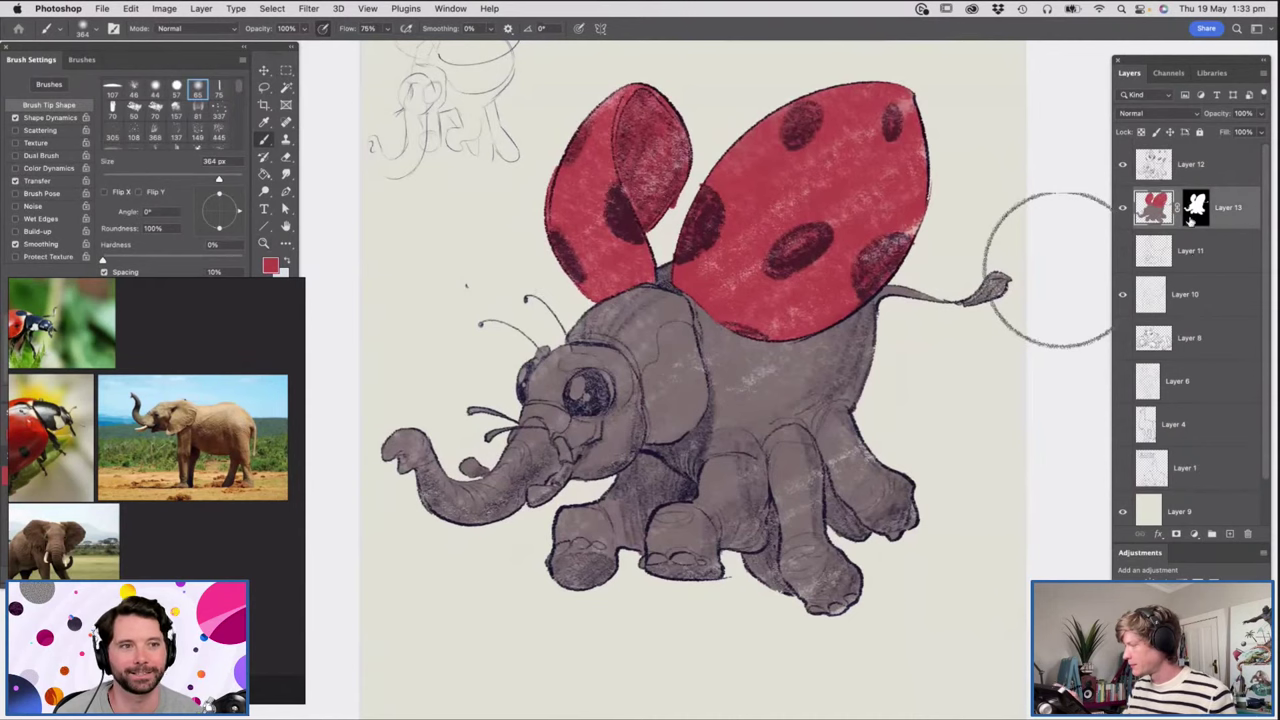
key(z)
mouse_move(785, 425)
mouse_down()
mouse_move(747, 424)
mouse_move(782, 408)
mouse_up()
drag(778, 357, 782, 377)
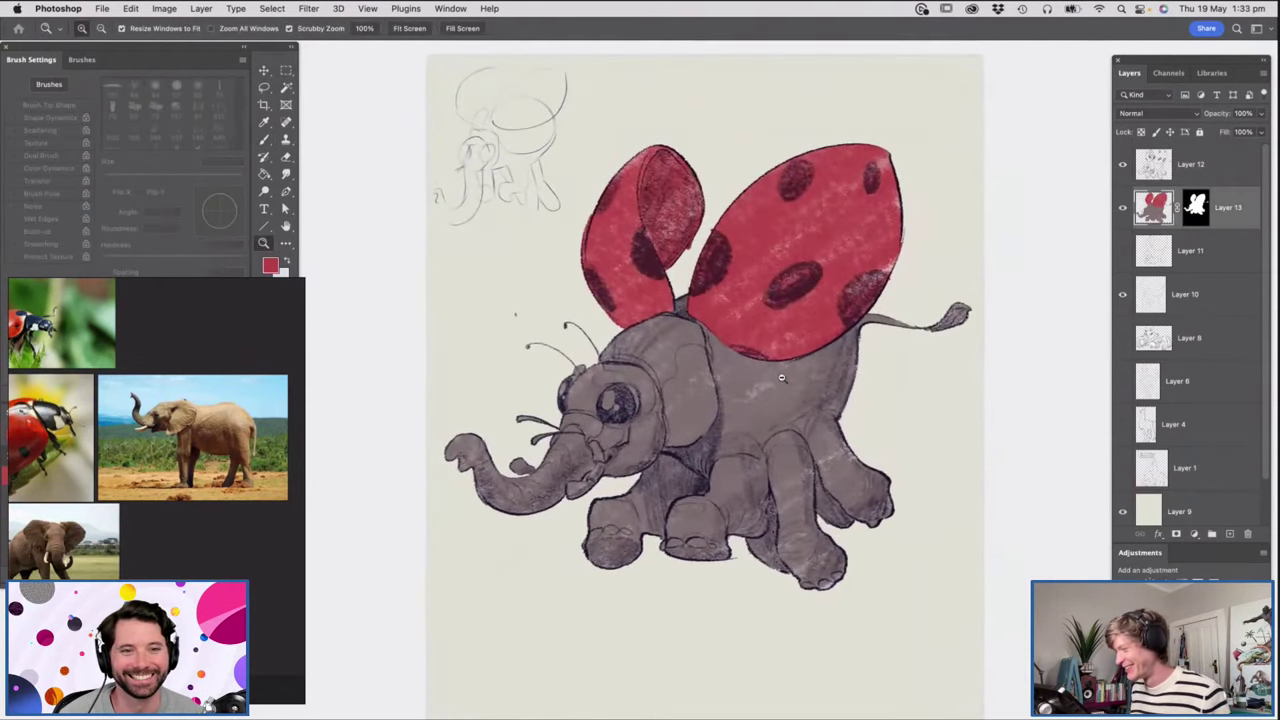
drag(807, 307, 811, 330)
drag(790, 393, 793, 398)
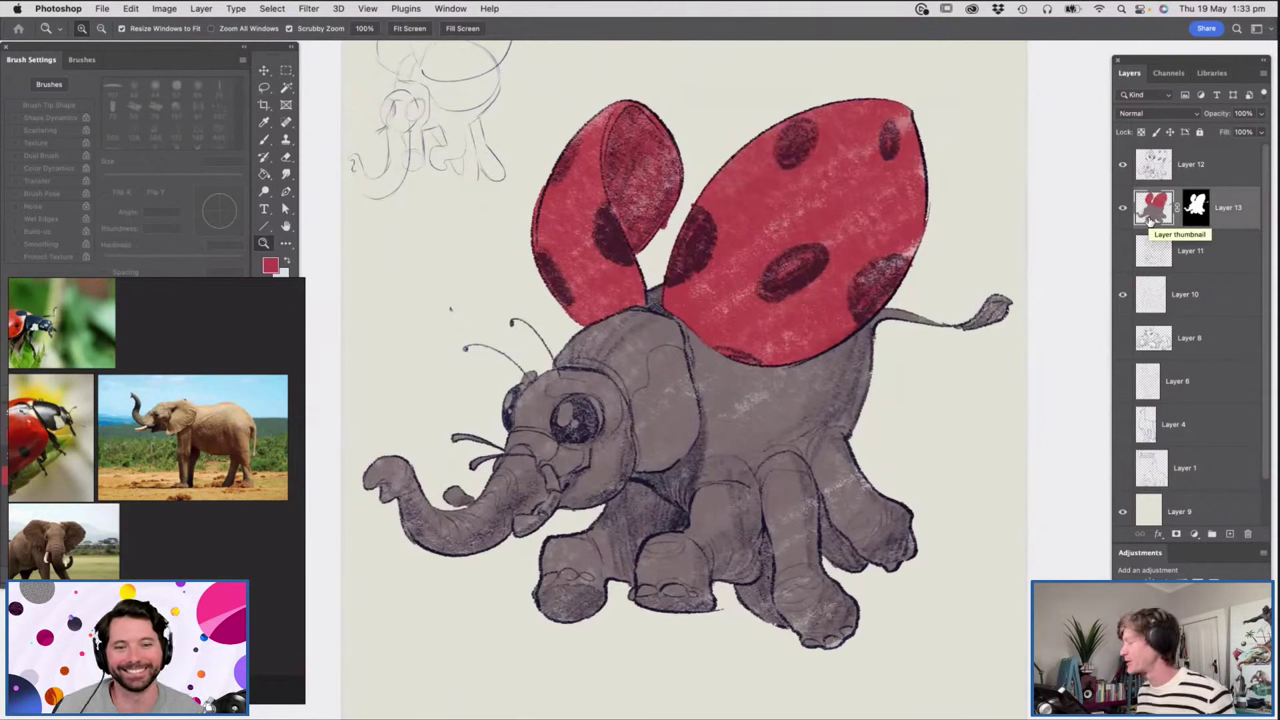
drag(817, 207, 797, 237)
click(796, 237)
drag(523, 445, 560, 488)
key(b)
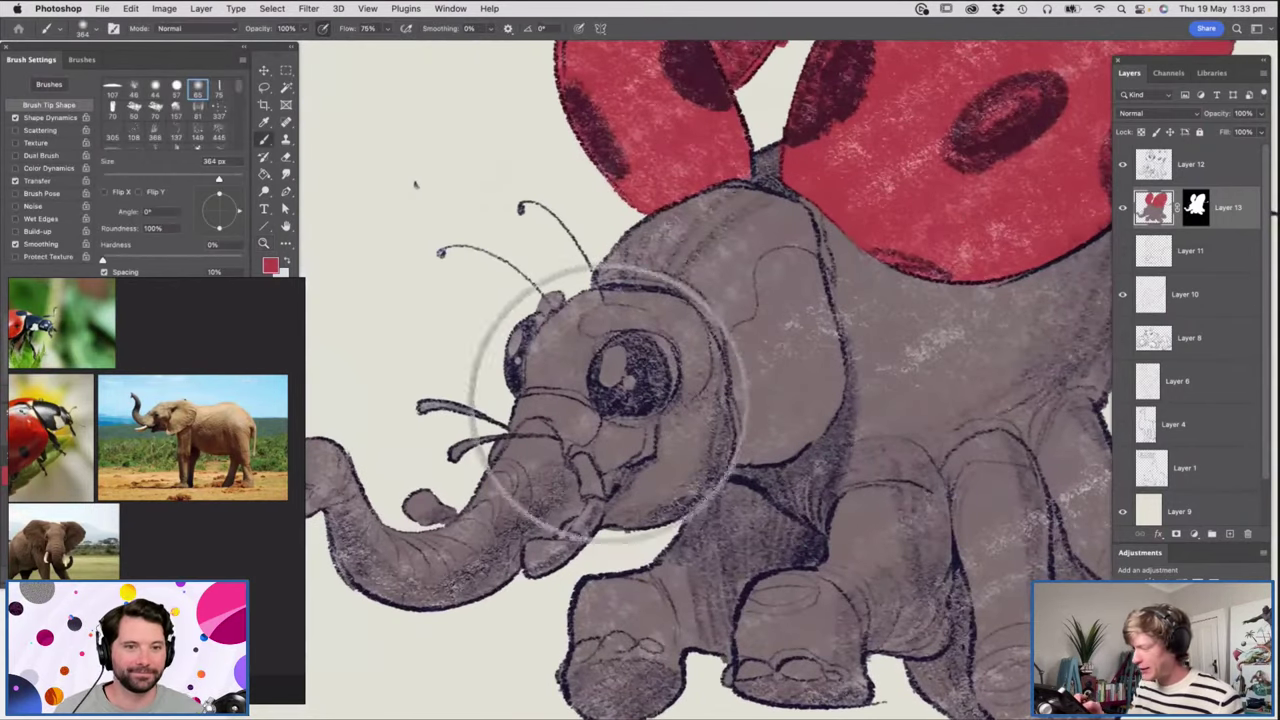
right_click(608, 402)
click(700, 530)
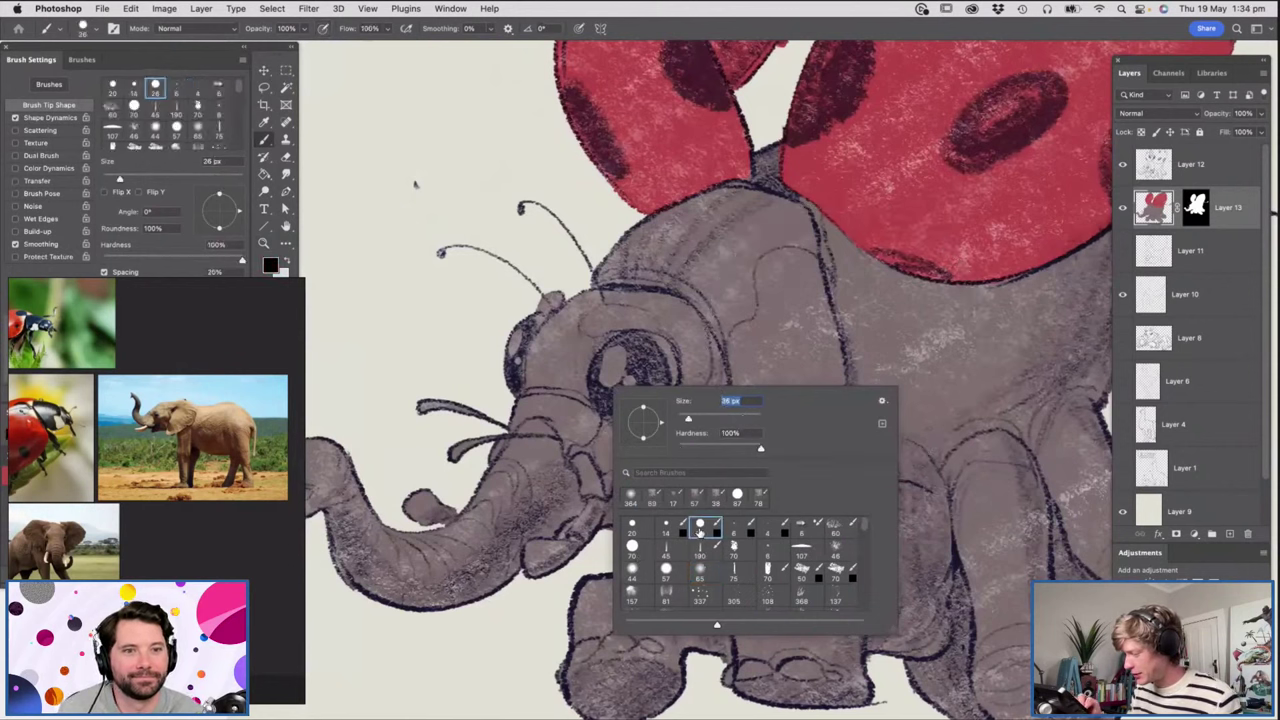
click(736, 551)
drag(705, 418, 686, 418)
key(Return)
Sample the off-white paper colour and paint the whites and highlights of both eyes, enlarging the brush to 51 px.
alt+click(592, 229)
right_click(594, 225)
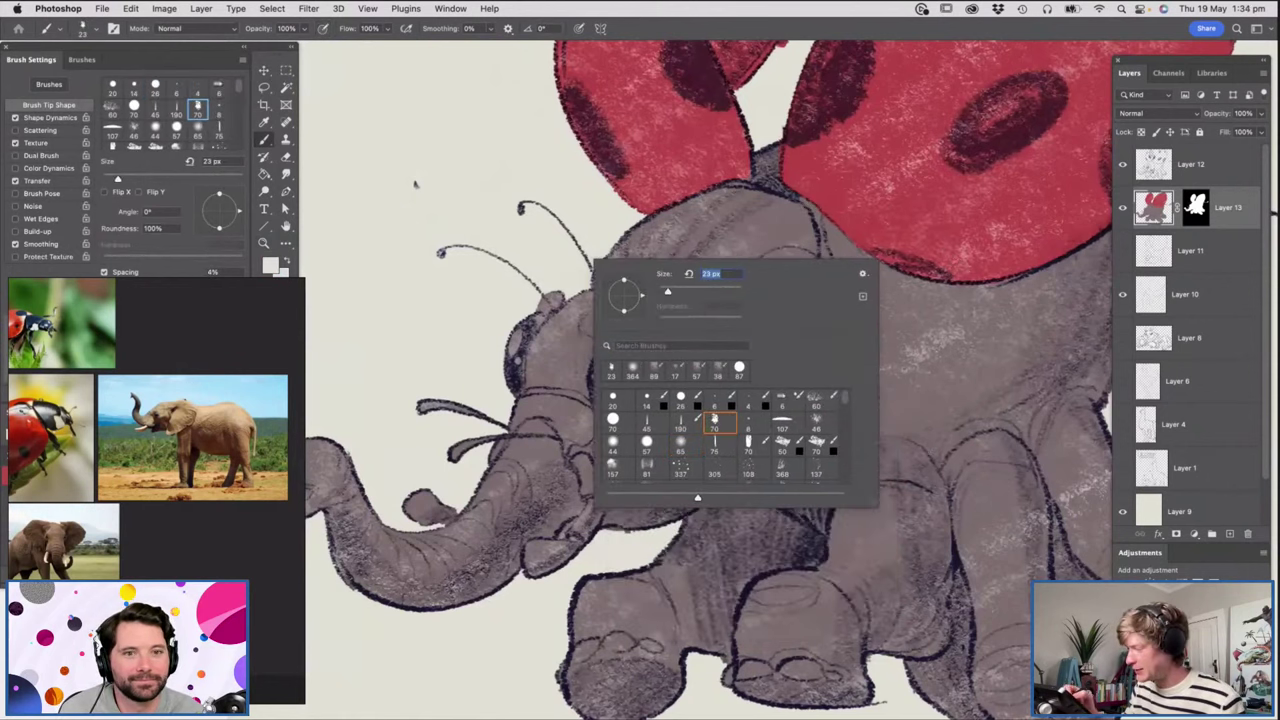
drag(669, 291, 671, 291)
click(600, 228)
key(n)
drag(446, 309, 446, 305)
click(761, 290)
mouse_move(656, 338)
mouse_down()
mouse_move(676, 364)
mouse_move(673, 390)
mouse_move(700, 386)
mouse_up()
right_click(687, 345)
mouse_move(612, 354)
mouse_down()
mouse_move(608, 372)
mouse_move(618, 354)
mouse_move(630, 386)
mouse_up()
drag(517, 333, 517, 343)
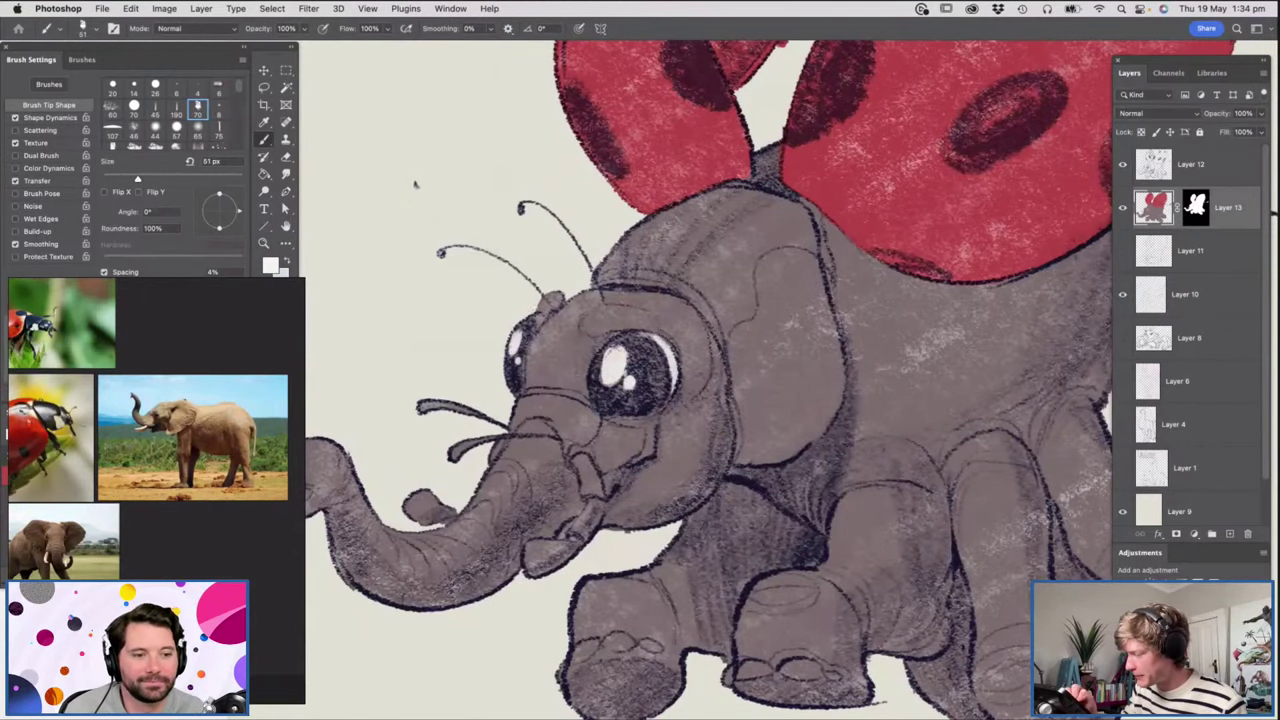
Paint off-white toenails on the elephant's front and hind feet.
key(z)
drag(690, 318, 565, 322)
drag(750, 431, 776, 432)
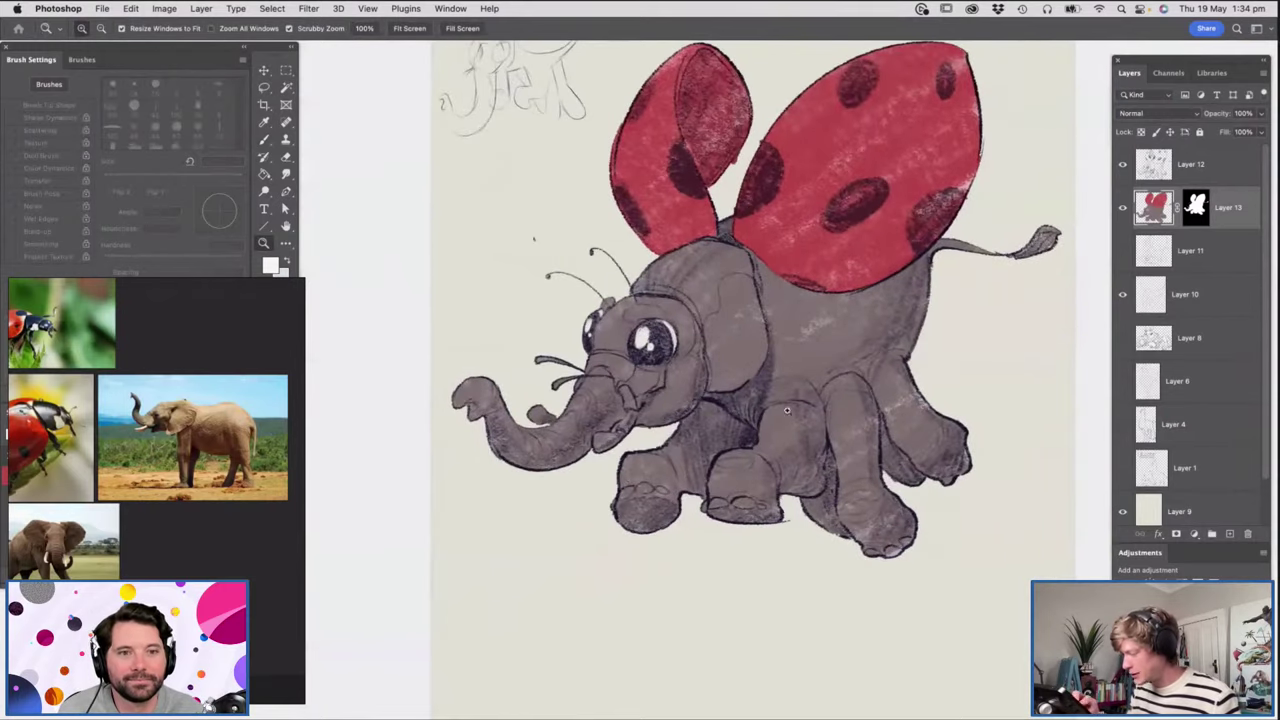
click(776, 432)
key(b)
drag(603, 498, 613, 494)
drag(738, 517, 750, 514)
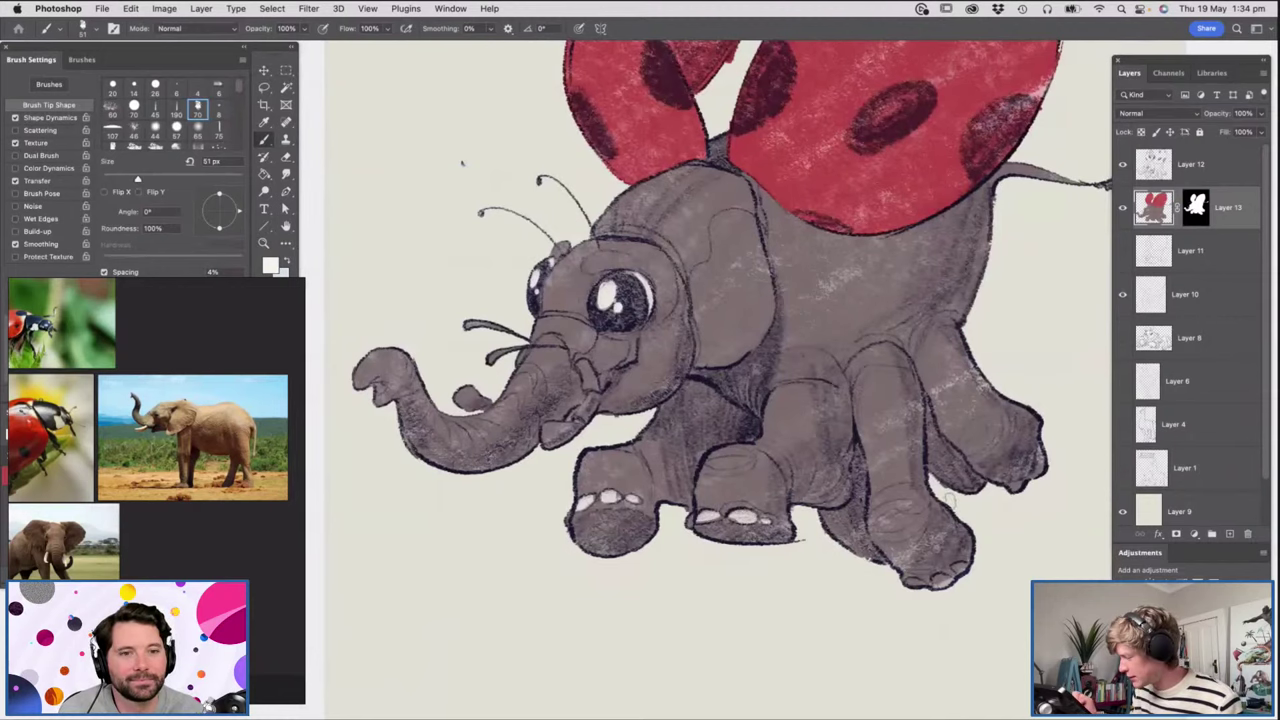
mouse_move(1024, 487)
mouse_down()
mouse_move(1010, 486)
mouse_move(1041, 456)
mouse_up()
Enlarge the brush to 76 px and paint off-white highlights along the forehead, trunk and trunk tip.
key(z)
drag(706, 499, 632, 496)
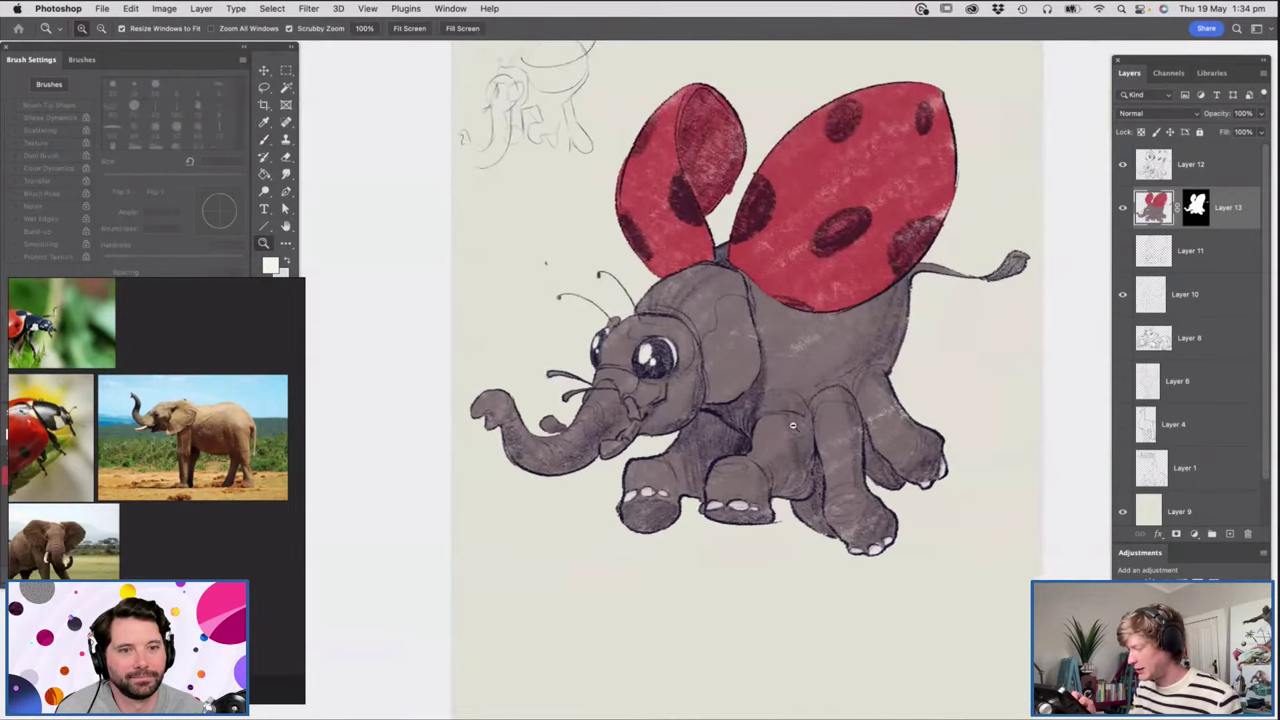
drag(738, 431, 806, 433)
mouse_move(655, 394)
mouse_down()
mouse_move(706, 397)
mouse_move(626, 387)
mouse_up()
key(b)
right_click(571, 392)
click(667, 426)
click(606, 201)
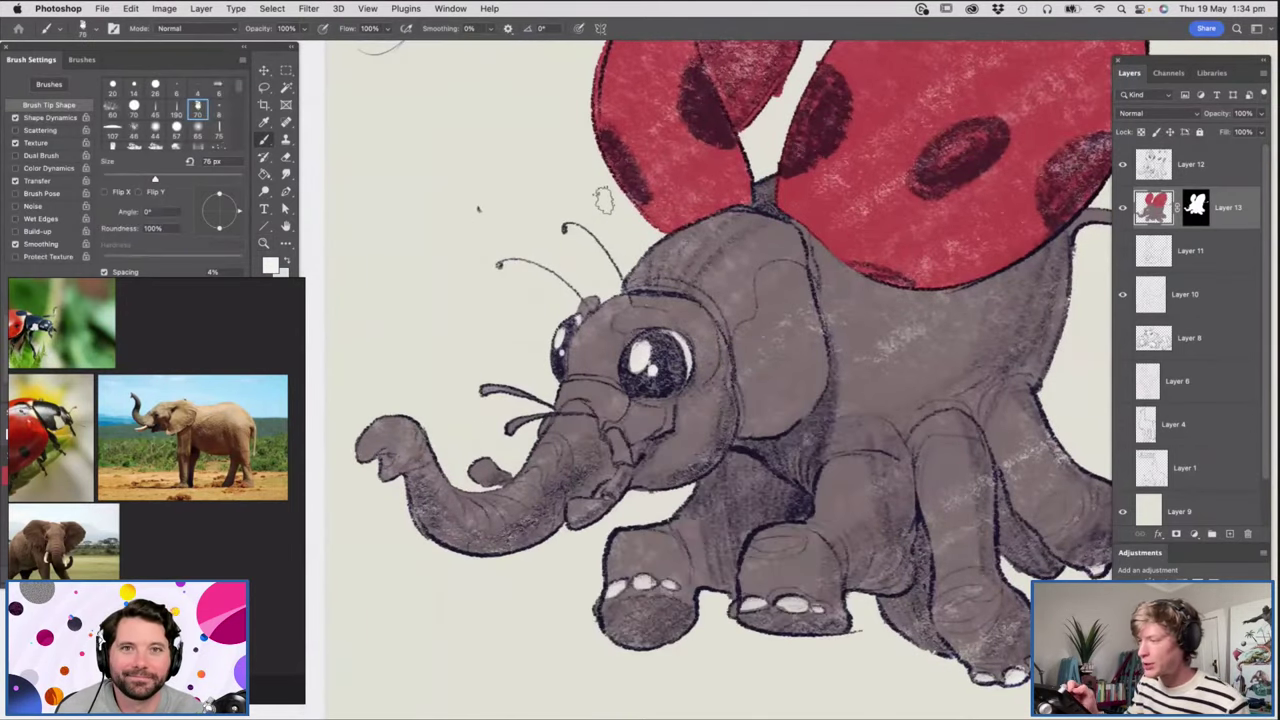
mouse_move(696, 219)
mouse_down()
mouse_move(583, 332)
mouse_move(550, 412)
mouse_move(495, 482)
mouse_up()
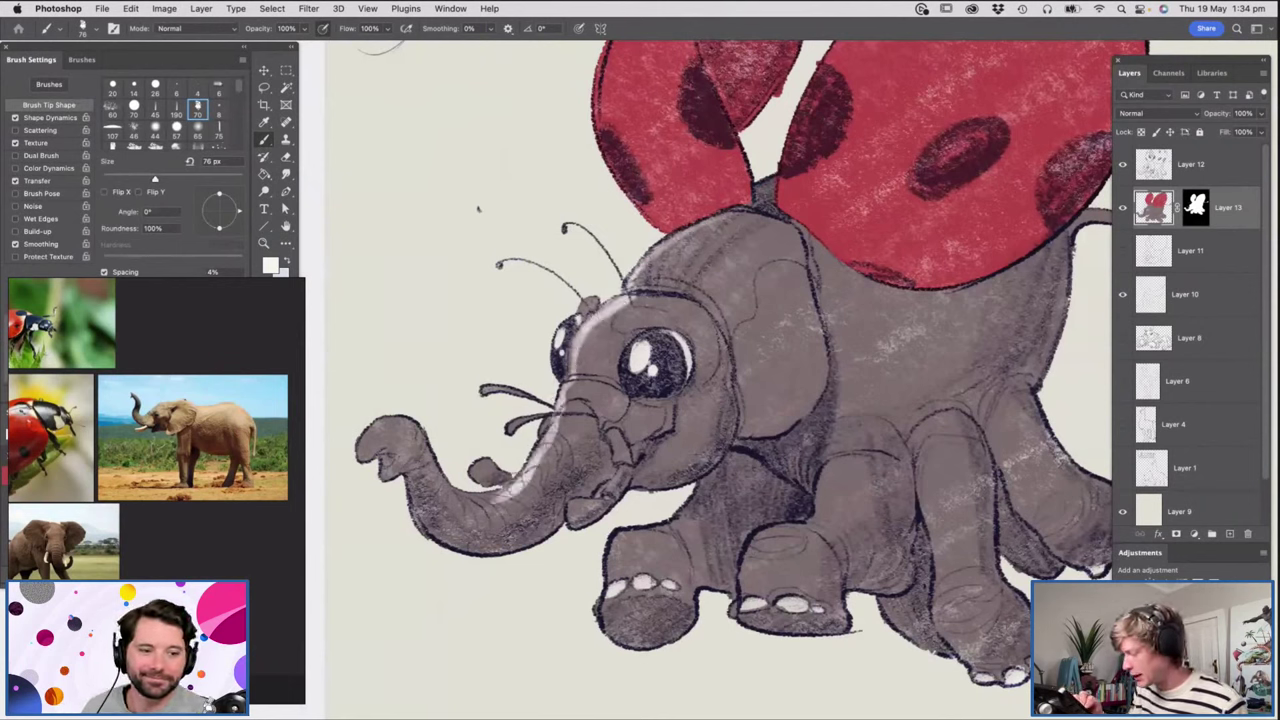
mouse_move(402, 418)
mouse_down()
mouse_move(366, 436)
mouse_move(360, 455)
mouse_up()
Add off-white highlights to the ear folds, the top of the head, the brow, the trunk base and the tusk.
drag(740, 350, 775, 265)
mouse_move(700, 236)
mouse_down()
mouse_move(765, 210)
mouse_move(805, 250)
mouse_move(828, 352)
mouse_move(799, 413)
mouse_up()
mouse_move(628, 300)
mouse_down()
mouse_move(705, 318)
mouse_move(618, 327)
mouse_up()
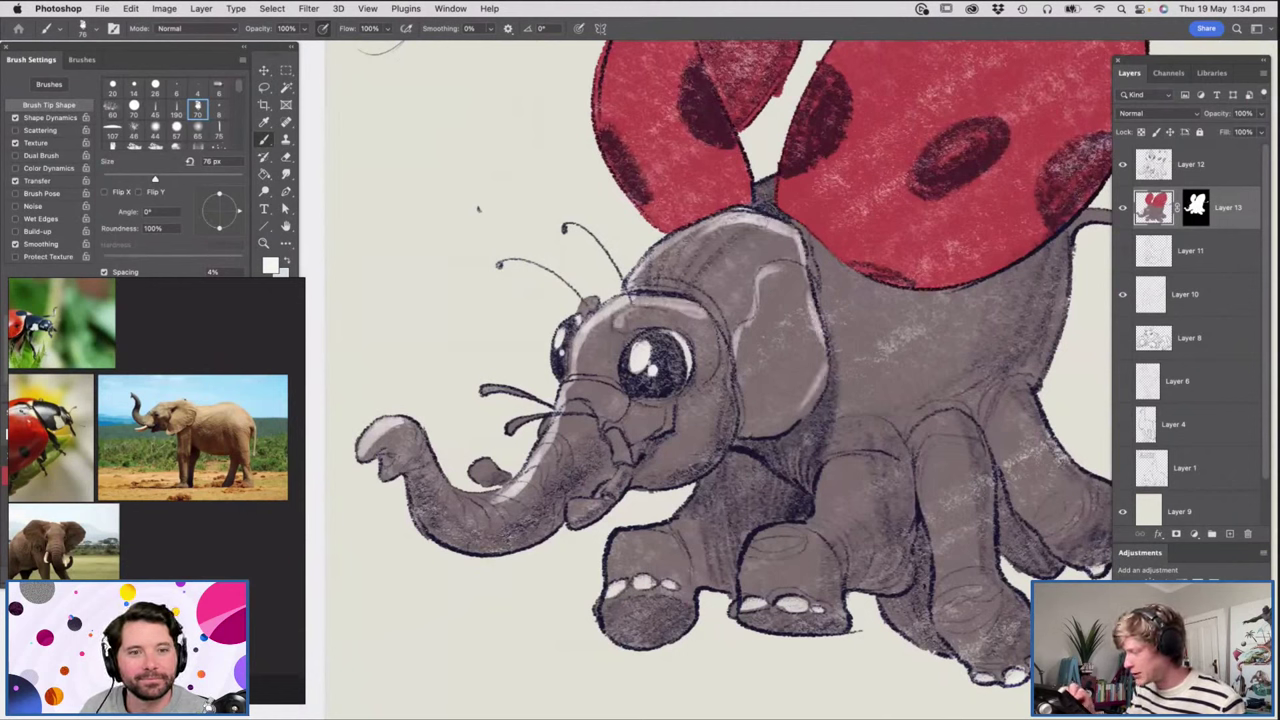
mouse_move(588, 385)
mouse_down()
mouse_move(625, 407)
mouse_move(625, 463)
mouse_up()
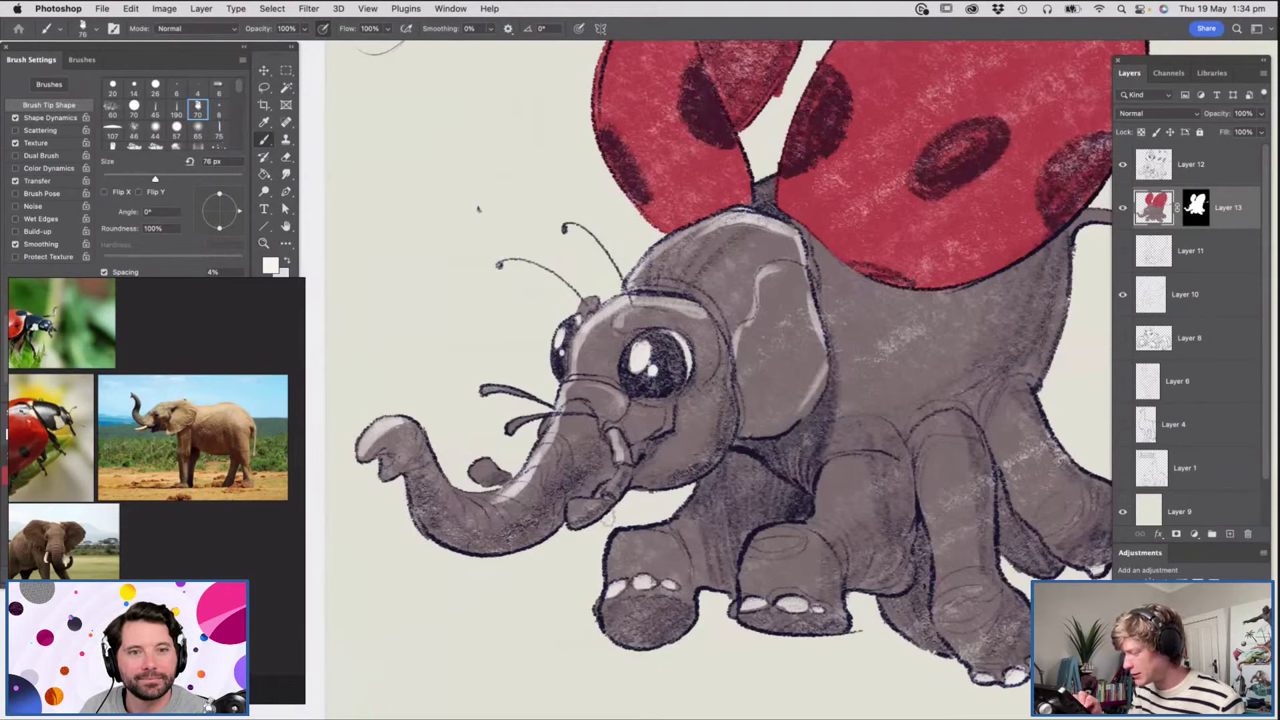
Paint off-white highlights on the front feet and along the upper edges of the legs.
drag(625, 533, 612, 576)
drag(626, 537, 662, 535)
key(z)
drag(670, 363, 600, 370)
drag(765, 424, 822, 428)
key(b)
mouse_move(627, 459)
mouse_down()
mouse_move(660, 456)
mouse_move(702, 392)
mouse_up()
drag(680, 428, 677, 440)
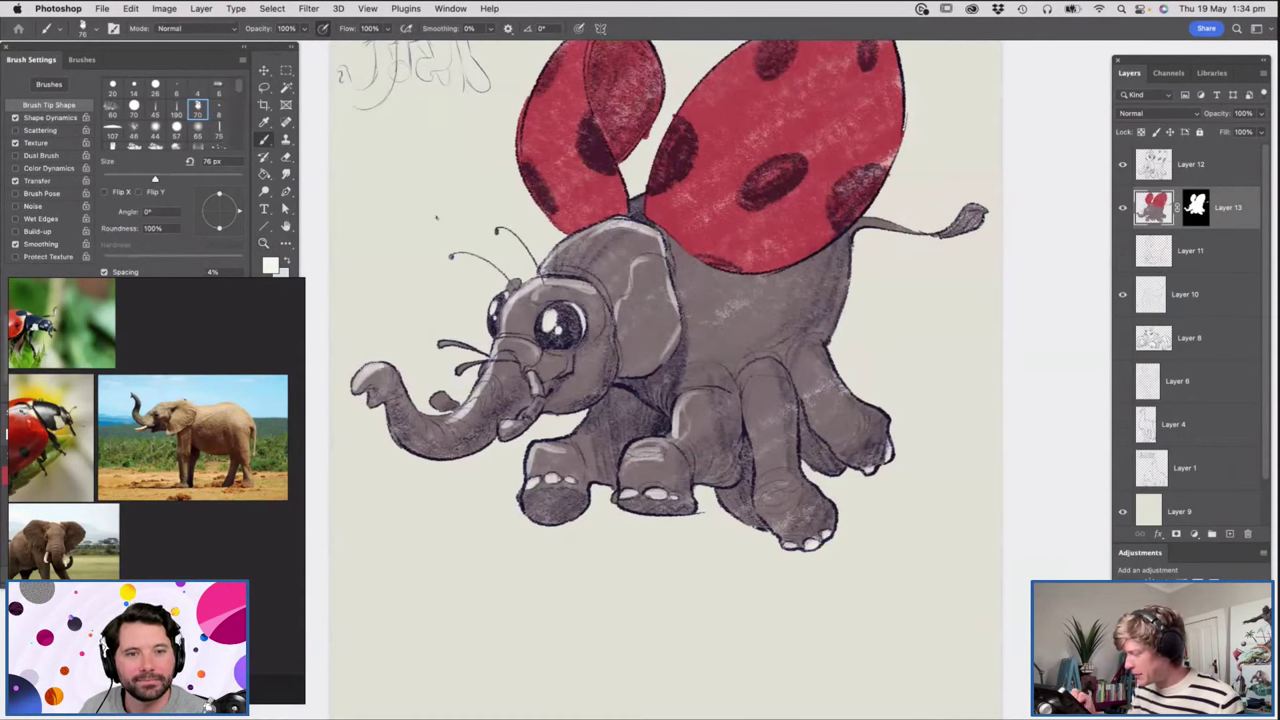
drag(758, 506, 755, 452)
mouse_move(760, 428)
mouse_down()
mouse_move(758, 478)
mouse_move(780, 510)
mouse_up()
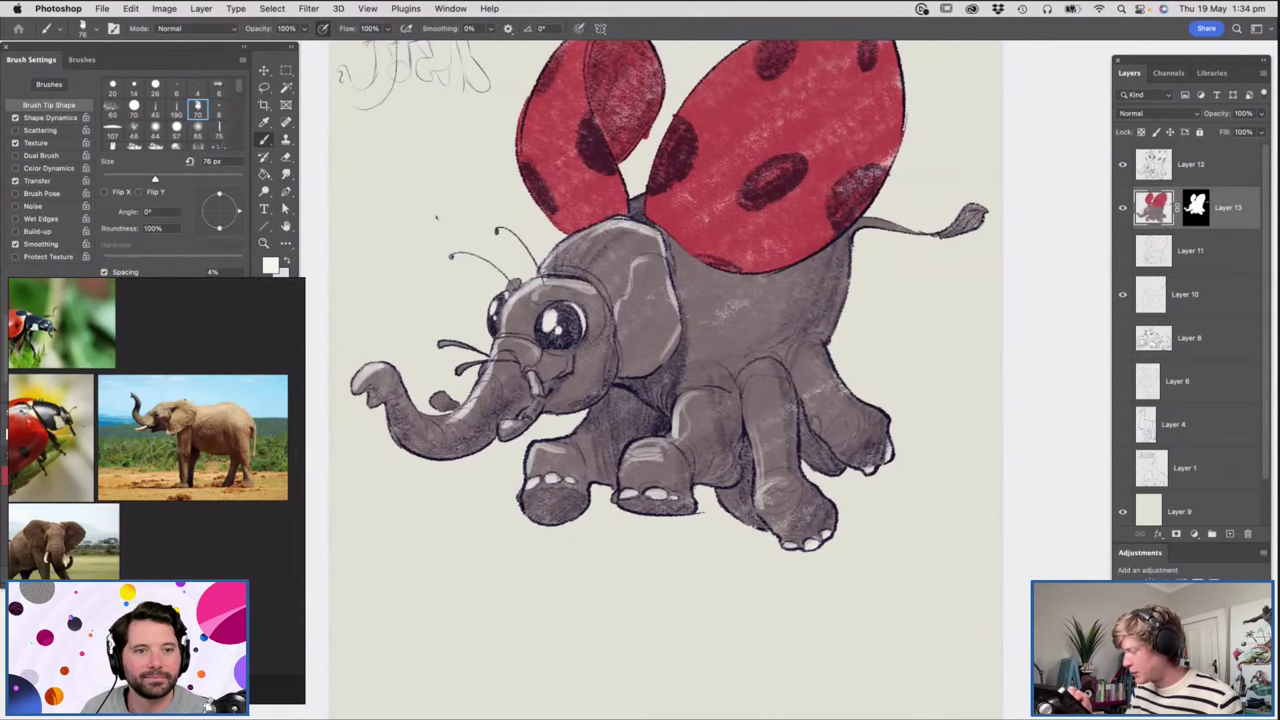
Paint off-white shine along the front edges of both red wings and around the large wing's front spot.
key(z)
drag(686, 440, 640, 440)
drag(714, 283, 766, 283)
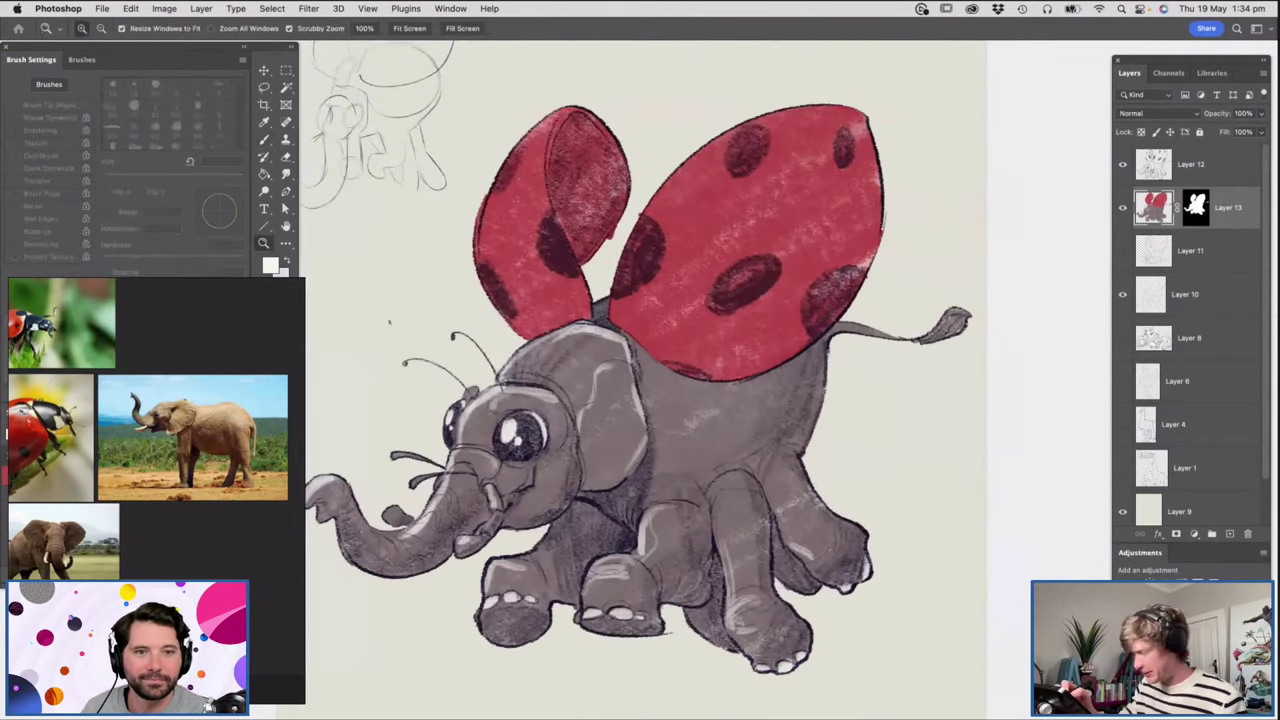
key(b)
drag(560, 108, 483, 264)
drag(515, 147, 481, 276)
mouse_move(489, 200)
mouse_down()
mouse_move(486, 292)
mouse_move(510, 326)
mouse_up()
drag(550, 153, 547, 220)
mouse_move(644, 238)
mouse_down()
mouse_move(670, 193)
mouse_move(726, 147)
mouse_up()
drag(647, 220, 772, 120)
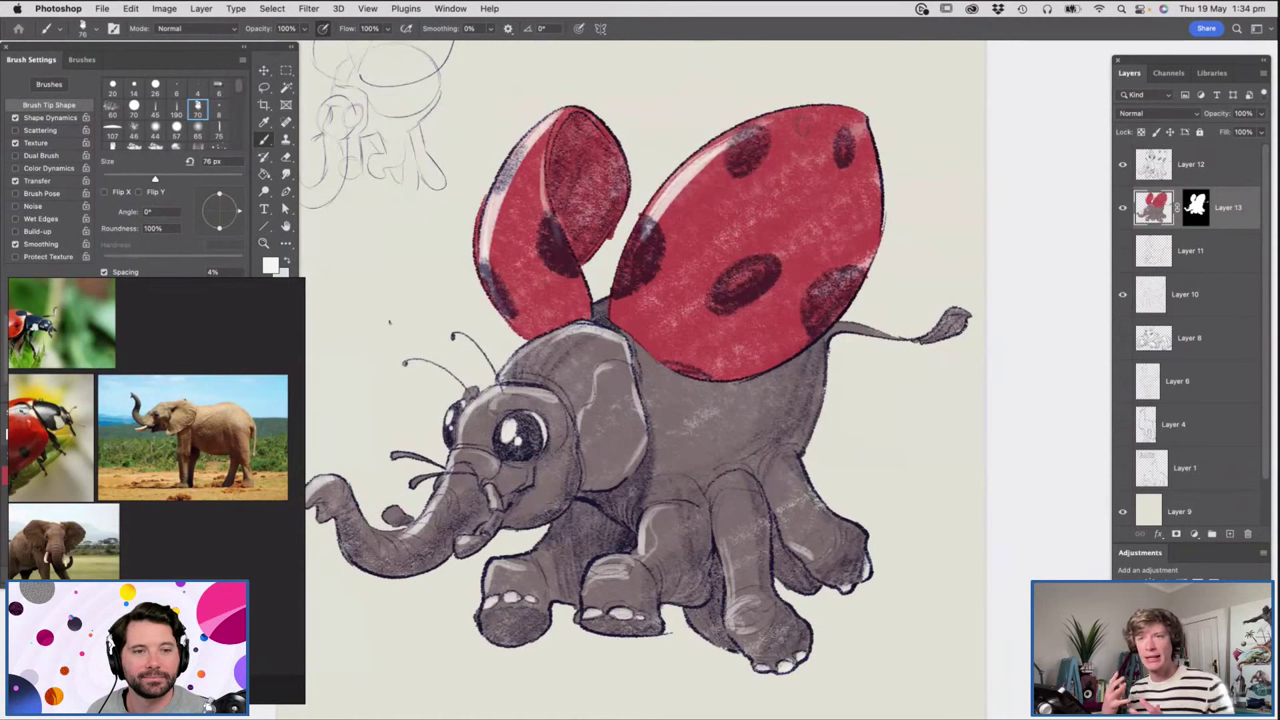
mouse_move(701, 150)
mouse_down()
mouse_move(820, 107)
mouse_move(704, 154)
mouse_up()
drag(662, 214, 664, 276)
Lower the opacity of the colour on Layer 13 to 68%.
key(z)
drag(737, 393, 772, 418)
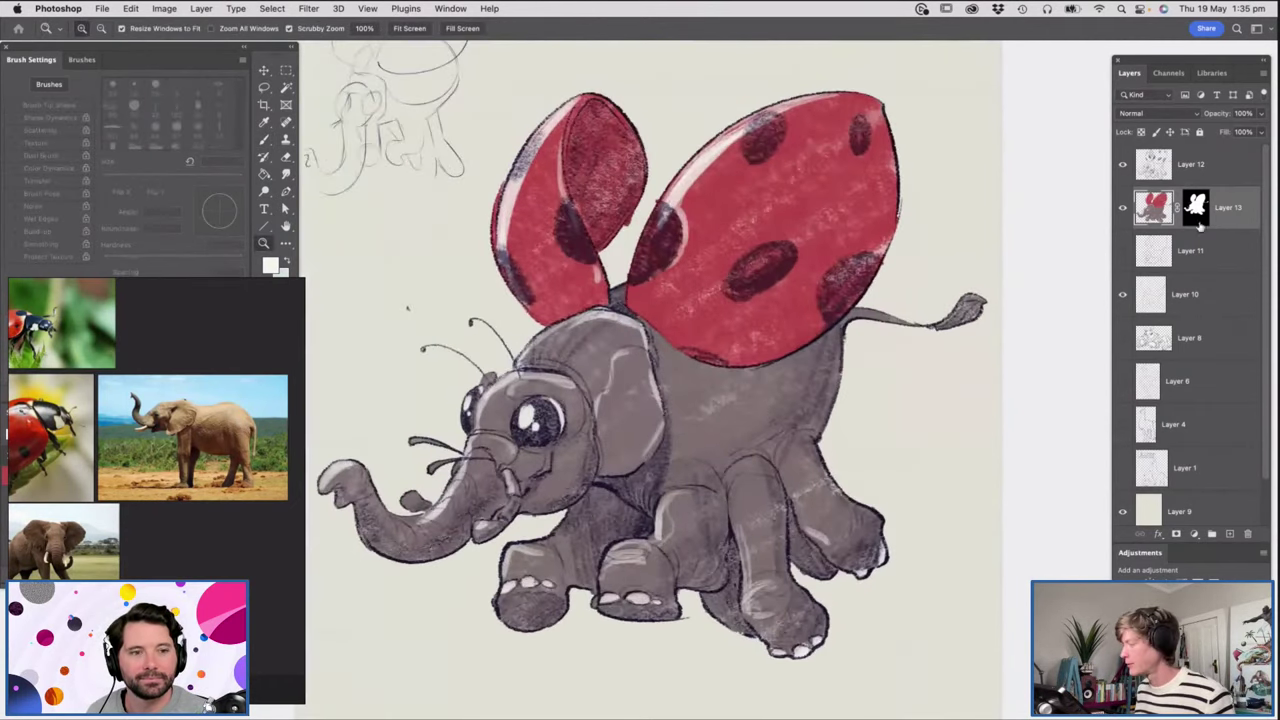
click(1259, 116)
drag(1244, 128, 1240, 131)
click(813, 309)
drag(813, 309, 785, 341)
drag(696, 364, 705, 315)
drag(856, 181, 864, 184)
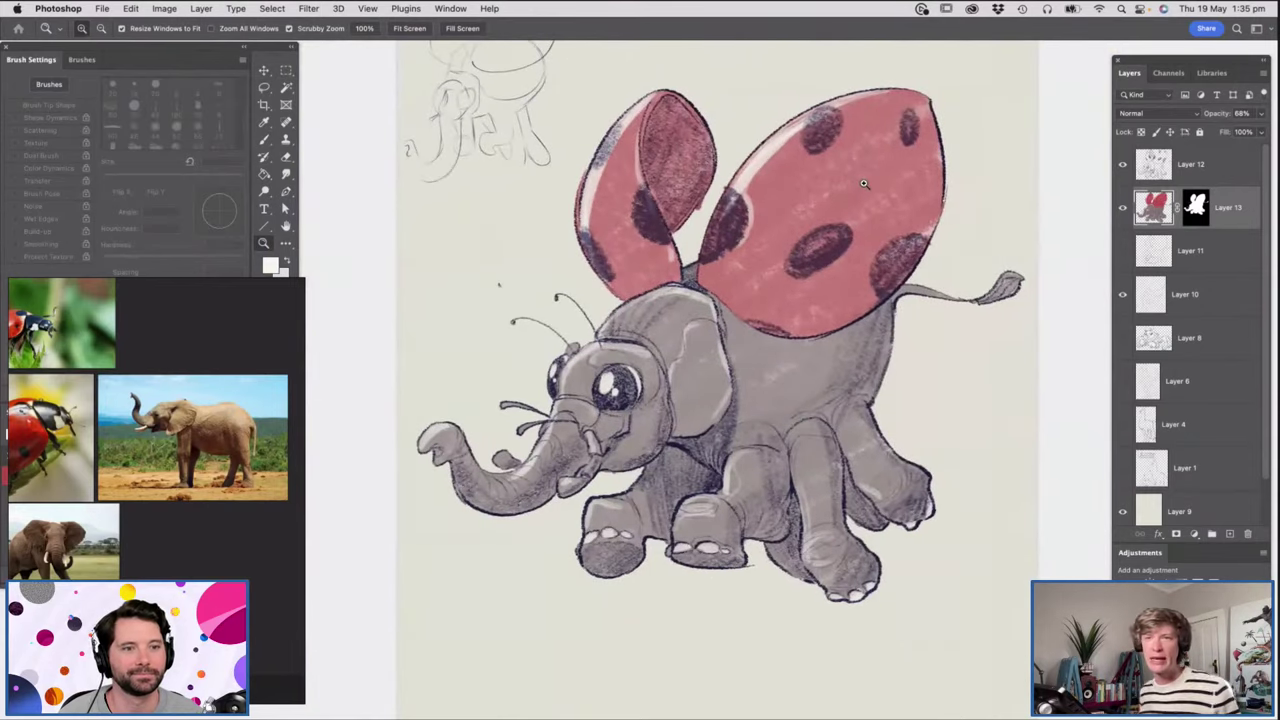
drag(772, 274, 746, 279)
mouse_move(828, 223)
mouse_down()
mouse_move(800, 228)
mouse_move(869, 207)
mouse_move(847, 230)
mouse_up()
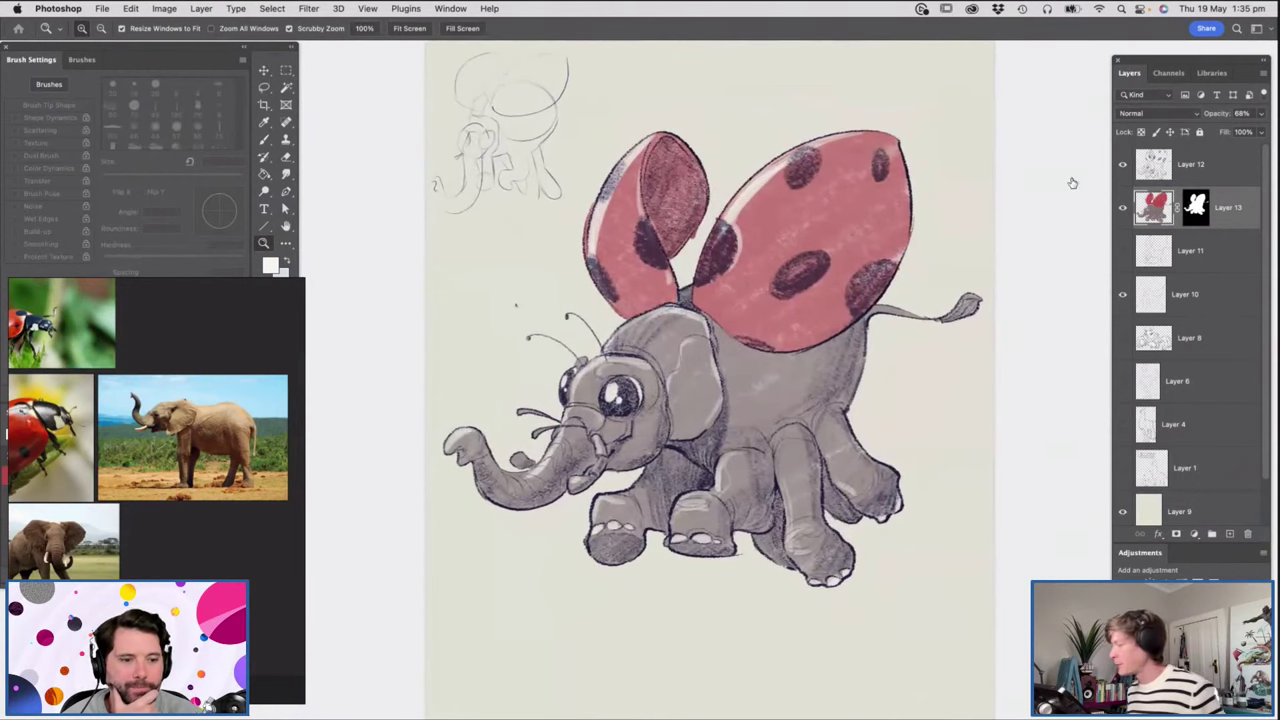
Group Layers 10 through 13 and name the group "Lady Phant".
click(1182, 172)
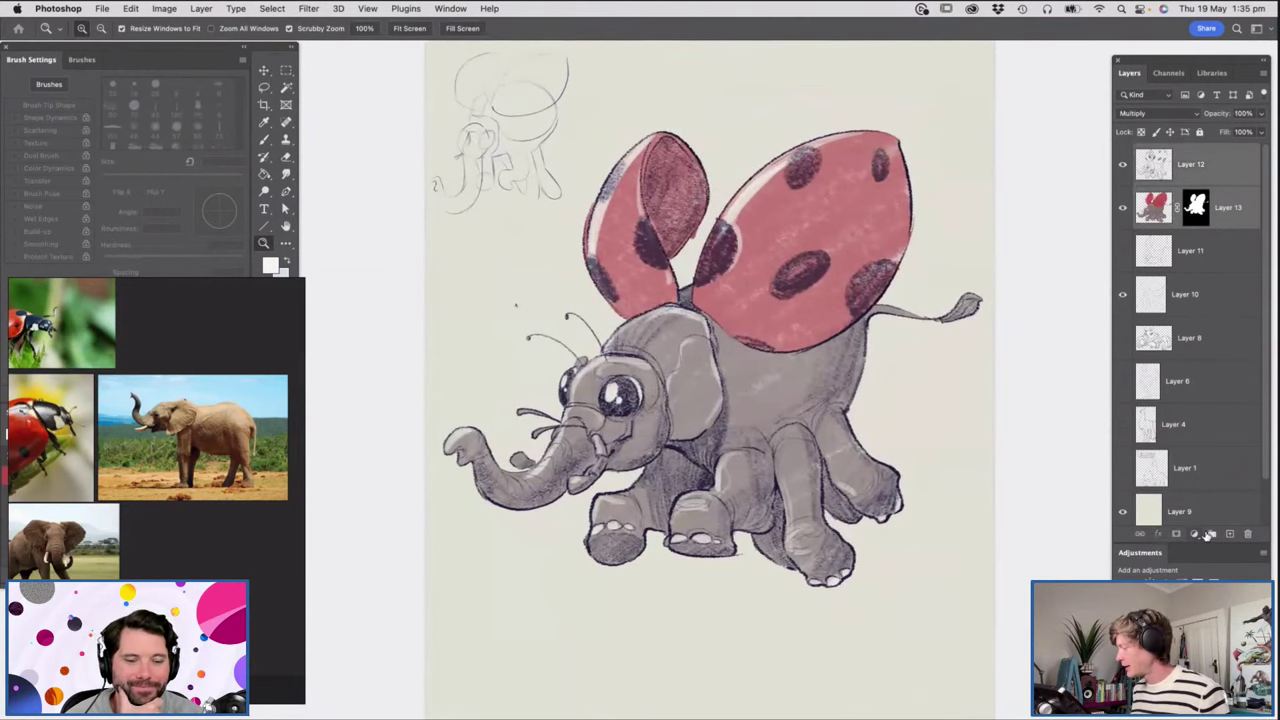
click(1182, 250)
click(1123, 296)
click(1185, 300)
shift+click(1206, 171)
click(1212, 536)
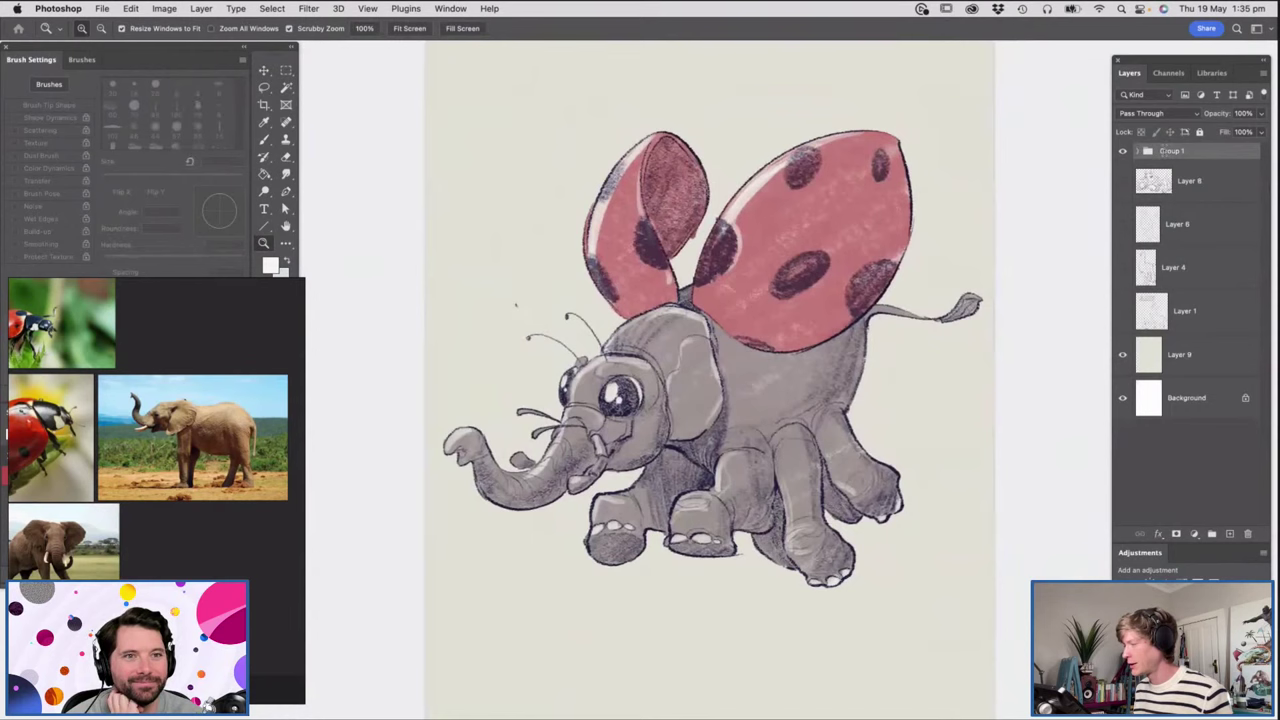
text(Lady )
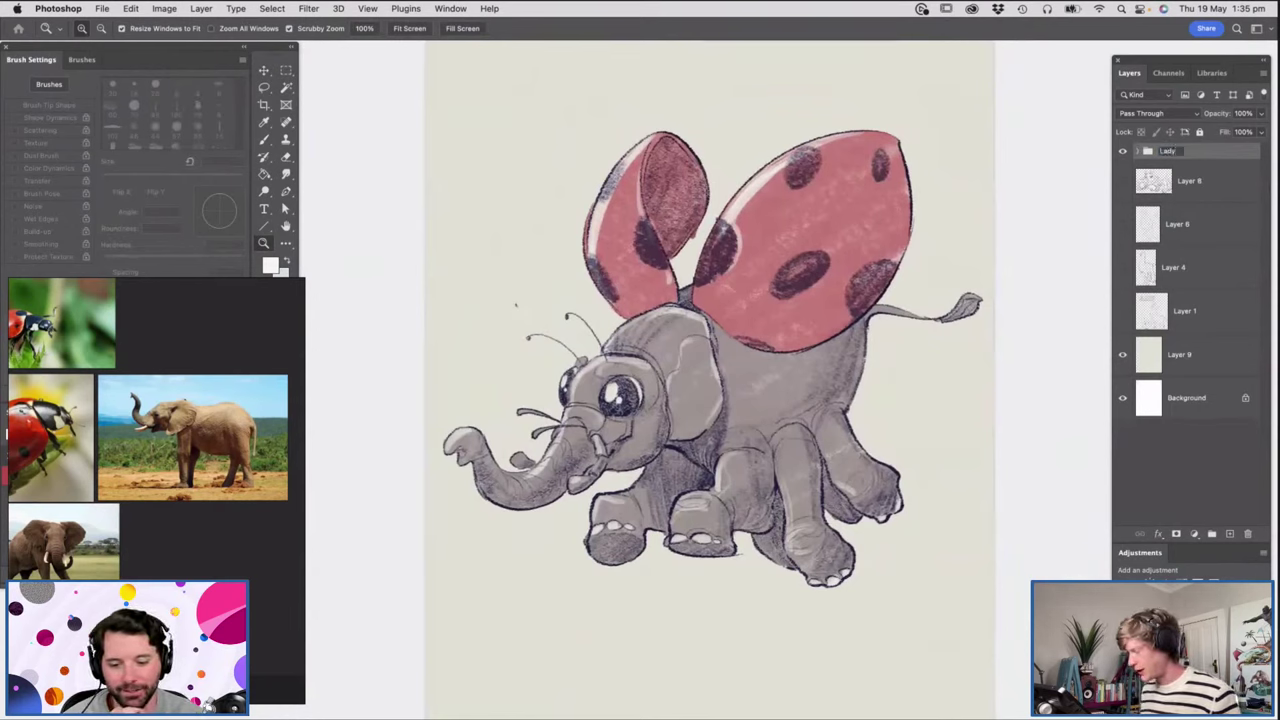
text(Phan)
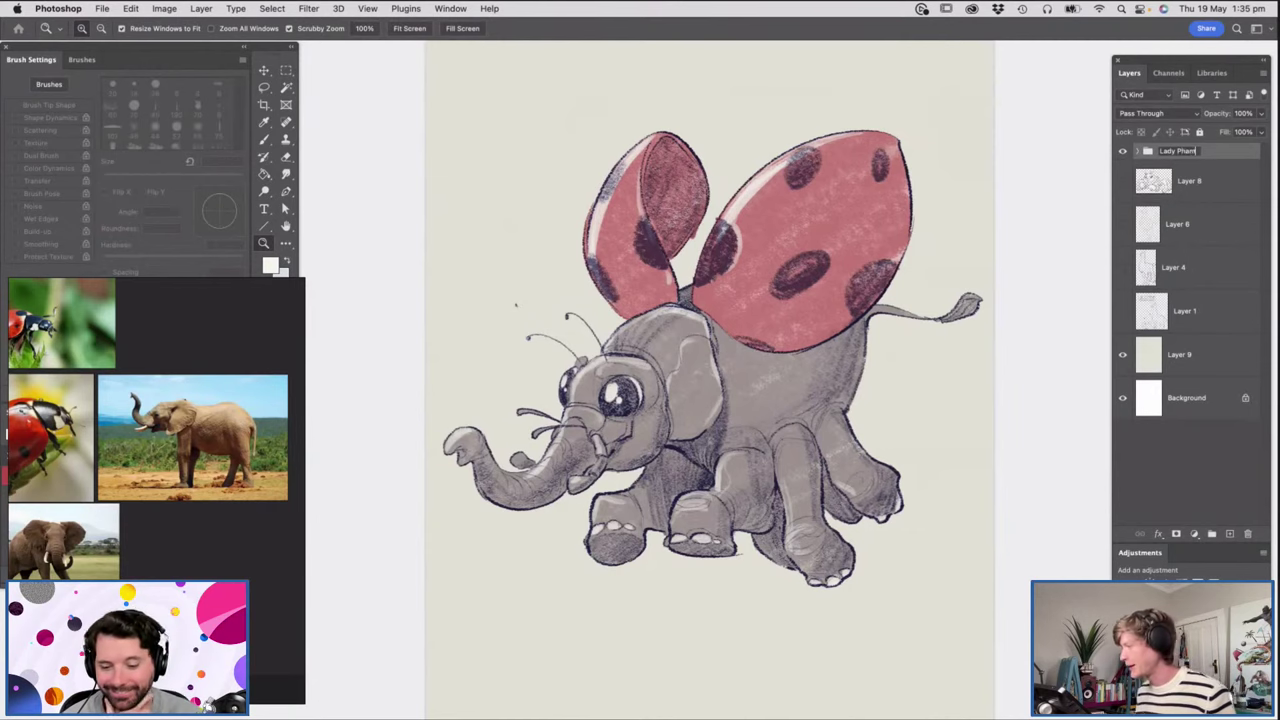
text(t)
key(Return)
Add a new empty layer above the Lady Phant group and hide the group.
drag(624, 290, 579, 313)
drag(663, 279, 701, 342)
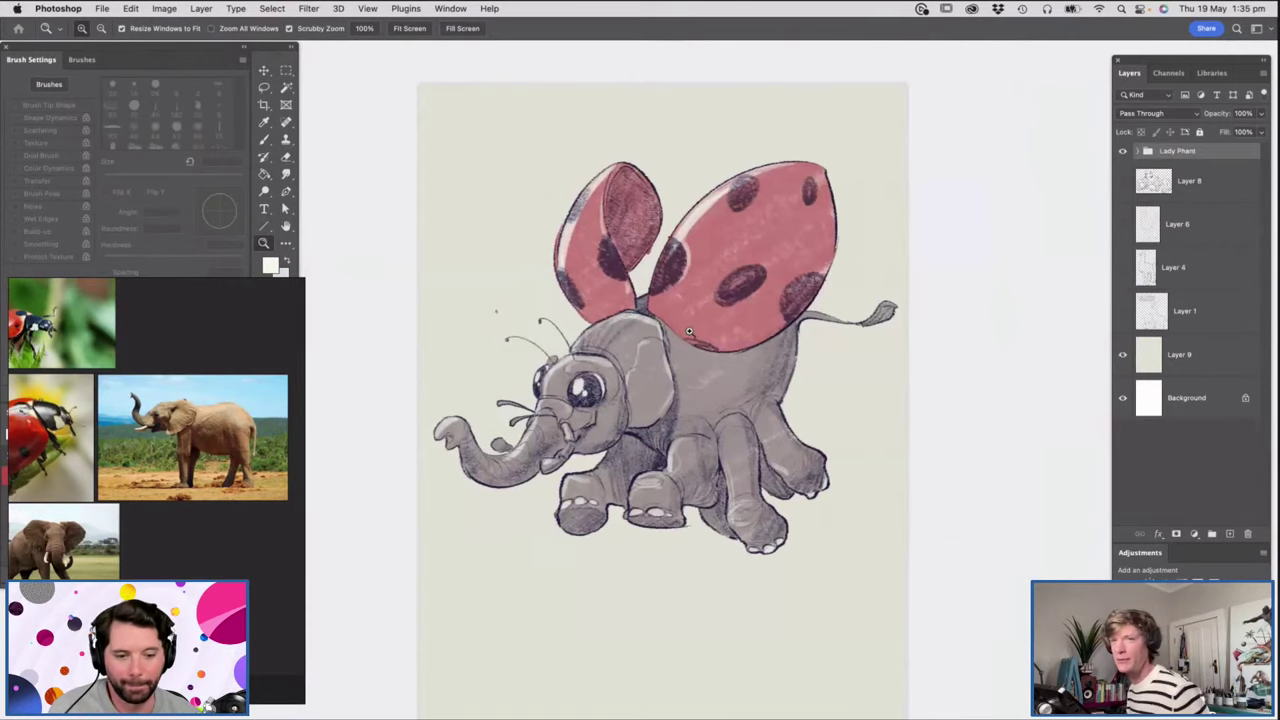
click(1121, 151)
click(1121, 151)
click(1121, 151)
click(1230, 534)
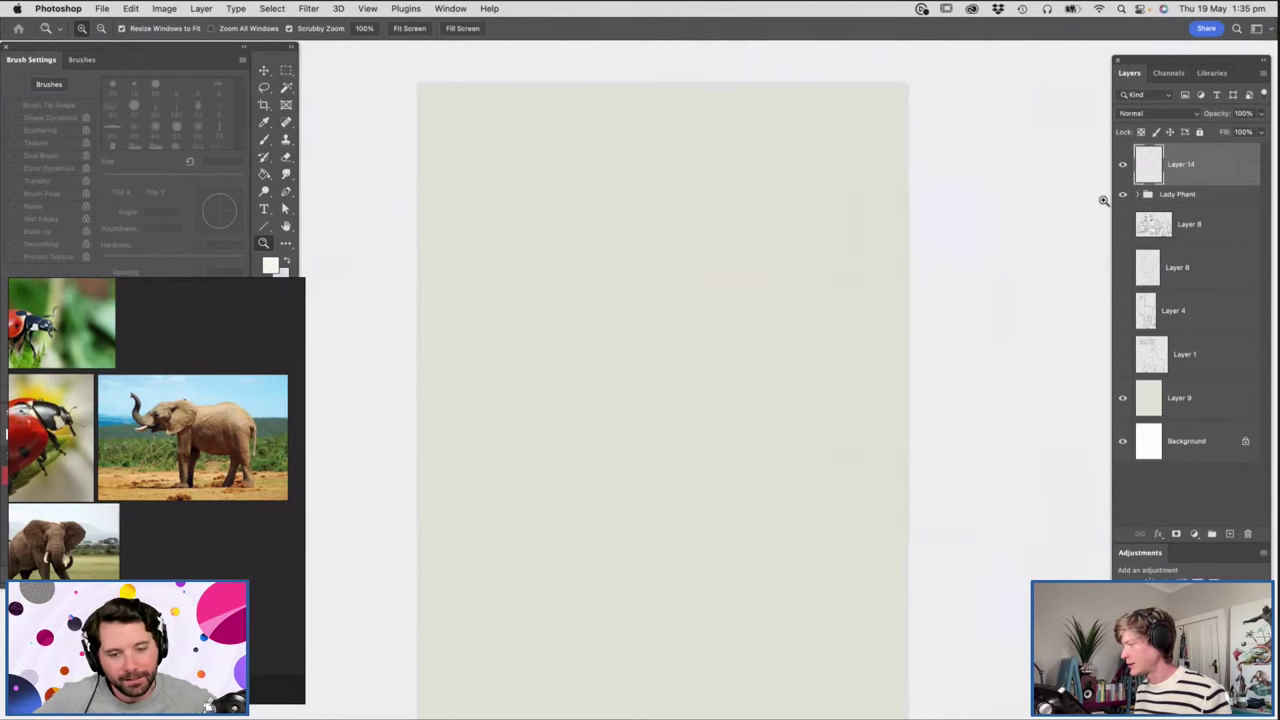
click(1122, 194)
click(712, 346)
drag(712, 346, 710, 347)
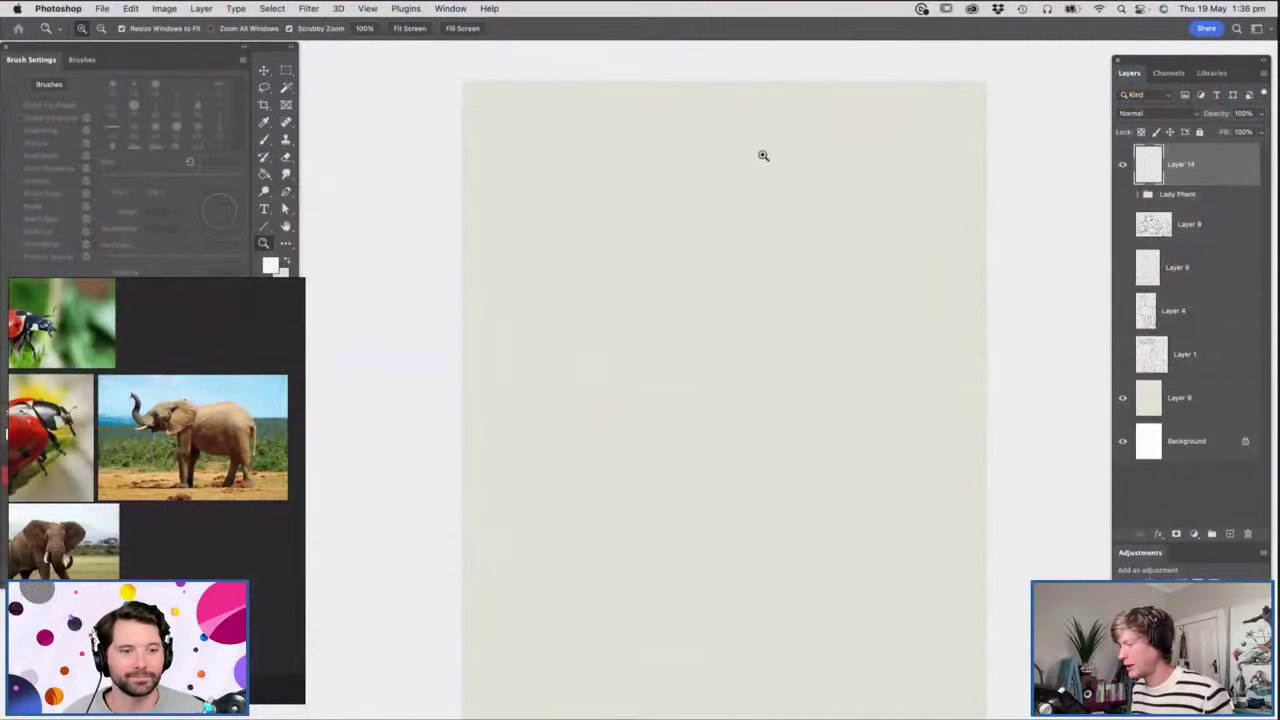
click(777, 177)
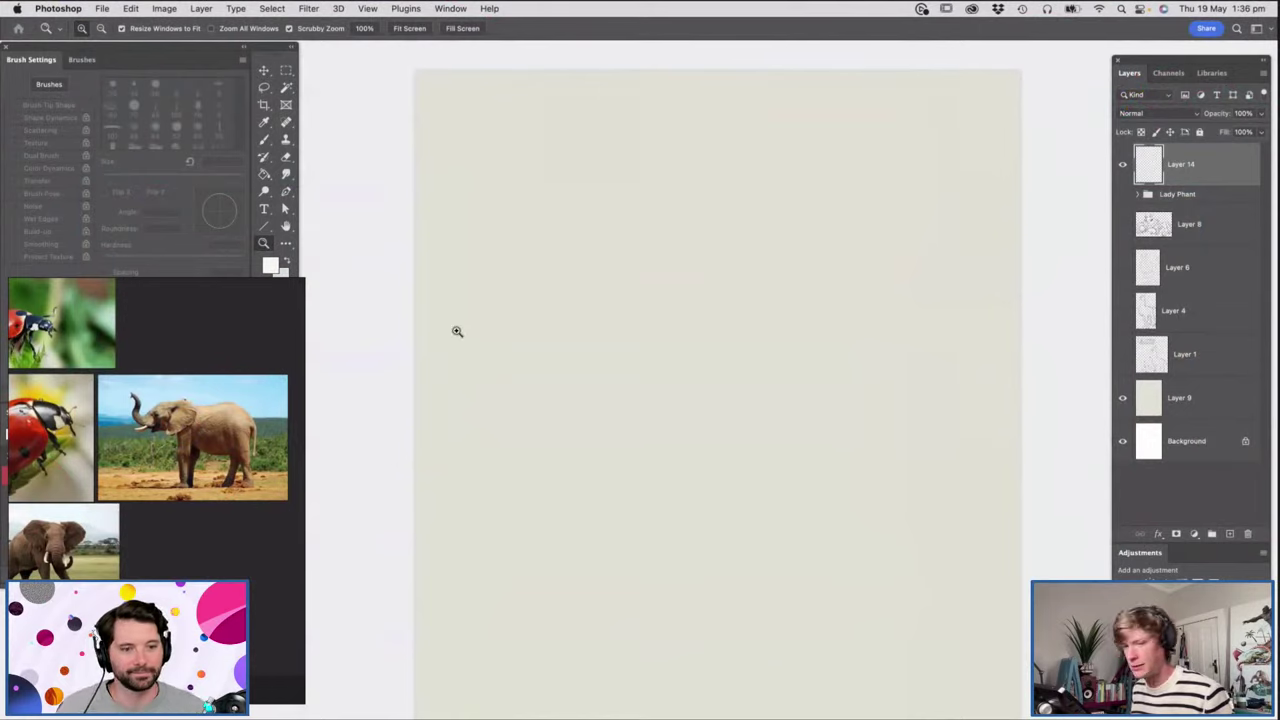
key(Tab)
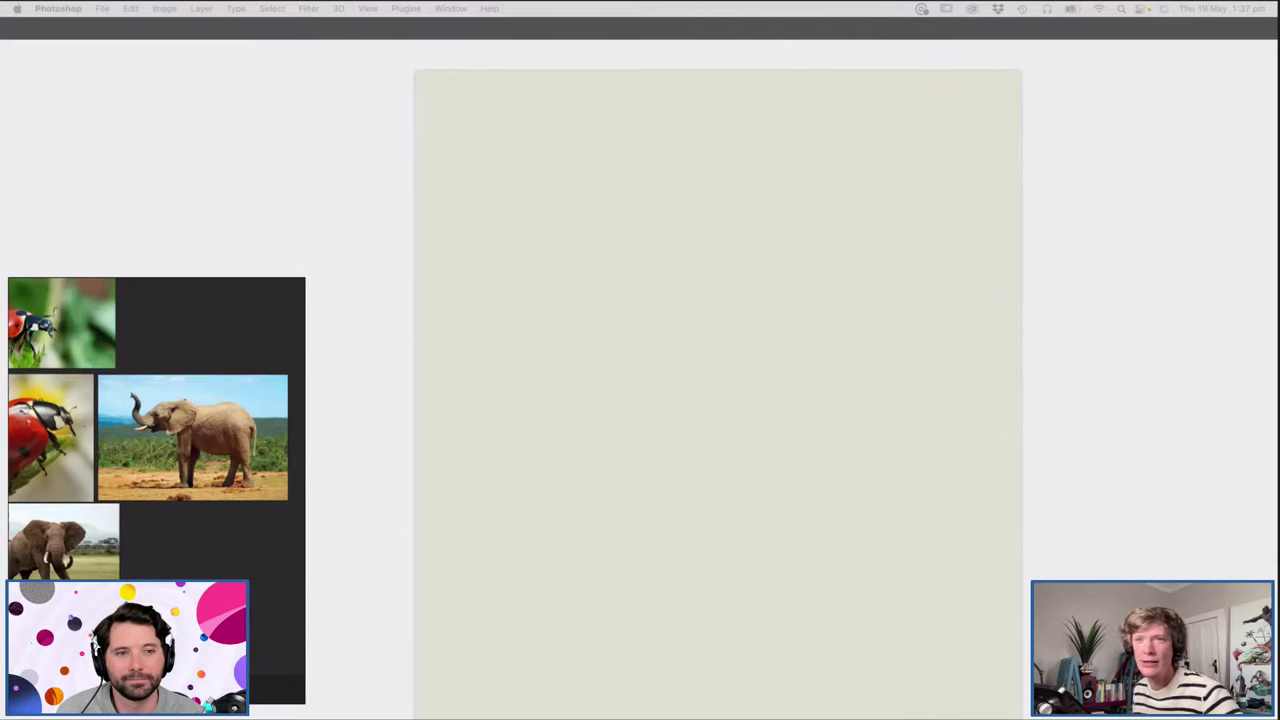
key(Tab)
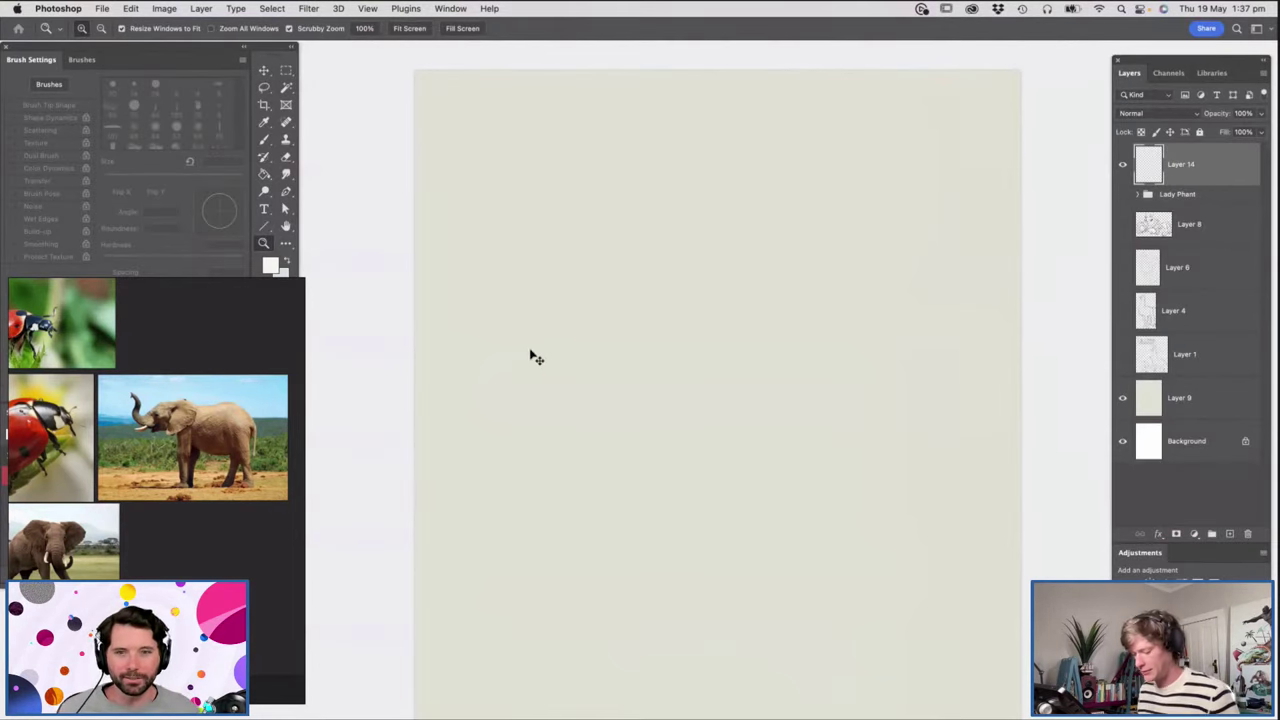
Paste the seated lion photo onto Layer 14 and place it in the canvas's upper-left corner.
key(super+v)
key(v)
drag(715, 410, 500, 178)
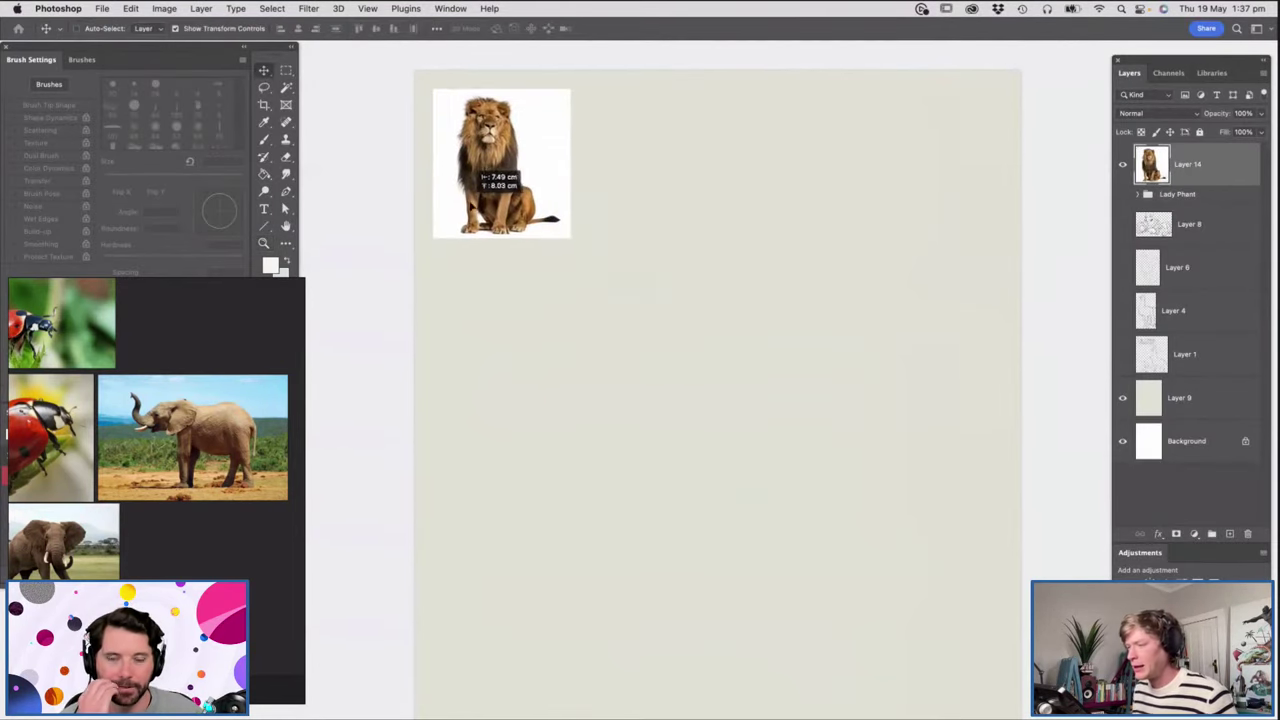
Remove the white background around the lion, then enlarge the cutout and keep it in the canvas's upper-left corner.
key(w)
click(535, 176)
key(Delete)
key(super+d)
key(super+t)
drag(561, 231, 655, 390)
drag(636, 334, 610, 331)
key(Return)
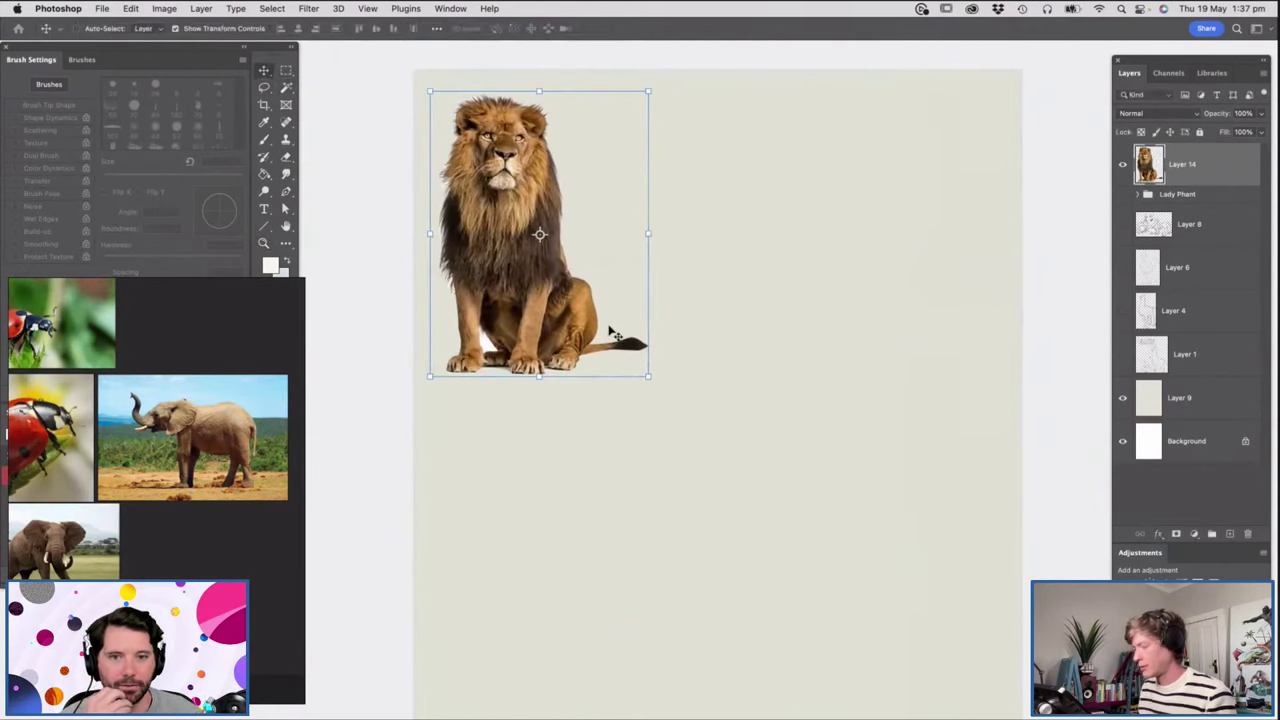
key(Tab)
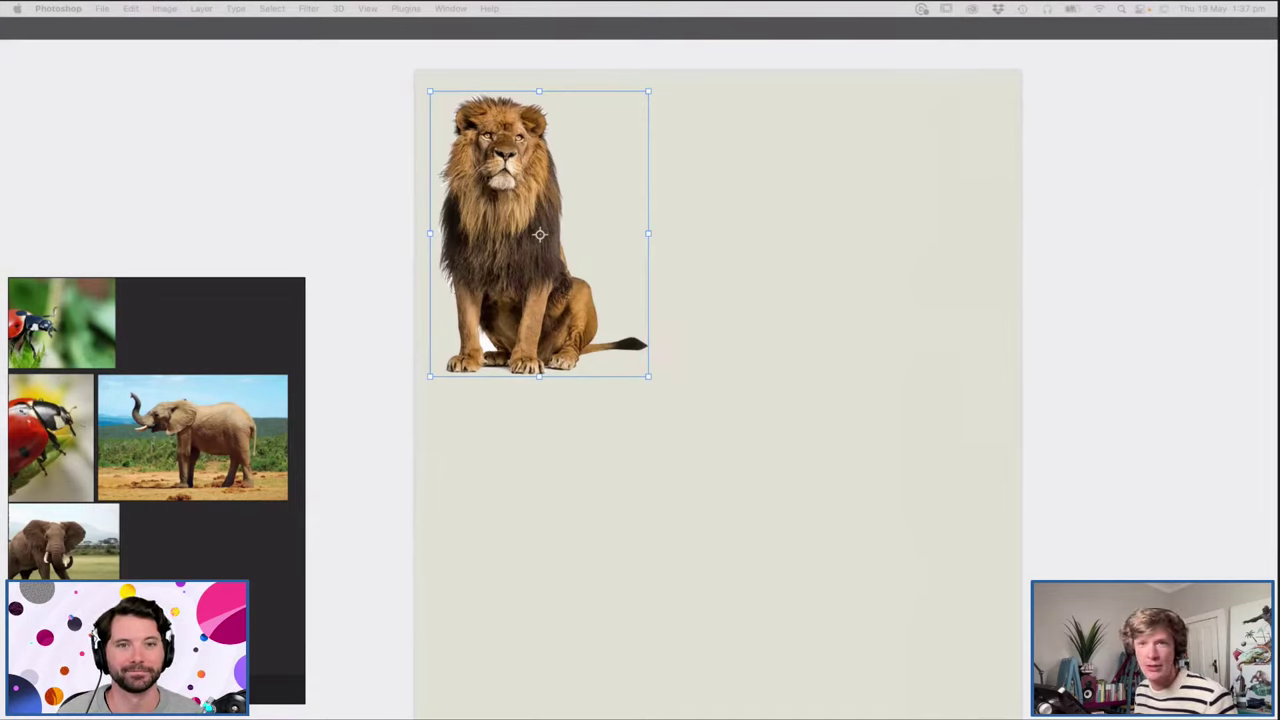
key(Tab)
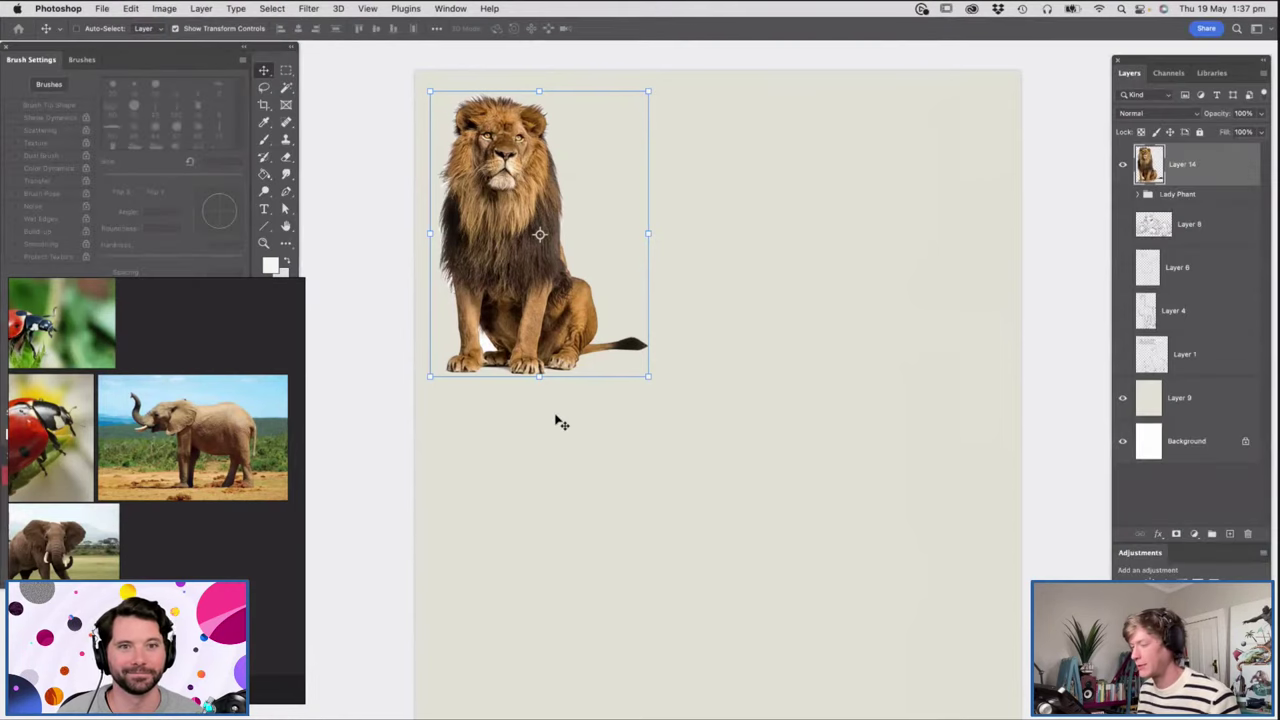
Paste the pigeon photo, scale it to 53.90% and place it directly below the lion.
key(super+v)
drag(937, 231, 720, 362)
drag(709, 414, 607, 410)
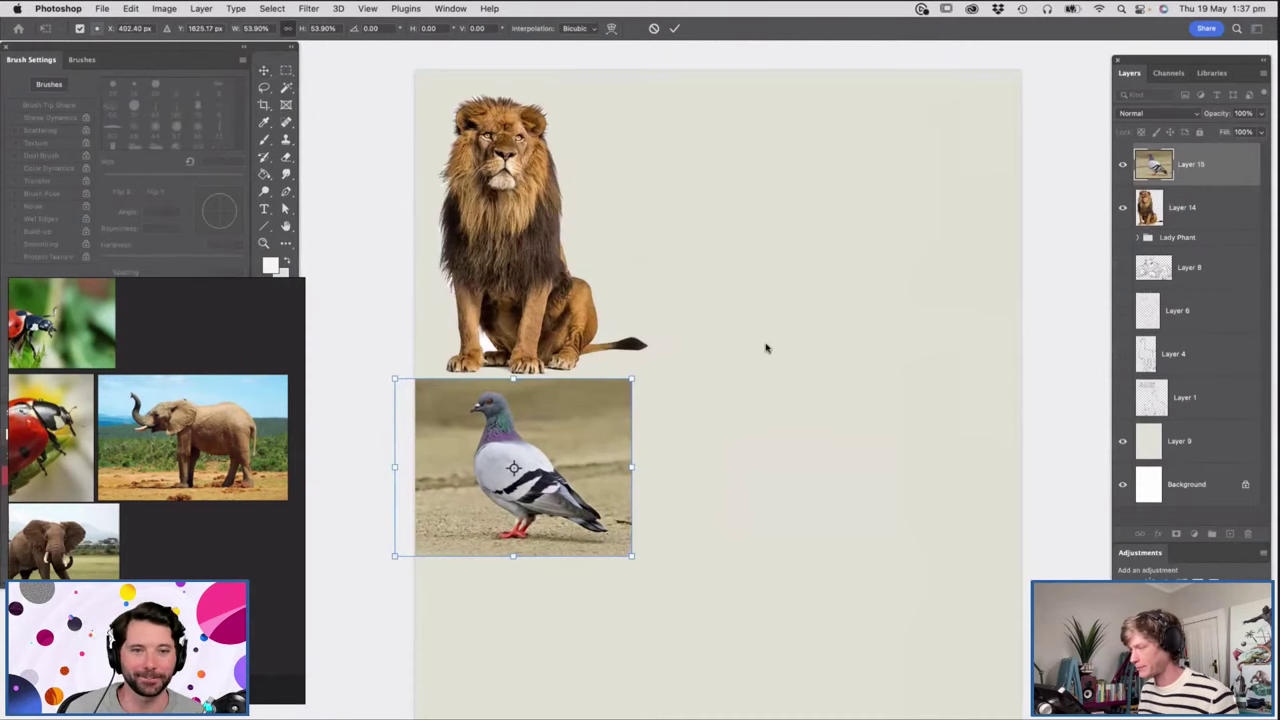
key(Return)
Copy the pigeon photo into the PureRef reference board and place it beside the grey elephant photo.
key(m)
drag(416, 343, 673, 603)
key(super+c)
click(287, 317)
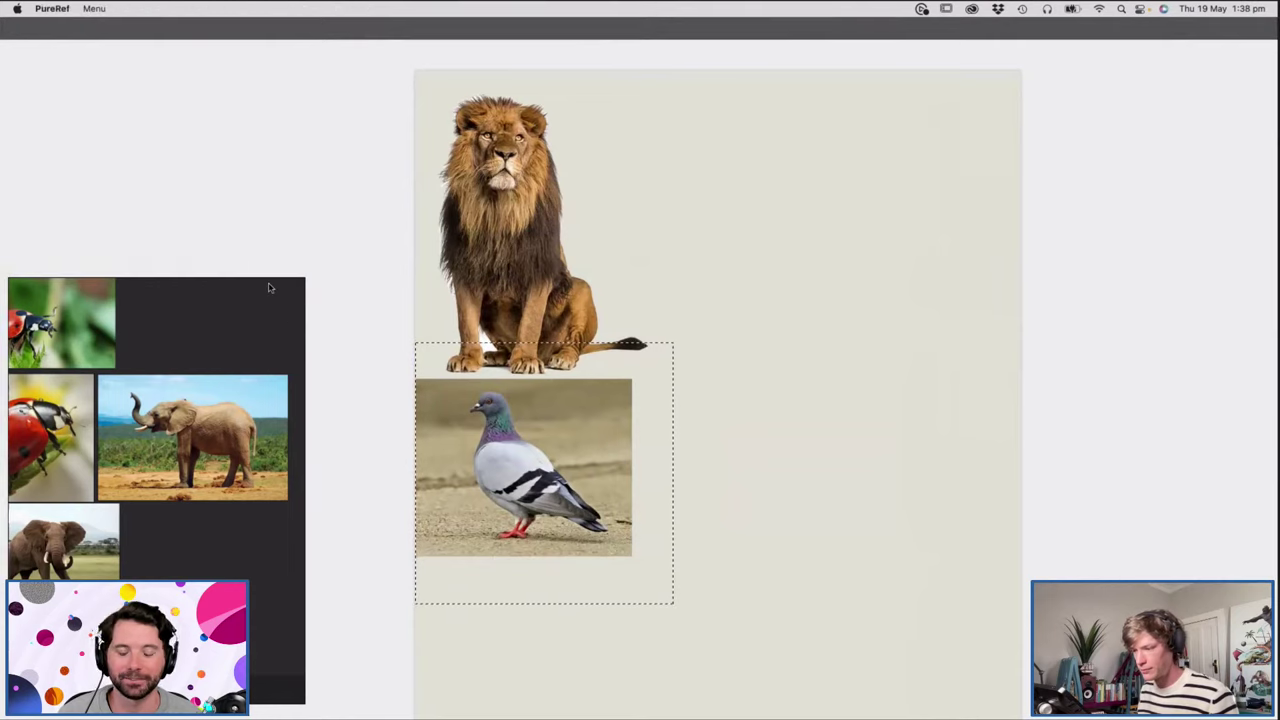
key(super+v)
drag(243, 333, 162, 558)
Return to Photoshop, copy the lion from Layer 14, and paste it into the PureRef board beside the pigeon, scaled down slightly.
click(612, 325)
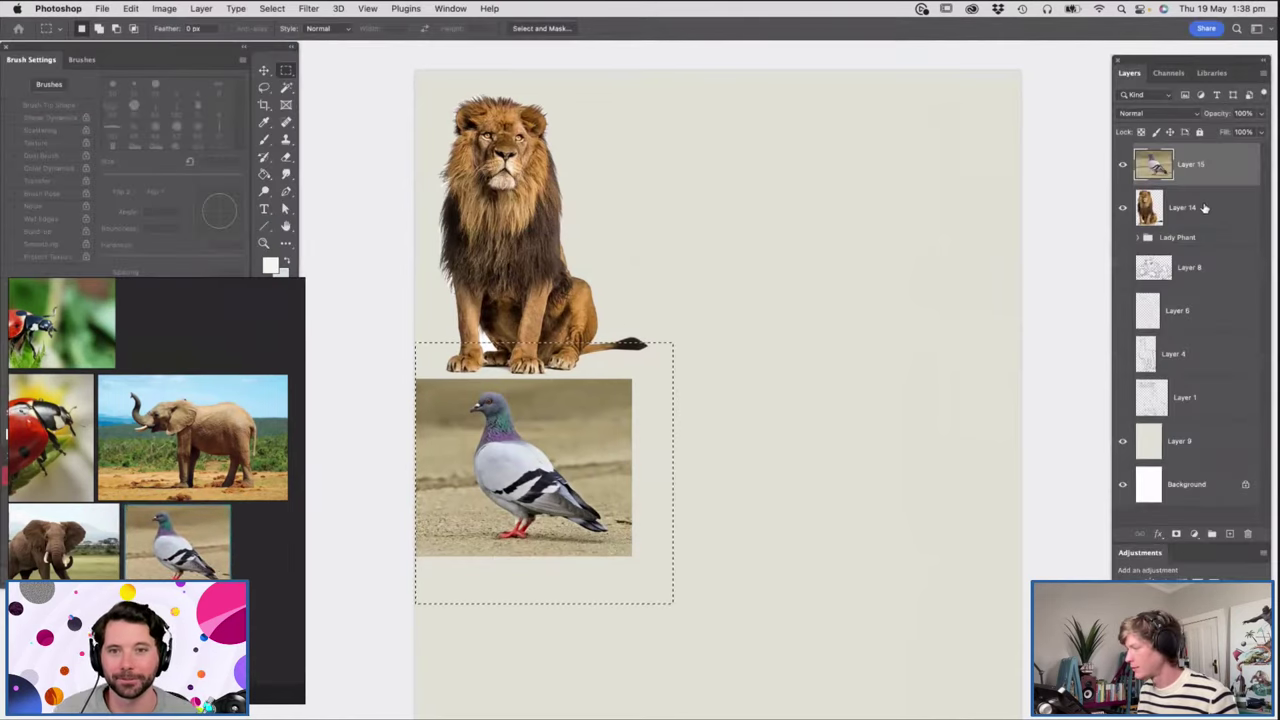
key(alt+bracketleft)
drag(416, 83, 664, 408)
click(216, 625)
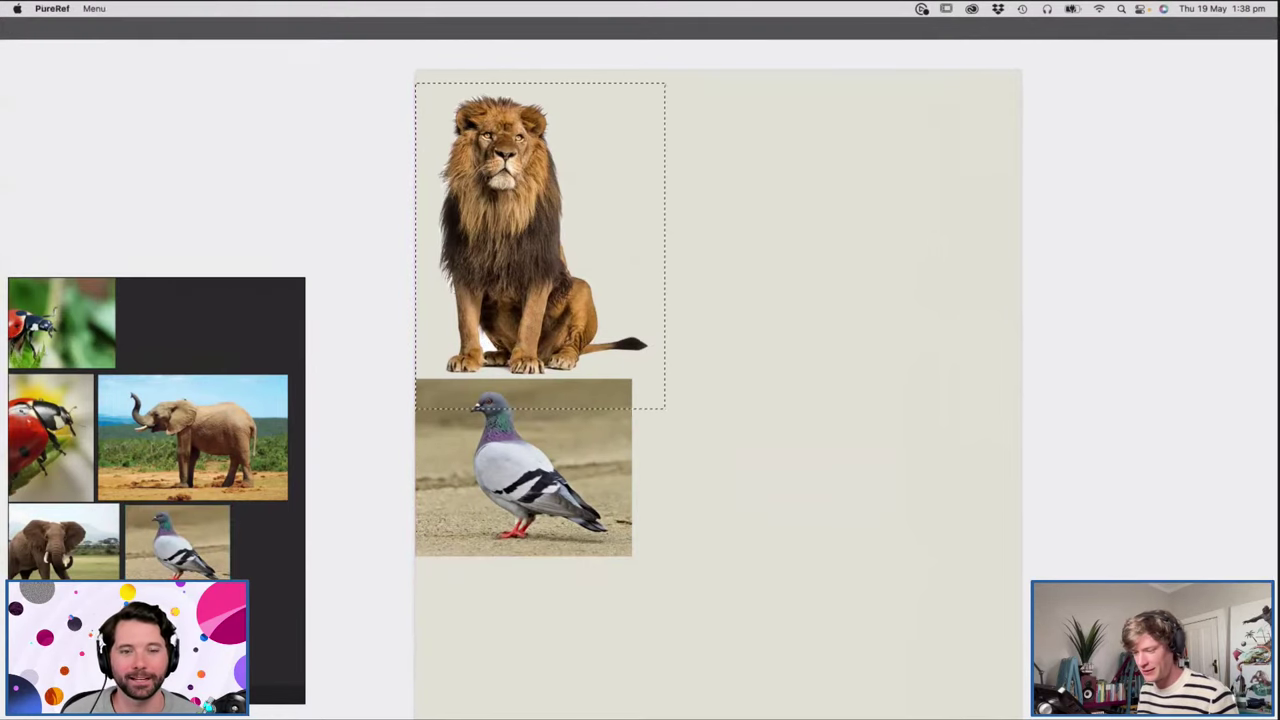
key(super+v)
drag(253, 580, 290, 557)
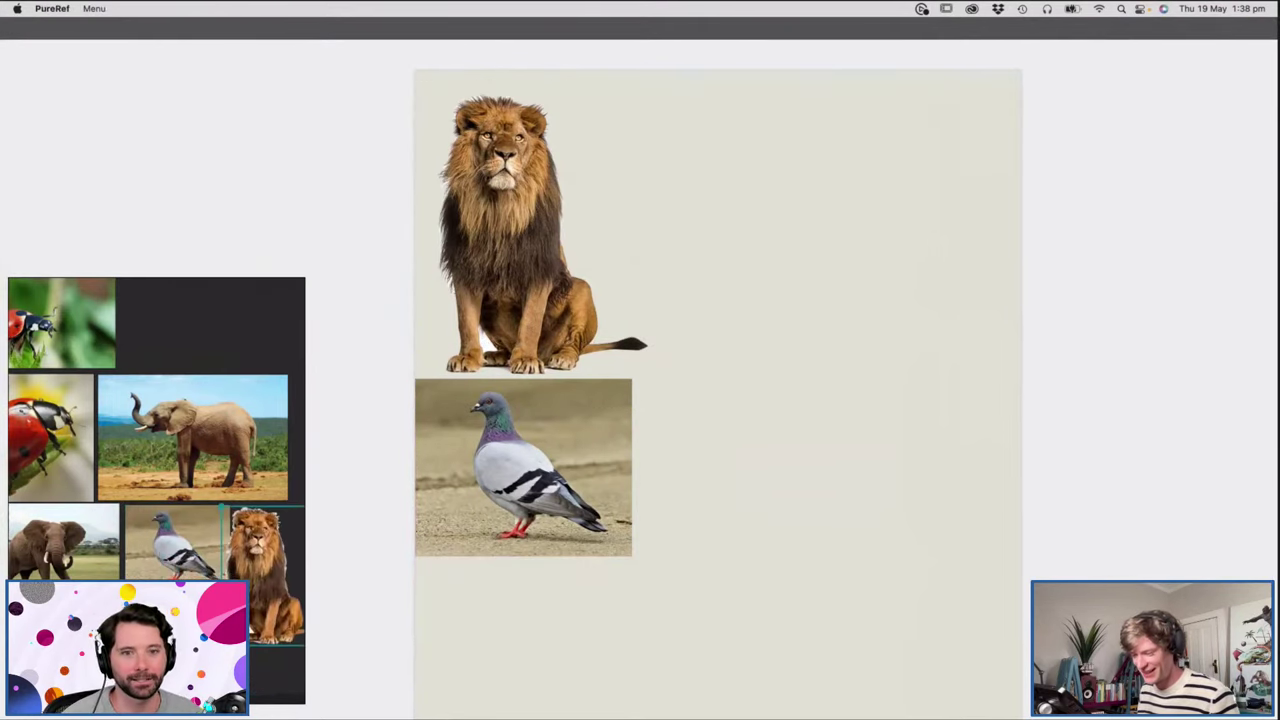
drag(222, 645, 233, 626)
click(226, 662)
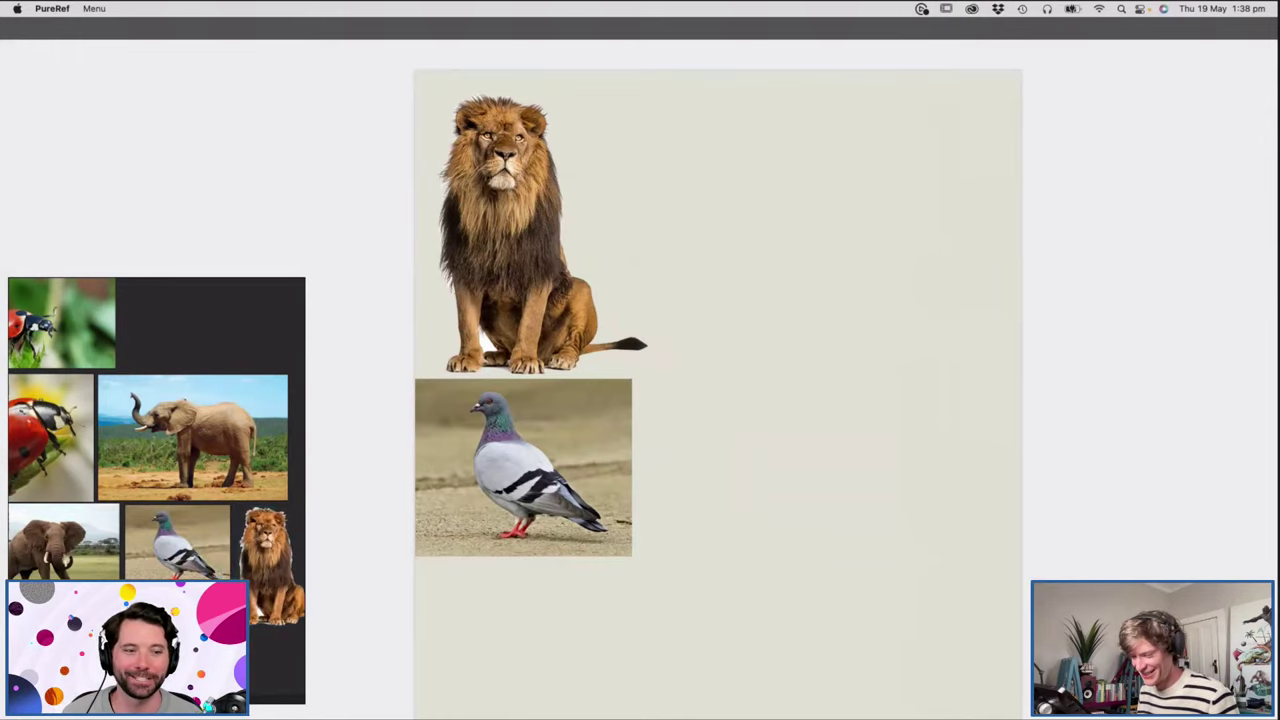
Switch back to Photoshop, hide the lion and pigeon layers, and add a new empty layer above them.
key(super+Tab)
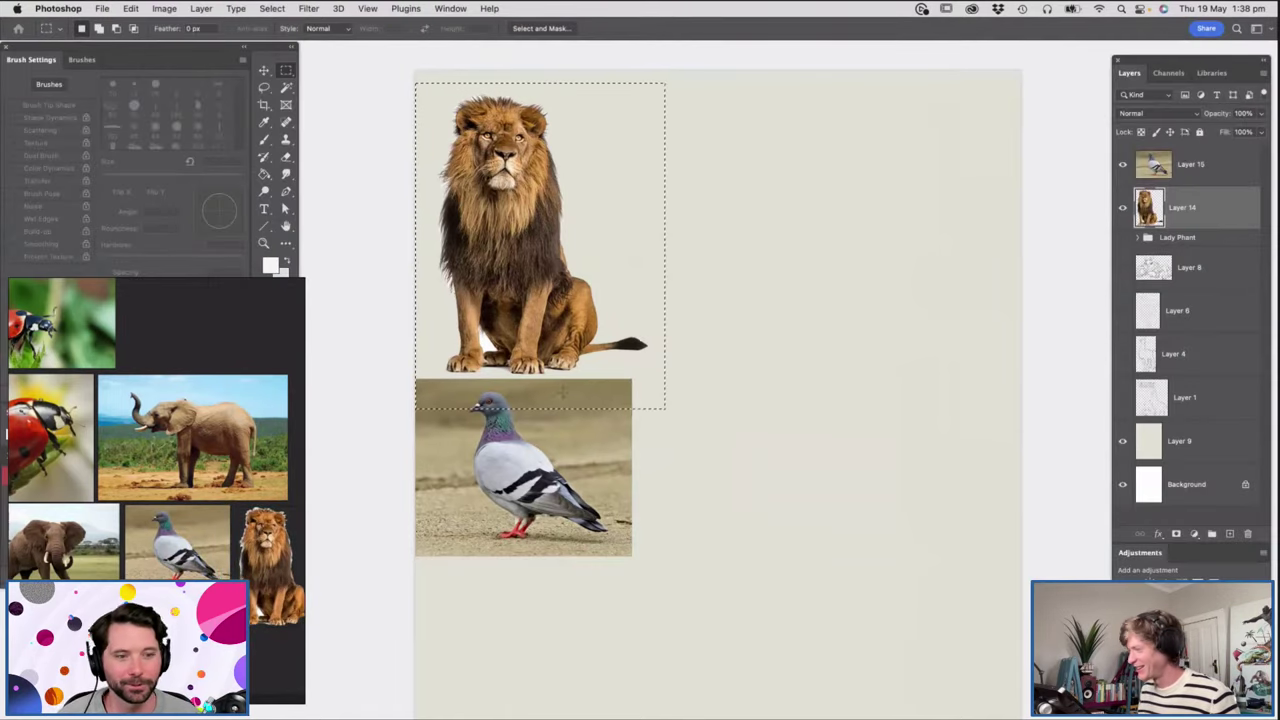
drag(1123, 164, 1122, 210)
click(1208, 166)
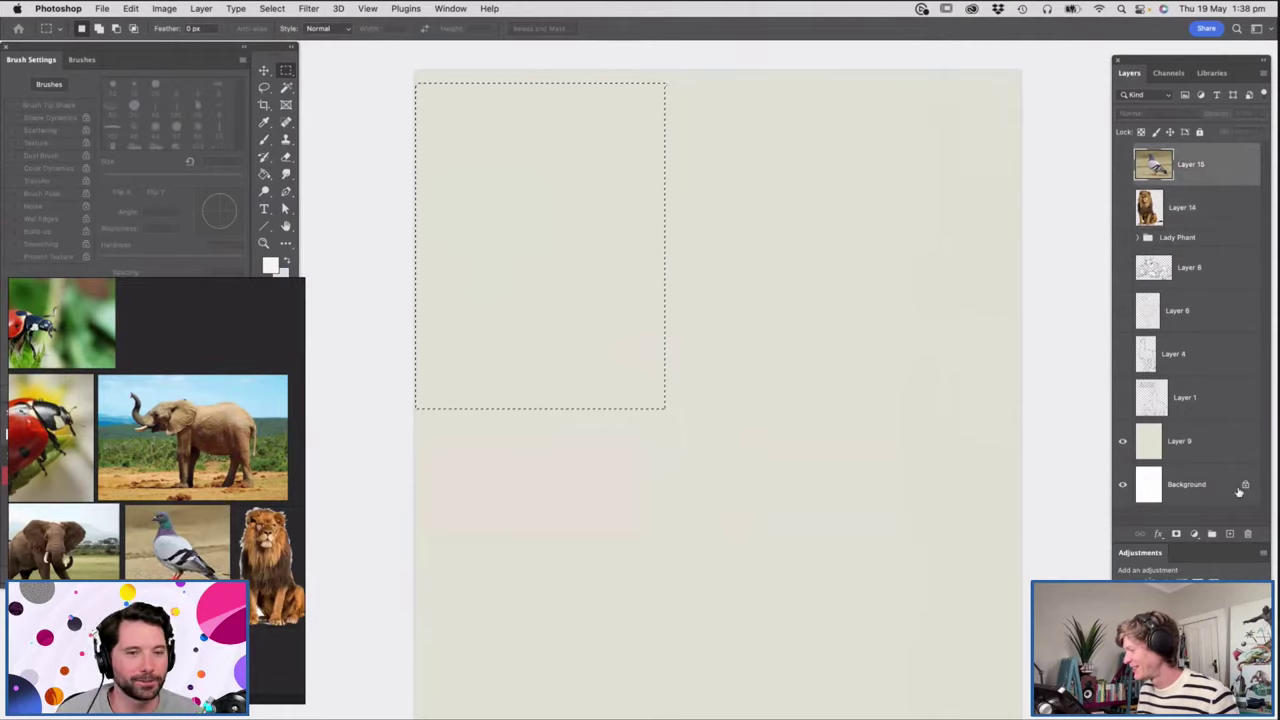
click(1236, 535)
Clear the rectangular selection left on the canvas.
key(z)
click(686, 143)
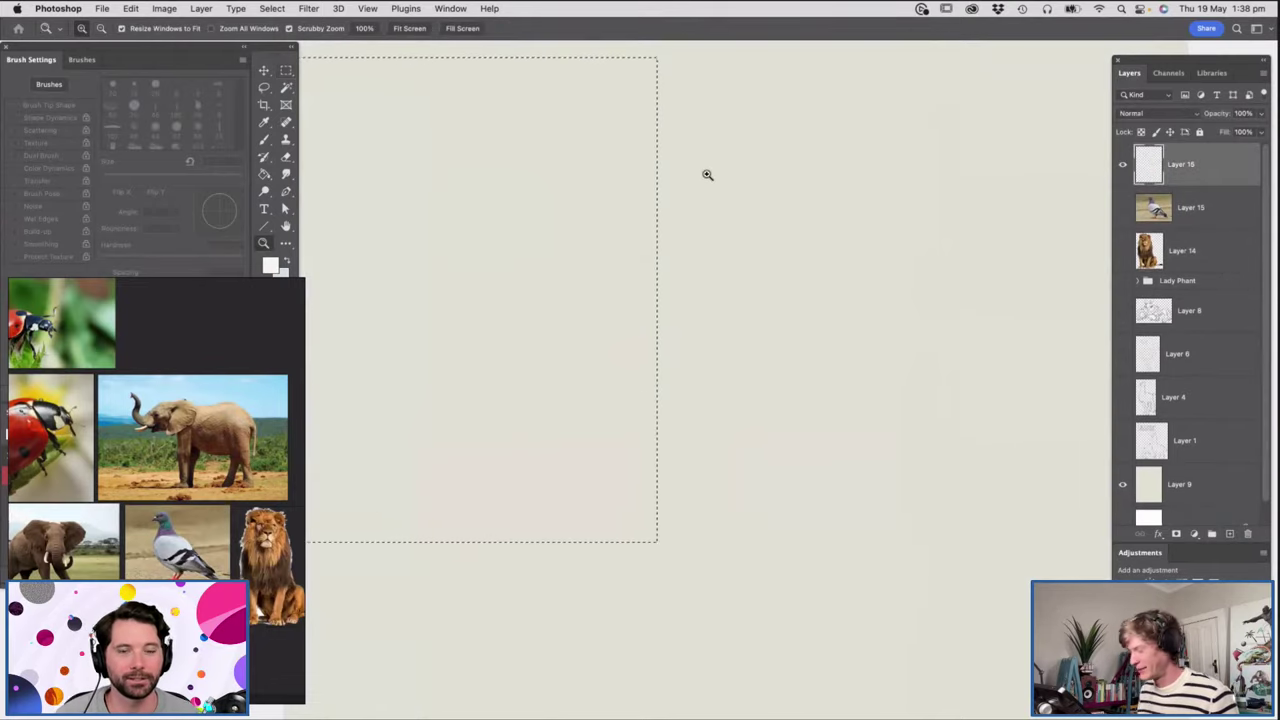
key(m)
click(678, 334)
key(z)
mouse_move(678, 334)
mouse_down()
mouse_move(663, 334)
mouse_move(671, 323)
mouse_up()
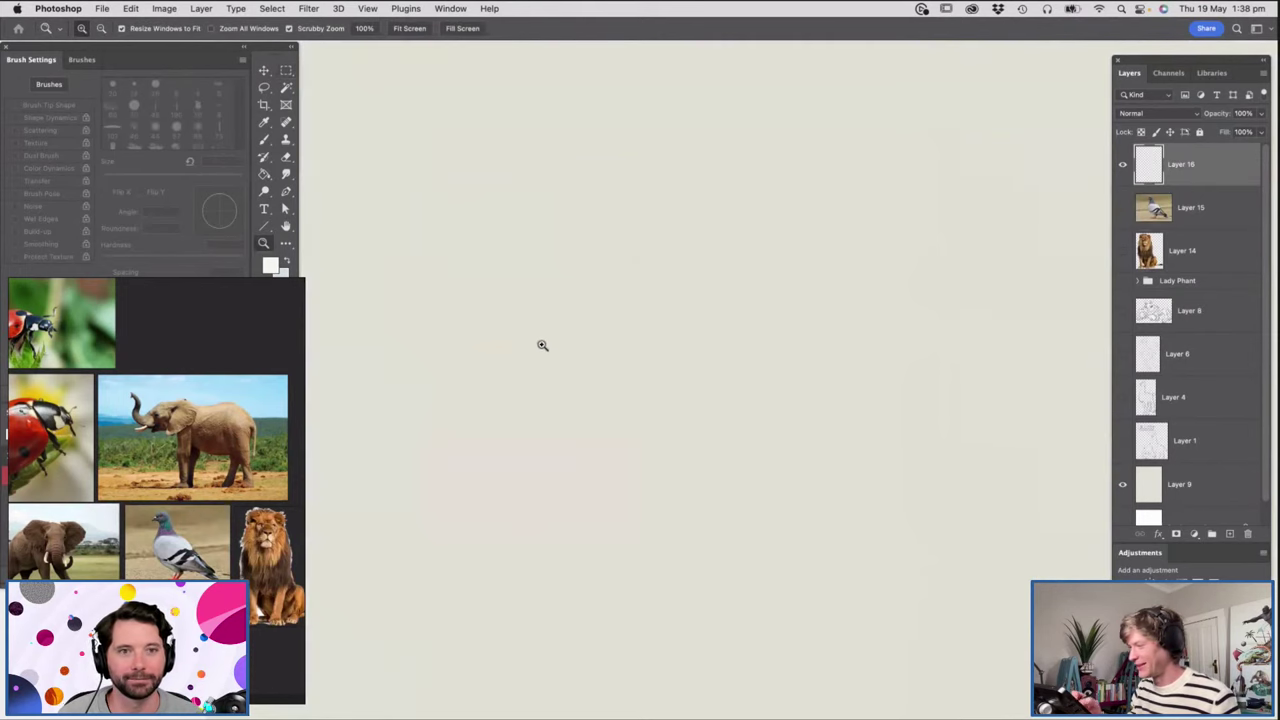
Choose the recently used textured 89 px brush, reduce its size to 68 px and set the painting colour to dark navy.
key(b)
right_click(500, 290)
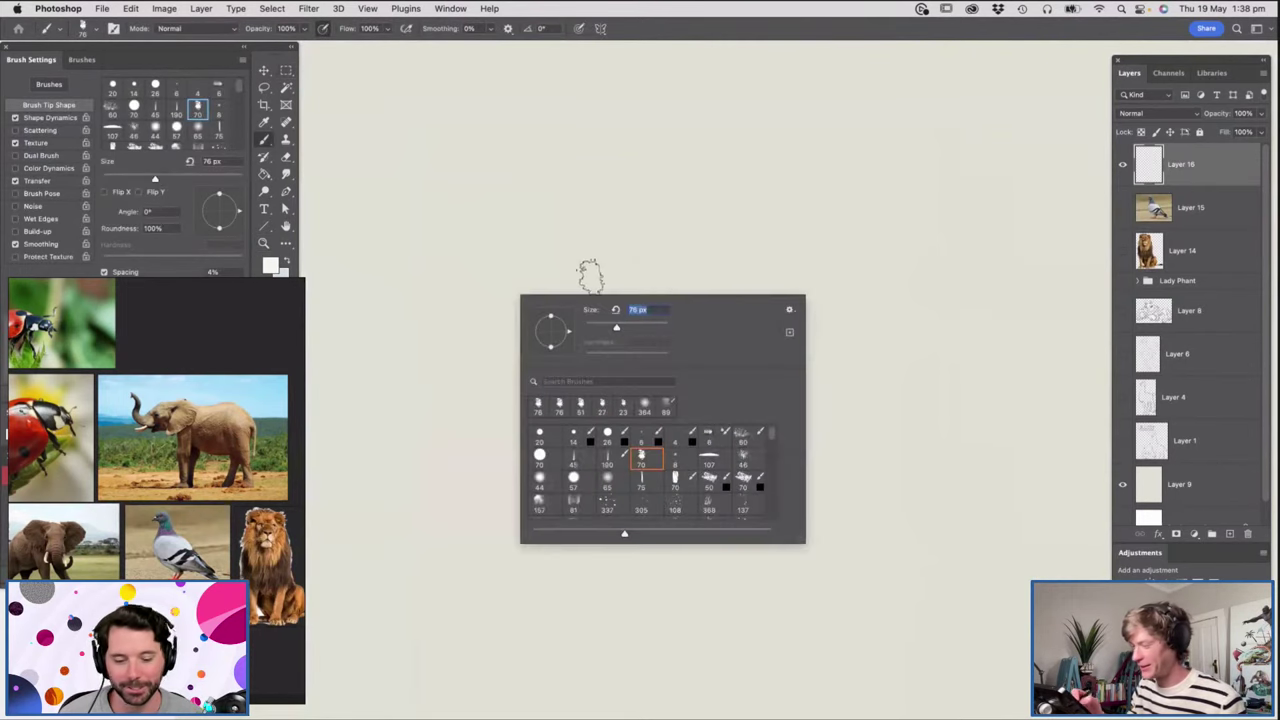
click(666, 403)
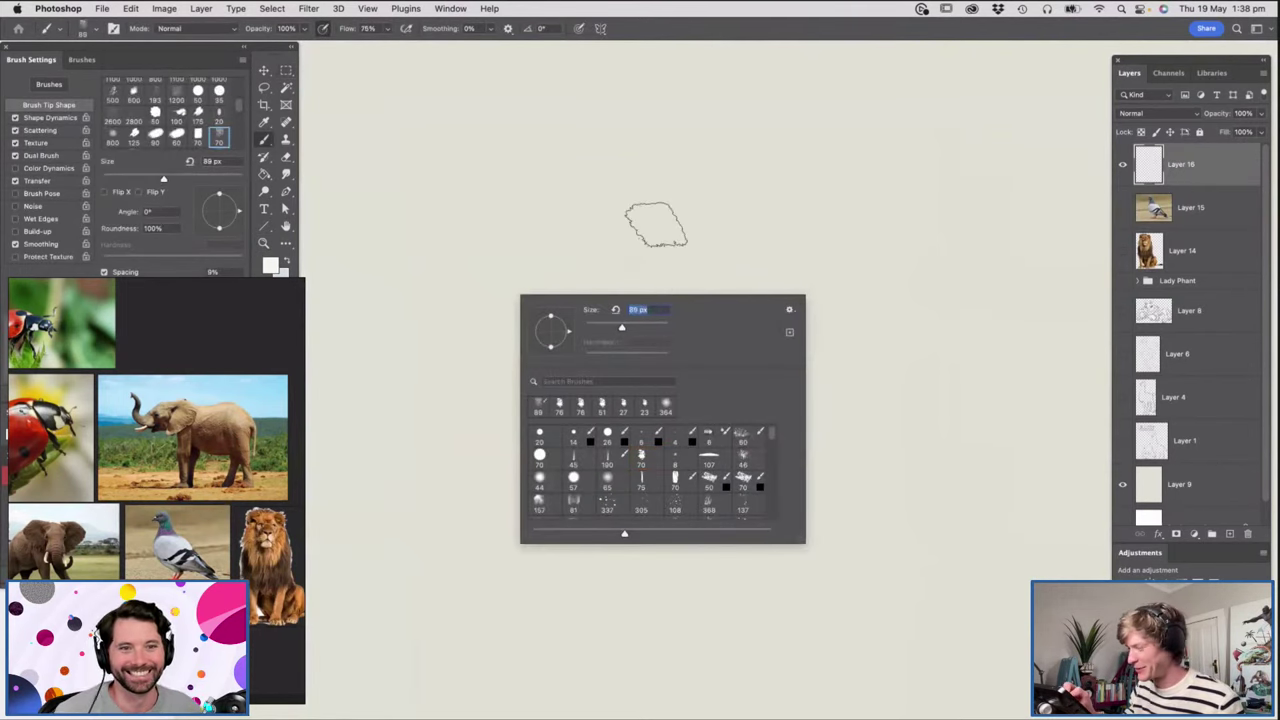
drag(621, 325, 612, 326)
click(646, 257)
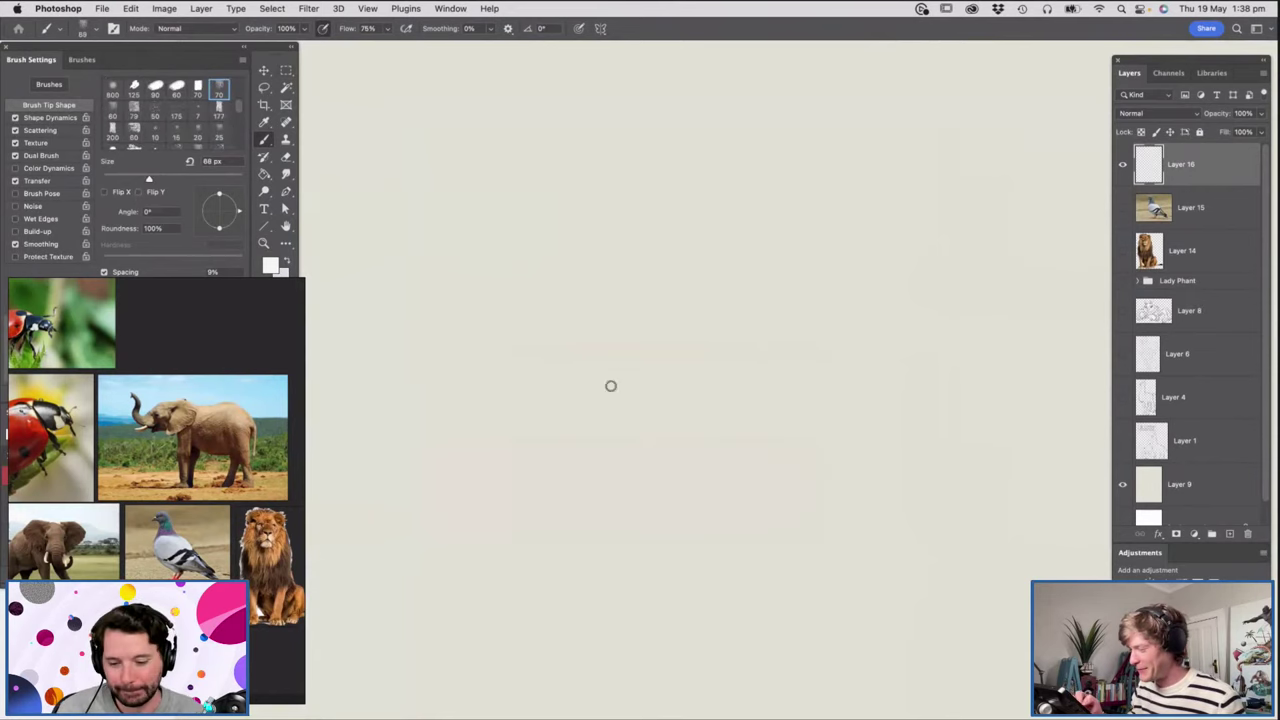
key(n)
click(625, 354)
click(626, 366)
click(729, 292)
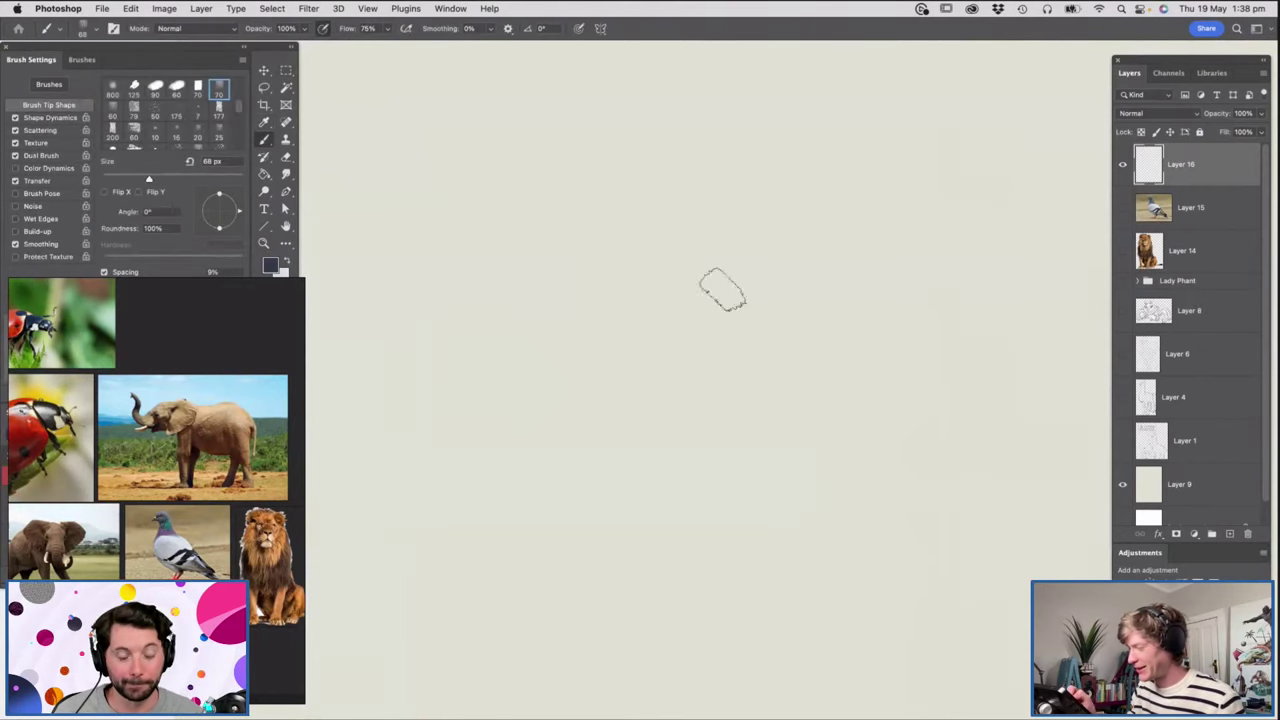
Sketch the pigeon's rounded head and both sides of its long neck on Layer 16.
key(z)
drag(680, 414, 703, 426)
drag(846, 334, 790, 340)
drag(890, 407, 924, 434)
drag(788, 333, 808, 354)
scroll(808, 353, up, 2)
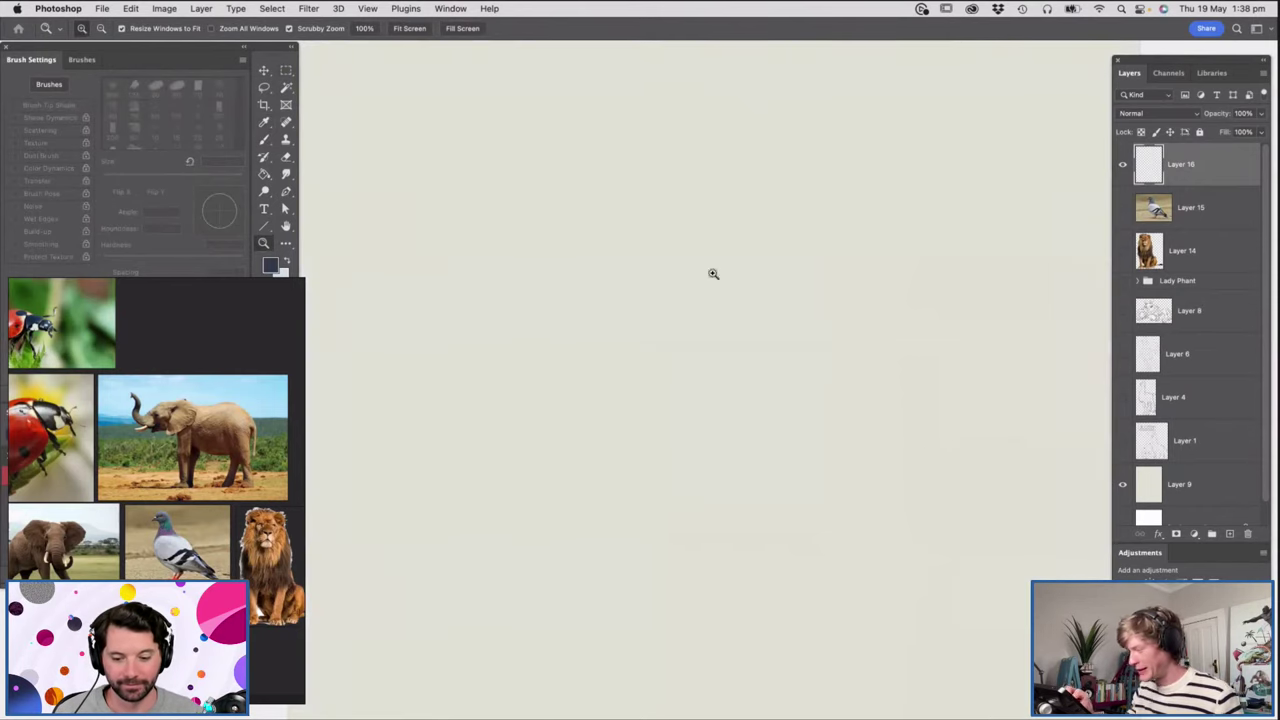
key(b)
mouse_move(646, 177)
mouse_down()
mouse_move(606, 154)
mouse_move(672, 182)
mouse_move(677, 214)
mouse_up()
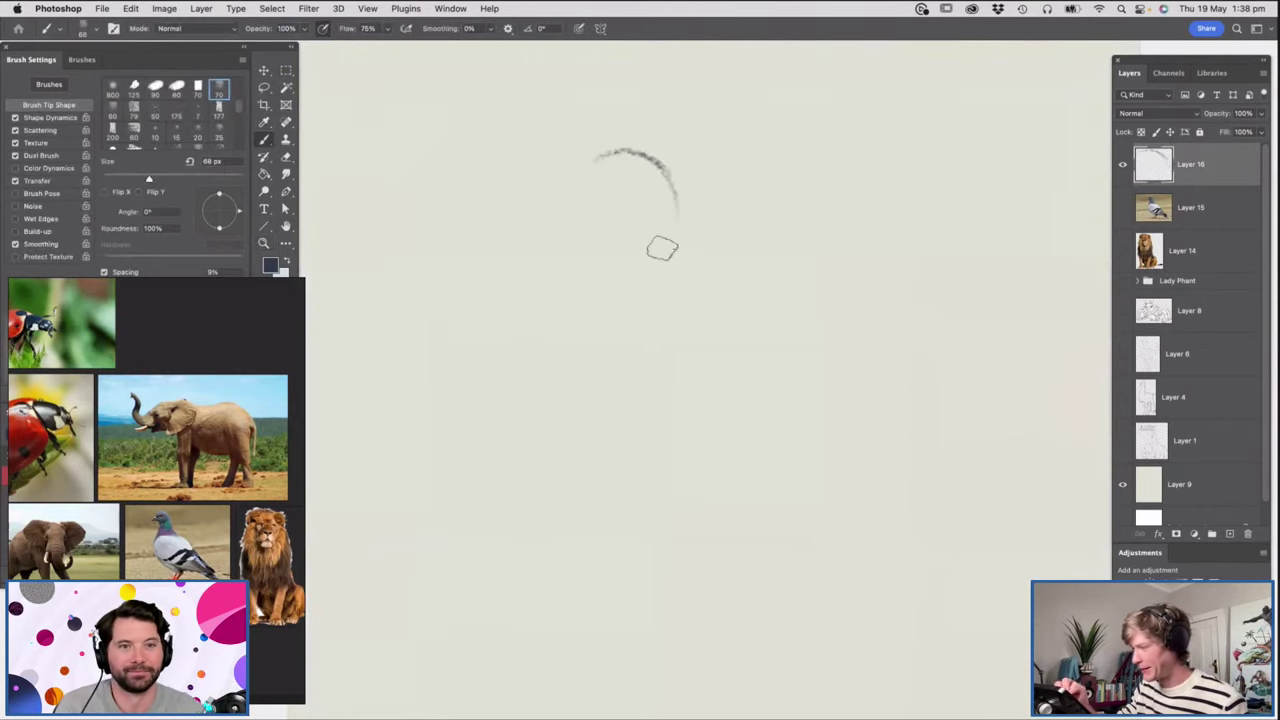
mouse_move(598, 155)
mouse_down()
mouse_move(574, 223)
mouse_move(595, 300)
mouse_move(575, 385)
mouse_up()
mouse_move(678, 188)
mouse_down()
mouse_move(691, 346)
mouse_move(698, 311)
mouse_move(688, 428)
mouse_up()
Sketch the pigeon's rounded chest, sloping back, short tail tip and belly to close the body outline.
drag(543, 411, 520, 575)
mouse_move(709, 357)
mouse_down()
mouse_move(718, 392)
mouse_move(871, 471)
mouse_move(943, 560)
mouse_move(886, 623)
mouse_move(497, 550)
mouse_move(630, 664)
mouse_up()
mouse_move(515, 446)
mouse_down()
mouse_move(594, 651)
mouse_move(685, 659)
mouse_up()
drag(577, 361, 508, 482)
mouse_move(588, 348)
mouse_down()
mouse_move(561, 376)
mouse_move(588, 303)
mouse_up()
Sketch a larger oval mane outline around the head, tapering to a point on the neck, in place of the narrow head.
key(z)
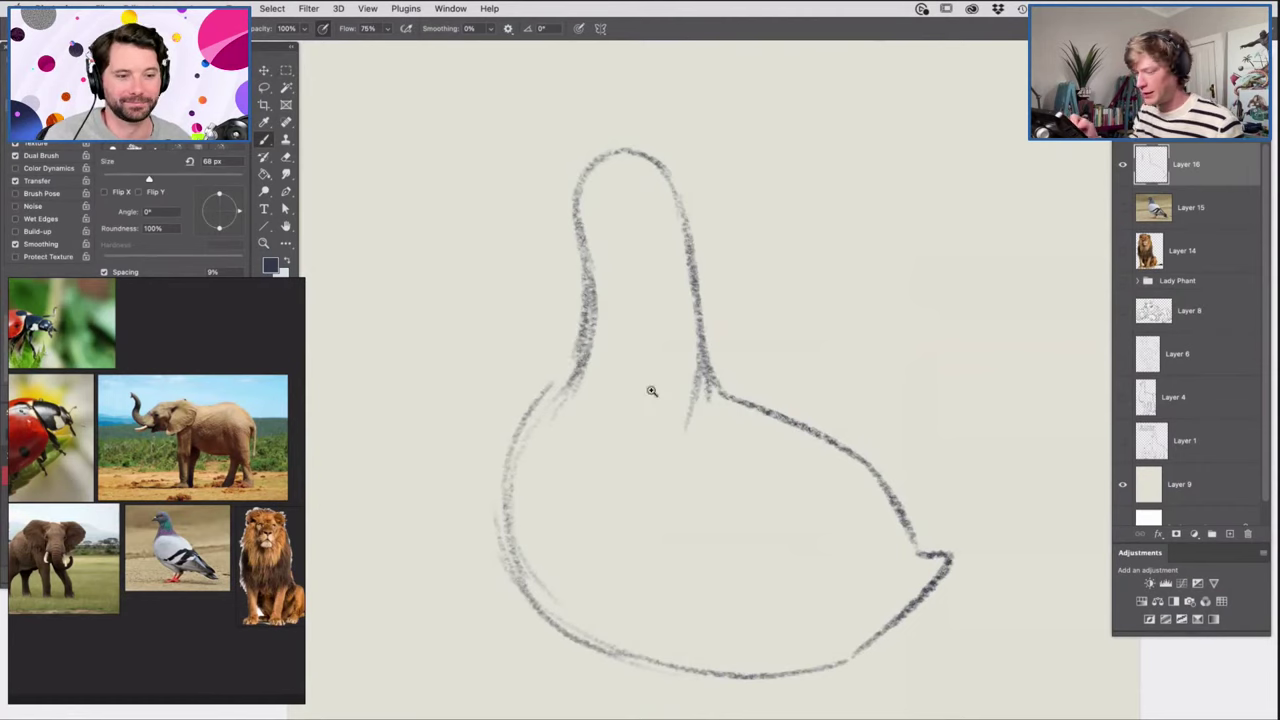
drag(652, 391, 619, 411)
mouse_move(618, 278)
mouse_down()
mouse_move(668, 294)
mouse_move(657, 257)
mouse_up()
key(b)
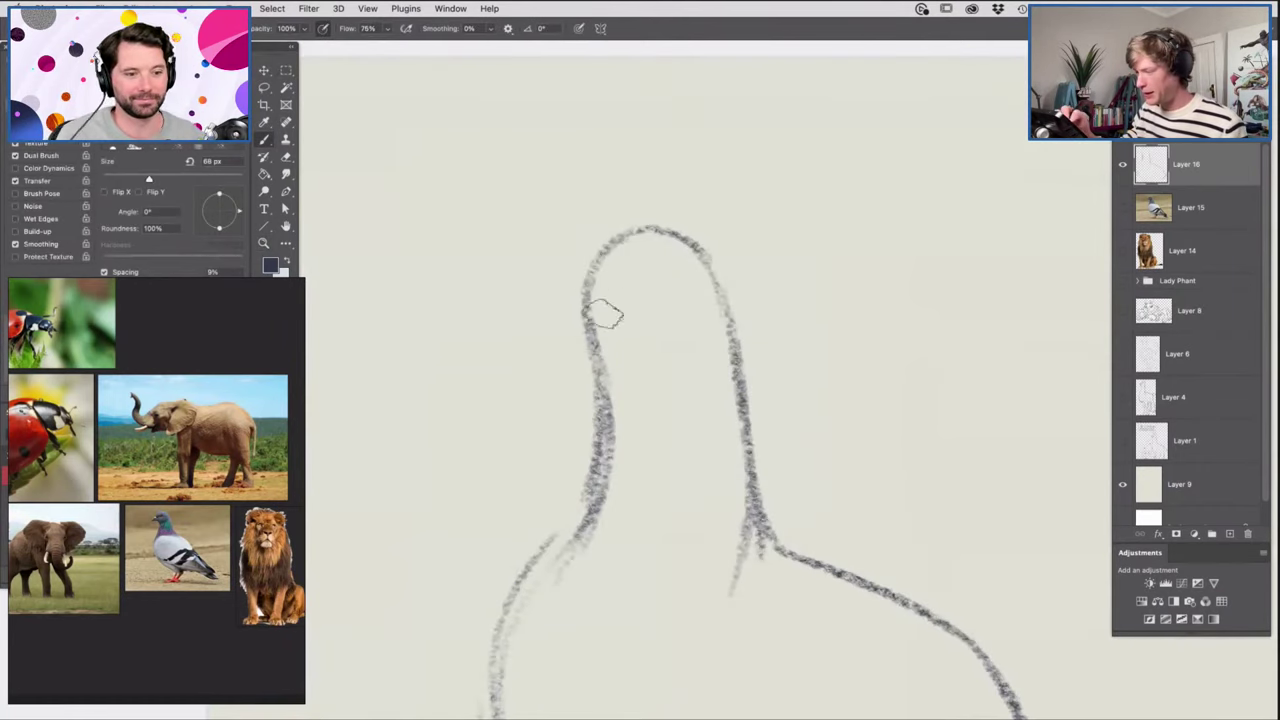
mouse_move(562, 321)
mouse_down()
mouse_move(614, 480)
mouse_move(645, 517)
mouse_move(736, 422)
mouse_move(705, 455)
mouse_move(751, 231)
mouse_move(763, 346)
mouse_move(667, 170)
mouse_move(743, 200)
mouse_move(606, 175)
mouse_move(624, 161)
mouse_move(554, 366)
mouse_move(587, 404)
mouse_move(581, 372)
mouse_move(612, 437)
mouse_move(641, 254)
mouse_move(695, 235)
mouse_move(726, 323)
mouse_move(729, 306)
mouse_move(733, 355)
mouse_up()
key(e)
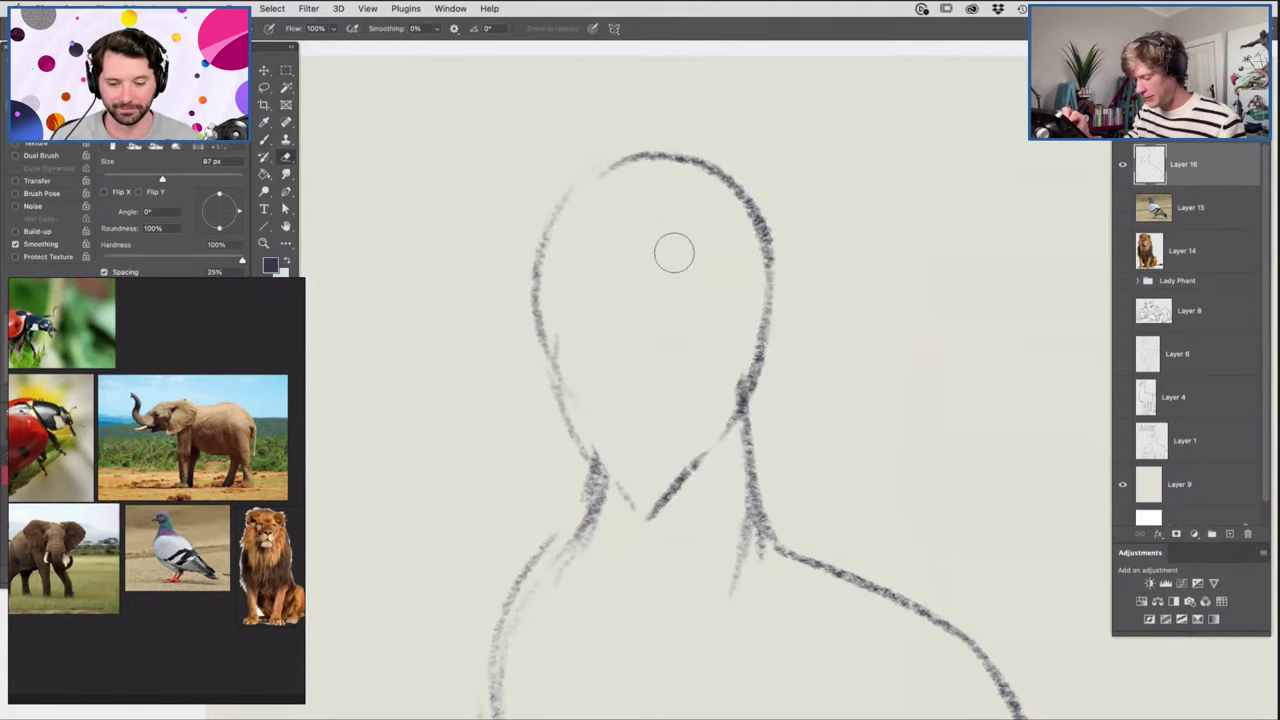
Sketch an inner face outline tapering to the chin and two round bulging eyes at the top of the head.
key(b)
mouse_move(553, 235)
mouse_down()
mouse_move(631, 171)
mouse_move(714, 229)
mouse_move(660, 354)
mouse_move(615, 383)
mouse_move(573, 296)
mouse_up()
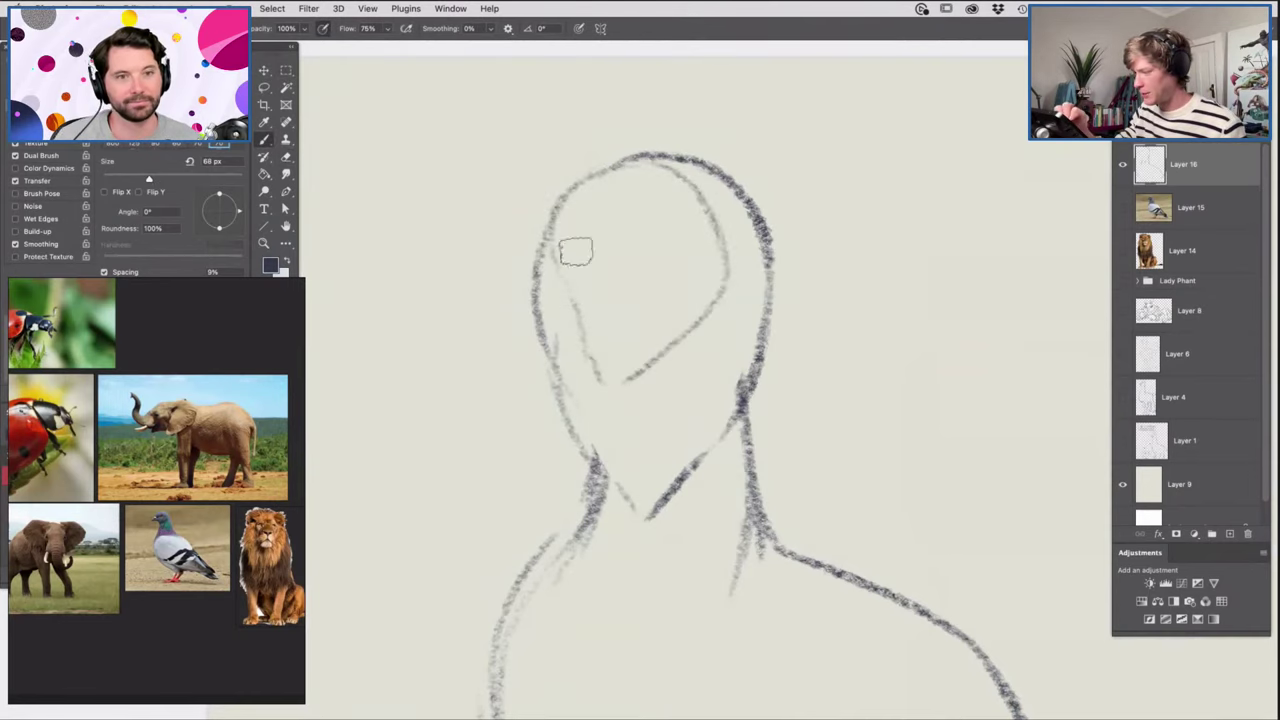
mouse_move(686, 220)
mouse_down()
mouse_move(609, 200)
mouse_move(660, 171)
mouse_move(647, 214)
mouse_move(672, 165)
mouse_move(692, 212)
mouse_up()
mouse_move(541, 216)
mouse_down()
mouse_move(586, 163)
mouse_move(603, 167)
mouse_up()
drag(538, 215, 536, 188)
Reduce the brush size to 20 px and fill in a dark oval pupil in each eye.
right_click(696, 239)
click(697, 236)
click(689, 91)
drag(652, 200, 654, 190)
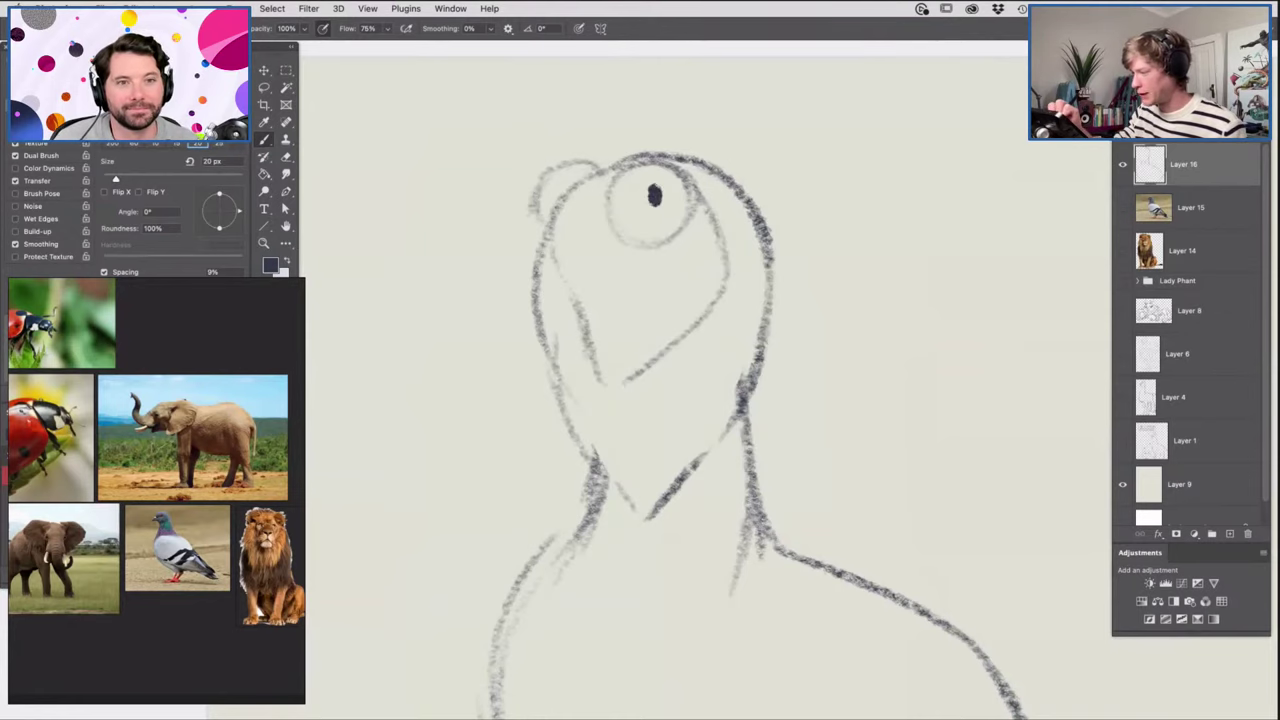
drag(551, 176, 545, 187)
Sketch a small pointed beak projecting from the front edge of the face below the far eye.
key(z)
mouse_move(690, 199)
mouse_down()
mouse_move(655, 197)
mouse_move(697, 210)
mouse_up()
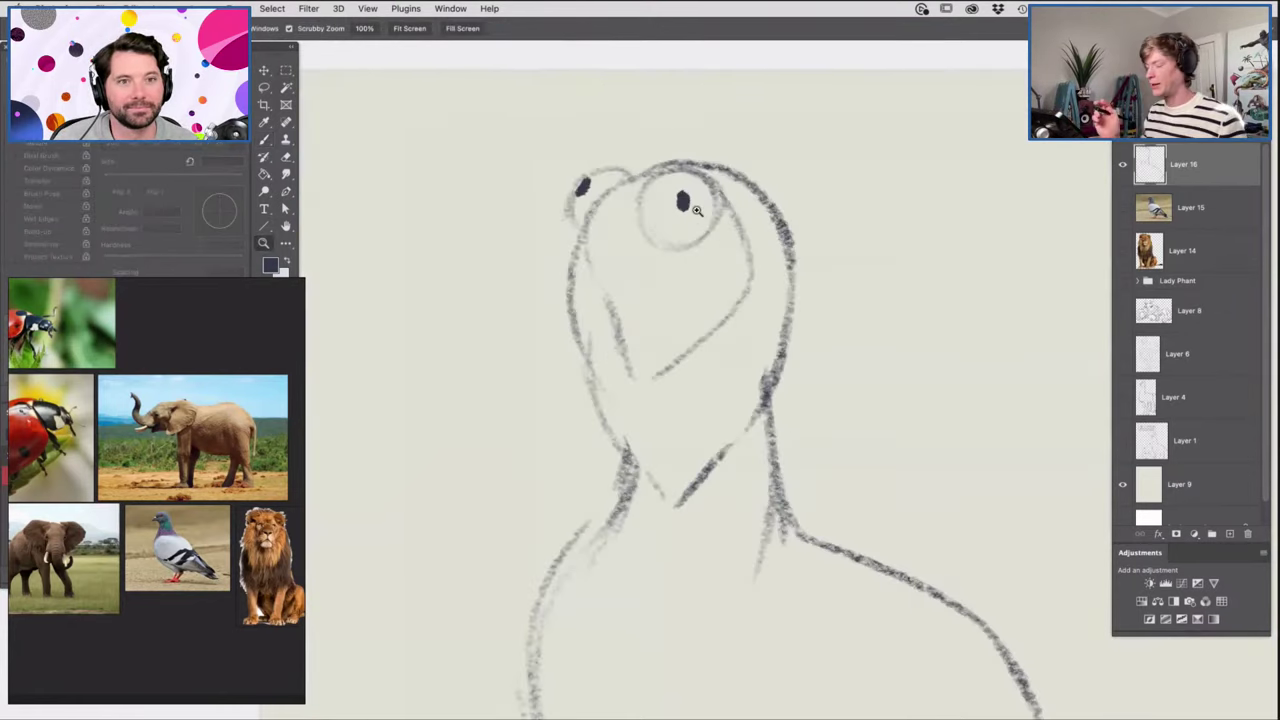
click(646, 262)
key(b)
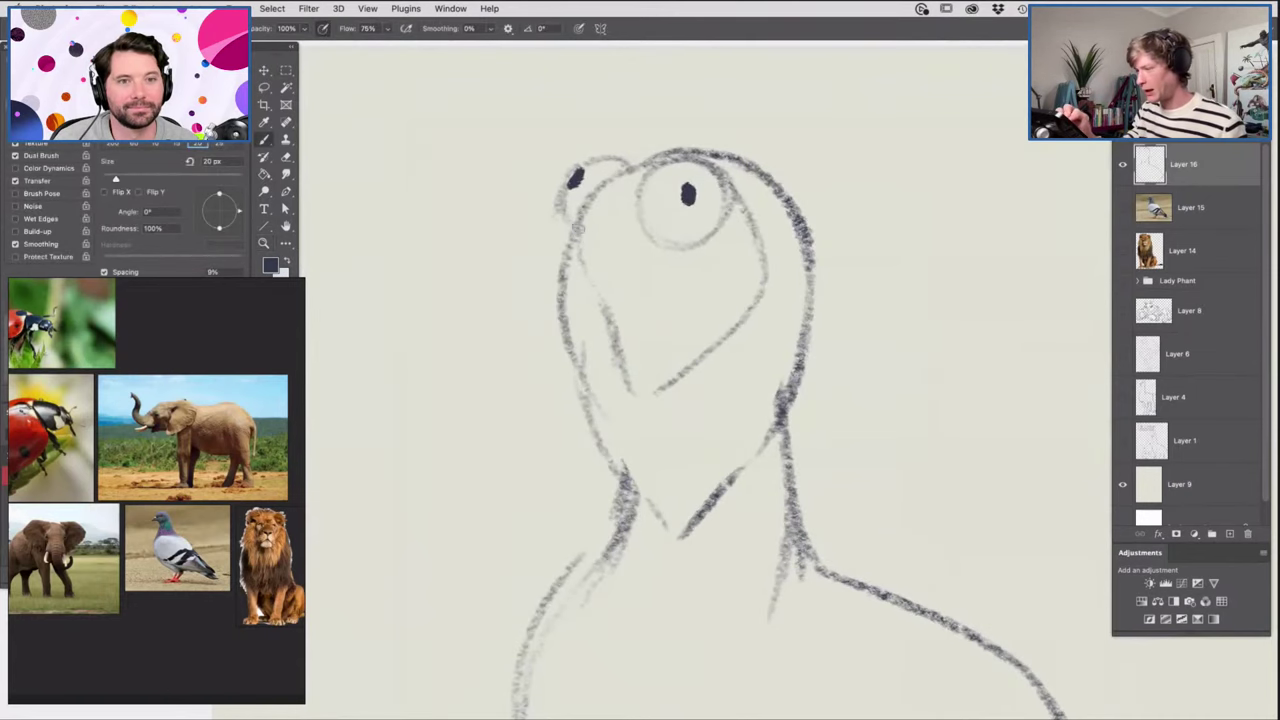
mouse_move(566, 226)
mouse_down()
mouse_move(522, 246)
mouse_move(575, 289)
mouse_up()
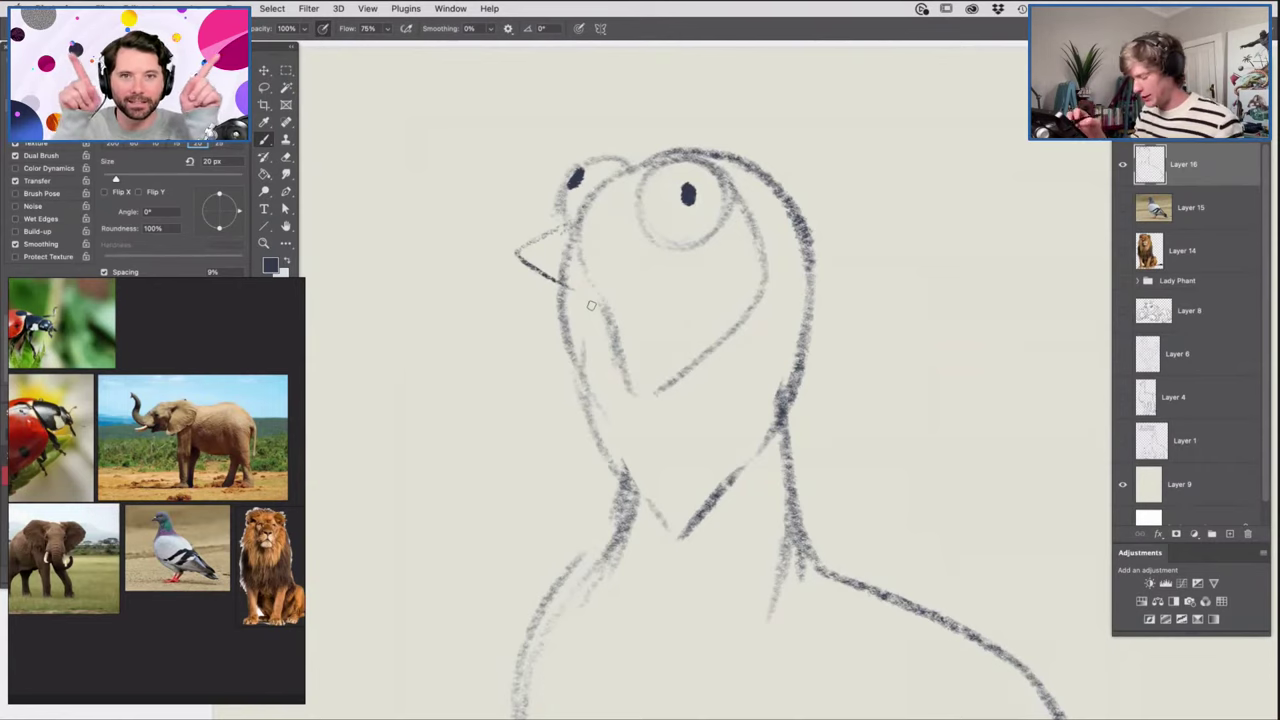
drag(562, 226, 586, 212)
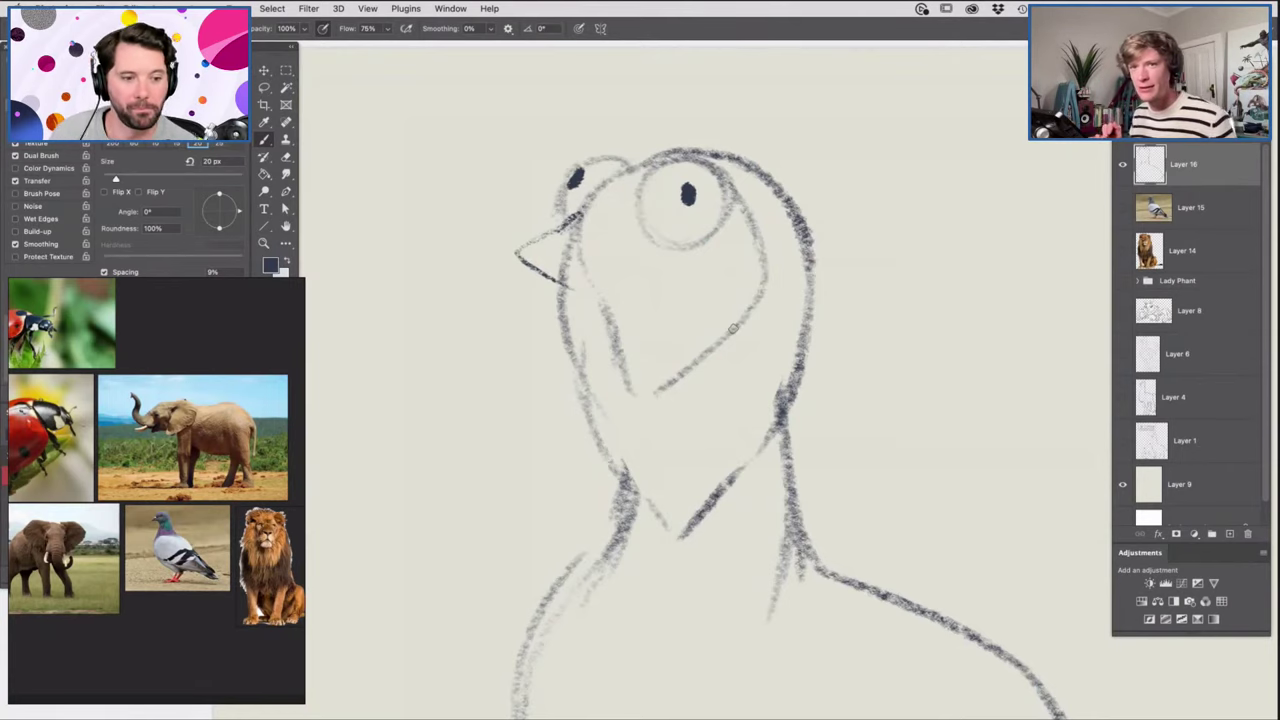
Erase most of the pointed beak and the face outlines crossing behind it.
key(e)
mouse_move(576, 228)
mouse_down()
mouse_move(520, 269)
mouse_move(545, 285)
mouse_move(577, 286)
mouse_up()
key(b)
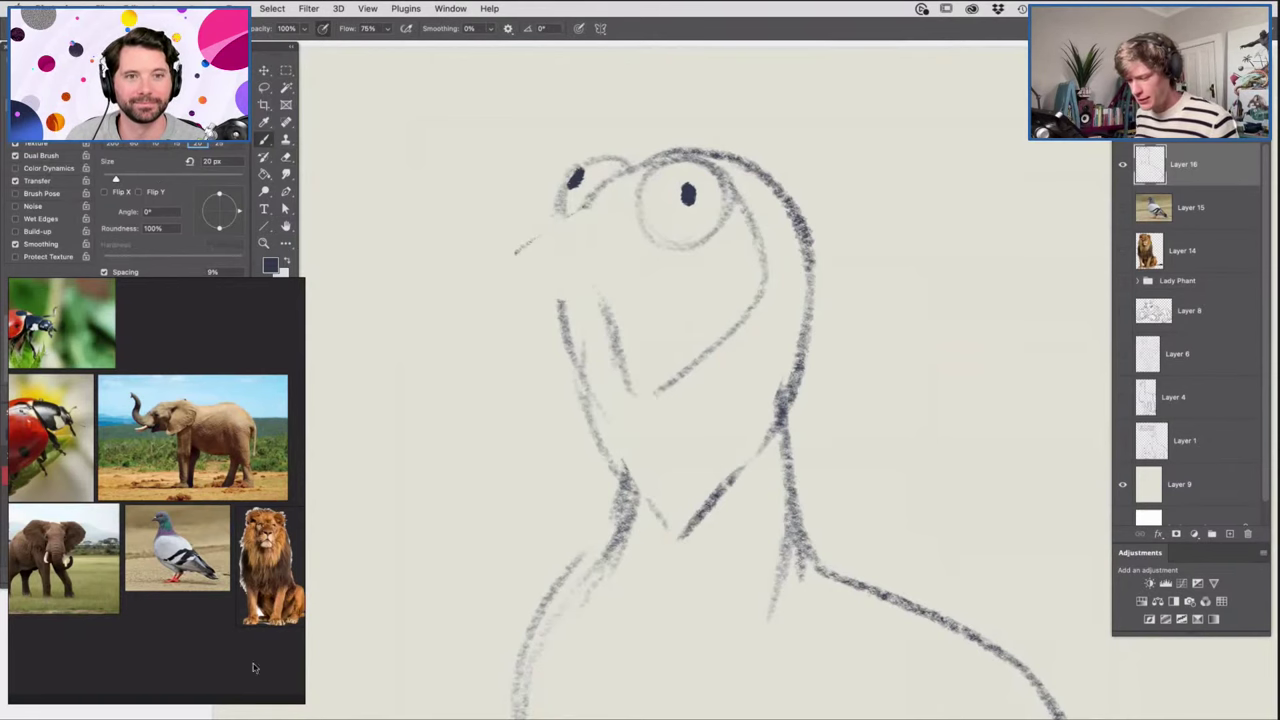
Enlarge the lion photo in the reference board and sketch a boxy lion-like muzzle below the eyes.
scroll(288, 582, up, 5)
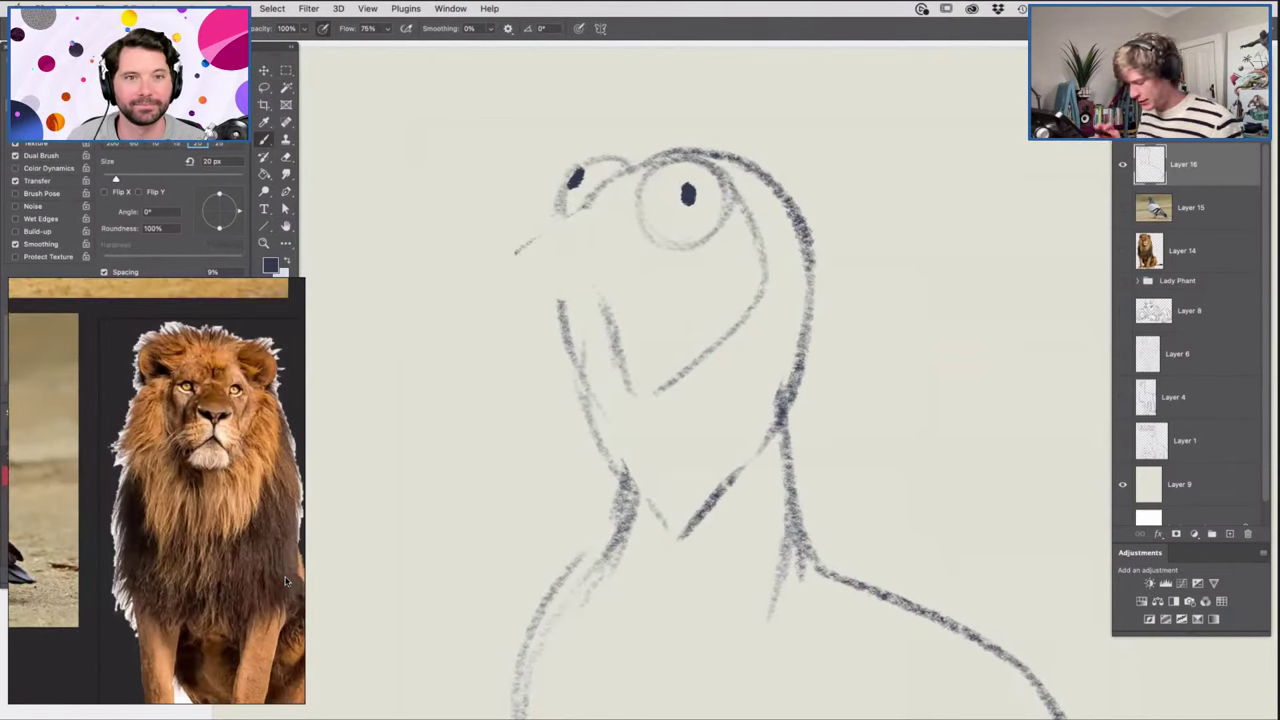
mouse_move(546, 232)
mouse_down()
mouse_move(610, 228)
mouse_move(544, 246)
mouse_move(578, 247)
mouse_move(613, 226)
mouse_up()
drag(545, 255, 548, 314)
mouse_move(530, 230)
mouse_down()
mouse_move(508, 238)
mouse_move(510, 320)
mouse_move(624, 312)
mouse_move(626, 248)
mouse_move(628, 298)
mouse_up()
Select the sketched muzzle with the Lasso tool, move it slightly down and forward, and deselect it.
key(l)
mouse_move(622, 214)
mouse_down()
mouse_move(607, 337)
mouse_move(500, 324)
mouse_move(552, 226)
mouse_move(586, 237)
mouse_up()
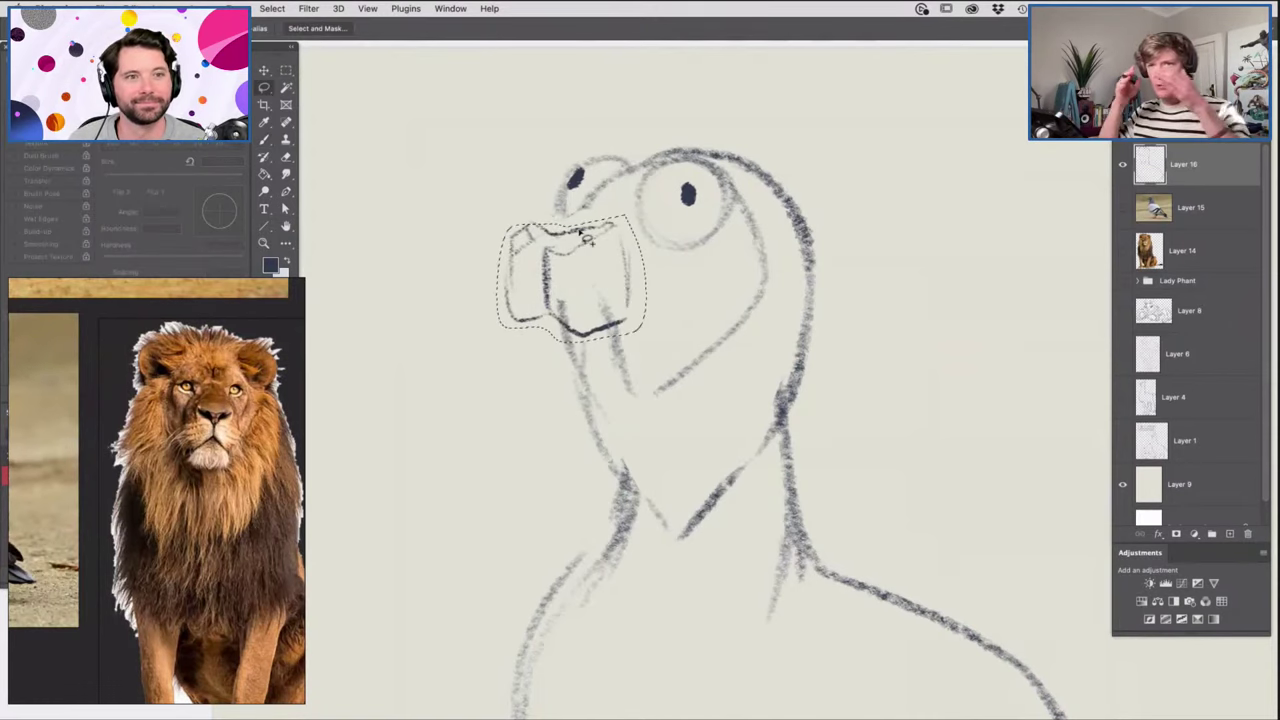
key(v)
drag(608, 297, 594, 328)
key(l)
click(689, 297)
Sketch the nose bridge joining the muzzle to the eyes and erase stray lines inside the muzzle.
key(b)
mouse_move(574, 217)
mouse_down()
mouse_move(511, 252)
mouse_move(582, 207)
mouse_move(640, 218)
mouse_up()
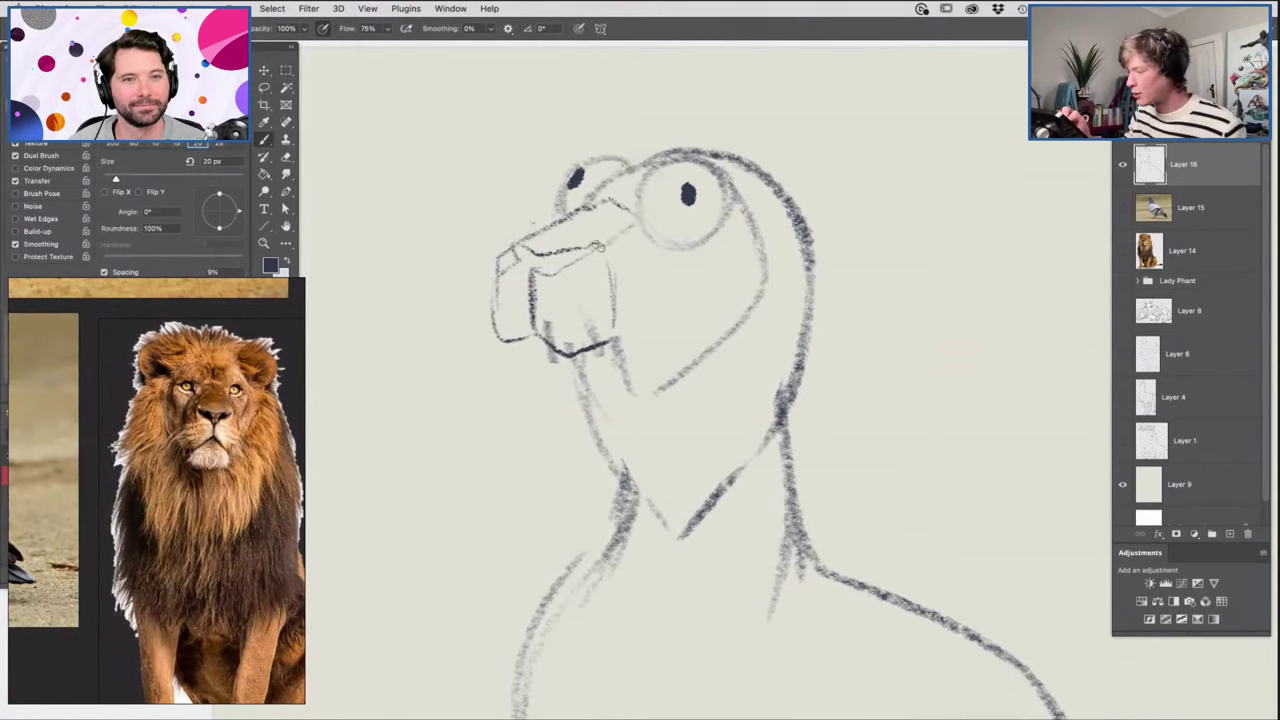
key(e)
mouse_move(557, 311)
mouse_down()
mouse_move(571, 320)
mouse_move(569, 303)
mouse_up()
Sketch the lower jaw beneath the muzzle with its mouth line and erase stray strokes inside the mouth.
key(b)
mouse_move(510, 343)
mouse_down()
mouse_move(512, 368)
mouse_move(592, 366)
mouse_up()
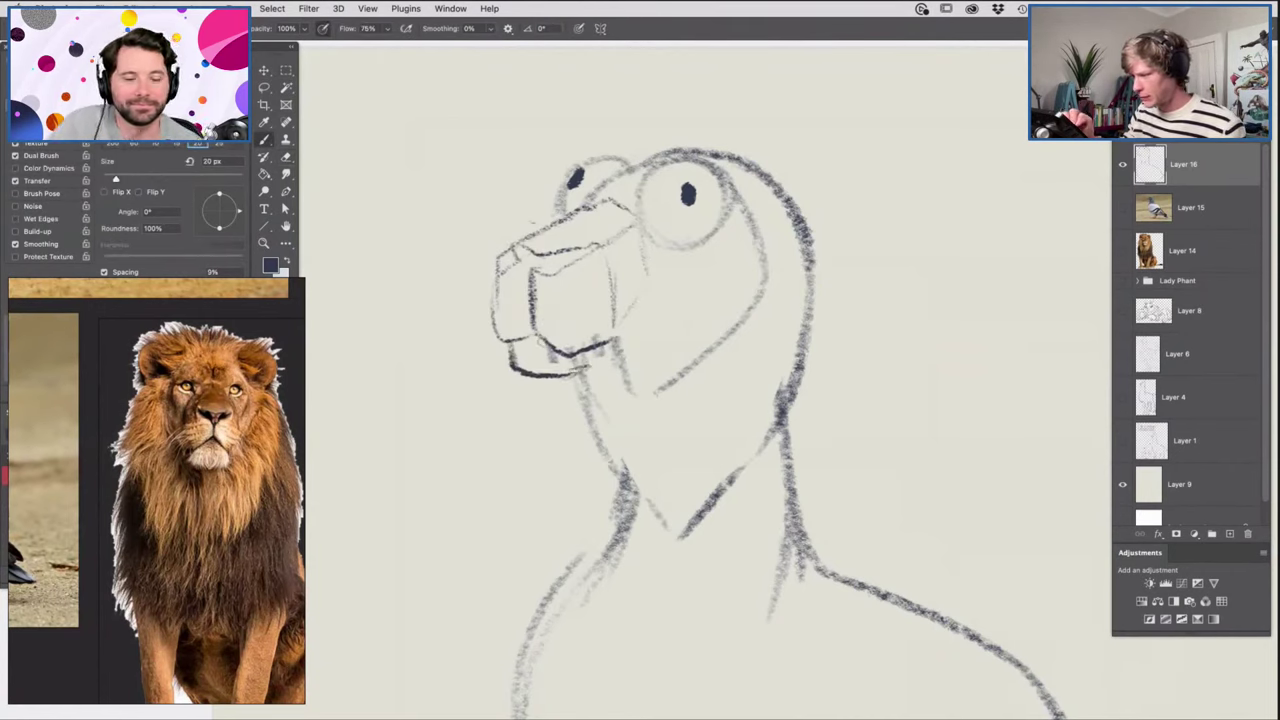
drag(513, 340, 520, 336)
key(super+space)
mouse_move(629, 330)
mouse_down()
mouse_move(560, 330)
mouse_move(705, 338)
mouse_up()
key(e)
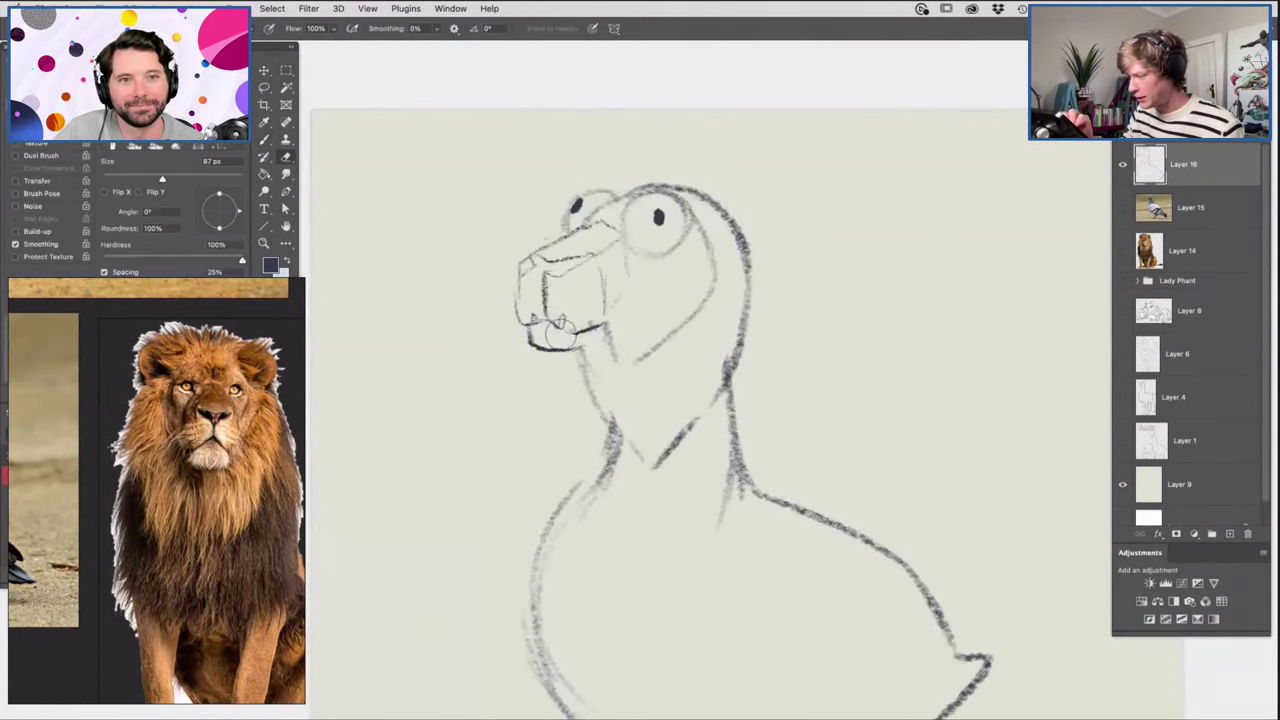
Sketch a rounded lion mane around the head, with two round ears and a tuft of hair on top.
key(b)
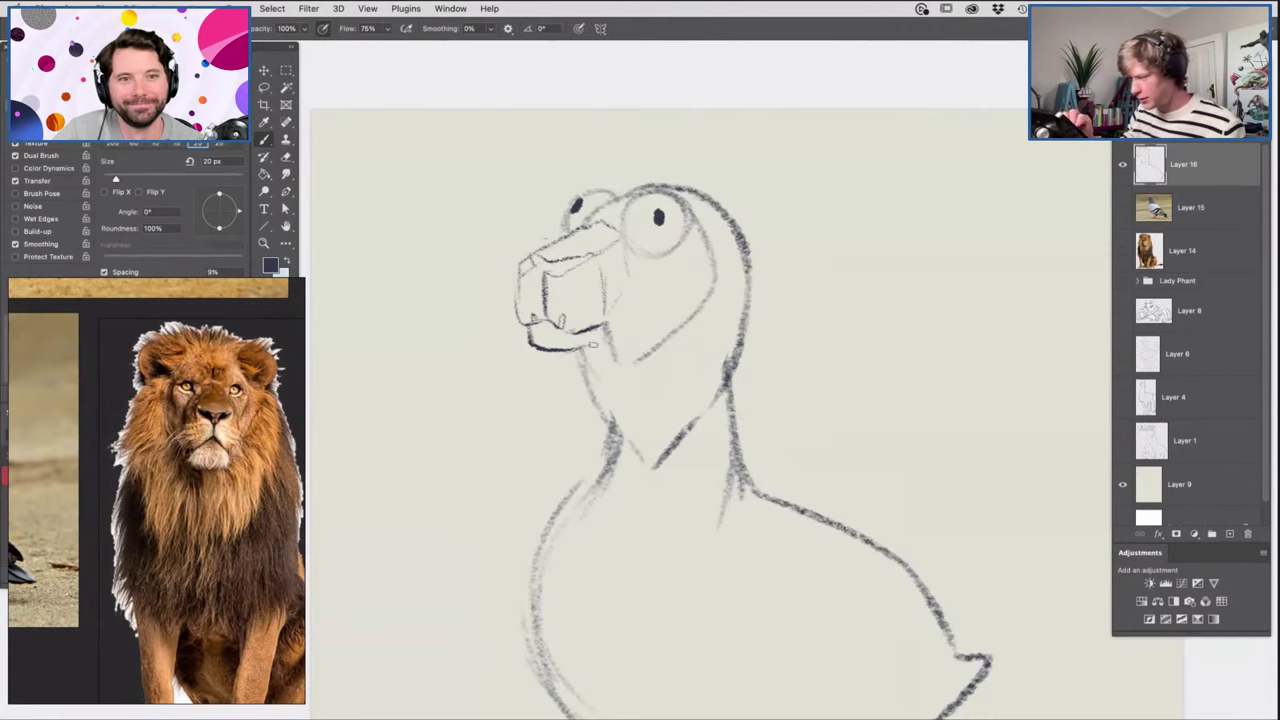
mouse_move(508, 362)
mouse_down()
mouse_move(557, 484)
mouse_move(596, 512)
mouse_up()
mouse_move(718, 200)
mouse_down()
mouse_move(758, 188)
mouse_move(766, 242)
mouse_move(752, 176)
mouse_up()
drag(604, 170, 631, 187)
mouse_move(592, 176)
mouse_down()
mouse_move(681, 148)
mouse_move(682, 166)
mouse_move(728, 182)
mouse_up()
mouse_move(774, 236)
mouse_down()
mouse_move(804, 264)
mouse_move(796, 352)
mouse_move(745, 410)
mouse_move(713, 410)
mouse_move(578, 515)
mouse_up()
Erase the old neck and face outlines inside the mane and sketch the cheek line and chin fur.
key(e)
mouse_move(585, 365)
mouse_down()
mouse_move(657, 333)
mouse_move(650, 390)
mouse_move(593, 476)
mouse_move(735, 352)
mouse_move(752, 289)
mouse_move(738, 352)
mouse_move(755, 284)
mouse_move(712, 284)
mouse_move(703, 235)
mouse_up()
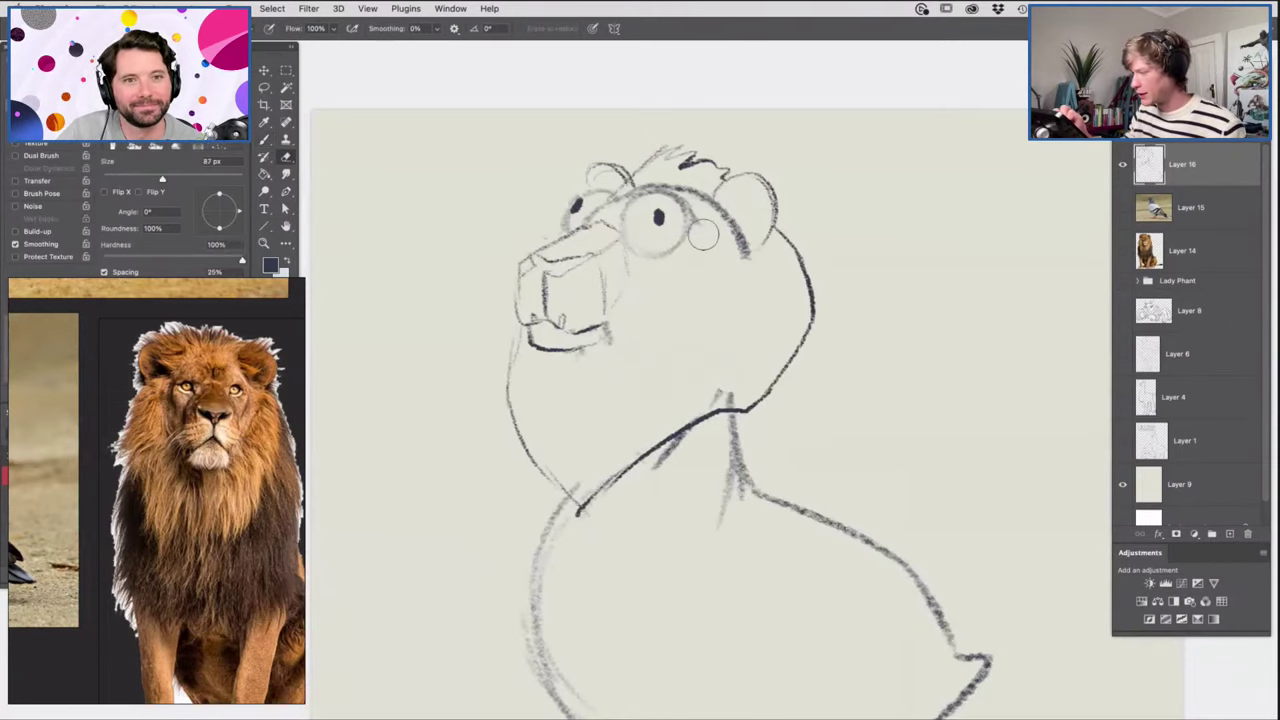
key(b)
mouse_move(740, 286)
mouse_down()
mouse_move(606, 332)
mouse_move(590, 312)
mouse_up()
Select the near eye's pupil with the Lasso tool and move it closer to the muzzle.
key(z)
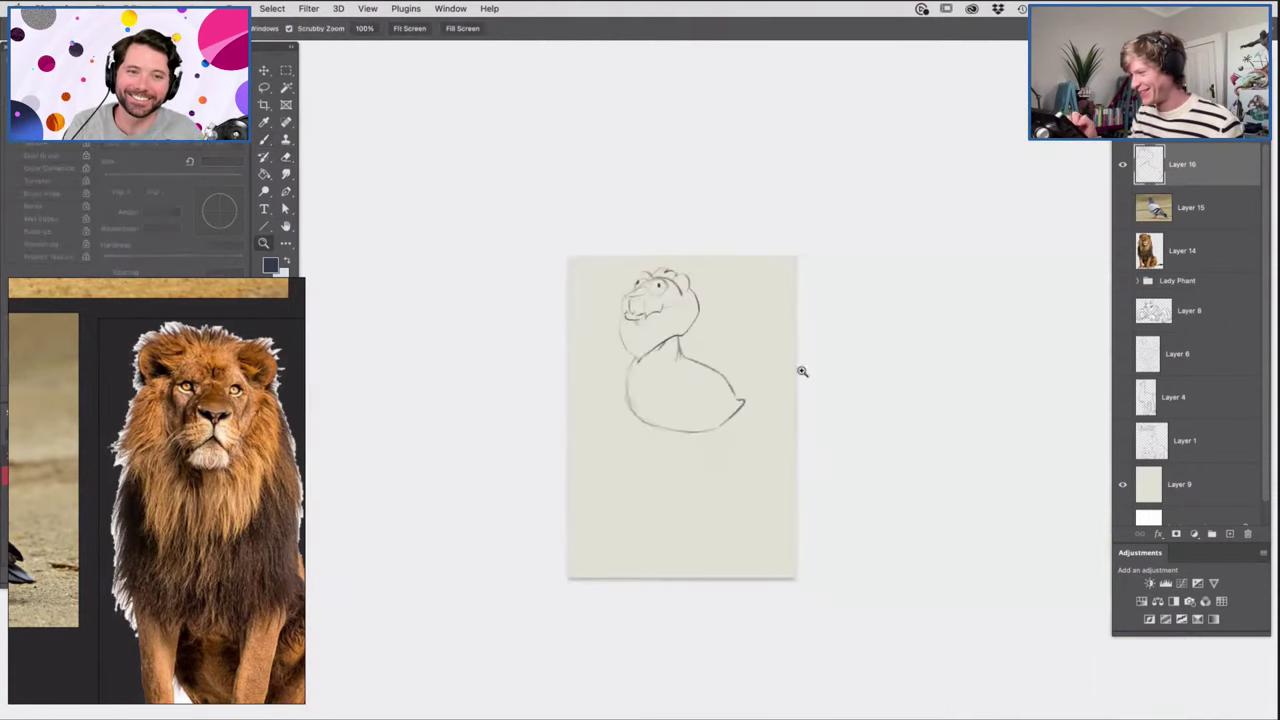
drag(686, 351, 714, 344)
drag(644, 252, 688, 228)
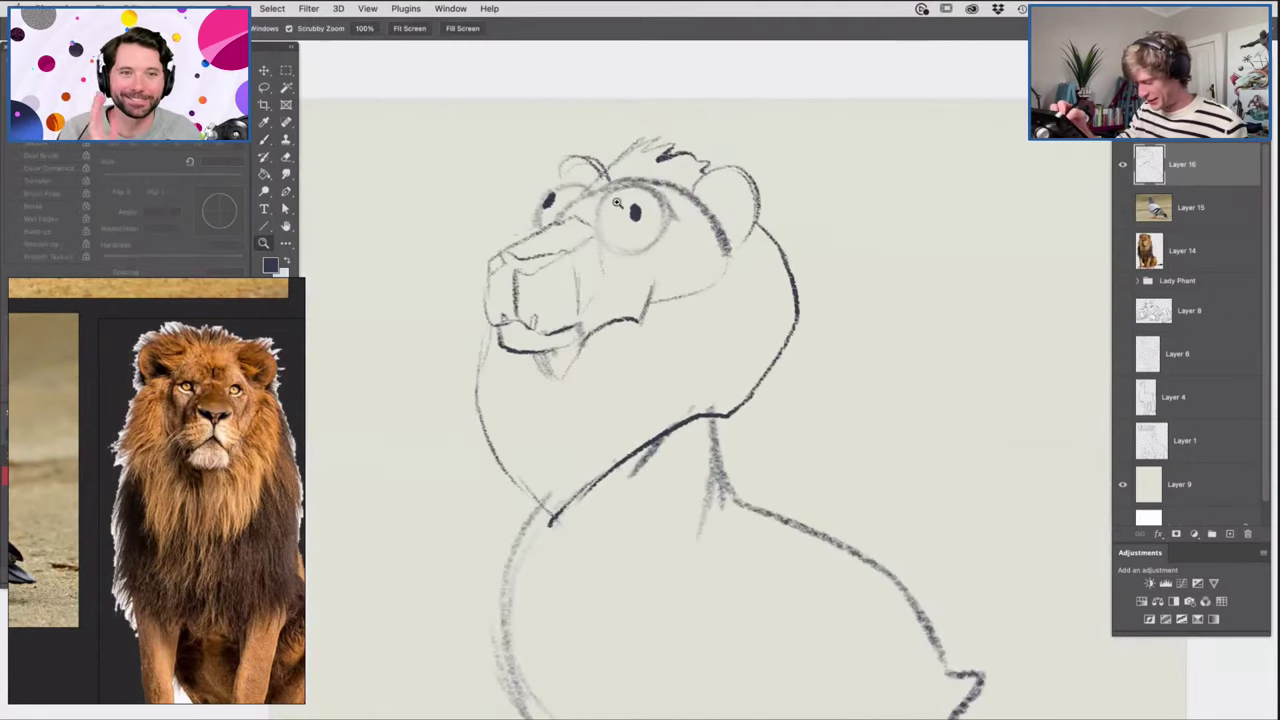
key(b)
key(l)
mouse_move(646, 203)
mouse_down()
mouse_move(634, 238)
mouse_move(647, 204)
mouse_move(660, 208)
mouse_move(623, 241)
mouse_up()
key(z)
key(v)
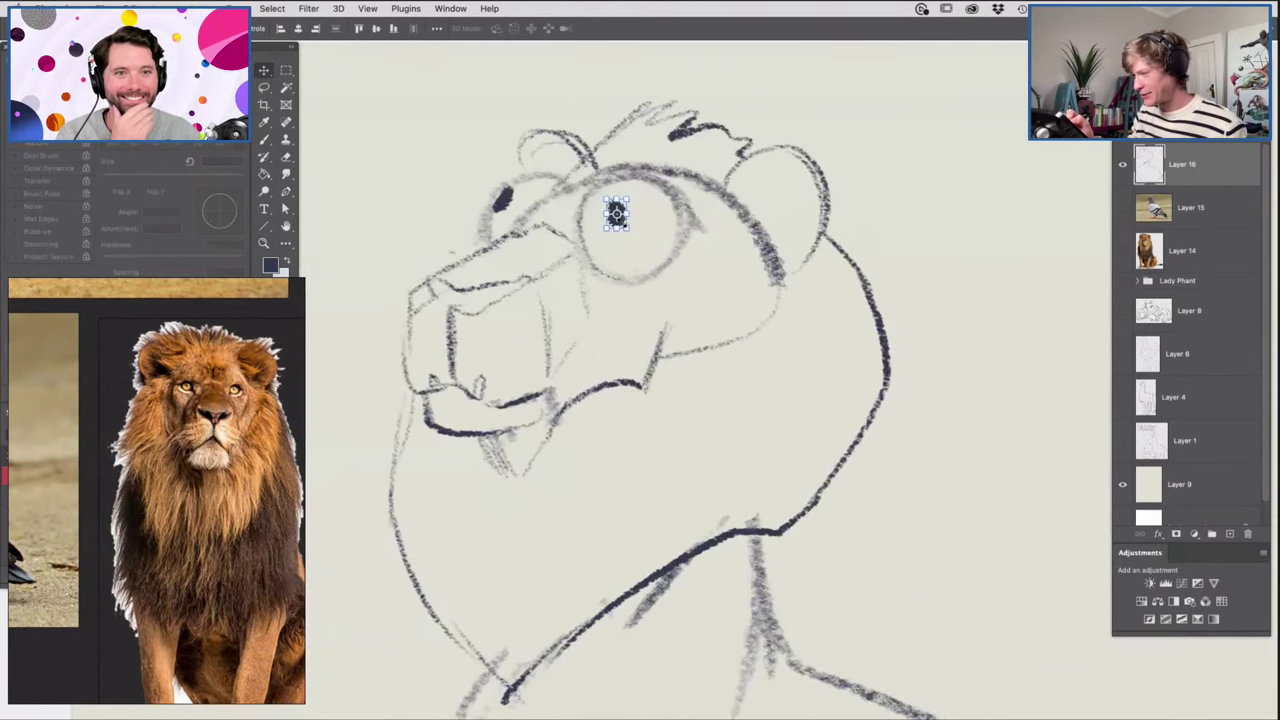
key(z)
drag(646, 198, 660, 199)
key(v)
mouse_move(611, 236)
mouse_down()
mouse_move(642, 235)
mouse_move(608, 262)
mouse_move(625, 247)
mouse_up()
Erase the leftover neck strokes just below the mane's lower edge.
key(z)
key(m)
key(z)
drag(705, 368, 732, 370)
key(e)
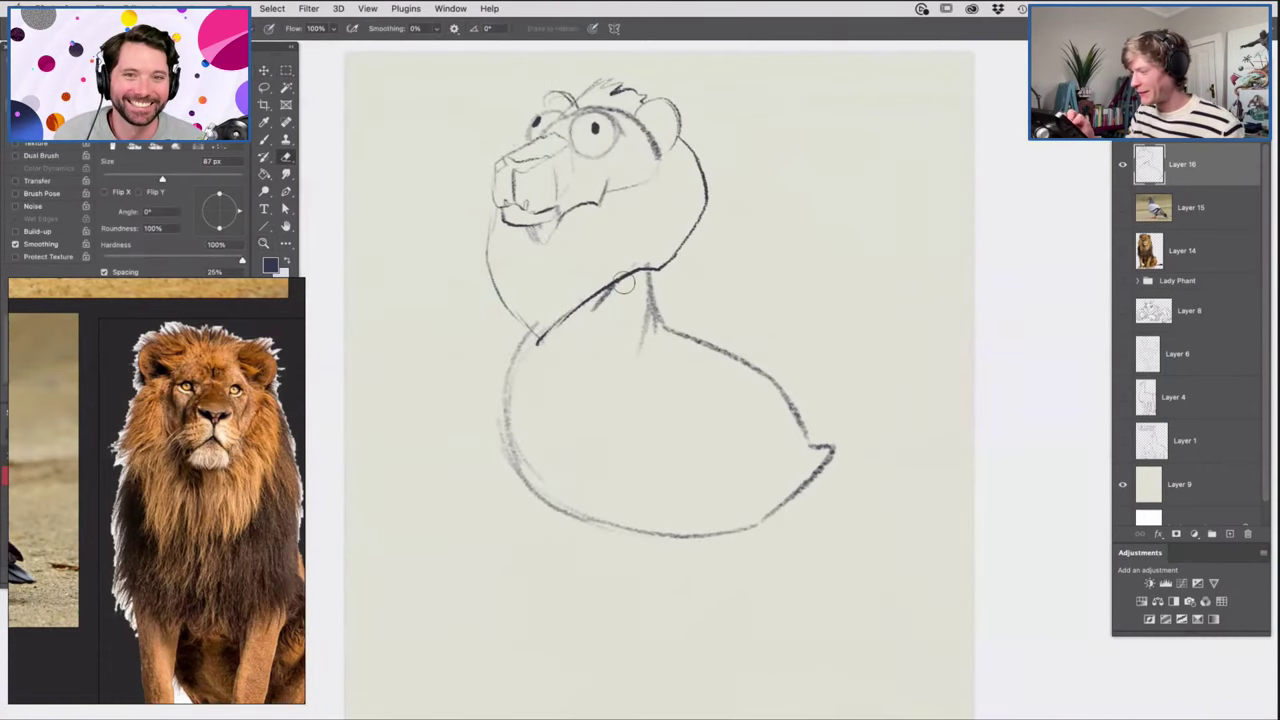
mouse_move(540, 352)
mouse_down()
mouse_move(536, 320)
mouse_move(572, 312)
mouse_up()
Sketch a thin upward-curving lion tail with a rounded tuft from the rear tip of the body.
key(b)
key(z)
drag(607, 368, 579, 371)
click(668, 369)
click(662, 370)
alt+click(655, 365)
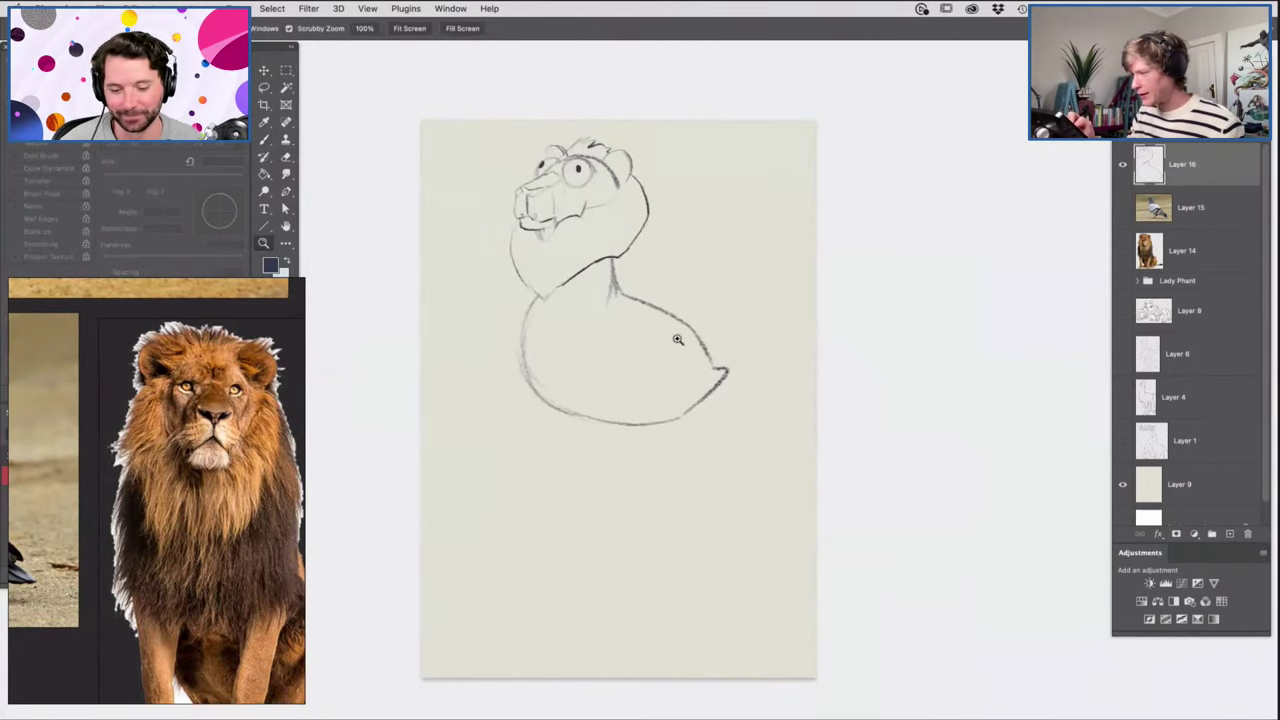
drag(630, 330, 643, 343)
key(b)
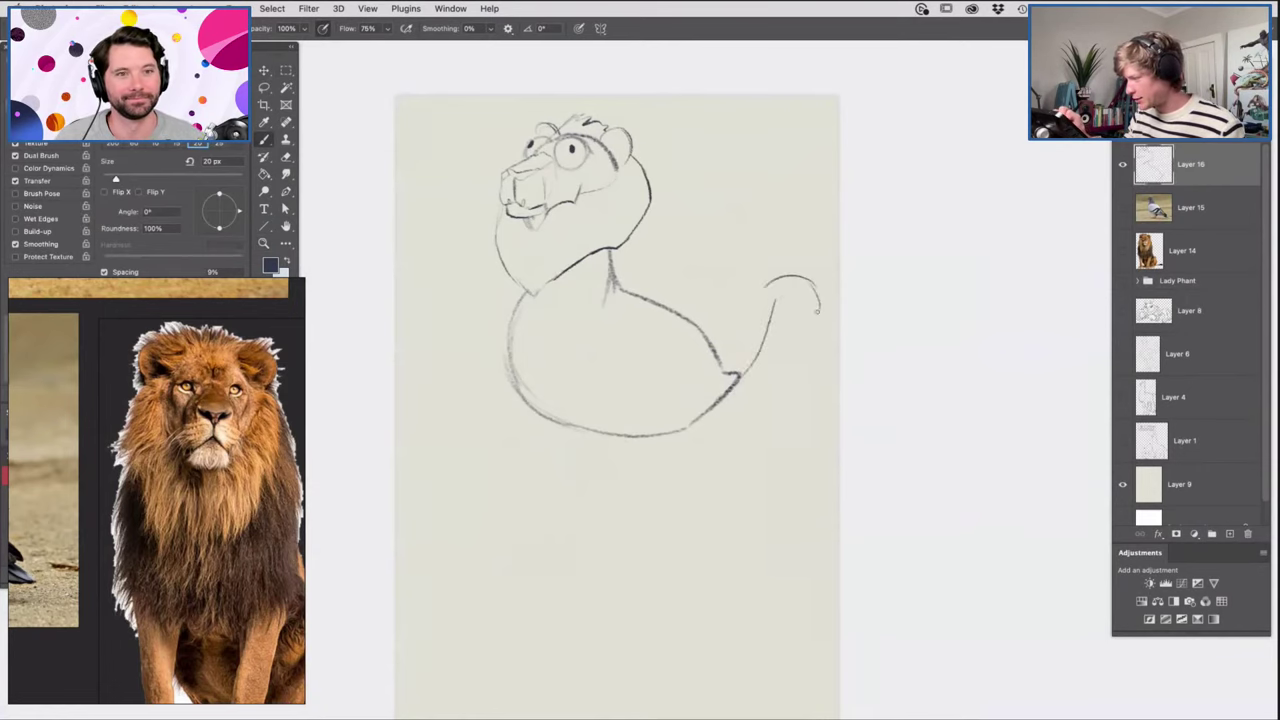
drag(779, 299, 820, 306)
Set the brush size to 31 px and rough in guide lines for the legs beneath the body.
key(z)
drag(721, 310, 690, 330)
drag(692, 395, 715, 418)
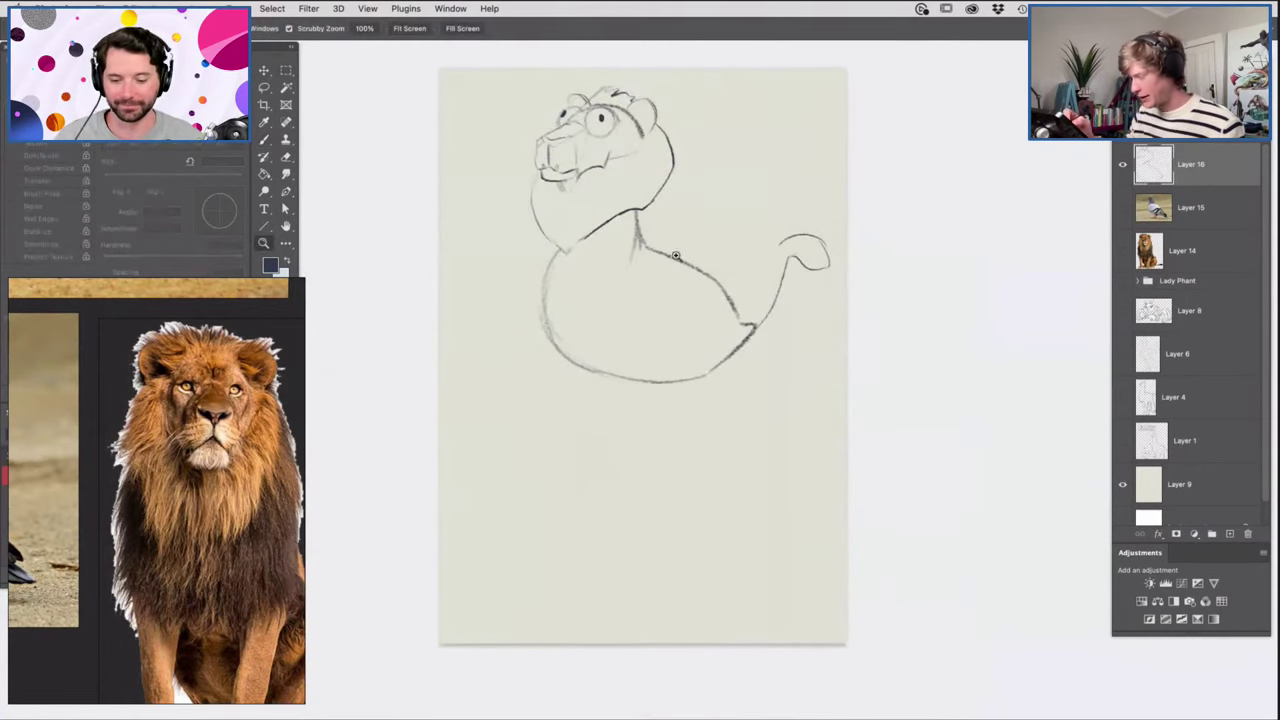
key(b)
right_click(751, 362)
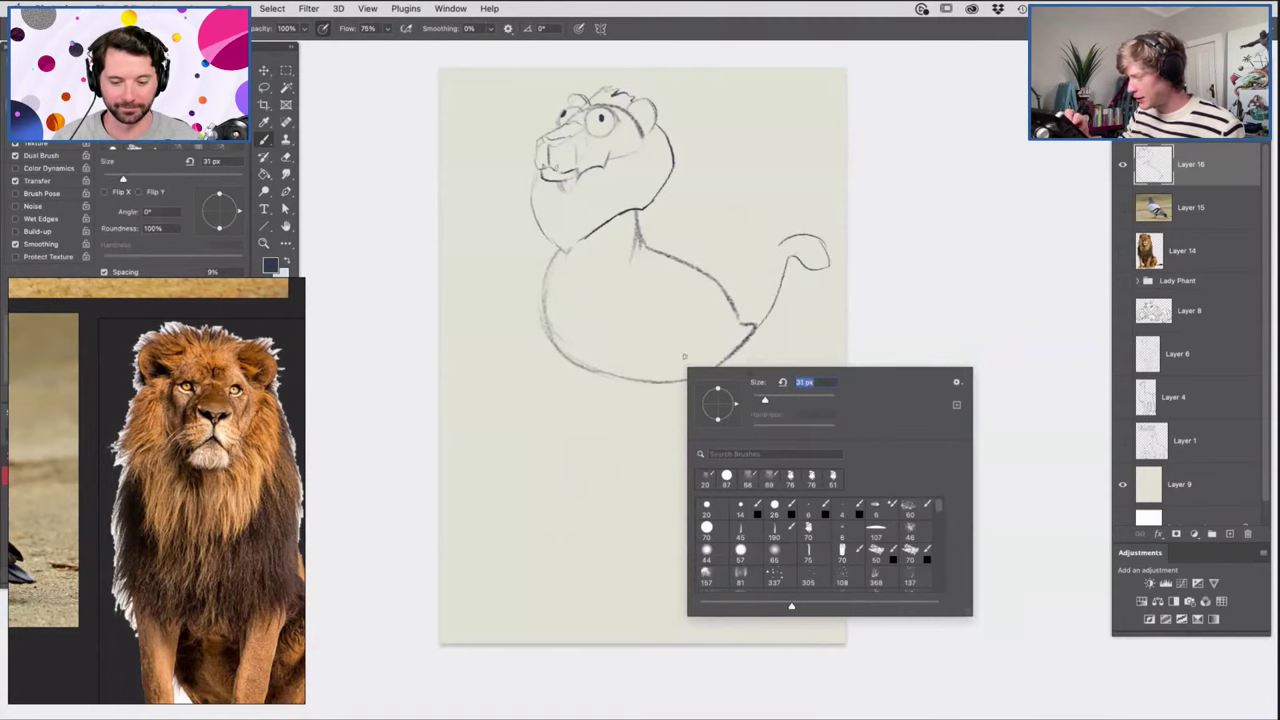
drag(686, 354, 712, 422)
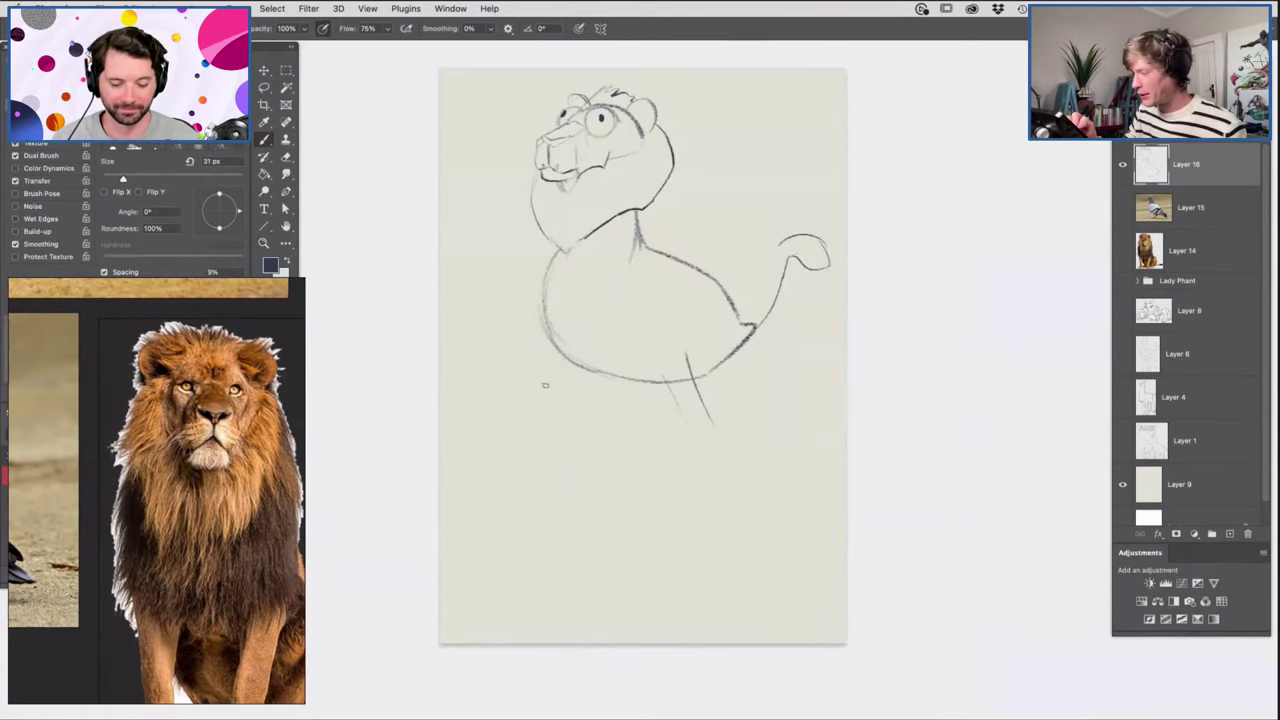
key(z)
drag(689, 355, 677, 355)
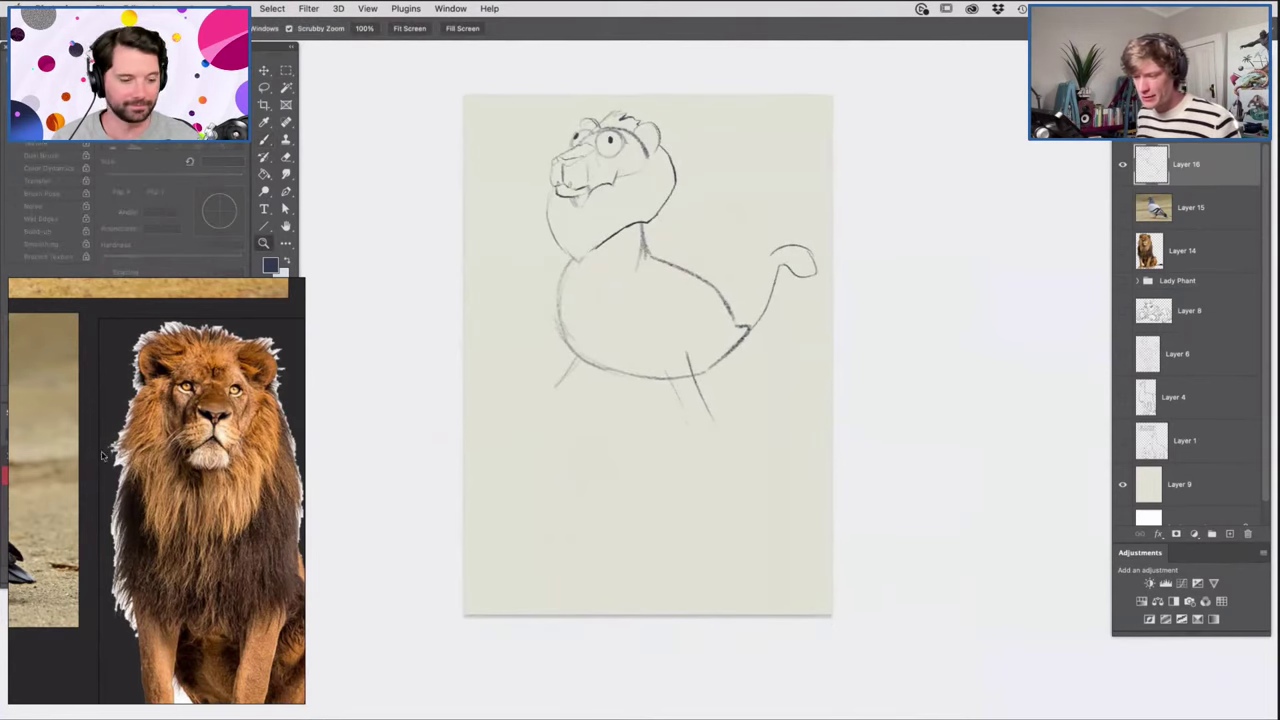
Enlarge the pigeon photo in the reference board and sketch the belly line running into the hind leg.
scroll(95, 460, down, 3)
scroll(48, 465, down, 2)
scroll(44, 465, up, 5)
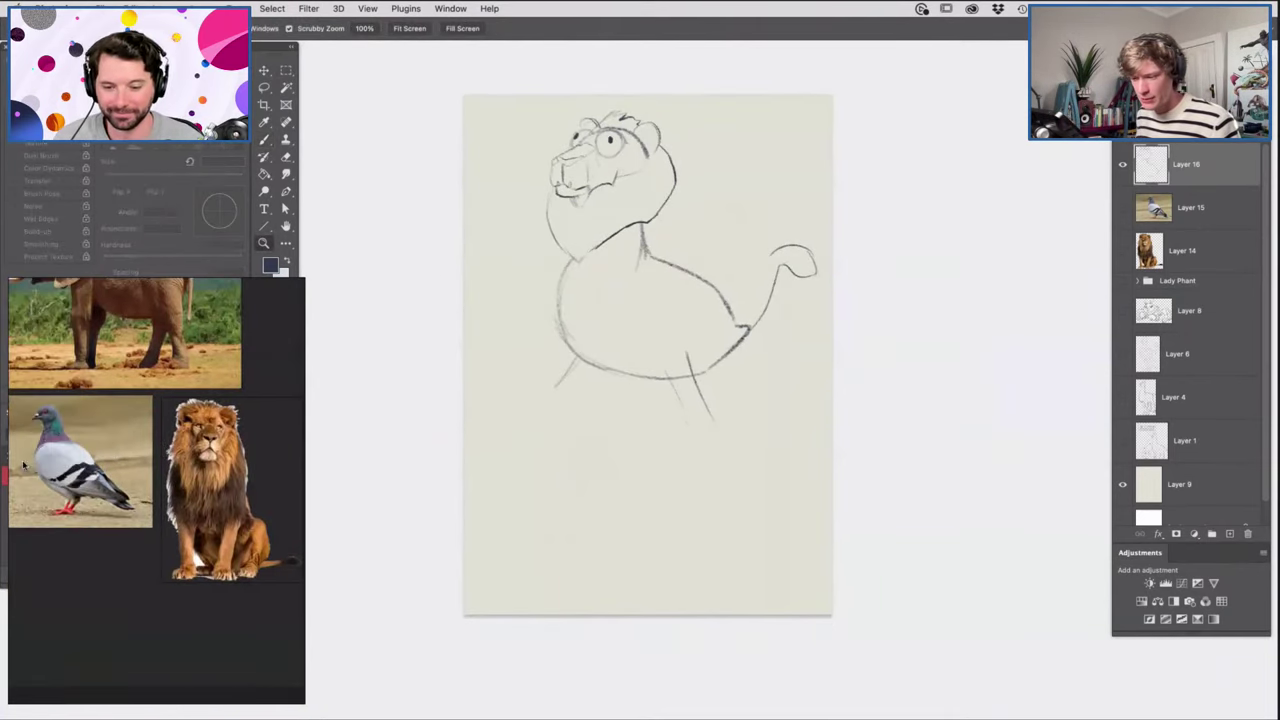
key(b)
drag(614, 362, 664, 383)
Sketch the hind leg's thigh and erase the body and guide lines crossing it.
key(z)
click(677, 357)
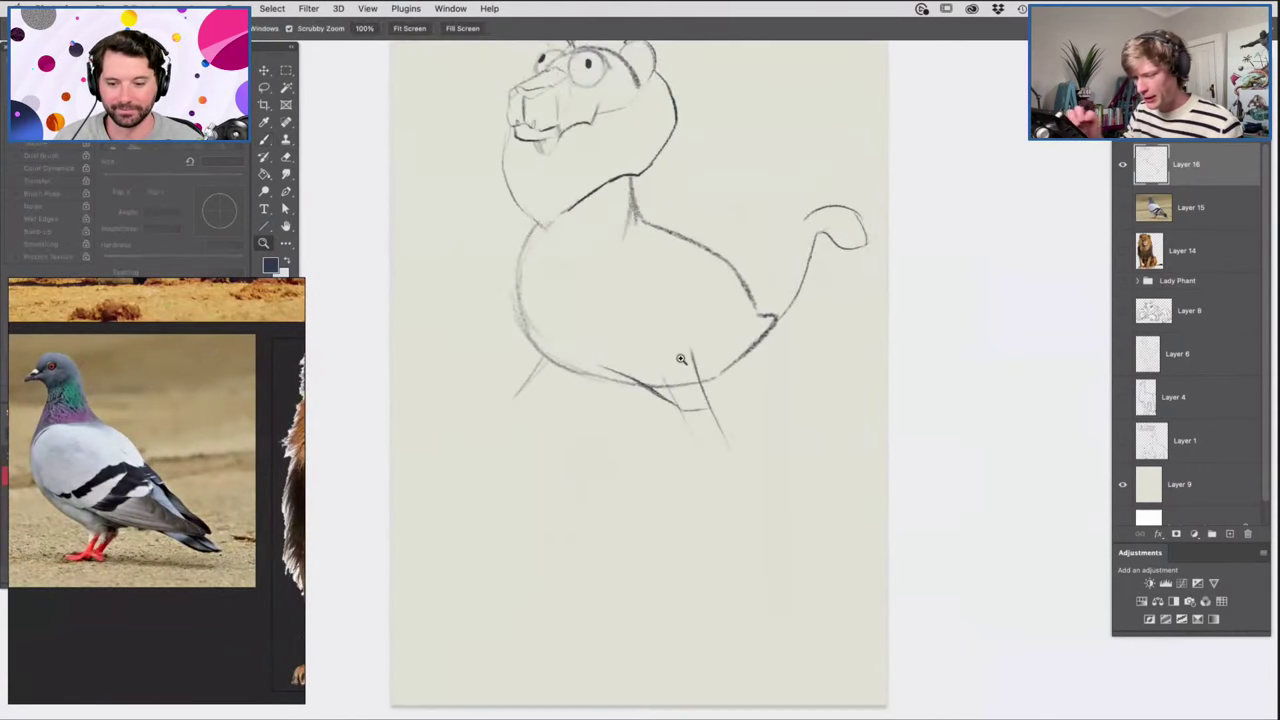
key(b)
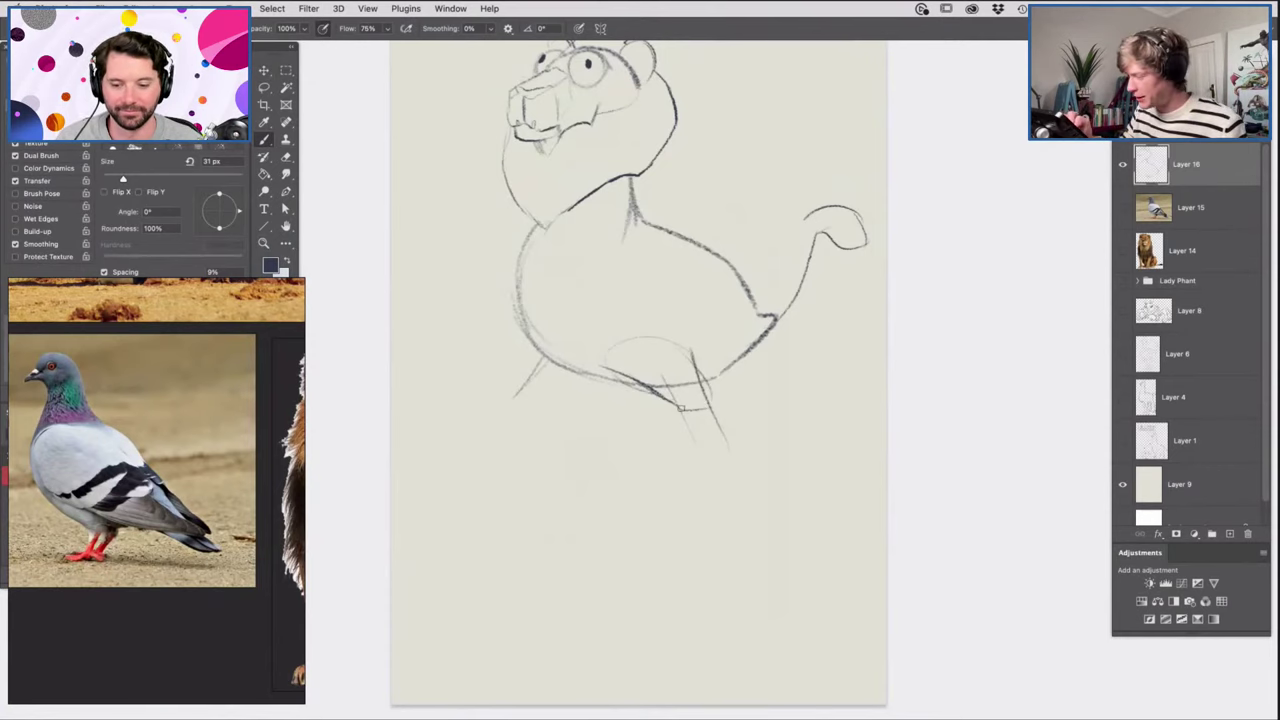
mouse_move(699, 358)
mouse_down()
mouse_move(710, 402)
mouse_move(676, 386)
mouse_up()
key(e)
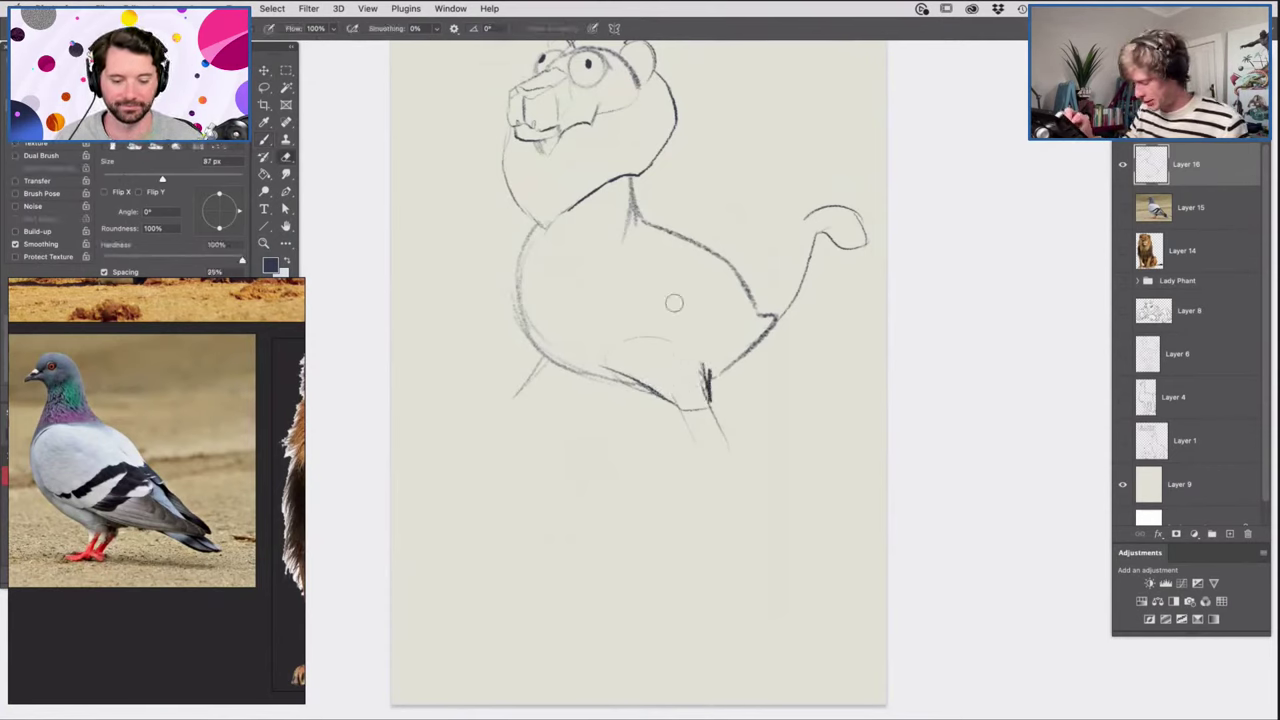
Sketch both sides of the lower hind leg and finish it with a large toed lion paw.
key(b)
drag(687, 417, 695, 456)
drag(706, 404, 748, 468)
drag(690, 449, 701, 455)
scroll(710, 428, up, 2)
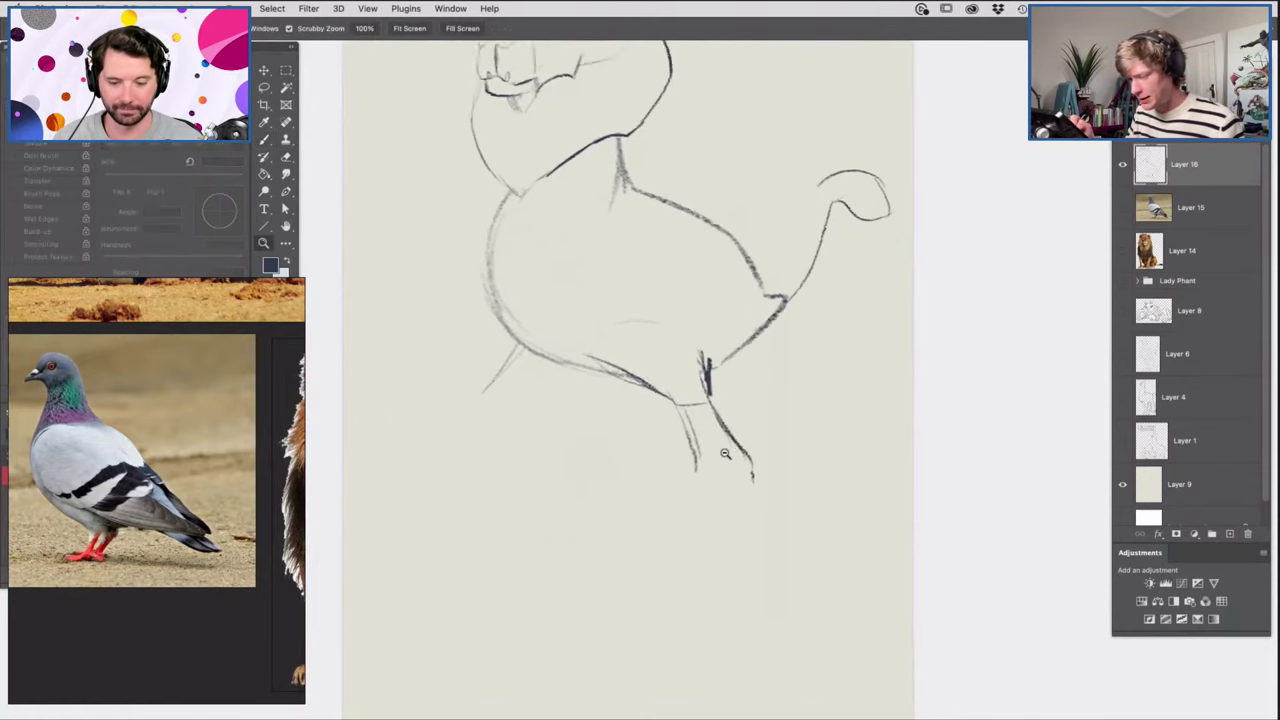
mouse_move(695, 460)
mouse_down()
mouse_move(658, 488)
mouse_move(704, 507)
mouse_move(753, 458)
mouse_up()
Sketch the other leg striding forward from the front of the belly with a raised paw.
mouse_move(499, 352)
mouse_down()
mouse_move(456, 398)
mouse_move(405, 393)
mouse_move(455, 445)
mouse_up()
mouse_move(413, 409)
mouse_down()
mouse_move(473, 454)
mouse_move(597, 379)
mouse_move(576, 386)
mouse_move(630, 378)
mouse_up()
key(z)
drag(721, 457, 685, 488)
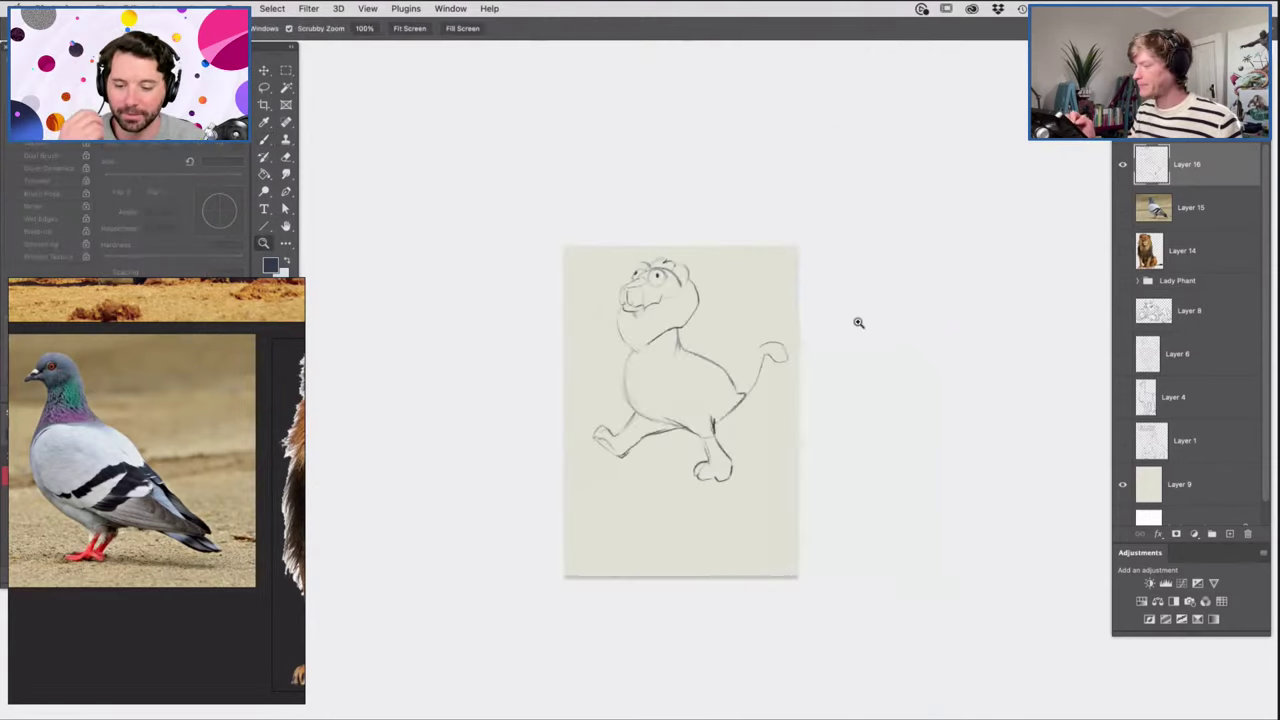
Set the brush size to 46 px, sketch a folded pigeon wing along the back, and erase stray lines at its edge.
mouse_move(702, 360)
mouse_down()
mouse_move(778, 344)
mouse_move(743, 373)
mouse_up()
key(b)
right_click(658, 342)
click(698, 219)
mouse_move(665, 321)
mouse_down()
mouse_move(644, 381)
mouse_move(676, 335)
mouse_move(641, 375)
mouse_move(722, 455)
mouse_move(787, 423)
mouse_up()
mouse_move(672, 321)
mouse_down()
mouse_move(728, 357)
mouse_move(752, 354)
mouse_move(785, 418)
mouse_up()
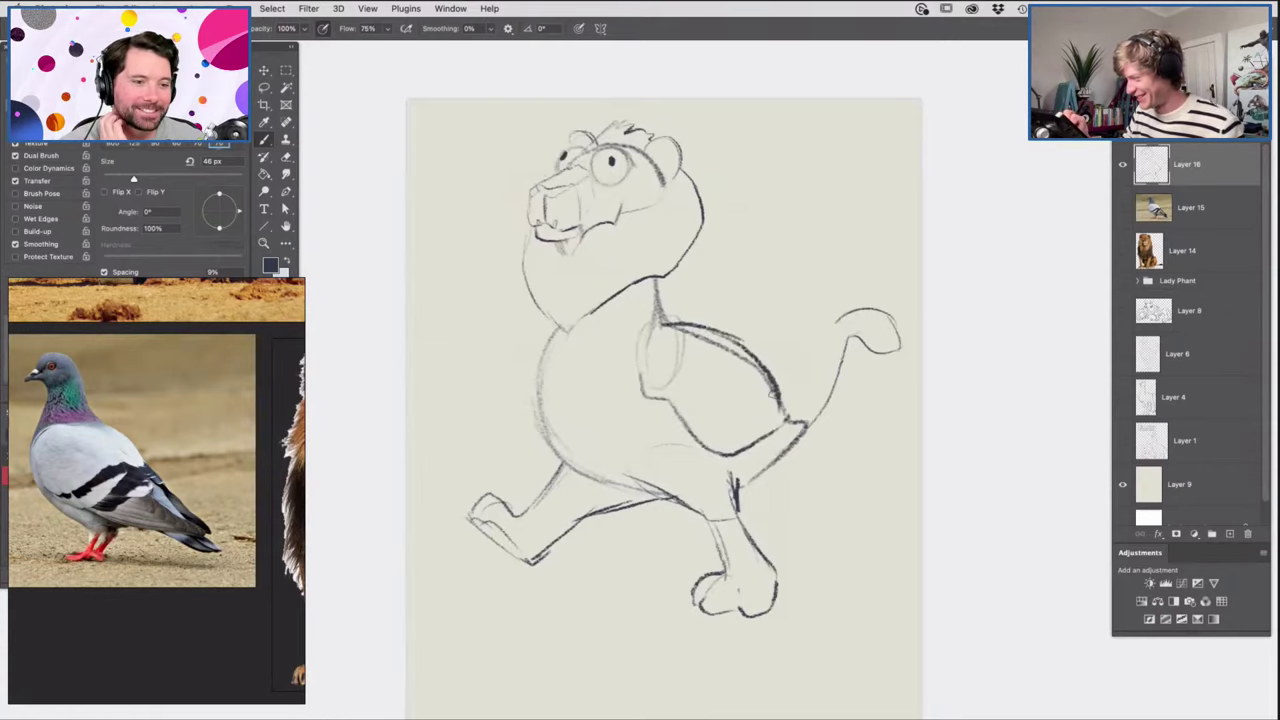
key(e)
drag(762, 372, 766, 393)
Sketch the far wing's edge in front of the chest and strengthen the chest contour.
key(z)
mouse_move(756, 328)
mouse_down()
mouse_move(708, 344)
mouse_move(696, 335)
mouse_move(741, 349)
mouse_up()
key(b)
mouse_move(588, 318)
mouse_down()
mouse_move(564, 399)
mouse_move(575, 333)
mouse_move(557, 348)
mouse_move(556, 406)
mouse_up()
drag(558, 350, 565, 415)
mouse_move(584, 326)
mouse_down()
mouse_move(567, 426)
mouse_move(590, 465)
mouse_up()
Reinforce the mane's front and lower edges and add inner fur contour lines around the face.
key(z)
drag(697, 328, 657, 359)
mouse_move(704, 290)
mouse_down()
mouse_move(742, 290)
mouse_move(680, 282)
mouse_move(588, 361)
mouse_move(544, 302)
mouse_up()
key(b)
mouse_move(538, 232)
mouse_down()
mouse_move(530, 276)
mouse_move(537, 234)
mouse_move(588, 362)
mouse_up()
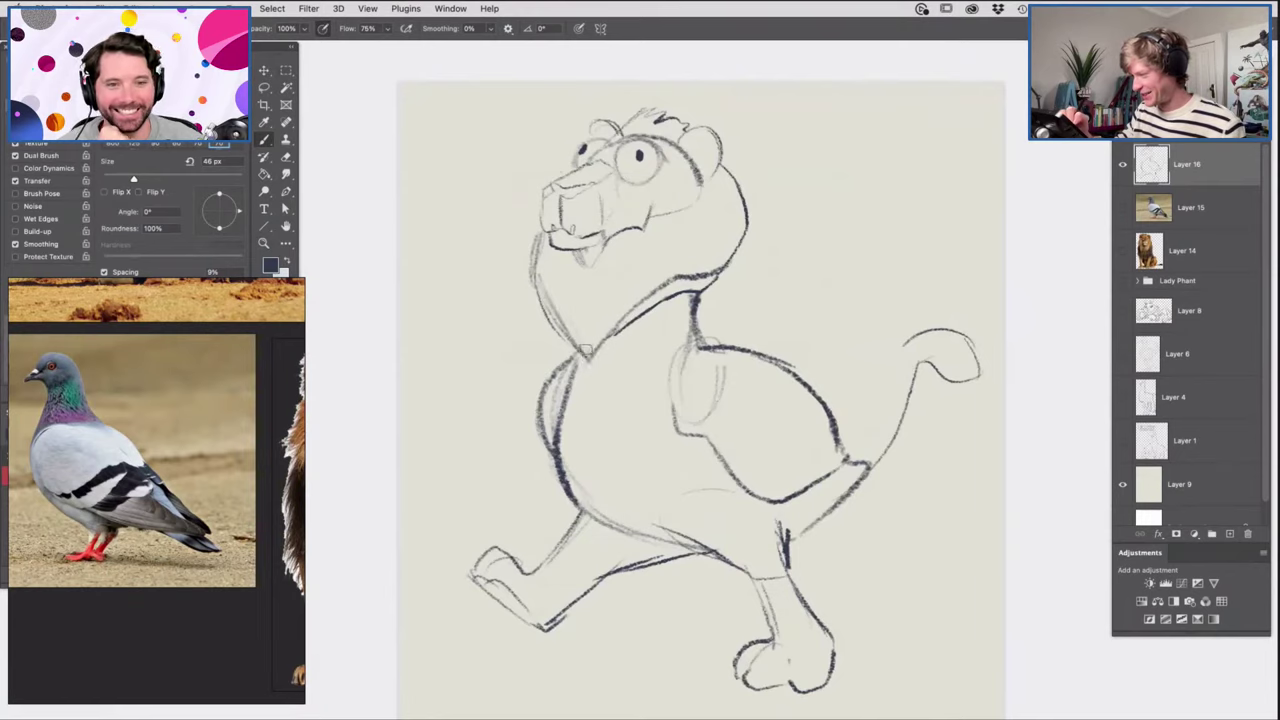
mouse_move(651, 232)
mouse_down()
mouse_move(710, 207)
mouse_move(652, 272)
mouse_move(803, 281)
mouse_up()
key(z)
drag(689, 267, 718, 275)
scroll(717, 274, up, 3)
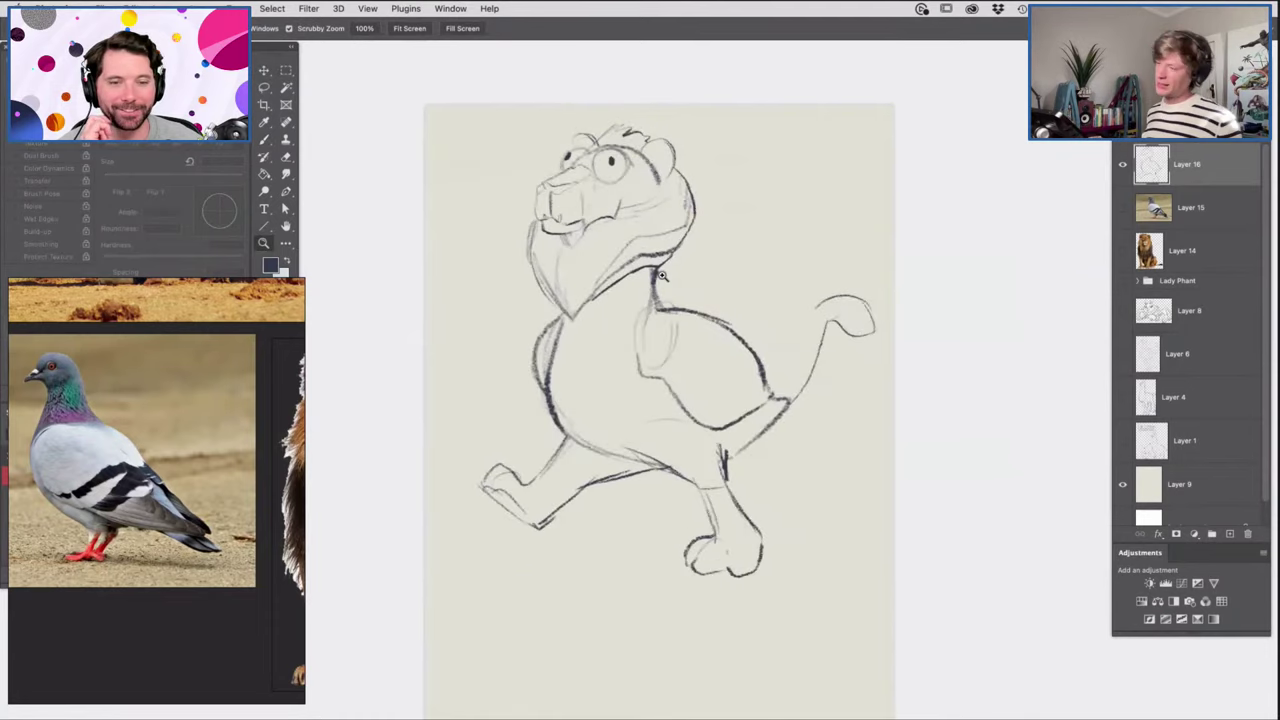
scroll(656, 243, down, 2)
scroll(660, 228, up, 3)
scroll(696, 257, down, 2)
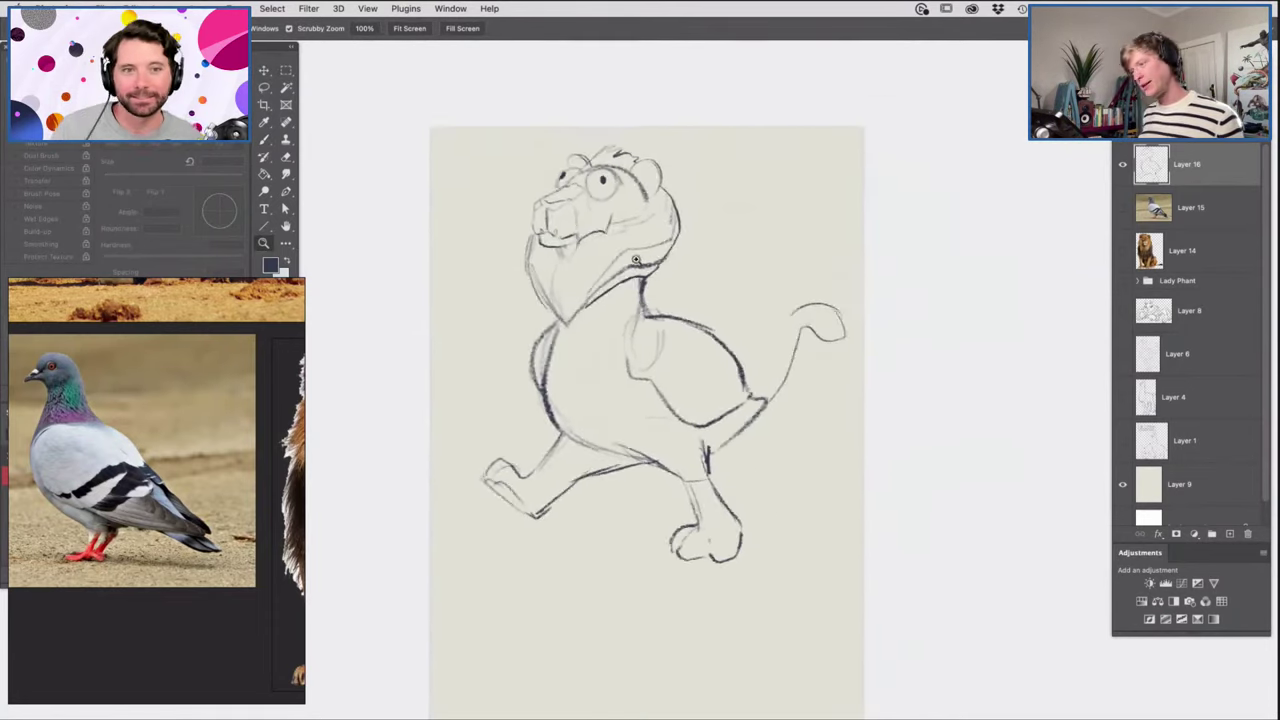
scroll(643, 265, up, 1)
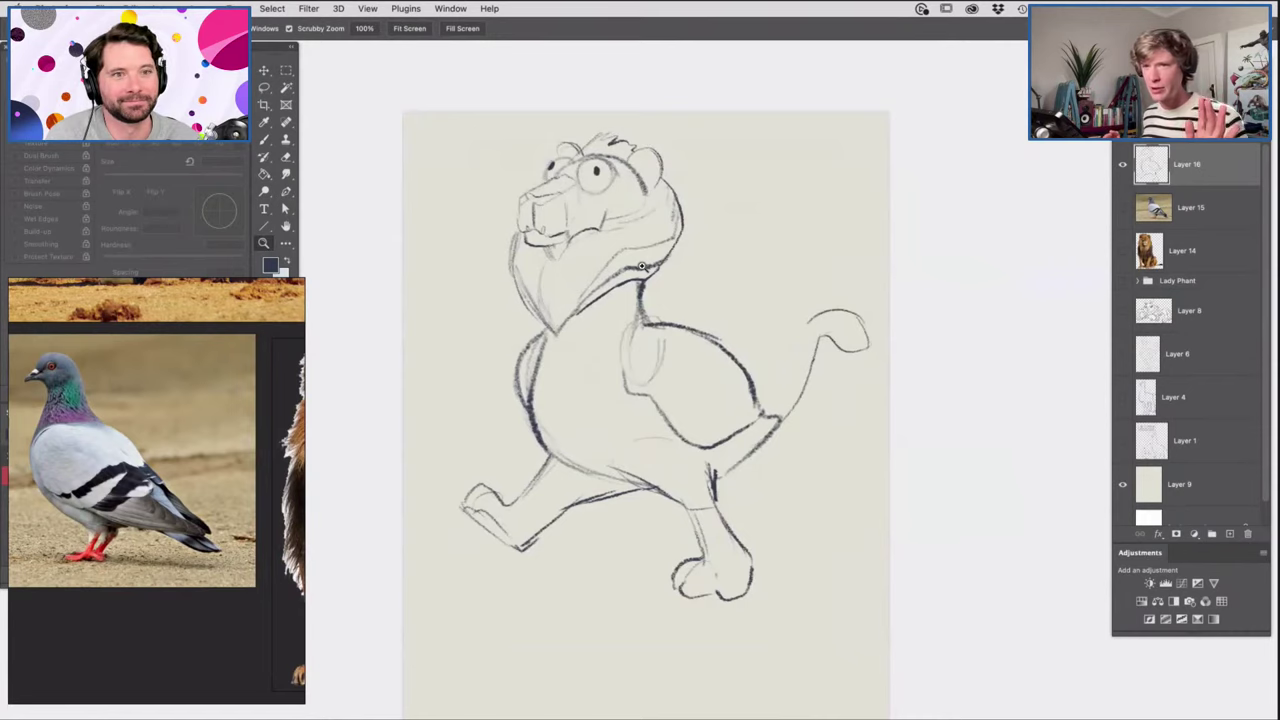
scroll(678, 407, down, 2)
scroll(680, 360, up, 2)
Select the head and mane with the Lasso tool, scale them to about 96%, rotate them about 5.4°, and reposition them.
key(l)
mouse_move(636, 364)
mouse_down()
mouse_move(568, 396)
mouse_move(744, 280)
mouse_move(733, 188)
mouse_move(760, 189)
mouse_move(720, 222)
mouse_up()
key(v)
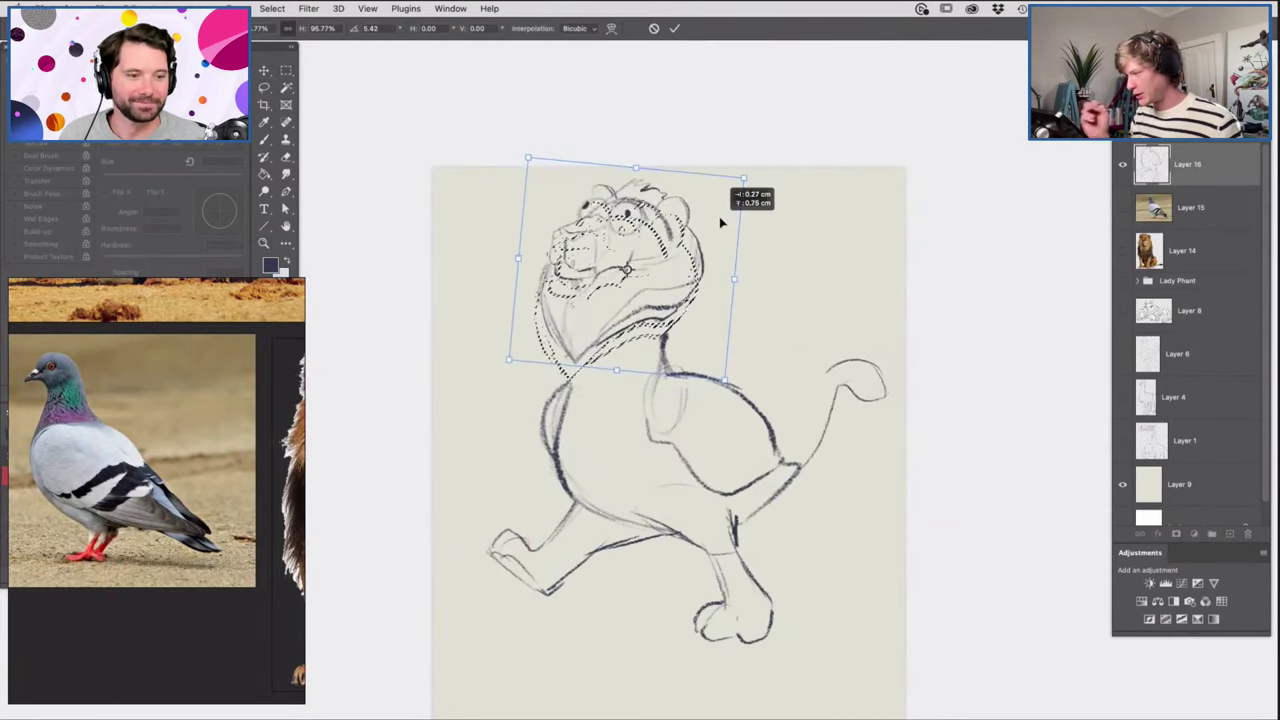
key(Return)
Redraw the back and front neck lines to reconnect the repositioned head to the body.
key(z)
click(662, 313)
key(b)
drag(662, 370, 658, 318)
drag(556, 356, 540, 420)
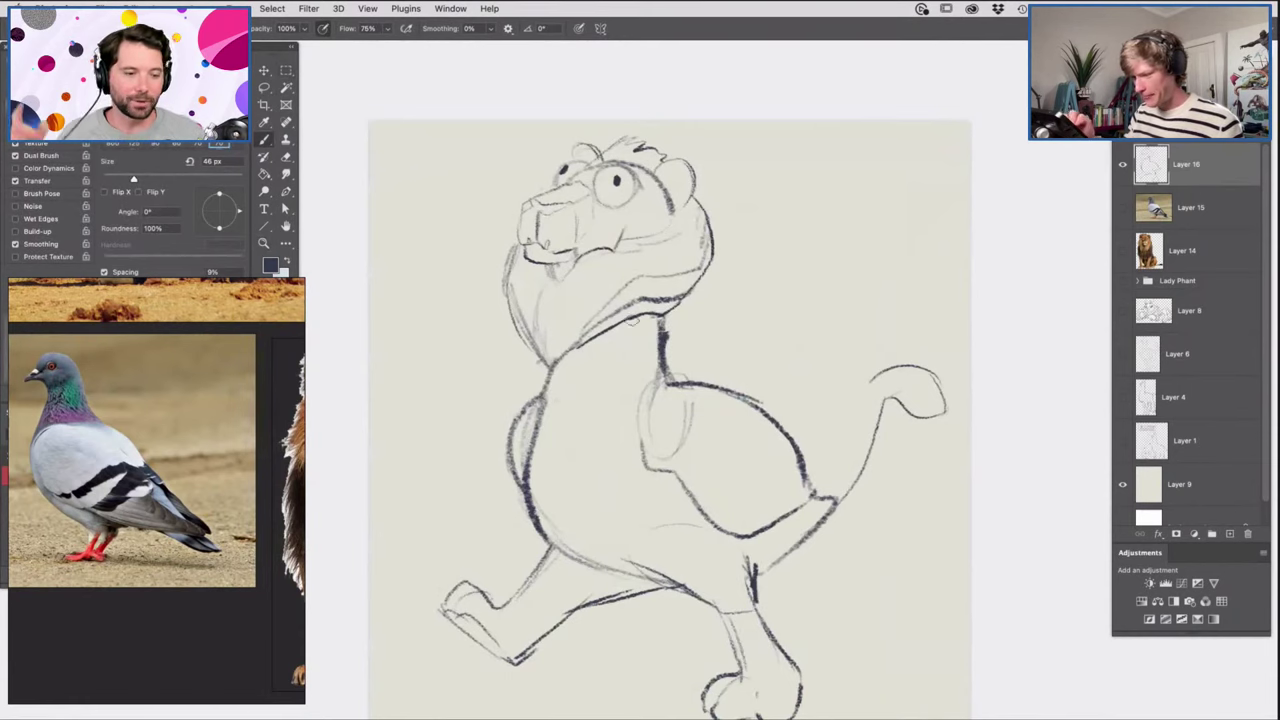
Erase the oval construction stroke inside the near wing's shoulder.
key(z)
drag(635, 317, 552, 328)
drag(691, 378, 766, 386)
key(e)
drag(648, 325, 621, 378)
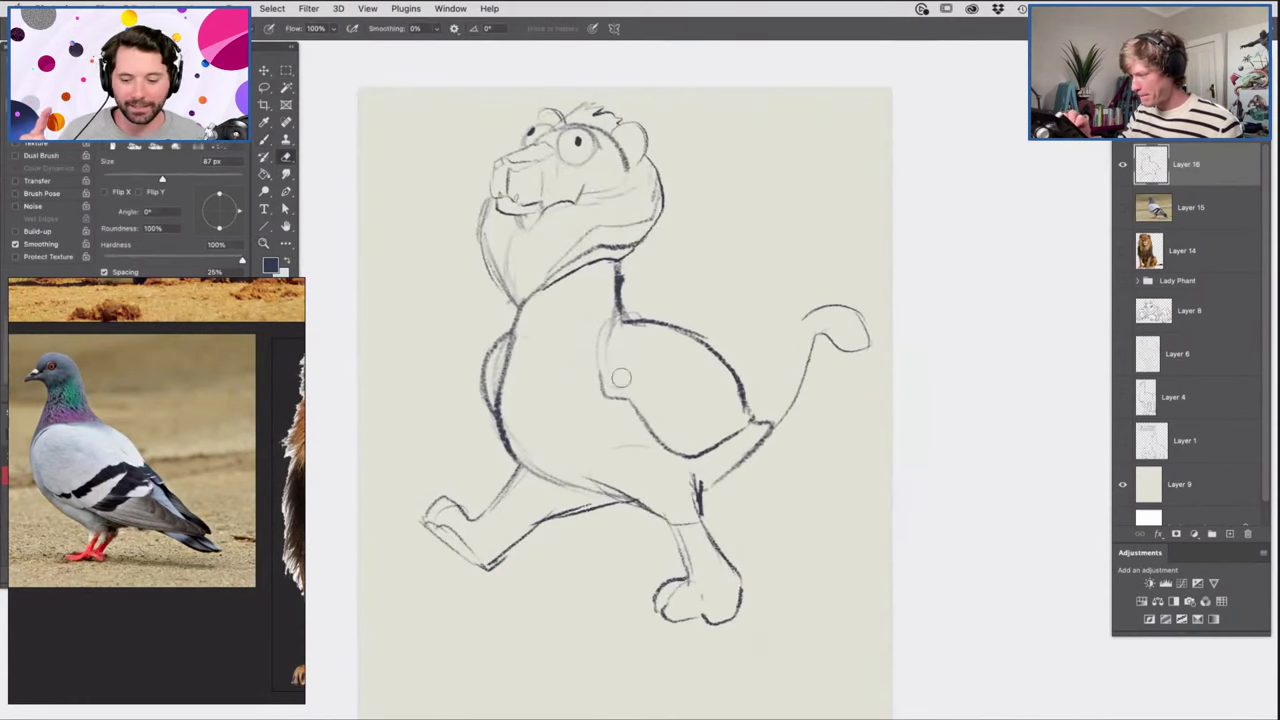
Sketch the curved feather bands across the rear of the near wing.
key(b)
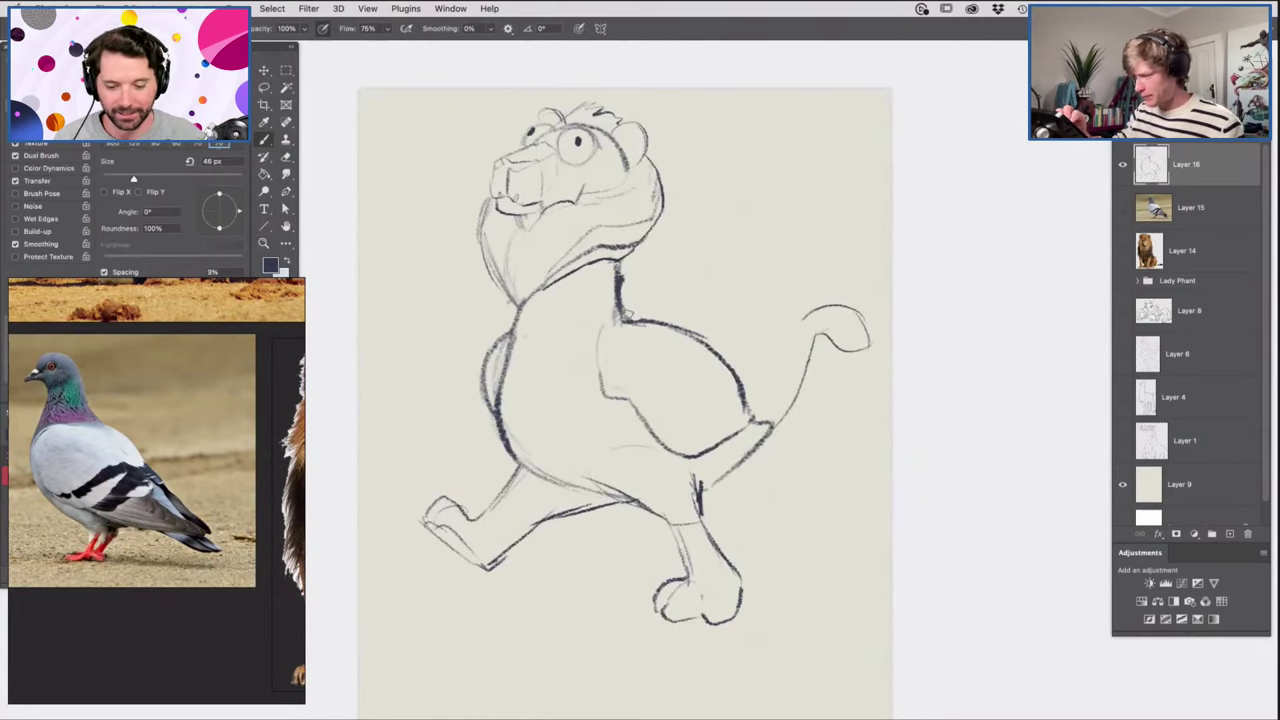
mouse_move(682, 339)
mouse_down()
mouse_move(714, 370)
mouse_move(704, 420)
mouse_up()
mouse_move(708, 372)
mouse_down()
mouse_move(715, 423)
mouse_move(748, 424)
mouse_up()
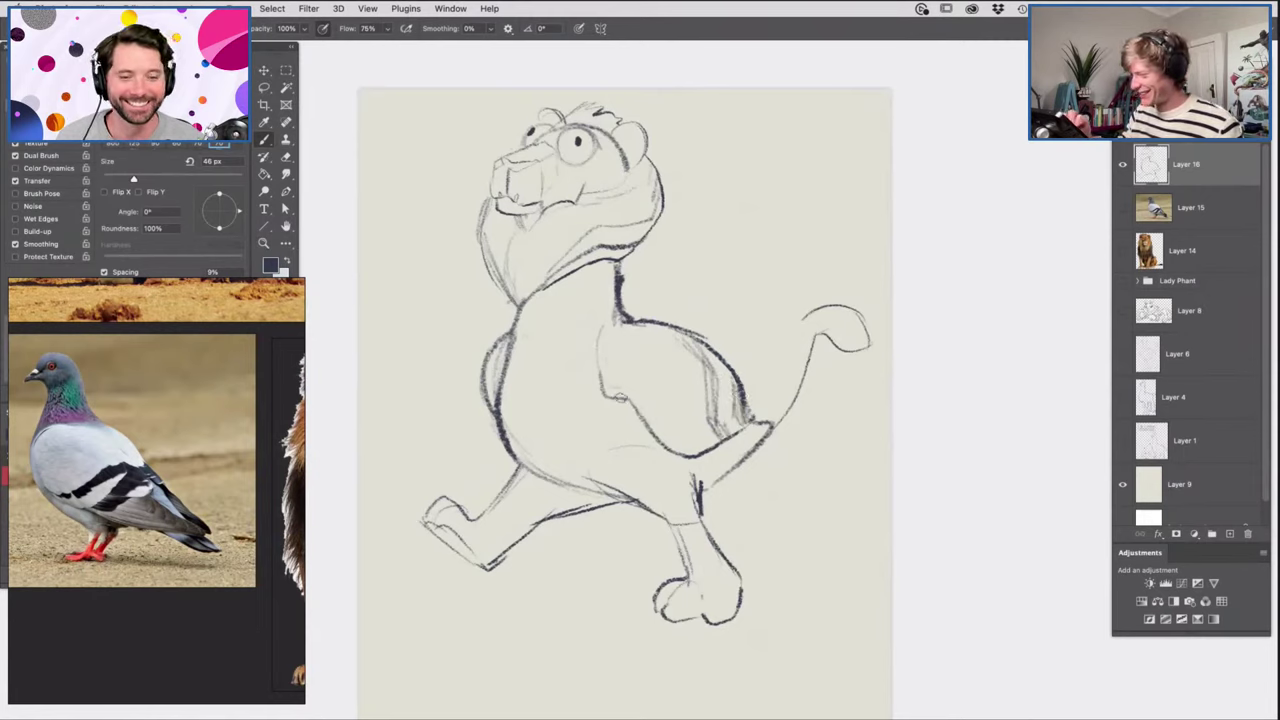
Sketch a U-shaped bib line across the chest up to the neck and erase the stray stroke below the mane.
mouse_move(504, 378)
mouse_down()
mouse_move(557, 408)
mouse_move(611, 278)
mouse_up()
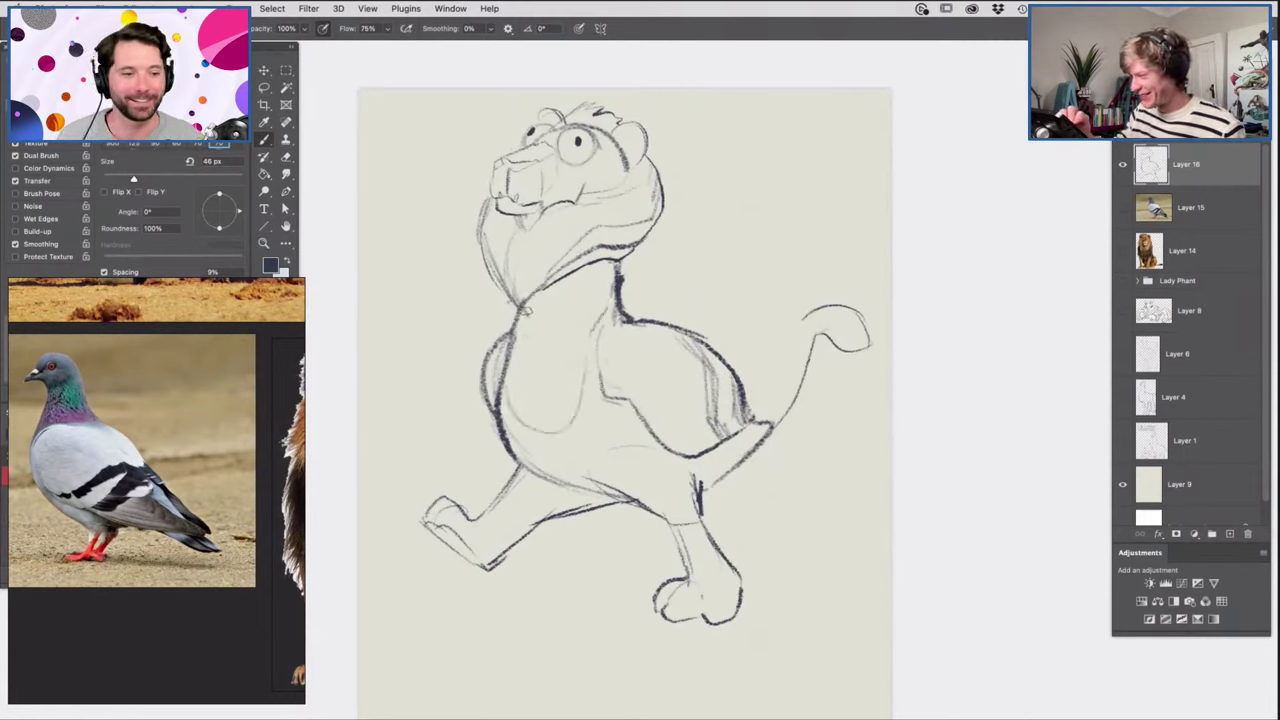
key(e)
mouse_move(536, 288)
mouse_down()
mouse_move(525, 302)
mouse_move(533, 291)
mouse_up()
Sketch an iris ring around the near eye's pupil and darken the eye's rear corner.
key(z)
drag(654, 282, 580, 284)
click(635, 204)
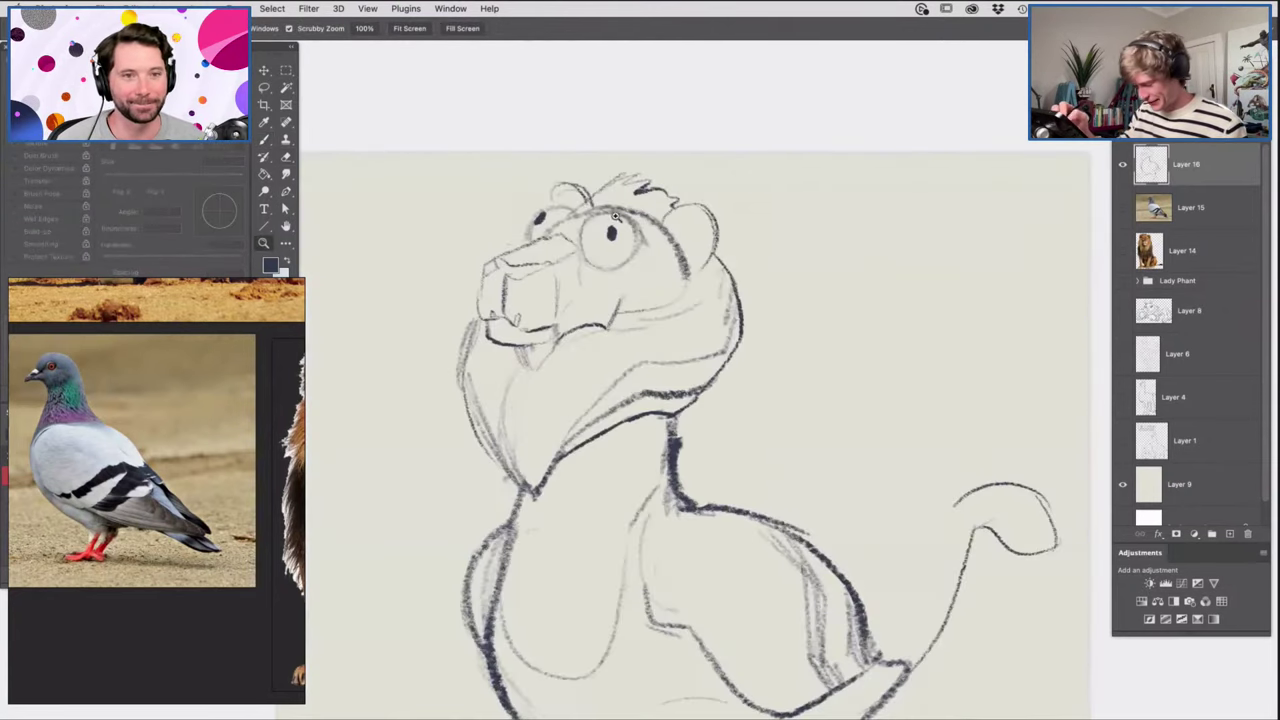
key(b)
mouse_move(608, 212)
mouse_down()
mouse_move(584, 238)
mouse_move(613, 229)
mouse_move(650, 240)
mouse_move(644, 254)
mouse_move(586, 251)
mouse_move(595, 265)
mouse_move(638, 254)
mouse_move(557, 224)
mouse_move(565, 206)
mouse_move(531, 234)
mouse_move(699, 200)
mouse_move(628, 154)
mouse_move(603, 170)
mouse_move(618, 224)
mouse_up()
Sketch a matching iris ring around the far eye's pupil and clean up the eye details.
key(z)
mouse_move(660, 262)
mouse_down()
mouse_move(638, 280)
mouse_move(693, 267)
mouse_up()
click(692, 266)
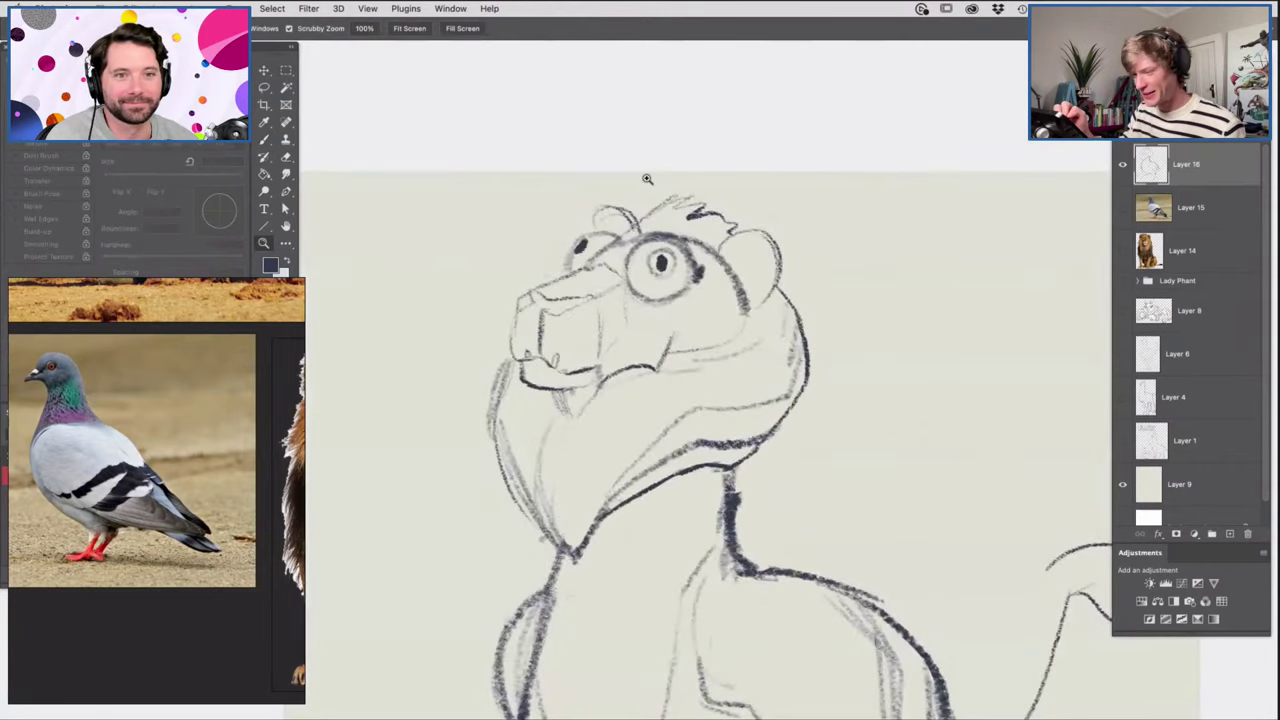
drag(578, 256, 581, 246)
key(b)
key(e)
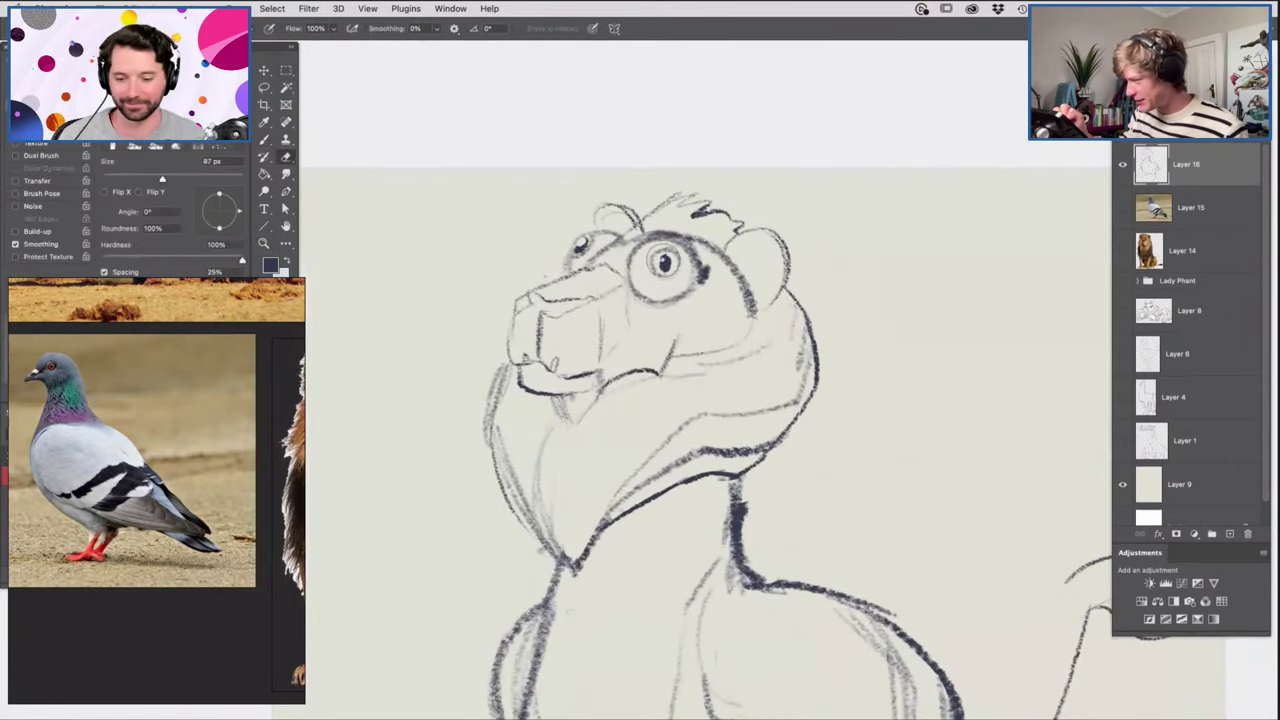
key(z)
drag(673, 256, 616, 300)
drag(731, 327, 758, 342)
drag(620, 233, 631, 248)
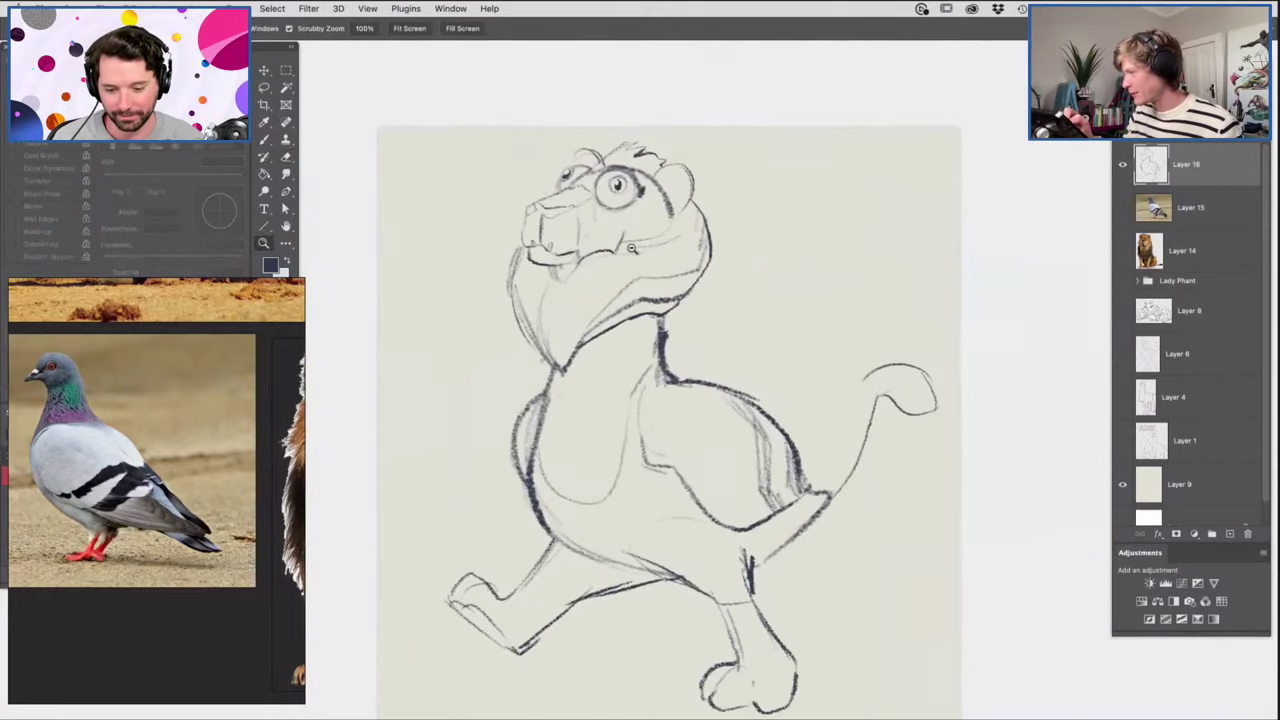
Darken the nose tip and sketch an inner contour inside the near ear.
key(b)
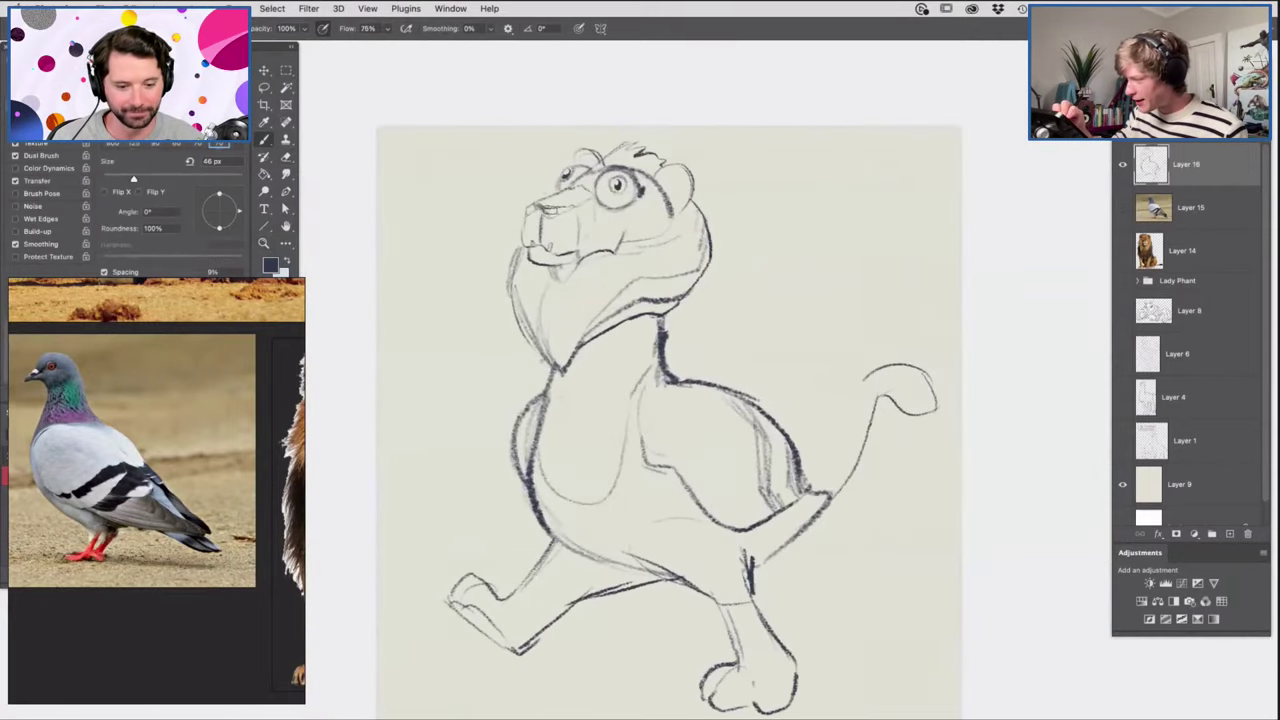
drag(551, 211, 565, 212)
key(z)
drag(657, 273, 600, 296)
drag(671, 217, 729, 251)
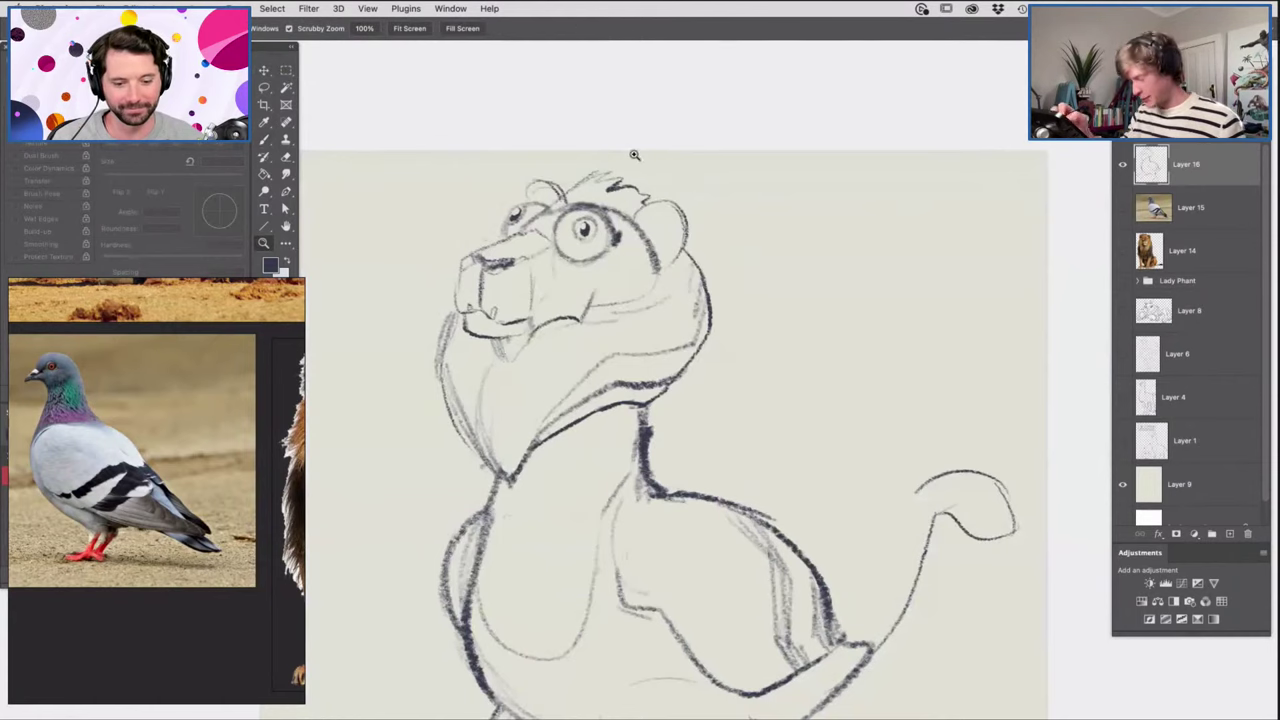
key(b)
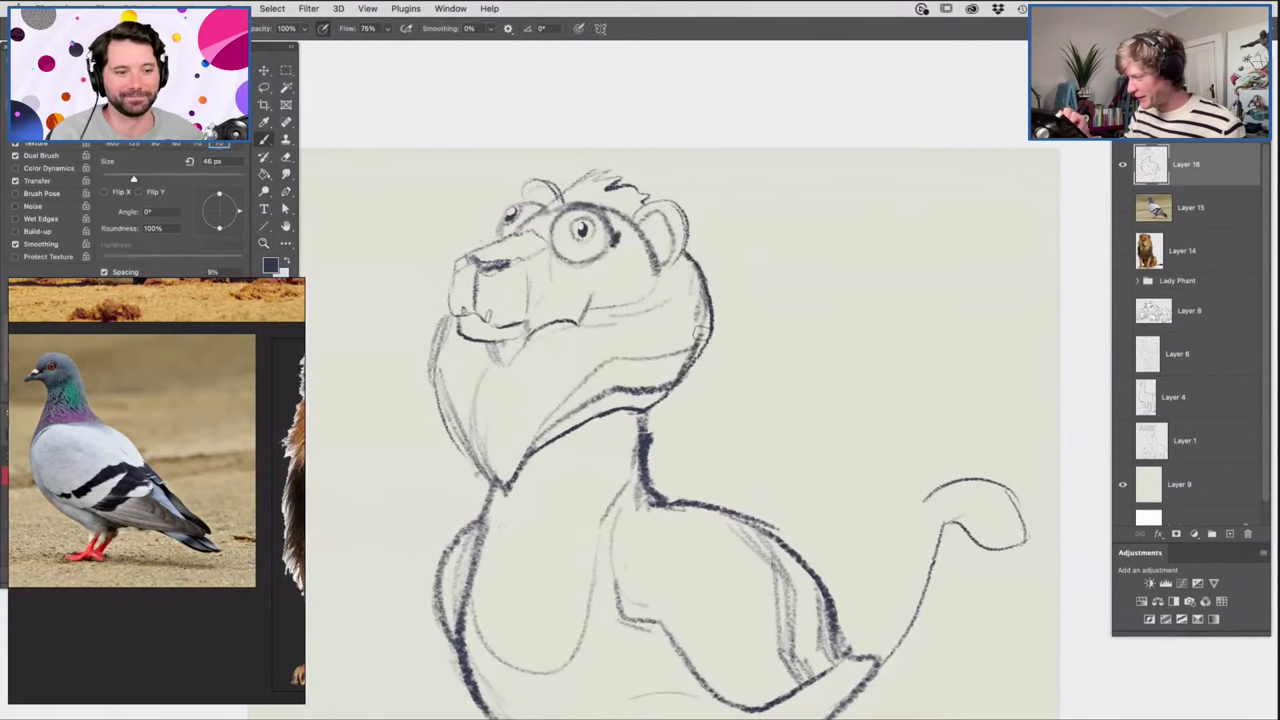
Hatch the underside of the mane and sketch the tail's second edge with strands in its tuft.
mouse_move(672, 376)
mouse_down()
mouse_move(595, 401)
mouse_move(607, 364)
mouse_move(546, 438)
mouse_up()
key(z)
drag(648, 276, 585, 312)
mouse_move(702, 353)
mouse_down()
mouse_move(748, 402)
mouse_move(744, 428)
mouse_up()
key(b)
mouse_move(683, 392)
mouse_down()
mouse_move(718, 379)
mouse_move(743, 312)
mouse_move(792, 287)
mouse_move(763, 288)
mouse_move(789, 290)
mouse_move(795, 322)
mouse_up()
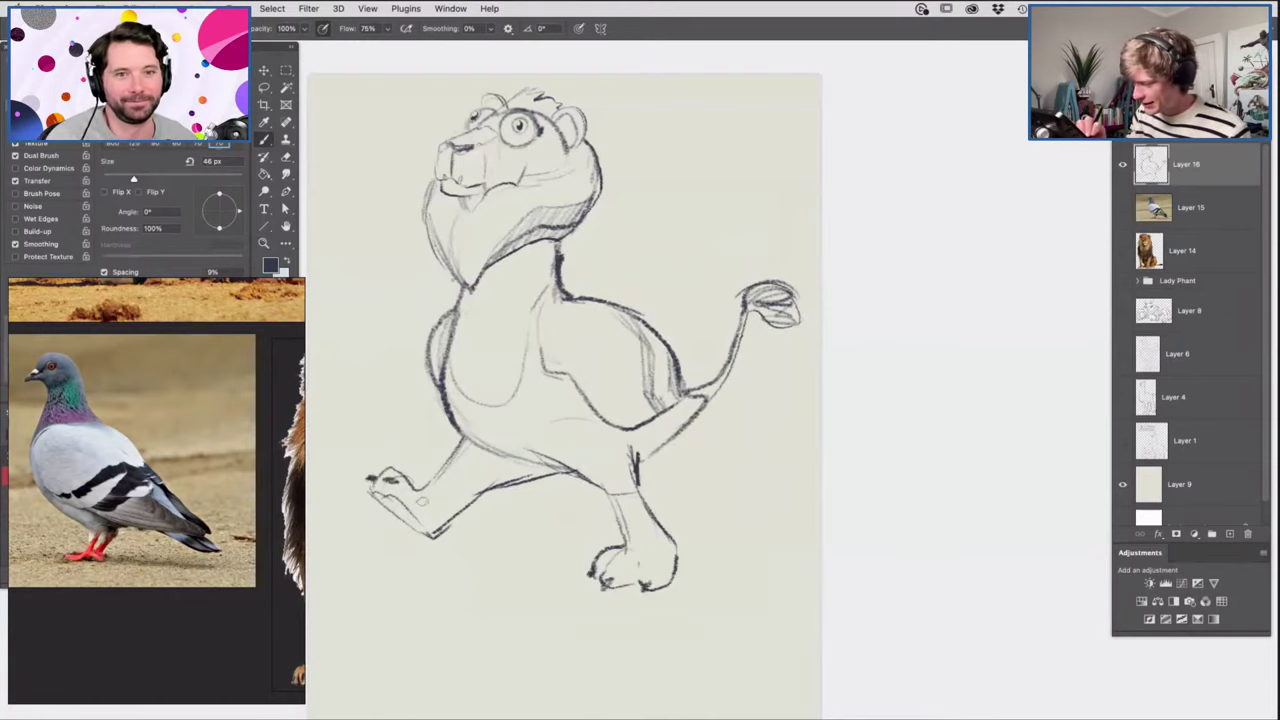
Set the brush size to 84 px and shade the neck under the mane, the raised foot's sole and its thigh.
right_click(419, 325)
drag(503, 379, 505, 379)
click(538, 312)
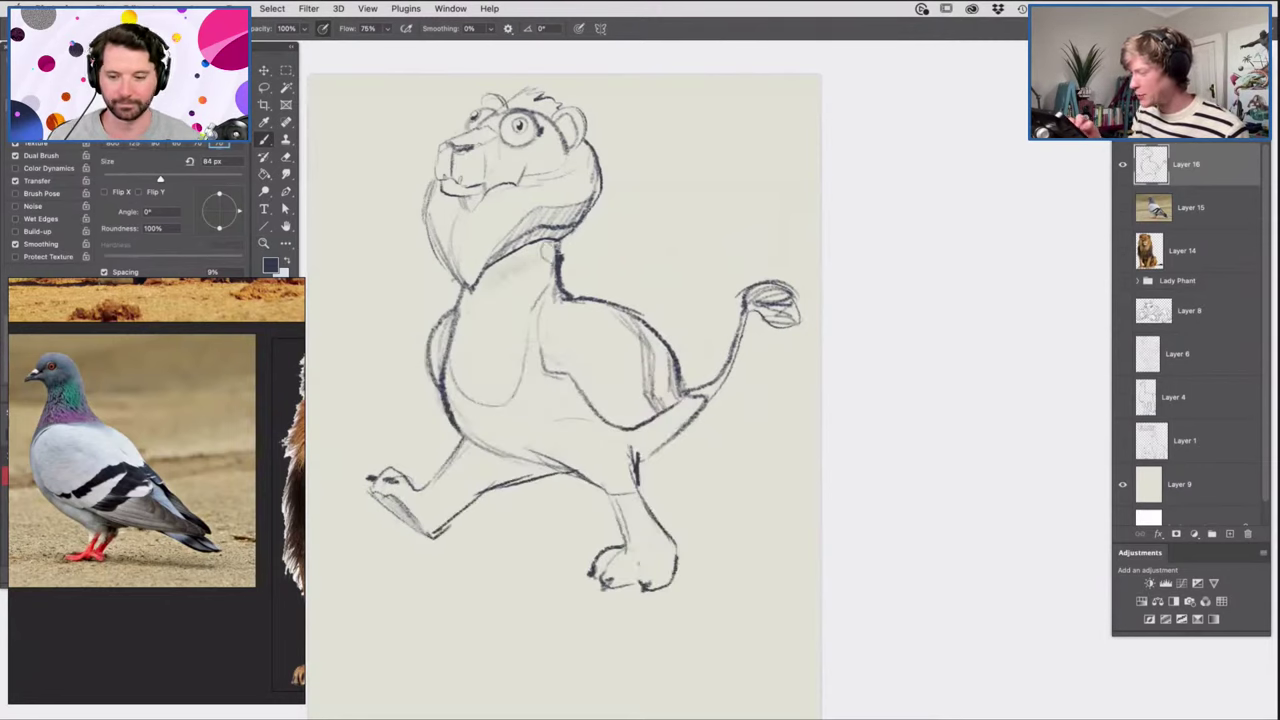
mouse_move(485, 487)
mouse_down()
mouse_move(464, 456)
mouse_move(535, 465)
mouse_up()
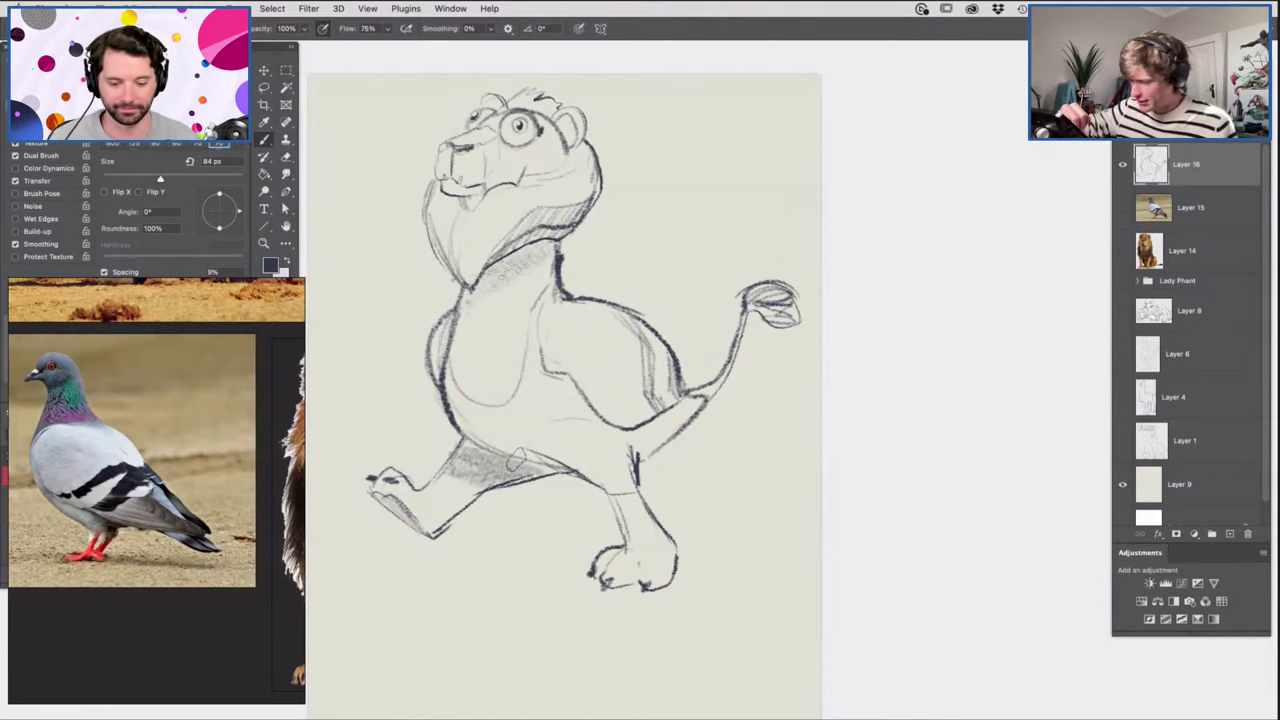
Shade the standing leg, the rump, the base of the tail and the area around the wing's front edge.
mouse_move(635, 440)
mouse_down()
mouse_move(679, 403)
mouse_move(624, 445)
mouse_move(681, 427)
mouse_move(615, 440)
mouse_move(653, 429)
mouse_move(603, 488)
mouse_move(619, 488)
mouse_move(611, 501)
mouse_move(643, 499)
mouse_move(635, 530)
mouse_up()
mouse_move(628, 457)
mouse_down()
mouse_move(532, 462)
mouse_move(700, 402)
mouse_move(645, 508)
mouse_move(672, 585)
mouse_move(650, 575)
mouse_move(605, 590)
mouse_up()
drag(677, 432, 572, 420)
mouse_move(654, 359)
mouse_down()
mouse_move(708, 403)
mouse_move(762, 415)
mouse_up()
drag(573, 329, 578, 331)
mouse_move(561, 378)
mouse_down()
mouse_move(570, 372)
mouse_move(568, 398)
mouse_move(610, 422)
mouse_move(587, 458)
mouse_move(568, 450)
mouse_up()
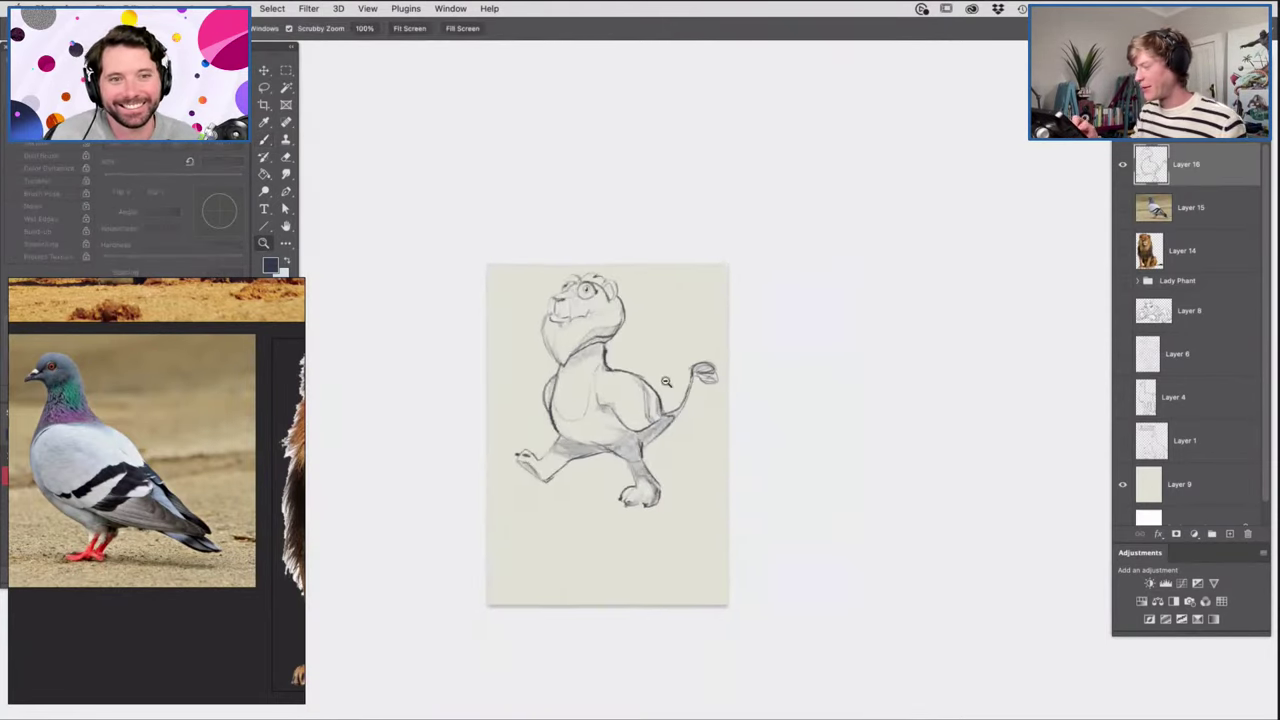
Shade the side of the face around the near eye and muzzle, and the rear of the mane.
drag(667, 382, 687, 389)
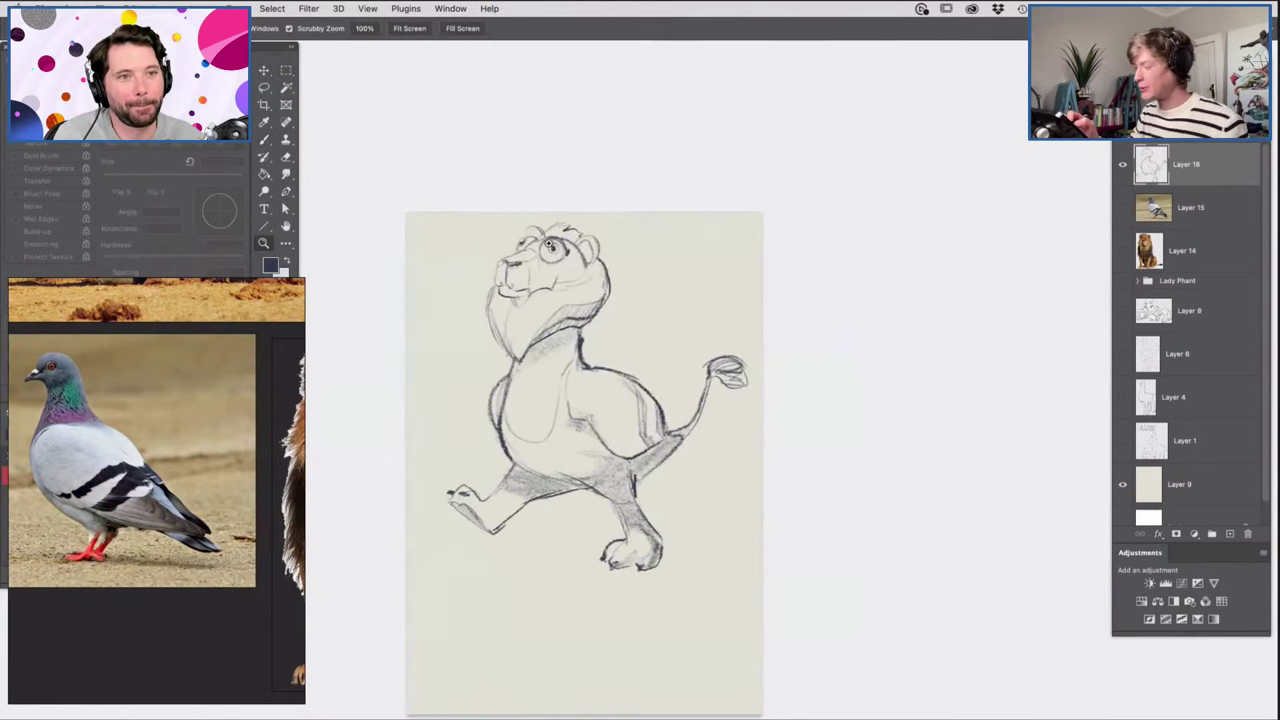
drag(547, 246, 623, 240)
mouse_move(565, 285)
mouse_down()
mouse_move(580, 300)
mouse_move(618, 270)
mouse_move(654, 310)
mouse_move(606, 336)
mouse_move(595, 335)
mouse_move(645, 275)
mouse_move(626, 331)
mouse_move(662, 322)
mouse_move(565, 345)
mouse_move(545, 372)
mouse_move(575, 330)
mouse_move(503, 390)
mouse_move(505, 298)
mouse_move(515, 322)
mouse_move(455, 372)
mouse_move(483, 318)
mouse_move(478, 360)
mouse_move(545, 355)
mouse_up()
key(z)
drag(680, 274, 603, 345)
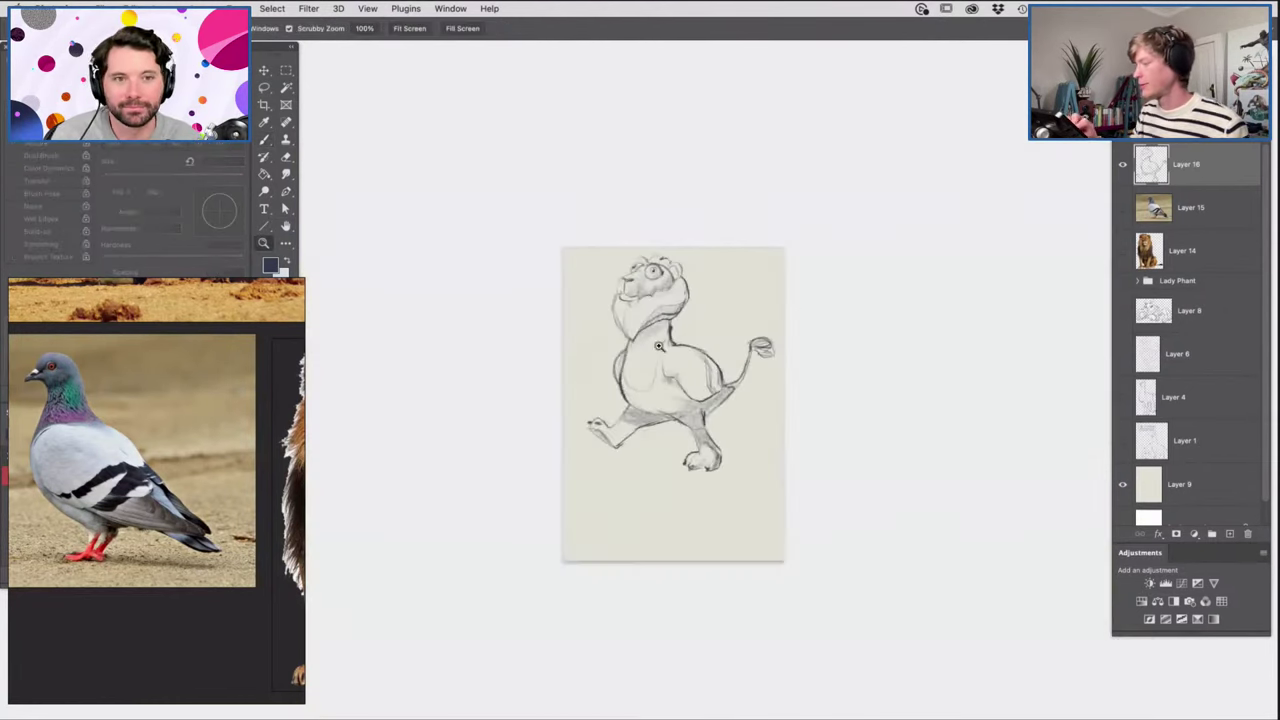
click(700, 312)
key(b)
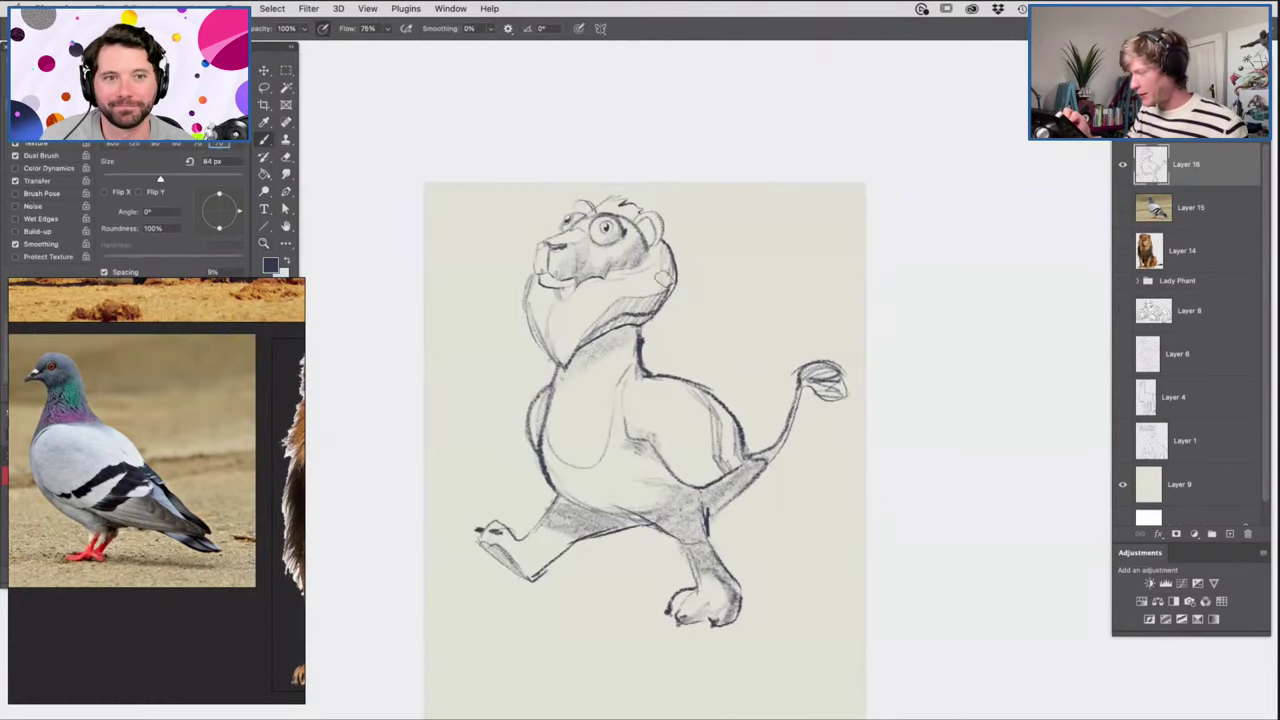
mouse_move(662, 290)
mouse_down()
mouse_move(656, 268)
mouse_move(577, 343)
mouse_move(643, 355)
mouse_move(609, 378)
mouse_up()
Shade a flat oval ground shadow beneath the creature's feet.
key(z)
drag(711, 325, 771, 363)
drag(648, 488, 657, 495)
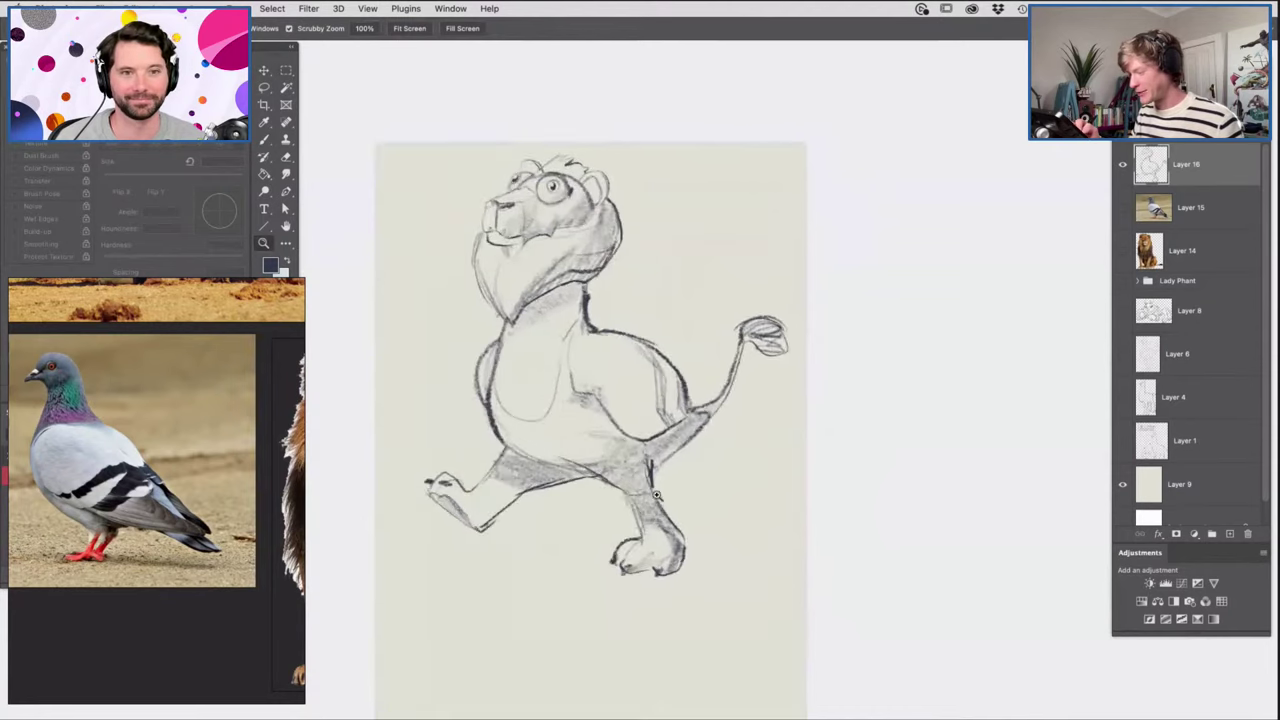
key(b)
mouse_move(425, 575)
mouse_down()
mouse_move(437, 586)
mouse_move(731, 560)
mouse_move(680, 545)
mouse_up()
mouse_move(460, 570)
mouse_down()
mouse_move(511, 573)
mouse_move(487, 581)
mouse_move(724, 568)
mouse_move(690, 563)
mouse_move(706, 555)
mouse_move(708, 576)
mouse_move(433, 567)
mouse_move(568, 580)
mouse_up()
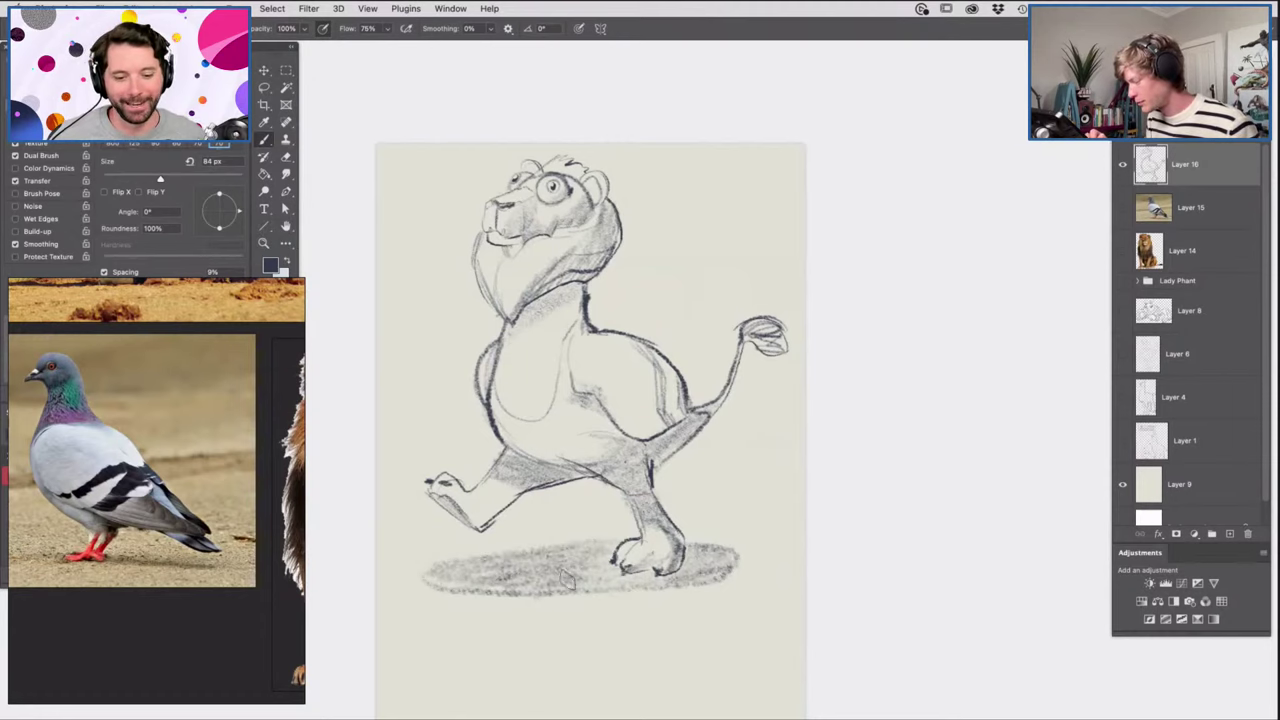
key(z)
drag(628, 430, 580, 440)
click(677, 436)
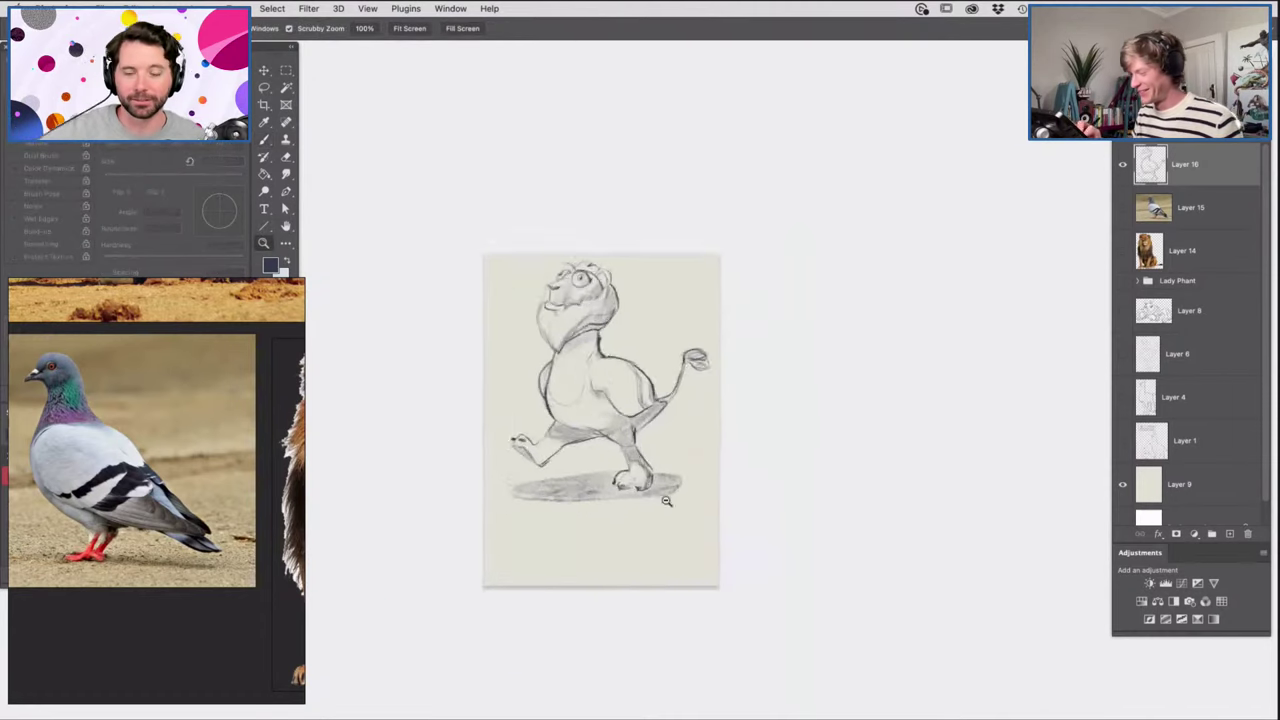
key(b)
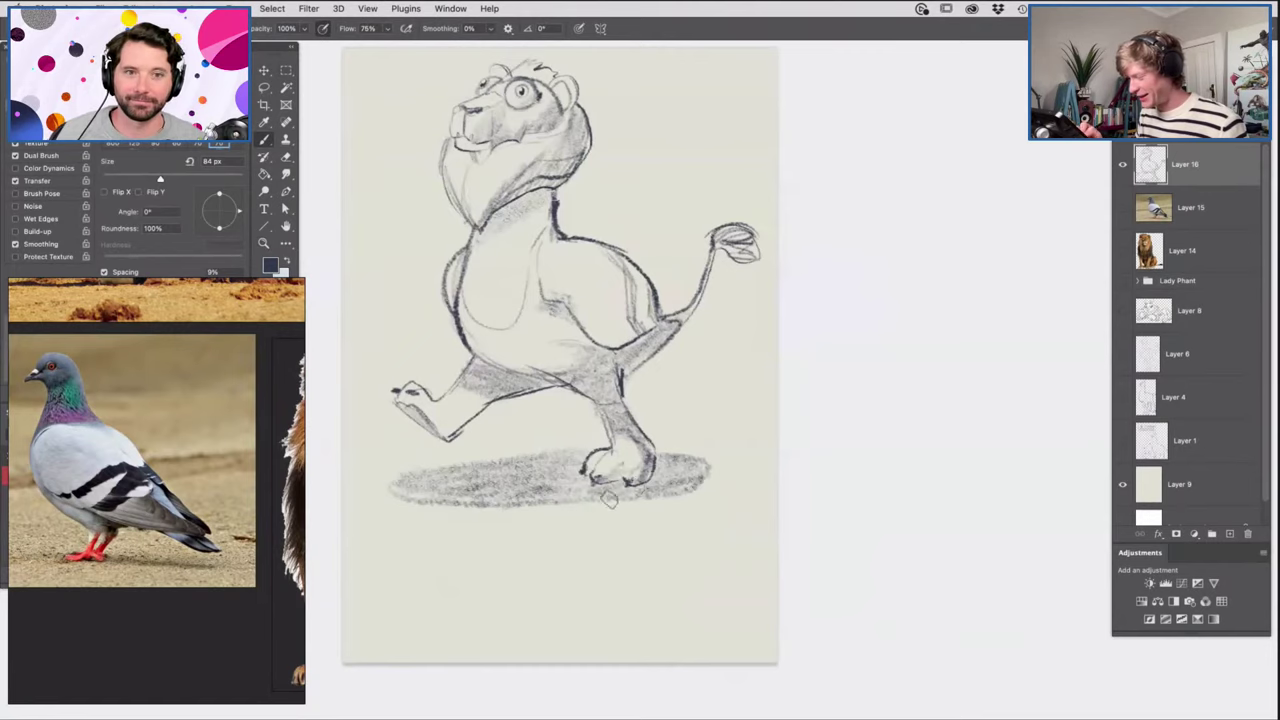
key(z)
alt+click(570, 538)
drag(698, 417, 755, 400)
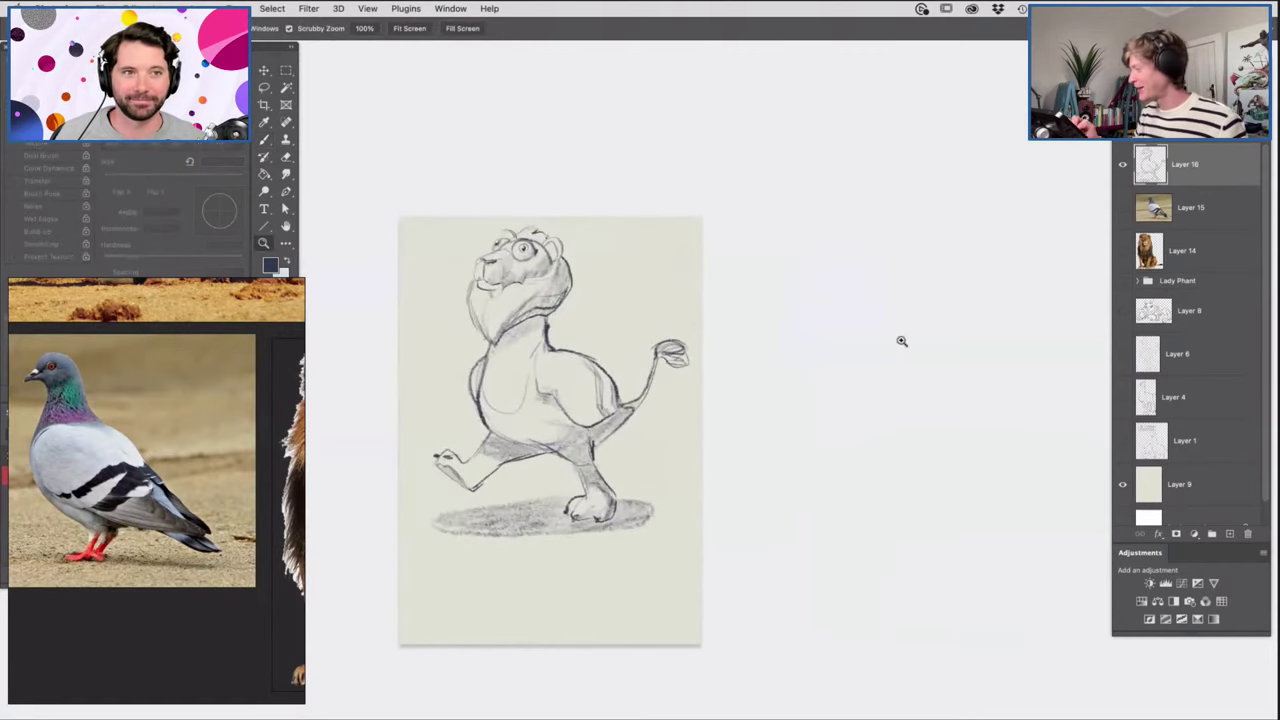
click(1123, 165)
click(612, 420)
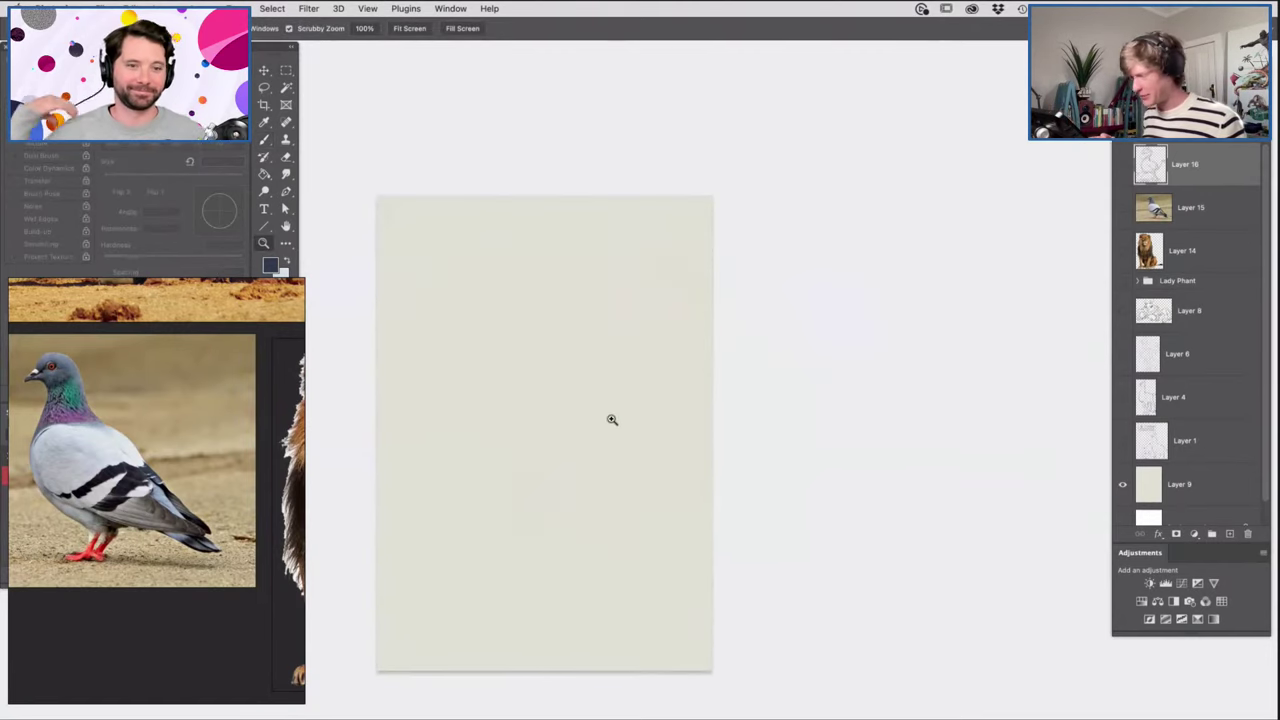
click(1230, 535)
drag(612, 393, 549, 430)
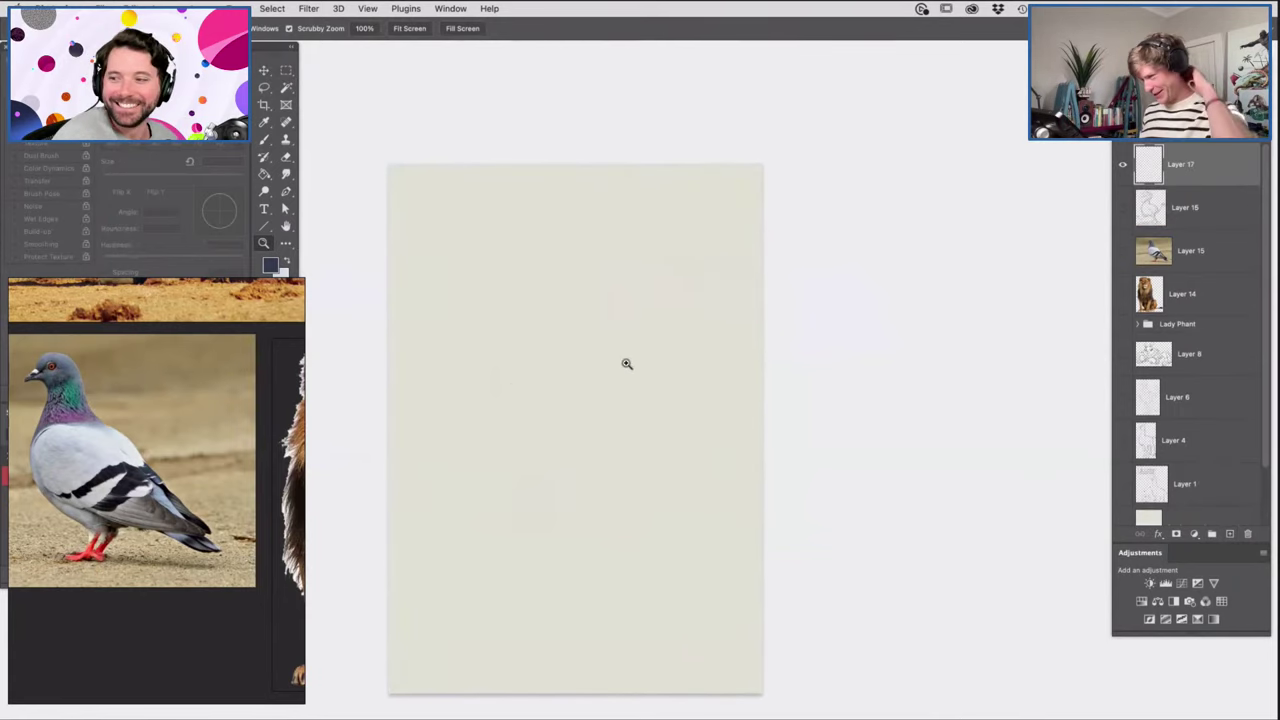
click(1121, 208)
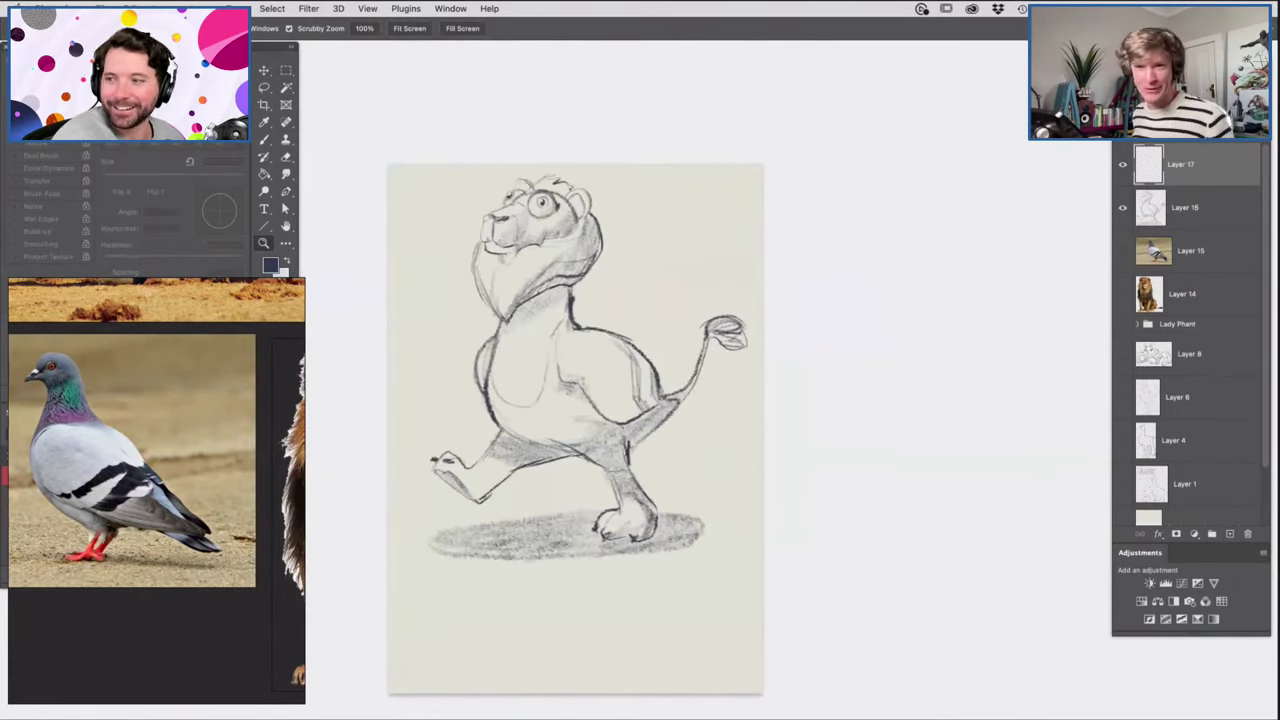
Switch to the reference board, paste the white horse photo into the free space below the pigeon and enlarge the view of it.
key(Tab)
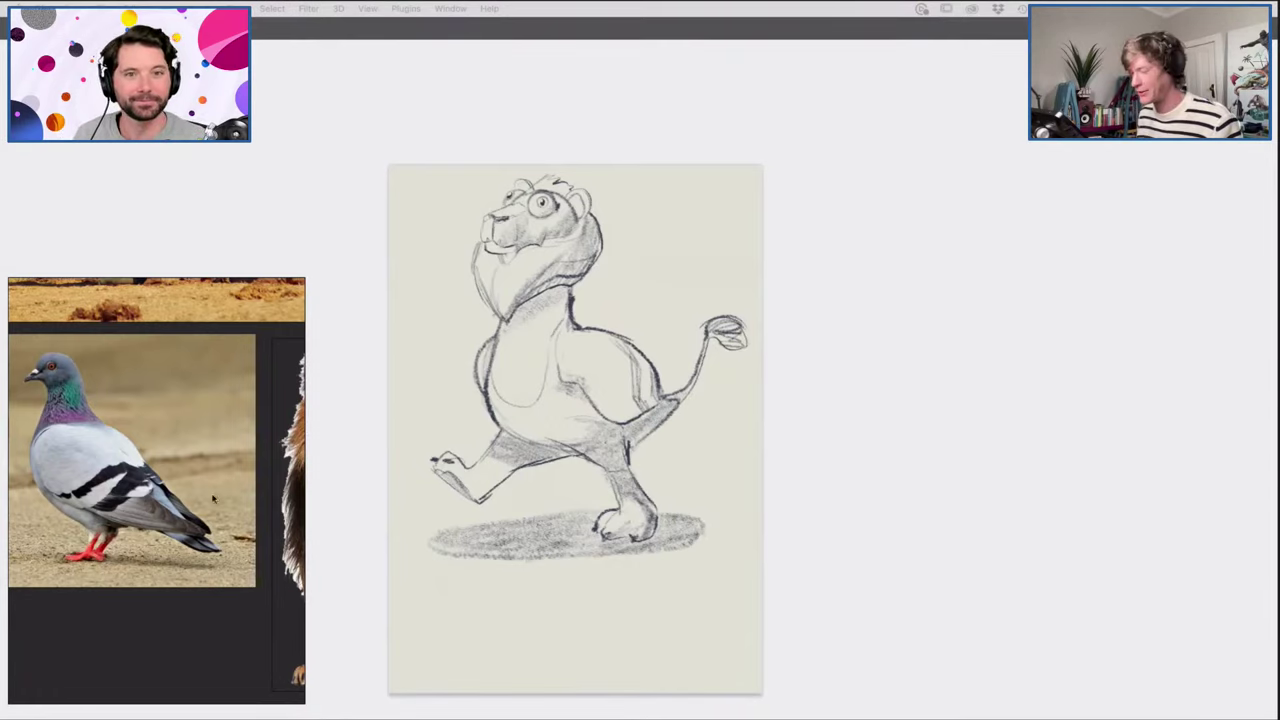
click(365, 440)
scroll(225, 479, down, 6)
scroll(160, 560, up, 3)
scroll(196, 567, up, 2)
key(ctrl+v)
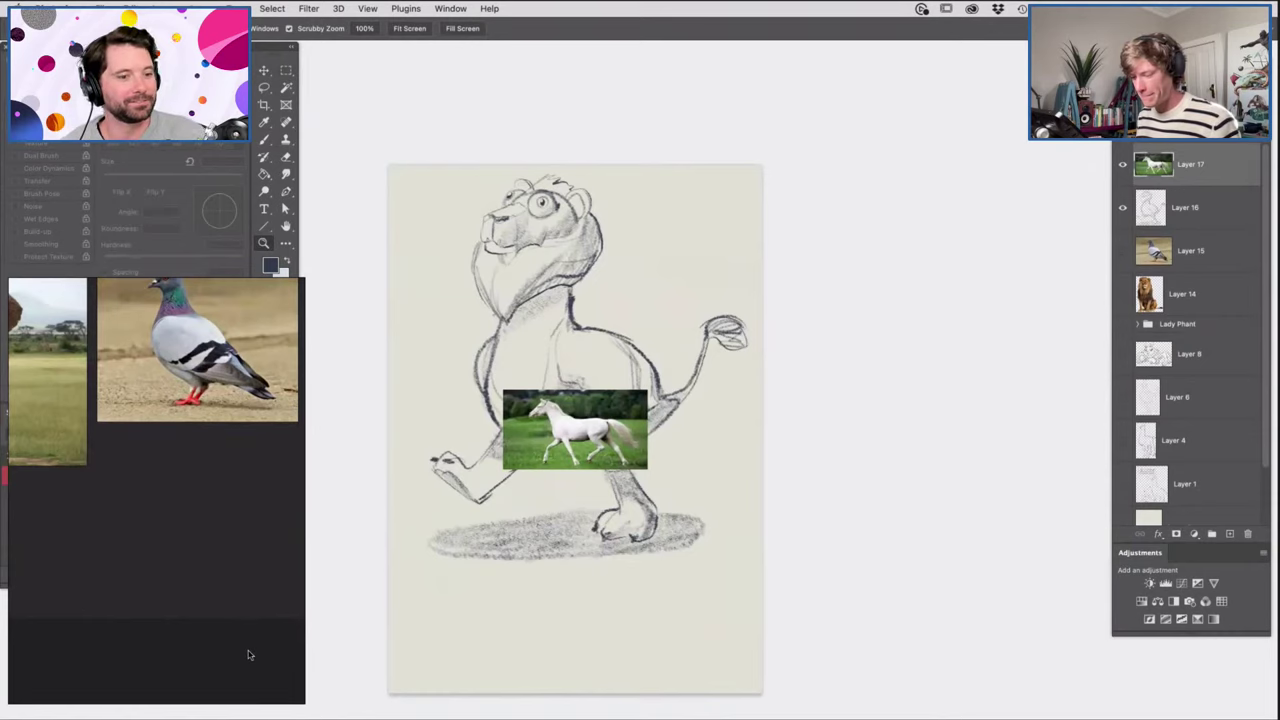
key(Tab)
key(ctrl+v)
drag(250, 596, 206, 516)
scroll(205, 520, up, 3)
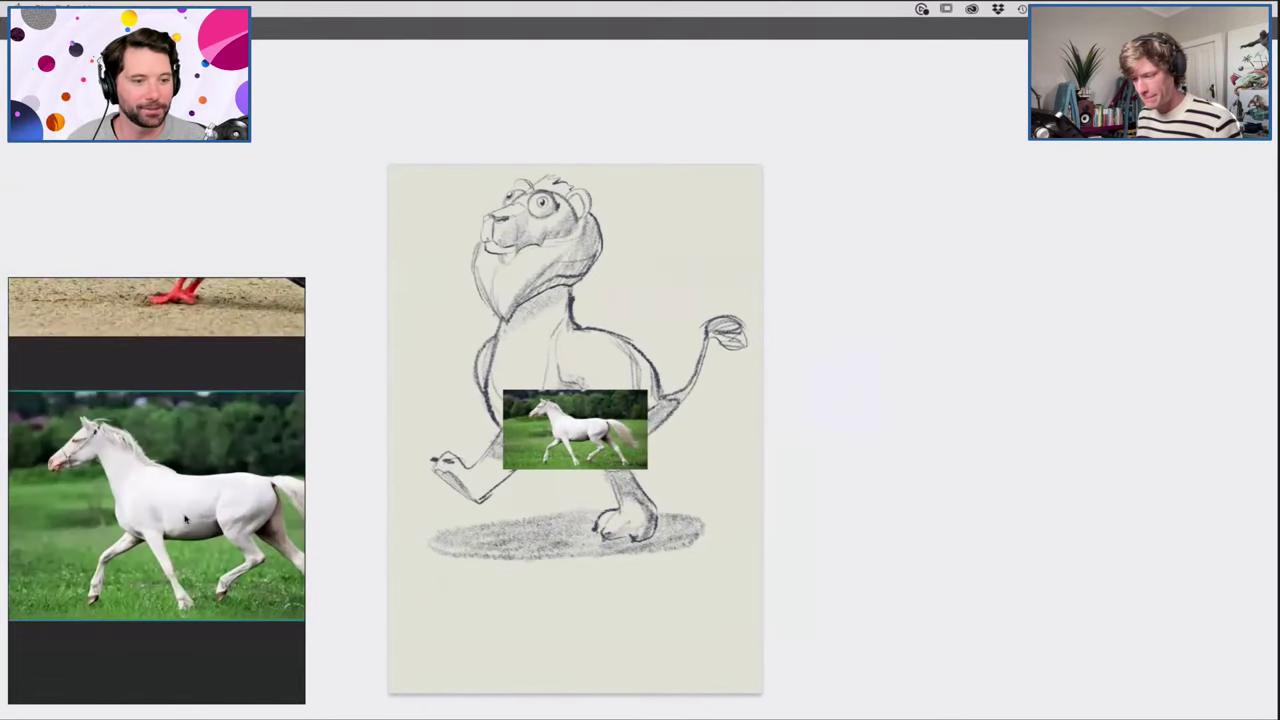
Switch back to Photoshop and delete the horse photo layer covering the sketch.
key(Tab)
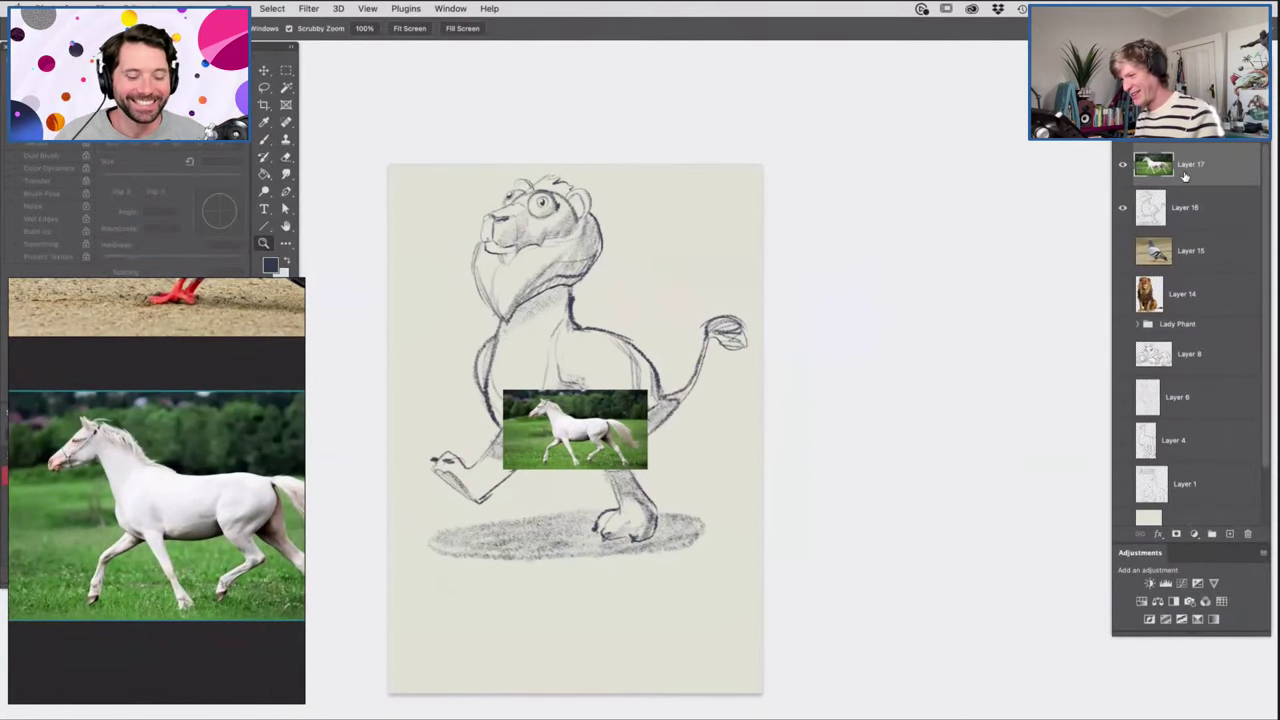
key(BackSpace)
drag(586, 283, 594, 294)
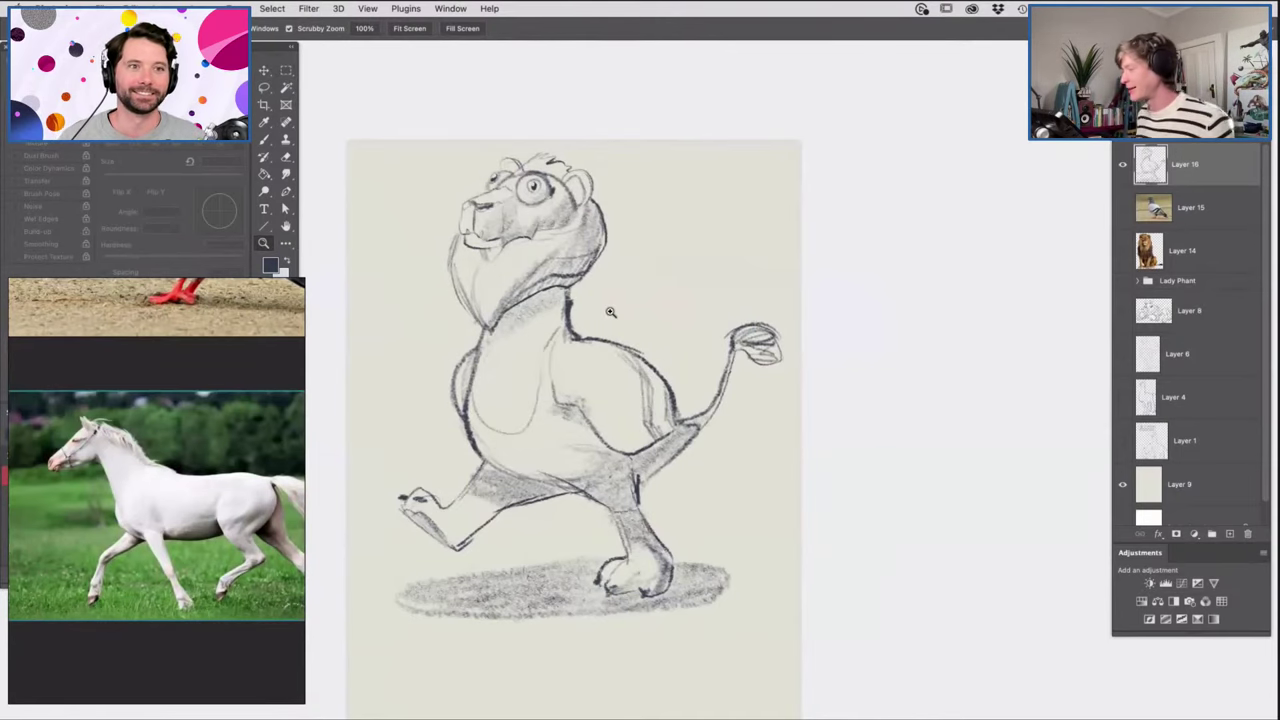
Hide the lion-pigeon sketch layer, add a blank layer above it, and set the brush size to 31 px.
mouse_move(749, 350)
mouse_down()
mouse_move(697, 385)
mouse_move(680, 375)
mouse_move(716, 378)
mouse_move(637, 414)
mouse_move(571, 263)
mouse_move(585, 282)
mouse_up()
click(1123, 166)
click(1230, 535)
key(b)
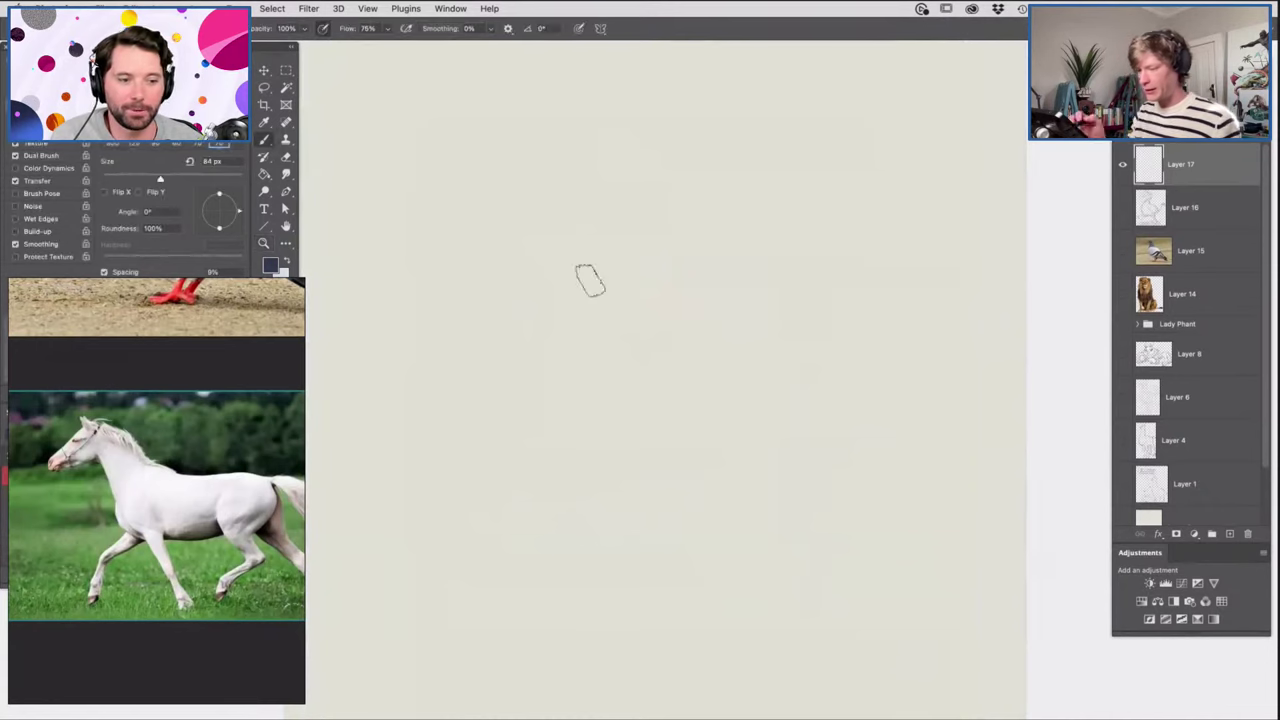
right_click(505, 373)
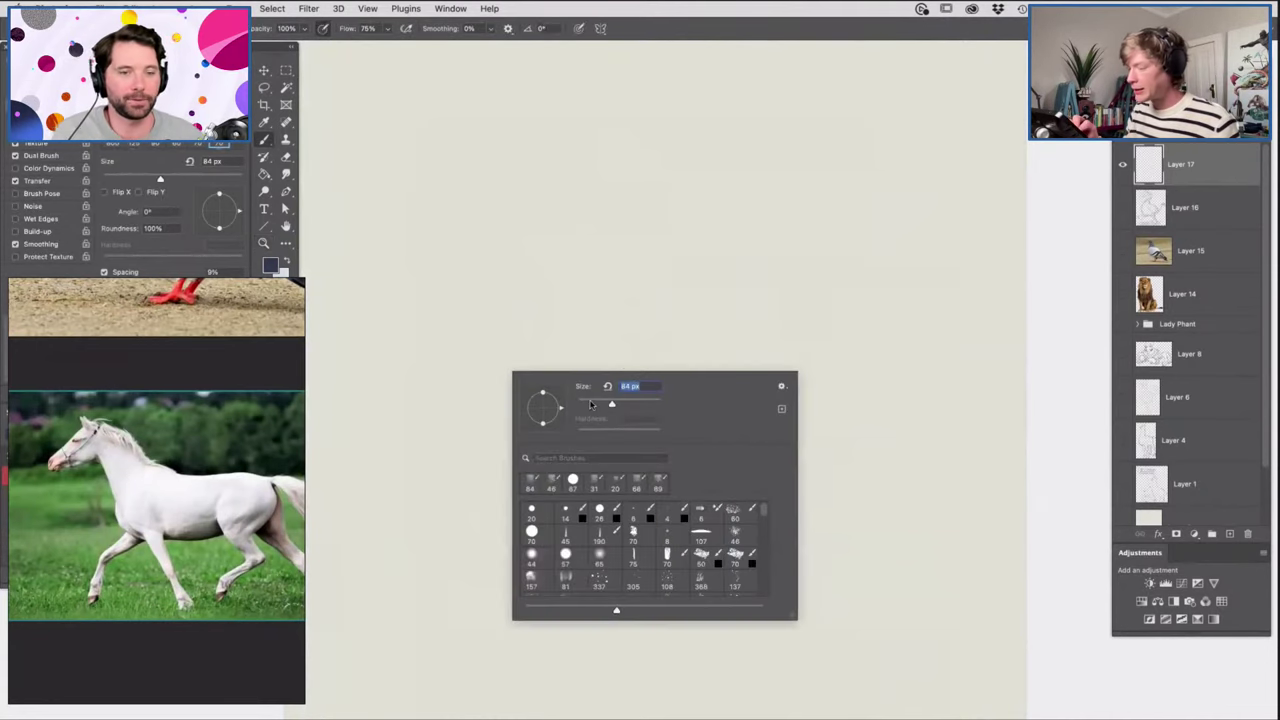
click(590, 405)
click(616, 342)
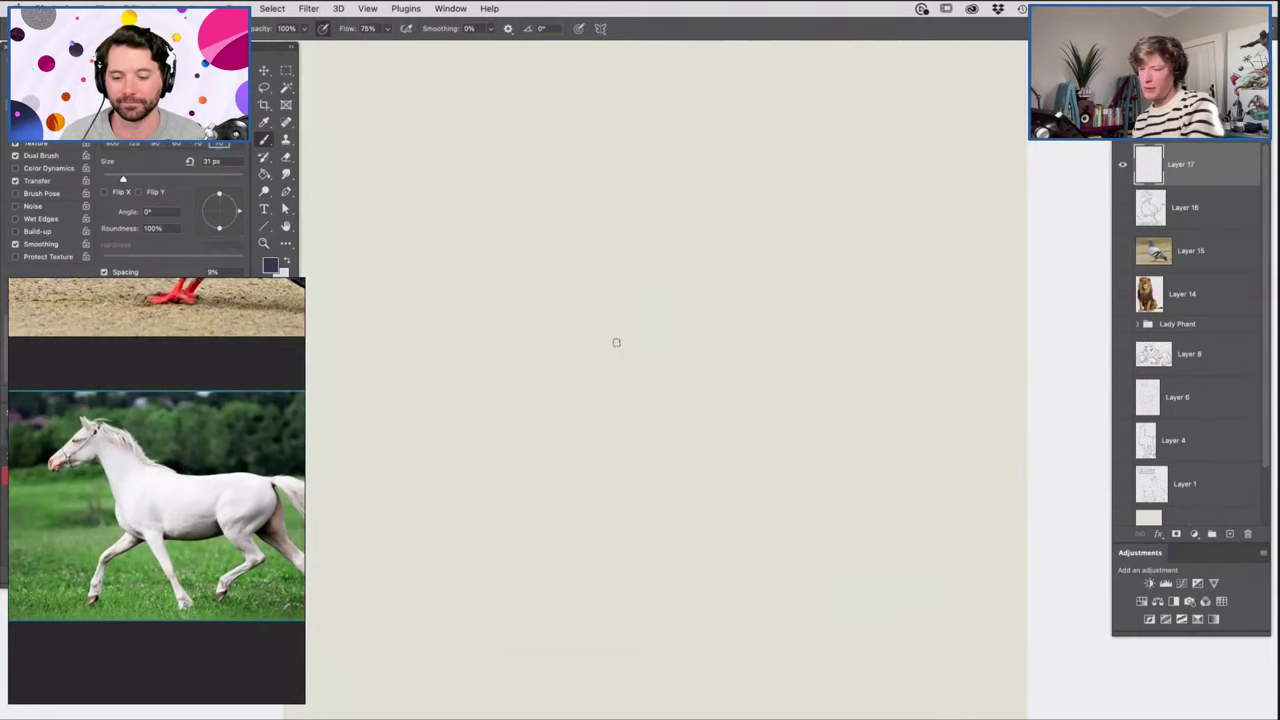
Sketch a small thumbnail creature's long-snouted head and neck near the top of the page.
key(z)
drag(734, 392, 718, 401)
drag(663, 301, 683, 316)
drag(592, 281, 613, 293)
scroll(614, 294, up, 1)
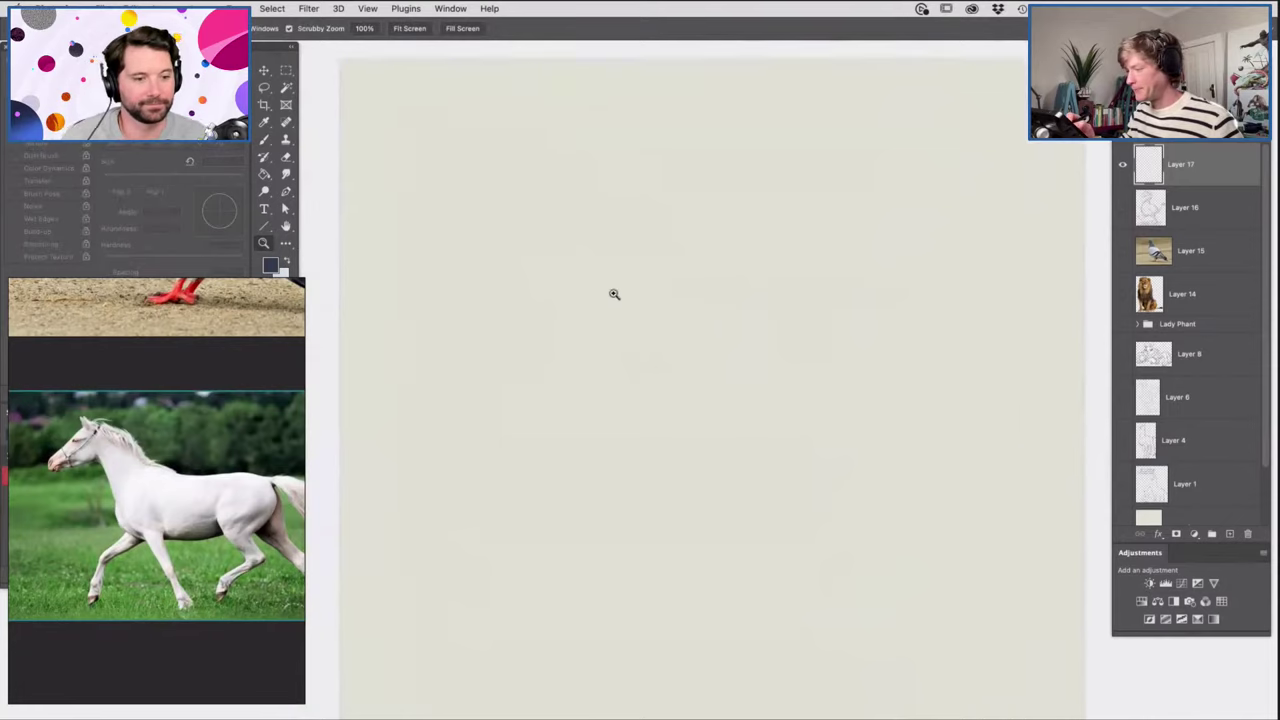
key(b)
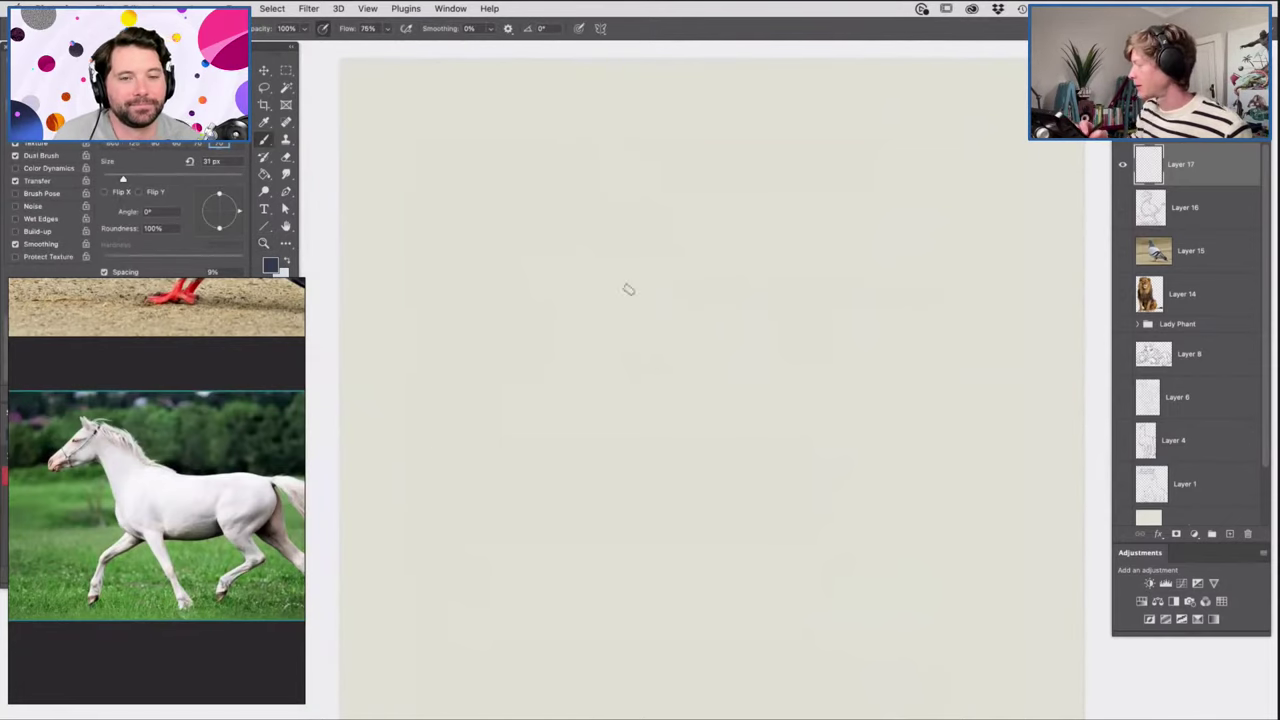
mouse_move(442, 178)
mouse_down()
mouse_move(520, 136)
mouse_move(546, 156)
mouse_move(434, 185)
mouse_move(439, 202)
mouse_move(528, 210)
mouse_up()
mouse_move(537, 149)
mouse_down()
mouse_move(549, 197)
mouse_move(527, 284)
mouse_up()
drag(517, 217, 490, 377)
Sketch the thumbnail creature's arched back, hindquarters, raised tail, chest and spread wing.
mouse_move(527, 293)
mouse_down()
mouse_move(676, 313)
mouse_move(745, 225)
mouse_move(815, 190)
mouse_move(672, 370)
mouse_move(645, 378)
mouse_up()
mouse_move(645, 316)
mouse_down()
mouse_move(598, 378)
mouse_move(609, 401)
mouse_up()
drag(514, 367, 494, 411)
mouse_move(591, 241)
mouse_down()
mouse_move(603, 183)
mouse_move(681, 160)
mouse_move(590, 242)
mouse_up()
Sketch a second thumbnail of a long-beaked, four-legged creature with a raised spike on its head beside the winged one.
key(z)
drag(640, 302, 586, 312)
drag(749, 280, 780, 301)
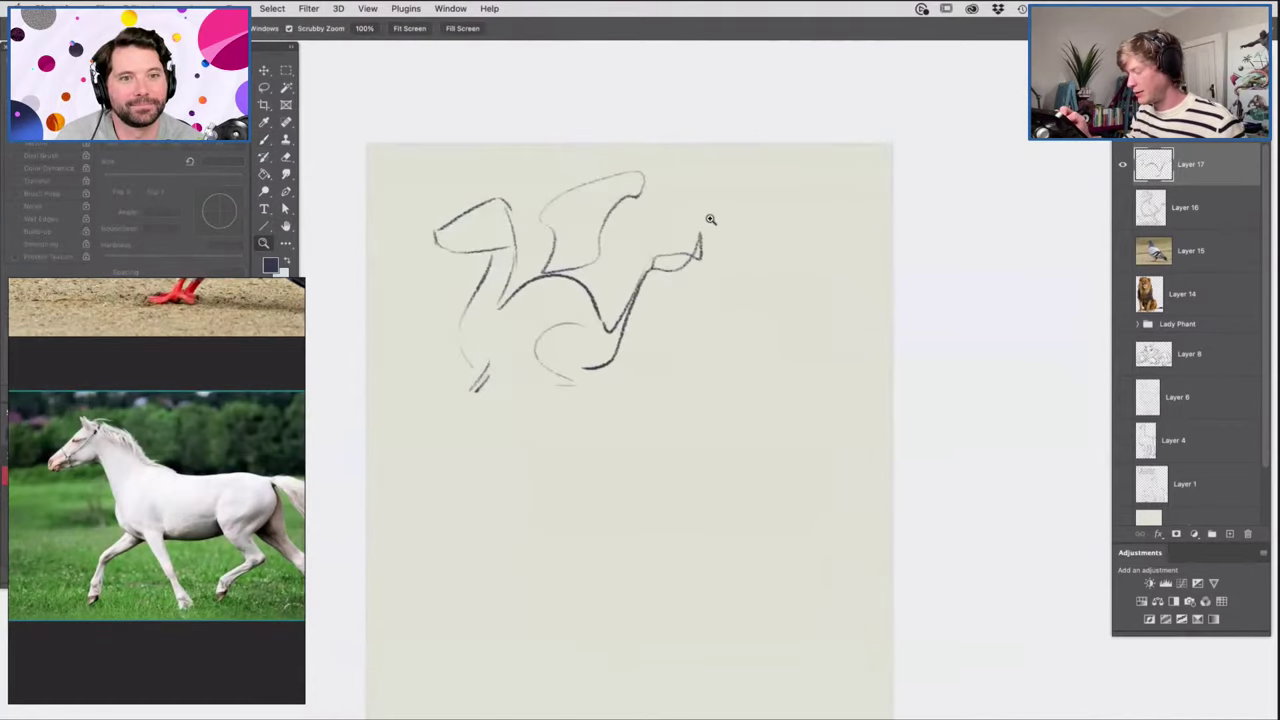
key(b)
mouse_move(738, 255)
mouse_down()
mouse_move(742, 283)
mouse_move(762, 292)
mouse_up()
drag(738, 316, 758, 344)
mouse_move(835, 329)
mouse_down()
mouse_move(858, 349)
mouse_move(813, 374)
mouse_move(840, 363)
mouse_move(783, 417)
mouse_up()
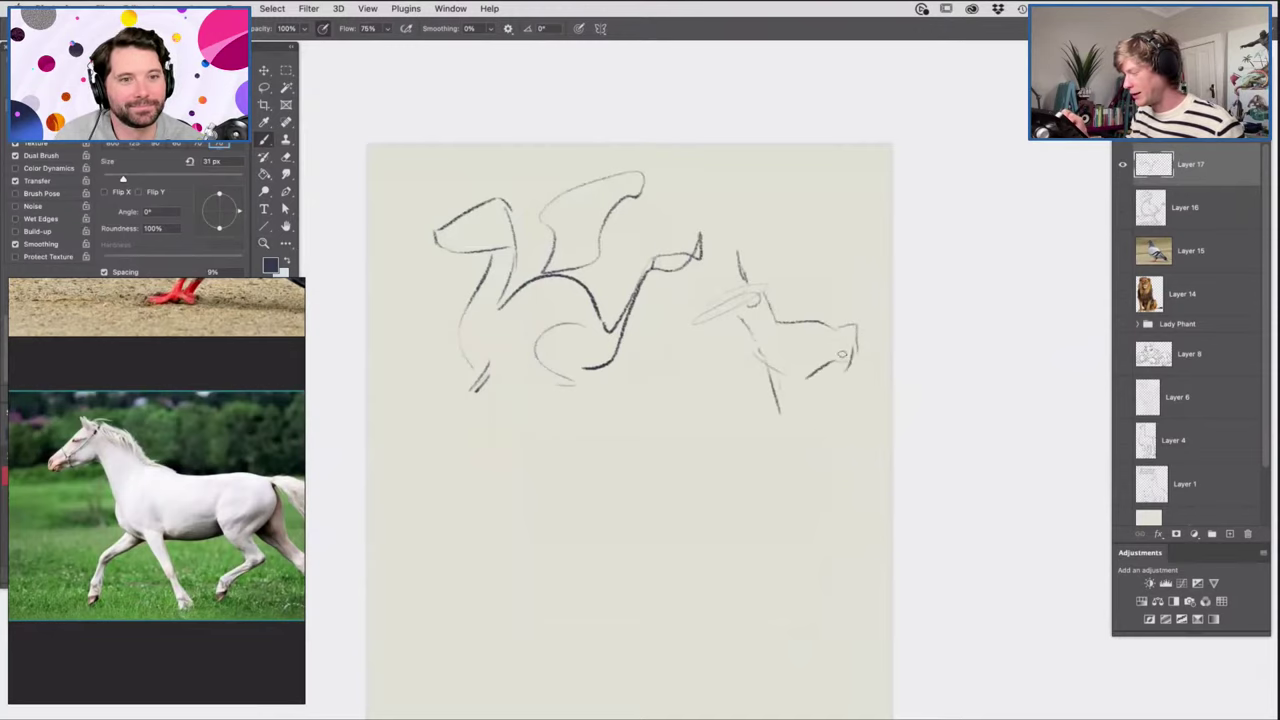
drag(850, 331, 861, 373)
drag(829, 373, 863, 411)
Complete the front leg and hind leg of the long-beaked thumbnail creature.
key(z)
drag(763, 298, 700, 300)
mouse_move(750, 455)
mouse_down()
mouse_move(671, 559)
mouse_move(648, 553)
mouse_up()
mouse_move(690, 357)
mouse_down()
mouse_move(723, 386)
mouse_move(722, 353)
mouse_up()
drag(692, 164, 713, 164)
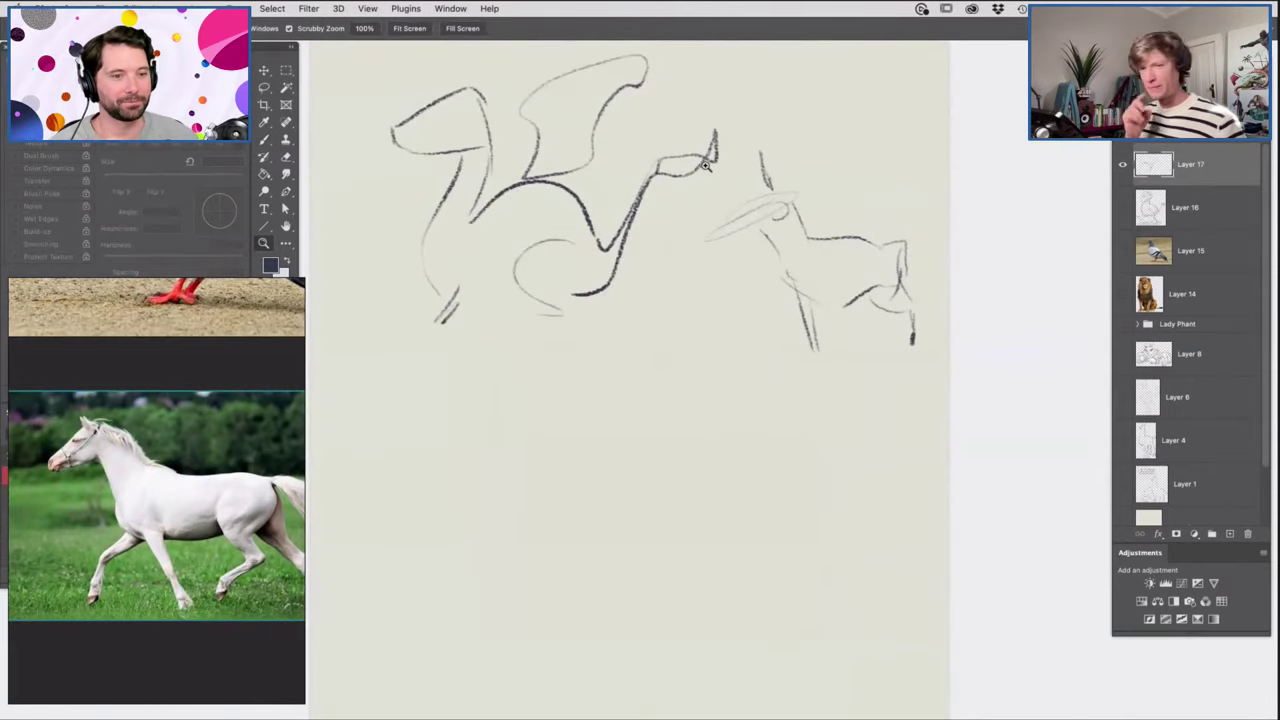
Sketch a third thumbnail head with two bulging round eyes and a long snout below the winged creature.
key(b)
key(z)
drag(656, 345, 637, 394)
mouse_move(628, 516)
mouse_down()
mouse_move(646, 528)
mouse_move(629, 451)
mouse_up()
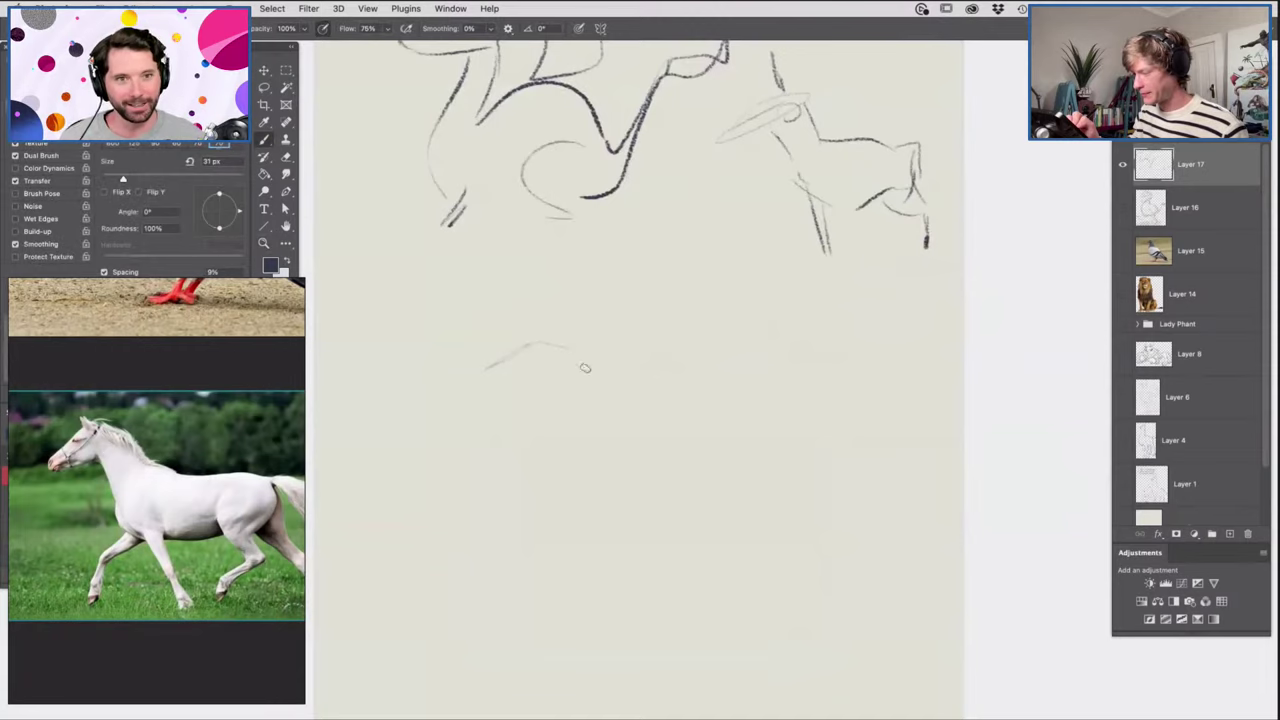
drag(540, 352, 576, 385)
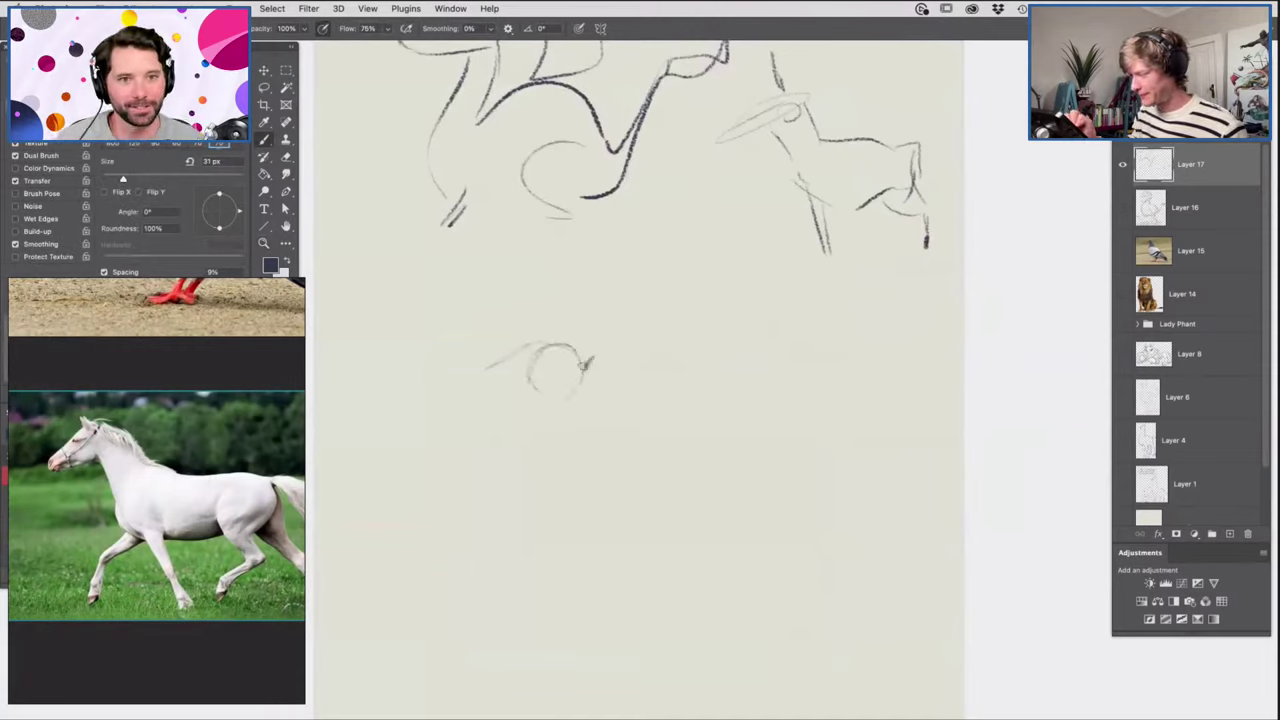
drag(507, 354, 476, 387)
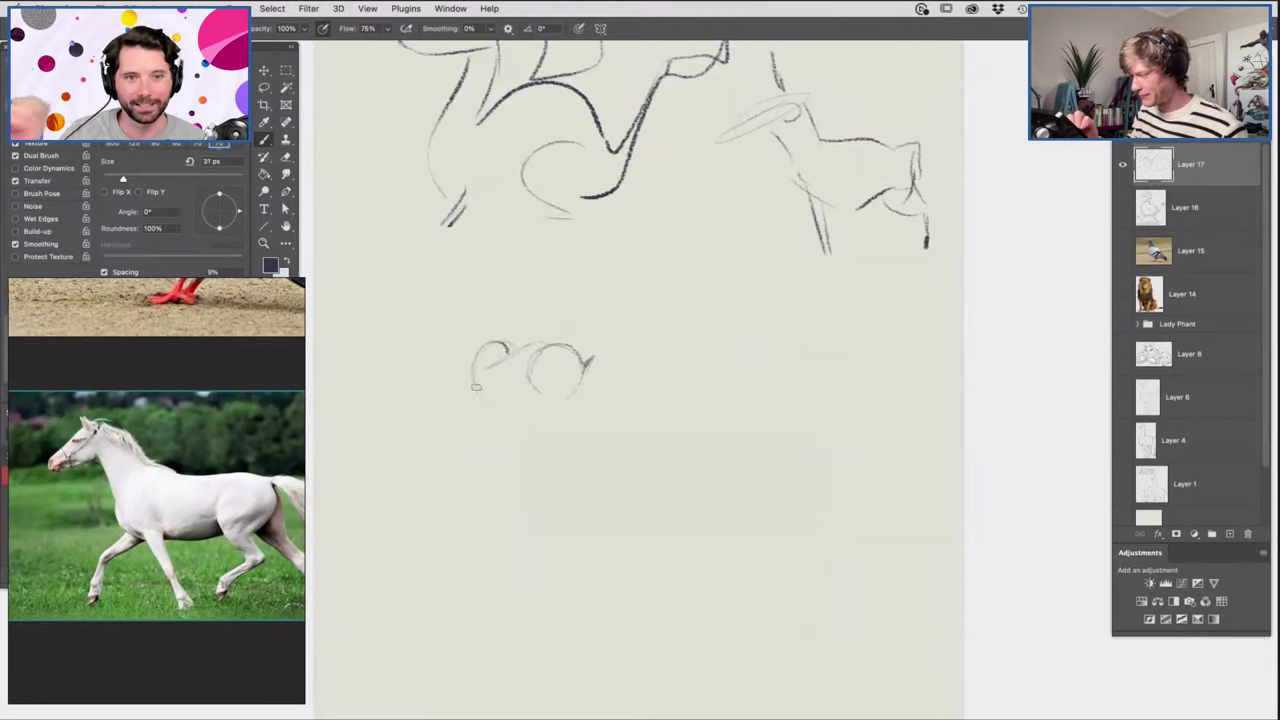
drag(510, 348, 433, 404)
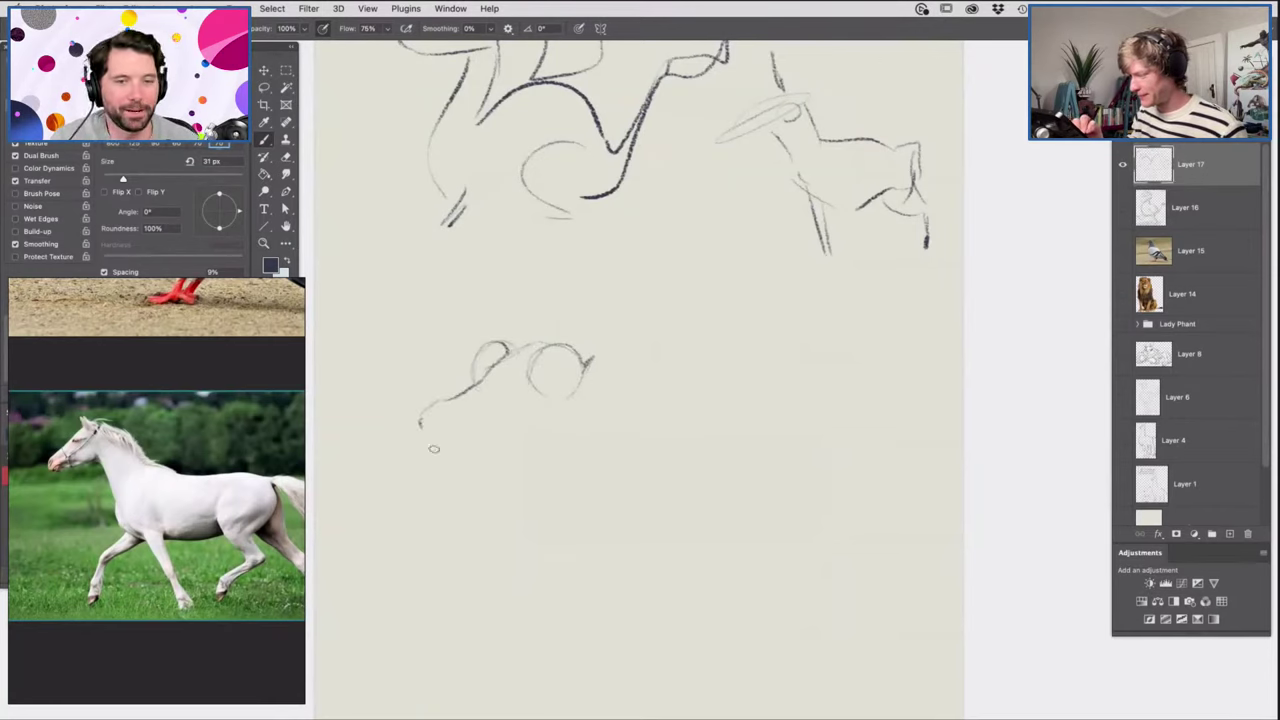
mouse_move(506, 352)
mouse_down()
mouse_move(558, 343)
mouse_move(541, 427)
mouse_up()
Draw the bulging-eyed head's mouth, drooping lower lip and jawline.
key(z)
mouse_move(583, 375)
mouse_down()
mouse_move(616, 377)
mouse_move(581, 386)
mouse_up()
key(b)
key(z)
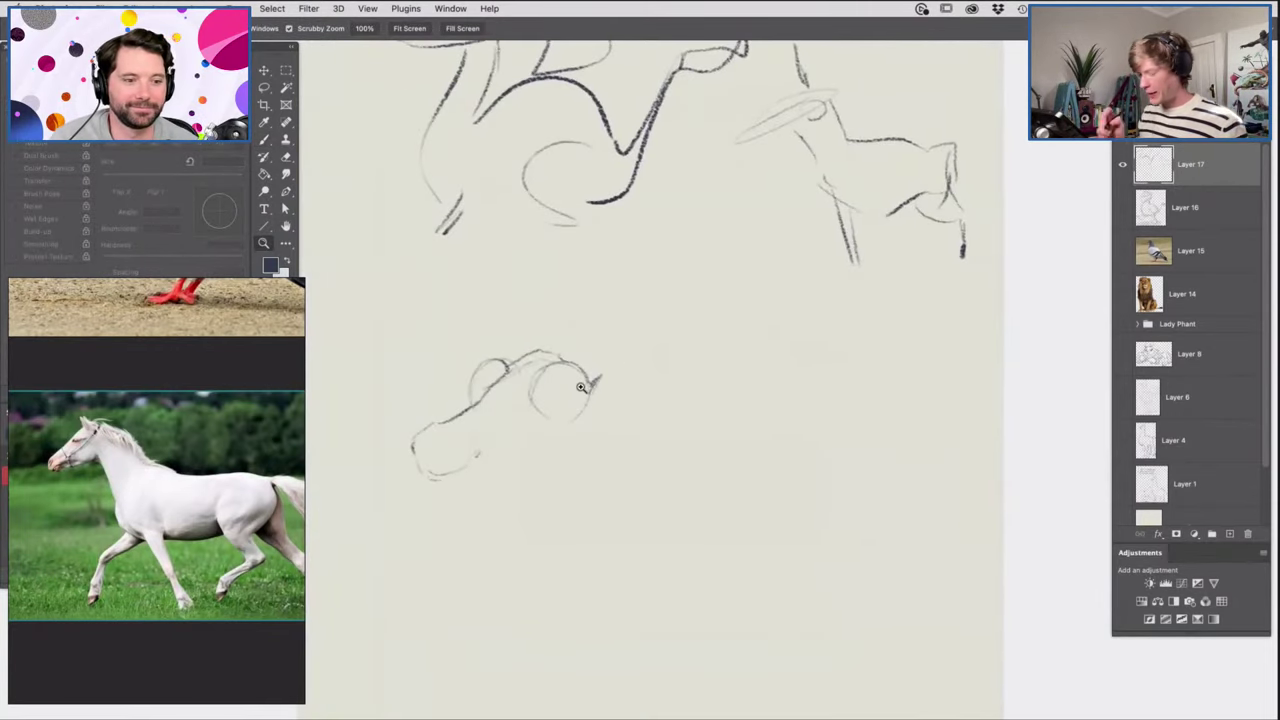
key(b)
drag(483, 452, 470, 472)
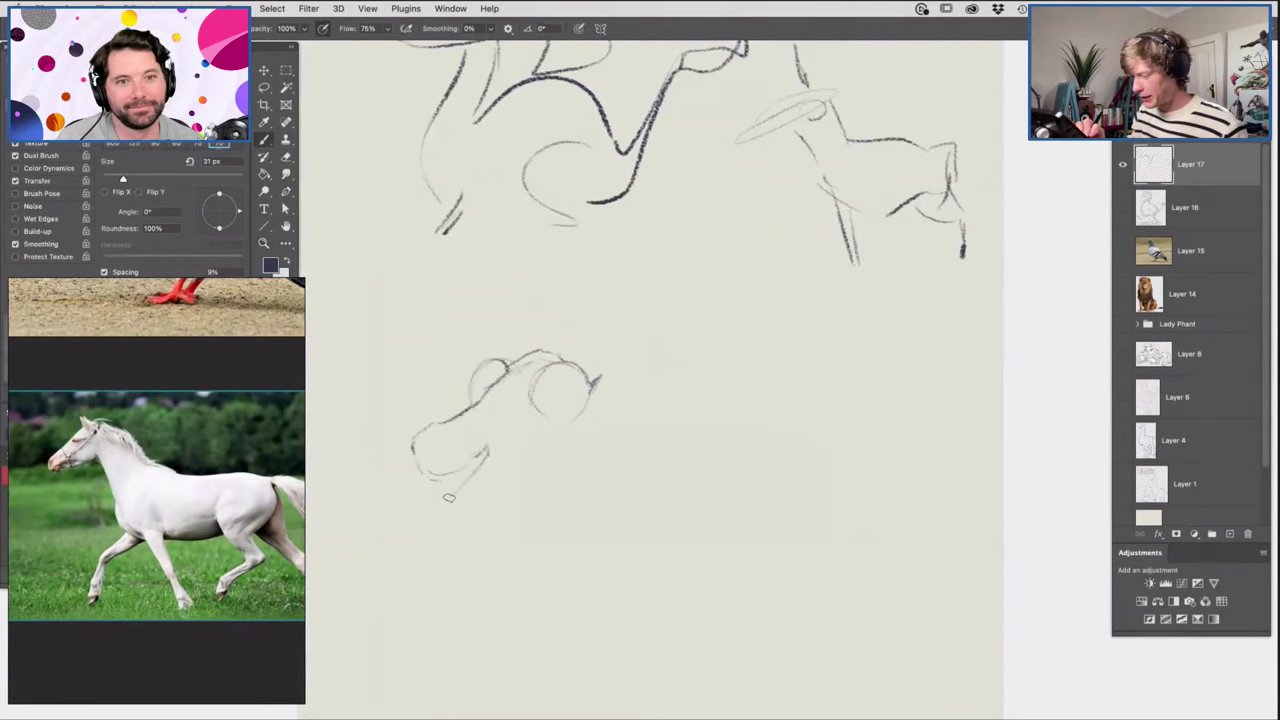
drag(460, 500, 584, 462)
Add pupils to both bulging eyes and a bold curve around the snout.
key(z)
mouse_move(596, 387)
mouse_down()
mouse_move(603, 431)
mouse_move(541, 436)
mouse_up()
click(648, 398)
click(625, 441)
click(651, 463)
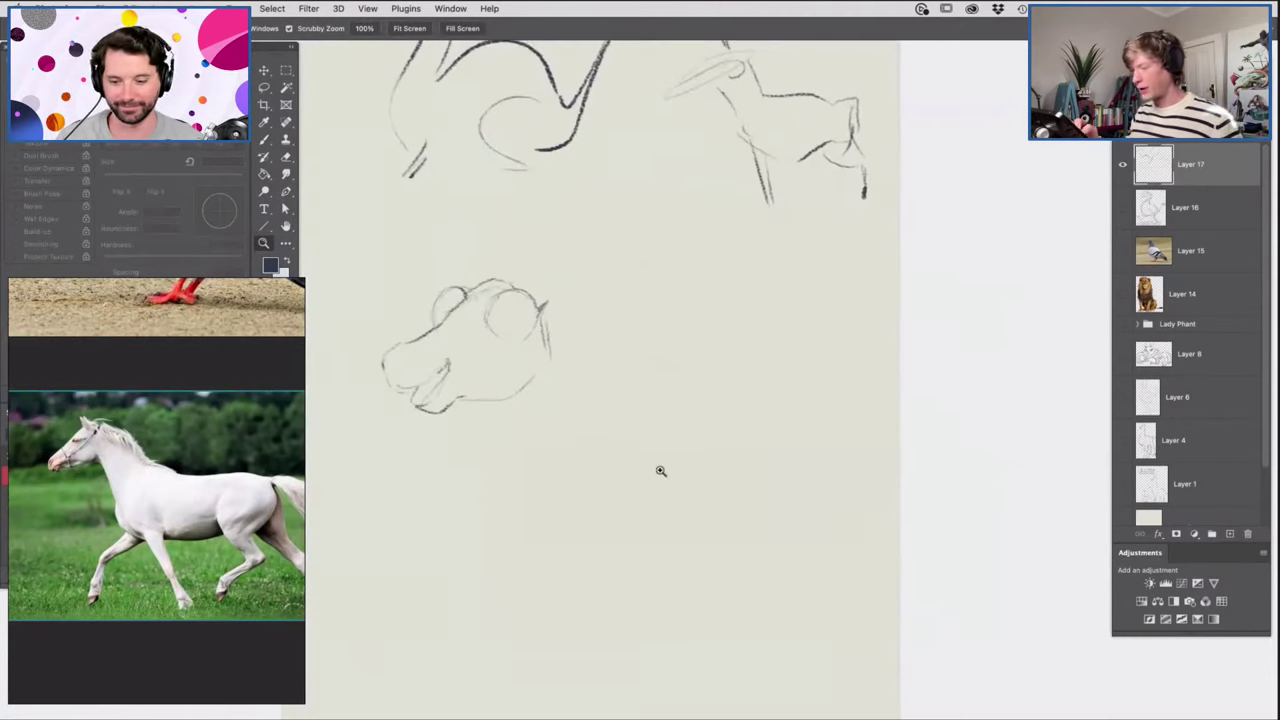
key(b)
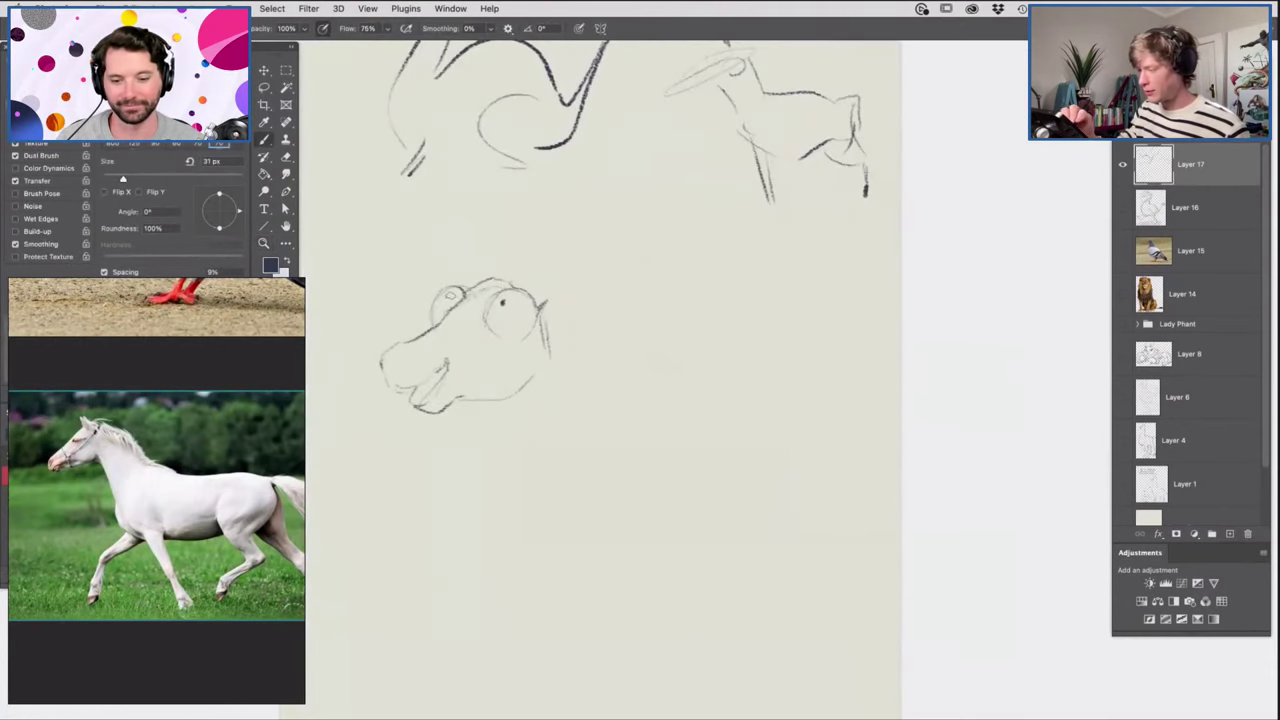
drag(502, 326, 537, 323)
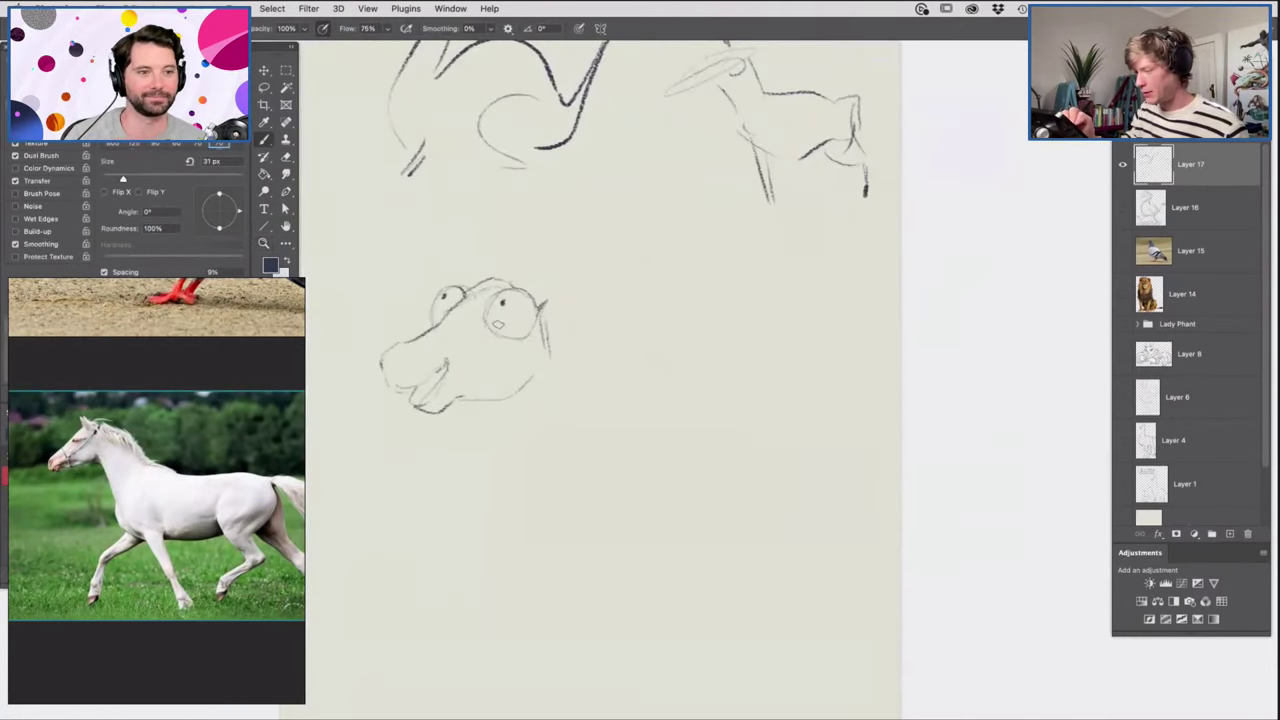
mouse_move(445, 318)
mouse_down()
mouse_move(400, 346)
mouse_move(414, 382)
mouse_move(448, 362)
mouse_move(439, 384)
mouse_up()
Try shapes on top of the bulging-eyed head, undo the rejected strokes, and draw a pair of curved horns.
key(z)
drag(590, 298, 568, 267)
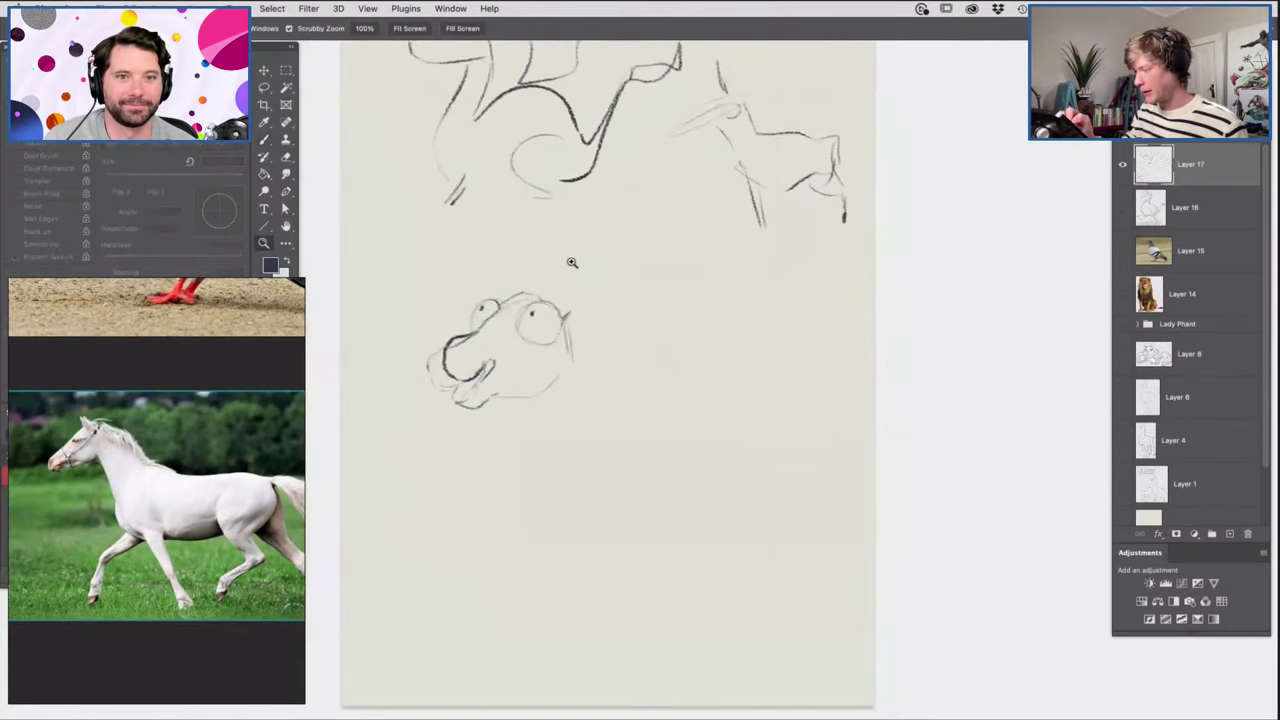
click(543, 247)
key(b)
mouse_move(525, 312)
mouse_down()
mouse_move(576, 258)
mouse_move(564, 271)
mouse_move(570, 255)
mouse_move(544, 205)
mouse_move(570, 230)
mouse_move(568, 326)
mouse_up()
key(ctrl+z)
key(ctrl+z)
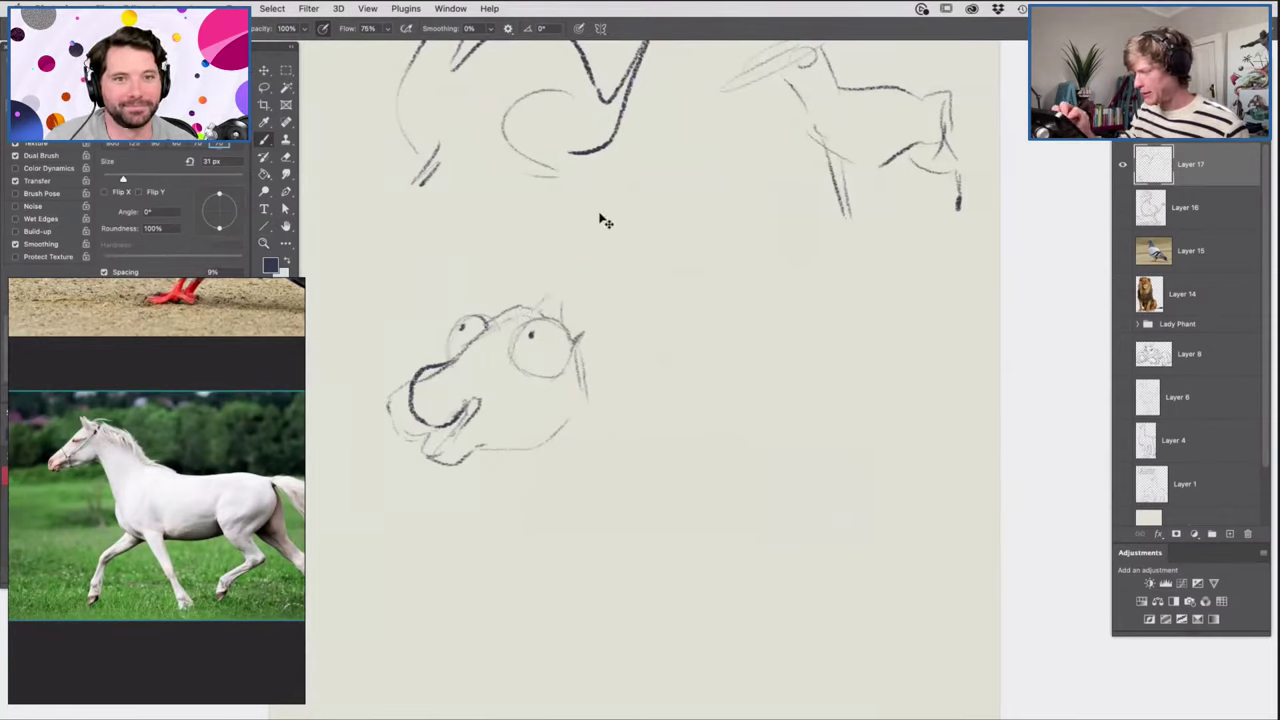
mouse_move(566, 322)
mouse_down()
mouse_move(529, 250)
mouse_move(533, 263)
mouse_move(530, 194)
mouse_move(502, 214)
mouse_move(522, 217)
mouse_move(492, 252)
mouse_move(514, 299)
mouse_move(552, 284)
mouse_move(497, 280)
mouse_up()
key(ctrl+z)
key(ctrl+z)
key(ctrl+z)
mouse_move(560, 305)
mouse_down()
mouse_move(550, 204)
mouse_move(600, 250)
mouse_move(580, 320)
mouse_up()
mouse_move(480, 298)
mouse_down()
mouse_move(492, 302)
mouse_move(443, 231)
mouse_move(461, 311)
mouse_up()
Erase the outer muzzle and mouth lines of the horned head.
key(super+space)
drag(850, 318, 749, 327)
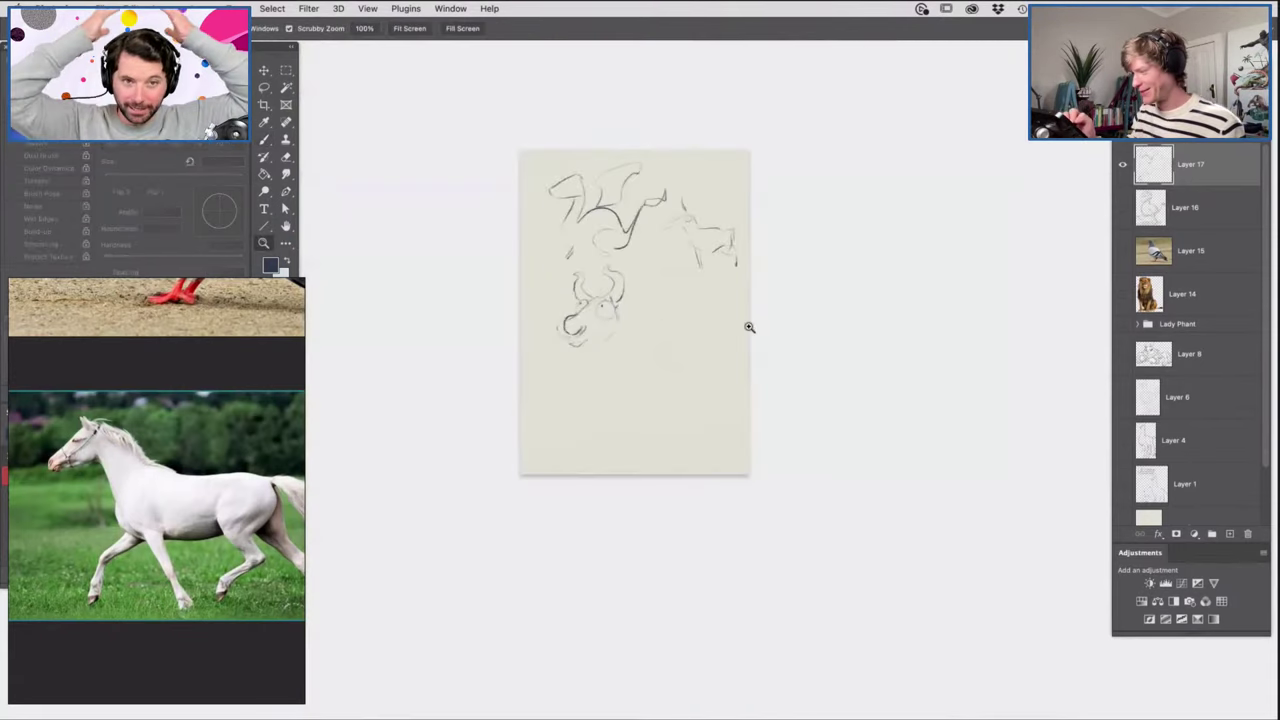
click(634, 340)
click(640, 338)
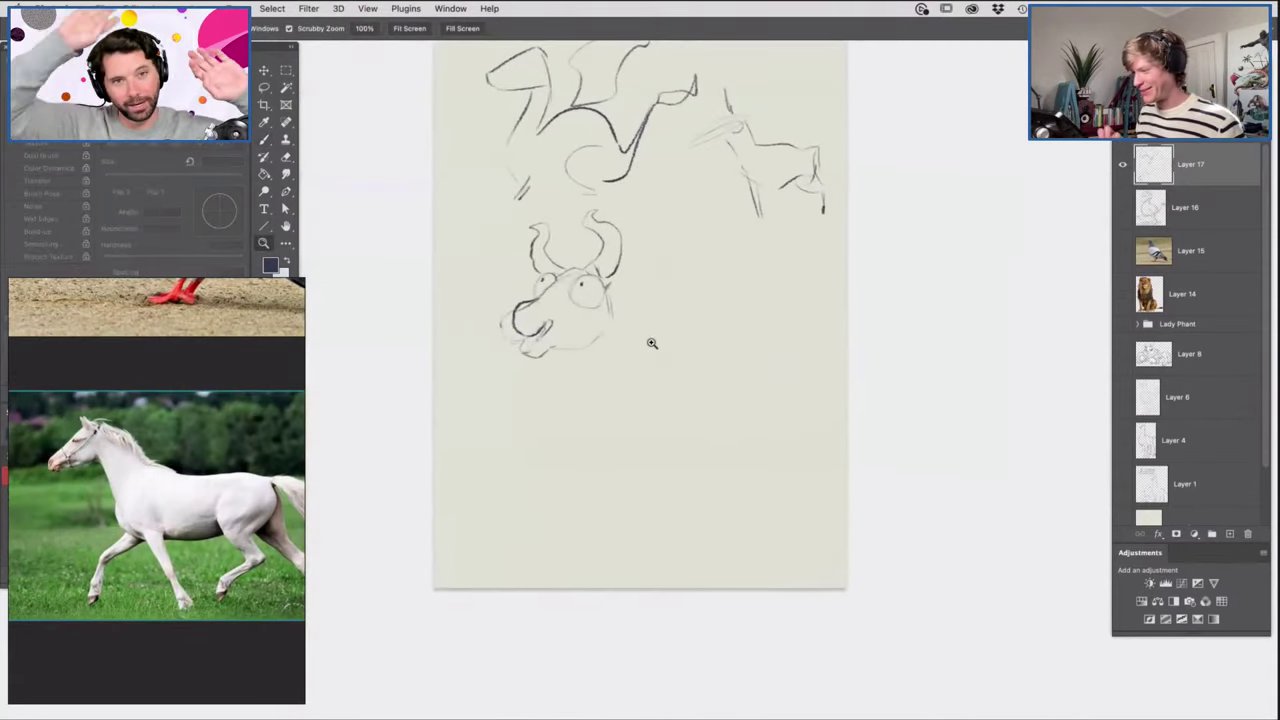
click(540, 338)
key(b)
mouse_move(526, 313)
mouse_down()
mouse_move(513, 295)
mouse_move(547, 304)
mouse_up()
drag(519, 359, 481, 303)
mouse_move(481, 303)
mouse_down()
mouse_move(524, 375)
mouse_move(554, 361)
mouse_up()
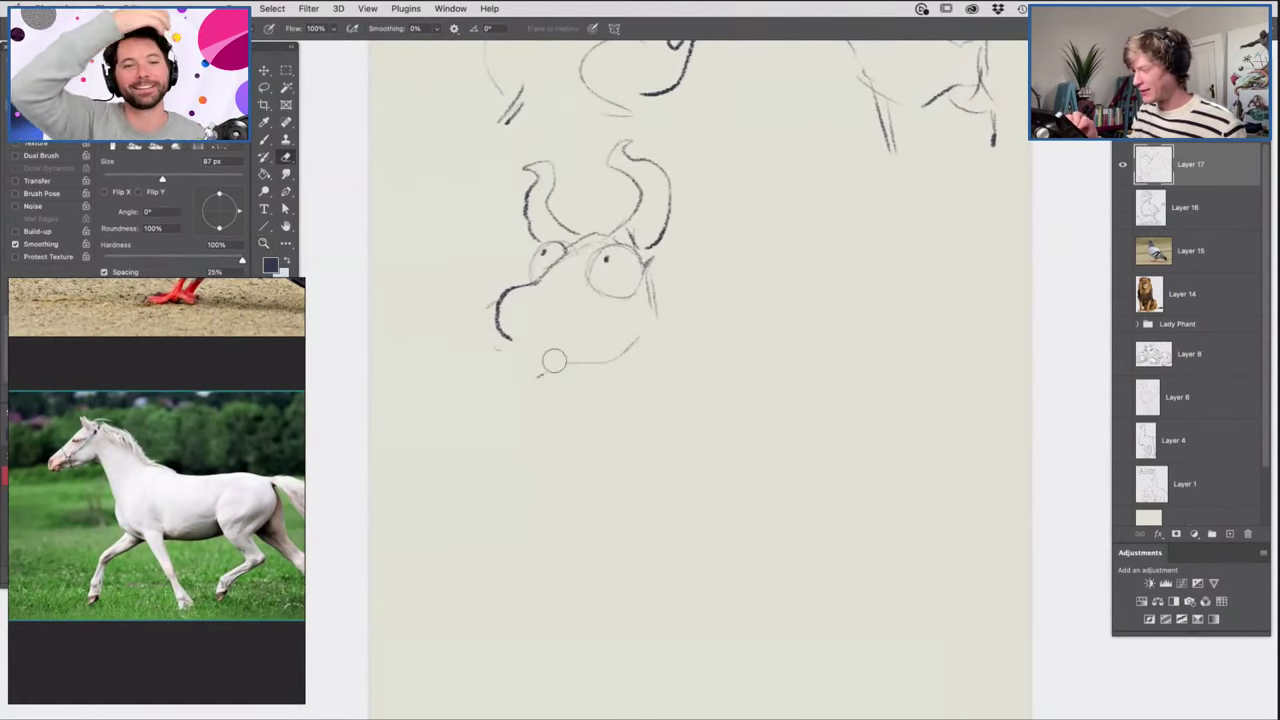
Erase the curved horns and the side of the bulging-eyed head.
key(b)
key(z)
alt+click(604, 350)
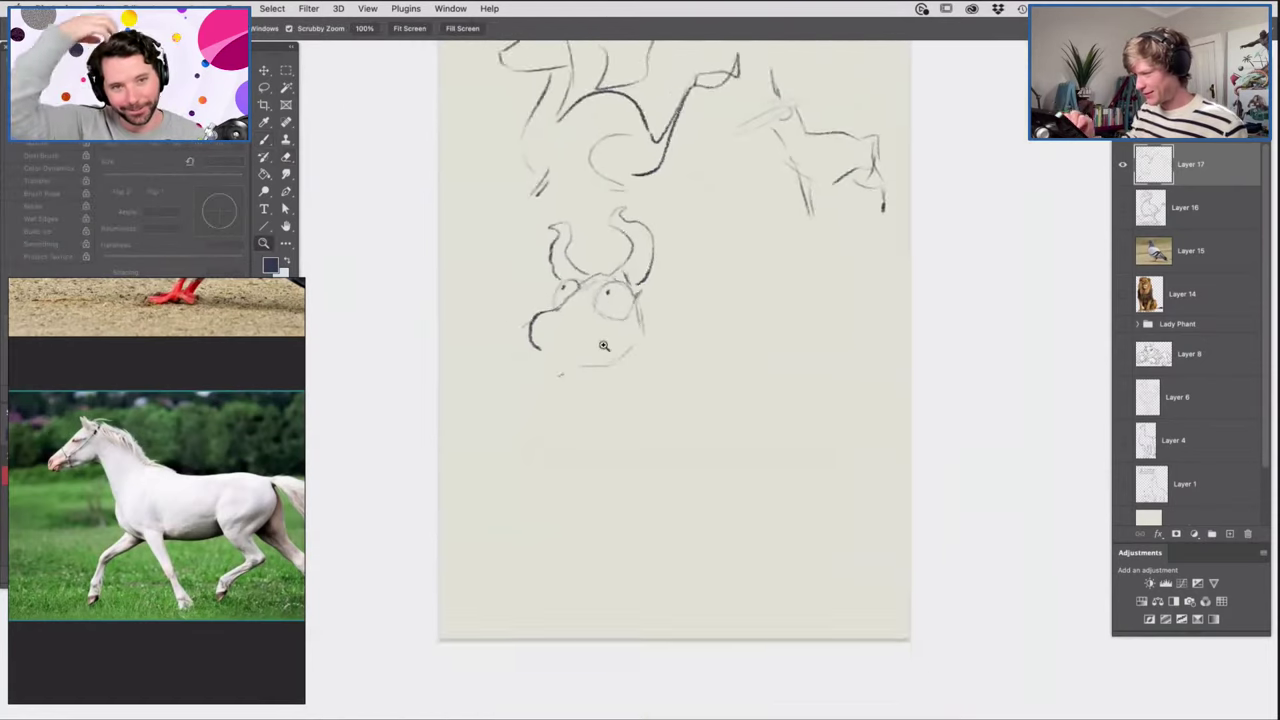
click(605, 230)
key(e)
drag(634, 203, 622, 222)
mouse_move(636, 256)
mouse_down()
mouse_move(624, 278)
mouse_move(640, 225)
mouse_move(663, 274)
mouse_move(645, 300)
mouse_up()
mouse_move(583, 258)
mouse_down()
mouse_move(557, 221)
mouse_move(531, 265)
mouse_move(533, 294)
mouse_move(520, 223)
mouse_up()
Enlarge the eraser to 178 px and erase the rest of the horned head.
key(z)
key(ctrl+0)
drag(713, 394, 732, 391)
drag(628, 327, 646, 332)
key(e)
right_click(629, 314)
drag(738, 347, 759, 347)
click(735, 269)
mouse_move(642, 275)
mouse_down()
mouse_move(617, 250)
mouse_move(509, 313)
mouse_up()
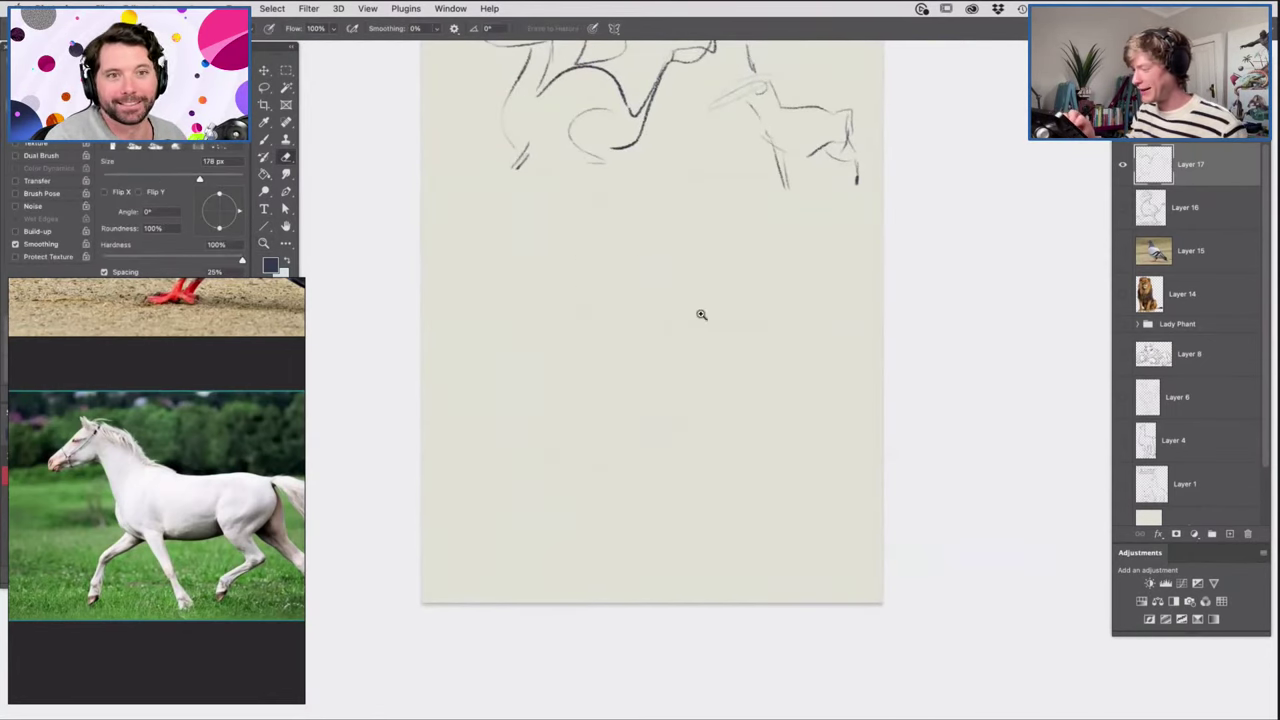
Sketch a new head in the cleared area with a tapering muzzle, a pointed forehead horn and two oval eyes.
scroll(640, 327, up, 2)
key(b)
drag(583, 240, 605, 242)
drag(492, 262, 489, 259)
drag(538, 425, 582, 419)
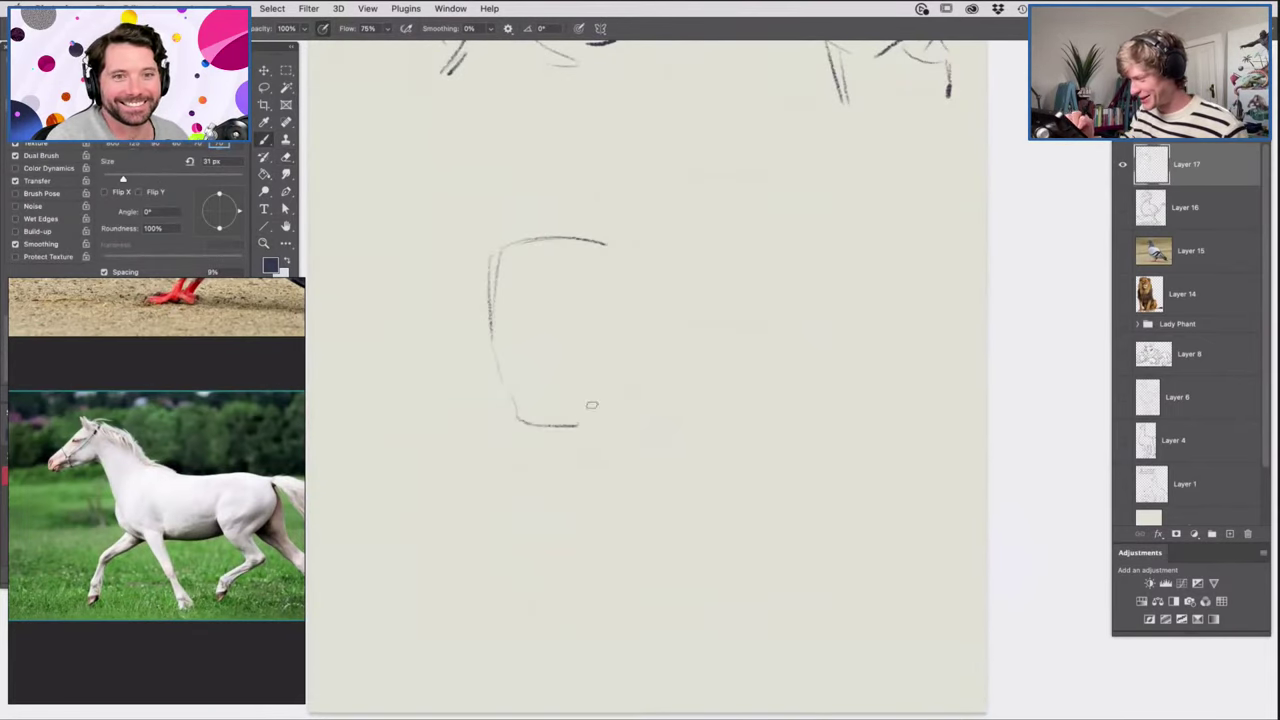
mouse_move(528, 252)
mouse_down()
mouse_move(432, 287)
mouse_move(544, 270)
mouse_move(527, 252)
mouse_up()
mouse_move(559, 329)
mouse_down()
mouse_move(598, 268)
mouse_move(610, 331)
mouse_up()
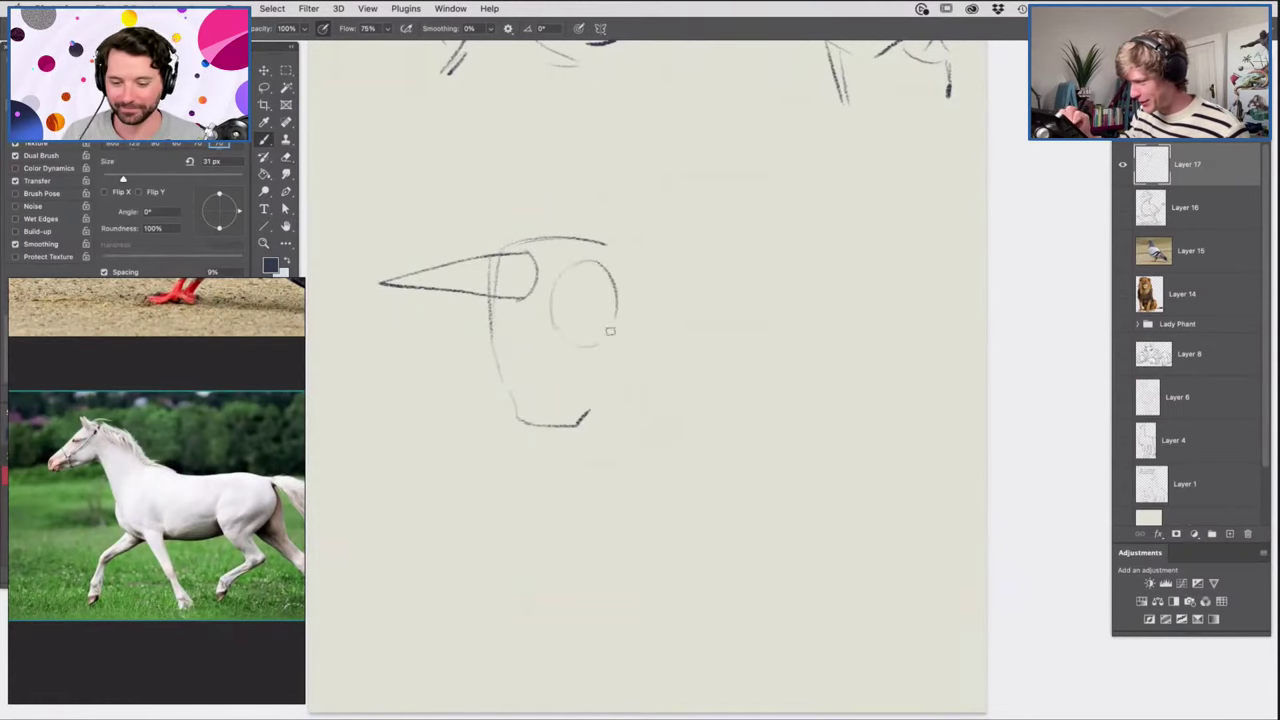
drag(481, 304, 504, 305)
Select the new horned head, reposition it, and rotate it slightly counterclockwise.
key(z)
drag(702, 333, 390, 325)
drag(612, 290, 762, 307)
key(v)
mouse_move(626, 402)
mouse_down()
mouse_move(704, 412)
mouse_move(675, 413)
mouse_up()
key(ctrl+z)
key(l)
mouse_move(694, 262)
mouse_down()
mouse_move(466, 394)
mouse_move(588, 243)
mouse_up()
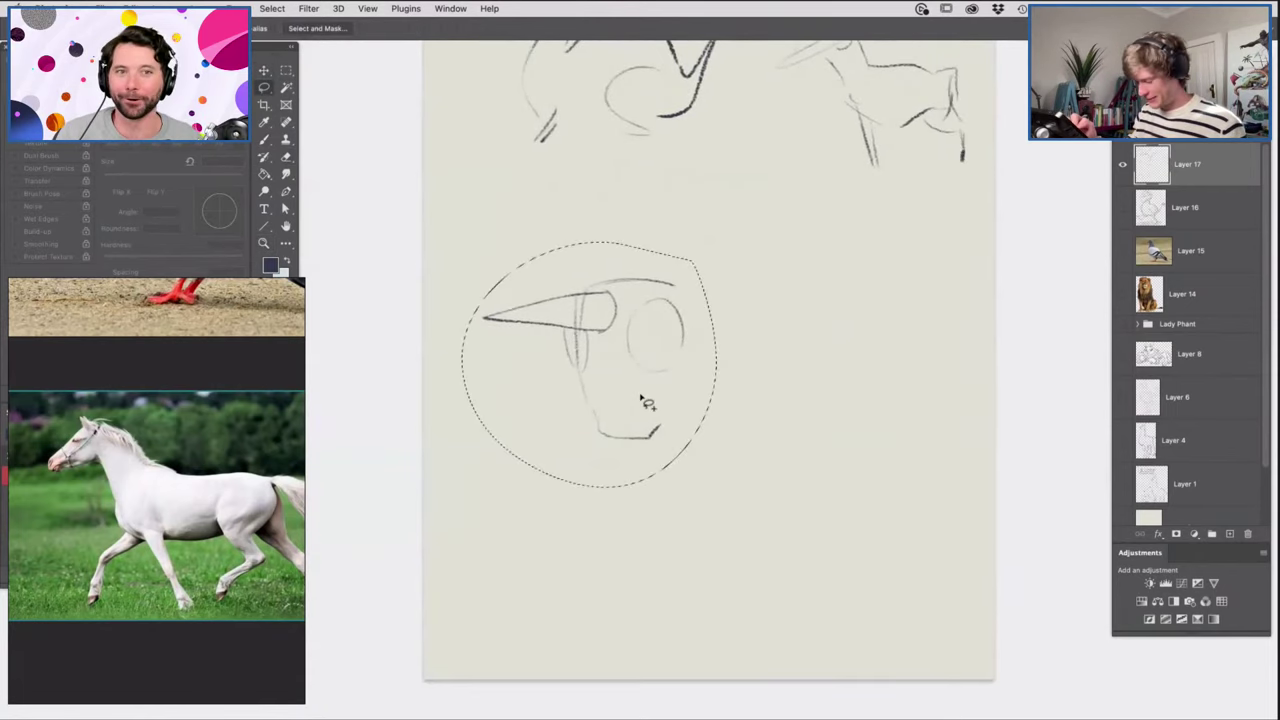
key(v)
drag(642, 414, 669, 430)
drag(725, 287, 705, 270)
key(Return)
key(b)
key(ctrl+d)
Add two rounded ears and long sweeping lines around the horn, and shade dark pupils in both eyes.
mouse_move(664, 256)
mouse_down()
mouse_move(686, 232)
mouse_move(692, 280)
mouse_move(558, 268)
mouse_move(618, 304)
mouse_move(480, 299)
mouse_move(432, 328)
mouse_up()
scroll(671, 335, up, 2)
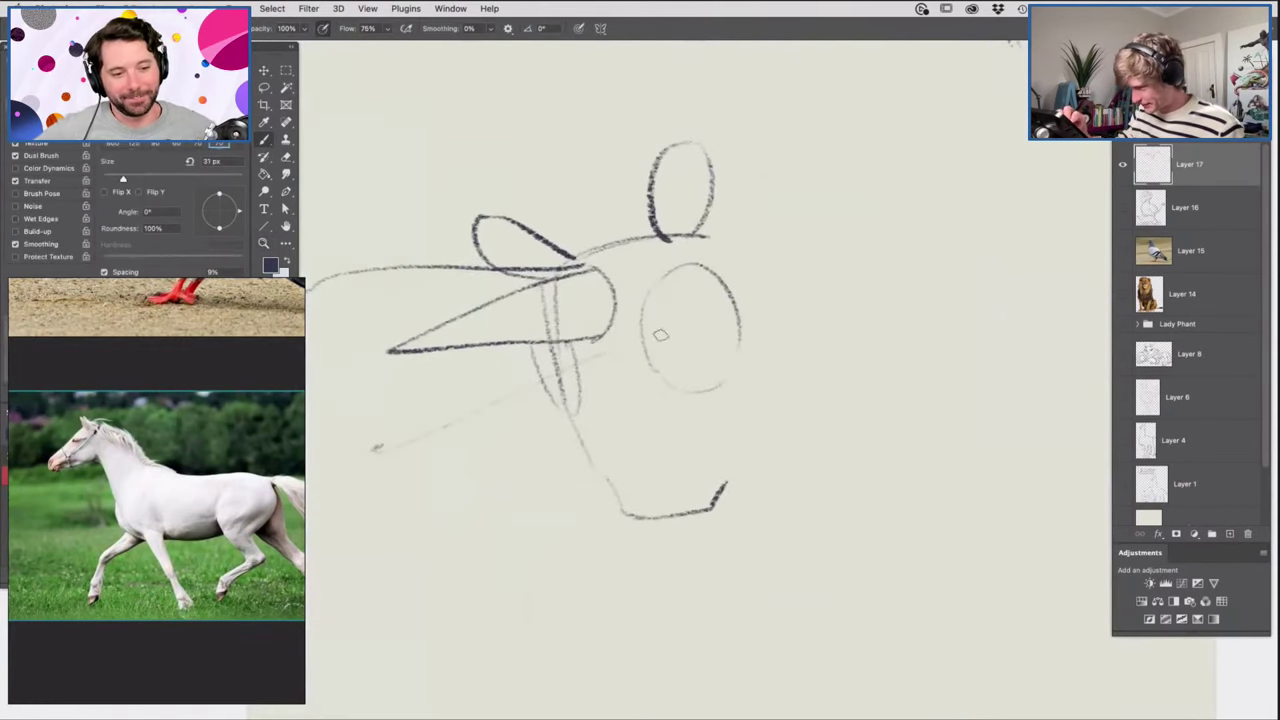
mouse_move(638, 326)
mouse_down()
mouse_move(687, 257)
mouse_move(635, 344)
mouse_up()
mouse_move(682, 284)
mouse_down()
mouse_move(653, 368)
mouse_move(680, 379)
mouse_up()
mouse_move(530, 349)
mouse_down()
mouse_move(574, 351)
mouse_move(573, 395)
mouse_move(575, 360)
mouse_up()
mouse_move(665, 345)
mouse_down()
mouse_move(655, 375)
mouse_move(688, 300)
mouse_move(705, 320)
mouse_up()
Draw the muzzle with nostrils, a shaded mouth corner and chin, and outline the cheek and back of the head.
mouse_move(576, 348)
mouse_down()
mouse_move(580, 450)
mouse_move(611, 489)
mouse_up()
mouse_move(679, 453)
mouse_down()
mouse_move(662, 463)
mouse_move(762, 440)
mouse_move(730, 465)
mouse_move(735, 435)
mouse_move(715, 445)
mouse_move(718, 509)
mouse_up()
key(e)
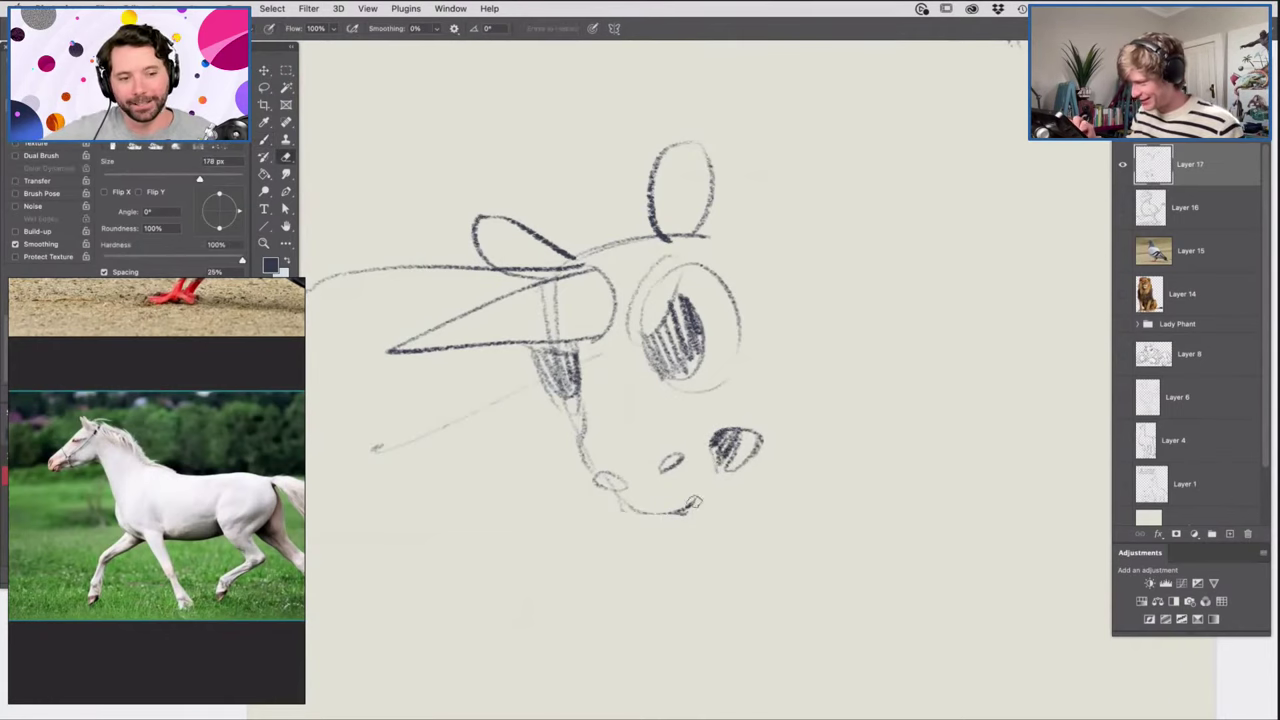
key(b)
drag(738, 486, 787, 382)
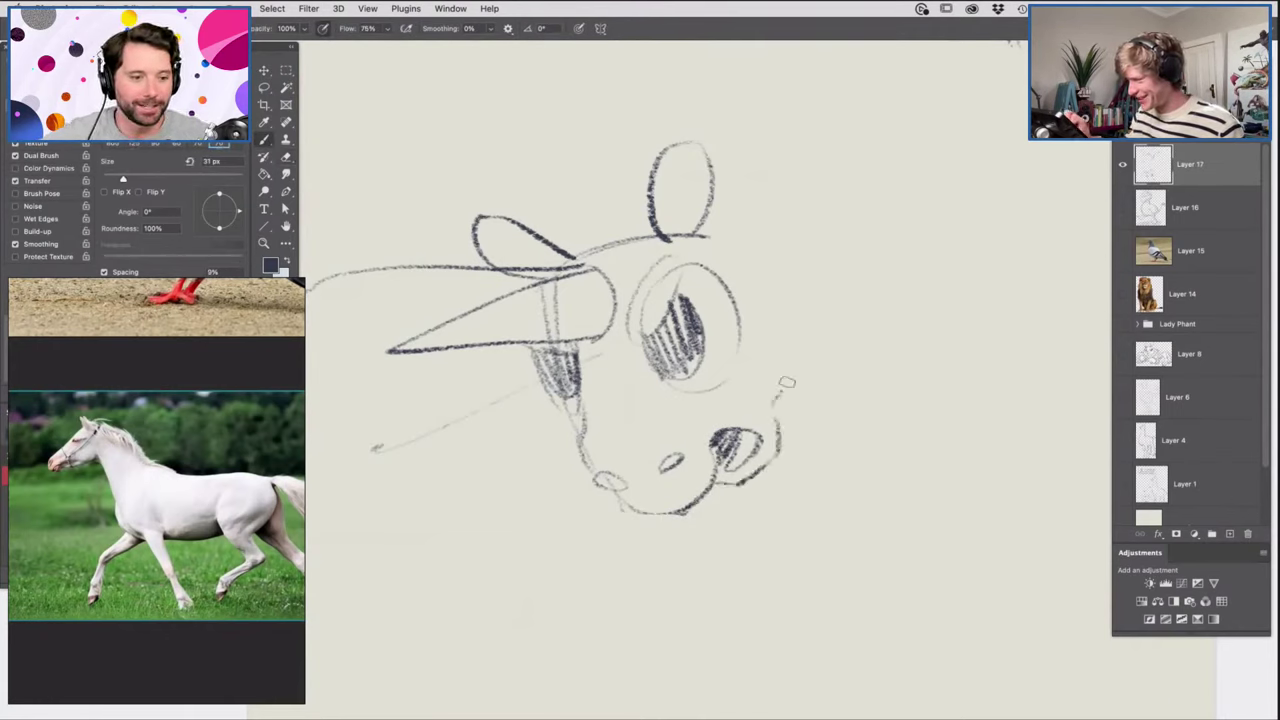
mouse_move(686, 227)
mouse_down()
mouse_move(765, 271)
mouse_move(794, 340)
mouse_move(795, 299)
mouse_up()
Sketch a large round body behind the horned head with the first lines of a lower leg.
key(z)
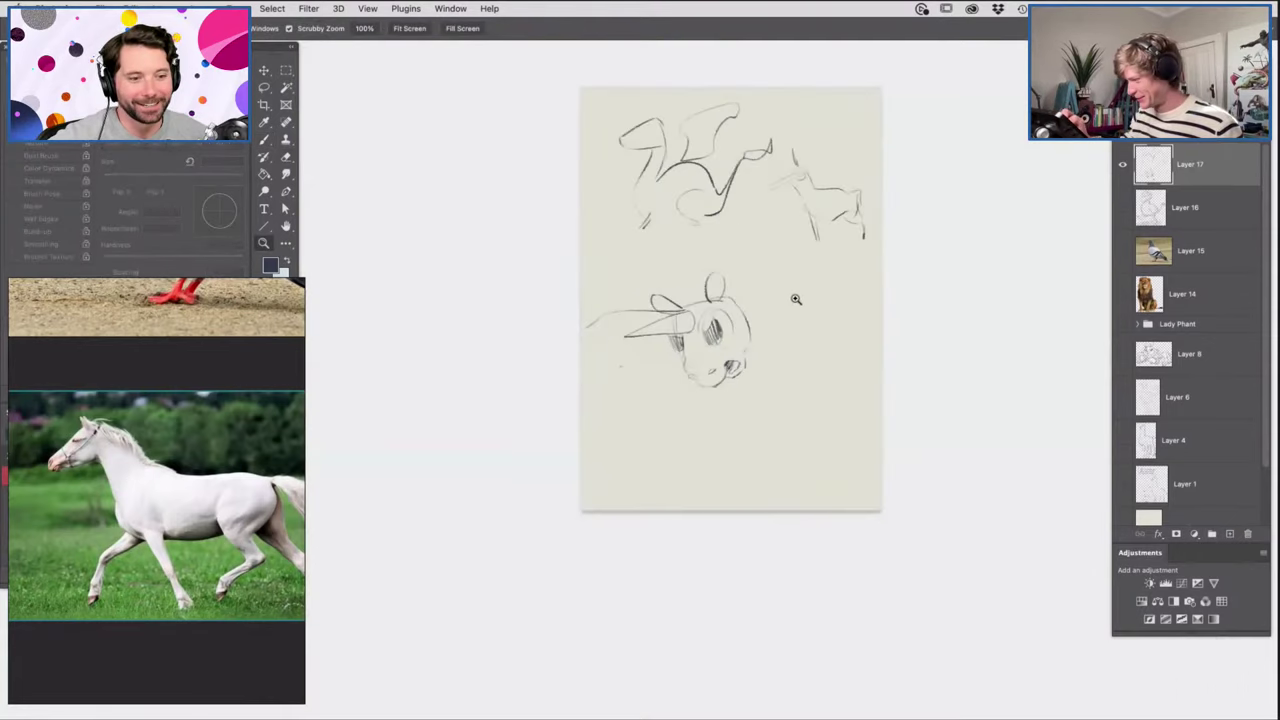
click(796, 298)
key(b)
mouse_move(598, 255)
mouse_down()
mouse_move(590, 318)
mouse_move(651, 176)
mouse_move(800, 312)
mouse_move(718, 357)
mouse_up()
mouse_move(772, 342)
mouse_down()
mouse_move(811, 263)
mouse_move(667, 180)
mouse_move(766, 186)
mouse_up()
drag(742, 360, 790, 404)
Select the whole horned creature, scale it down, and reposition it in the lower part of the page.
key(z)
mouse_move(724, 445)
mouse_down()
mouse_move(689, 474)
mouse_move(762, 456)
mouse_up()
mouse_move(800, 392)
mouse_down()
mouse_move(600, 225)
mouse_move(780, 205)
mouse_up()
key(v)
drag(723, 340, 737, 411)
key(super+t)
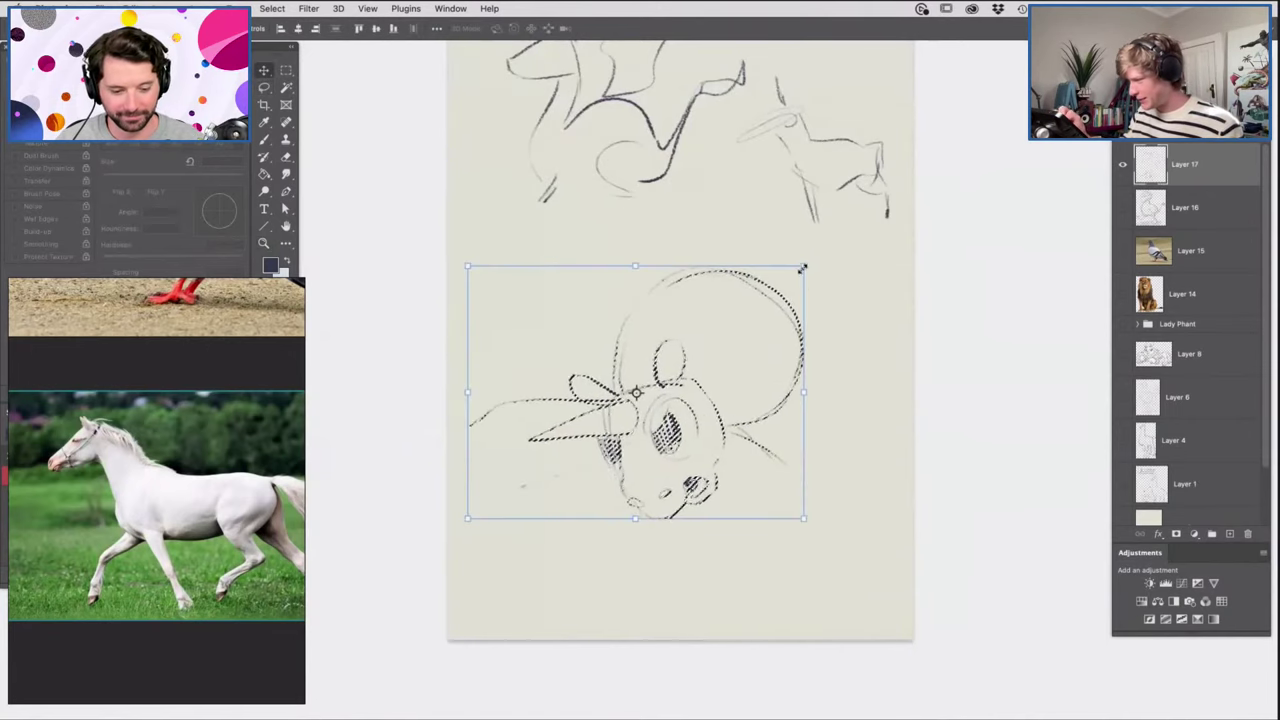
drag(803, 268, 772, 303)
drag(748, 357, 769, 354)
key(Return)
key(ctrl+d)
Draw the round creature's two stubby legs on the far side and a rounded paw beneath its muzzle, refining the lower foot.
key(b)
scroll(809, 465, up, 2)
mouse_move(731, 437)
mouse_down()
mouse_move(780, 498)
mouse_move(826, 446)
mouse_up()
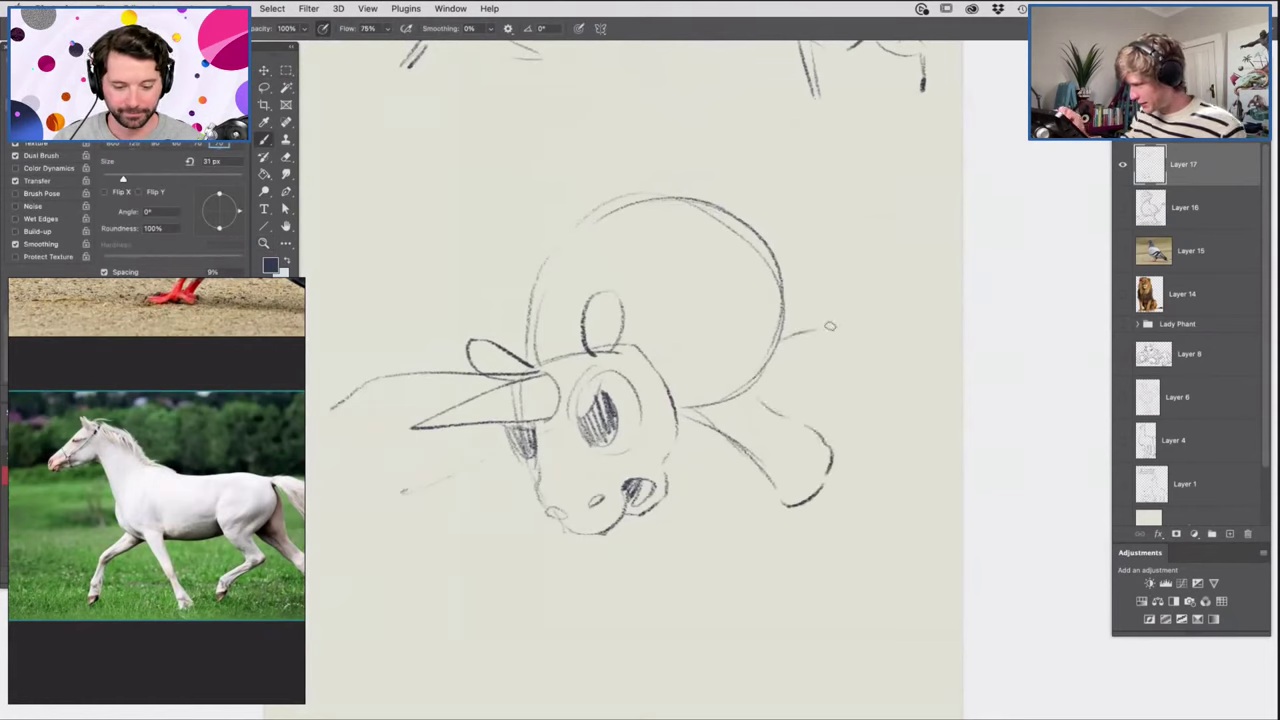
mouse_move(779, 256)
mouse_down()
mouse_move(844, 265)
mouse_move(787, 334)
mouse_up()
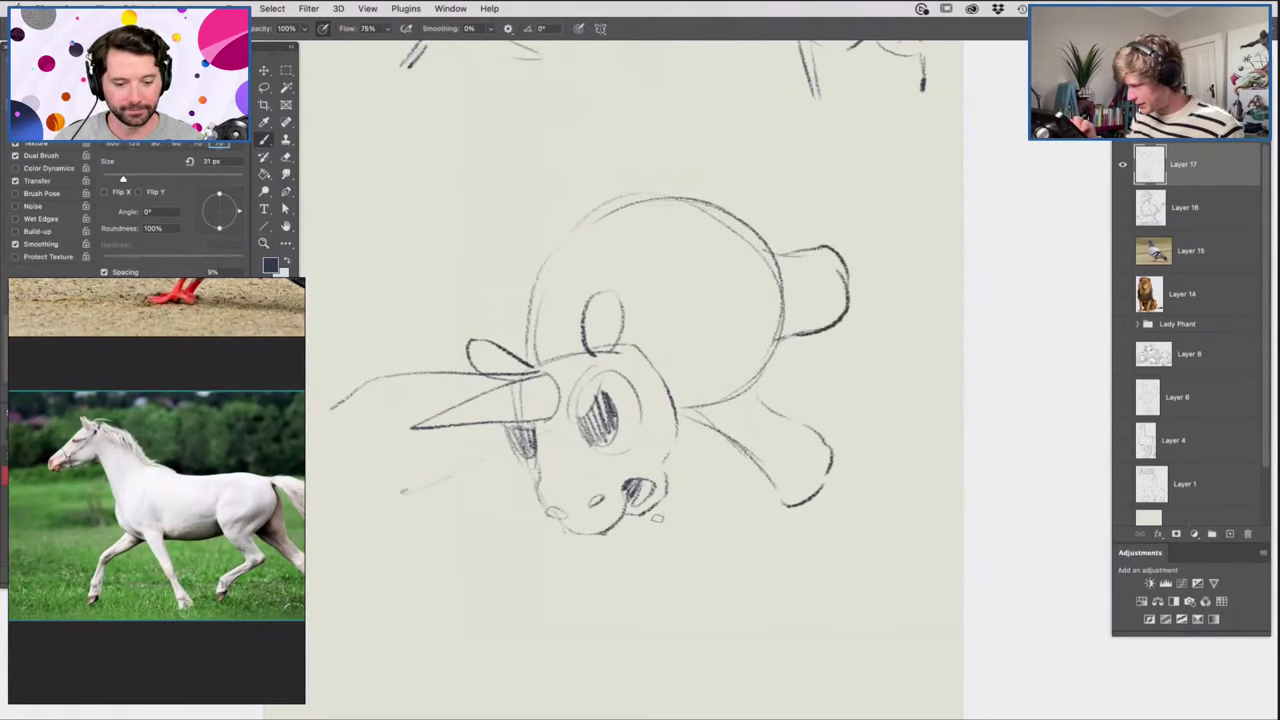
mouse_move(507, 512)
mouse_down()
mouse_move(540, 549)
mouse_move(578, 535)
mouse_up()
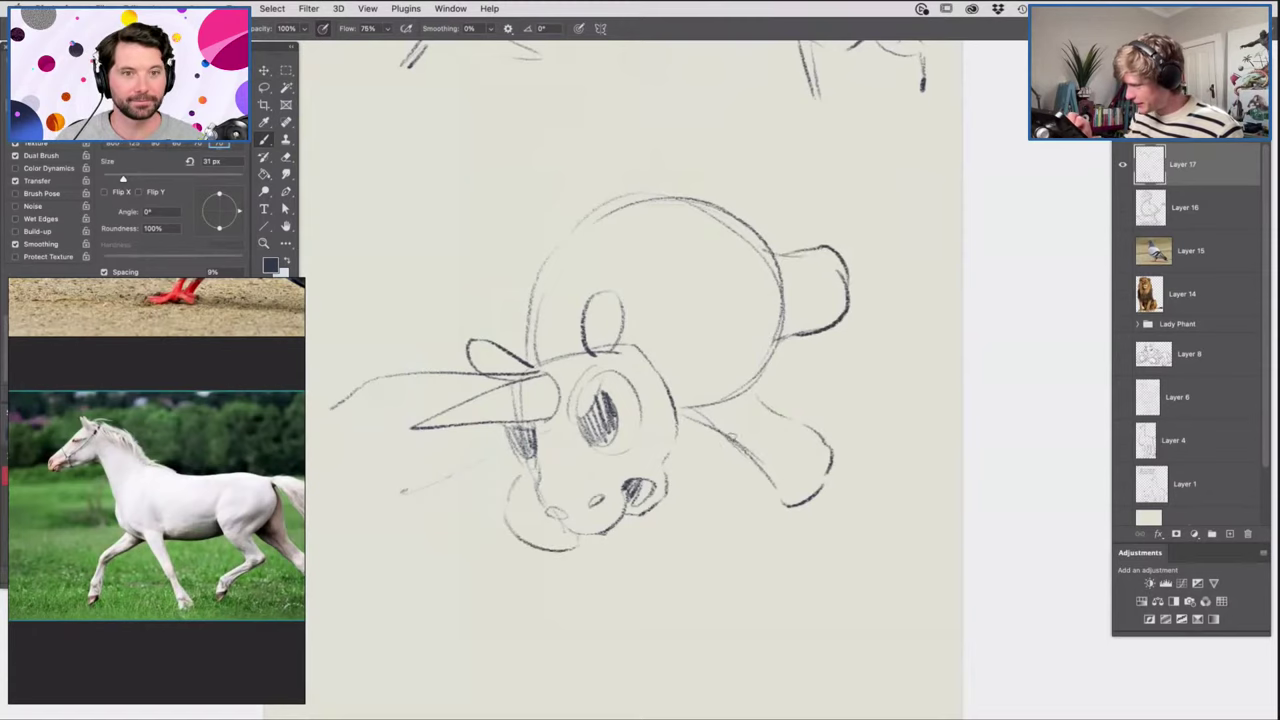
mouse_move(751, 478)
mouse_down()
mouse_move(804, 460)
mouse_move(799, 406)
mouse_move(754, 387)
mouse_move(767, 453)
mouse_move(829, 430)
mouse_move(815, 499)
mouse_move(778, 502)
mouse_up()
key(e)
key(z)
mouse_move(774, 400)
mouse_down()
mouse_move(712, 385)
mouse_move(832, 395)
mouse_up()
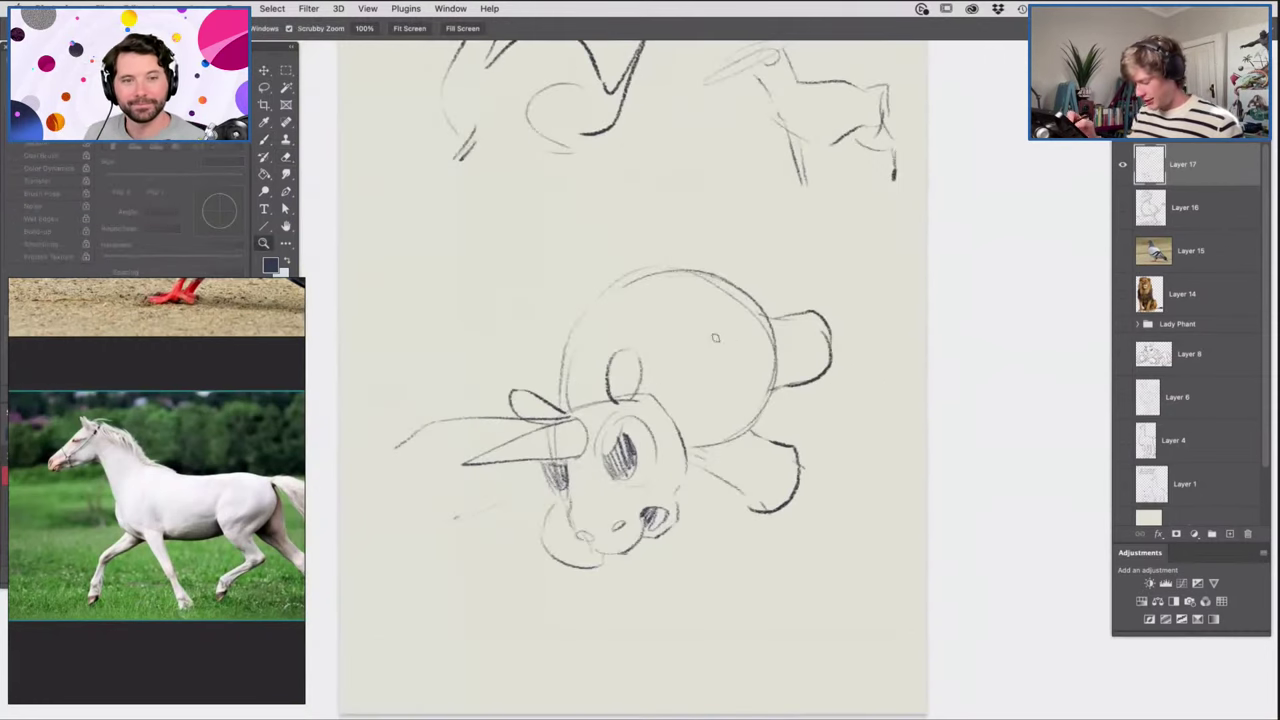
Add a curved shoulder line inside the body, darken the back outline, and clean up stray construction lines.
key(b)
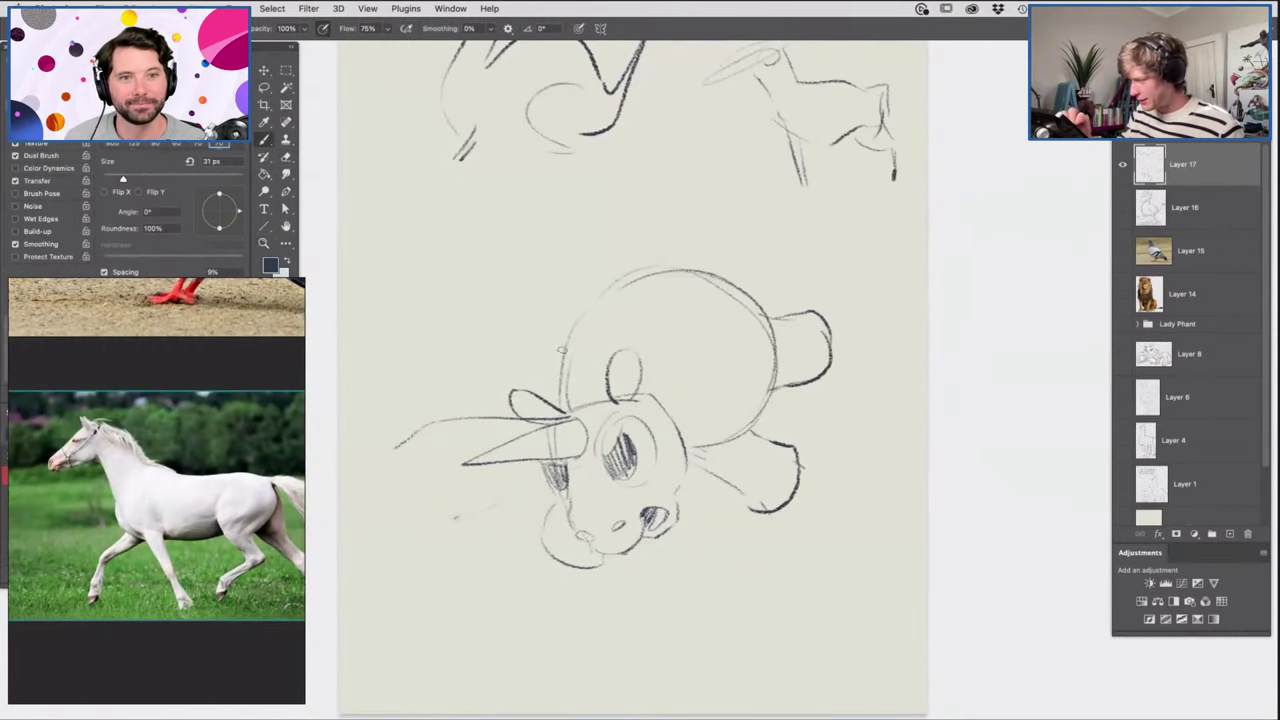
drag(652, 342, 667, 394)
mouse_move(560, 403)
mouse_down()
mouse_move(565, 325)
mouse_move(660, 272)
mouse_up()
key(z)
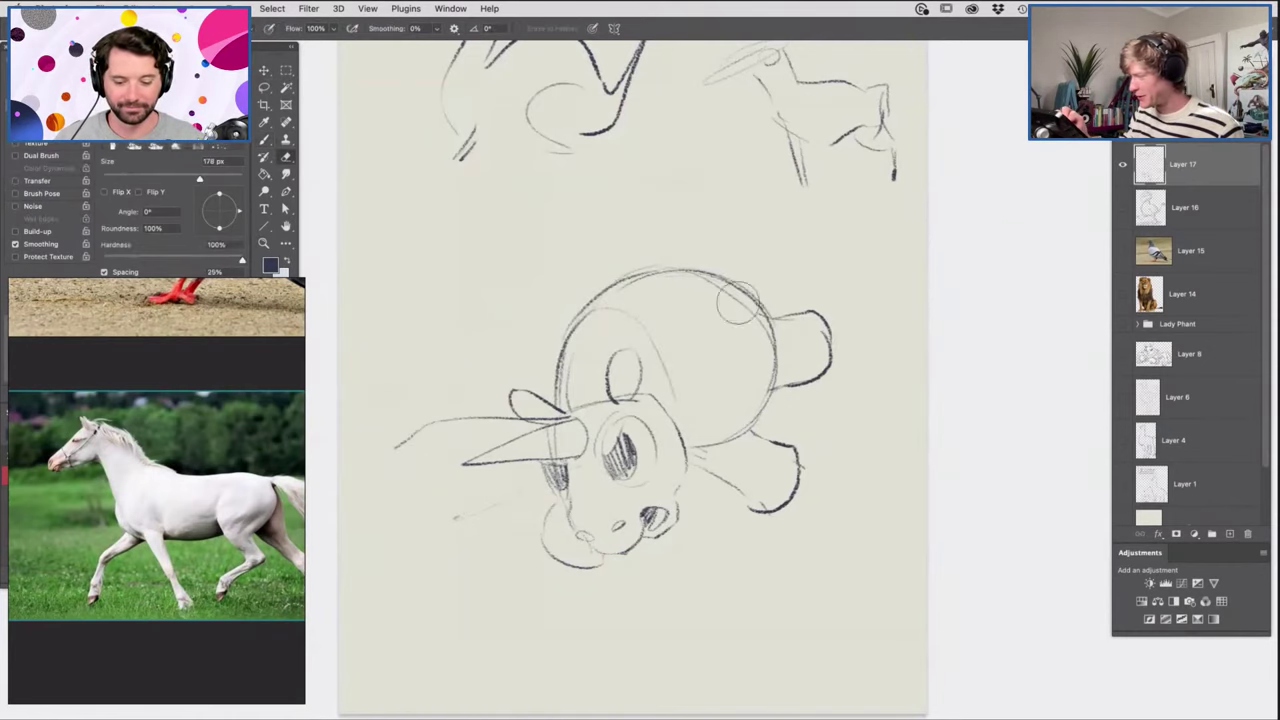
alt+click(671, 455)
drag(671, 455, 610, 455)
drag(691, 386, 775, 388)
key(e)
drag(683, 425, 703, 480)
key(b)
key(b)
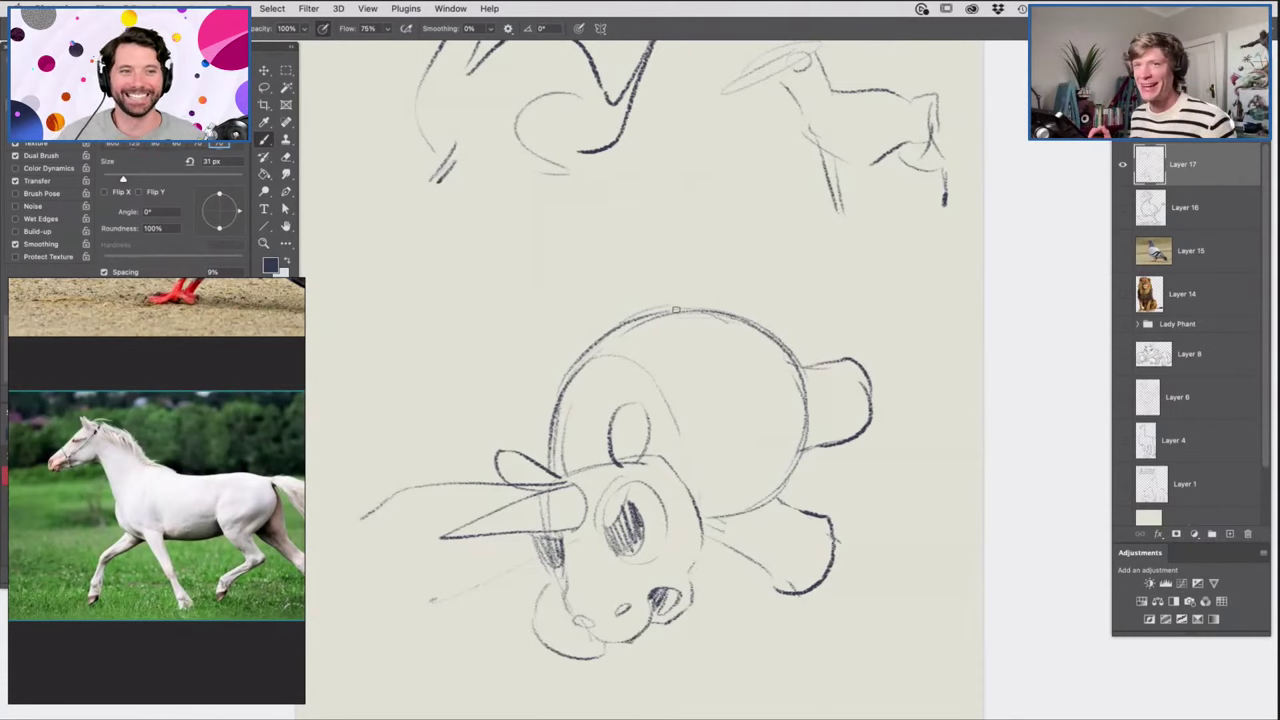
Draw rounded toenails on the creature's lower and upper feet.
key(z)
drag(700, 377, 632, 380)
drag(722, 421, 738, 419)
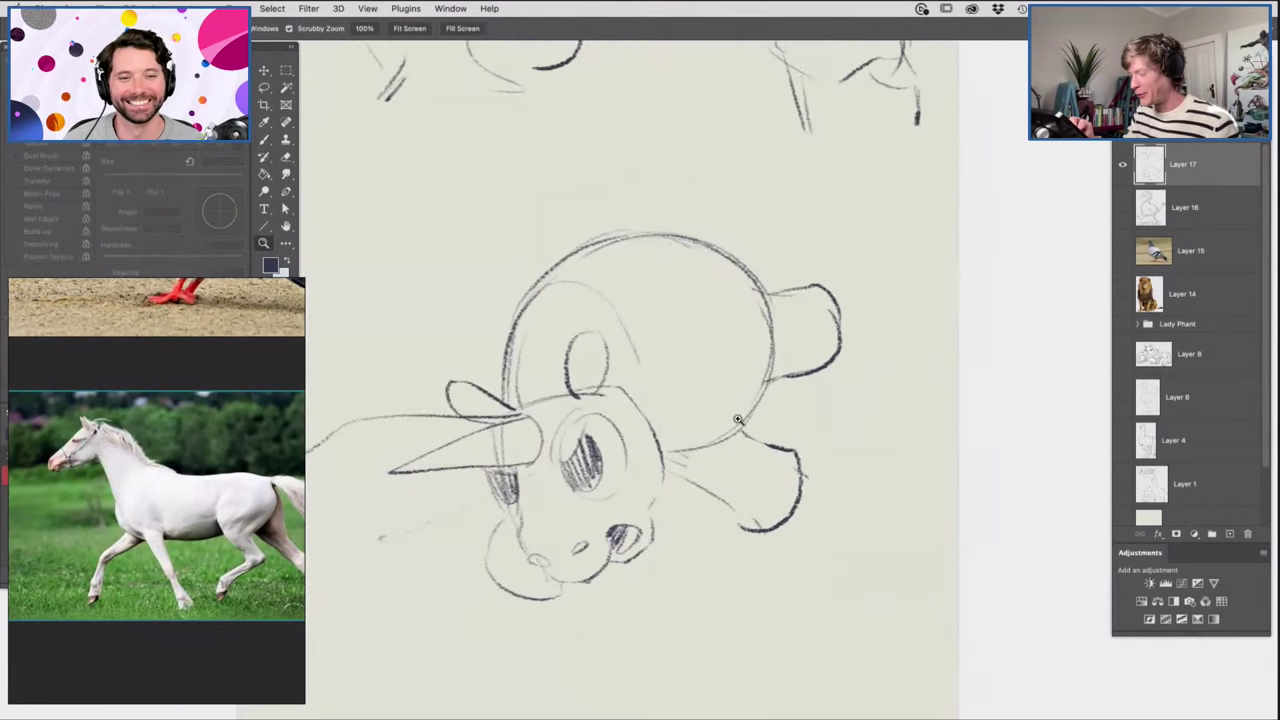
key(b)
mouse_move(718, 516)
mouse_down()
mouse_move(756, 525)
mouse_move(805, 478)
mouse_up()
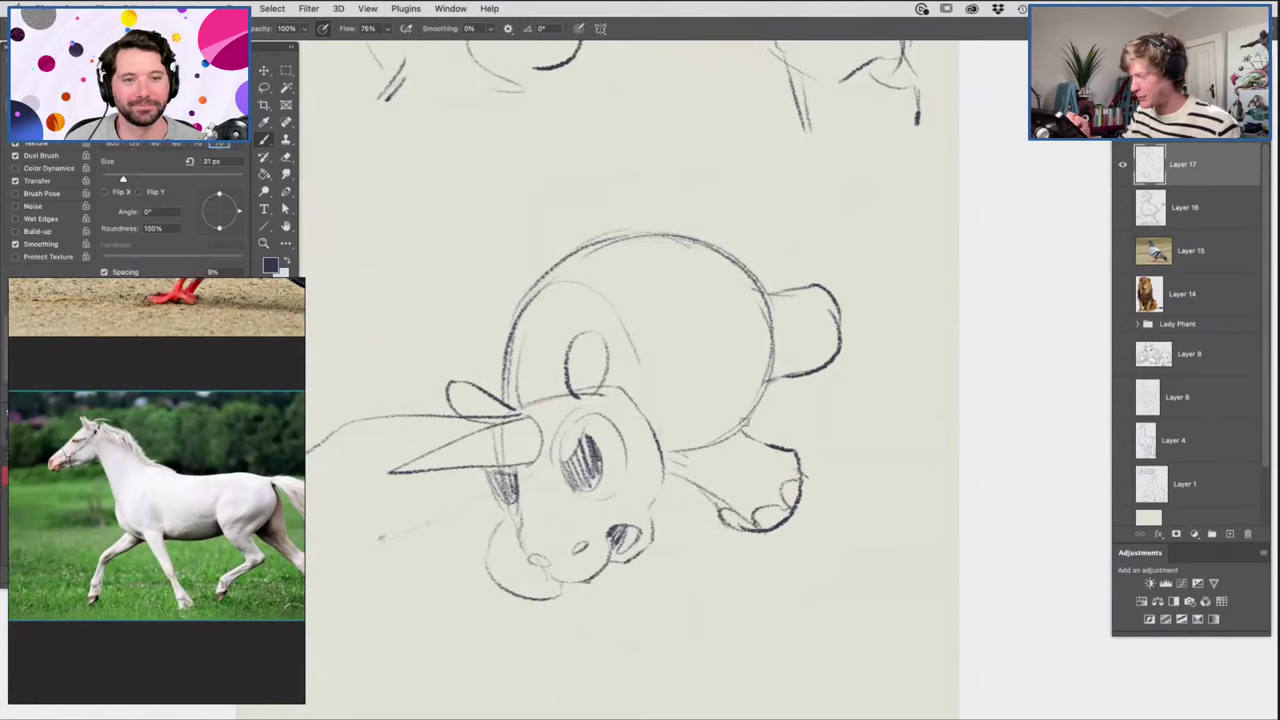
drag(807, 362, 842, 325)
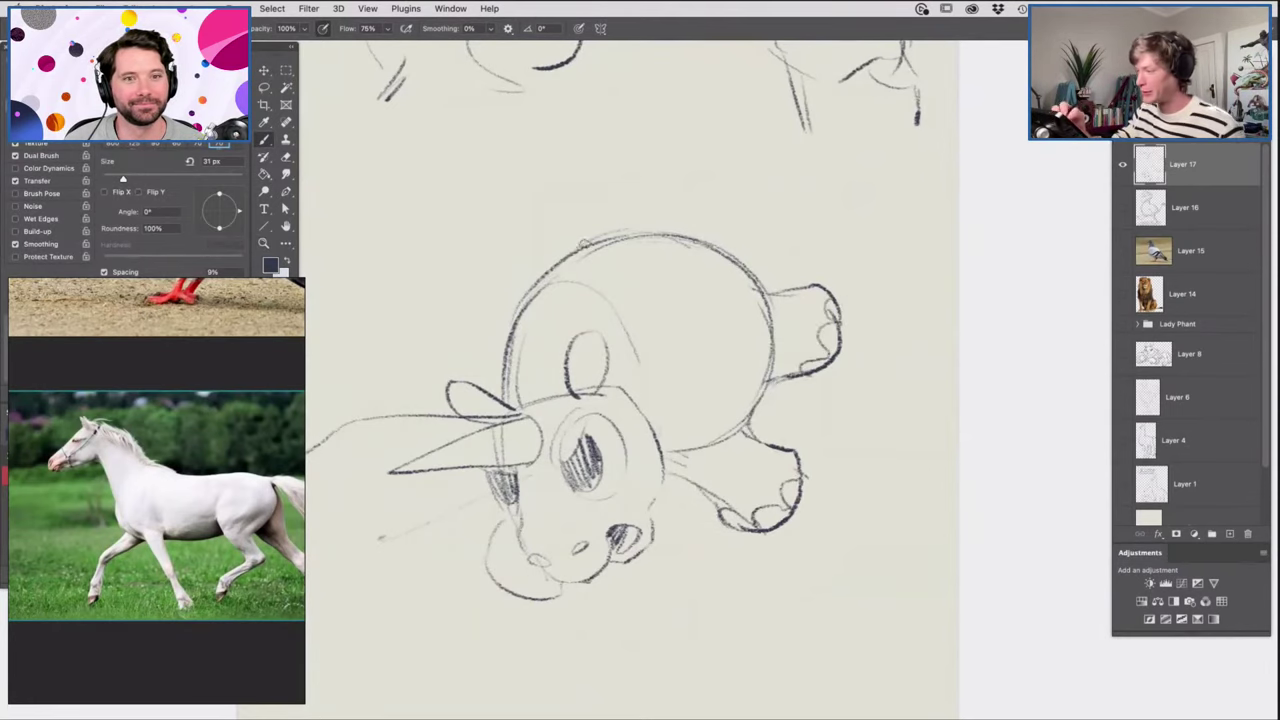
Draw a curved tail rising from the creature's back, erasing and redrawing its edges until it joins the round body.
mouse_move(614, 228)
mouse_down()
mouse_move(664, 102)
mouse_move(702, 102)
mouse_move(640, 165)
mouse_up()
key(e)
mouse_move(700, 105)
mouse_down()
mouse_move(621, 175)
mouse_move(602, 235)
mouse_up()
mouse_move(683, 353)
mouse_down()
mouse_move(675, 240)
mouse_move(598, 217)
mouse_move(607, 243)
mouse_up()
key(b)
mouse_move(611, 301)
mouse_down()
mouse_move(629, 276)
mouse_move(611, 163)
mouse_move(655, 145)
mouse_move(652, 188)
mouse_move(707, 304)
mouse_up()
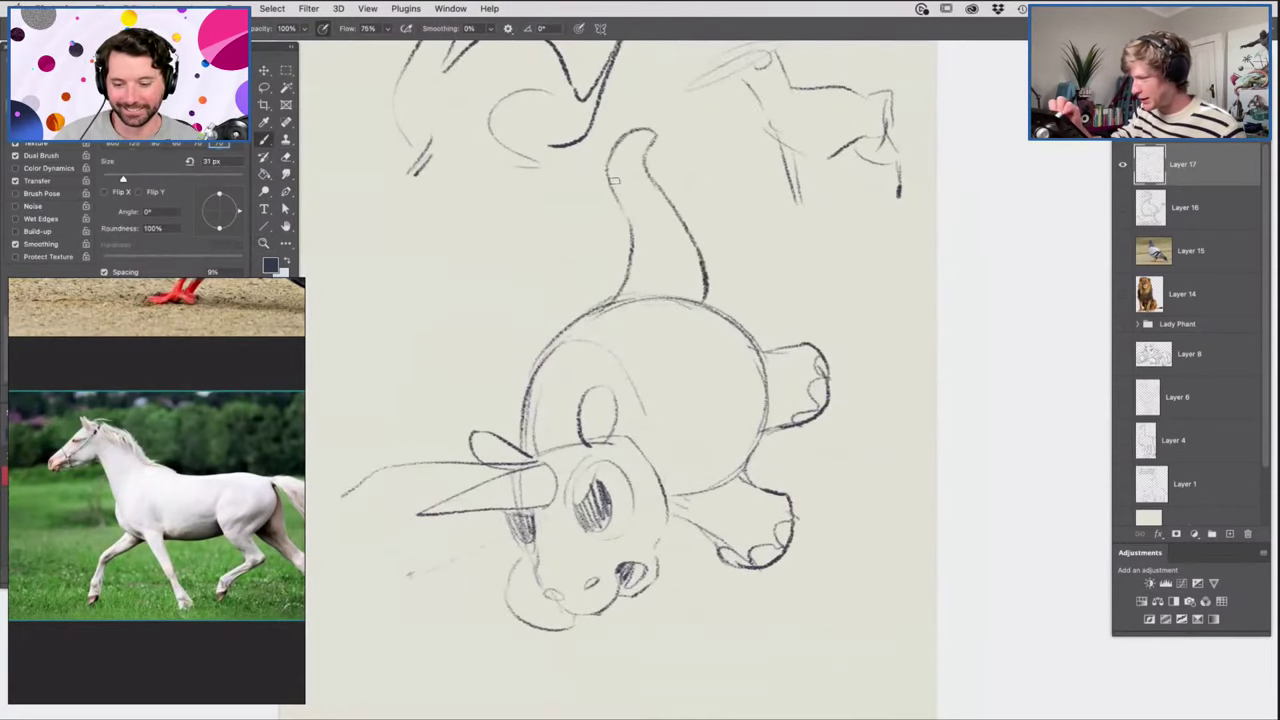
Draw a pair of scalloped bat-like wings behind the head and small pointed spikes at the tail tip.
drag(710, 221, 775, 277)
mouse_move(676, 268)
mouse_down()
mouse_move(691, 291)
mouse_move(629, 268)
mouse_move(660, 170)
mouse_move(684, 198)
mouse_move(702, 278)
mouse_move(658, 300)
mouse_move(540, 258)
mouse_move(446, 278)
mouse_move(512, 310)
mouse_up()
key(b)
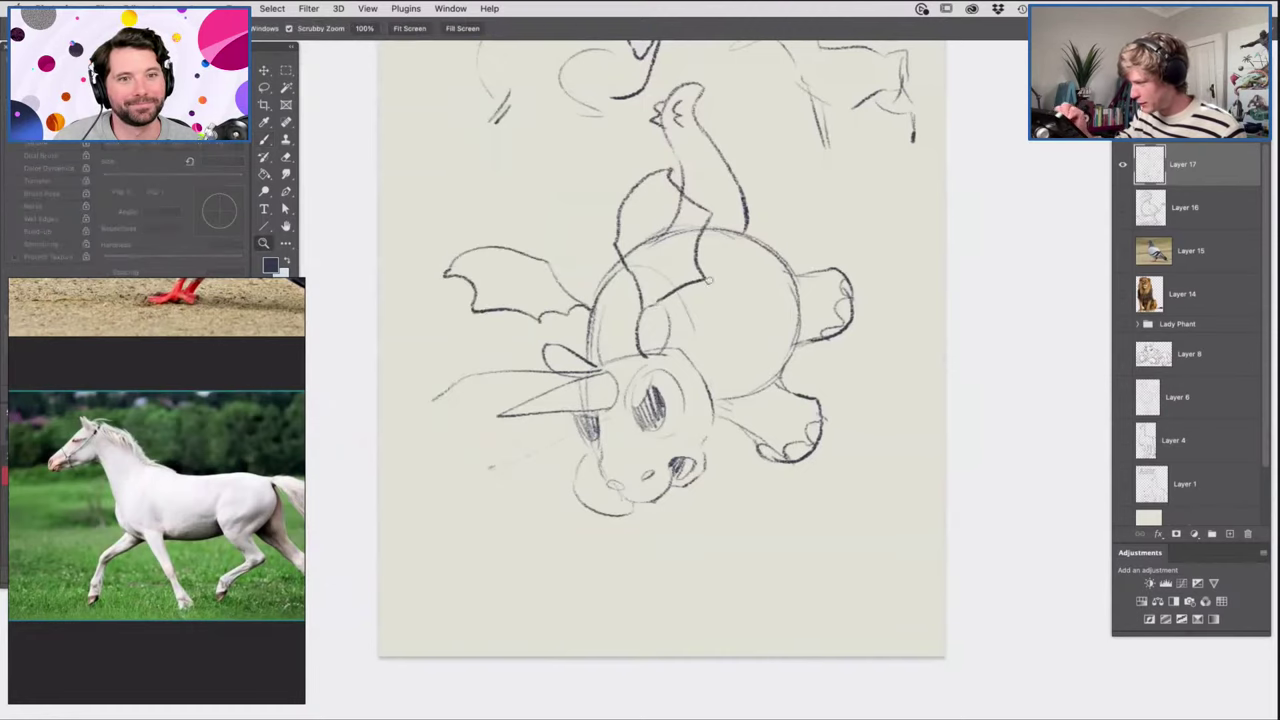
Replace the rounded toes with pointed claws on both far-side feet and the paw beneath the muzzle.
drag(862, 320, 790, 327)
click(725, 360)
click(712, 385)
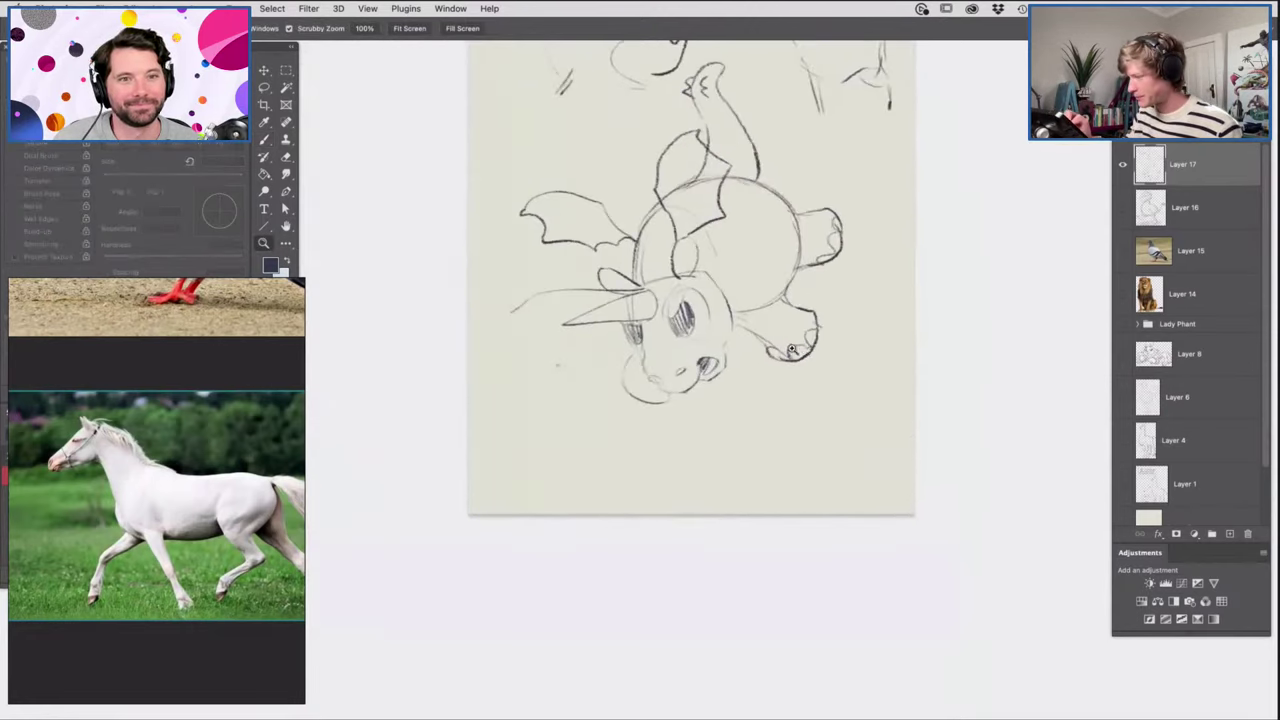
click(798, 350)
key(b)
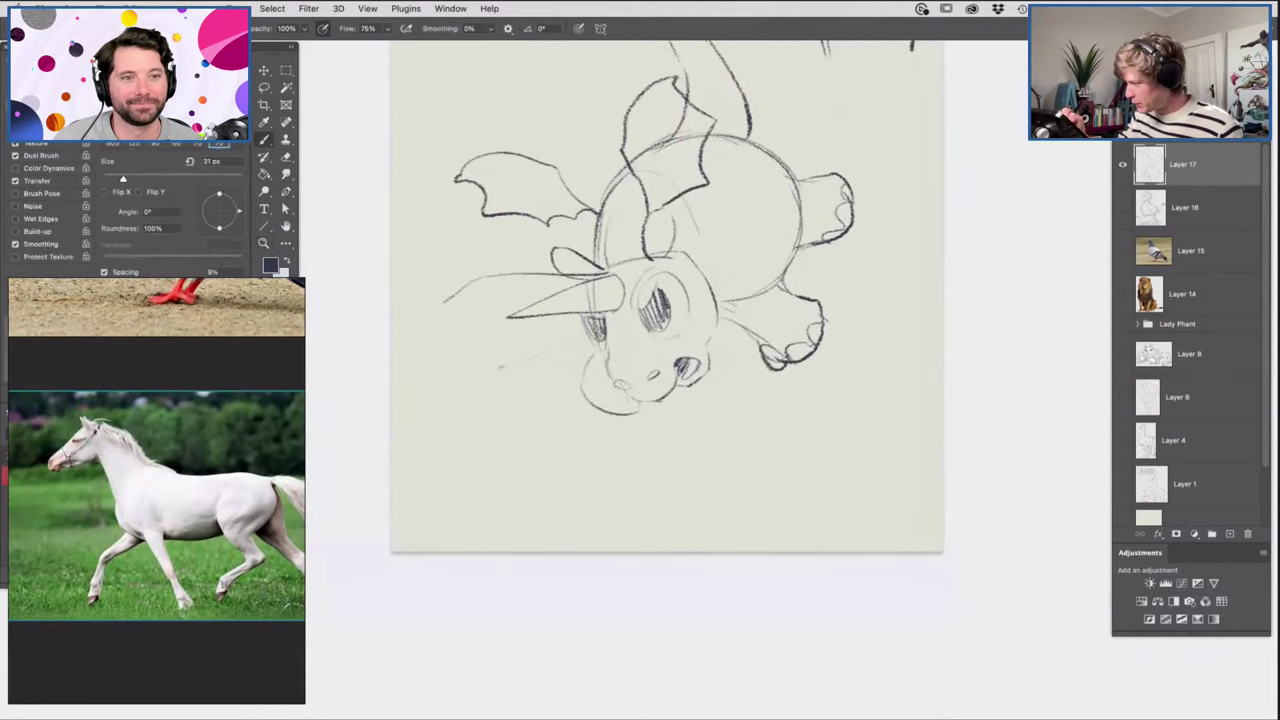
drag(798, 368, 820, 346)
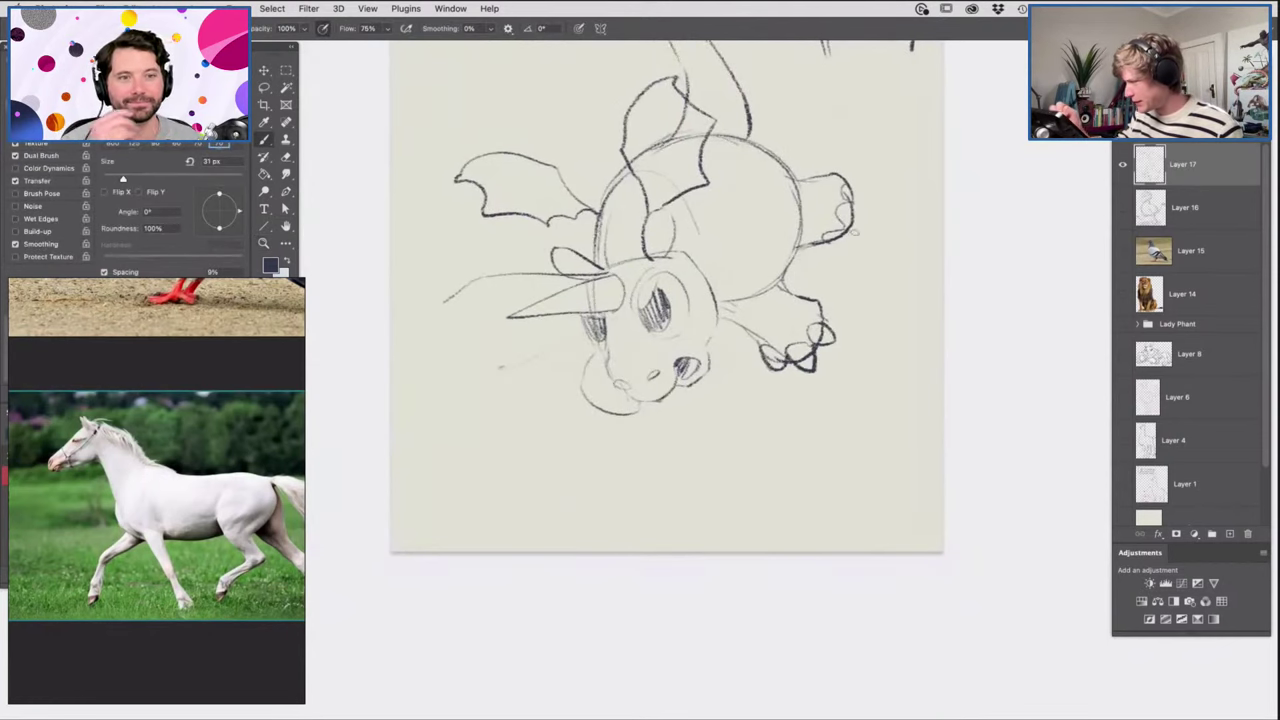
key(e)
drag(867, 219, 843, 211)
mouse_move(813, 346)
mouse_down()
mouse_move(819, 332)
mouse_move(797, 357)
mouse_up()
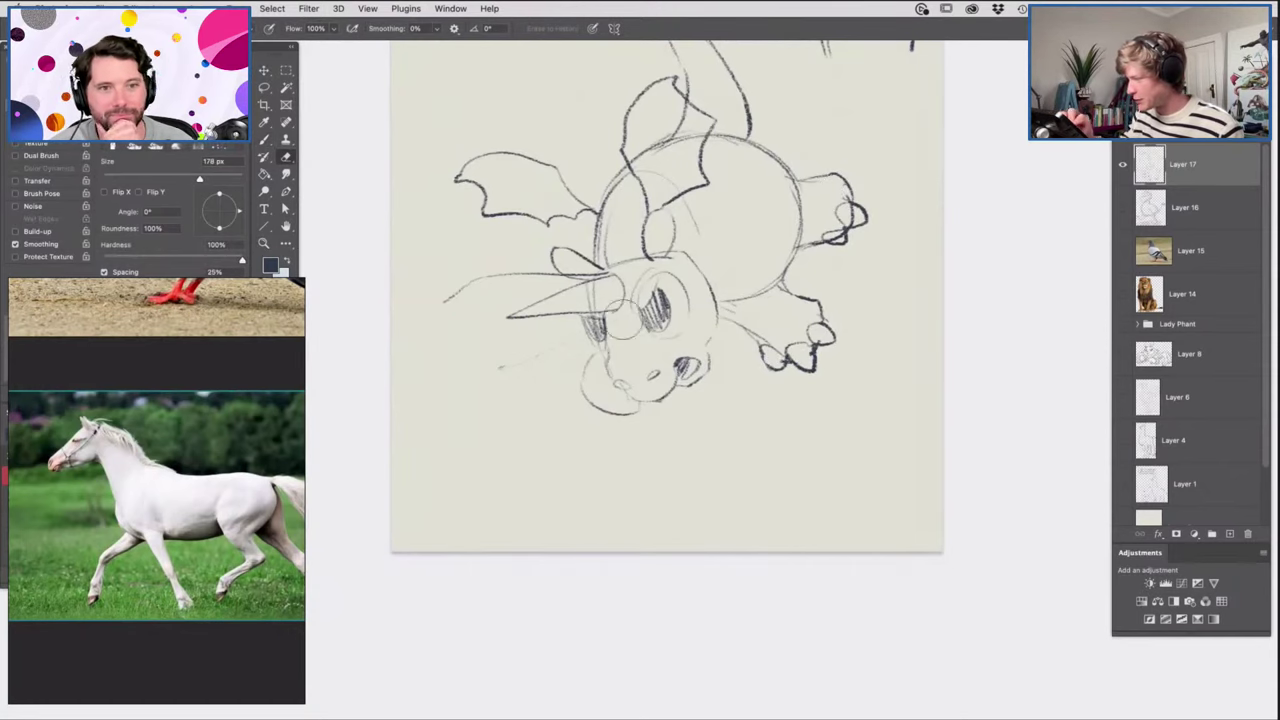
key(b)
mouse_move(585, 378)
mouse_down()
mouse_move(579, 397)
mouse_move(606, 422)
mouse_up()
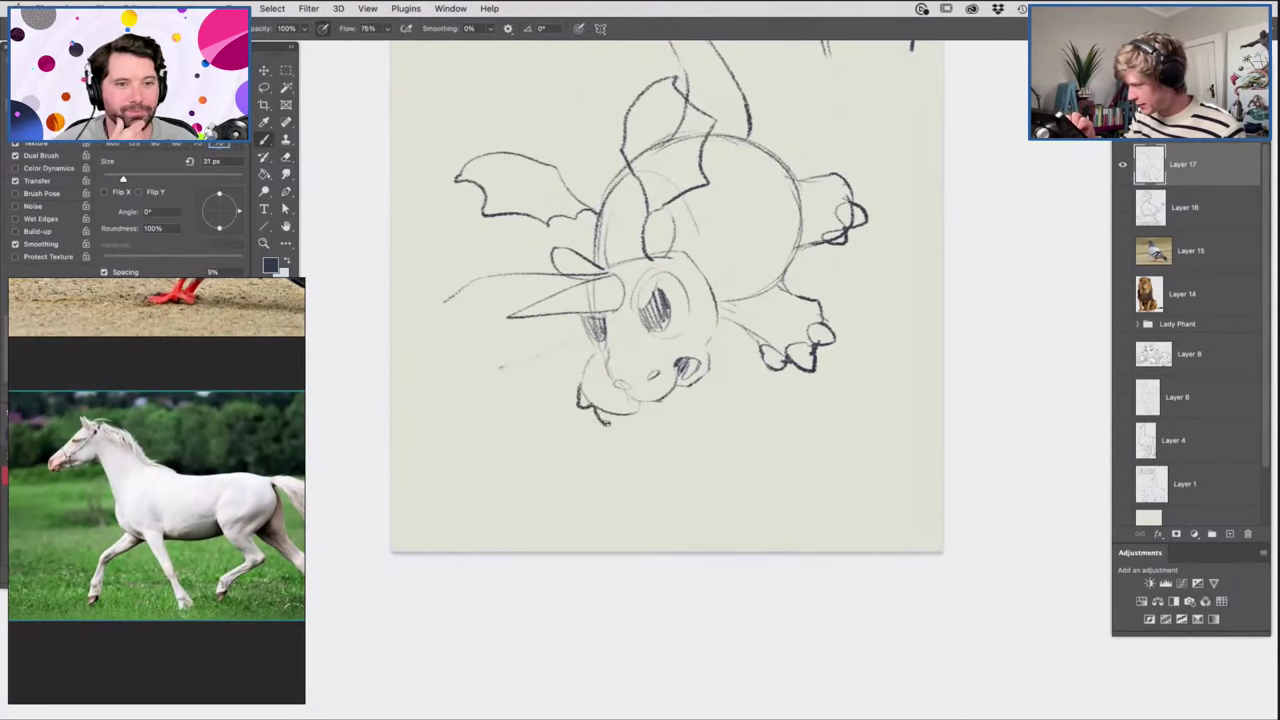
drag(590, 356, 583, 376)
Erase the body and tail lines crossing the near wing and redraw the inner contour of the ear.
key(z)
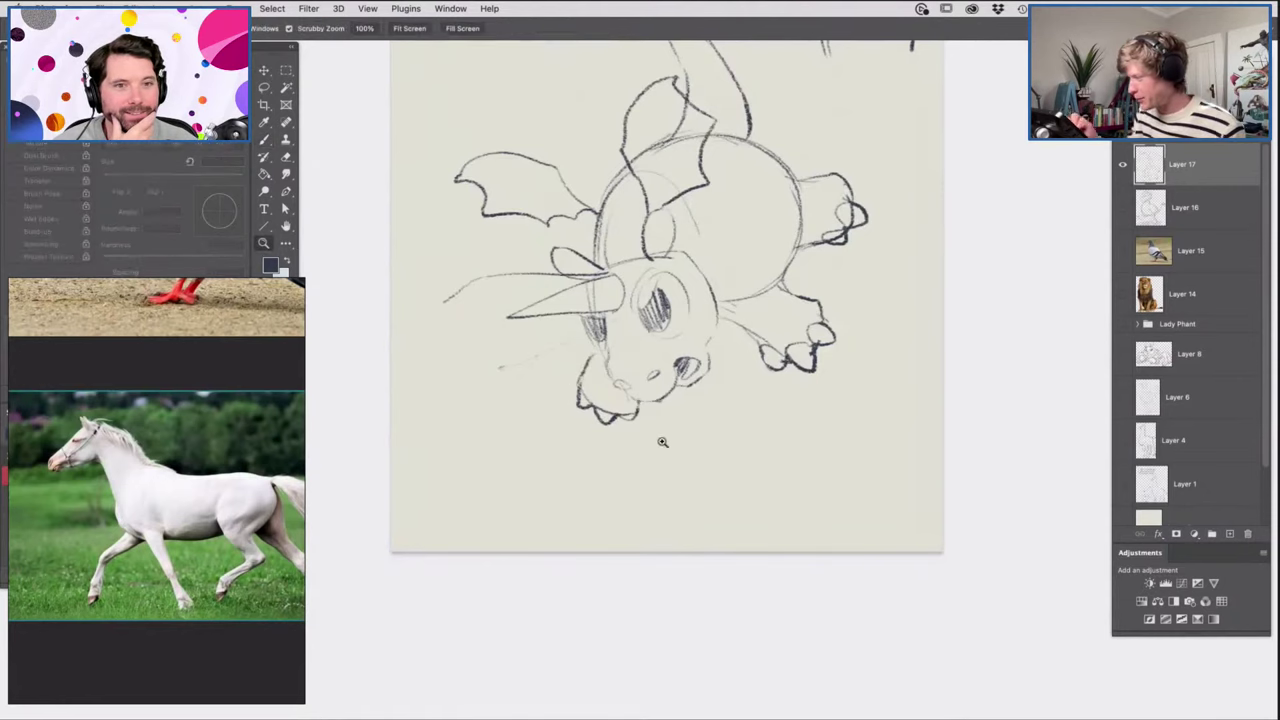
drag(663, 443, 634, 465)
drag(663, 361, 708, 397)
scroll(672, 258, up, 2)
key(e)
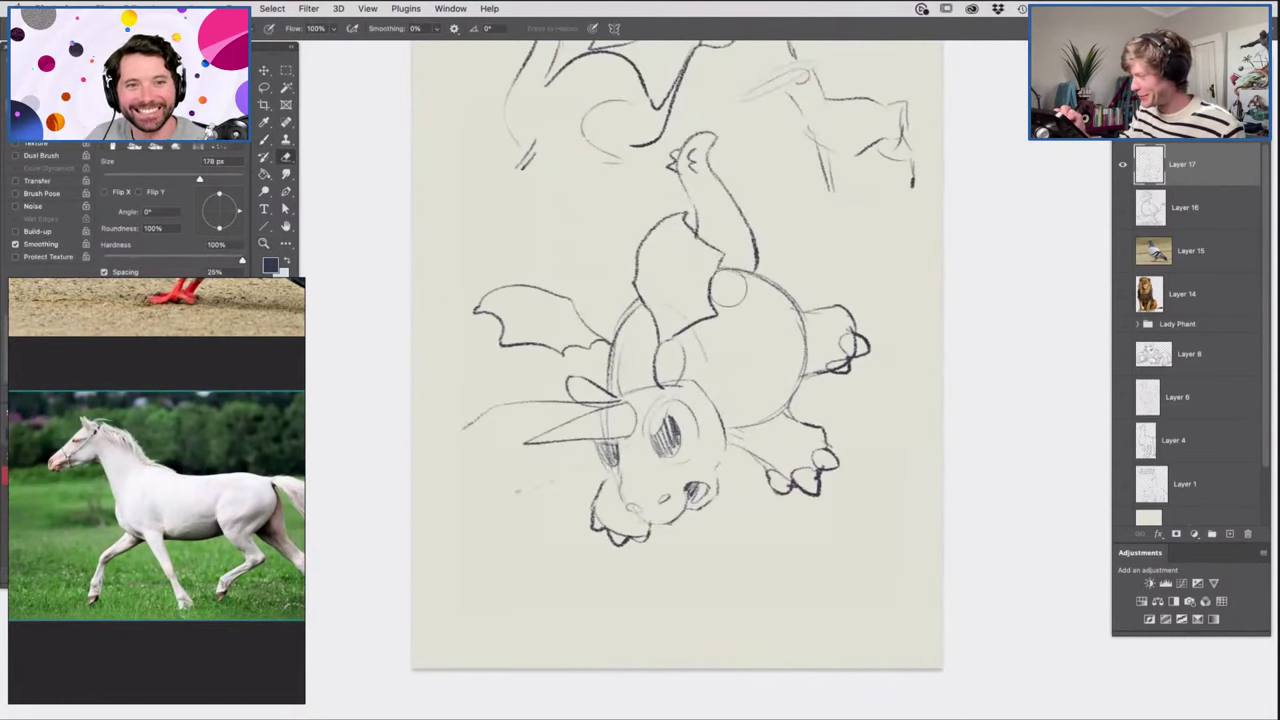
key(b)
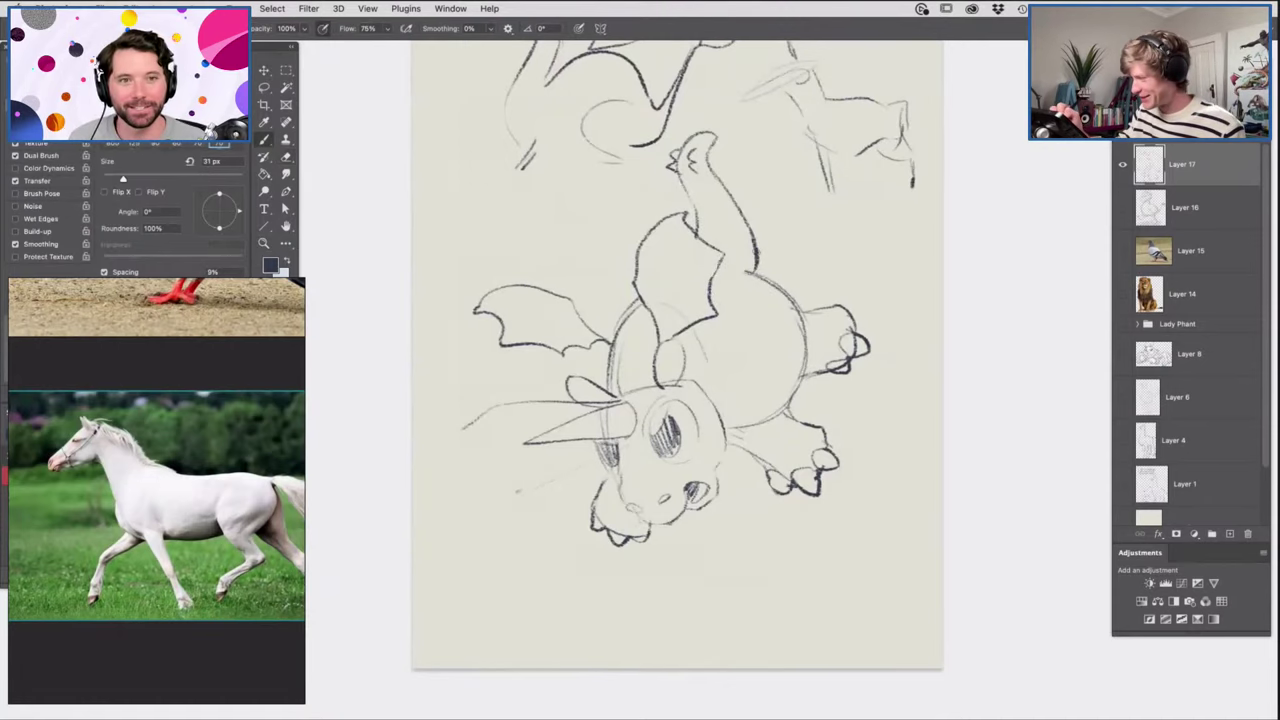
drag(662, 386, 684, 382)
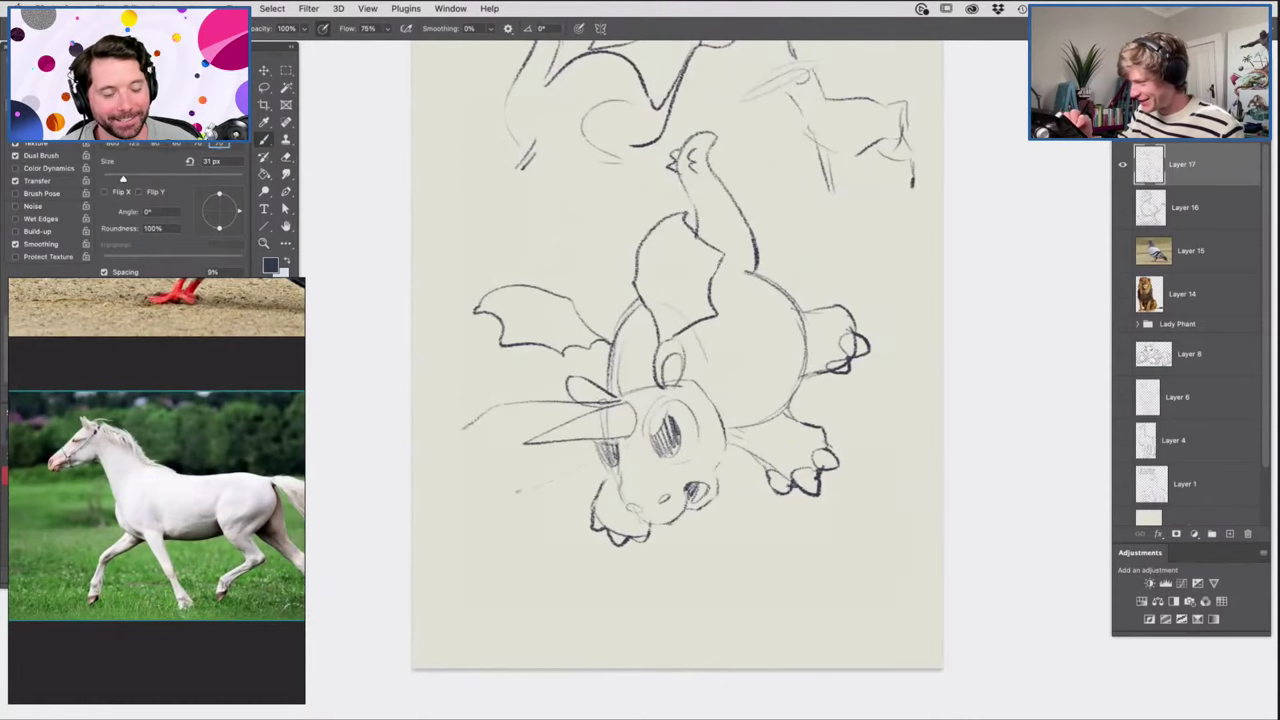
key(e)
drag(606, 408, 608, 418)
Lasso the two older thumbnail sketches above the winged creature, delete them, and clear the selection.
key(z)
drag(860, 442, 803, 449)
drag(694, 430, 728, 446)
scroll(728, 447, up, 1)
scroll(800, 410, down, 2)
scroll(863, 151, up, 2)
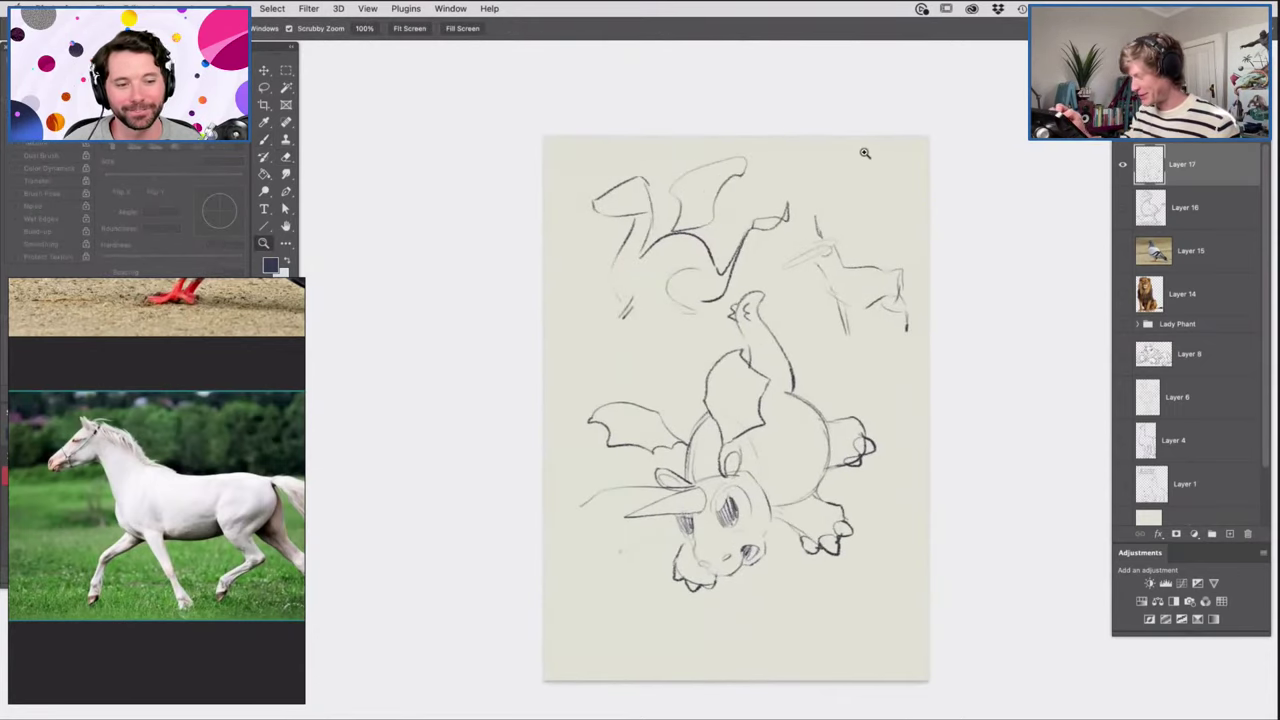
key(l)
mouse_move(910, 228)
mouse_down()
mouse_move(777, 282)
mouse_move(751, 276)
mouse_move(715, 326)
mouse_move(696, 133)
mouse_move(912, 176)
mouse_up()
key(Delete)
key(m)
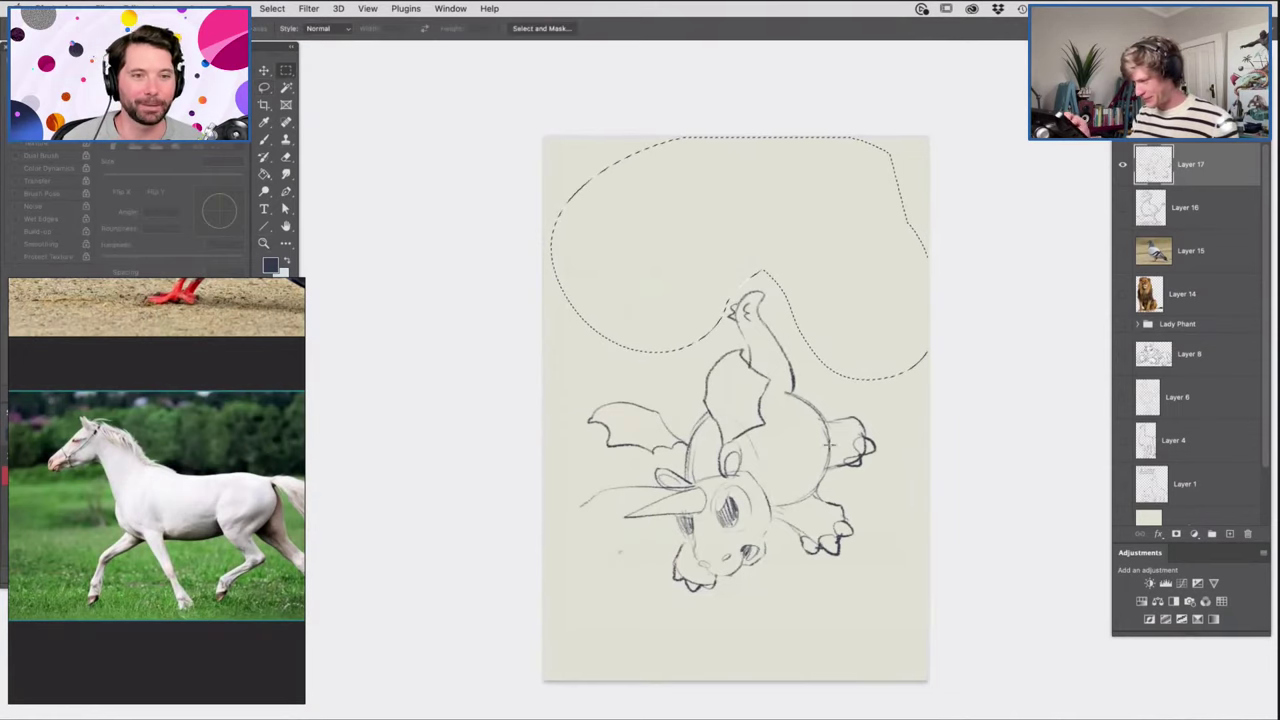
click(815, 498)
Move the winged creature to the upper part of the page, scale it to about 92% and rotate it about -10°.
key(v)
mouse_move(813, 518)
mouse_down()
mouse_move(839, 394)
mouse_move(842, 412)
mouse_up()
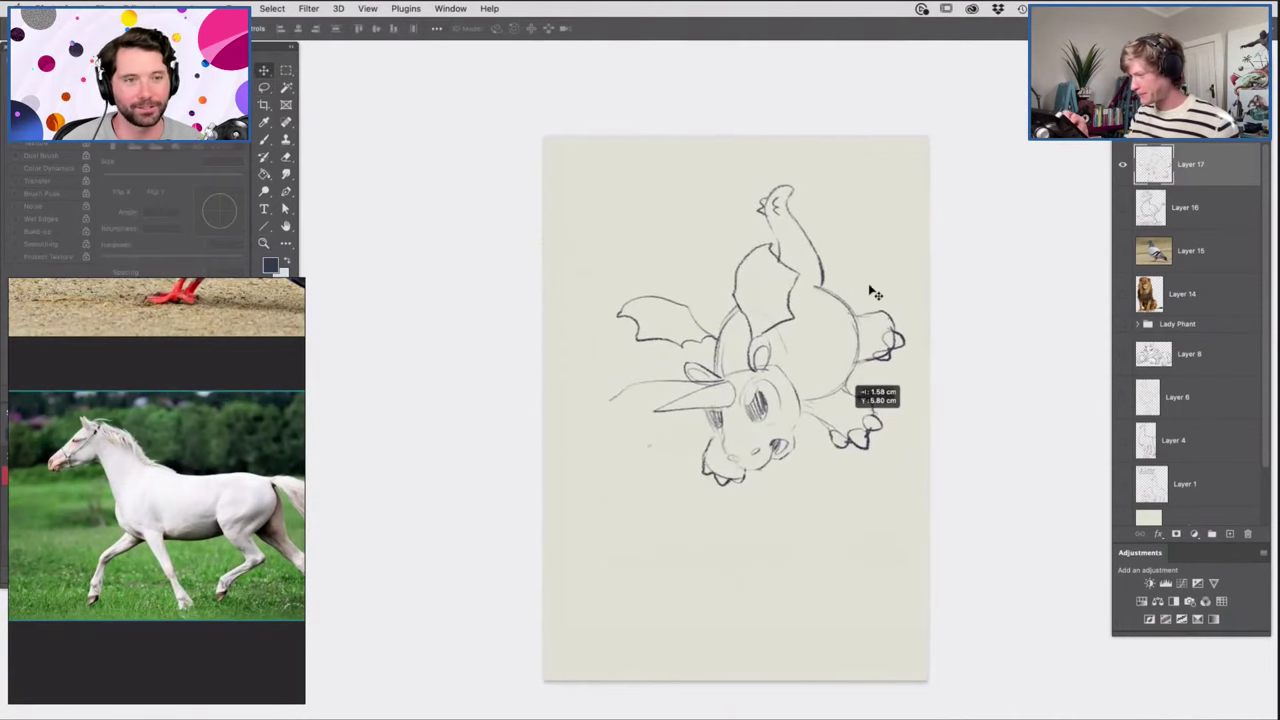
key(ctrl+t)
mouse_move(913, 180)
mouse_down()
mouse_move(877, 157)
mouse_move(846, 220)
mouse_move(874, 154)
mouse_move(867, 178)
mouse_up()
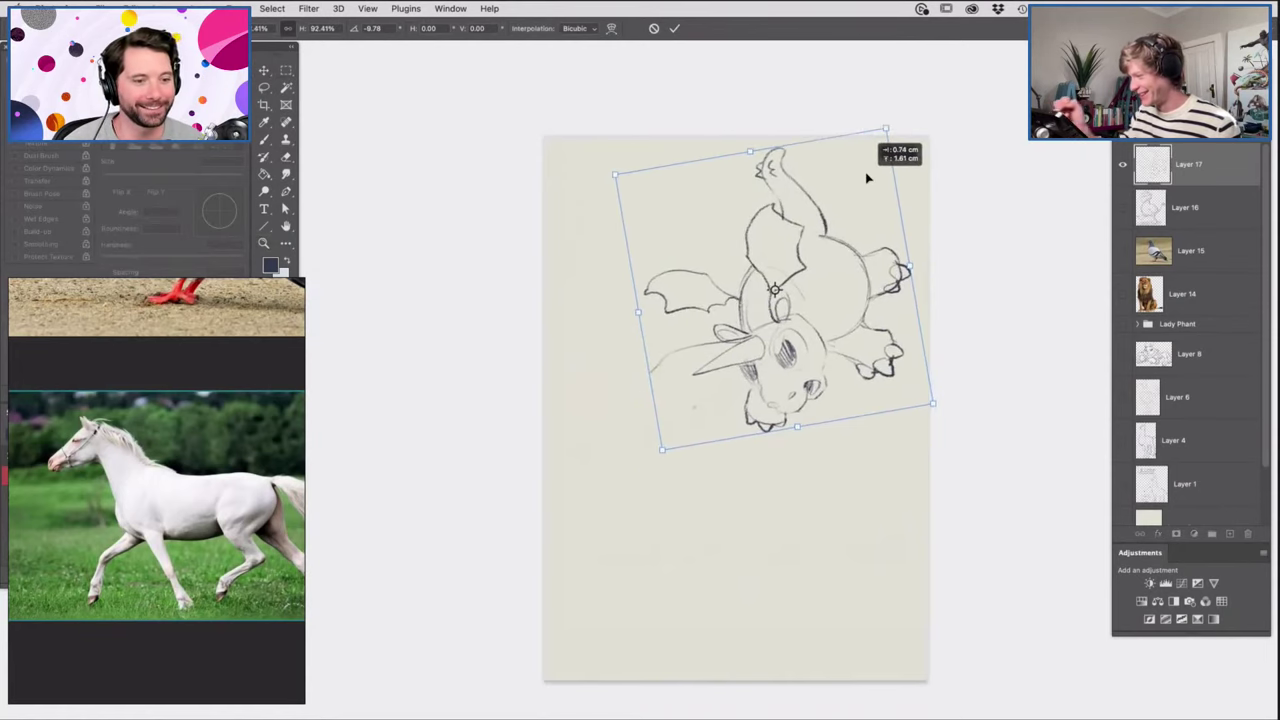
key(Return)
Sketch fanned straight streaks blasting from the horn toward the page edge, enlarging the brush to 59 px for heavier lines.
key(z)
drag(708, 346, 746, 347)
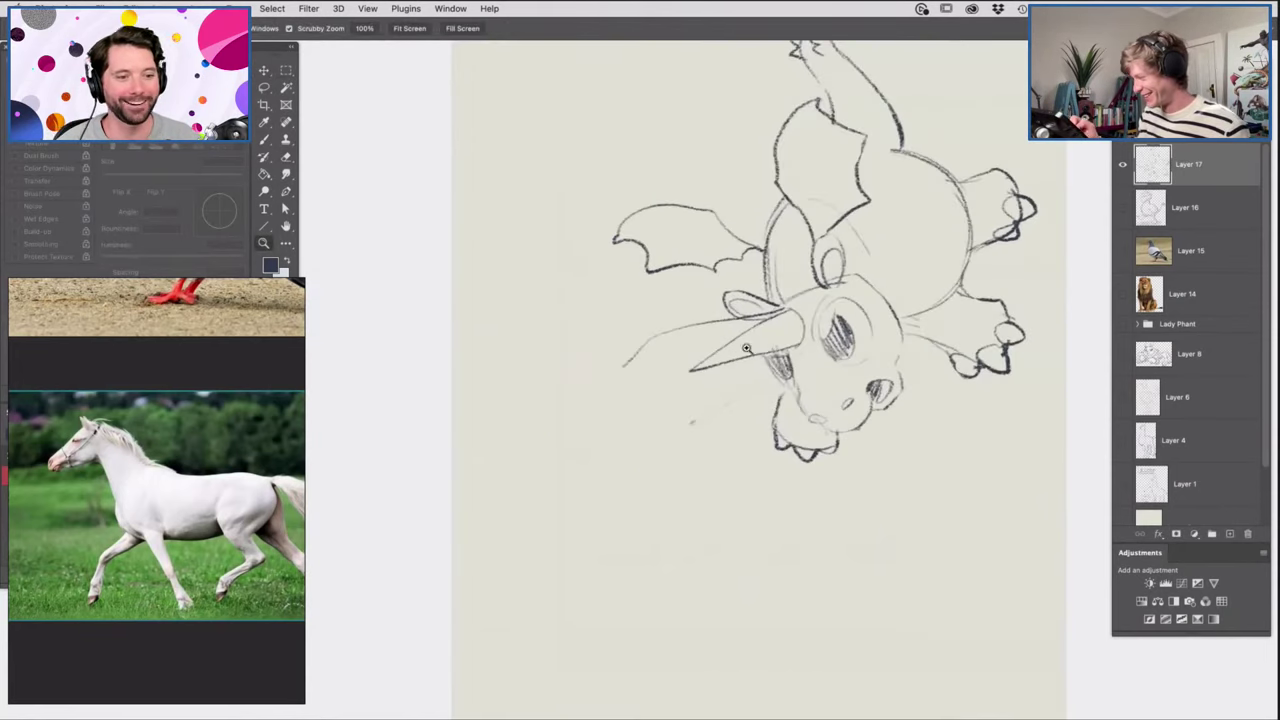
key(b)
drag(641, 398, 396, 467)
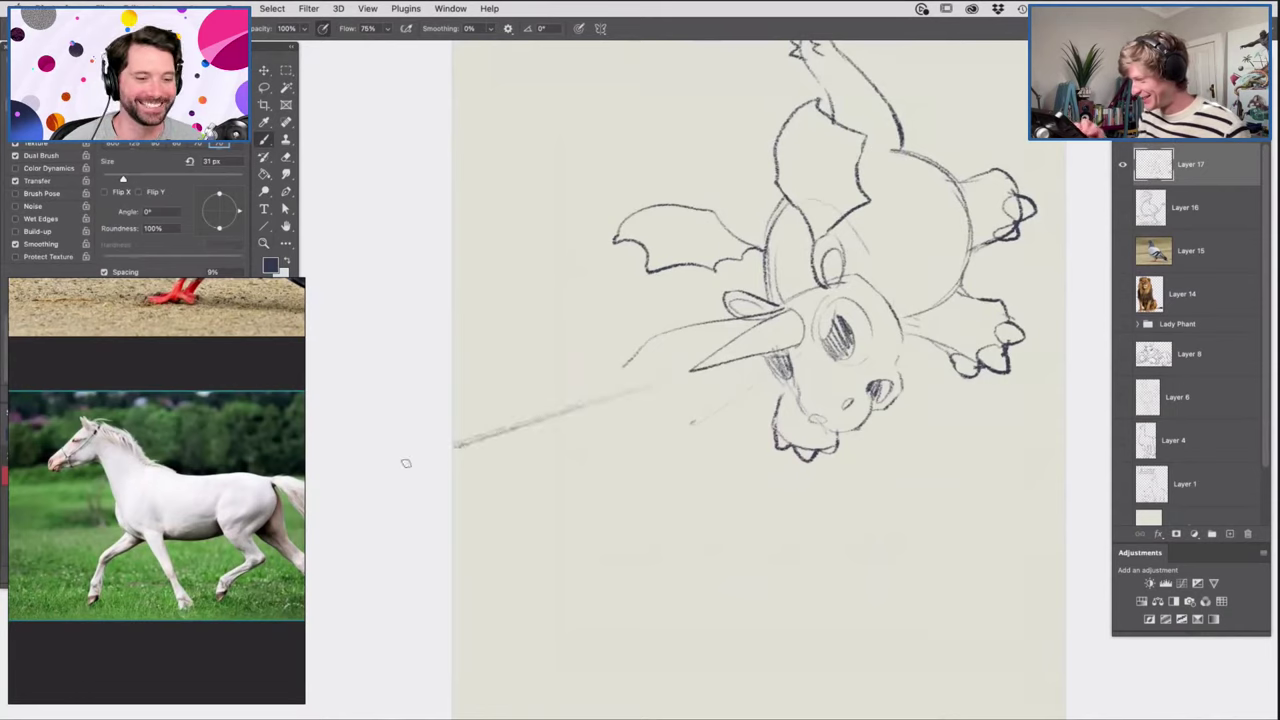
mouse_move(650, 421)
mouse_down()
mouse_move(500, 481)
mouse_move(535, 480)
mouse_up()
key(z)
drag(705, 405, 645, 412)
drag(730, 423, 767, 434)
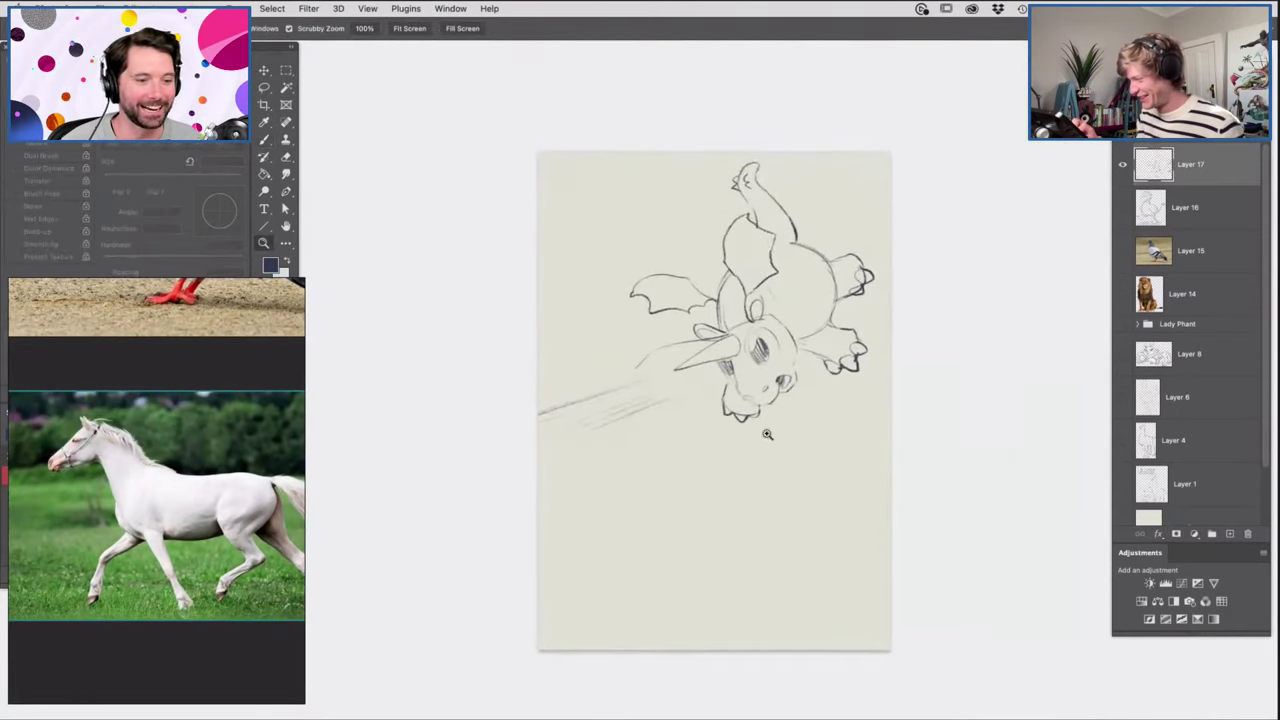
click(720, 410)
key(b)
right_click(641, 411)
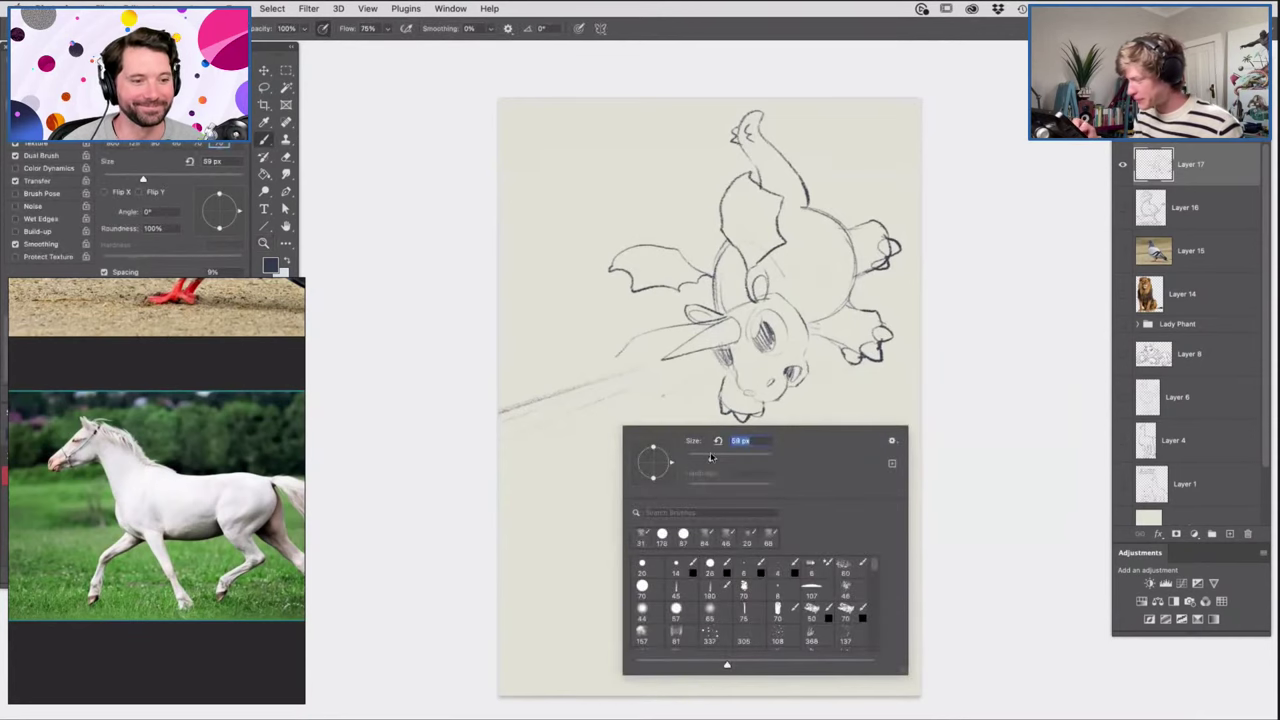
click(715, 409)
drag(678, 368, 568, 415)
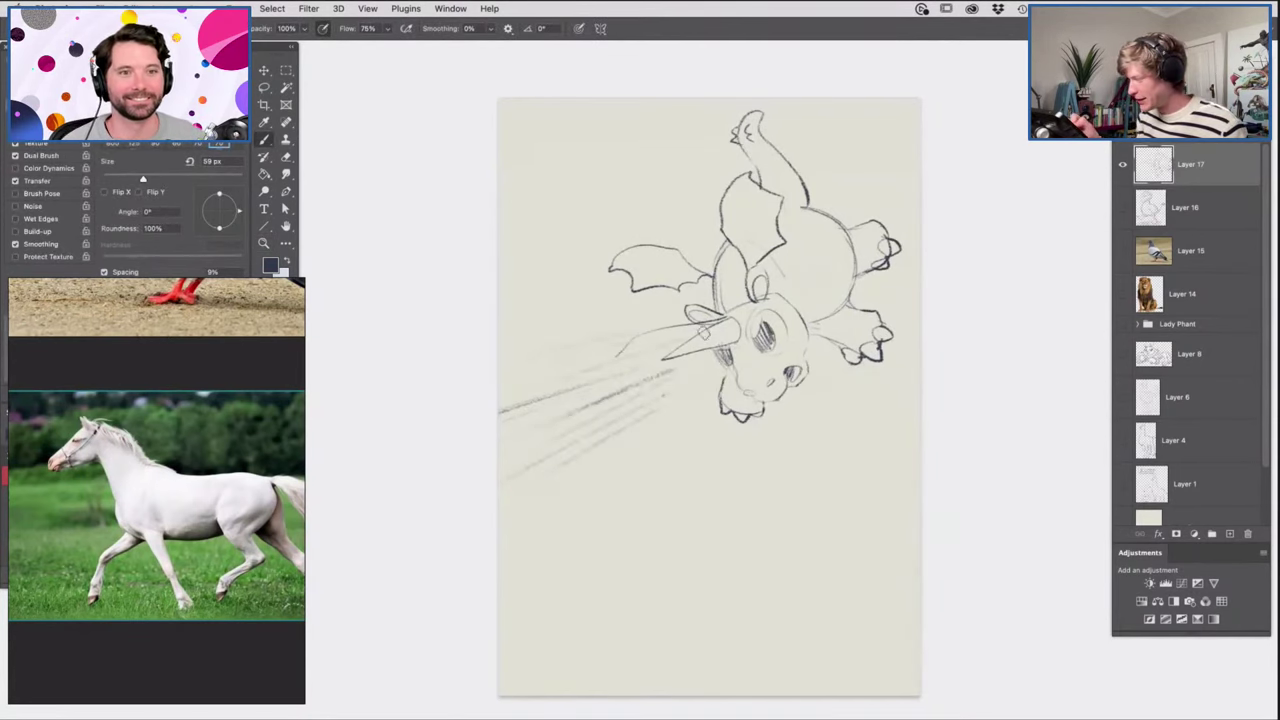
Outline the blast with wavy, flame-like edges using a 33 px brush, and scatter small droplets above it.
key(z)
click(740, 357)
key(b)
right_click(700, 390)
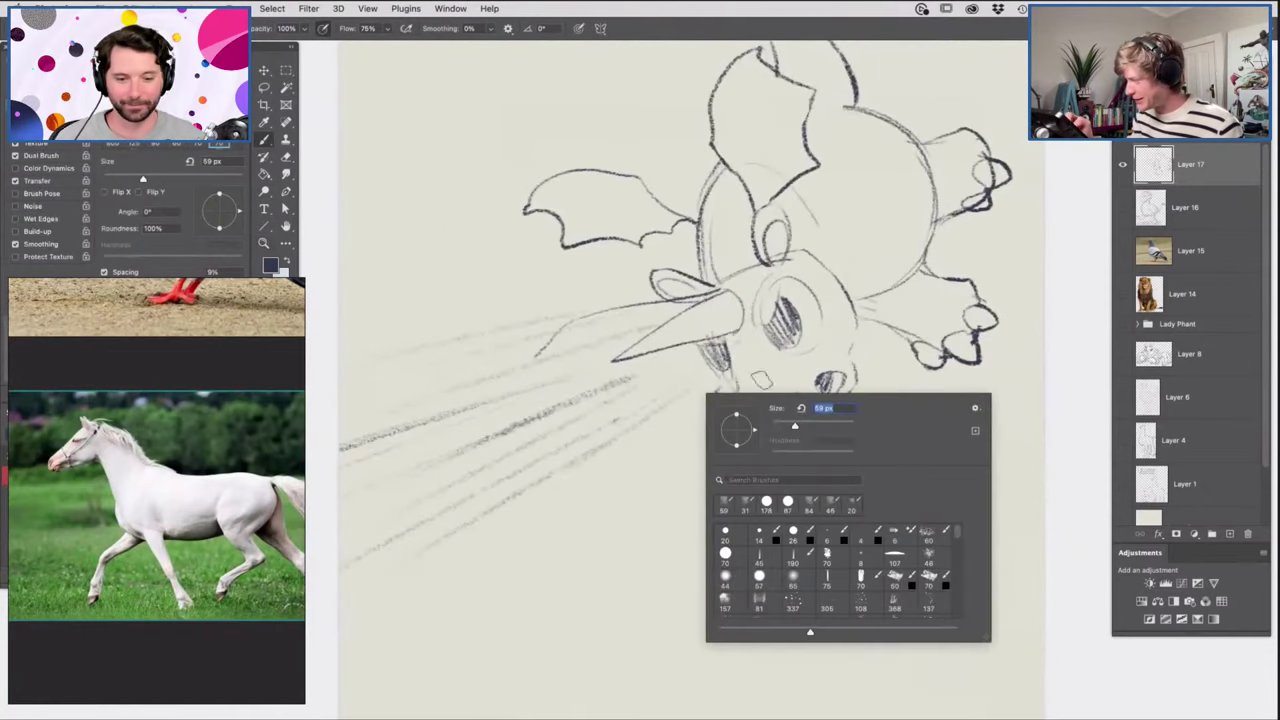
click(762, 343)
mouse_move(745, 335)
mouse_down()
mouse_move(725, 365)
mouse_move(620, 417)
mouse_move(510, 515)
mouse_up()
drag(580, 467, 403, 570)
mouse_move(645, 297)
mouse_down()
mouse_move(430, 289)
mouse_move(455, 325)
mouse_move(368, 330)
mouse_move(352, 347)
mouse_up()
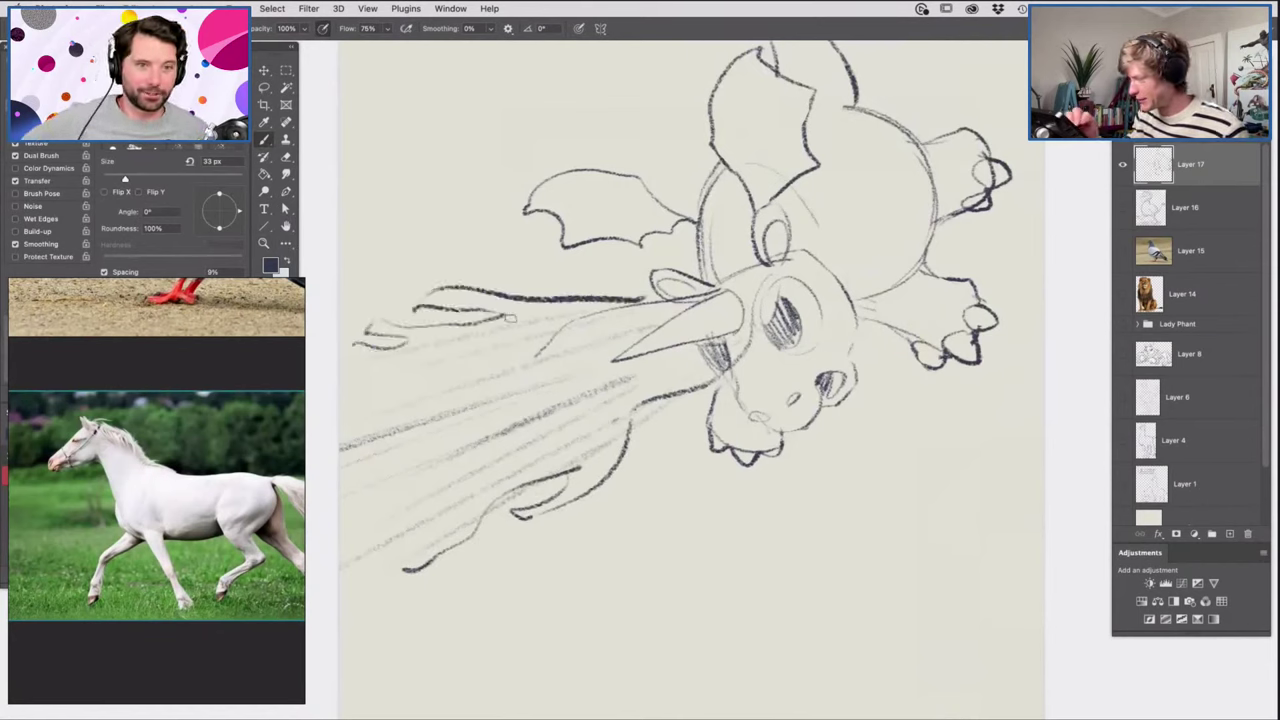
drag(441, 338, 452, 346)
drag(440, 263, 440, 270)
mouse_move(530, 272)
mouse_down()
mouse_move(522, 282)
mouse_move(602, 285)
mouse_up()
Draw curved ridge lines across the horn and reinforce the lines around its base.
drag(722, 362, 676, 384)
mouse_move(716, 298)
mouse_down()
mouse_move(704, 342)
mouse_move(651, 337)
mouse_up()
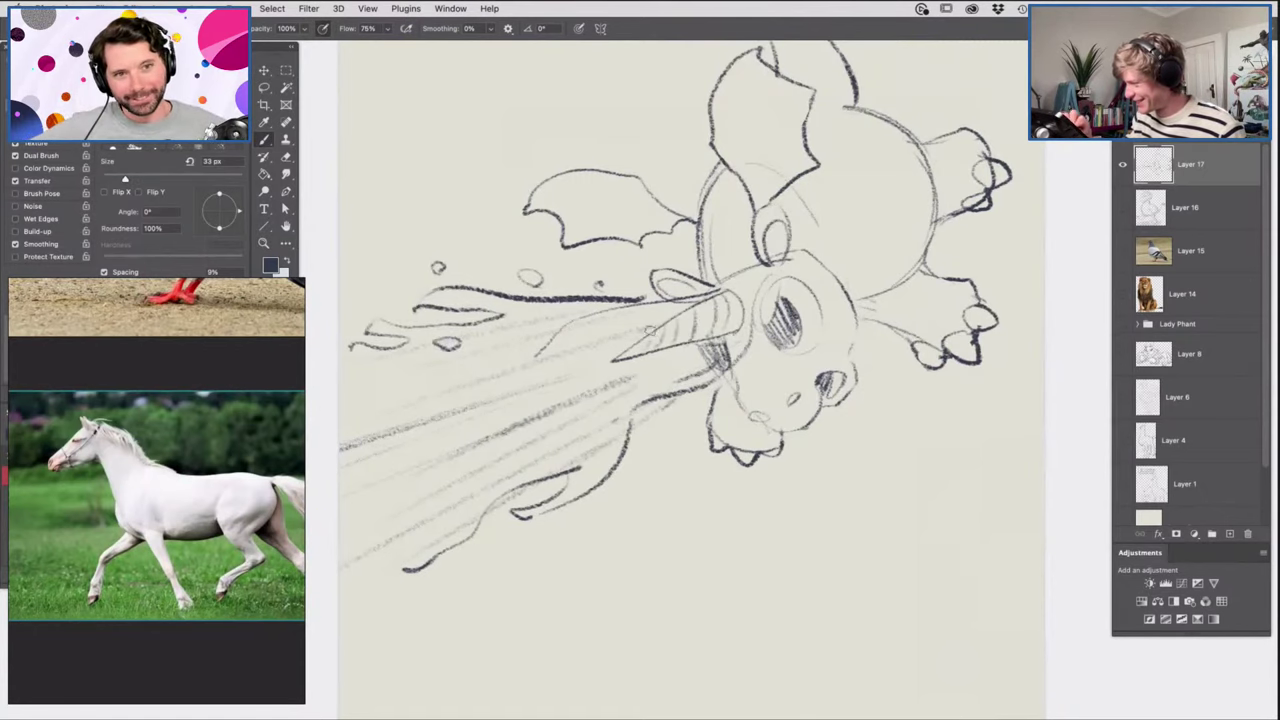
mouse_move(724, 288)
mouse_down()
mouse_move(610, 362)
mouse_move(708, 342)
mouse_move(660, 410)
mouse_move(575, 450)
mouse_up()
Darken the near eye, erase round highlights into it, and define the nostrils and muzzle outline.
key(z)
drag(780, 334, 926, 335)
mouse_move(660, 300)
mouse_down()
mouse_move(710, 325)
mouse_move(630, 334)
mouse_move(634, 289)
mouse_move(672, 320)
mouse_move(640, 360)
mouse_up()
key(b)
drag(645, 272, 650, 376)
drag(638, 300, 630, 372)
mouse_move(658, 330)
mouse_down()
mouse_move(640, 366)
mouse_move(654, 362)
mouse_move(640, 345)
mouse_up()
key(e)
click(633, 339)
click(662, 342)
mouse_move(519, 371)
mouse_down()
mouse_move(565, 428)
mouse_move(560, 452)
mouse_up()
key(b)
mouse_move(590, 470)
mouse_down()
mouse_move(606, 478)
mouse_move(660, 452)
mouse_move(617, 484)
mouse_move(660, 500)
mouse_move(728, 412)
mouse_move(706, 452)
mouse_move(745, 422)
mouse_move(762, 285)
mouse_move(693, 396)
mouse_up()
Add a jagged tuft of hair between the ears, clean up the neck area, and redraw the neck line.
key(z)
drag(858, 233, 830, 240)
drag(730, 245, 795, 245)
key(e)
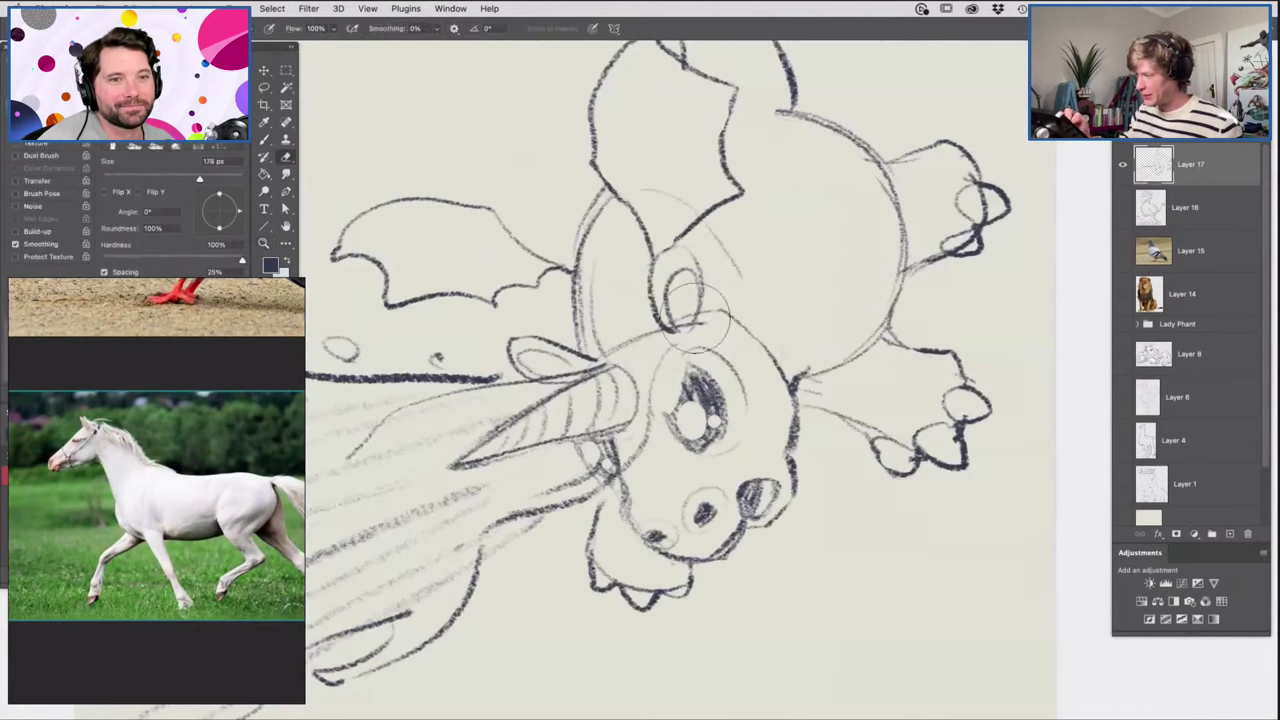
key(b)
drag(652, 305, 595, 320)
mouse_move(626, 312)
mouse_down()
mouse_move(606, 318)
mouse_move(606, 363)
mouse_move(649, 332)
mouse_up()
key(e)
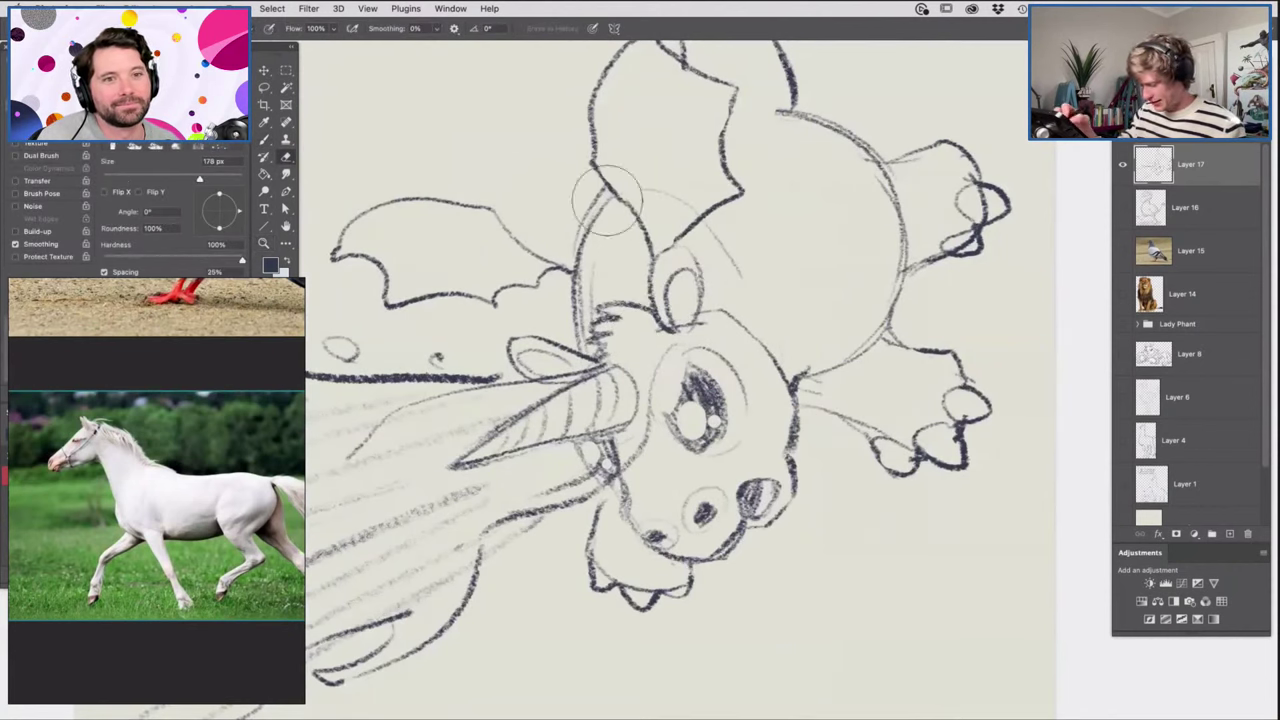
key(b)
key(e)
key(b)
drag(573, 275, 594, 353)
Strengthen the curved contour around the creature's near eye.
key(z)
drag(687, 324, 480, 324)
drag(702, 262, 771, 331)
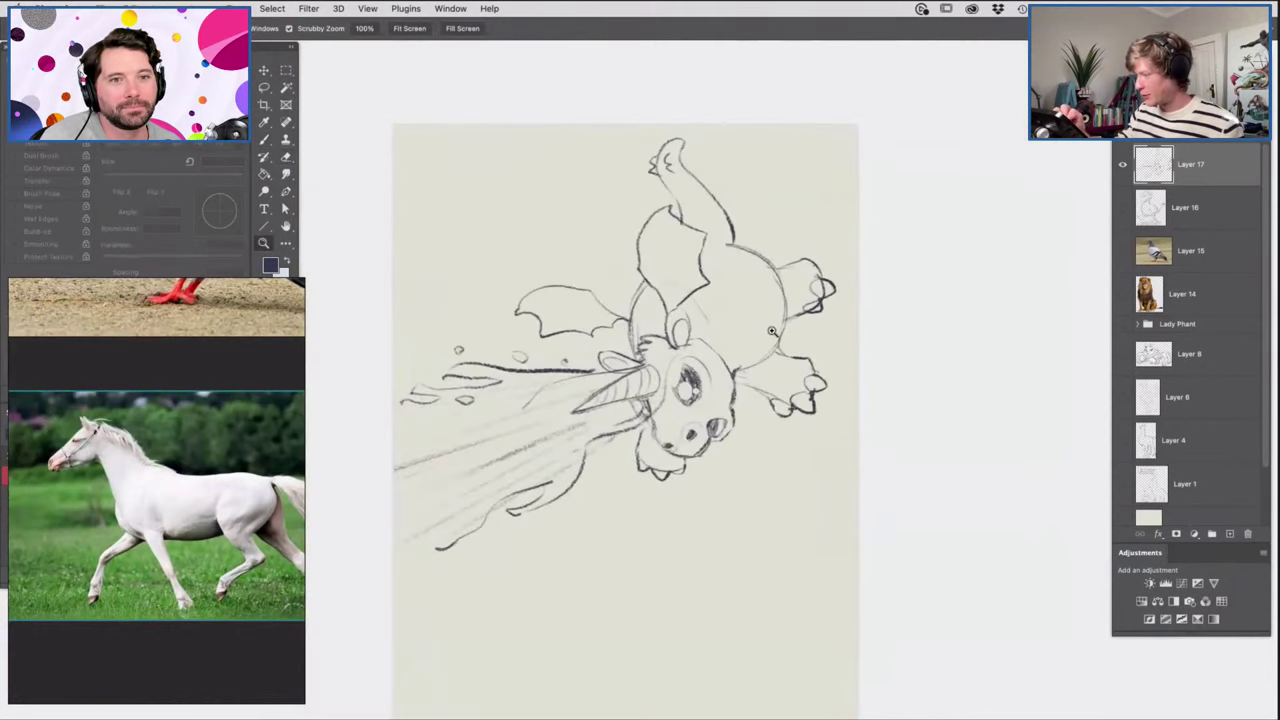
click(730, 398)
key(b)
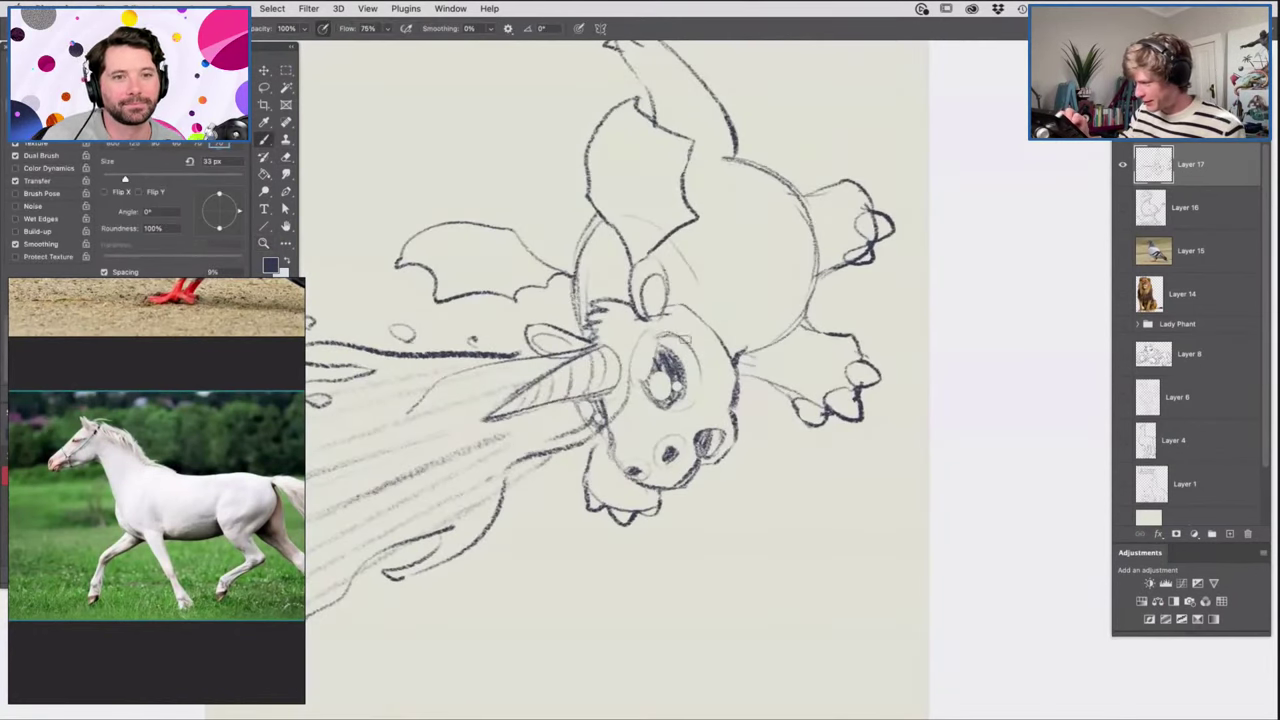
mouse_move(697, 370)
mouse_down()
mouse_move(678, 410)
mouse_move(656, 413)
mouse_up()
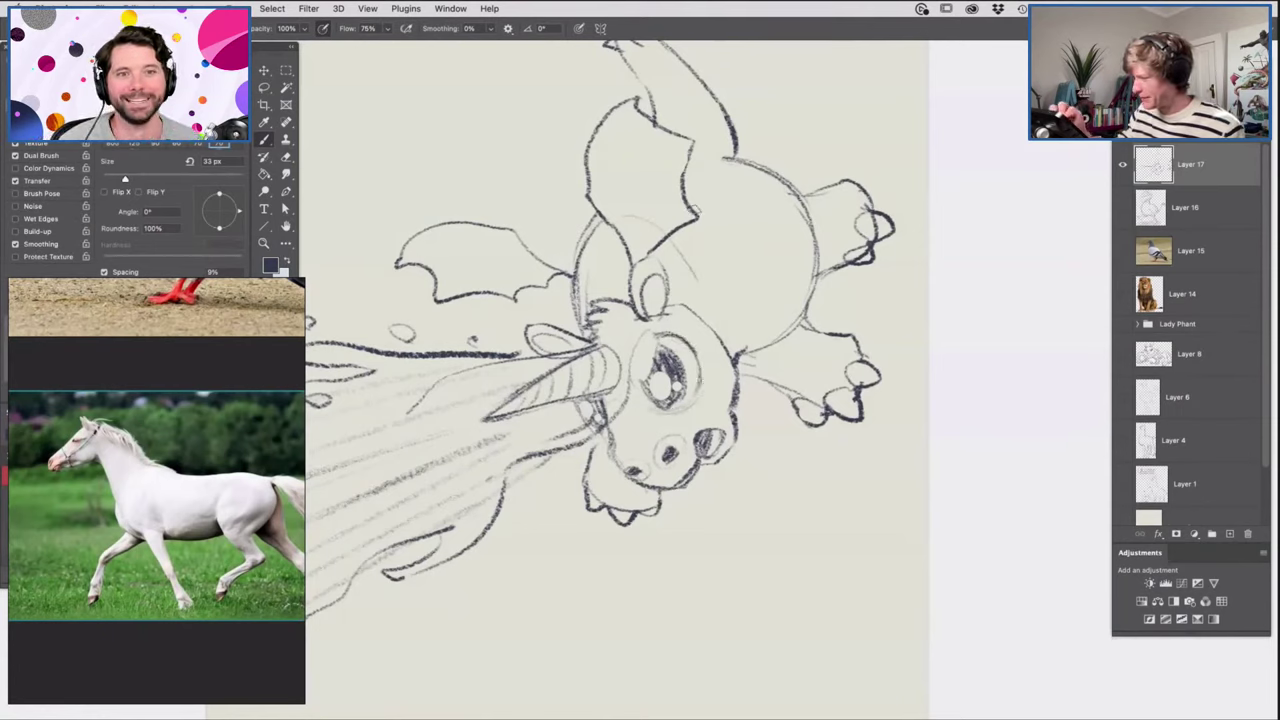
Draw a curved belly line inside the body and reshape the contours where the lower leg meets the torso.
drag(676, 244, 733, 311)
mouse_move(719, 264)
mouse_down()
mouse_move(741, 352)
mouse_move(793, 331)
mouse_up()
key(e)
key(b)
mouse_move(751, 371)
mouse_down()
mouse_move(795, 385)
mouse_move(812, 328)
mouse_up()
mouse_move(798, 384)
mouse_down()
mouse_move(818, 334)
mouse_move(814, 284)
mouse_move(846, 236)
mouse_up()
Trim the outer edge of the tail tip, add an inner contour along the tail, and mark small scales on the body.
key(z)
drag(794, 333, 723, 401)
drag(756, 355, 808, 351)
drag(778, 299, 820, 283)
key(e)
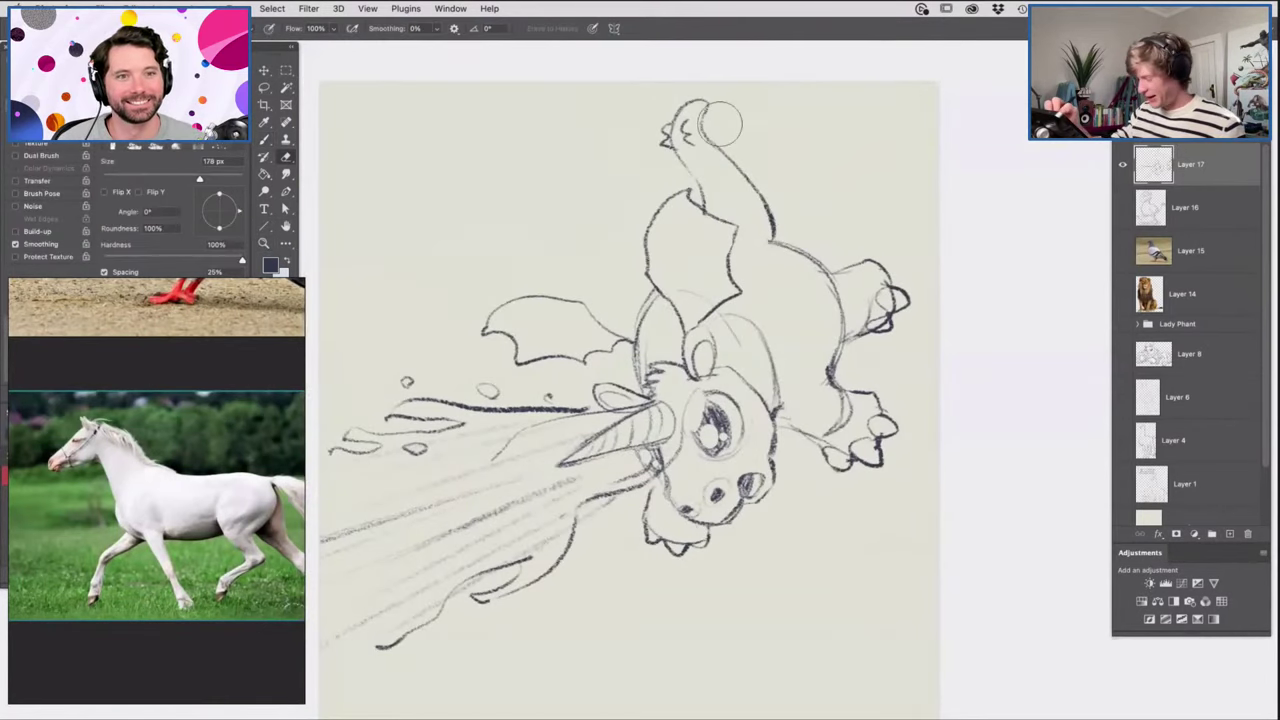
key(b)
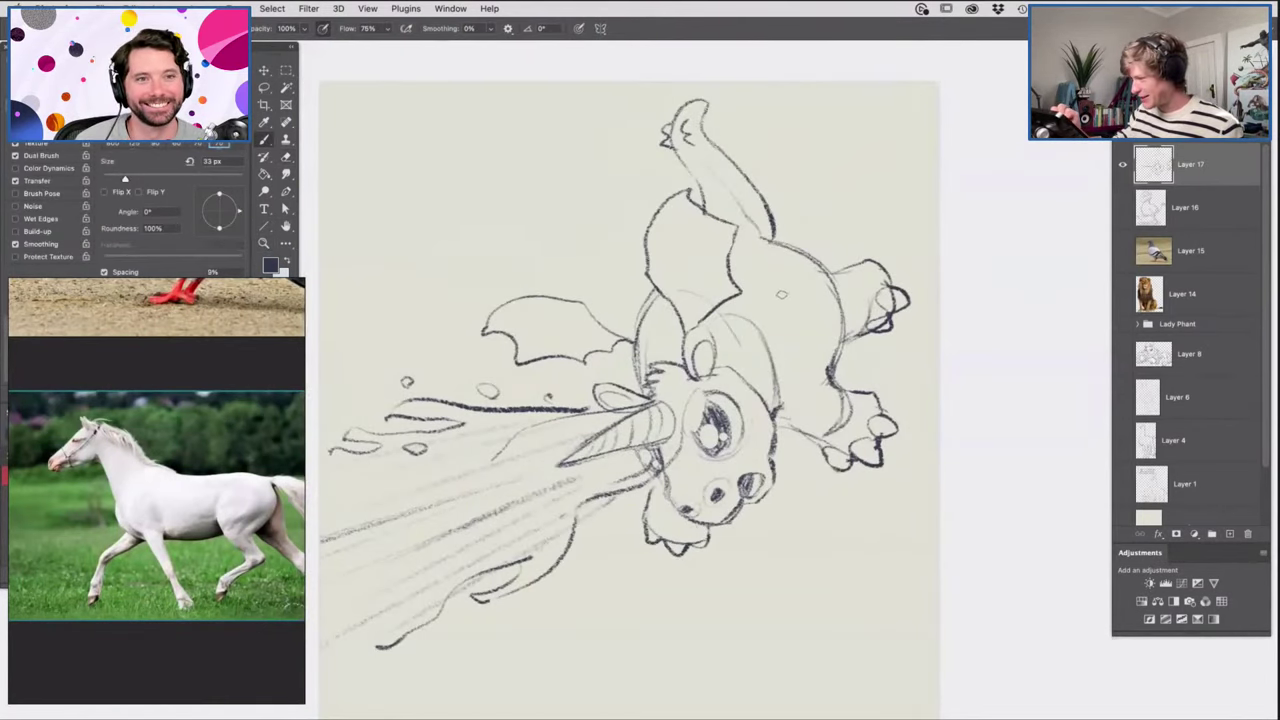
Hide Layer 17, which holds the finished winged, horned creature sketch.
key(z)
alt+click(698, 502)
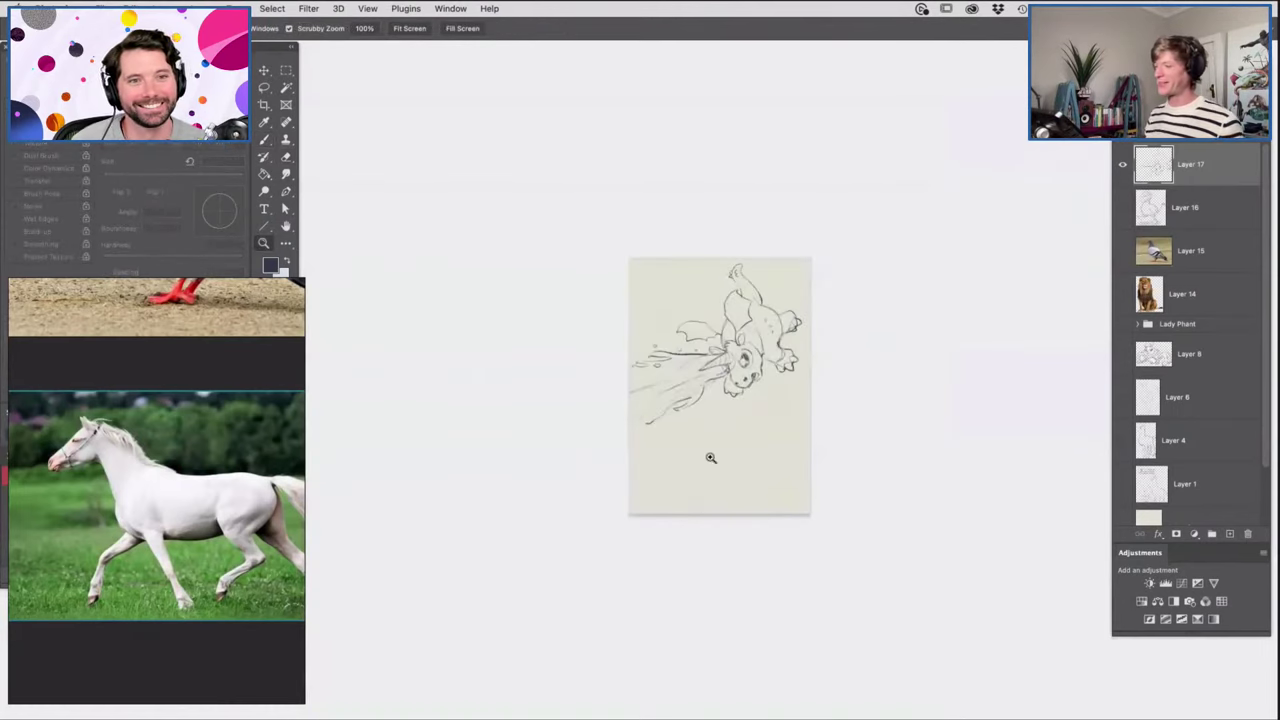
drag(731, 362, 787, 410)
alt+click(759, 486)
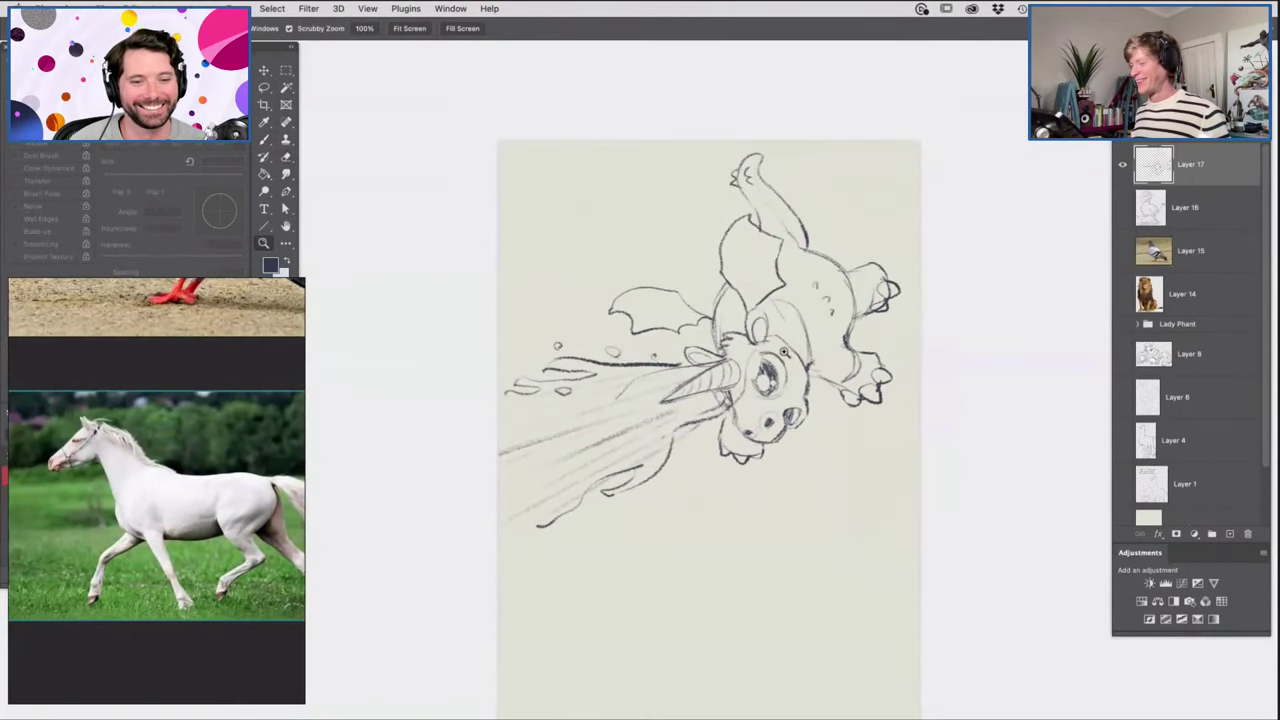
click(815, 305)
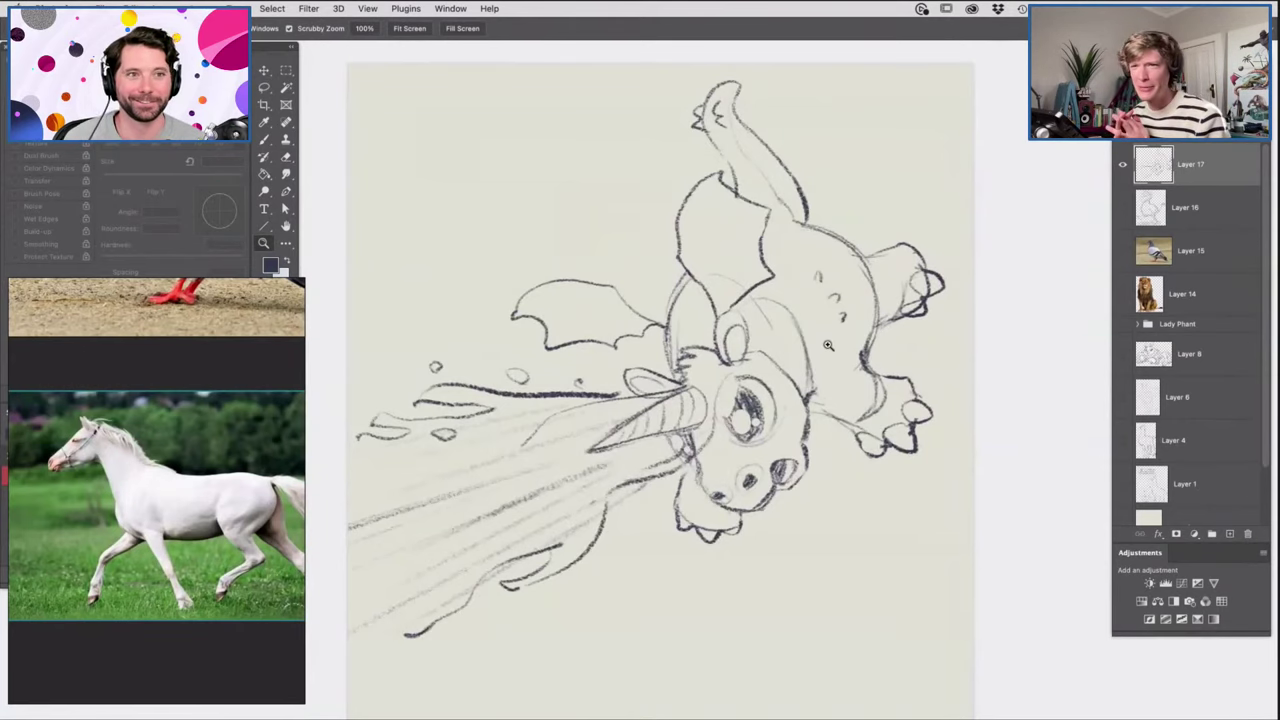
alt+click(829, 271)
click(830, 278)
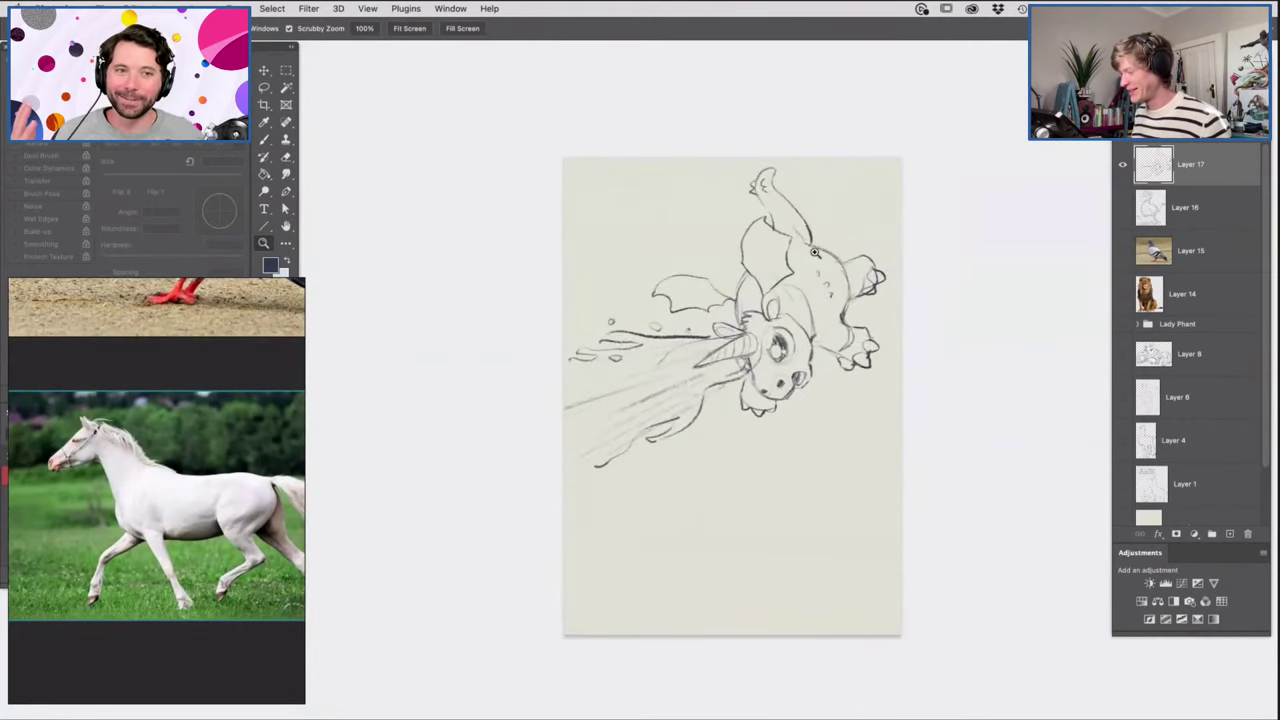
click(834, 289)
click(1123, 167)
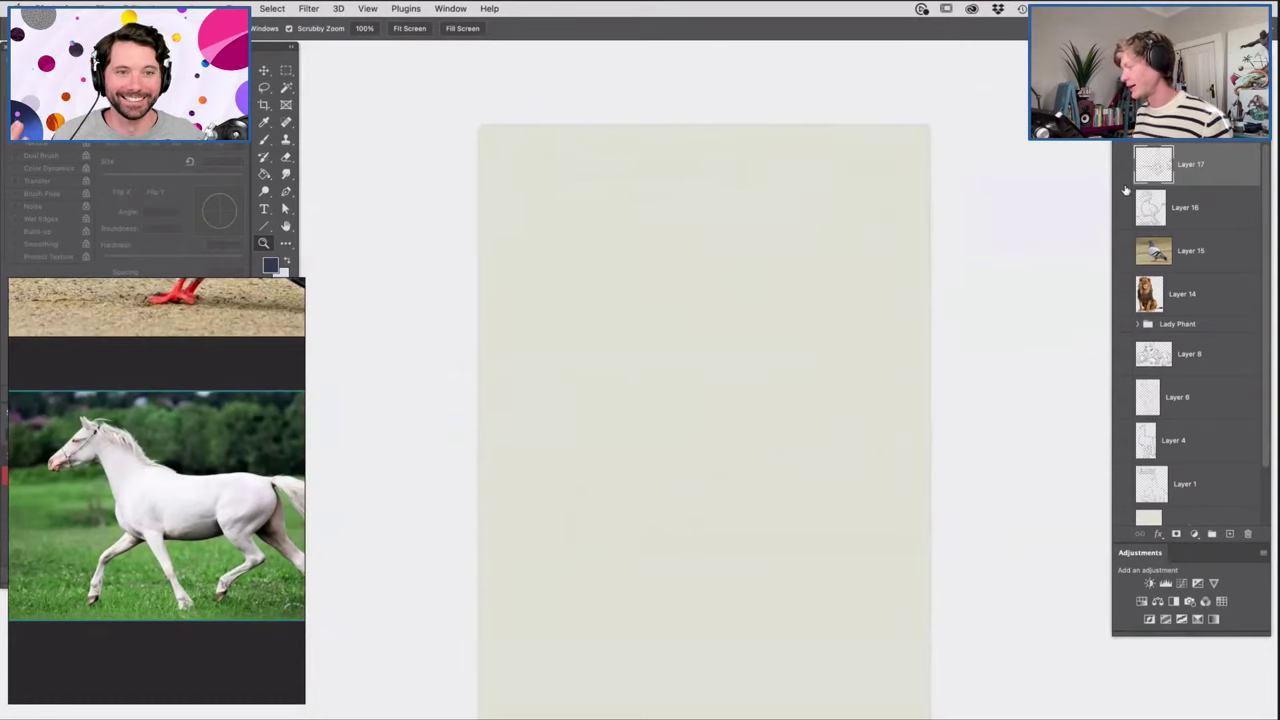
Create a new layer and sketch a creature head's curved top line, blunt snout and rough lower jaw with the brush.
click(1230, 534)
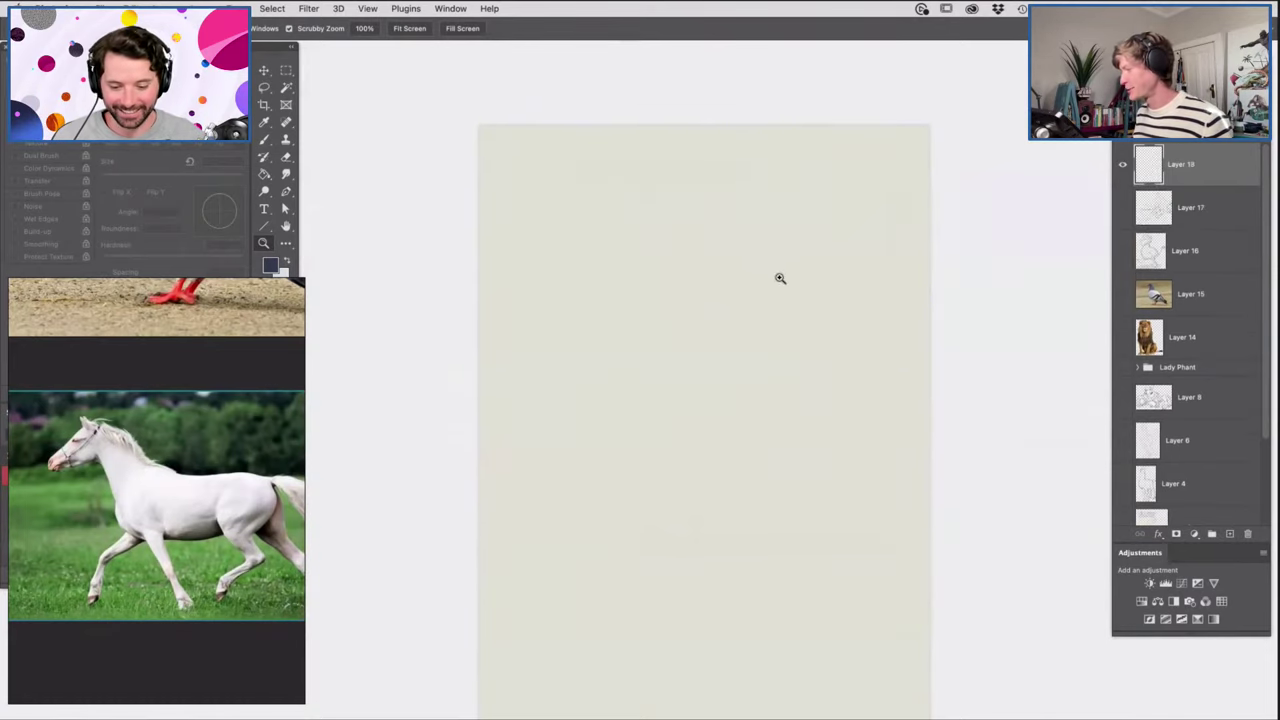
drag(779, 277, 813, 293)
drag(892, 280, 759, 327)
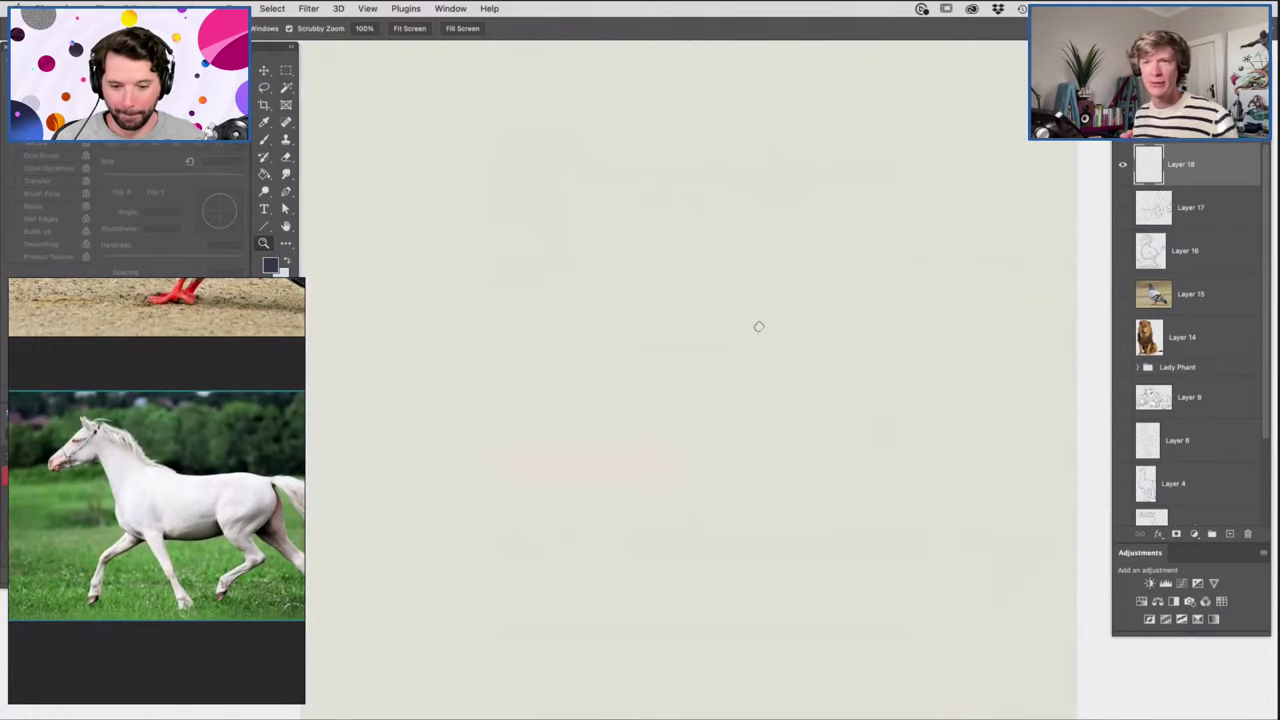
key(b)
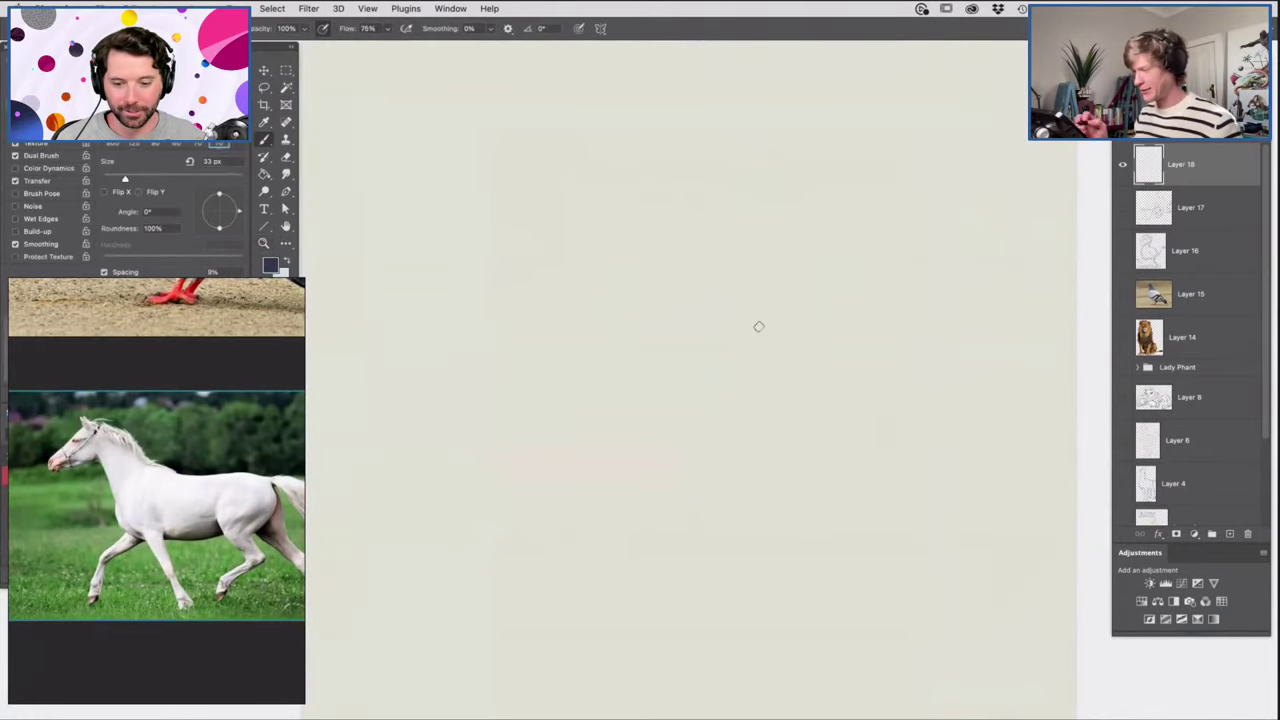
mouse_move(480, 172)
mouse_down()
mouse_move(579, 159)
mouse_move(798, 262)
mouse_up()
mouse_move(489, 181)
mouse_down()
mouse_move(432, 181)
mouse_move(486, 283)
mouse_move(470, 270)
mouse_move(525, 295)
mouse_up()
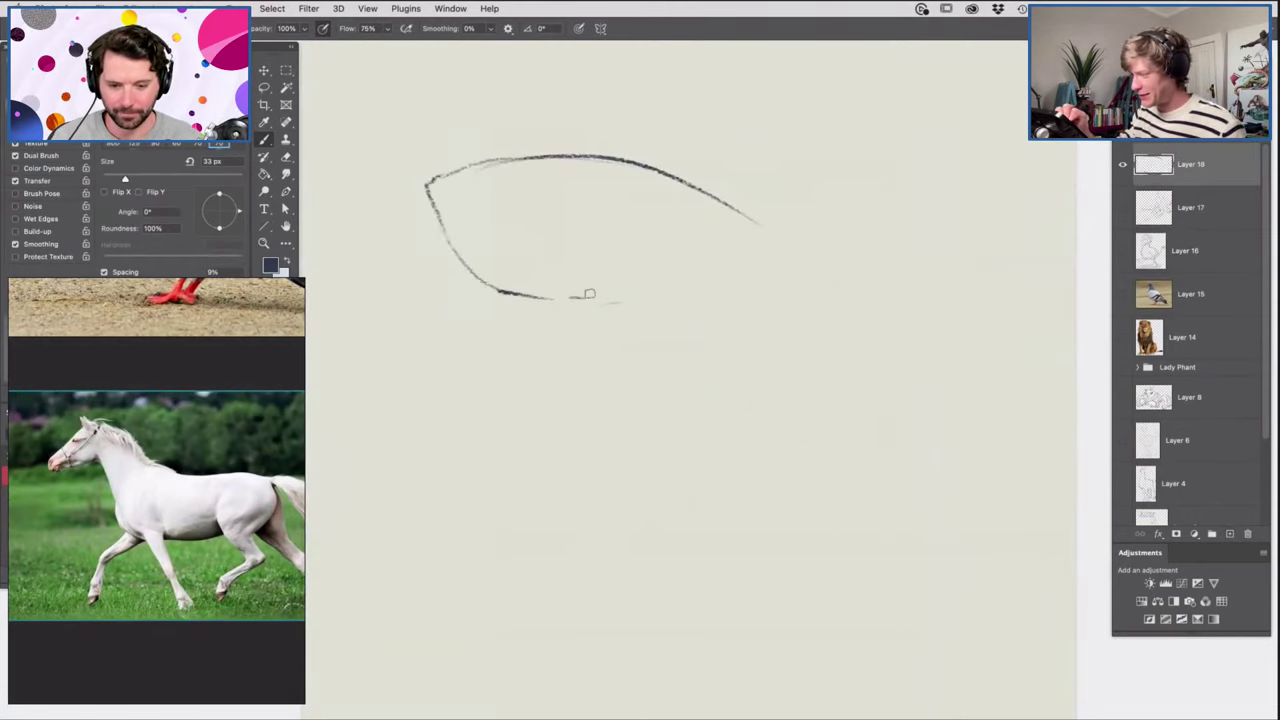
drag(506, 319, 608, 298)
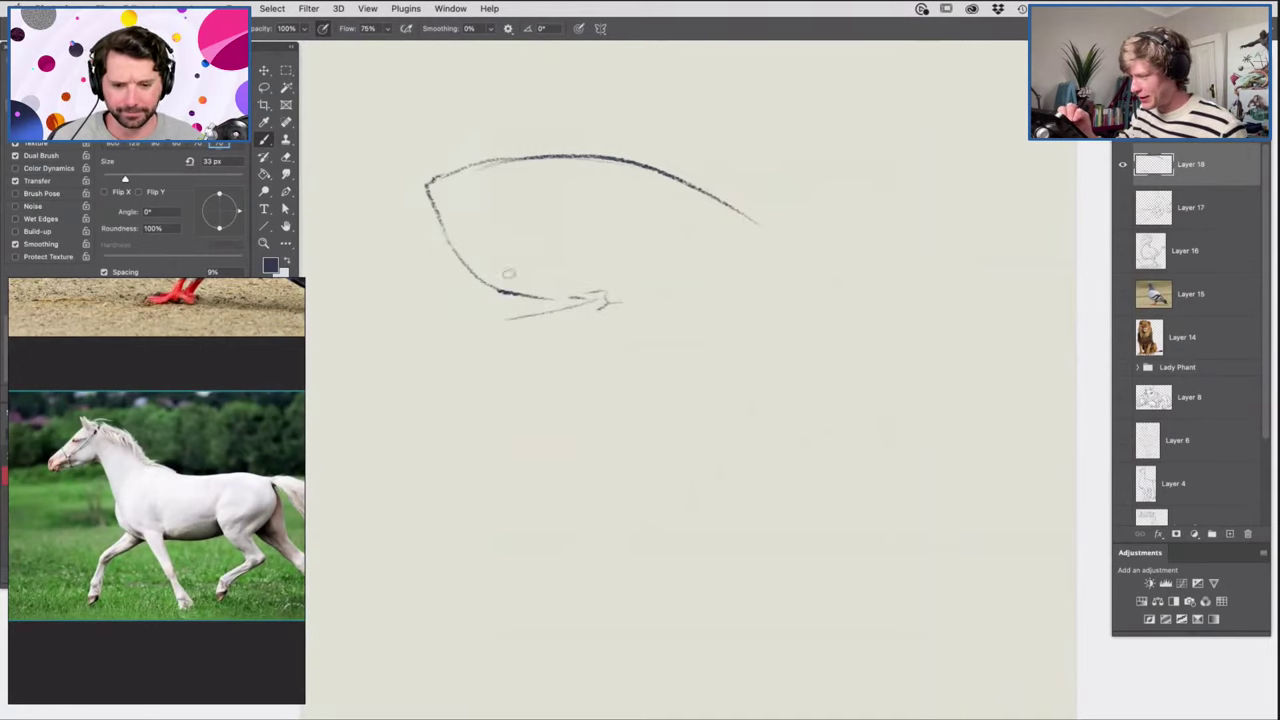
Outline the open mouth and throat, and extend long curved back and belly lines down to the tail.
mouse_move(473, 256)
mouse_down()
mouse_move(558, 251)
mouse_move(626, 319)
mouse_move(530, 339)
mouse_move(537, 329)
mouse_move(503, 288)
mouse_move(548, 355)
mouse_move(636, 326)
mouse_move(568, 353)
mouse_move(752, 325)
mouse_move(750, 213)
mouse_move(860, 350)
mouse_up()
mouse_move(729, 338)
mouse_down()
mouse_move(636, 340)
mouse_move(724, 376)
mouse_move(788, 437)
mouse_up()
drag(817, 274, 882, 384)
drag(850, 322, 890, 480)
mouse_move(788, 430)
mouse_down()
mouse_move(874, 519)
mouse_move(877, 540)
mouse_up()
drag(889, 480, 997, 632)
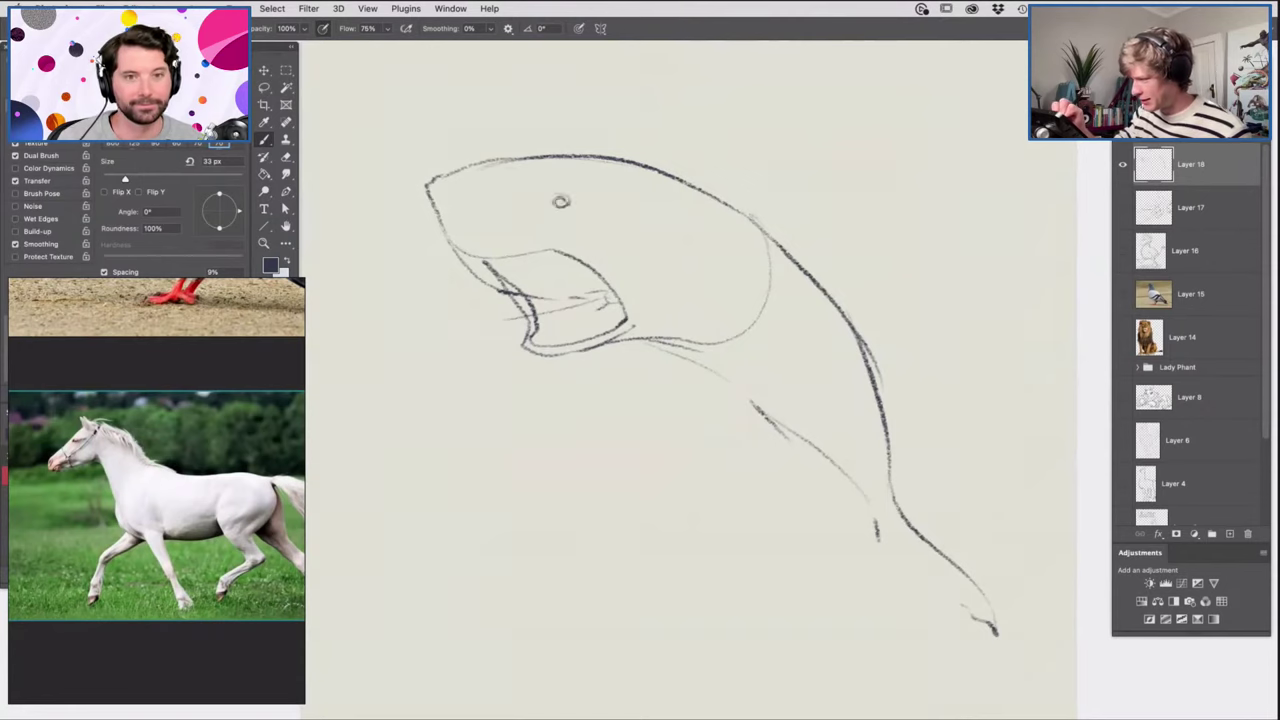
Draw a small round eye with a brow mark above it and shade a dark nose at the snout tip.
drag(560, 178, 543, 193)
drag(435, 206, 446, 215)
key(z)
drag(656, 272, 639, 242)
key(b)
mouse_move(542, 233)
mouse_down()
mouse_move(625, 216)
mouse_move(576, 278)
mouse_move(550, 272)
mouse_move(529, 236)
mouse_move(566, 268)
mouse_move(575, 217)
mouse_move(589, 234)
mouse_move(625, 222)
mouse_up()
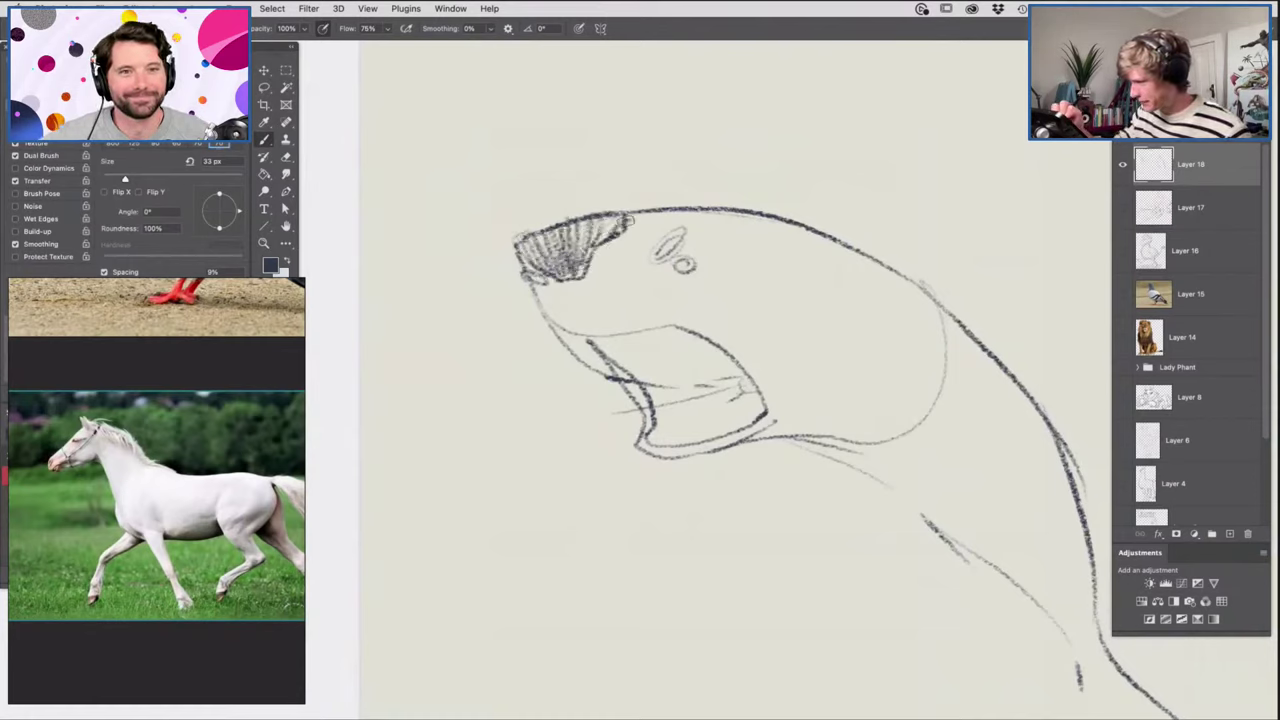
Redraw the upper lip, erase the stray lines inside the mouth, and add a tongue and jagged upper and lower teeth.
mouse_move(568, 284)
mouse_down()
mouse_move(602, 329)
mouse_move(742, 368)
mouse_up()
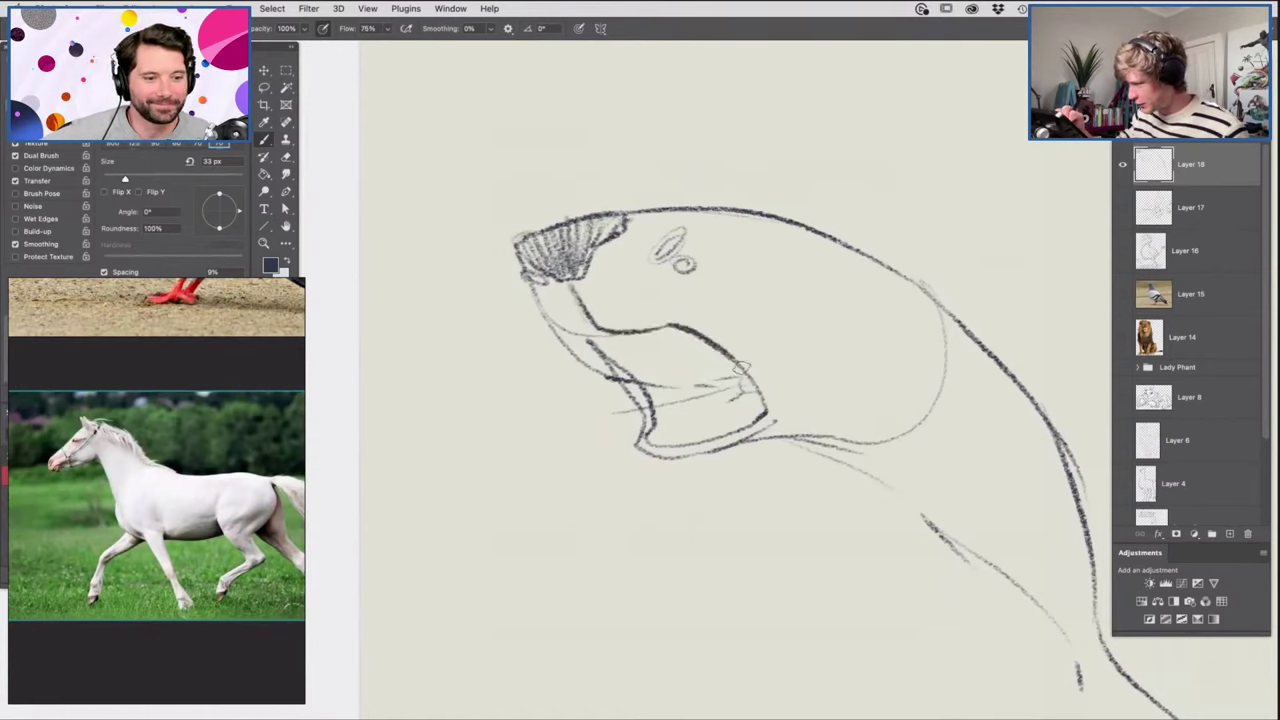
key(e)
mouse_move(654, 372)
mouse_down()
mouse_move(671, 412)
mouse_move(732, 388)
mouse_up()
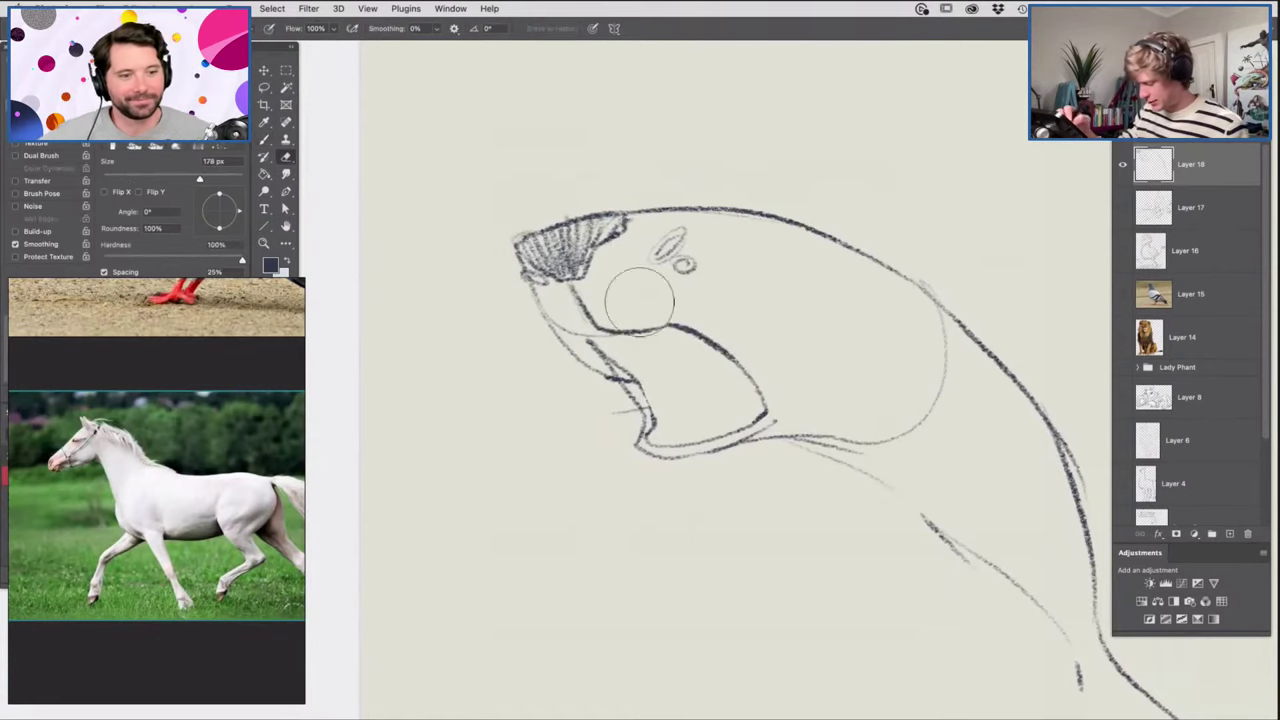
key(b)
mouse_move(590, 336)
mouse_down()
mouse_move(620, 356)
mouse_move(618, 344)
mouse_move(706, 340)
mouse_up()
mouse_move(652, 442)
mouse_down()
mouse_move(739, 423)
mouse_move(763, 400)
mouse_move(749, 388)
mouse_move(709, 428)
mouse_up()
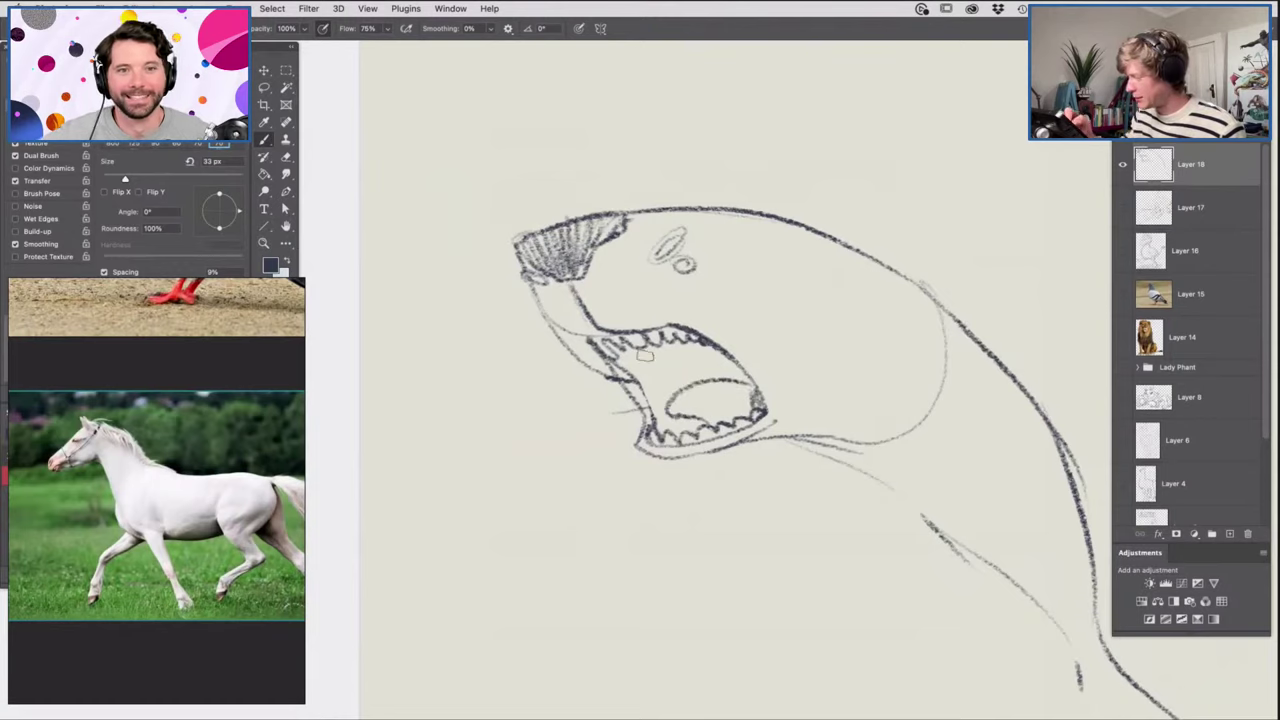
Shade the mouth interior, add cheek creases below the eye and define the muzzle's contours.
mouse_move(648, 387)
mouse_down()
mouse_move(640, 360)
mouse_move(660, 395)
mouse_move(680, 350)
mouse_move(758, 378)
mouse_up()
mouse_move(700, 262)
mouse_down()
mouse_move(720, 300)
mouse_move(690, 318)
mouse_up()
mouse_move(622, 246)
mouse_down()
mouse_move(576, 290)
mouse_move(524, 294)
mouse_move(550, 330)
mouse_move(586, 344)
mouse_up()
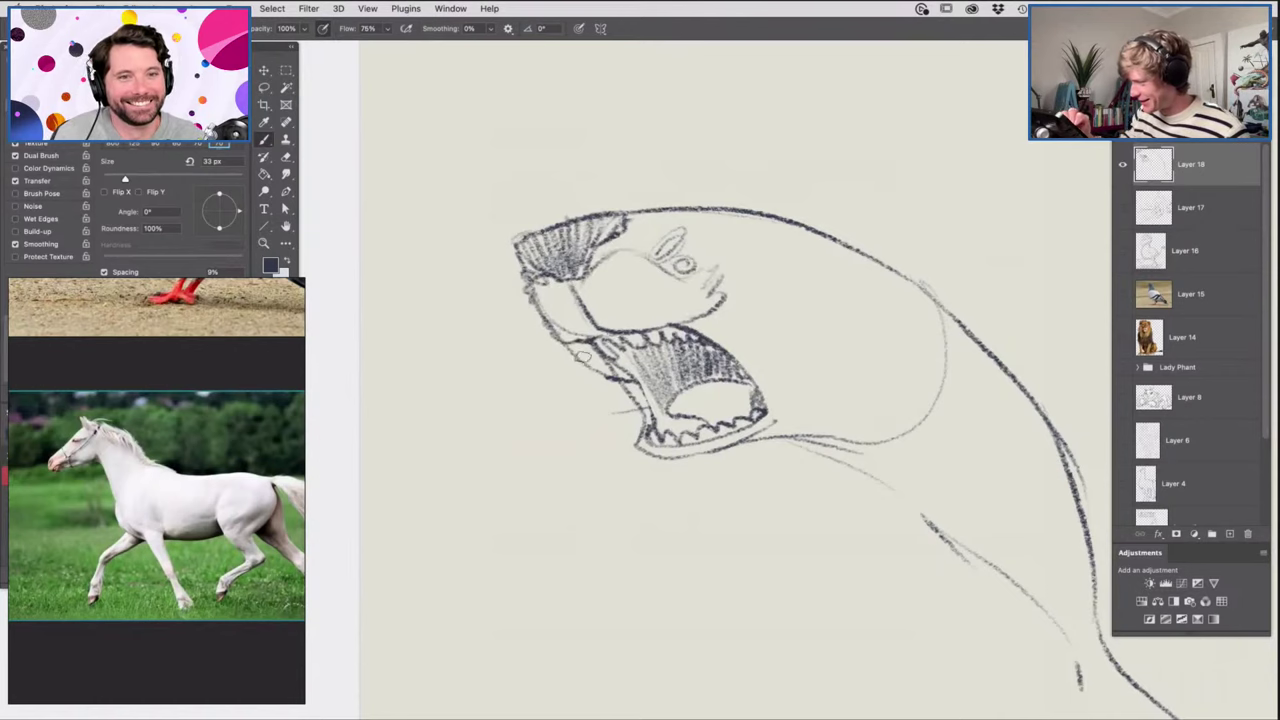
Erase stray lines beside the mouth and rework the contour at the corner of the jaw.
key(e)
mouse_move(726, 310)
mouse_down()
mouse_move(660, 350)
mouse_move(791, 316)
mouse_move(742, 338)
mouse_move(696, 395)
mouse_up()
key(b)
drag(768, 417, 828, 431)
key(e)
drag(742, 390, 806, 389)
Draw two forelegs with clawed bear-like paws reaching forward, one below the jaw and one behind it.
key(b)
mouse_move(757, 310)
mouse_down()
mouse_move(706, 369)
mouse_move(596, 446)
mouse_move(548, 522)
mouse_up()
mouse_move(562, 469)
mouse_down()
mouse_move(536, 487)
mouse_move(556, 482)
mouse_move(560, 525)
mouse_move(592, 527)
mouse_move(629, 498)
mouse_move(788, 446)
mouse_up()
drag(670, 492, 806, 428)
mouse_move(530, 352)
mouse_down()
mouse_move(422, 332)
mouse_move(452, 352)
mouse_move(441, 386)
mouse_move(456, 398)
mouse_move(642, 419)
mouse_up()
Draw a large curved dorsal fin on the creature's back.
key(z)
drag(659, 410, 614, 457)
mouse_move(734, 386)
mouse_down()
mouse_move(757, 399)
mouse_move(780, 335)
mouse_up()
key(b)
mouse_move(640, 222)
mouse_down()
mouse_move(746, 185)
mouse_move(784, 228)
mouse_move(738, 316)
mouse_up()
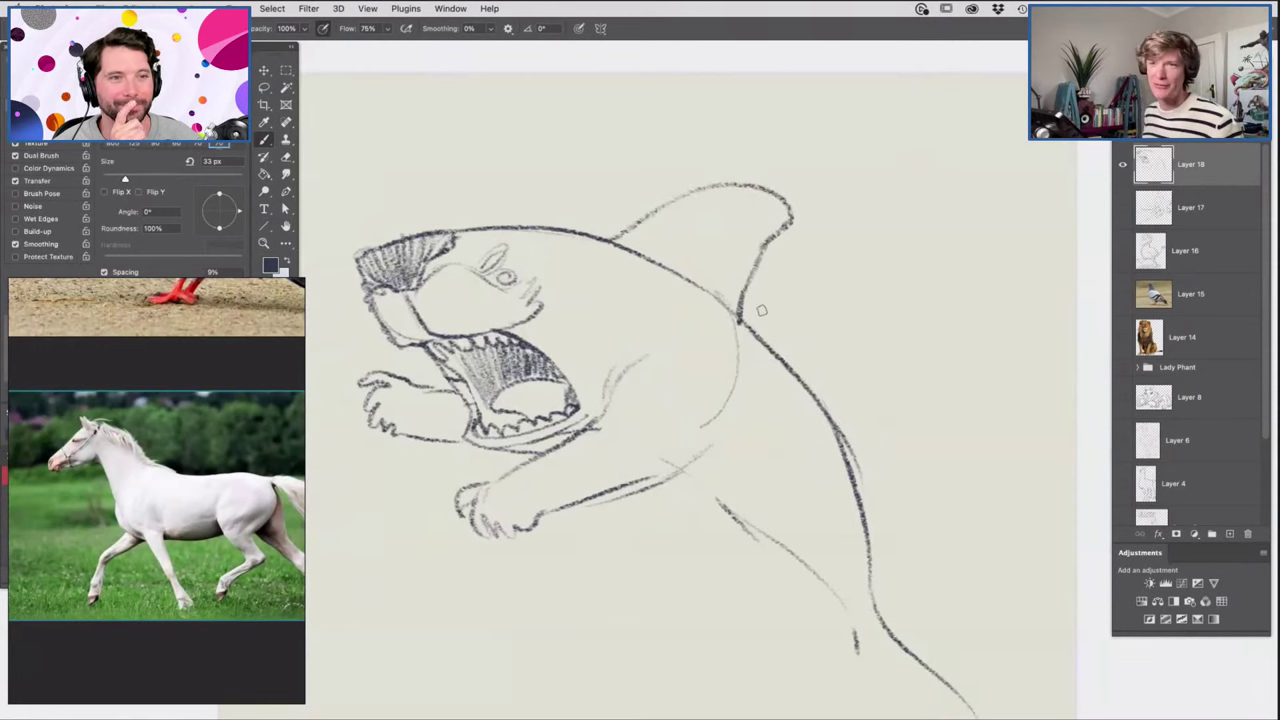
Connect the belly line from the foreleg to the tail and draw a two-lobed shark tail fin.
key(z)
drag(732, 266, 705, 291)
drag(782, 375, 804, 345)
key(b)
mouse_move(626, 376)
mouse_down()
mouse_move(706, 407)
mouse_move(681, 399)
mouse_move(788, 476)
mouse_move(750, 422)
mouse_move(800, 508)
mouse_move(770, 440)
mouse_move(806, 503)
mouse_move(786, 490)
mouse_move(765, 565)
mouse_move(769, 553)
mouse_move(777, 617)
mouse_move(834, 545)
mouse_move(929, 571)
mouse_up()
mouse_move(862, 511)
mouse_down()
mouse_move(813, 458)
mouse_move(809, 417)
mouse_move(825, 502)
mouse_move(805, 473)
mouse_move(867, 538)
mouse_move(845, 519)
mouse_move(875, 577)
mouse_move(907, 588)
mouse_up()
key(e)
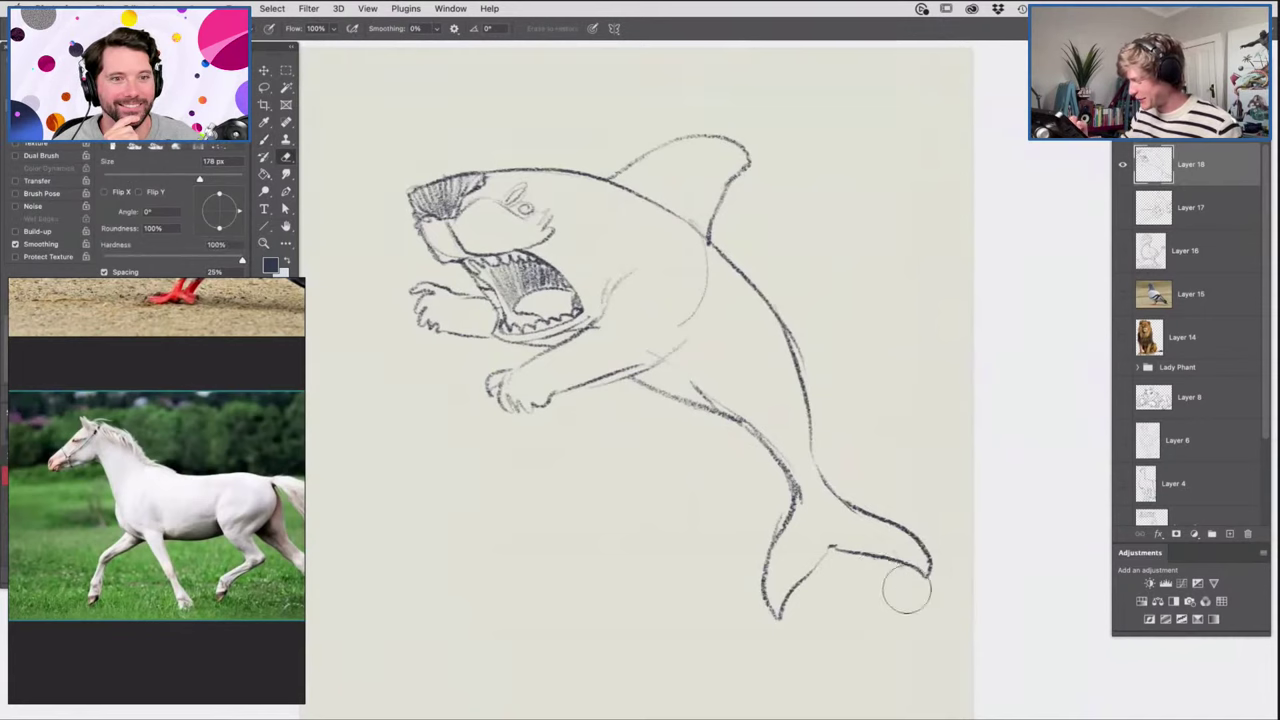
key(b)
mouse_move(811, 438)
mouse_down()
mouse_move(834, 490)
mouse_move(808, 432)
mouse_up()
Add curved contour strokes between the dorsal fin and the foreleg to shape the shoulder.
key(z)
drag(812, 331, 794, 345)
mouse_move(743, 297)
mouse_down()
mouse_move(825, 301)
mouse_move(773, 308)
mouse_move(741, 406)
mouse_up()
key(b)
drag(796, 318, 755, 398)
drag(787, 350, 768, 396)
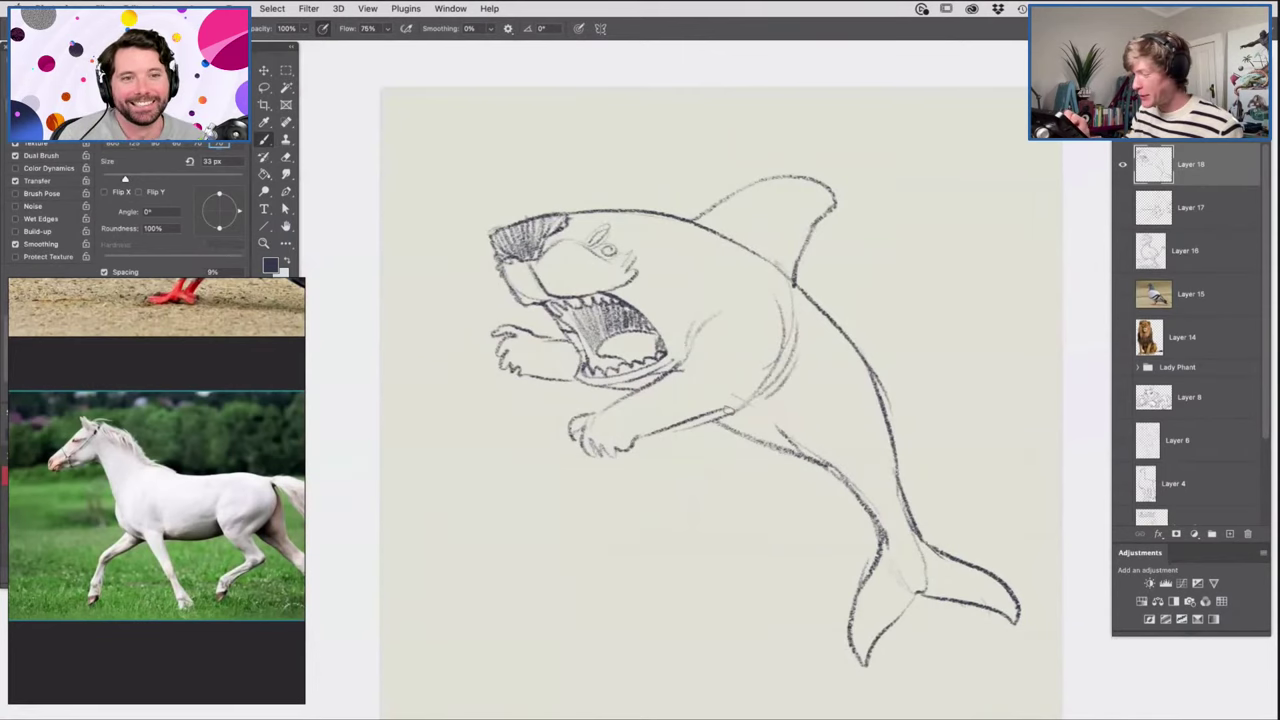
Darken the belly line, add an inner flank contour, refine the near paw and sketch fur strokes behind the mouth.
drag(692, 418, 836, 472)
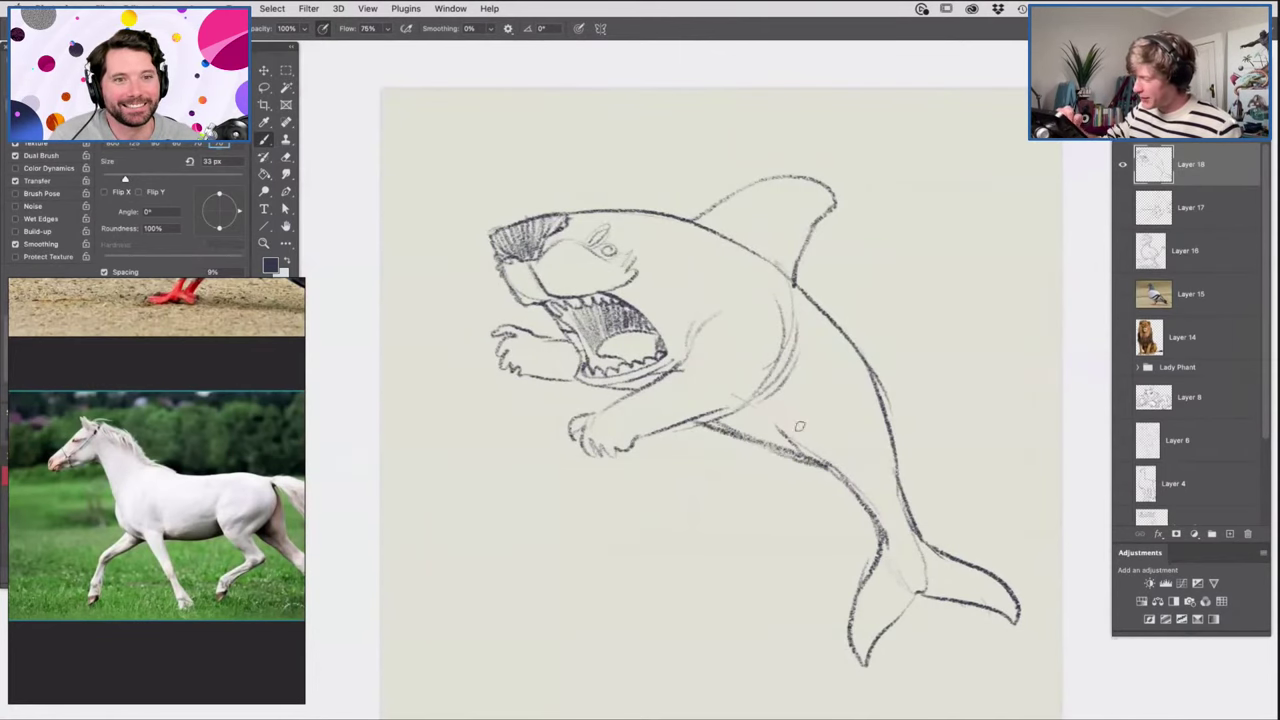
drag(790, 390, 866, 462)
drag(866, 490, 891, 522)
mouse_move(600, 410)
mouse_down()
mouse_move(560, 412)
mouse_move(582, 430)
mouse_up()
mouse_move(680, 262)
mouse_down()
mouse_move(698, 310)
mouse_move(676, 360)
mouse_up()
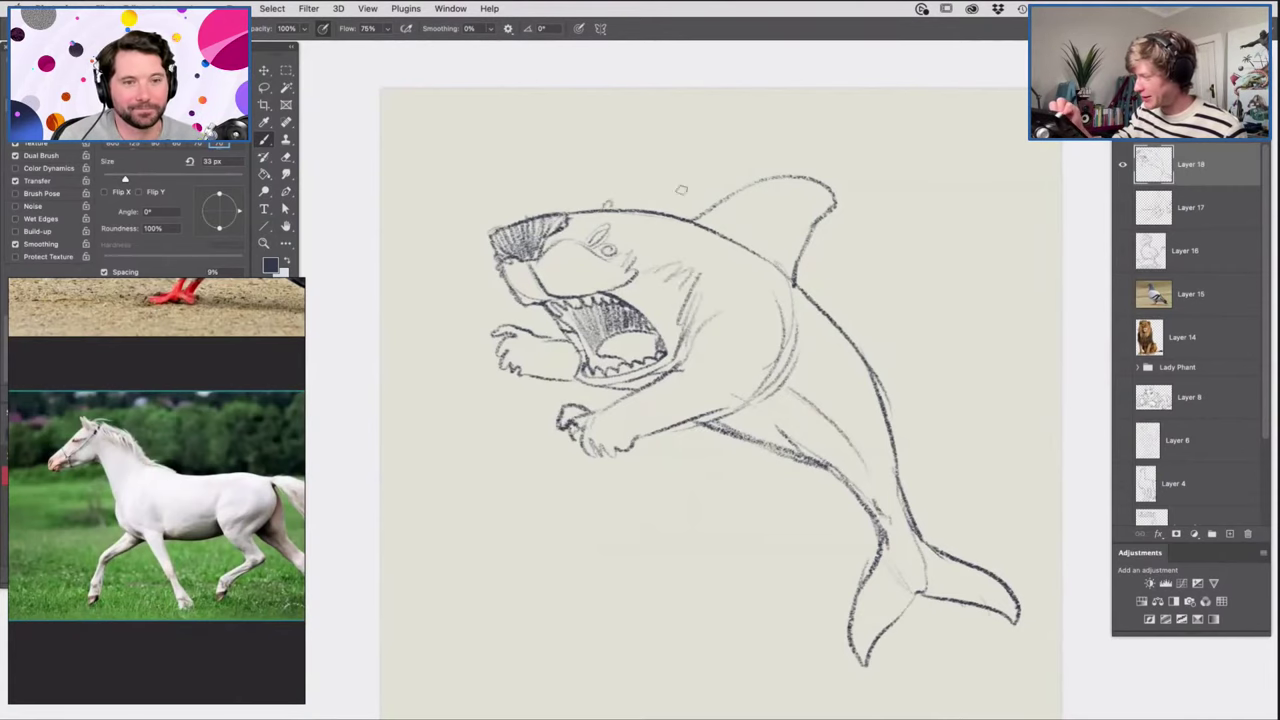
Draw a curling splash with a wavy waterline beneath the body and a round ball in front of the paws.
mouse_move(845, 576)
mouse_down()
mouse_move(749, 560)
mouse_move(686, 584)
mouse_up()
drag(690, 588, 475, 583)
key(z)
drag(812, 344, 665, 385)
scroll(866, 404, up, 4)
key(b)
drag(527, 281, 529, 284)
Draw a jagged water splash behind the tail and small droplets beside the creature's back.
key(z)
scroll(700, 489, down, 3)
scroll(700, 489, up, 3)
key(b)
mouse_move(786, 455)
mouse_down()
mouse_move(840, 440)
mouse_move(890, 506)
mouse_up()
key(z)
drag(680, 391, 796, 364)
key(b)
drag(797, 326, 797, 344)
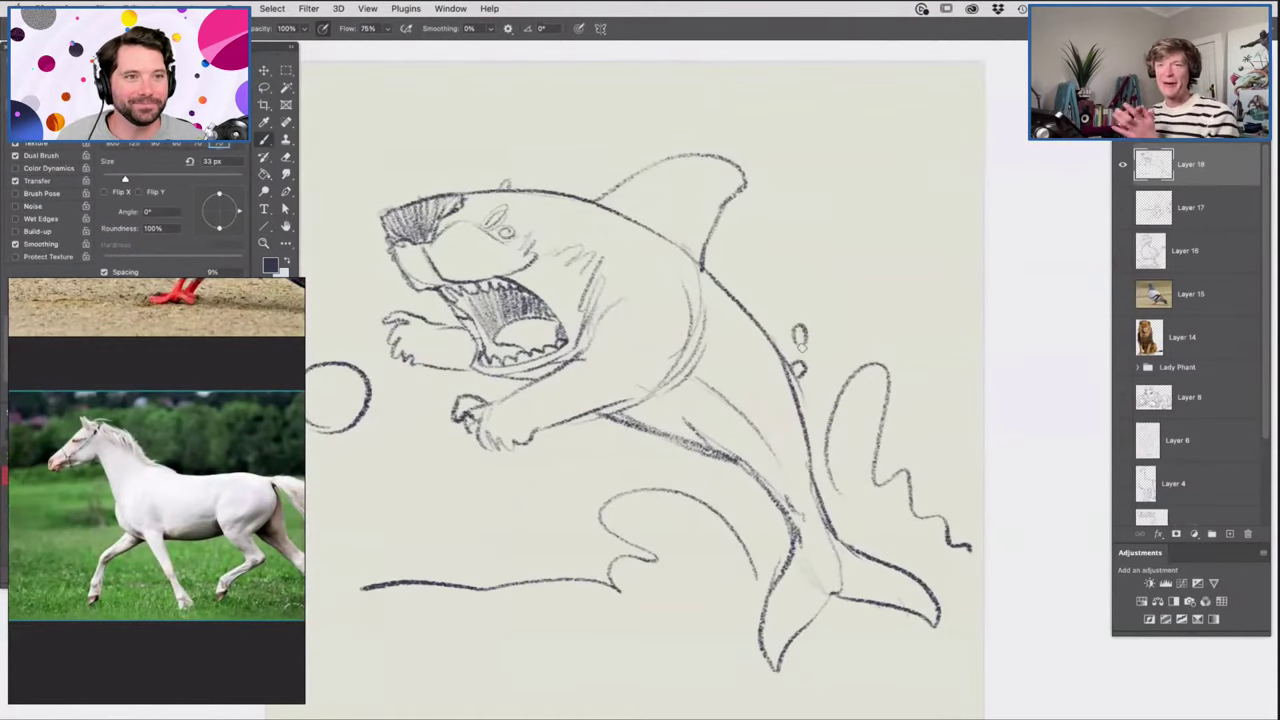
Hide the shark-bear sketch on Layer 18 and show the winged, horned creature on Layer 17 for review.
key(z)
drag(841, 290, 757, 346)
click(755, 345)
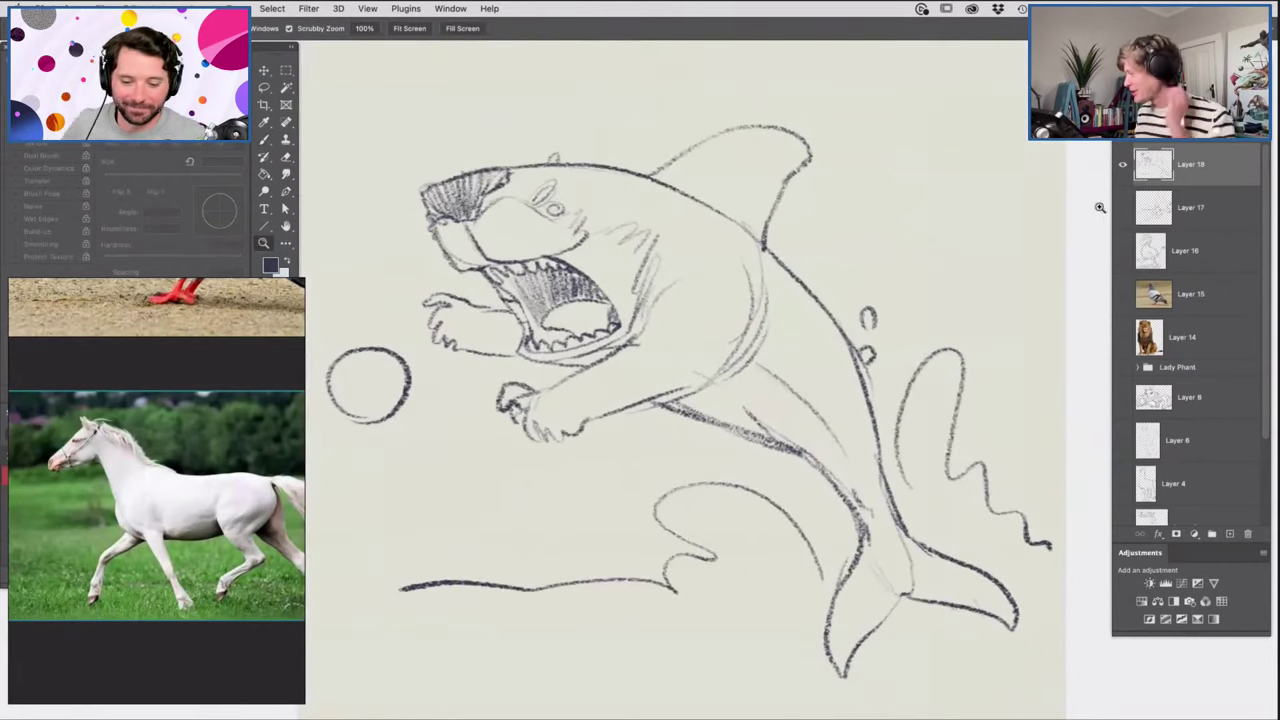
click(1123, 166)
click(1122, 207)
drag(823, 323, 963, 314)
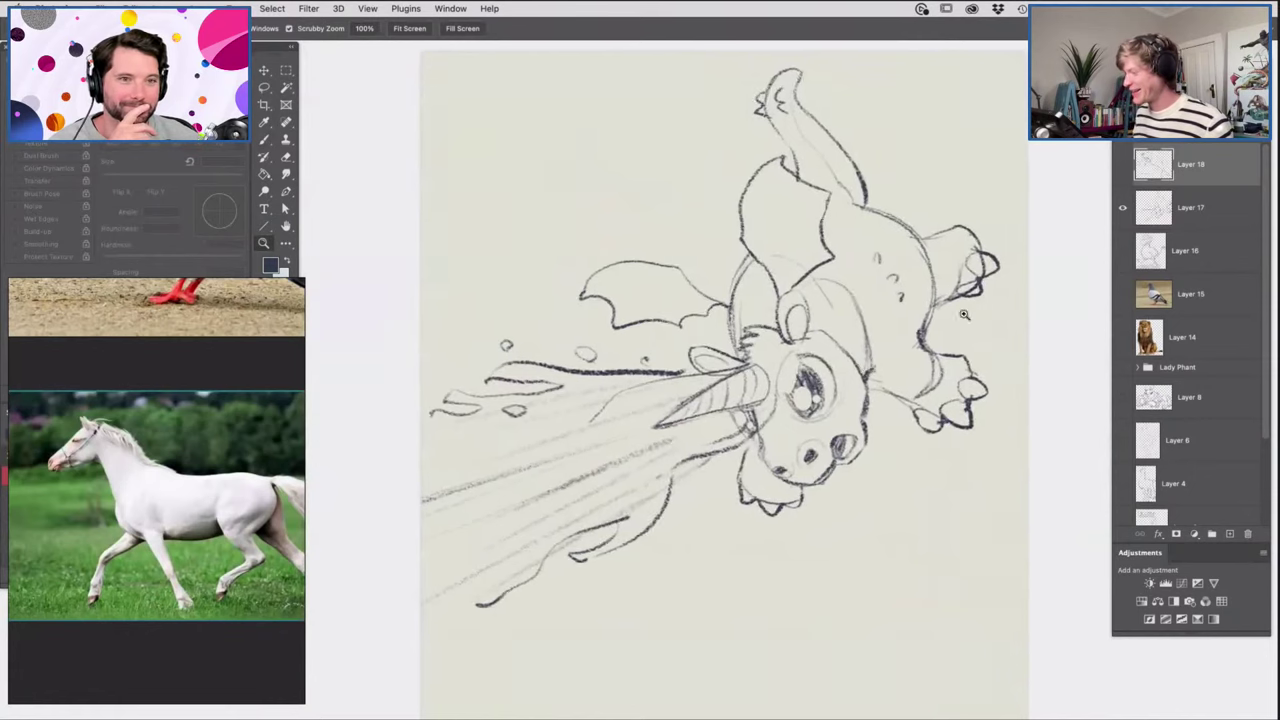
Hide Layer 17 and show the lion-pigeon sketch on Layer 16 for review.
click(1122, 207)
click(1122, 250)
mouse_move(789, 347)
mouse_down()
mouse_move(740, 350)
mouse_move(764, 353)
mouse_up()
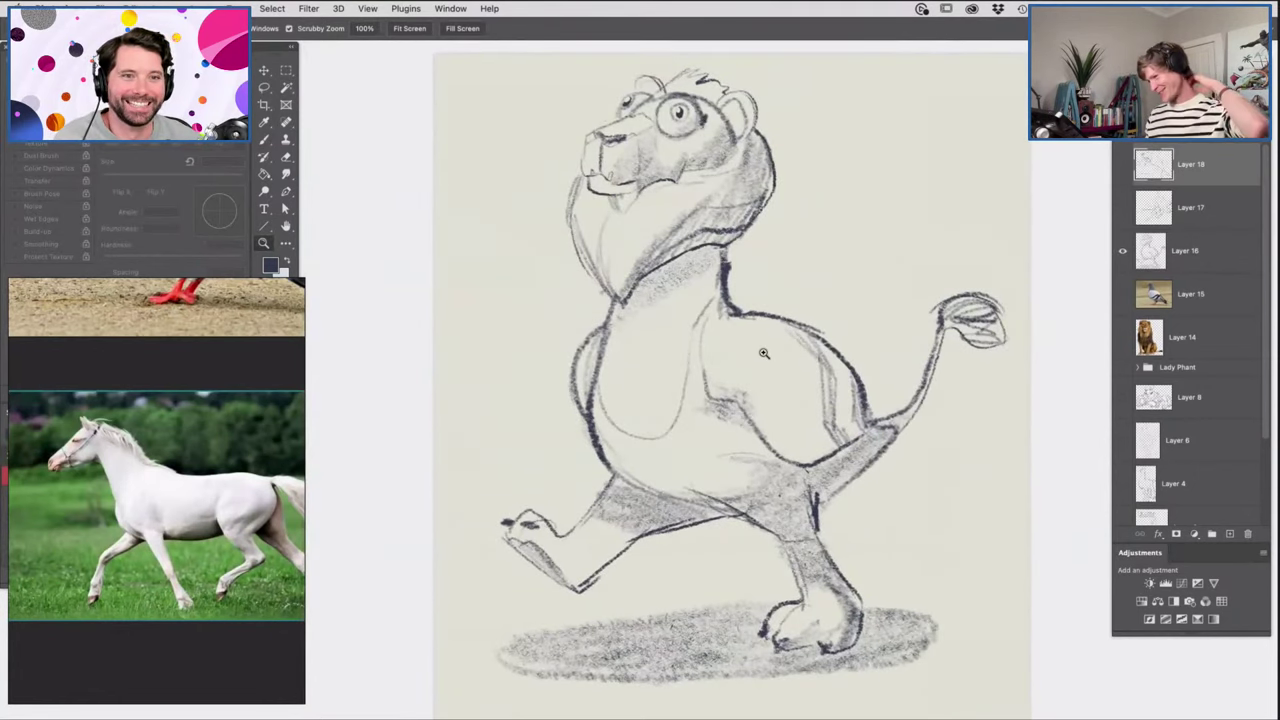
mouse_move(727, 317)
mouse_down()
mouse_move(711, 337)
mouse_move(726, 342)
mouse_up()
Hide Layer 16 and show the coloured ladybird-elephant in the Lady Phant group for review.
click(1123, 252)
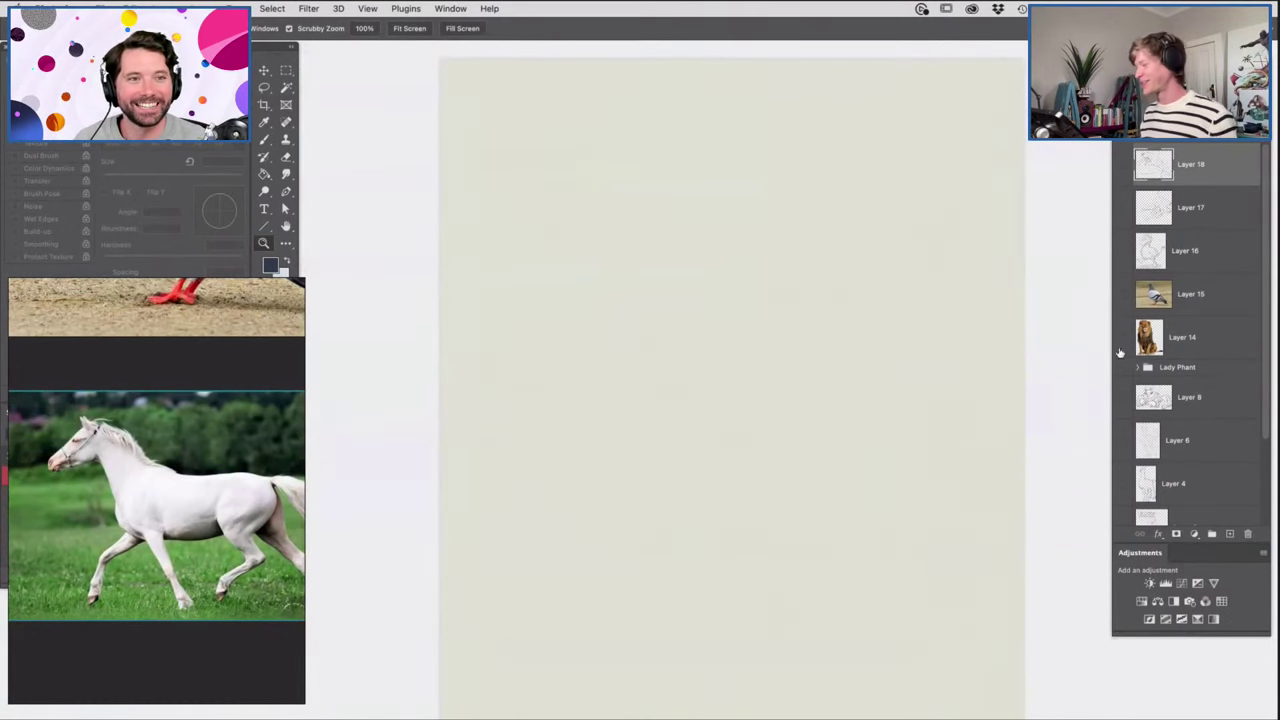
click(1122, 368)
drag(790, 344, 829, 404)
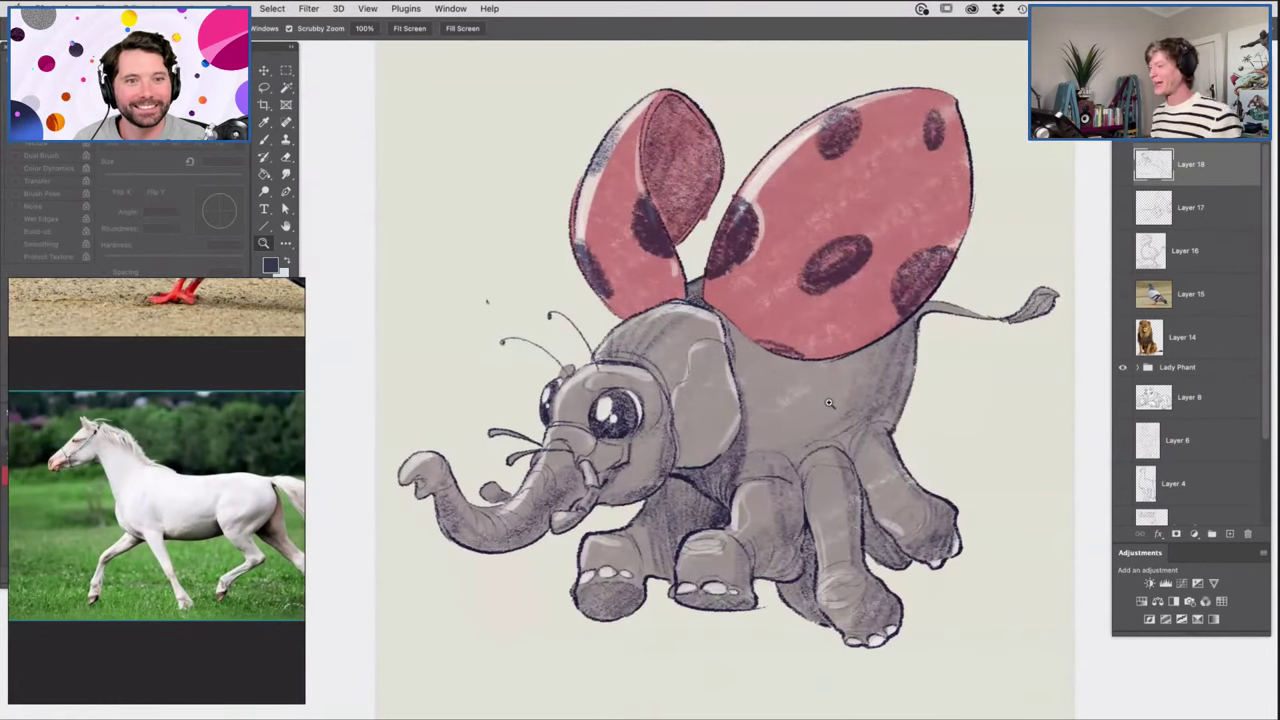